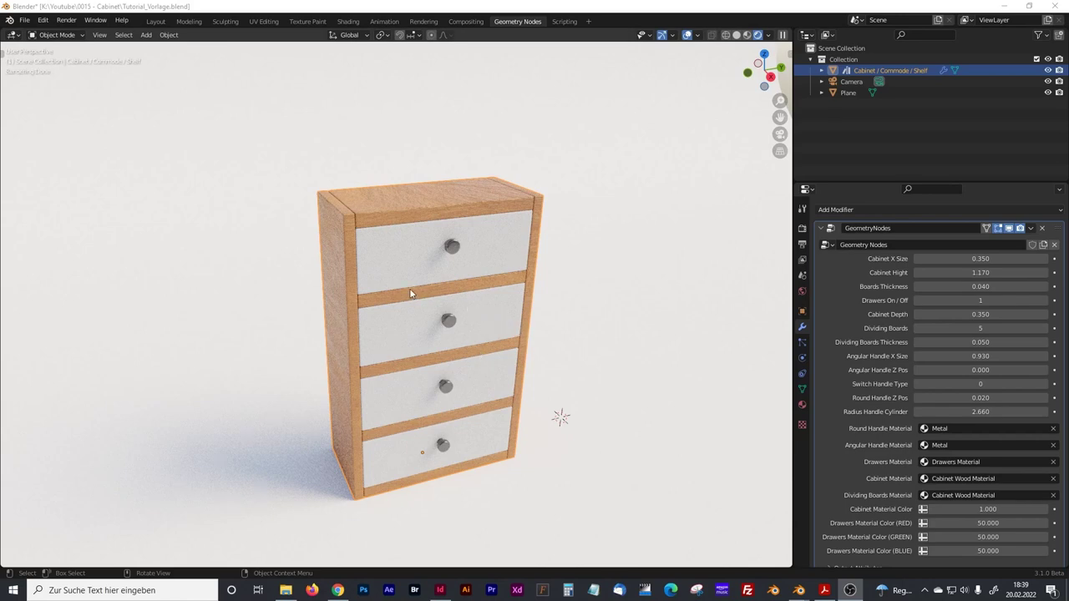
- Resize the cabinet to X size 0.440, height 1.330, boards thickness 0.120 and depth 0.550, toggling the drawers off and back on
{"action": "middle_click_drag", "start_coordinate": [410, 293], "coordinate": [424, 298]}
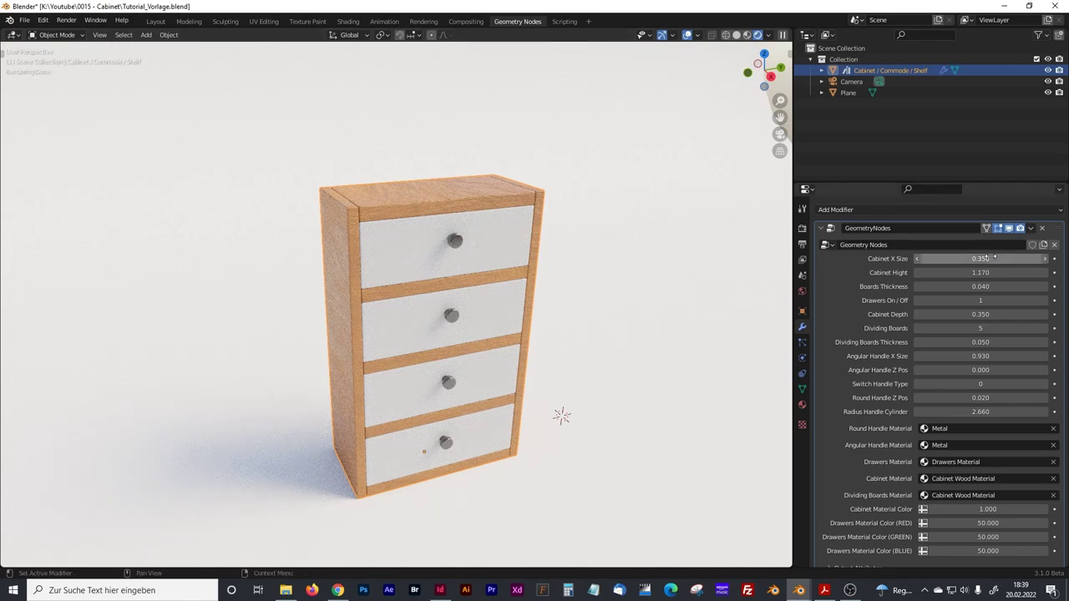
{"action": "left_click_drag", "start_coordinate": [980, 258], "coordinate": [1003, 286]}
{"action": "left_click", "coordinate": [918, 300]}
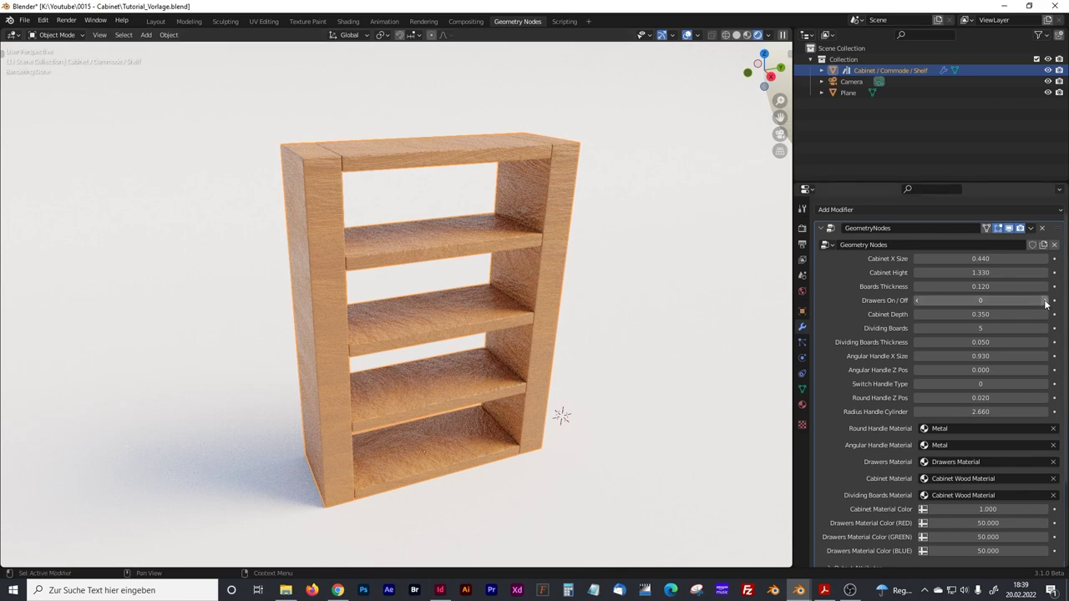
{"action": "left_click_drag", "start_coordinate": [984, 314], "coordinate": [1025, 316]}
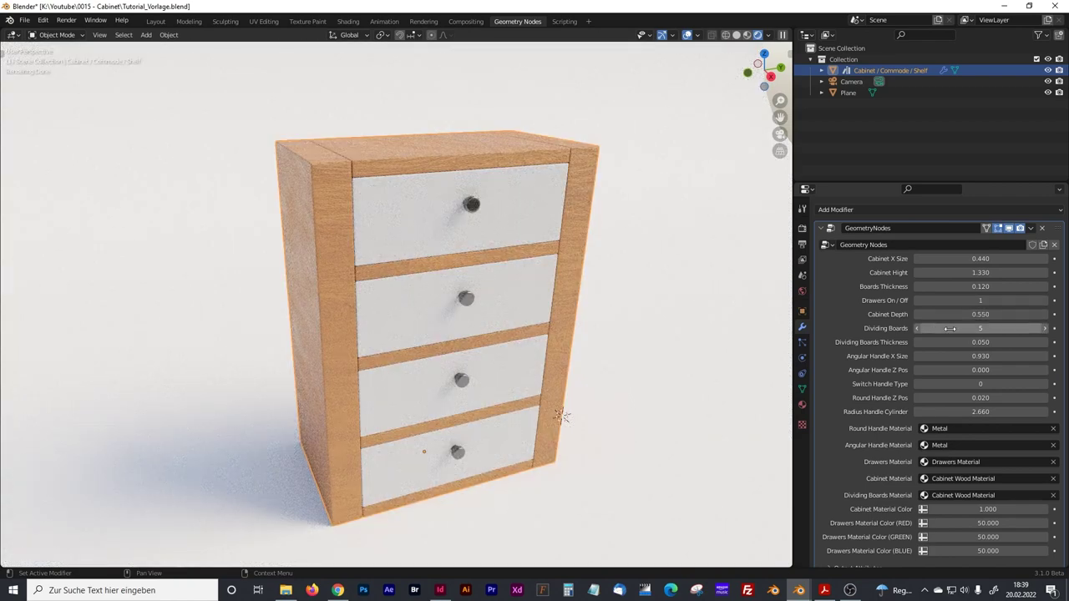
- Set the cabinet's dividing boards thickness to 0.080 and the number of dividing boards to 7
{"action": "left_click", "coordinate": [1045, 345]}
{"action": "left_click", "coordinate": [1045, 345]}
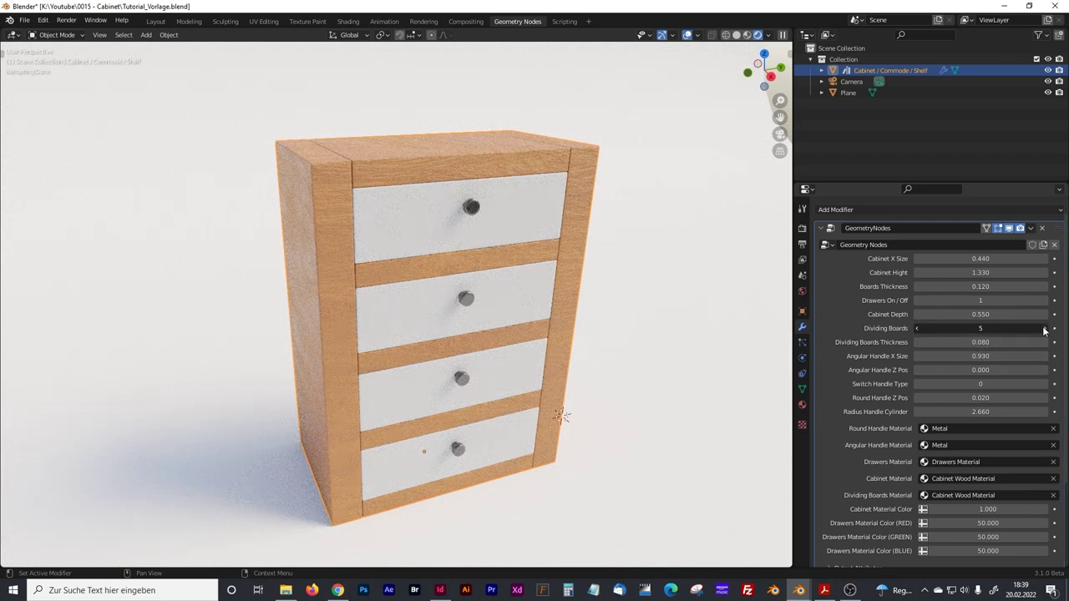
{"action": "left_click", "coordinate": [1043, 329]}
{"action": "left_click", "coordinate": [1044, 329]}
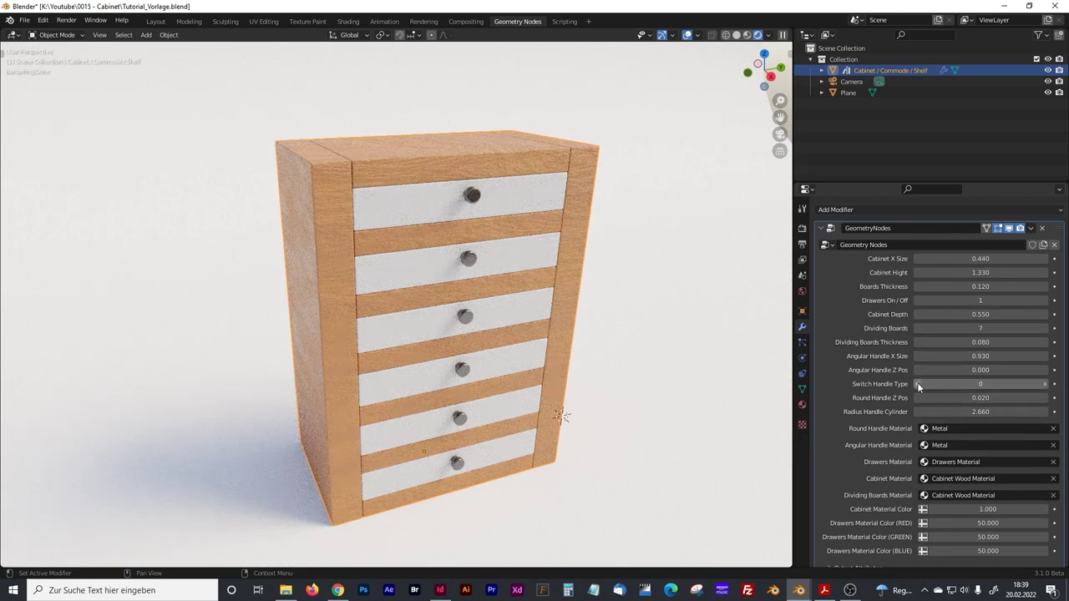
- Switch the drawer handle type to 1 and look over the cabinet's remaining material and color inputs
{"action": "left_click", "coordinate": [1043, 384]}
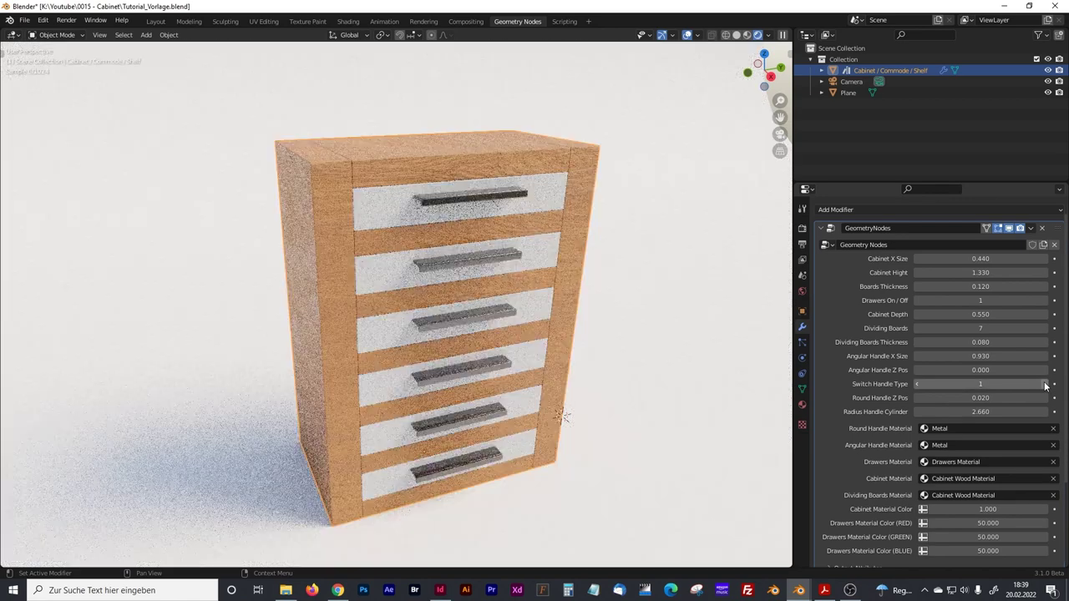
{"action": "scroll", "coordinate": [940, 484], "scroll_direction": "down", "scroll_amount": 3}
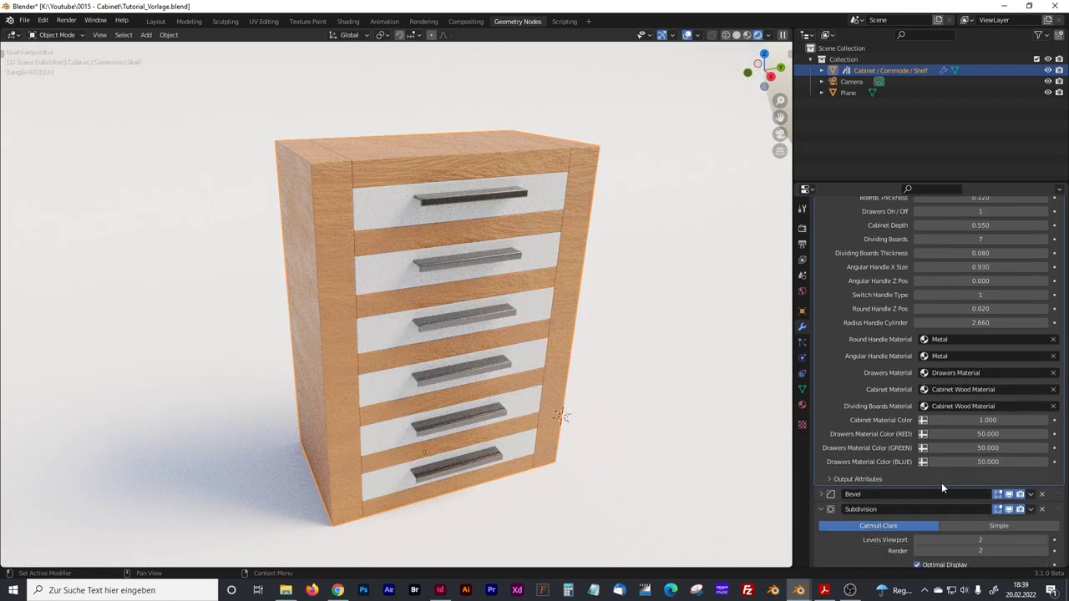
{"action": "scroll", "coordinate": [918, 384], "scroll_direction": "up", "scroll_amount": 2}
{"action": "mouse_move", "coordinate": [582, 311]}
{"action": "middle_mouse_down"}
{"action": "mouse_move", "coordinate": [612, 314]}
{"action": "mouse_move", "coordinate": [585, 310]}
{"action": "middle_mouse_up"}
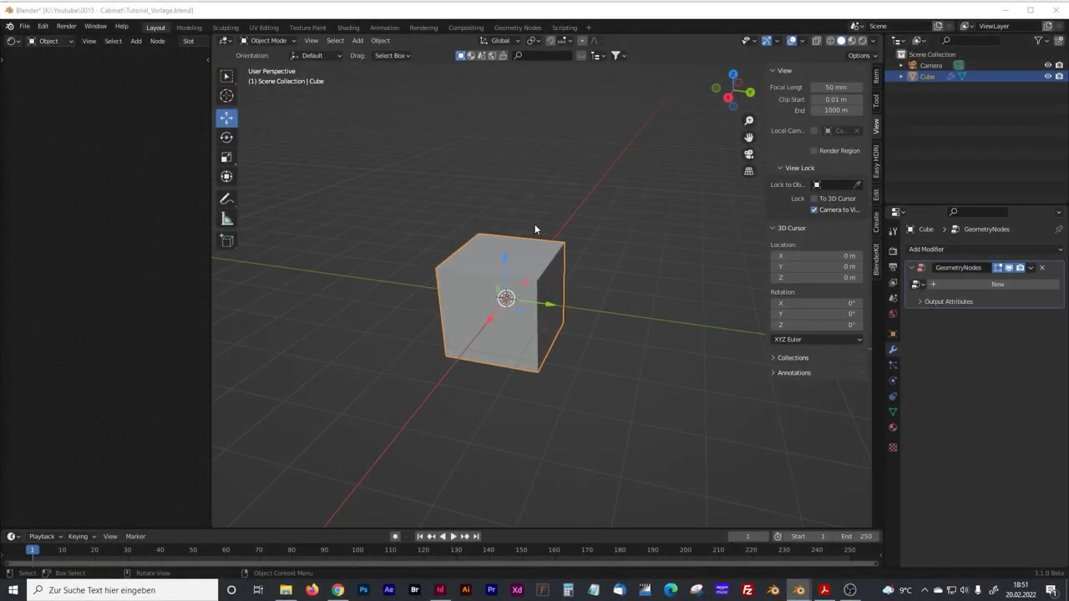
- In the Geometry Nodes workspace, create a new node tree for the cube and disconnect Group Input from Group Output
{"action": "middle_click_drag", "start_coordinate": [535, 224], "coordinate": [580, 205]}
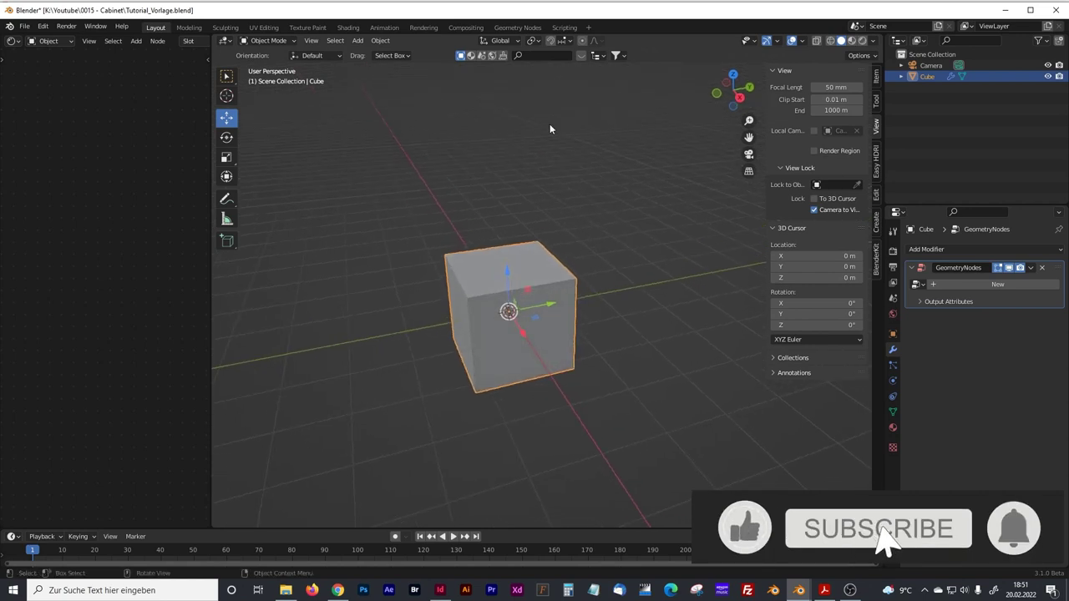
{"action": "left_click", "coordinate": [518, 30]}
{"action": "left_click", "coordinate": [516, 42]}
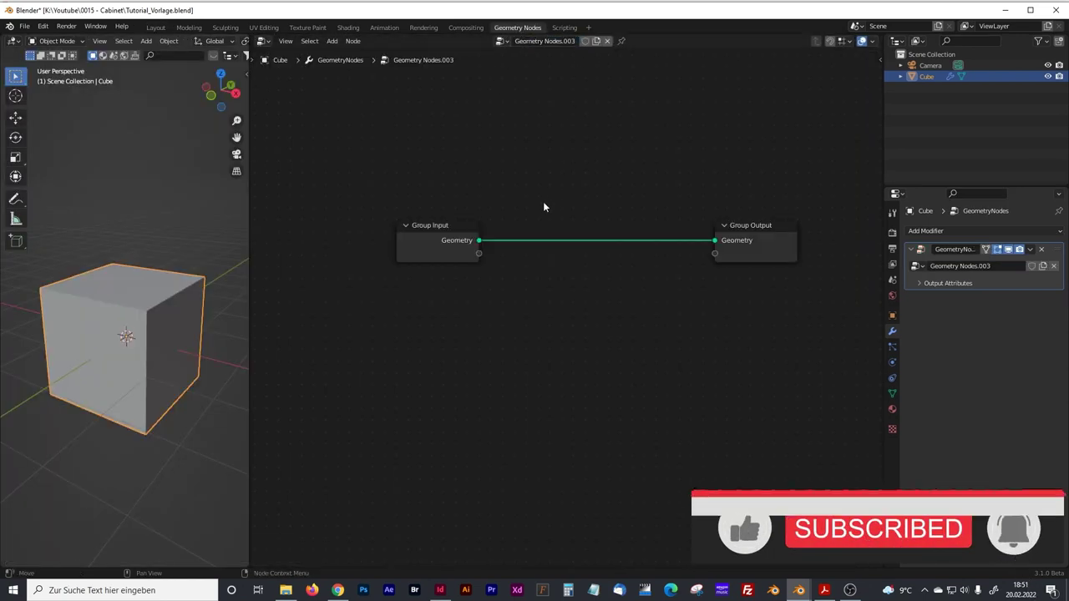
{"action": "right_click_drag", "start_coordinate": [572, 205], "coordinate": [582, 276], "text": "ctrl"}
{"action": "left_click_drag", "start_coordinate": [463, 230], "coordinate": [375, 235]}
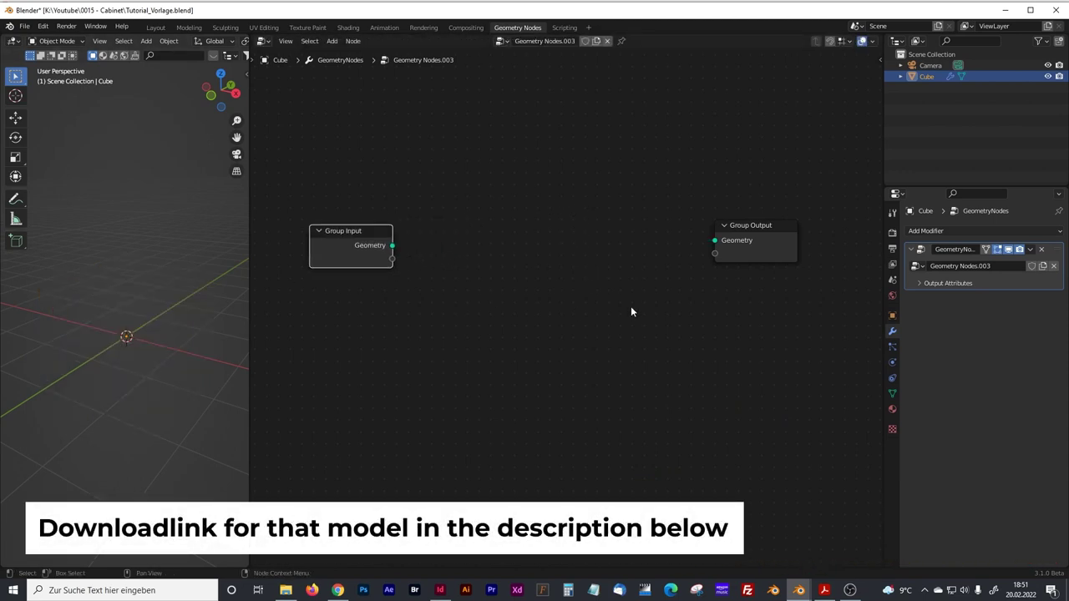
- Add a Cube mesh node and connect its Mesh output to the Group Output's Geometry input
{"action": "left_click", "coordinate": [526, 283]}
{"action": "key", "text": "shift+a"}
{"action": "type", "text": "cu"}
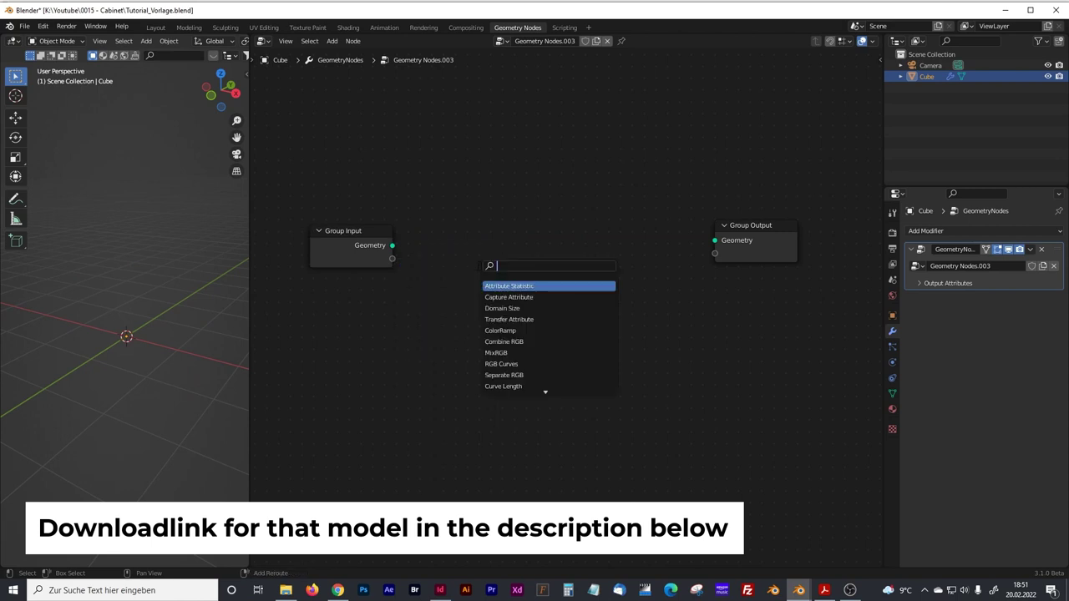
{"action": "type", "text": "be"}
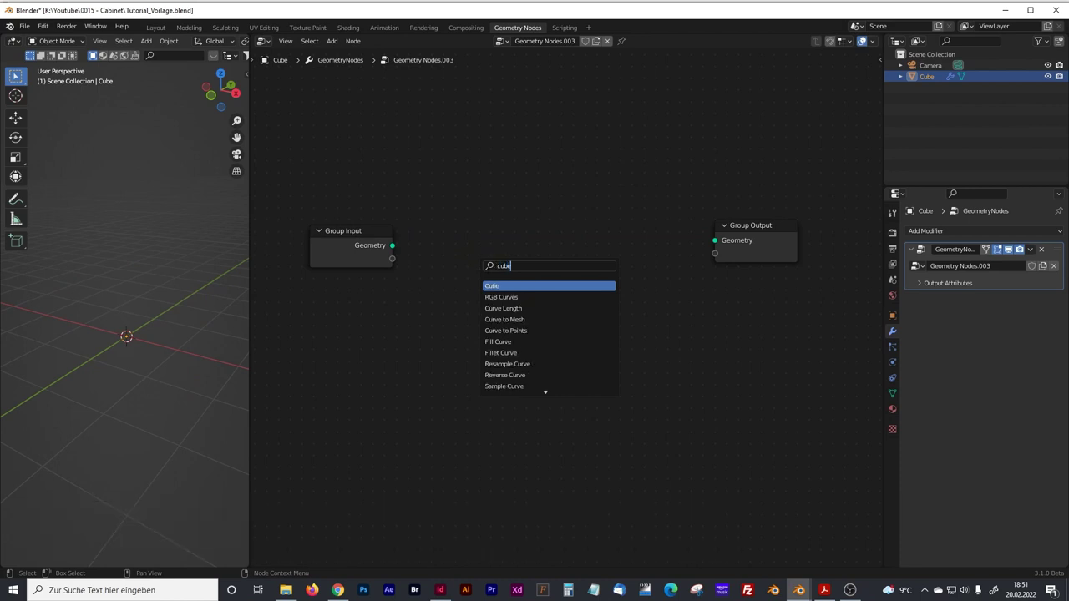
{"action": "key", "text": "Return"}
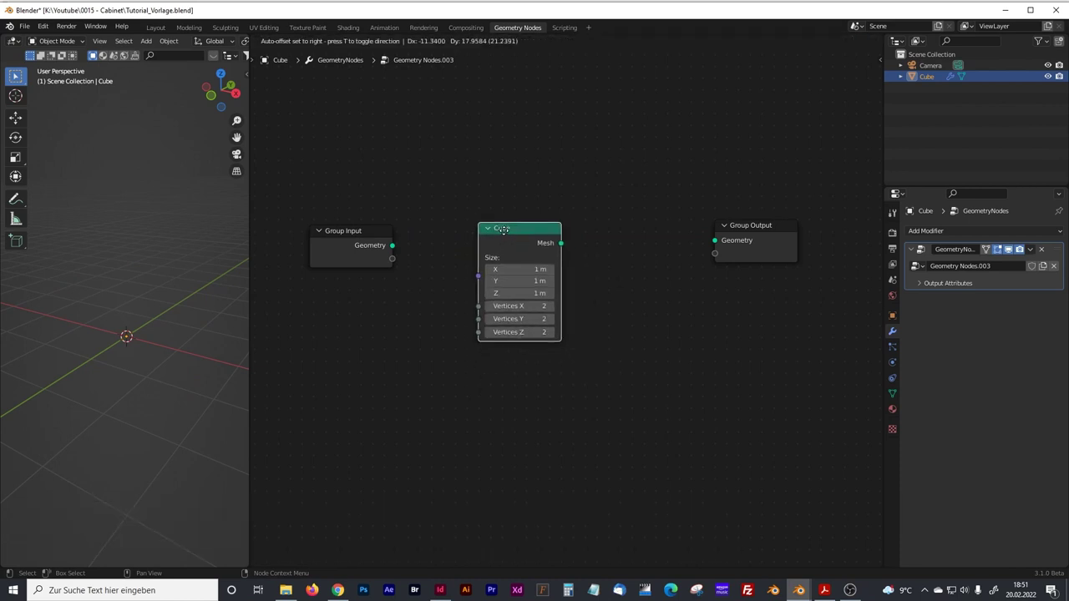
{"action": "left_click", "coordinate": [494, 214]}
{"action": "left_click_drag", "start_coordinate": [751, 228], "coordinate": [805, 234]}
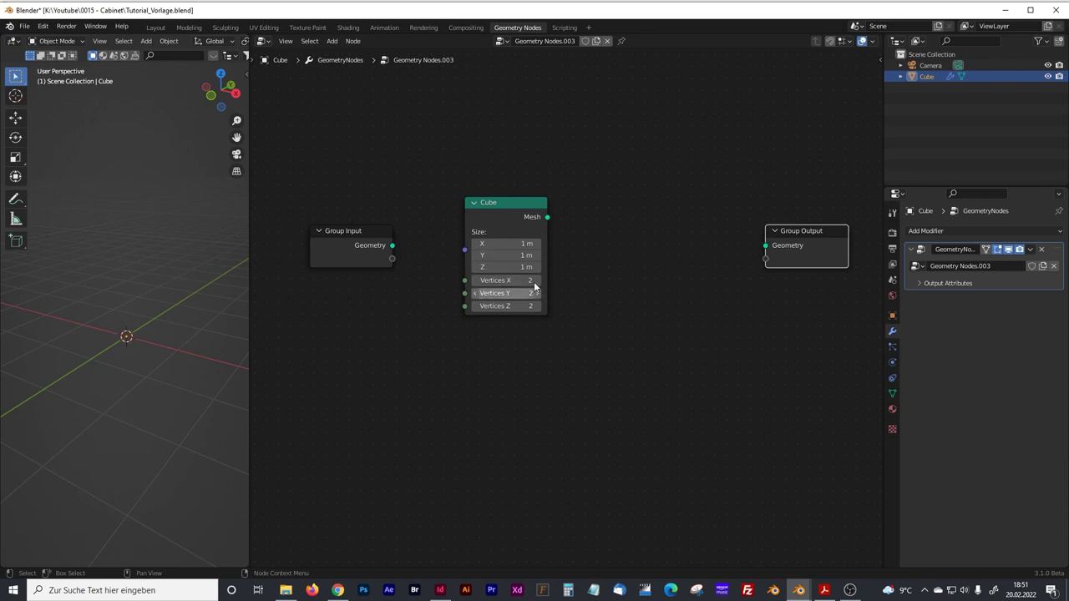
{"action": "left_click_drag", "start_coordinate": [547, 217], "coordinate": [770, 248]}
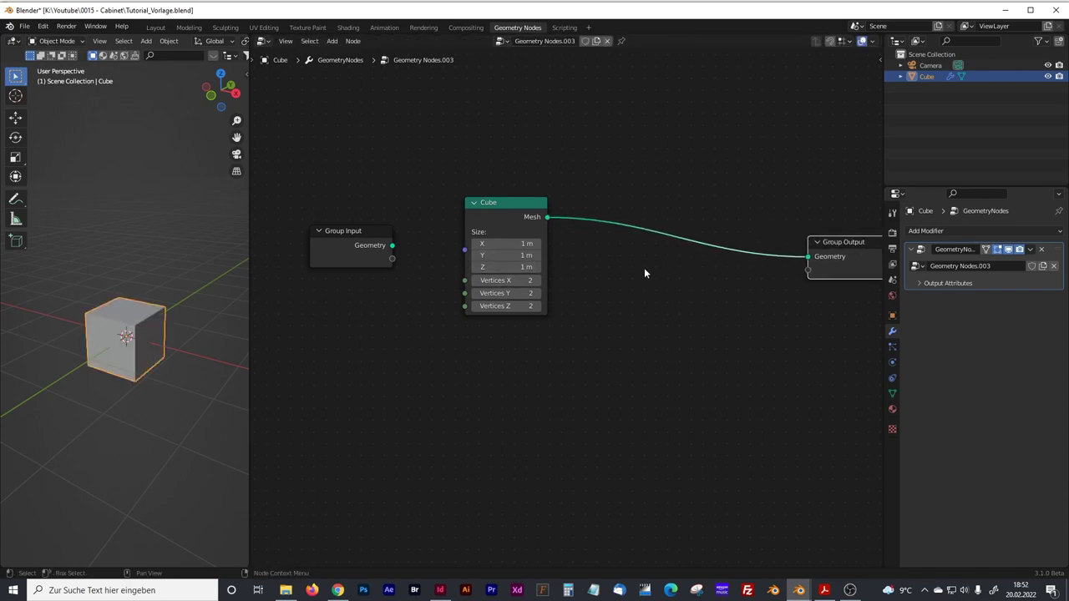
- Insert an Instance on Points node on the link between the Cube node and Group Output
{"action": "middle_click_drag", "start_coordinate": [656, 356], "coordinate": [562, 340]}
{"action": "left_click_drag", "start_coordinate": [745, 231], "coordinate": [805, 235]}
{"action": "left_click", "coordinate": [600, 293]}
{"action": "key", "text": "shift+a"}
{"action": "type", "text": "insta"}
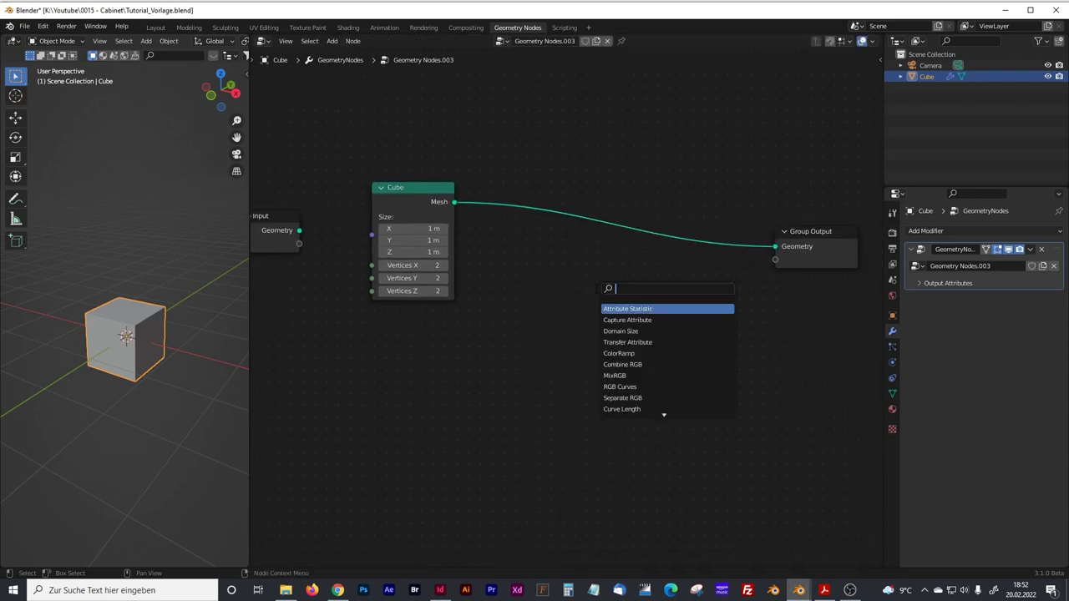
{"action": "type", "text": "c"}
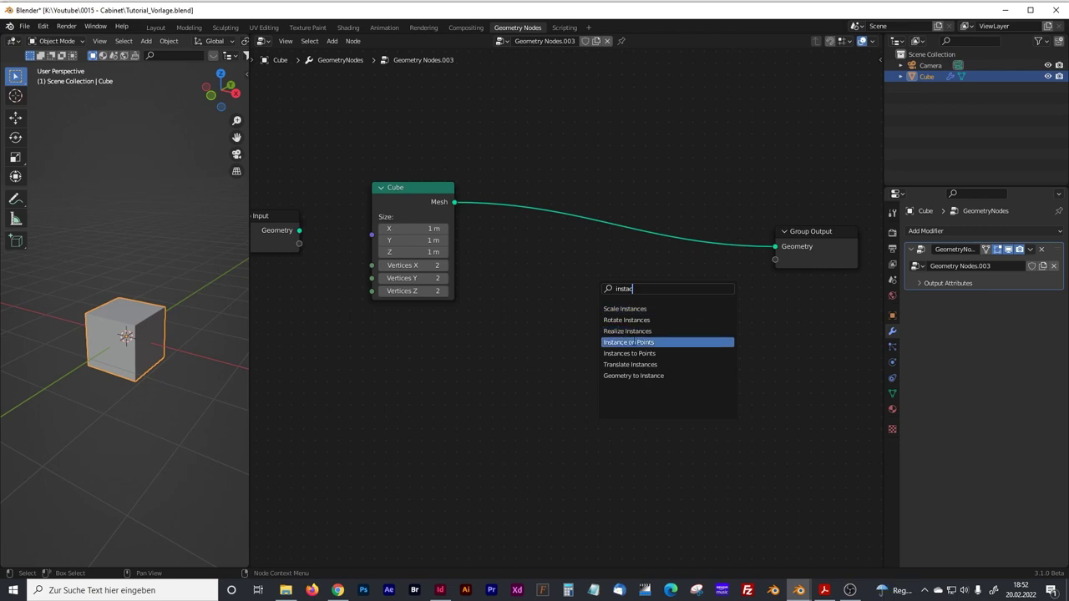
{"action": "left_click", "coordinate": [628, 343]}
{"action": "left_click", "coordinate": [689, 234]}
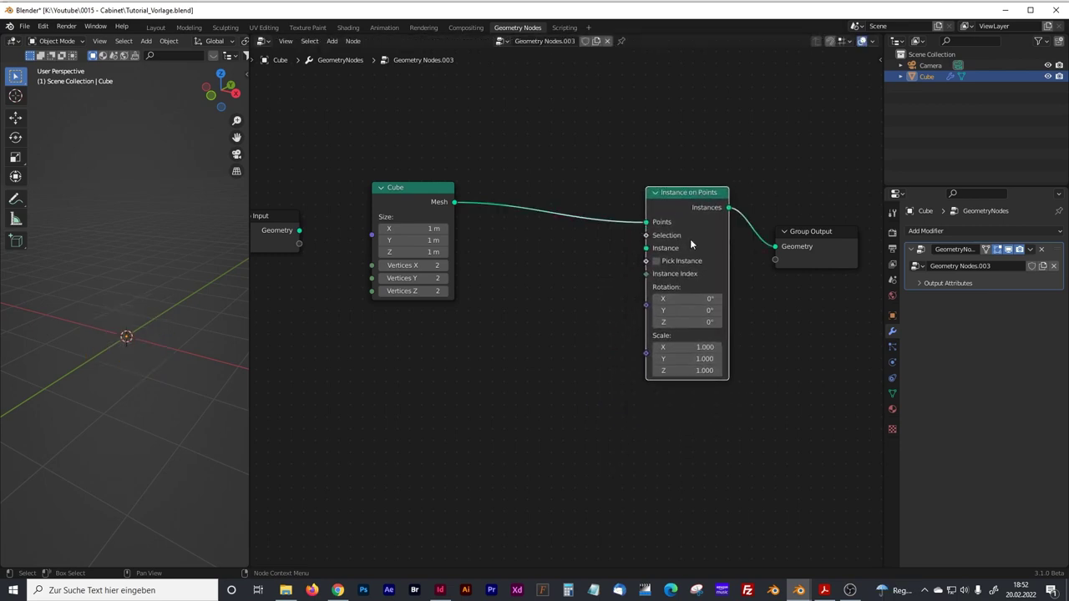
- Reconnect the Cube's Mesh output to the Instance input of Instance on Points and space out the nodes
{"action": "right_click_drag", "start_coordinate": [503, 185], "coordinate": [508, 231], "text": "ctrl"}
{"action": "left_click", "coordinate": [444, 192]}
{"action": "left_click_drag", "start_coordinate": [455, 203], "coordinate": [633, 254]}
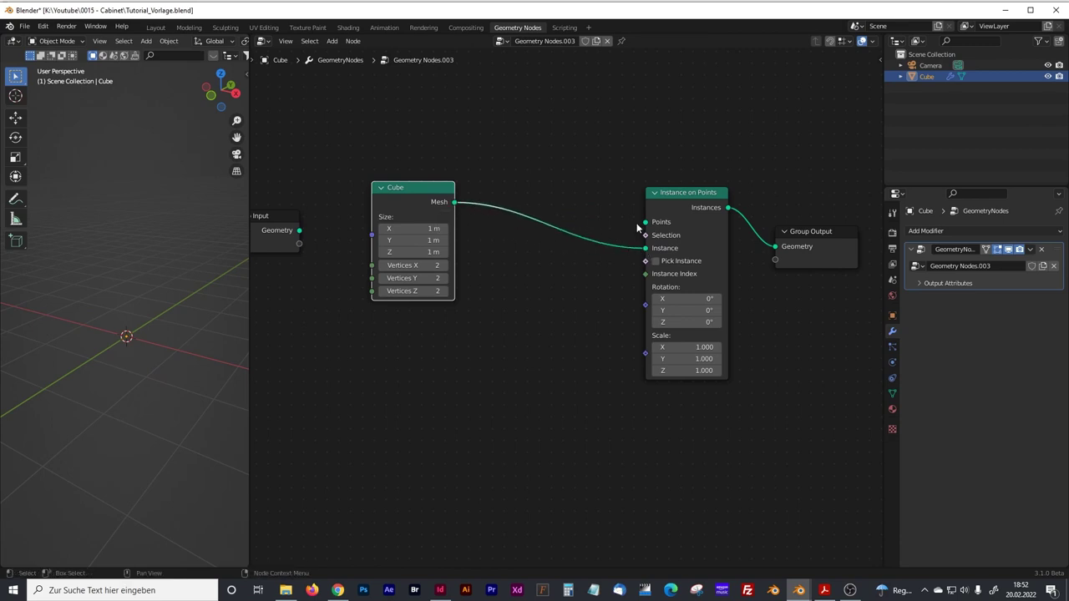
{"action": "left_click_drag", "start_coordinate": [428, 193], "coordinate": [427, 171]}
{"action": "left_click_drag", "start_coordinate": [820, 227], "coordinate": [843, 226]}
{"action": "left_click_drag", "start_coordinate": [675, 207], "coordinate": [667, 206]}
- Add a Mesh Line node below the Cube node and connect its Mesh output to the Points input of Instance on Points
{"action": "left_click", "coordinate": [507, 306]}
{"action": "key", "text": "shift+a"}
{"action": "key", "text": "shift+a"}
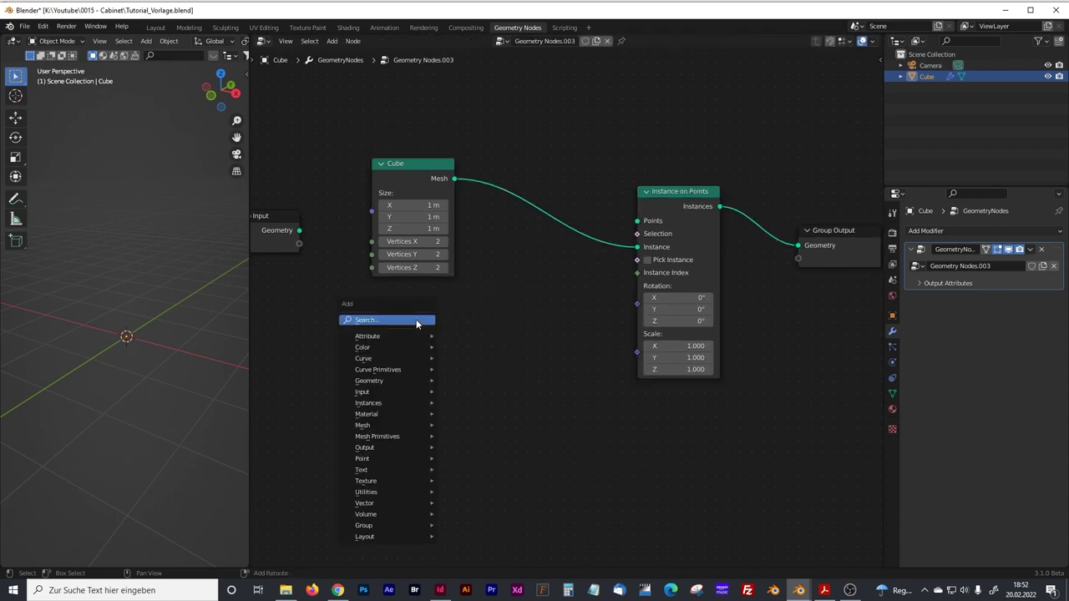
{"action": "left_click", "coordinate": [415, 319]}
{"action": "type", "text": "mesh"}
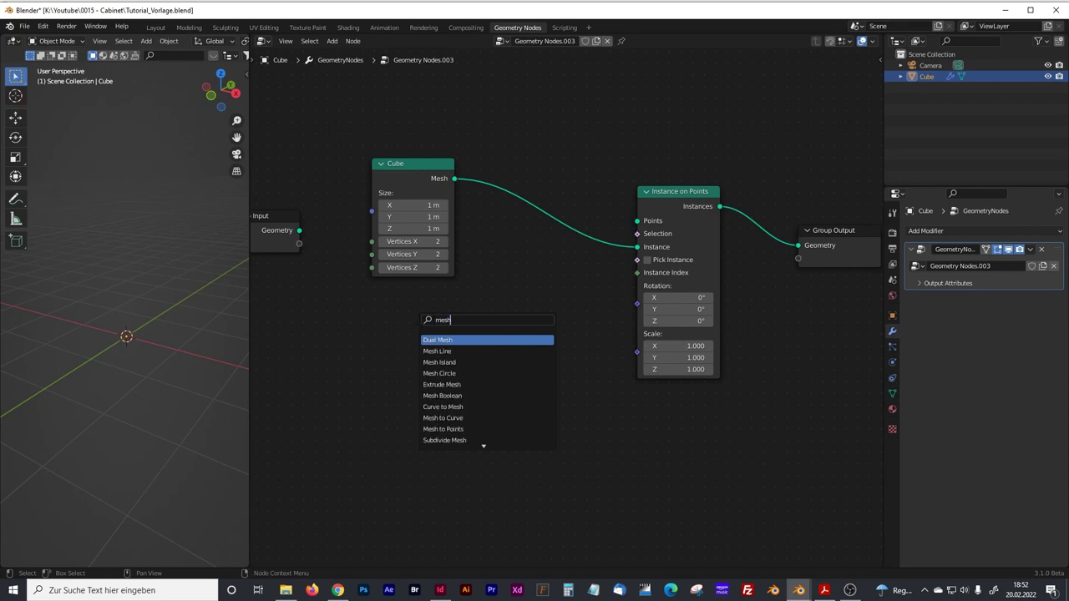
{"action": "left_click", "coordinate": [442, 351]}
{"action": "left_click_drag", "start_coordinate": [455, 329], "coordinate": [636, 221]}
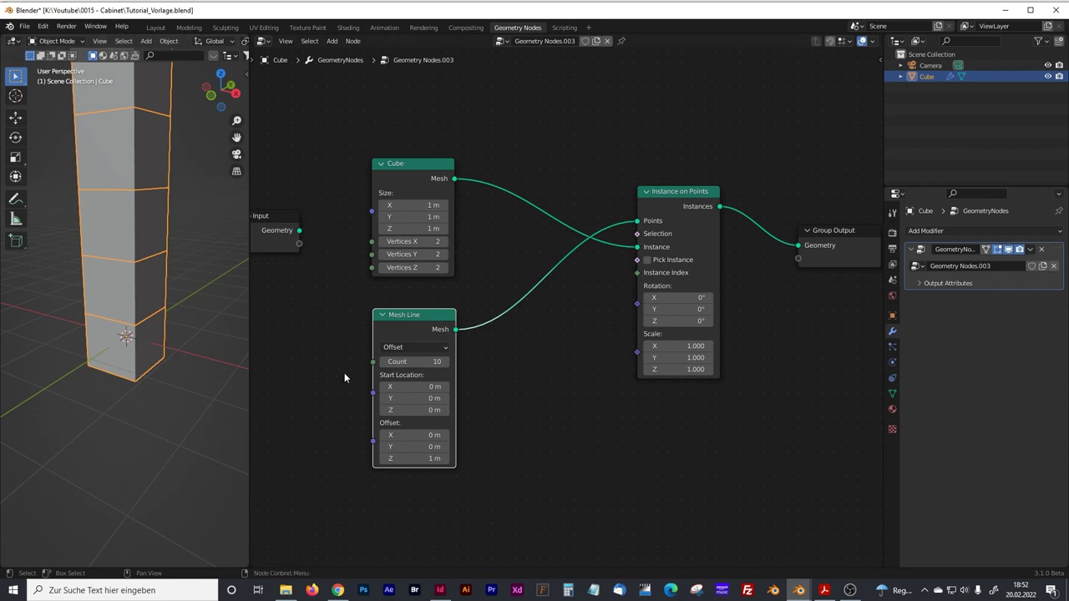
- Set the Mesh Line's X and Z offset to 0 m and its count to 1
{"action": "left_click", "coordinate": [422, 459]}
{"action": "type", "text": "0"}
{"action": "key", "text": "Return"}
{"action": "left_click_drag", "start_coordinate": [430, 435], "coordinate": [431, 435]}
{"action": "left_click", "coordinate": [430, 435]}
{"action": "type", "text": "0"}
{"action": "key", "text": "Return"}
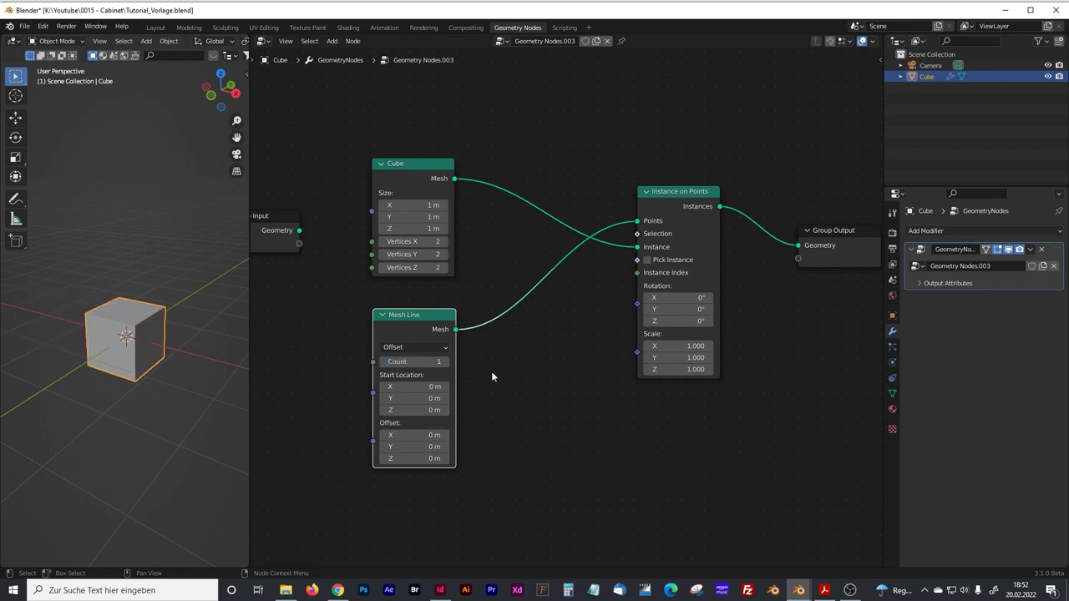
{"action": "left_click_drag", "start_coordinate": [426, 362], "coordinate": [417, 360]}
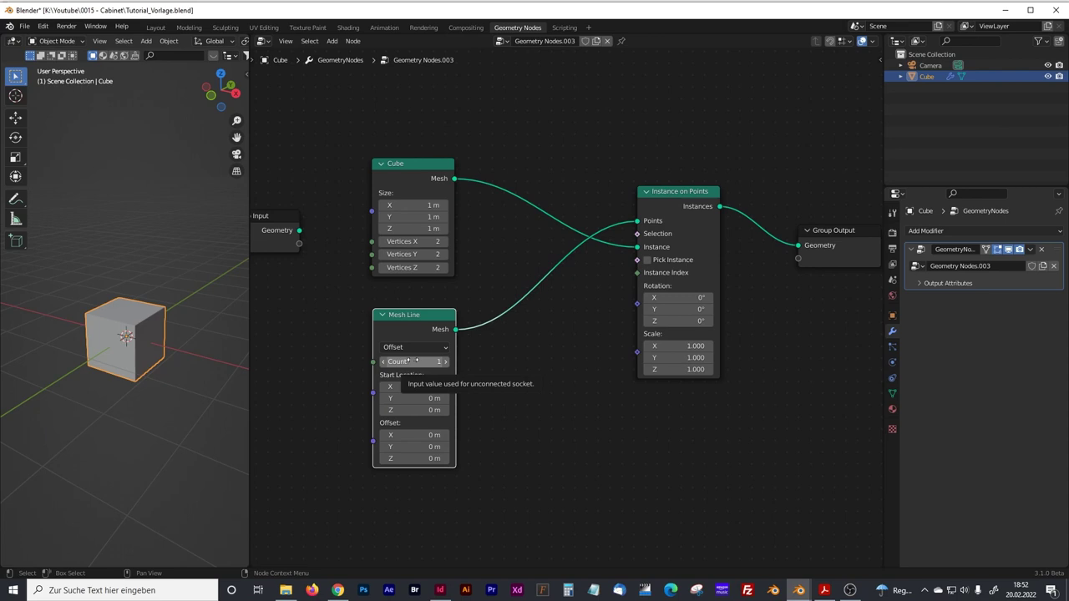
- Try shifting the Mesh Line's start location along X and return it to 0 m
{"action": "middle_click_drag", "start_coordinate": [348, 397], "coordinate": [362, 393], "text": "shift"}
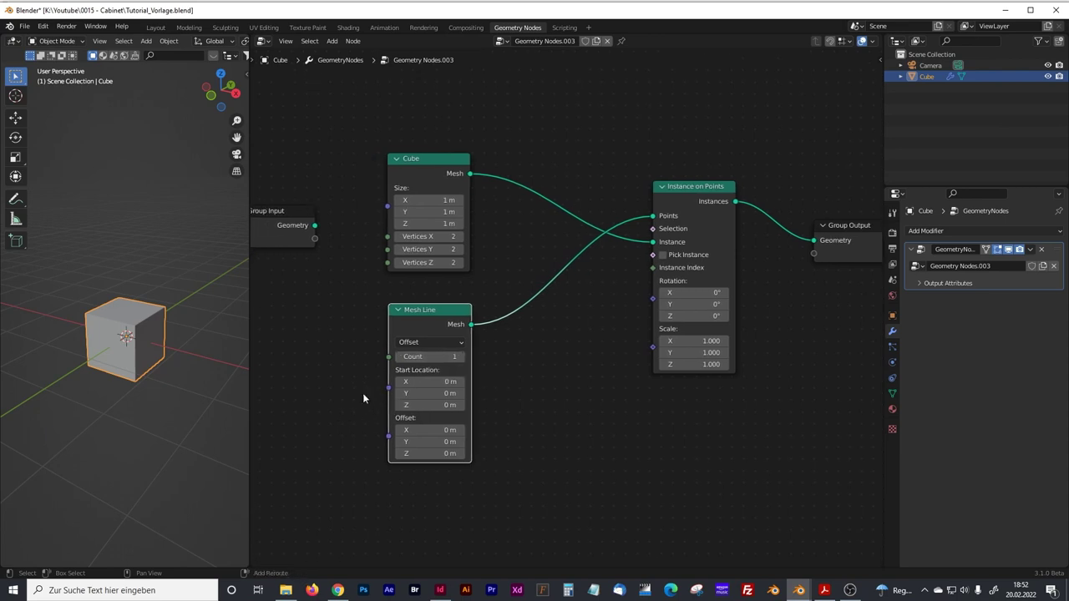
{"action": "left_click", "coordinate": [126, 279]}
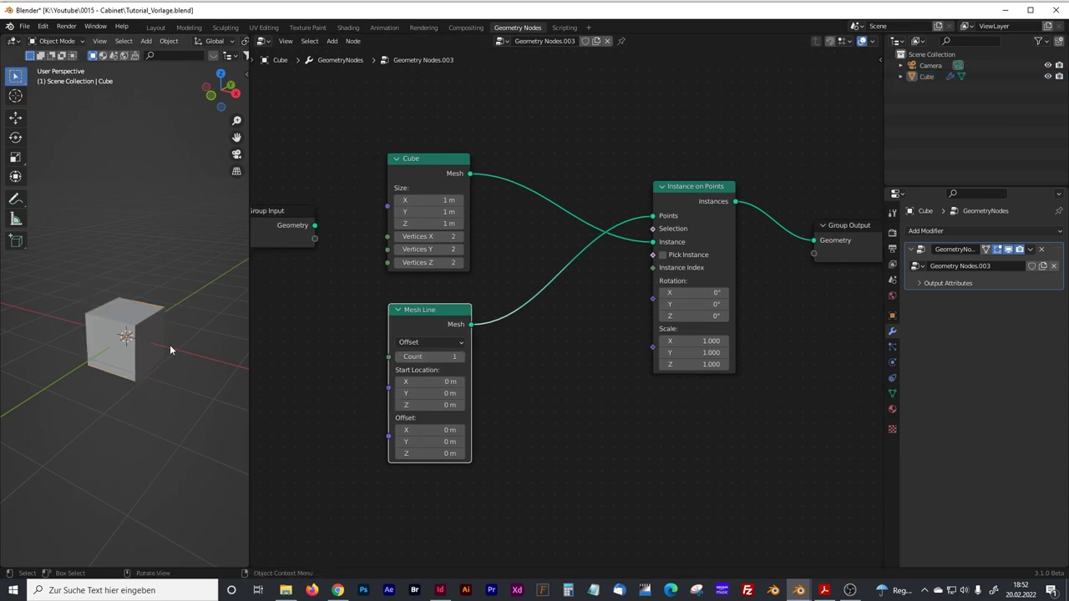
{"action": "left_click_drag", "start_coordinate": [409, 314], "coordinate": [407, 310]}
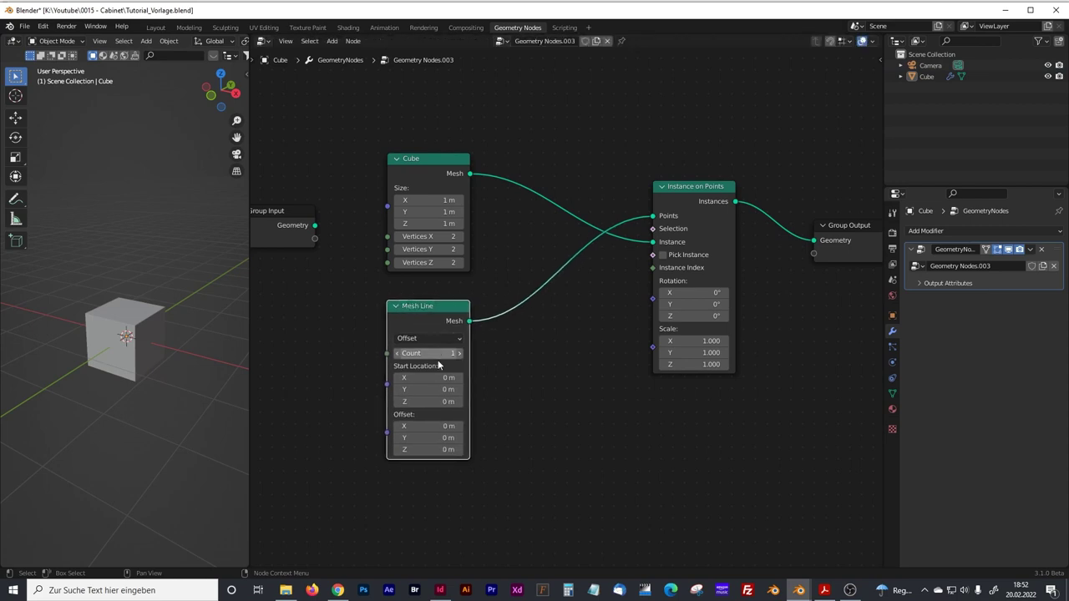
{"action": "left_click_drag", "start_coordinate": [428, 377], "coordinate": [327, 362]}
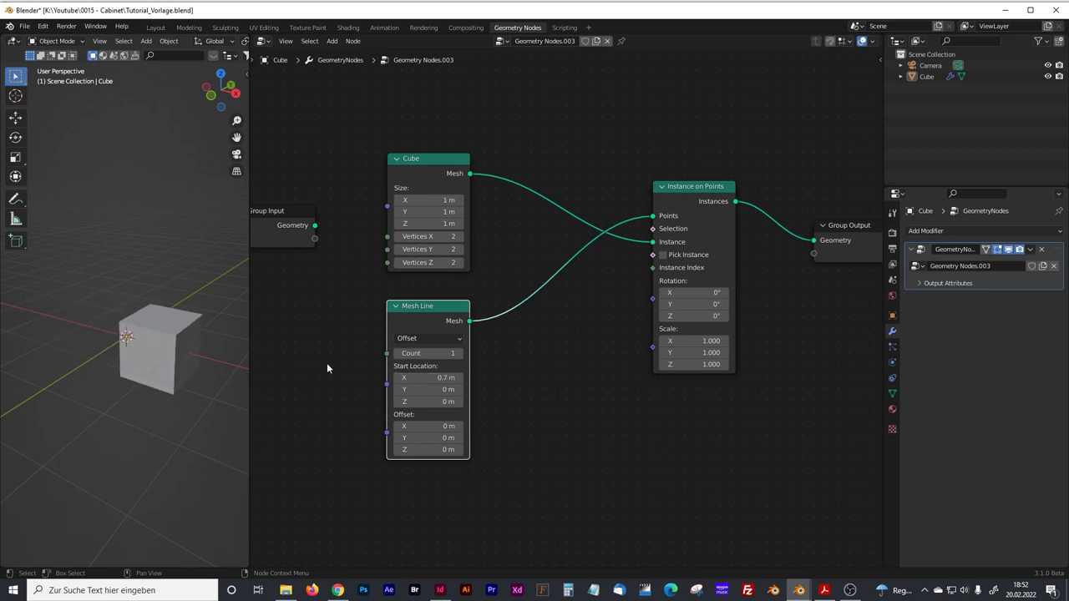
{"action": "left_click", "coordinate": [440, 377]}
{"action": "type", "text": "0"}
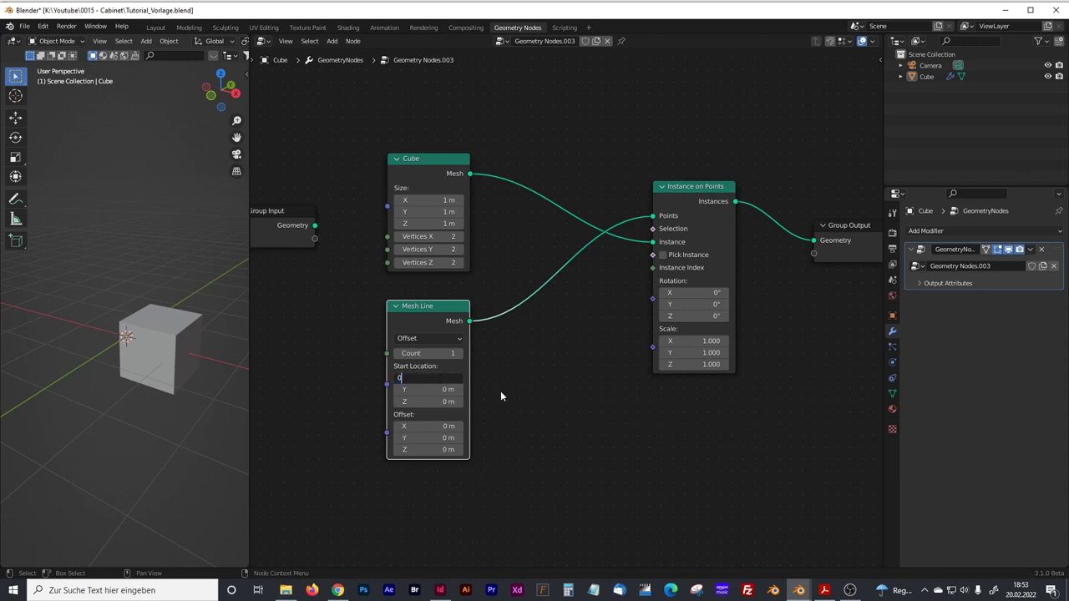
{"action": "key", "text": "Return"}
{"action": "left_click_drag", "start_coordinate": [250, 330], "coordinate": [220, 338]}
{"action": "middle_click_drag", "start_coordinate": [310, 384], "coordinate": [529, 376]}
{"action": "key", "text": "shift+a"}
{"action": "mouse_move", "coordinate": [434, 376]}
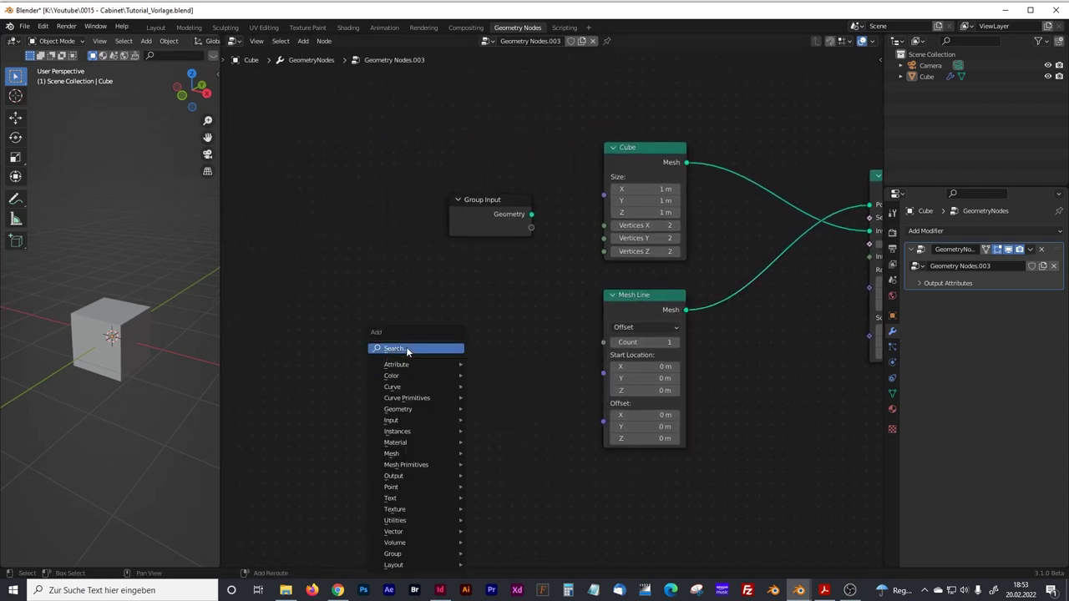
{"action": "left_click", "coordinate": [405, 347]}
{"action": "type", "text": "mat"}
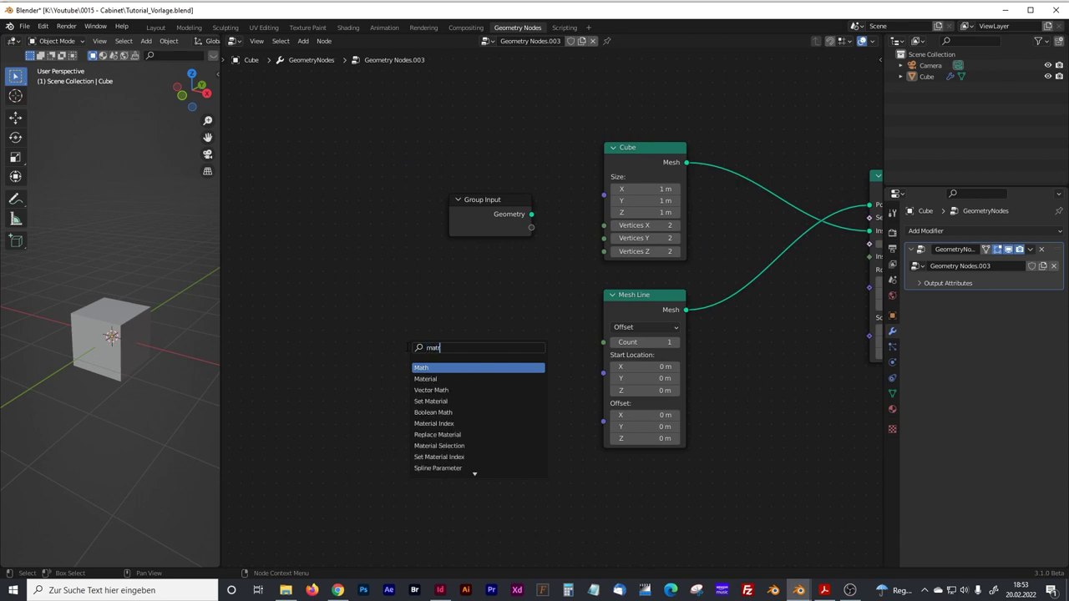
{"action": "type", "text": "h"}
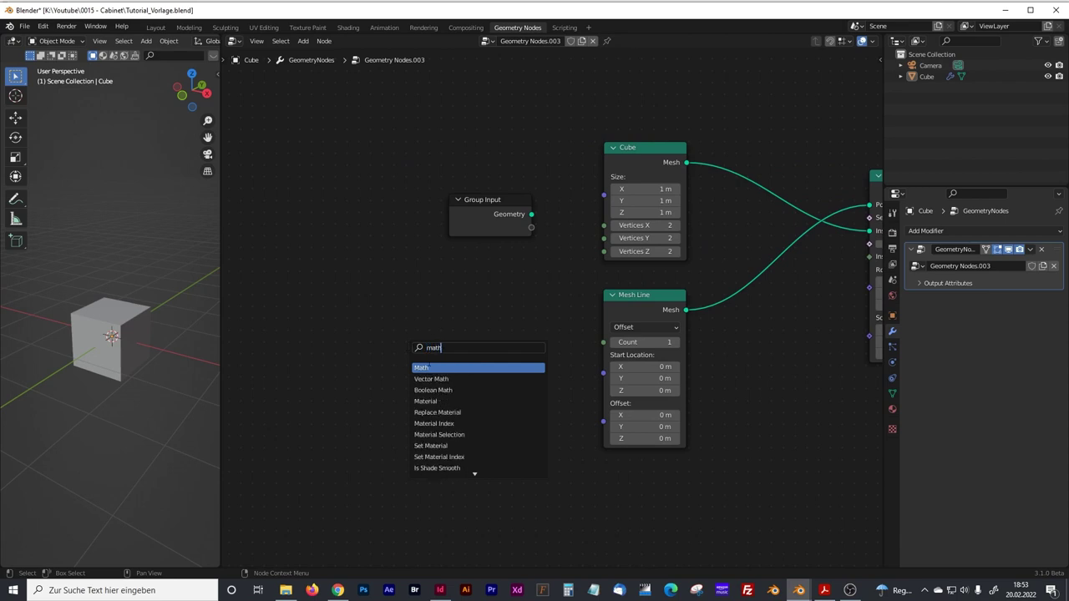
{"action": "left_click", "coordinate": [428, 368]}
{"action": "left_click", "coordinate": [431, 359]}
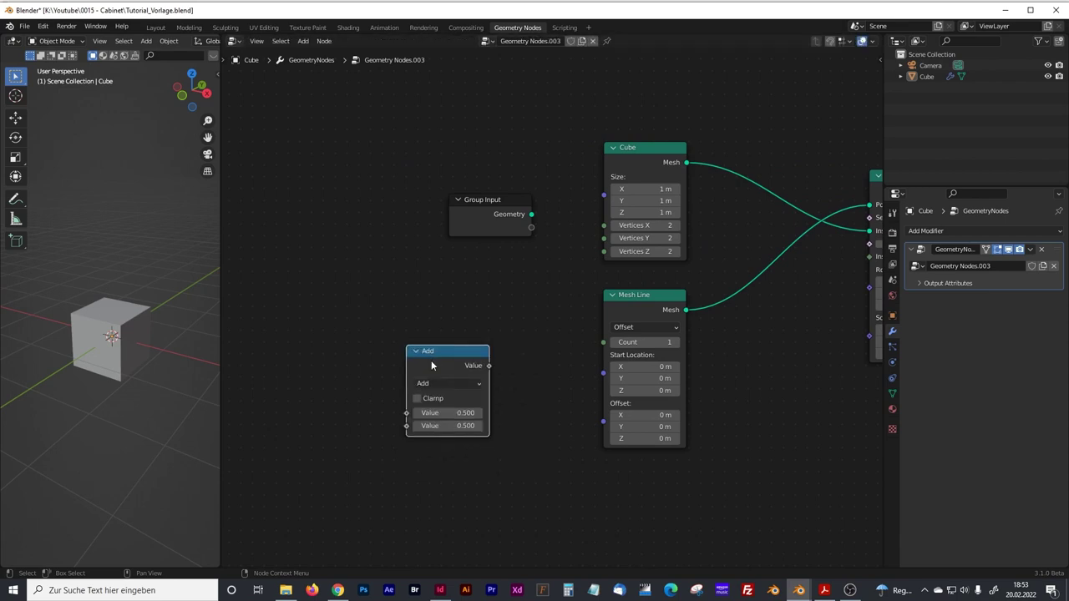
{"action": "key", "text": "x"}
- Add a Combine XYZ node and connect its Vector output to the Mesh Line's Start Location
{"action": "key", "text": "shift+a"}
{"action": "type", "text": "comb"}
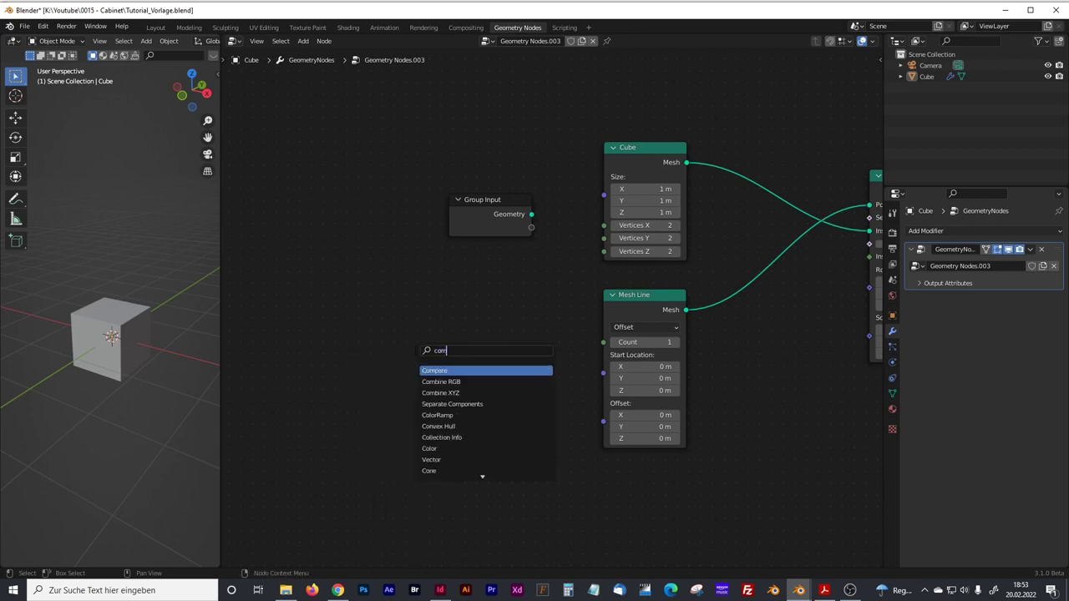
{"action": "key", "text": "Down"}
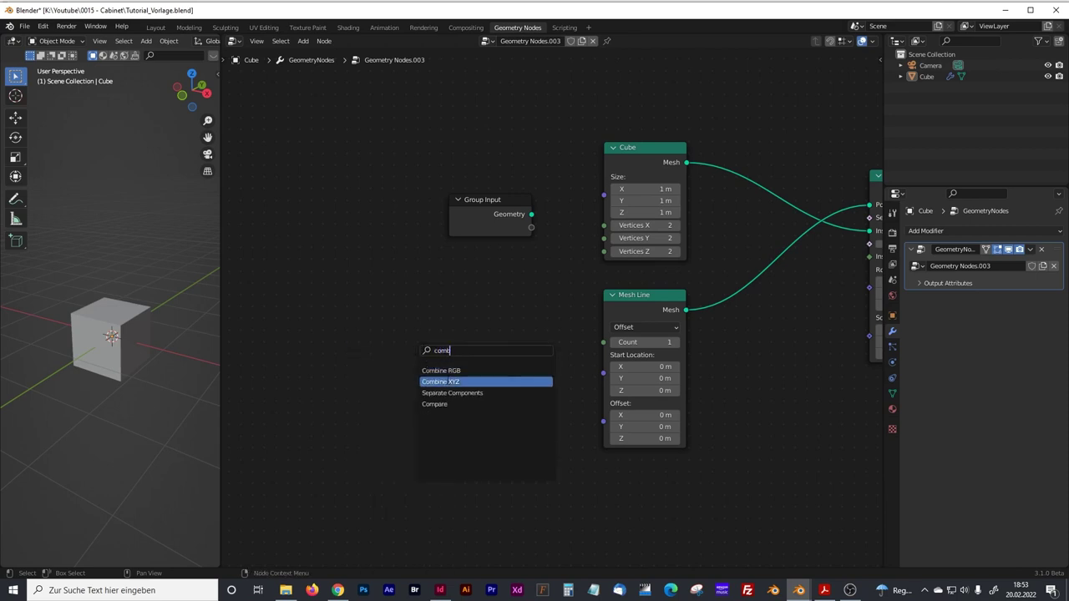
{"action": "key", "text": "Return"}
{"action": "left_click", "coordinate": [470, 359]}
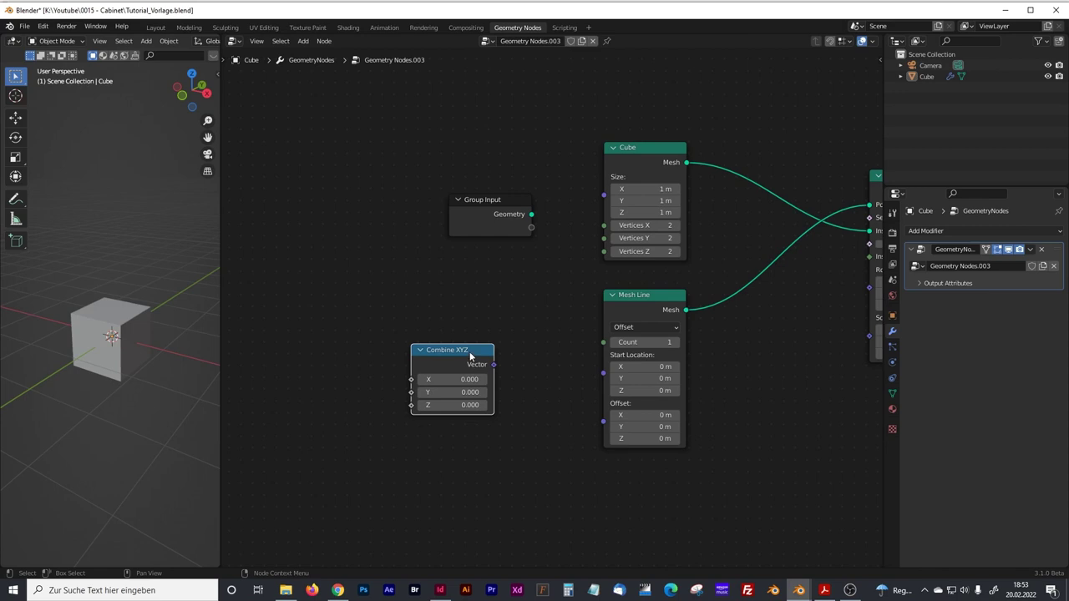
{"action": "left_click_drag", "start_coordinate": [493, 365], "coordinate": [526, 365]}
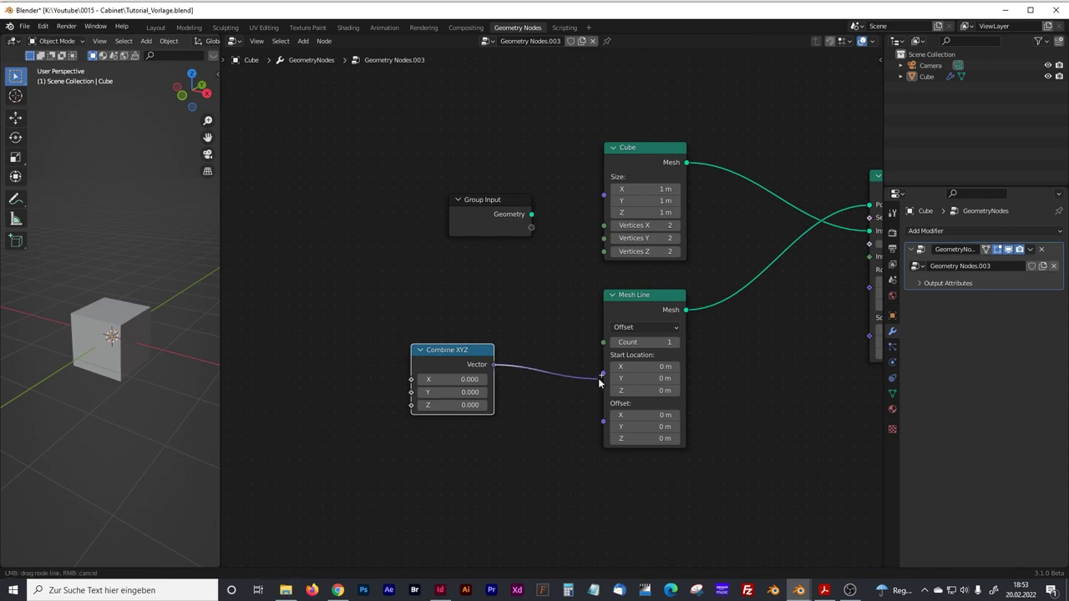
{"action": "left_click_drag", "start_coordinate": [598, 377], "coordinate": [599, 381]}
- Connect a new Group Input socket to the X input of Combine XYZ and place the Group Input node well before it
{"action": "middle_click_drag", "start_coordinate": [349, 365], "coordinate": [504, 337]}
{"action": "scroll", "coordinate": [604, 222], "scroll_direction": "down", "scroll_amount": 2}
{"action": "left_click", "coordinate": [644, 221]}
{"action": "left_click_drag", "start_coordinate": [644, 221], "coordinate": [387, 314]}
{"action": "scroll", "coordinate": [579, 325], "scroll_direction": "up", "scroll_amount": 2}
{"action": "left_click_drag", "start_coordinate": [616, 345], "coordinate": [334, 313]}
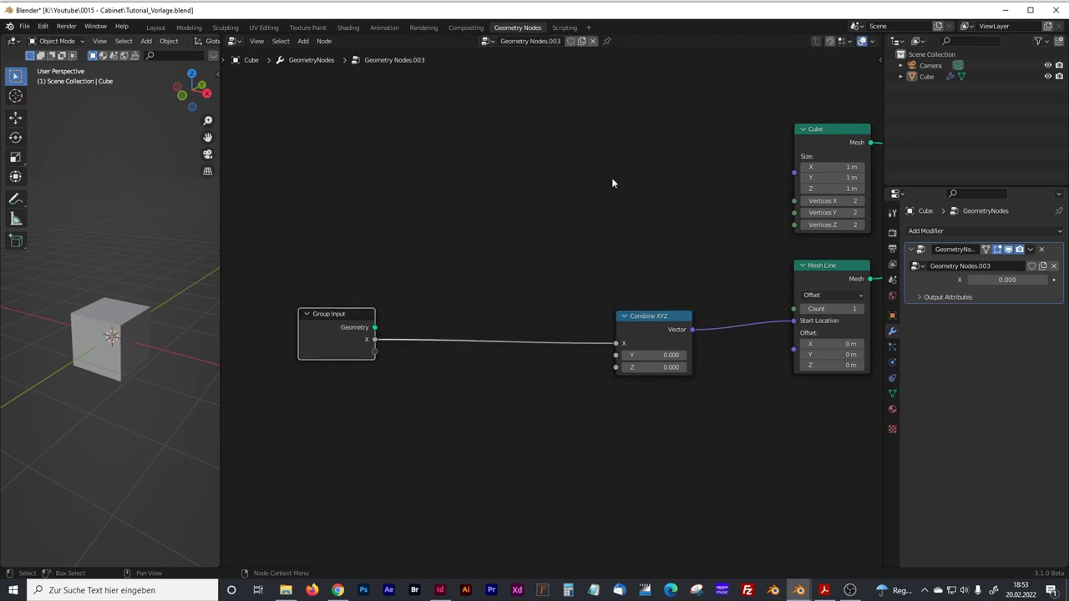
- Rename the group's X input to "Cabinet X Size"
{"action": "left_click", "coordinate": [879, 61]}
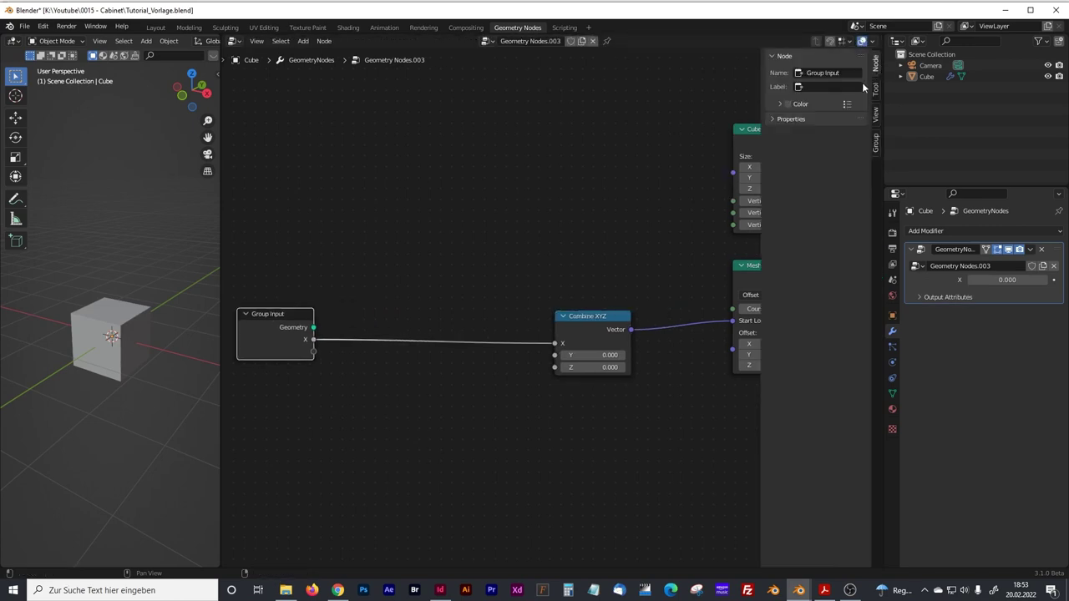
{"action": "left_click", "coordinate": [876, 144]}
{"action": "left_click", "coordinate": [791, 87]}
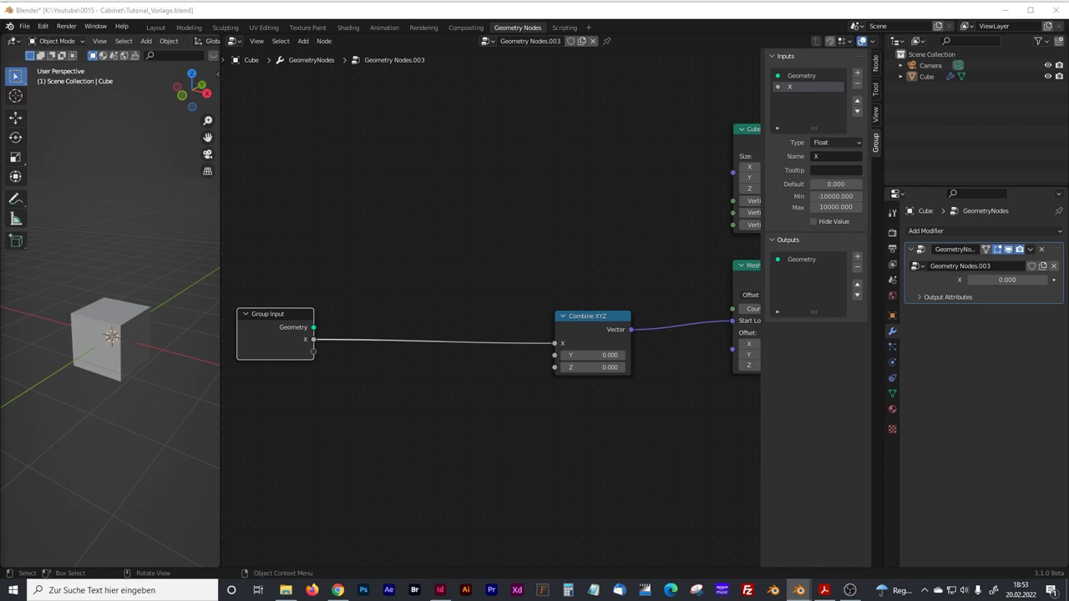
{"action": "left_click", "coordinate": [824, 155]}
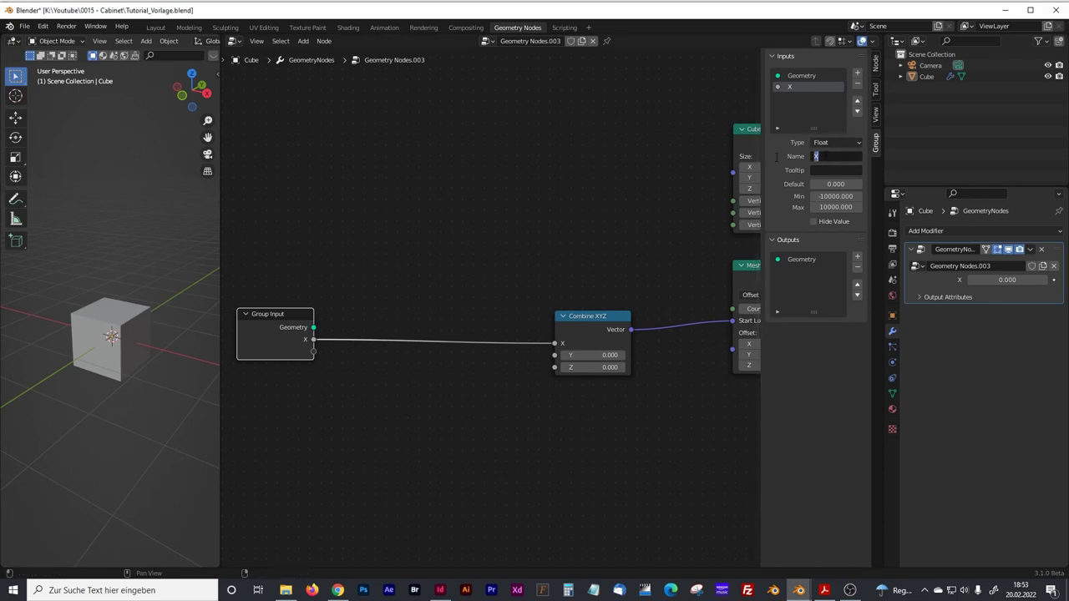
{"action": "type", "text": "Cabinet X Size"}
{"action": "key", "text": "Return"}
- Try varying the modifier's Cabinet X Size value and return it to 0
{"action": "middle_click_drag", "start_coordinate": [580, 293], "coordinate": [330, 307]}
{"action": "middle_click_drag", "start_coordinate": [467, 327], "coordinate": [376, 326]}
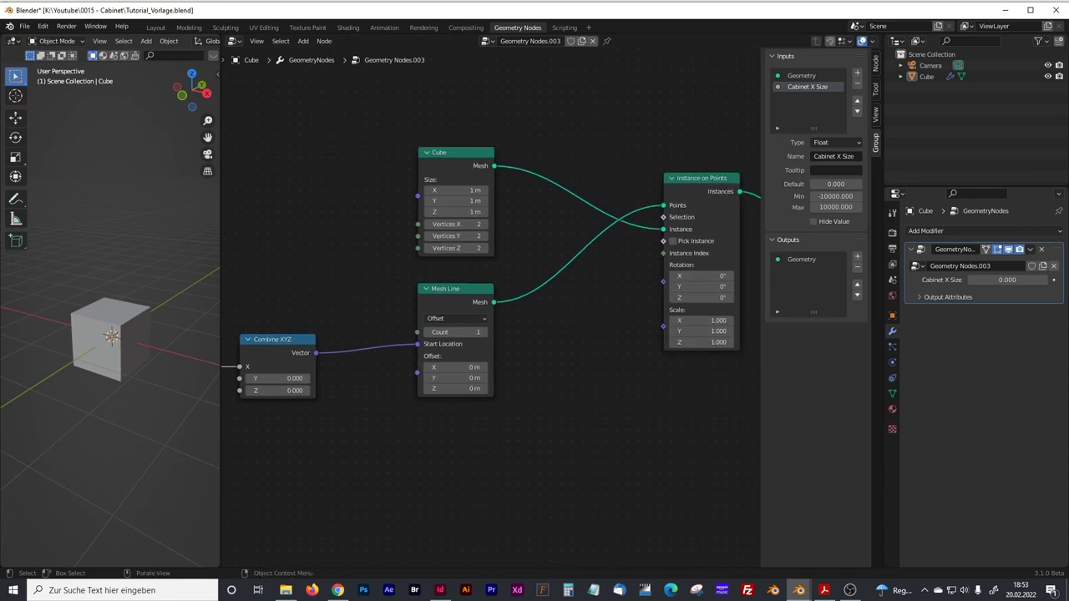
{"action": "left_click_drag", "start_coordinate": [1006, 280], "coordinate": [982, 280]}
{"action": "left_click_drag", "start_coordinate": [1006, 279], "coordinate": [1035, 280]}
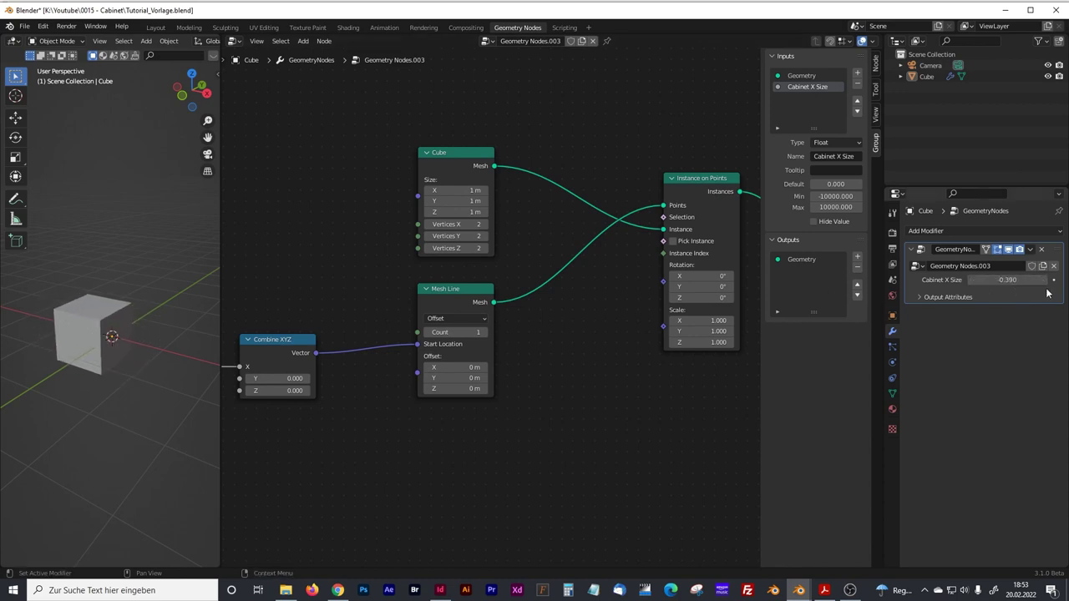
{"action": "left_click", "coordinate": [1015, 282]}
{"action": "type", "text": "0"}
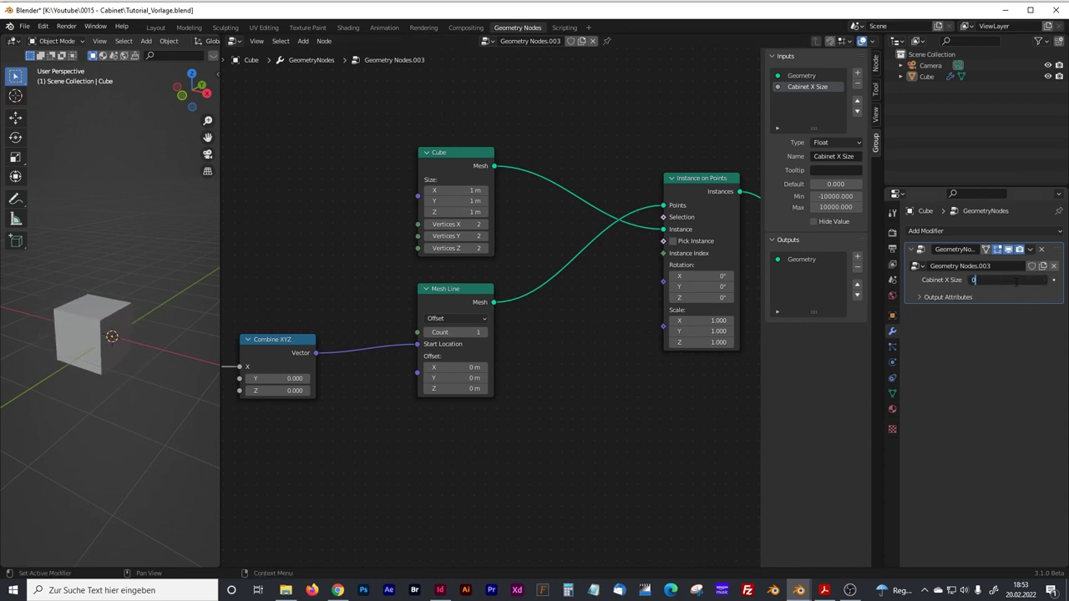
{"action": "key", "text": "Return"}
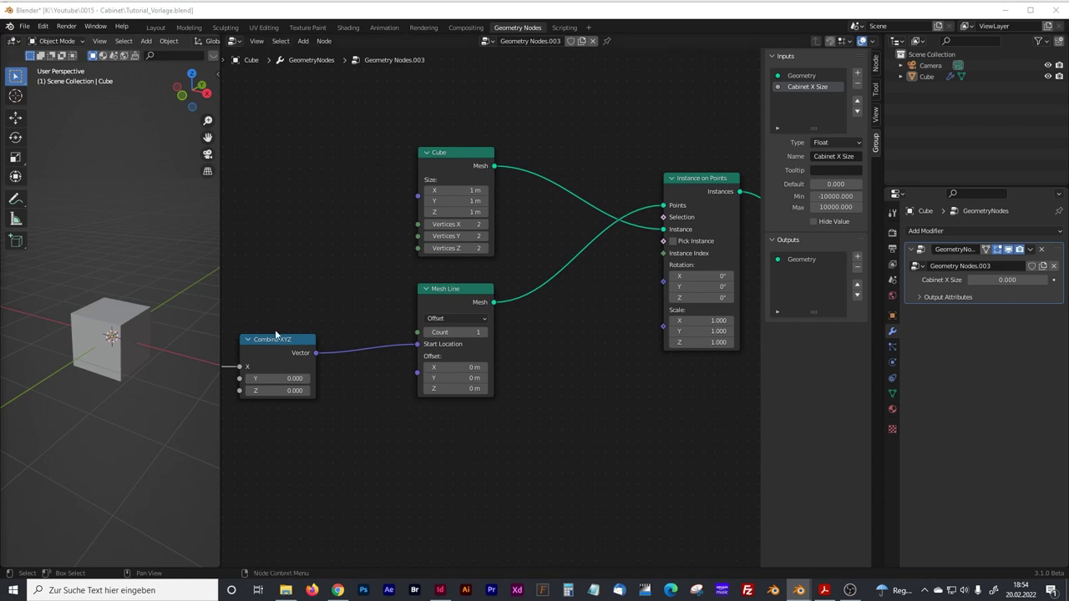
- Duplicate the Cube, Mesh Line and Instance on Points nodes and place the copies below the originals
{"action": "middle_click_drag", "start_coordinate": [543, 362], "coordinate": [565, 308]}
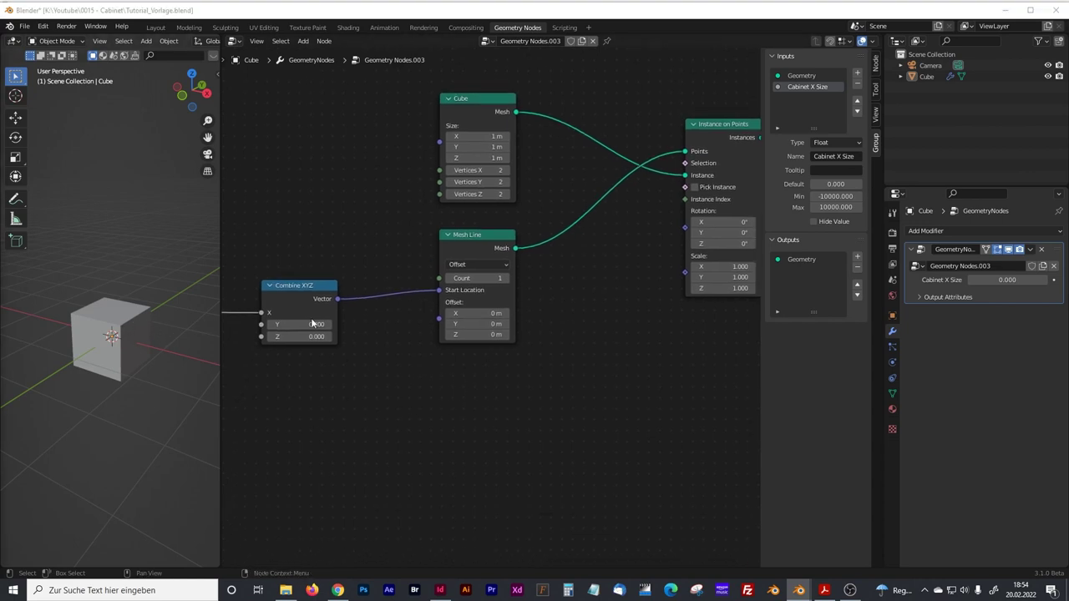
{"action": "scroll", "coordinate": [532, 272], "scroll_direction": "down", "scroll_amount": 3}
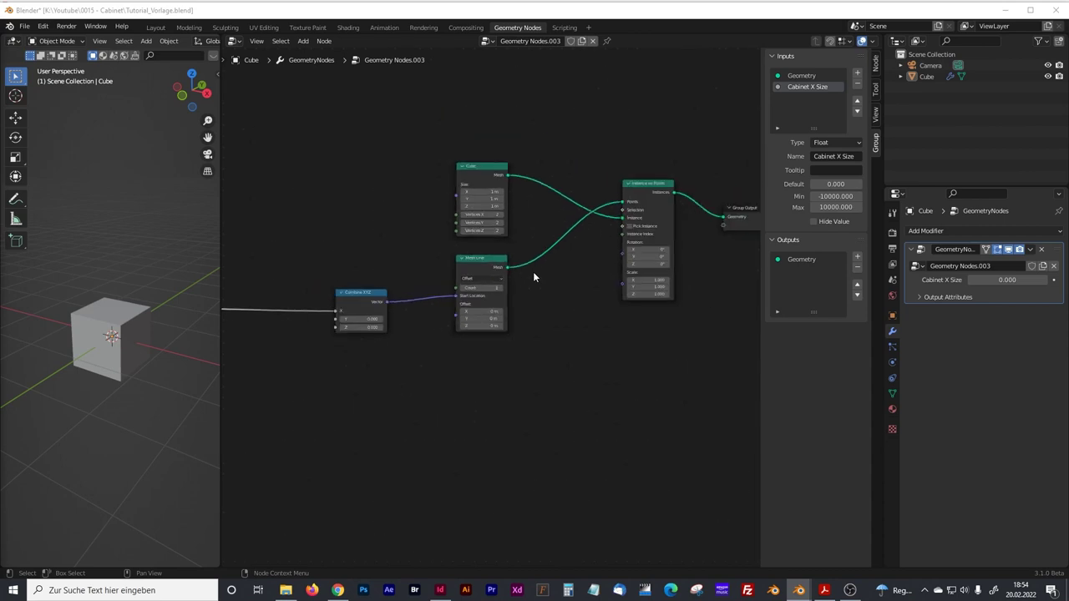
{"action": "left_click_drag", "start_coordinate": [367, 125], "coordinate": [607, 344]}
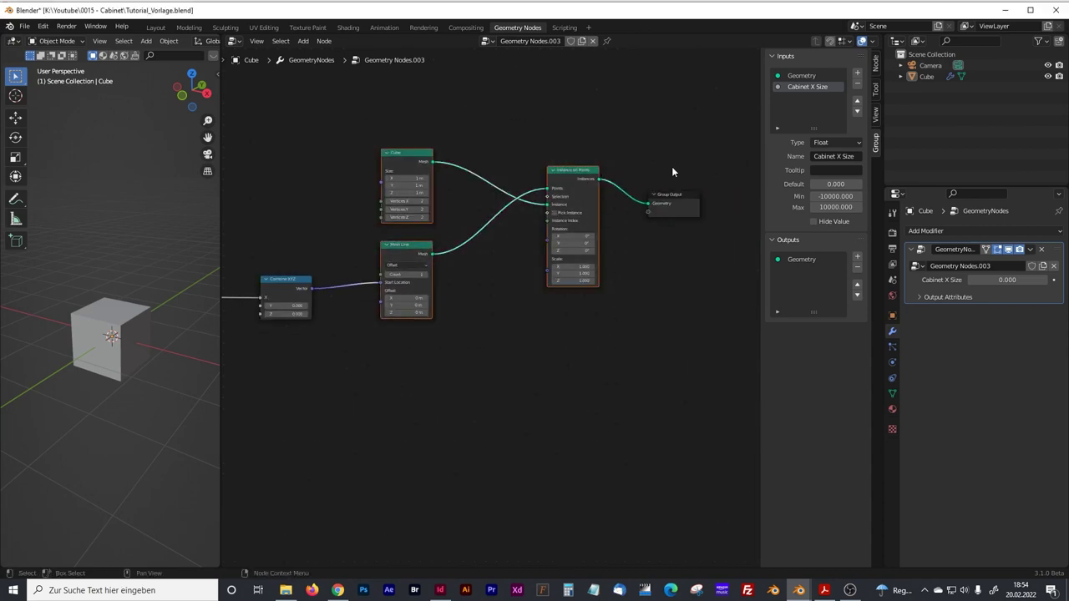
{"action": "middle_click_drag", "start_coordinate": [673, 200], "coordinate": [614, 219]}
{"action": "left_click_drag", "start_coordinate": [614, 219], "coordinate": [683, 246]}
{"action": "left_click_drag", "start_coordinate": [293, 136], "coordinate": [551, 355]}
{"action": "key", "text": "shift+d"}
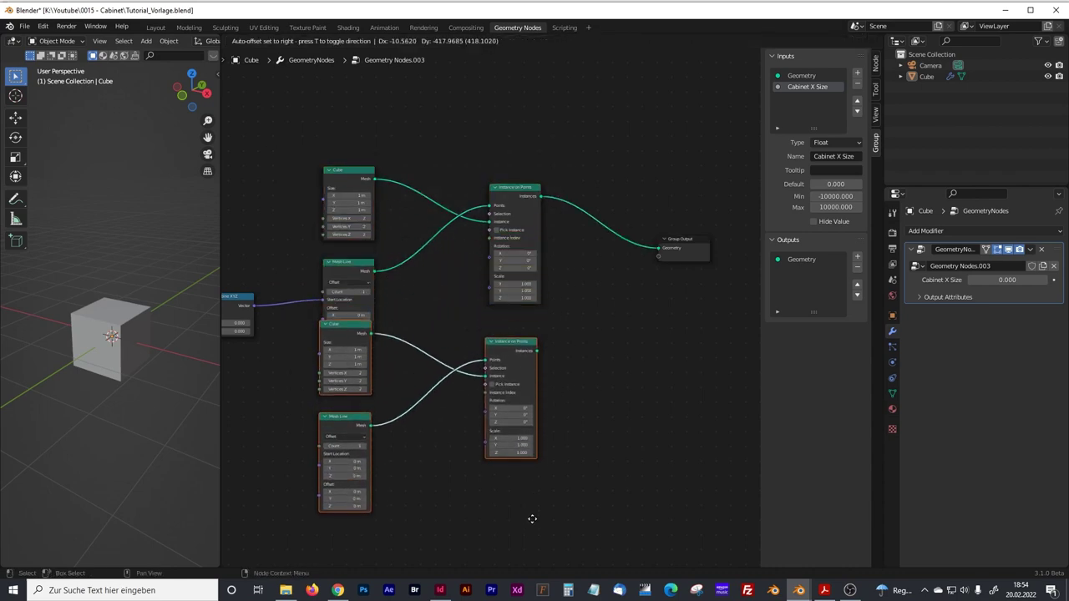
{"action": "left_click", "coordinate": [533, 561]}
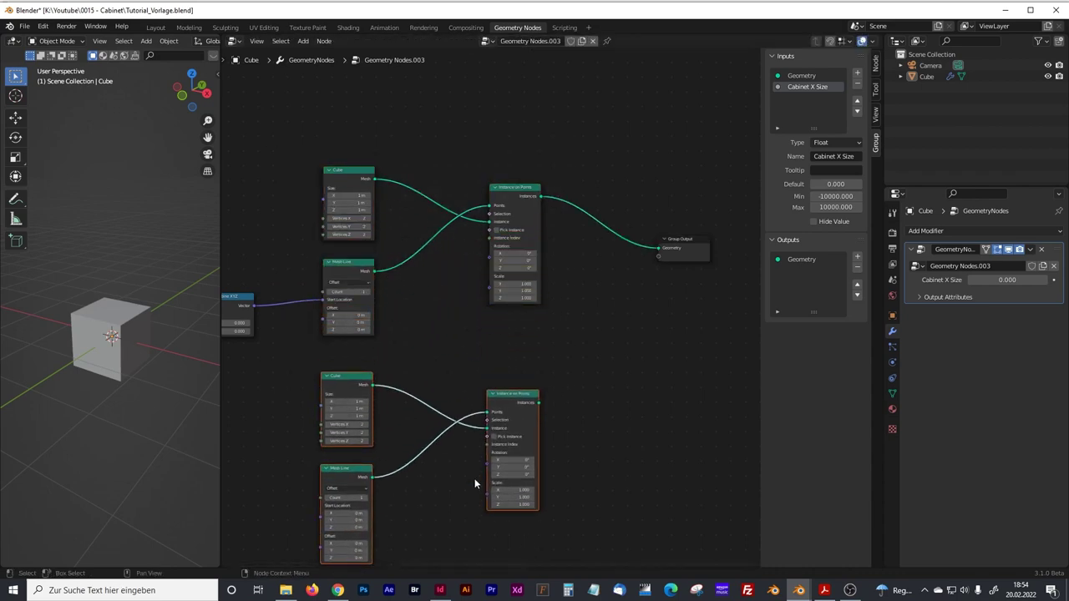
- Make room before the Group Output and add a Join Geometry node between it and the Instance on Points nodes
{"action": "left_click_drag", "start_coordinate": [672, 248], "coordinate": [706, 278]}
{"action": "key", "text": "shift+a"}
{"action": "left_click", "coordinate": [614, 318]}
{"action": "type", "text": "join"}
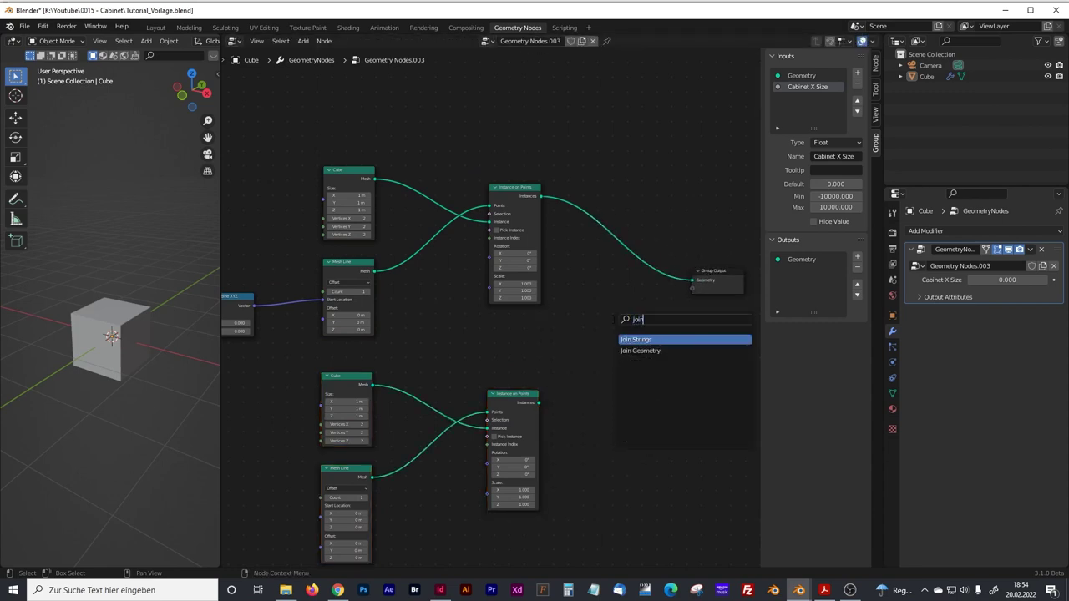
{"action": "left_click", "coordinate": [651, 351]}
{"action": "left_click", "coordinate": [668, 357]}
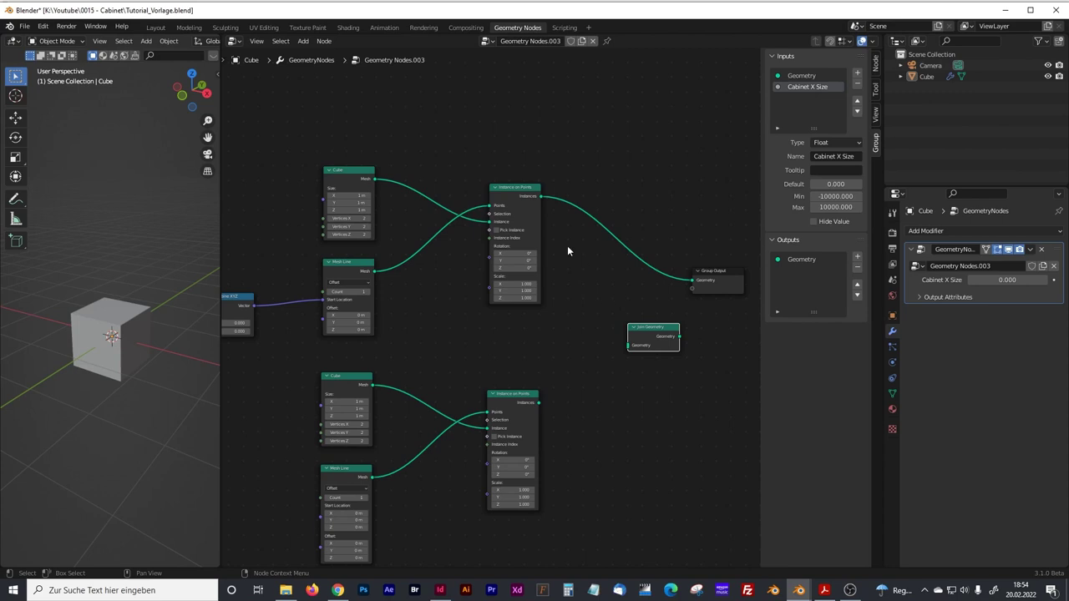
- Connect both Instance on Points outputs to Join Geometry and its Geometry output to the Group Output
{"action": "left_click_drag", "start_coordinate": [539, 199], "coordinate": [628, 345], "text": "ctrl"}
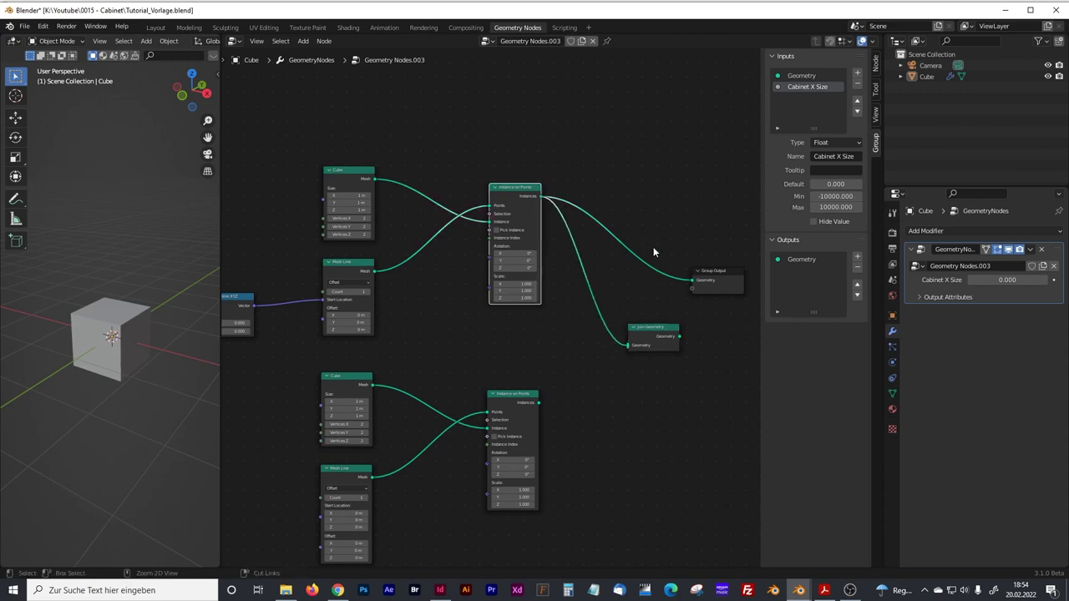
{"action": "middle_click_drag", "start_coordinate": [671, 267], "coordinate": [626, 249]}
{"action": "left_click_drag", "start_coordinate": [667, 253], "coordinate": [701, 281]}
{"action": "left_click_drag", "start_coordinate": [496, 384], "coordinate": [683, 290]}
{"action": "middle_click_drag", "start_coordinate": [453, 350], "coordinate": [640, 299]}
- Add a Math node below the Combine XYZ node, in front of the duplicated Cube and Mesh Line
{"action": "middle_click_drag", "start_coordinate": [389, 345], "coordinate": [470, 342]}
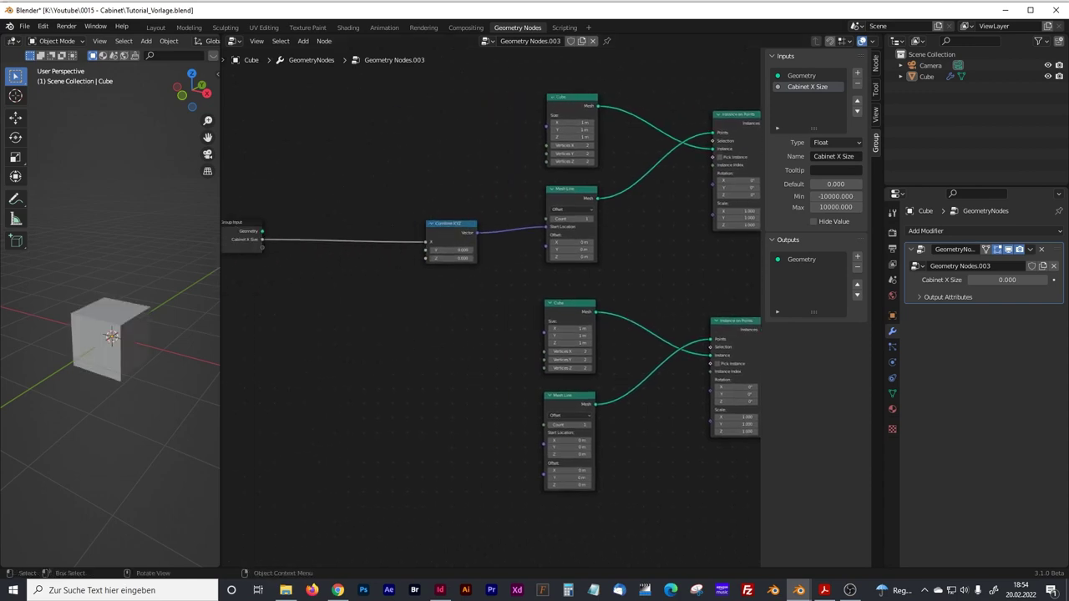
{"action": "middle_click_drag", "start_coordinate": [415, 390], "coordinate": [398, 375]}
{"action": "scroll", "coordinate": [398, 372], "scroll_direction": "up", "scroll_amount": 2}
{"action": "key", "text": "shift+a"}
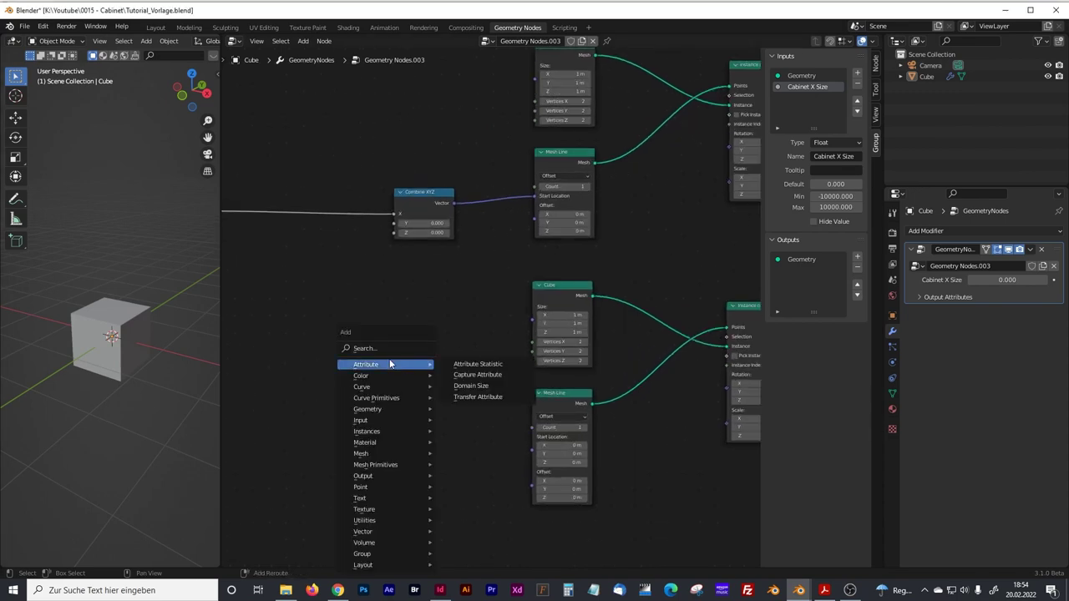
{"action": "left_click", "coordinate": [365, 348]}
{"action": "type", "text": "ma"}
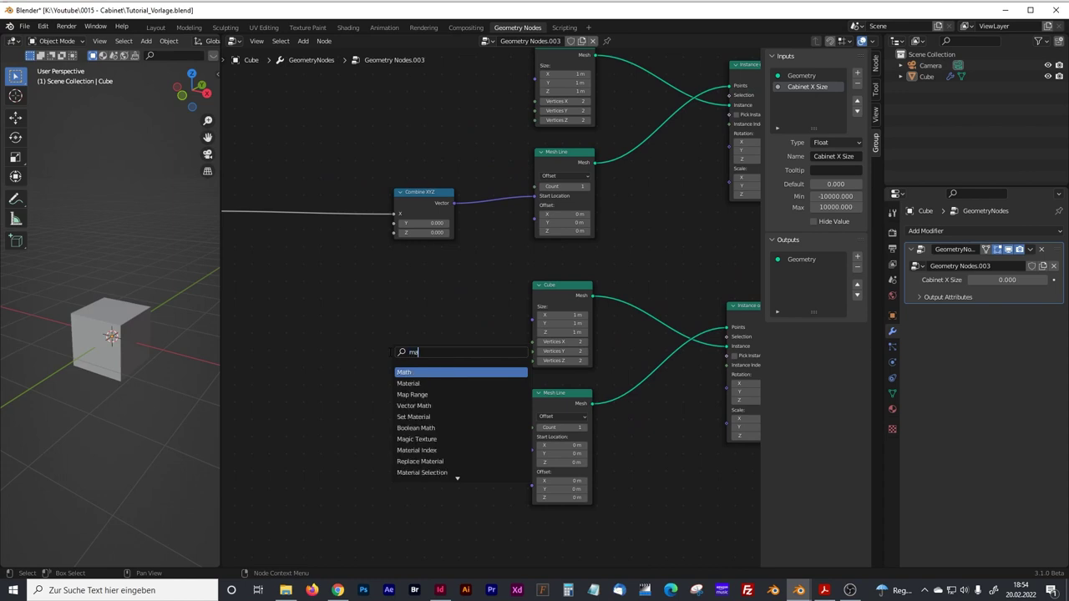
{"action": "type", "text": "th"}
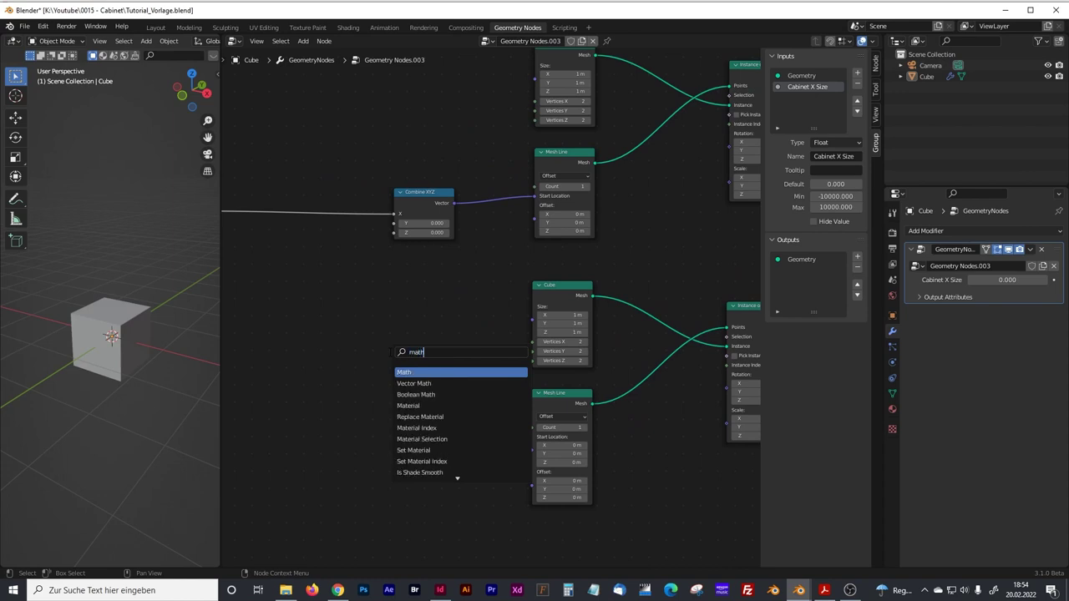
{"action": "left_click", "coordinate": [415, 373]}
{"action": "left_click", "coordinate": [354, 344]}
{"action": "scroll", "coordinate": [358, 348], "scroll_direction": "up", "scroll_amount": 2}
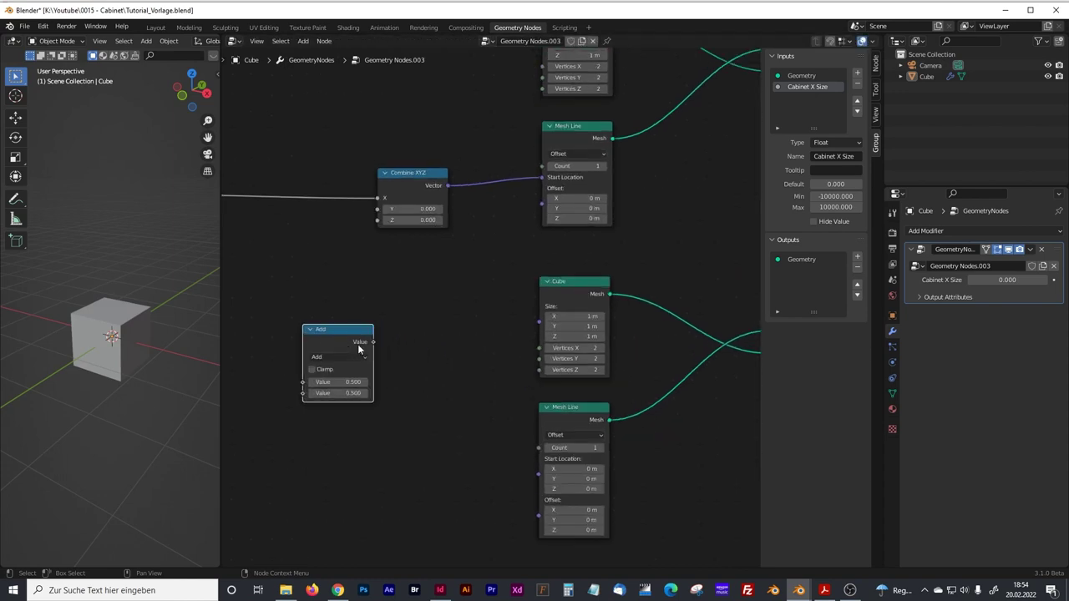
- Widen the 3D viewport and select the cabinet's cube object in it
{"action": "middle_click_drag", "start_coordinate": [329, 292], "coordinate": [366, 287]}
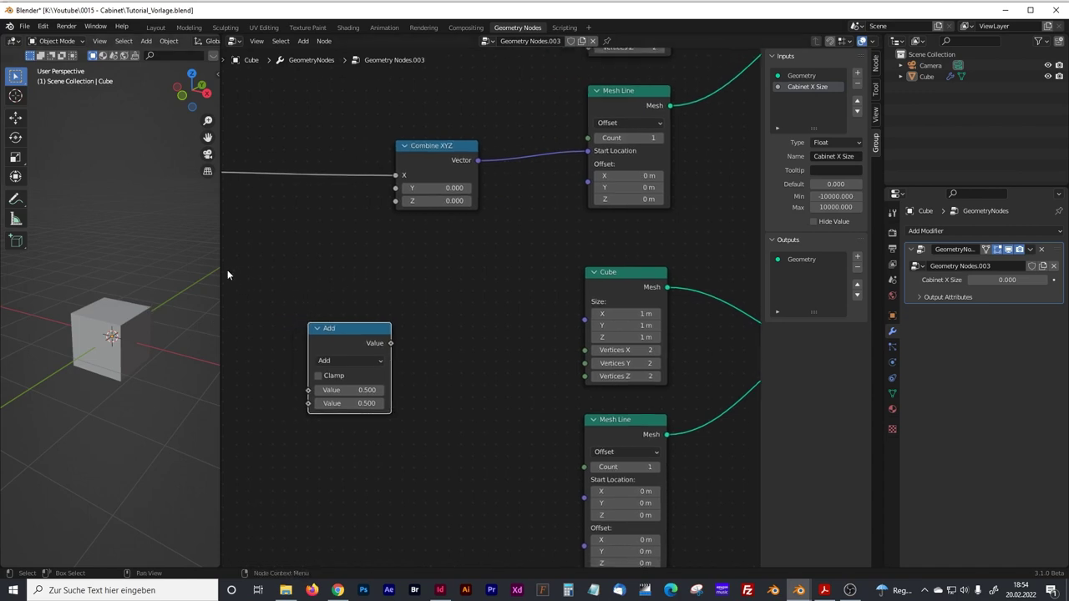
{"action": "left_click_drag", "start_coordinate": [219, 268], "coordinate": [280, 276]}
{"action": "mouse_move", "coordinate": [235, 290]}
{"action": "middle_mouse_down"}
{"action": "mouse_move", "coordinate": [234, 303]}
{"action": "mouse_move", "coordinate": [249, 295]}
{"action": "middle_mouse_up"}
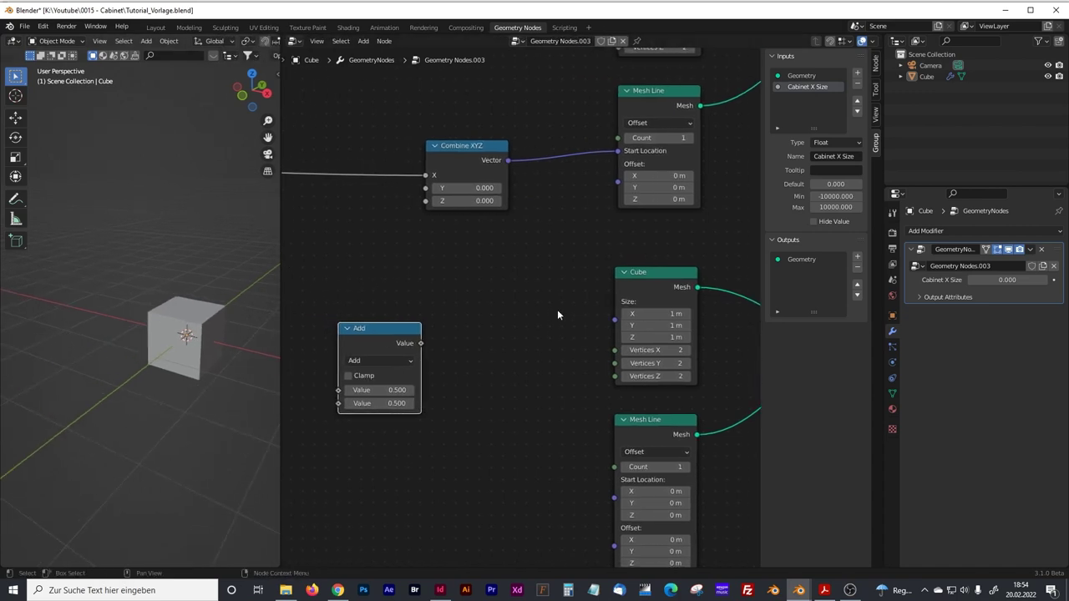
{"action": "left_click", "coordinate": [206, 310]}
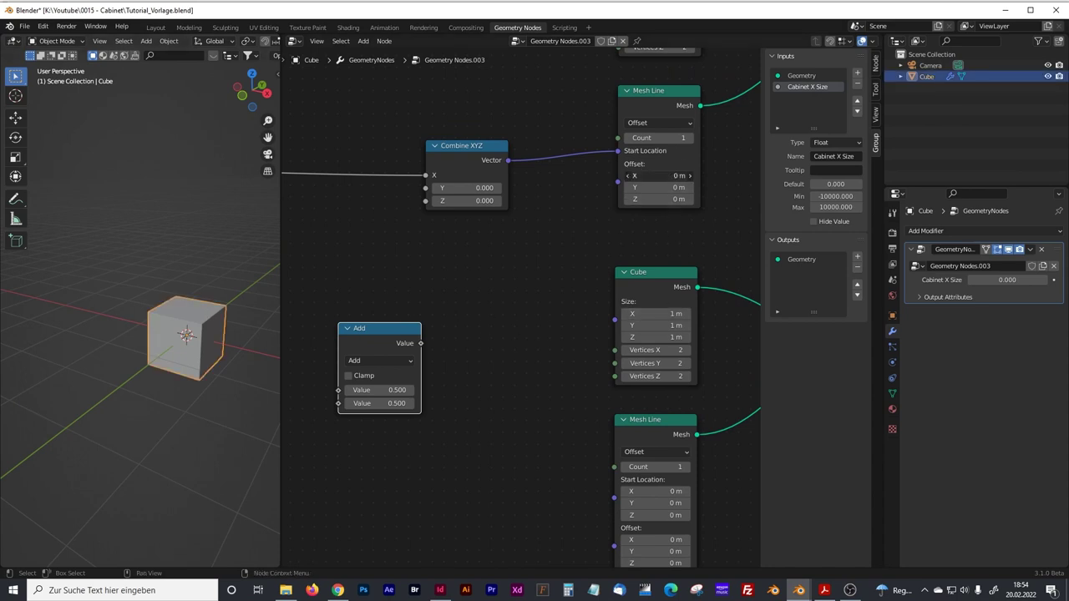
- Try an X offset of 1.3 m on the upper Mesh Line and return it to 0 m
{"action": "left_click_drag", "start_coordinate": [659, 176], "coordinate": [667, 175]}
{"action": "middle_click_drag", "start_coordinate": [595, 220], "coordinate": [512, 348]}
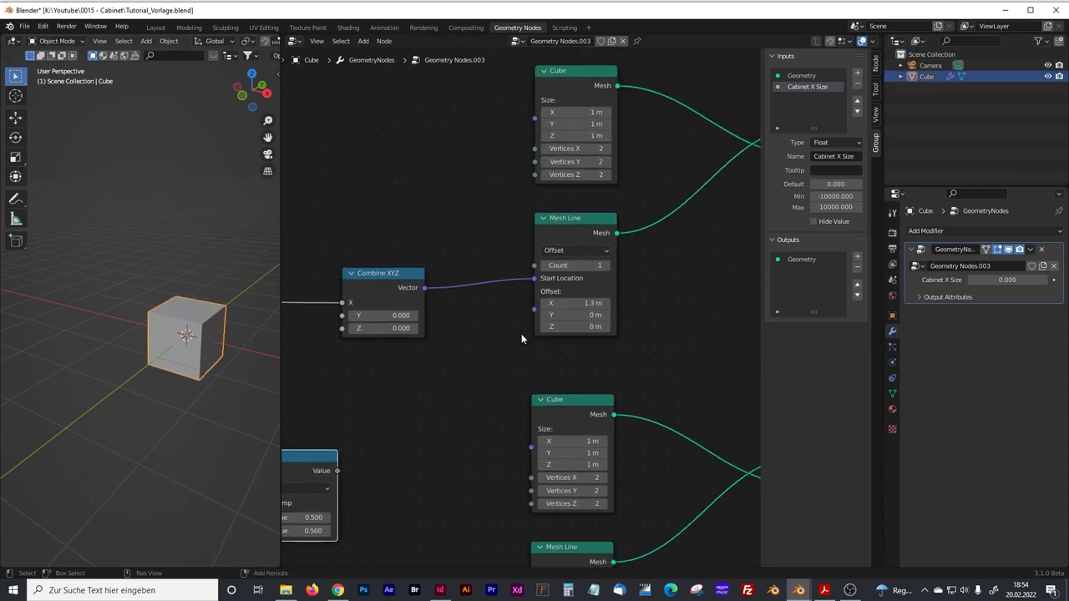
{"action": "left_click", "coordinate": [590, 302]}
{"action": "type", "text": "0"}
{"action": "key", "text": "Return"}
- Set the modifier's Cabinet X Size to about -1.43 to move the first cube away from its duplicate
{"action": "middle_click_drag", "start_coordinate": [458, 363], "coordinate": [629, 341]}
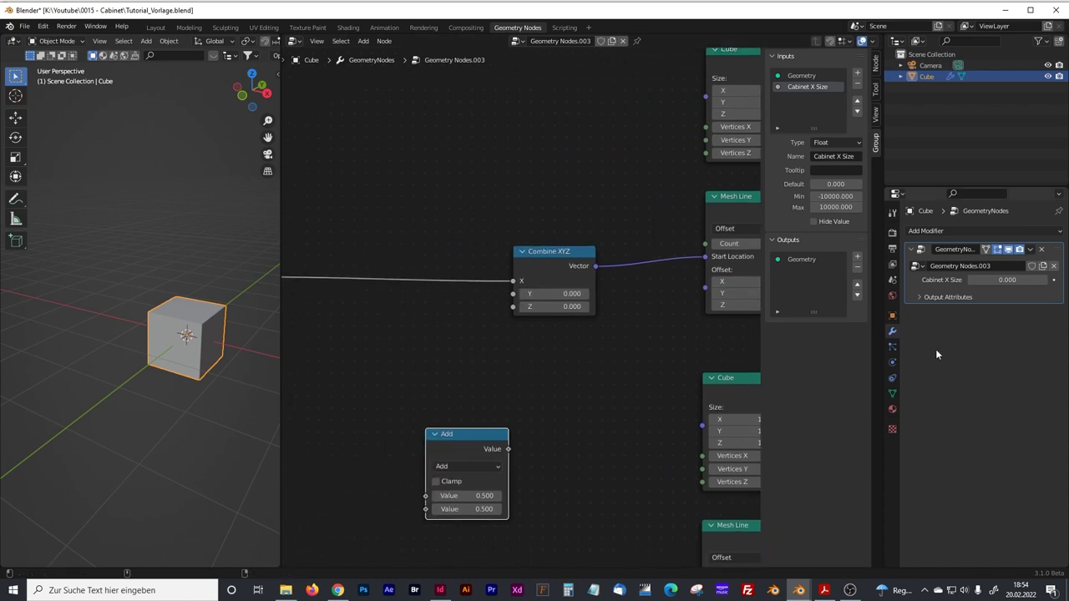
{"action": "left_click_drag", "start_coordinate": [994, 280], "coordinate": [918, 280]}
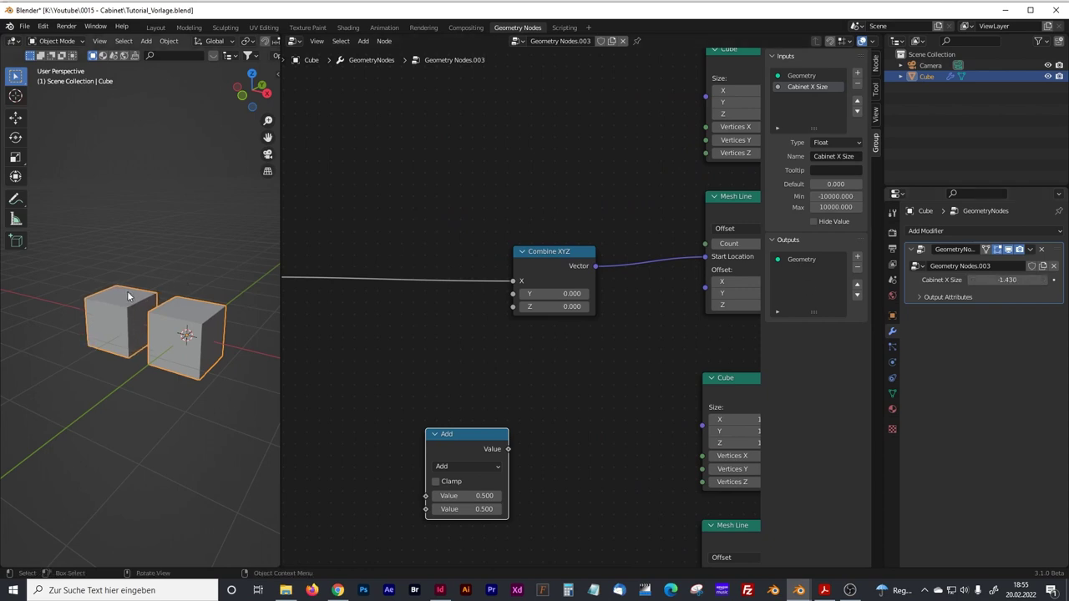
{"action": "middle_click_drag", "start_coordinate": [190, 322], "coordinate": [129, 305]}
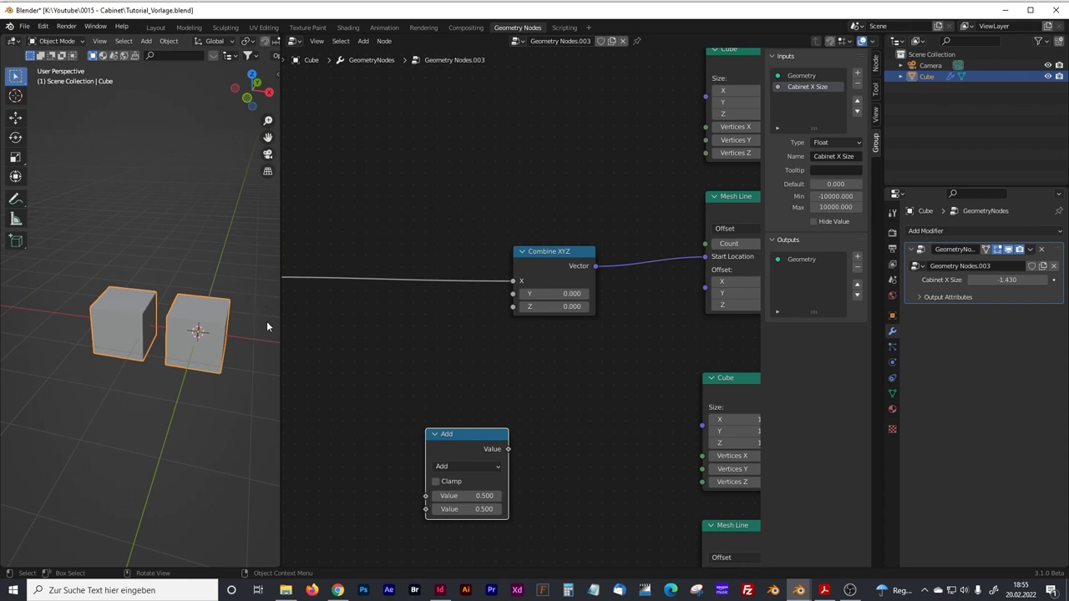
- Set the second value of the Math Add node to -1 and reposition the node
{"action": "middle_click_drag", "start_coordinate": [470, 401], "coordinate": [499, 327]}
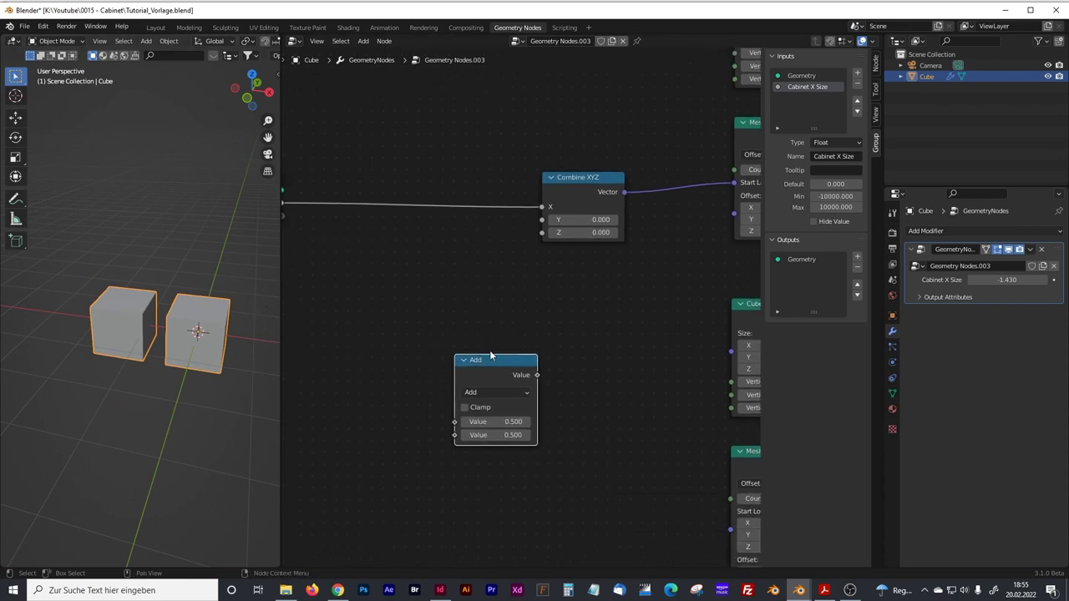
{"action": "left_click", "coordinate": [511, 435]}
{"action": "type", "text": "-1"}
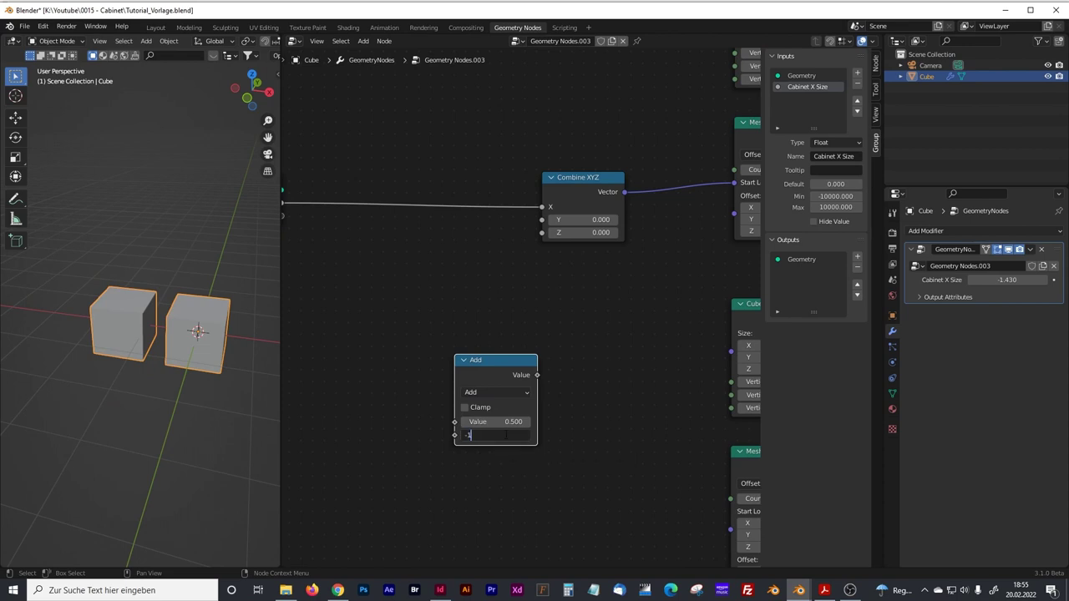
{"action": "key", "text": "Return"}
{"action": "left_click_drag", "start_coordinate": [509, 361], "coordinate": [484, 336]}
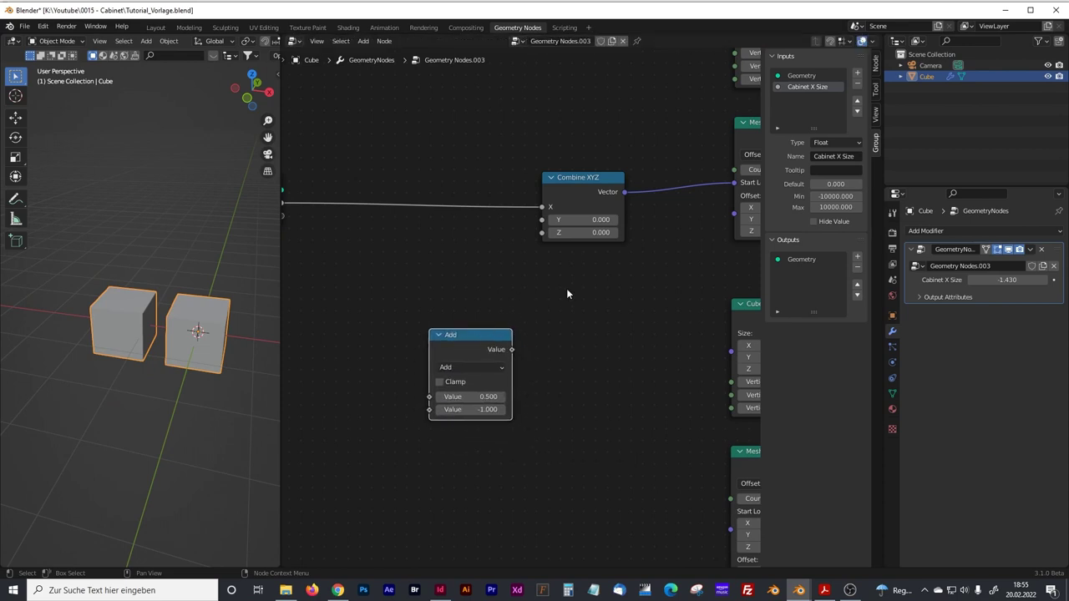
- Duplicate the Combine XYZ node beside the Add node and route Cabinet X Size through Add into the copy's X input
{"action": "left_click", "coordinate": [582, 177]}
{"action": "key", "text": "shift+d"}
{"action": "left_click", "coordinate": [592, 363]}
{"action": "middle_click_drag", "start_coordinate": [471, 283], "coordinate": [560, 264]}
{"action": "left_click_drag", "start_coordinate": [370, 184], "coordinate": [517, 379]}
{"action": "middle_click_drag", "start_coordinate": [592, 304], "coordinate": [501, 283]}
{"action": "left_click_drag", "start_coordinate": [512, 311], "coordinate": [552, 344]}
{"action": "middle_click_drag", "start_coordinate": [609, 283], "coordinate": [491, 285]}
{"action": "middle_click_drag", "start_coordinate": [564, 300], "coordinate": [547, 260]}
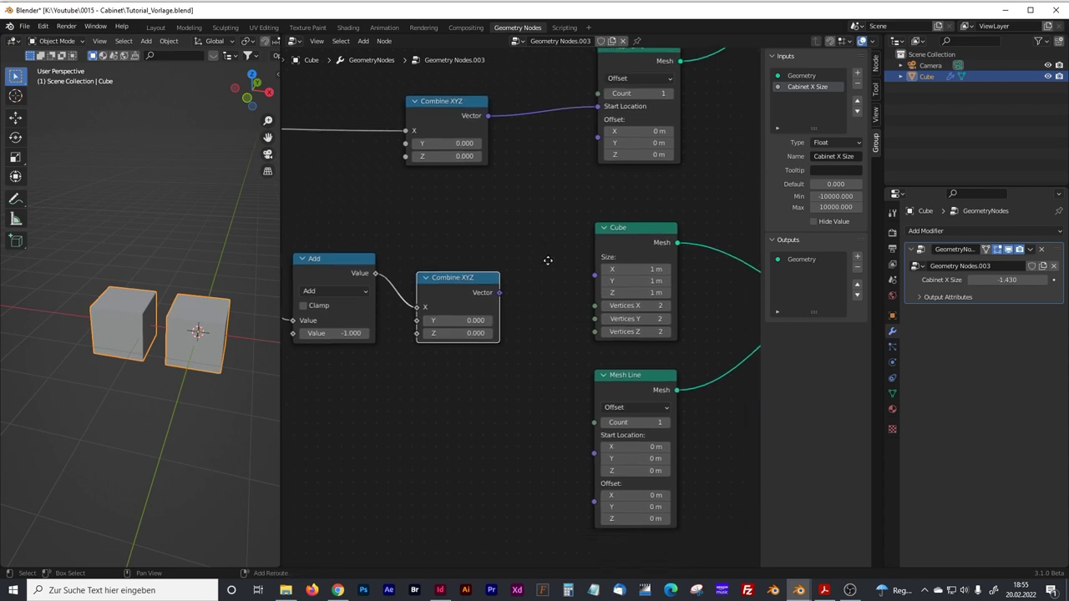
- Lower the Add and duplicated Combine XYZ nodes and connect the copy's Vector to the lower Mesh Line's Start Location
{"action": "left_click_drag", "start_coordinate": [465, 279], "coordinate": [471, 288]}
{"action": "left_click", "coordinate": [355, 259], "text": "shift"}
{"action": "left_click_drag", "start_coordinate": [355, 259], "coordinate": [365, 324]}
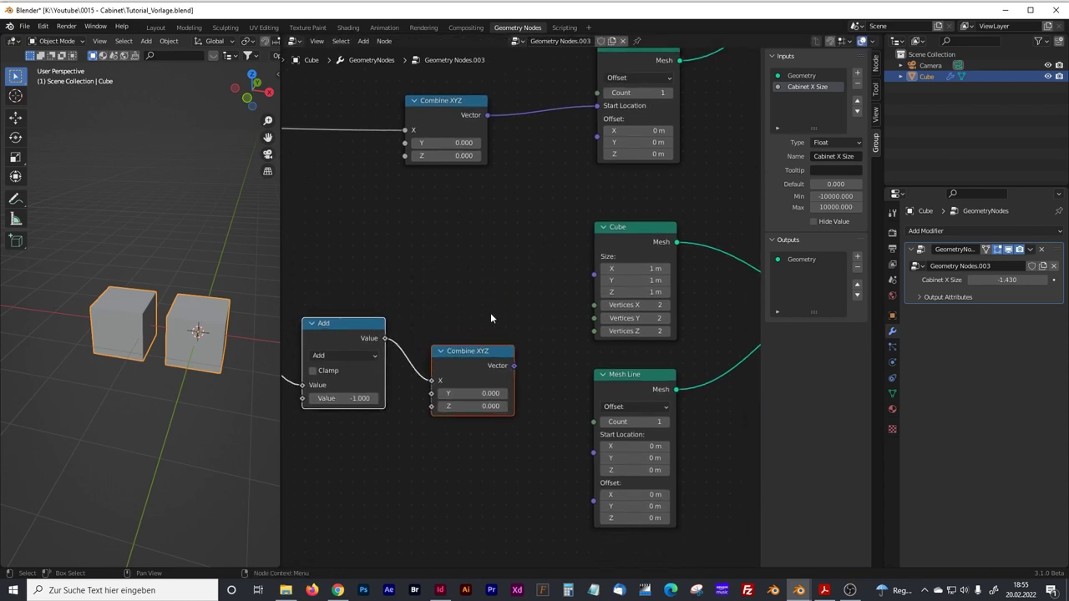
{"action": "left_click_drag", "start_coordinate": [513, 365], "coordinate": [592, 452]}
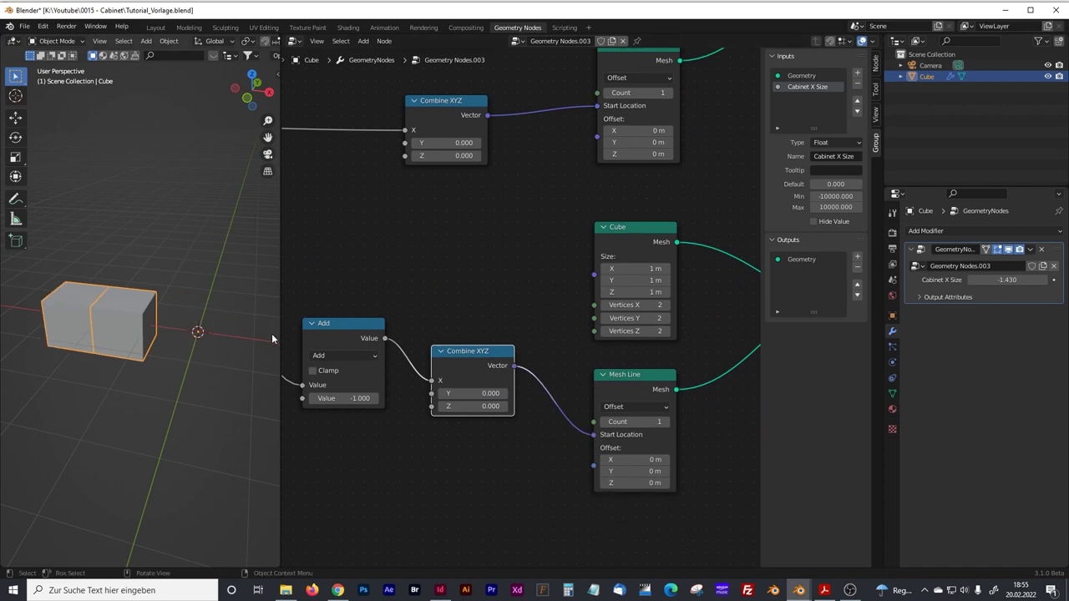
- Switch the Math node's operation from Add to Multiply and view both cubes in a wider 3D viewport
{"action": "left_click", "coordinate": [334, 356]}
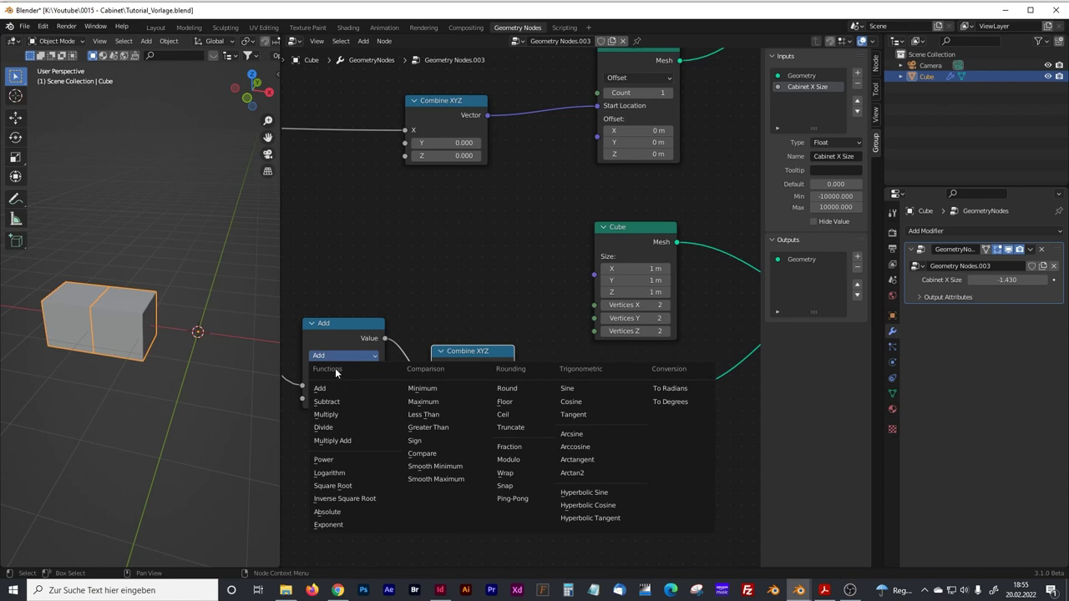
{"action": "left_click", "coordinate": [327, 414]}
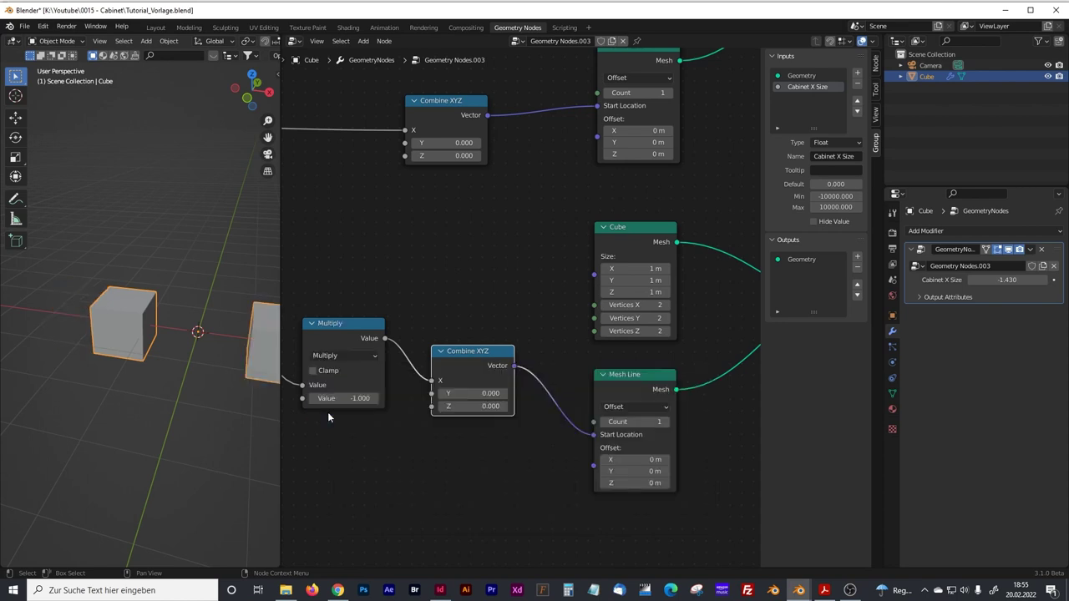
{"action": "middle_click_drag", "start_coordinate": [355, 280], "coordinate": [384, 283]}
{"action": "left_click_drag", "start_coordinate": [280, 273], "coordinate": [394, 276]}
{"action": "mouse_move", "coordinate": [316, 273]}
{"action": "middle_mouse_down"}
{"action": "mouse_move", "coordinate": [332, 267]}
{"action": "mouse_move", "coordinate": [335, 275]}
{"action": "middle_mouse_up"}
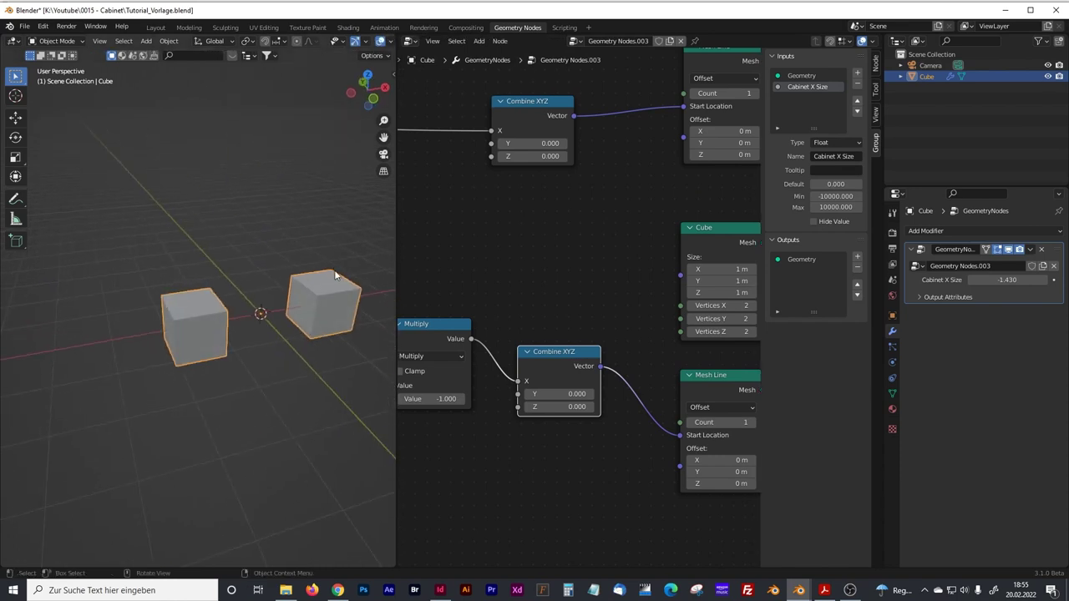
- Set the modifier's Cabinet X Size to about 1.49
{"action": "mouse_move", "coordinate": [1006, 279]}
{"action": "left_mouse_down"}
{"action": "mouse_move", "coordinate": [1064, 280]}
{"action": "mouse_move", "coordinate": [1002, 280]}
{"action": "mouse_move", "coordinate": [1025, 280]}
{"action": "left_mouse_up"}
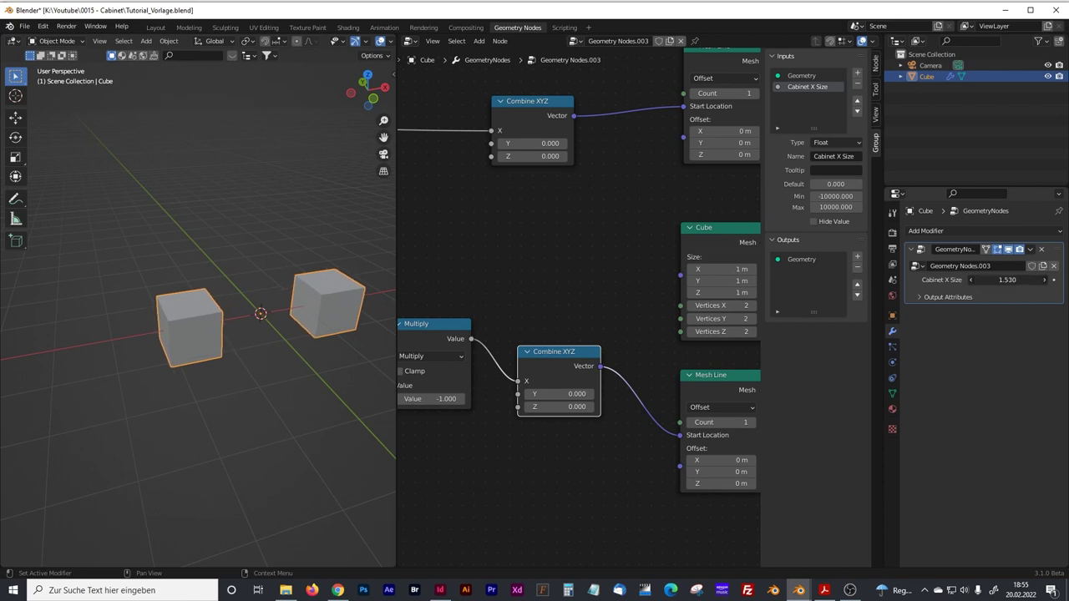
{"action": "left_click_drag", "start_coordinate": [1026, 280], "coordinate": [1010, 280]}
{"action": "middle_click_drag", "start_coordinate": [547, 285], "coordinate": [575, 287]}
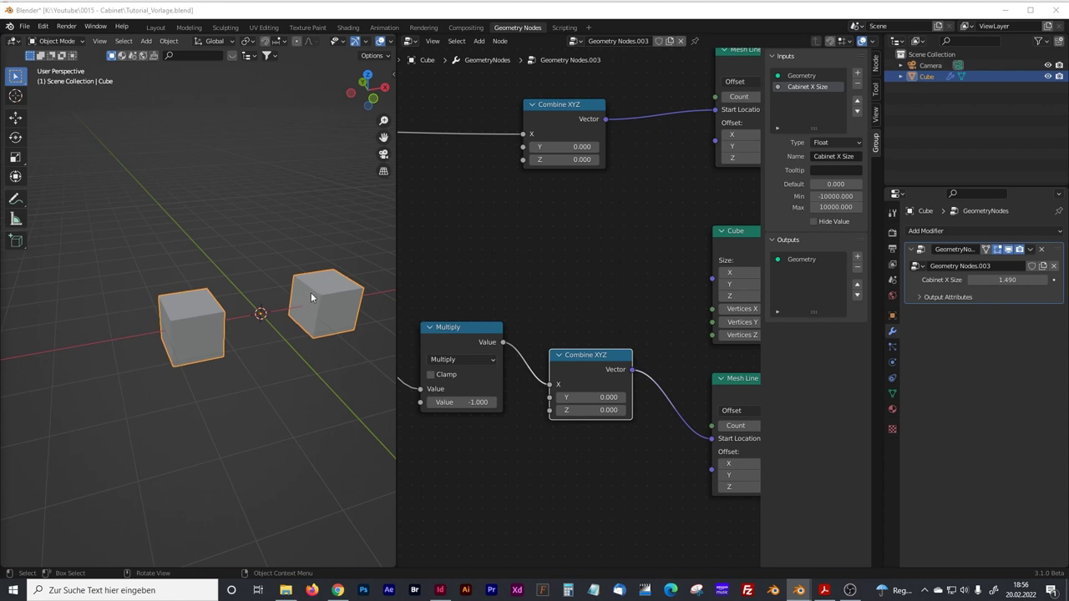
- Shift the upper Instance on Points node aside and add a Combine XYZ node in front of it
{"action": "scroll", "coordinate": [554, 288], "scroll_direction": "down", "scroll_amount": 2}
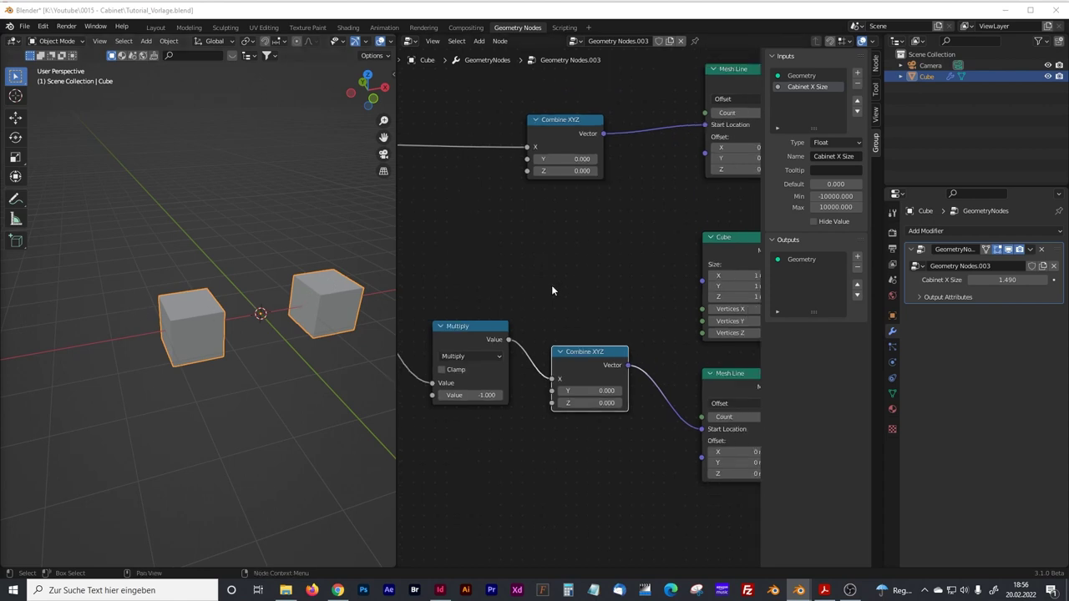
{"action": "left_click_drag", "start_coordinate": [397, 251], "coordinate": [125, 250]}
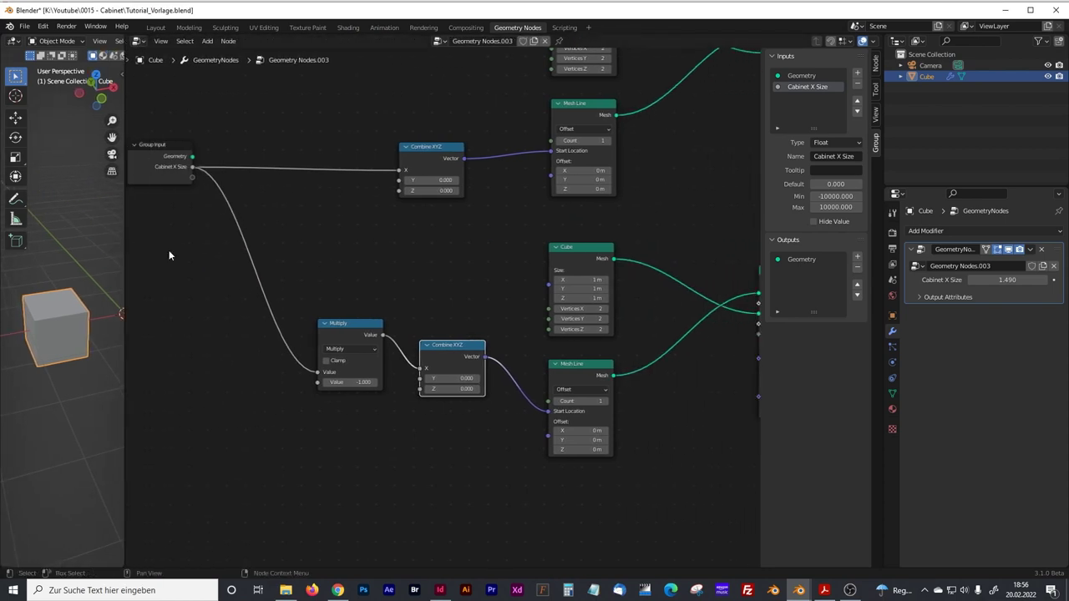
{"action": "middle_click_drag", "start_coordinate": [410, 249], "coordinate": [319, 272]}
{"action": "middle_click_drag", "start_coordinate": [636, 256], "coordinate": [511, 323]}
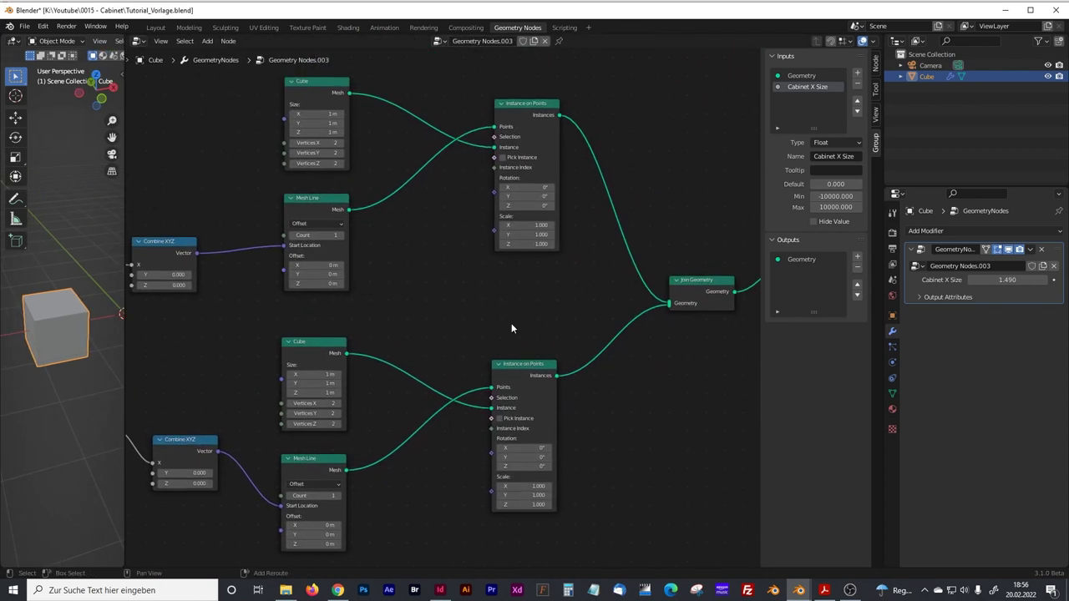
{"action": "left_click", "coordinate": [519, 169]}
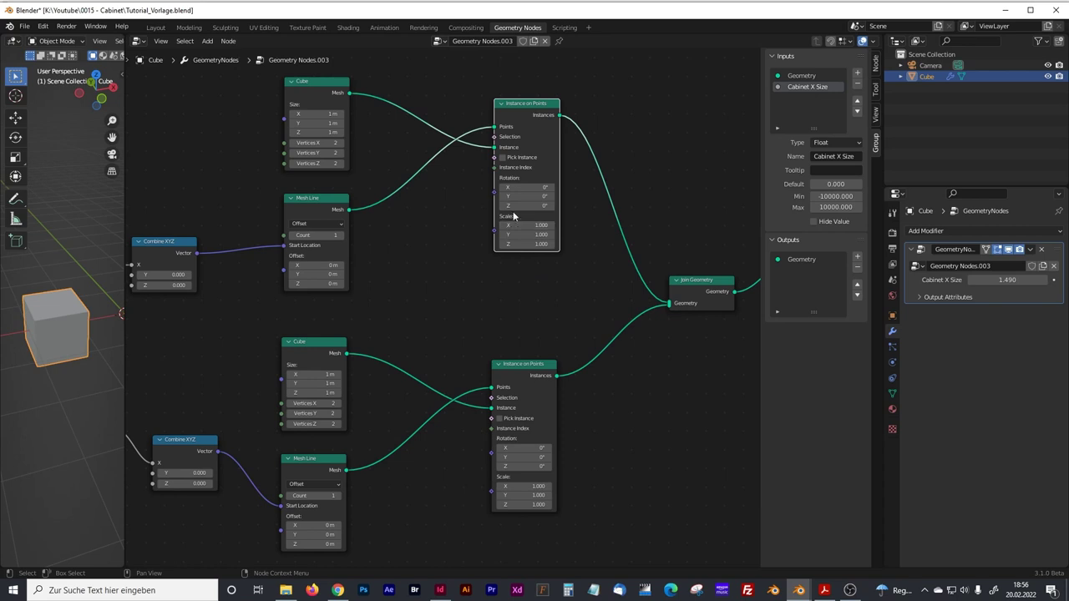
{"action": "left_click_drag", "start_coordinate": [537, 105], "coordinate": [551, 105]}
{"action": "key", "text": "shift+a"}
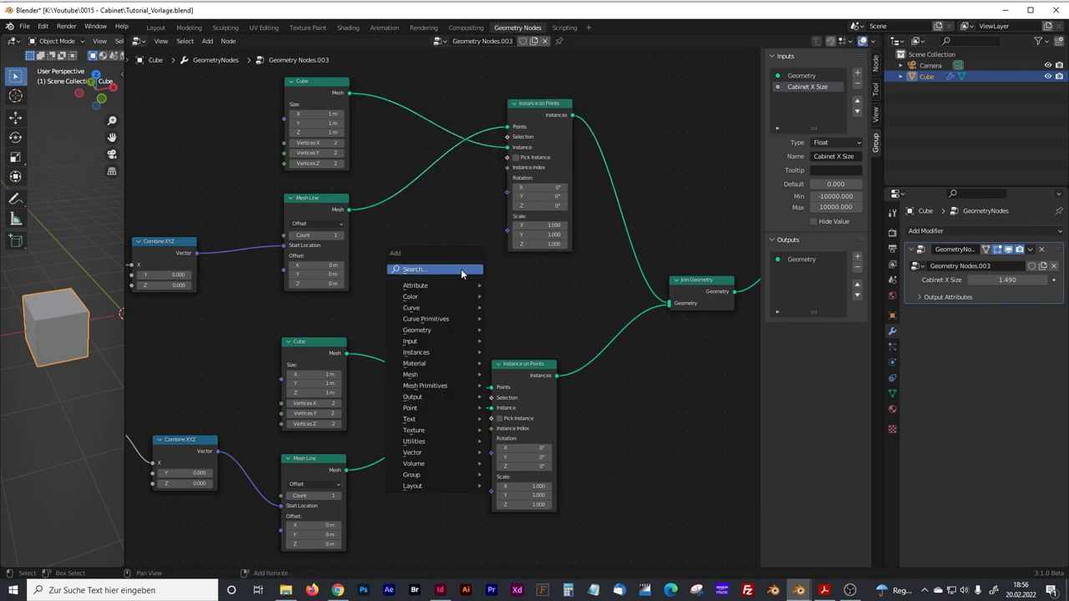
{"action": "left_click", "coordinate": [461, 269]}
{"action": "type", "text": "comb"}
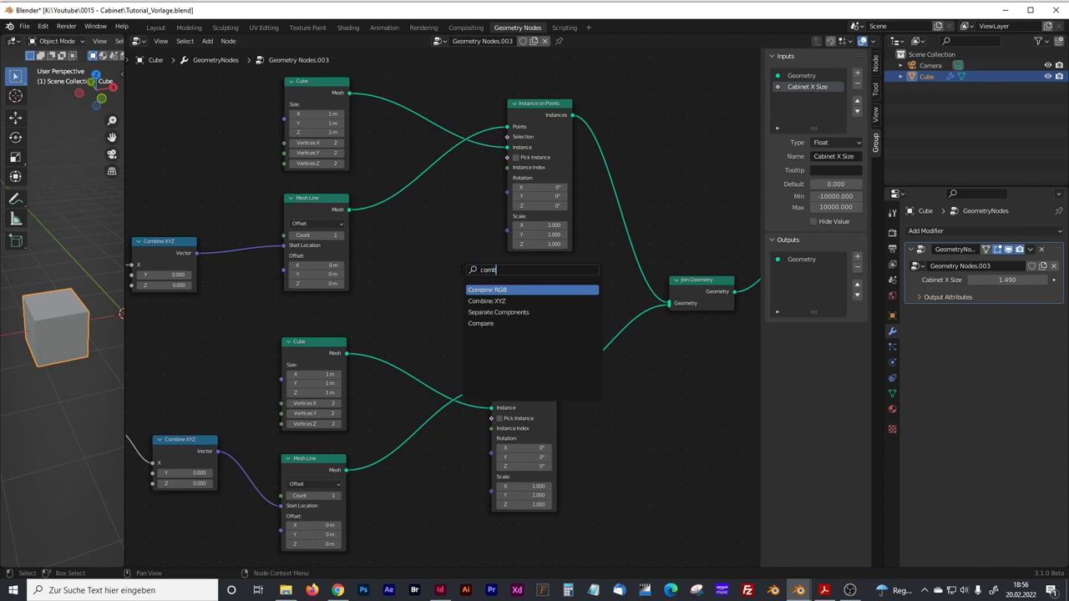
{"action": "left_click", "coordinate": [489, 300]}
{"action": "left_click", "coordinate": [438, 250]}
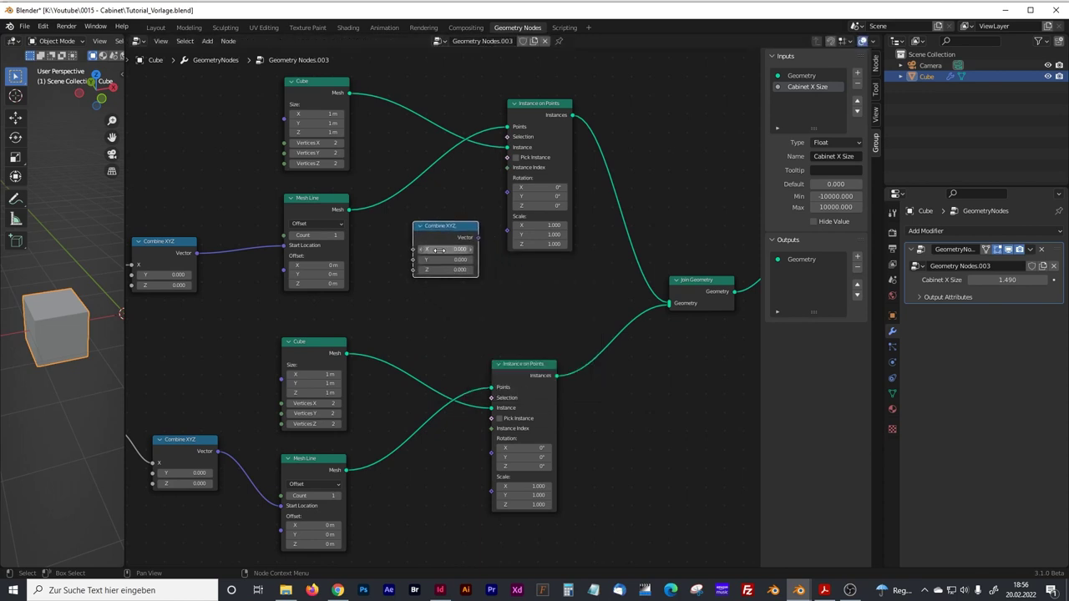
- Duplicate the new Combine XYZ for the lower branch and connect each copy's Vector to its Instance on Points Scale
{"action": "key", "text": "shift+d"}
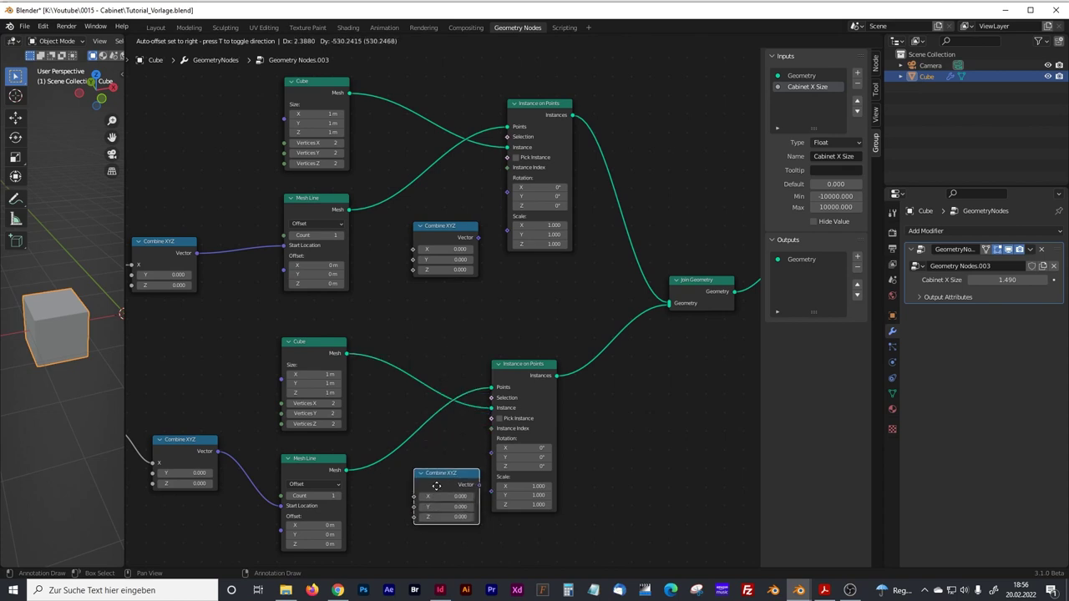
{"action": "left_click", "coordinate": [428, 493]}
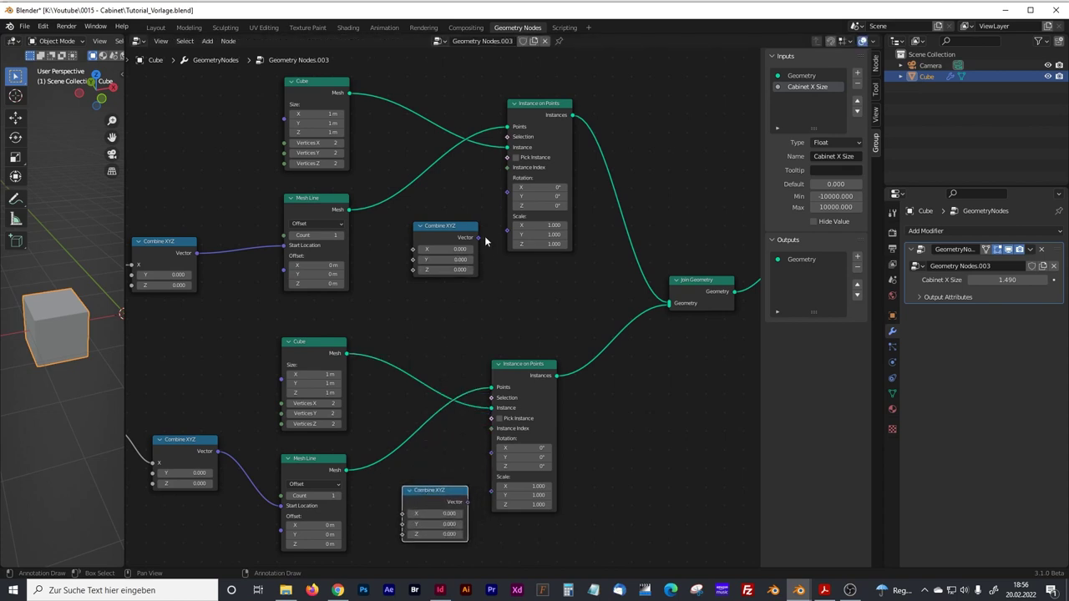
{"action": "left_click_drag", "start_coordinate": [479, 238], "coordinate": [507, 216]}
{"action": "left_click_drag", "start_coordinate": [467, 501], "coordinate": [489, 492]}
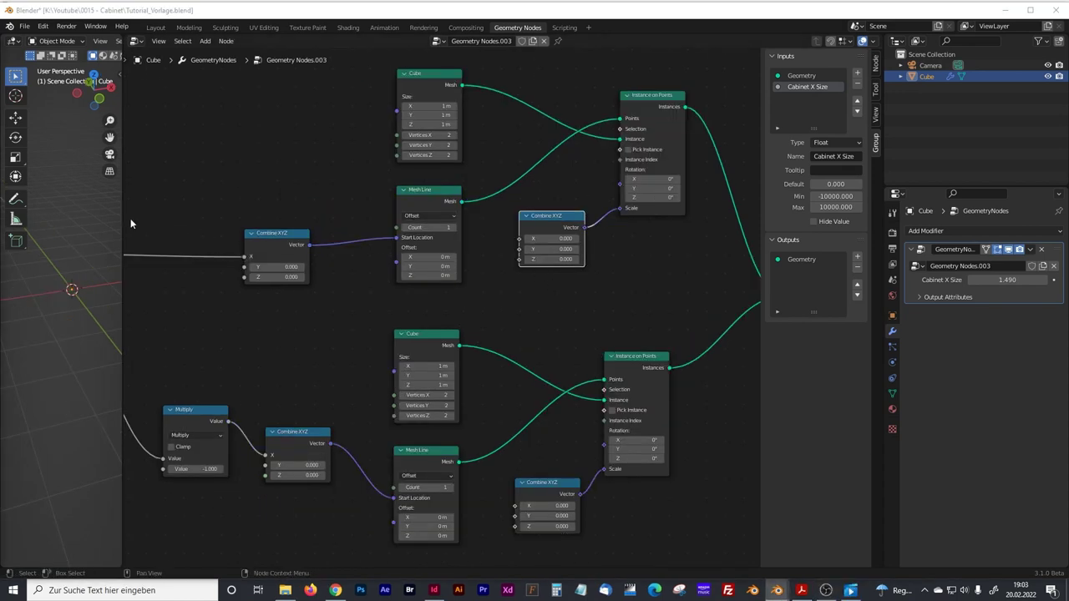
- Set X, Y and Z of the Combine XYZ driving the upper instance scale to 1
{"action": "left_click_drag", "start_coordinate": [124, 219], "coordinate": [294, 220]}
{"action": "left_click", "coordinate": [652, 240]}
{"action": "type", "text": "1"}
{"action": "key", "text": "Return"}
{"action": "left_click", "coordinate": [651, 249]}
{"action": "type", "text": "1"}
{"action": "key", "text": "Return"}
{"action": "type", "text": "1"}
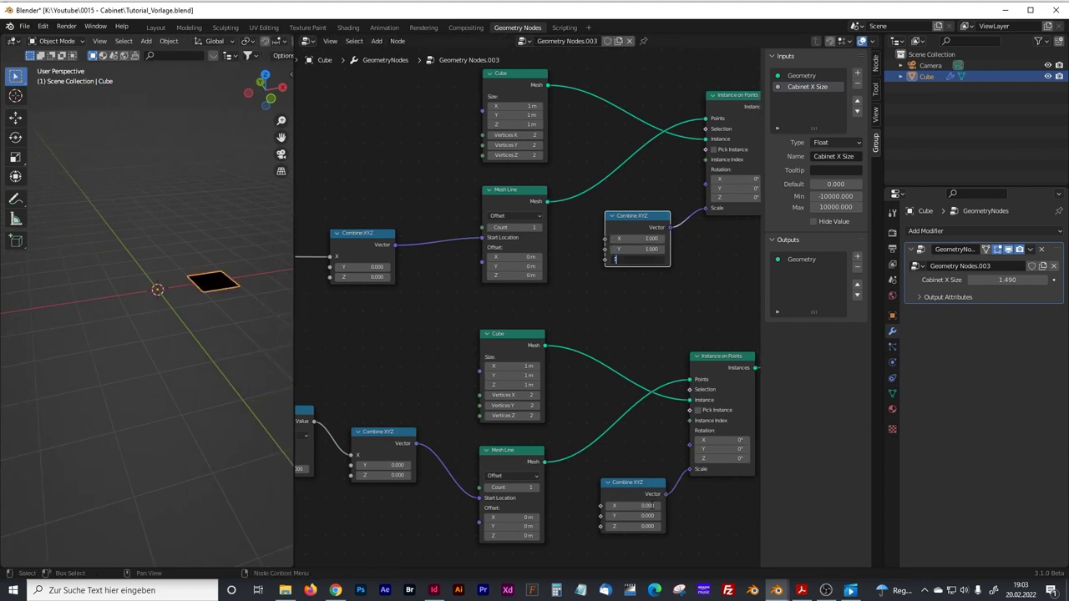
- Set X, Y and Z of the Combine XYZ driving the lower instance scale to 1
{"action": "left_click", "coordinate": [650, 505]}
{"action": "type", "text": "1"}
{"action": "key", "text": "Tab"}
{"action": "type", "text": "1"}
{"action": "key", "text": "Return"}
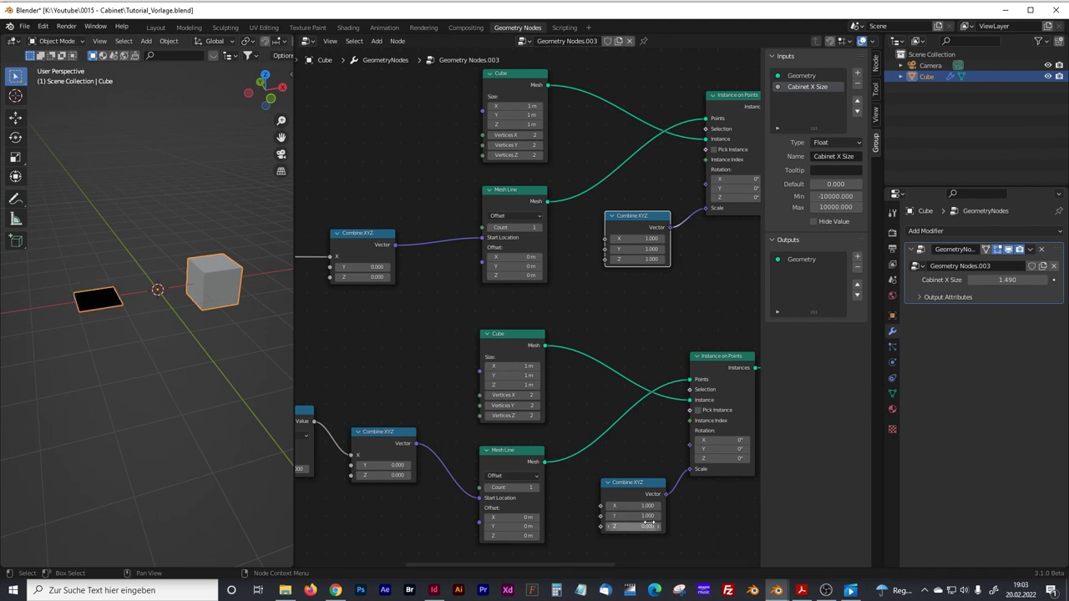
{"action": "left_click", "coordinate": [647, 527]}
{"action": "type", "text": "1"}
{"action": "key", "text": "Return"}
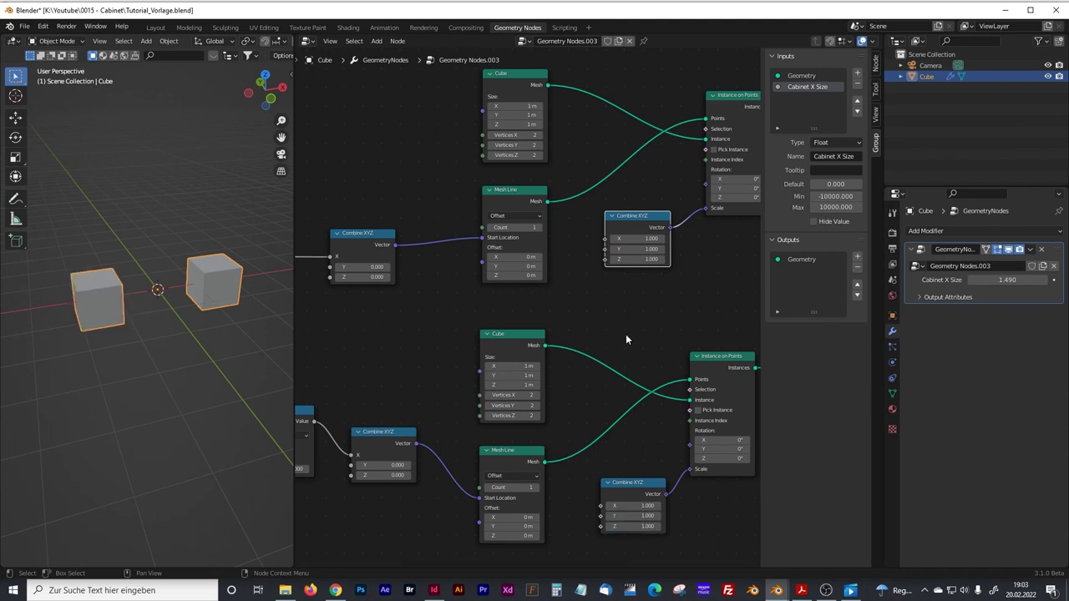
- Try a larger Y scale on the upper scale Combine XYZ and return it to 1
{"action": "left_click_drag", "start_coordinate": [633, 215], "coordinate": [602, 241]}
{"action": "left_click", "coordinate": [643, 241]}
{"action": "type", "text": "1"}
{"action": "key", "text": "Return"}
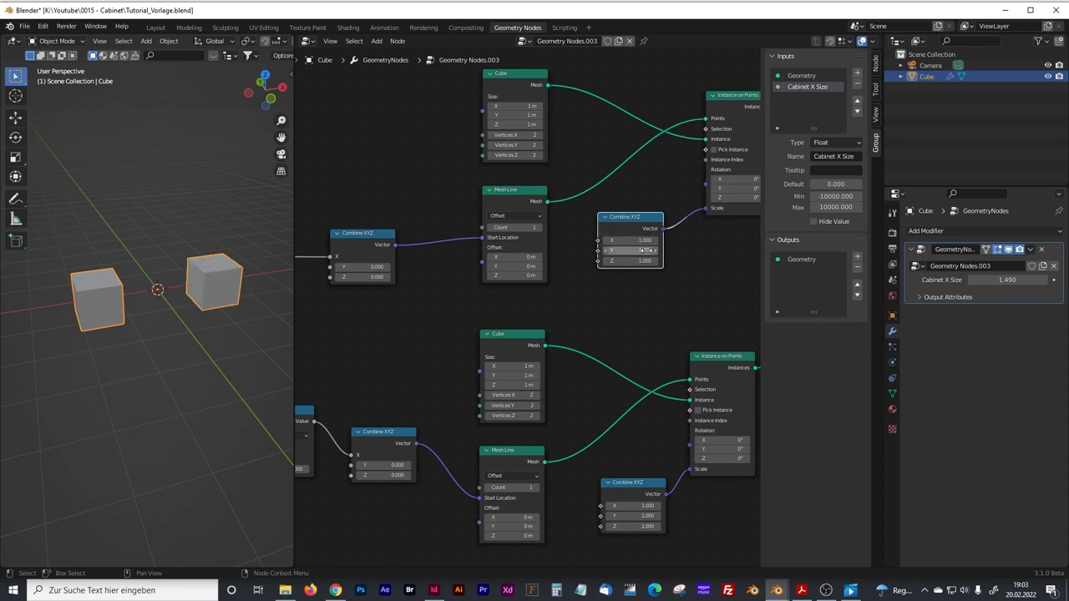
{"action": "left_click_drag", "start_coordinate": [645, 251], "coordinate": [749, 250]}
{"action": "left_click", "coordinate": [645, 250]}
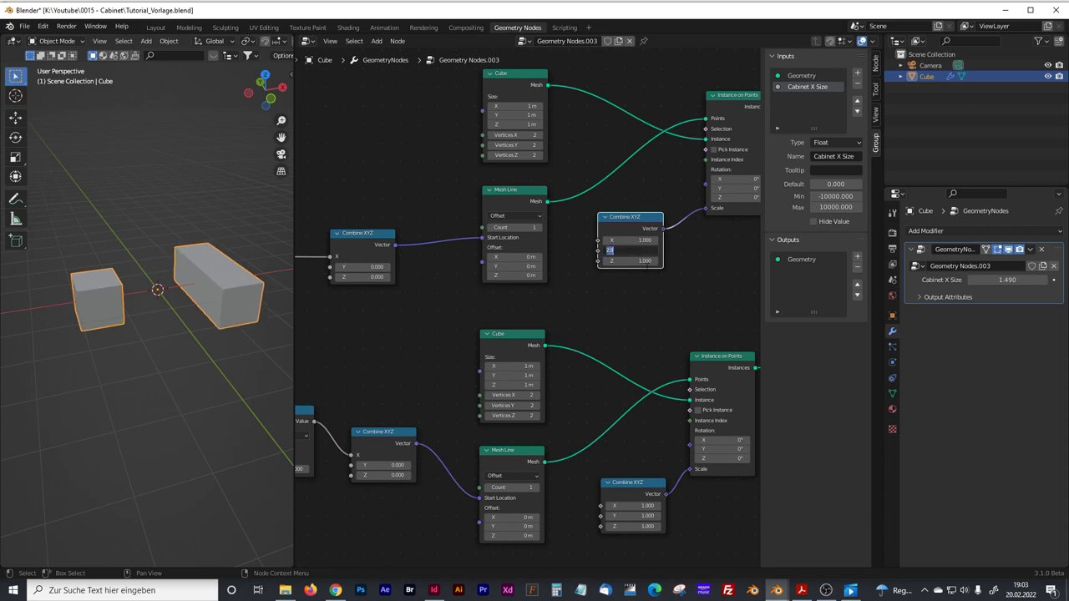
{"action": "type", "text": "1"}
{"action": "key", "text": "Return"}
- Try a larger Z scale on the upper scale Combine XYZ and return it to 1
{"action": "left_click", "coordinate": [630, 260]}
{"action": "type", "text": "3.5"}
{"action": "key", "text": "Return"}
{"action": "left_click_drag", "start_coordinate": [630, 261], "coordinate": [641, 261]}
{"action": "left_click", "coordinate": [645, 262]}
{"action": "left_click", "coordinate": [643, 306]}
{"action": "left_click", "coordinate": [640, 306]}
{"action": "left_click", "coordinate": [630, 260]}
{"action": "type", "text": "1"}
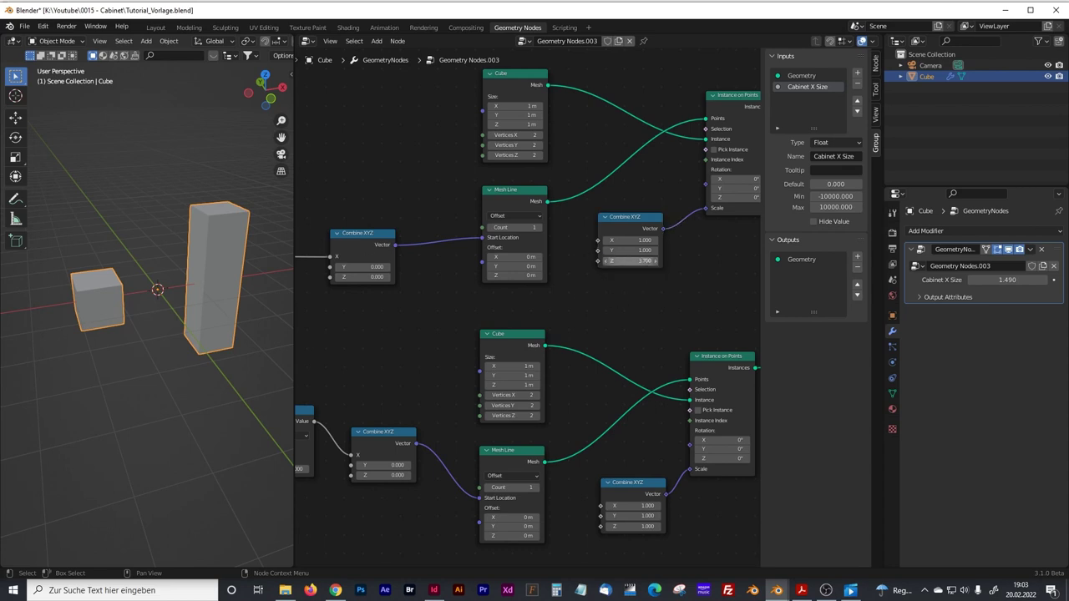
{"action": "key", "text": "Return"}
- Expose the upper scale Combine XYZ's X as a group input named X Size and link it to the lower one's X
{"action": "left_click_drag", "start_coordinate": [295, 246], "coordinate": [92, 244]}
{"action": "middle_click_drag", "start_coordinate": [545, 304], "coordinate": [646, 273]}
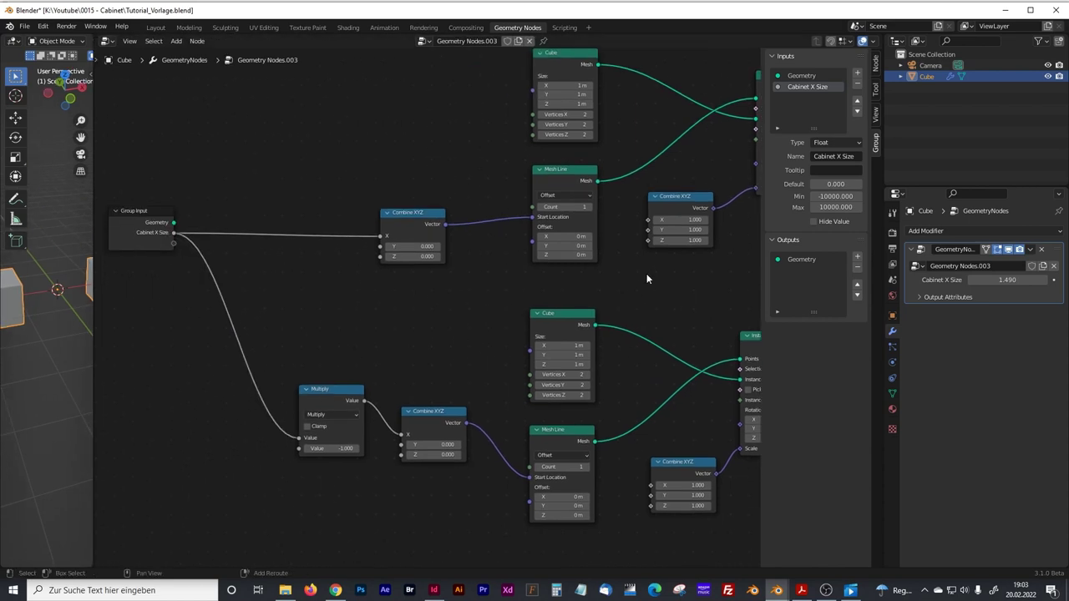
{"action": "left_click_drag", "start_coordinate": [648, 220], "coordinate": [213, 244]}
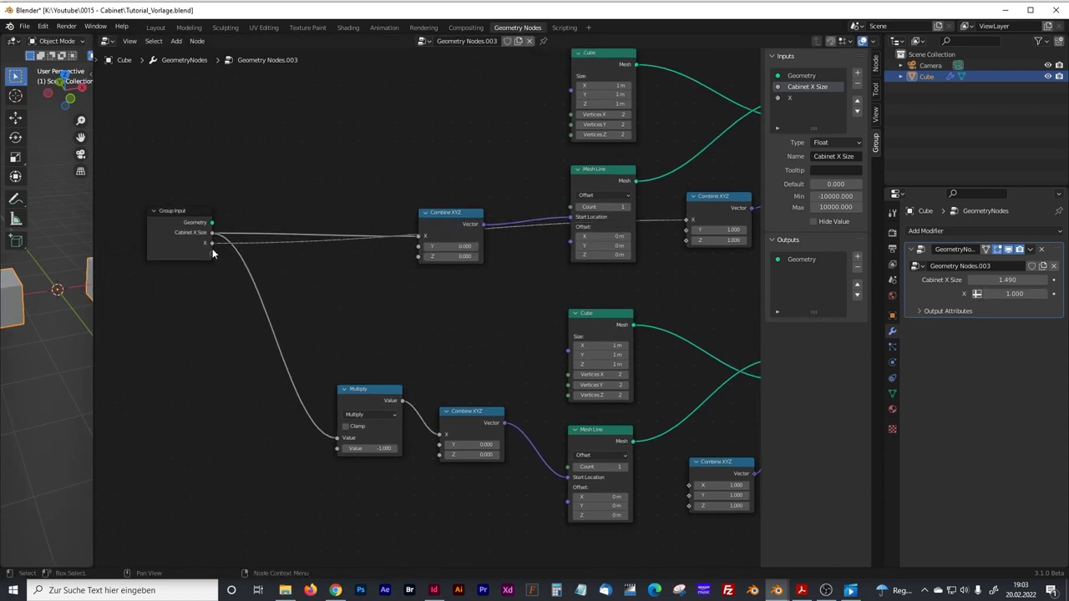
{"action": "left_click", "coordinate": [792, 97]}
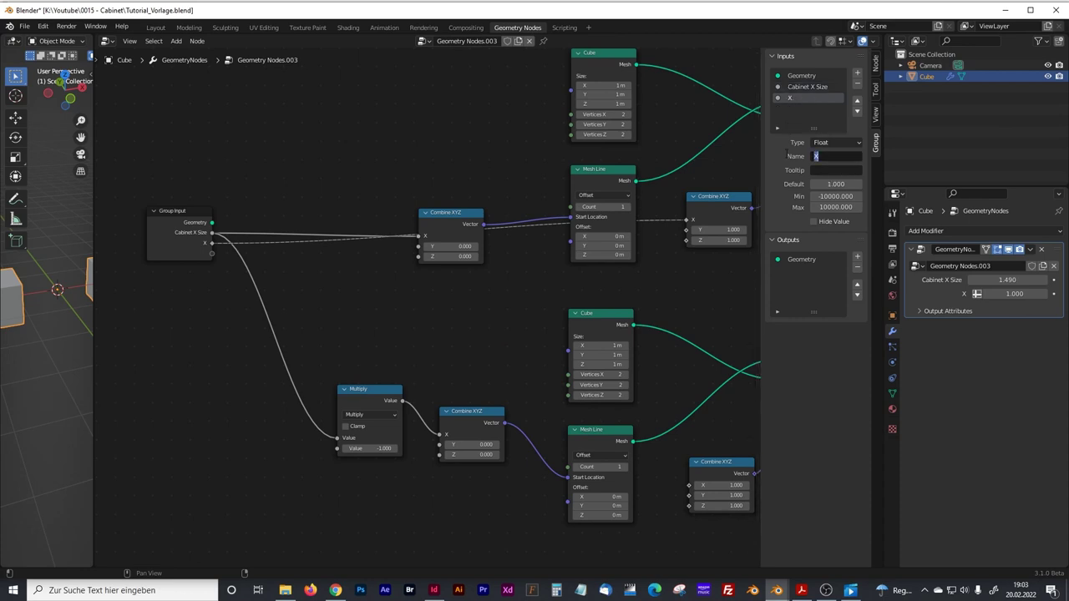
{"action": "key", "text": "End"}
{"action": "type", "text": "S"}
{"action": "key", "text": "Return"}
{"action": "middle_click_drag", "start_coordinate": [441, 314], "coordinate": [361, 302]}
{"action": "left_click_drag", "start_coordinate": [635, 450], "coordinate": [137, 234]}
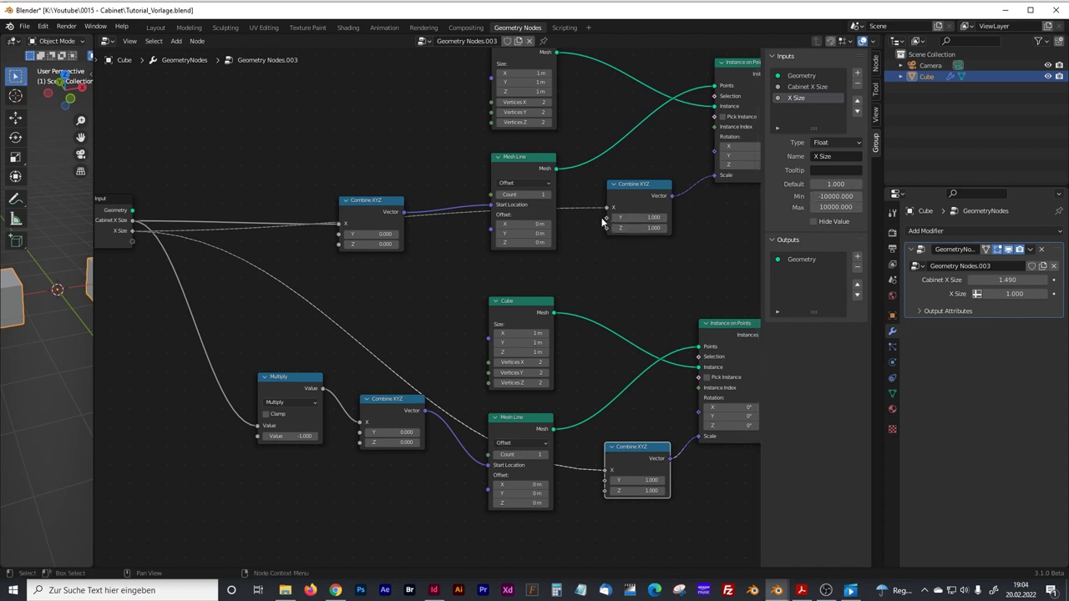
- Expose the upper scale Combine XYZ's Y as a group input named Cabinet Depth and link it to the lower one's Y
{"action": "left_click_drag", "start_coordinate": [607, 219], "coordinate": [132, 241]}
{"action": "left_click", "coordinate": [793, 109]}
{"action": "left_click", "coordinate": [820, 156]}
{"action": "key", "text": "BackSpace"}
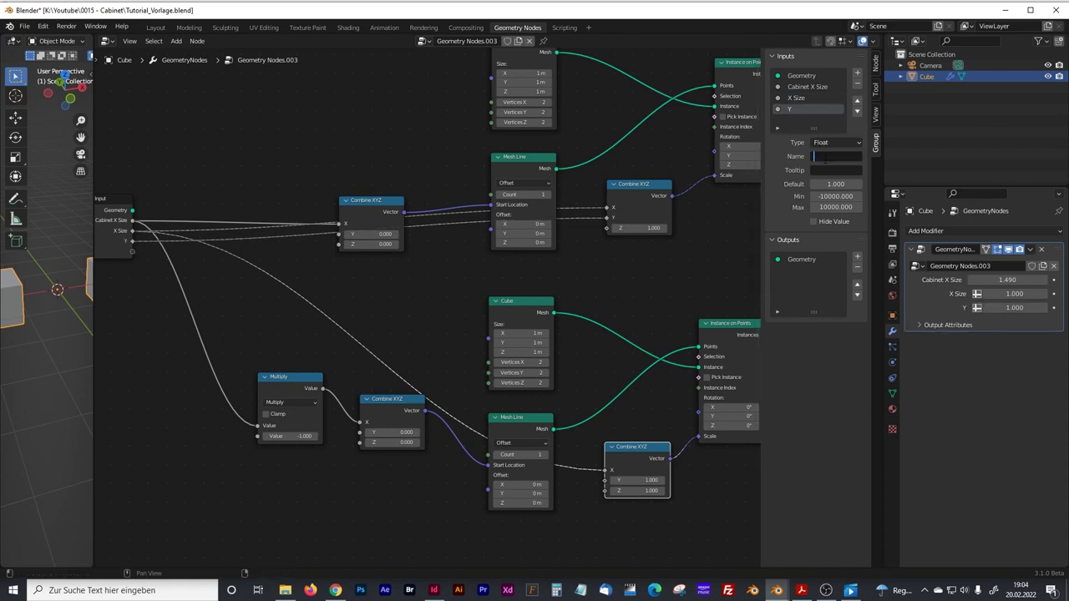
{"action": "type", "text": "Cabinet Depth"}
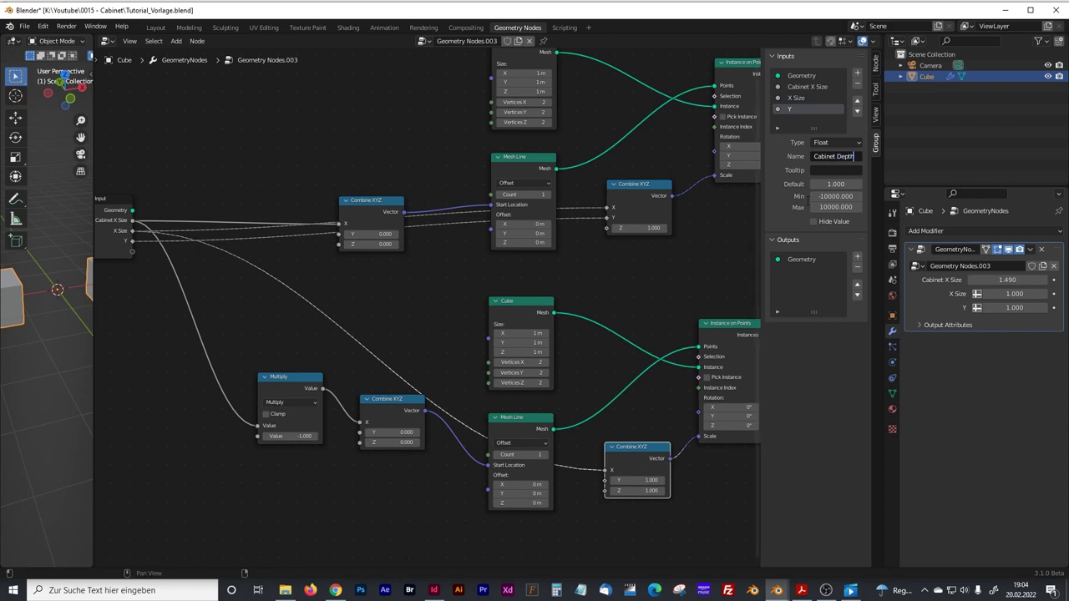
{"action": "key", "text": "Return"}
{"action": "left_click_drag", "start_coordinate": [604, 490], "coordinate": [136, 242]}
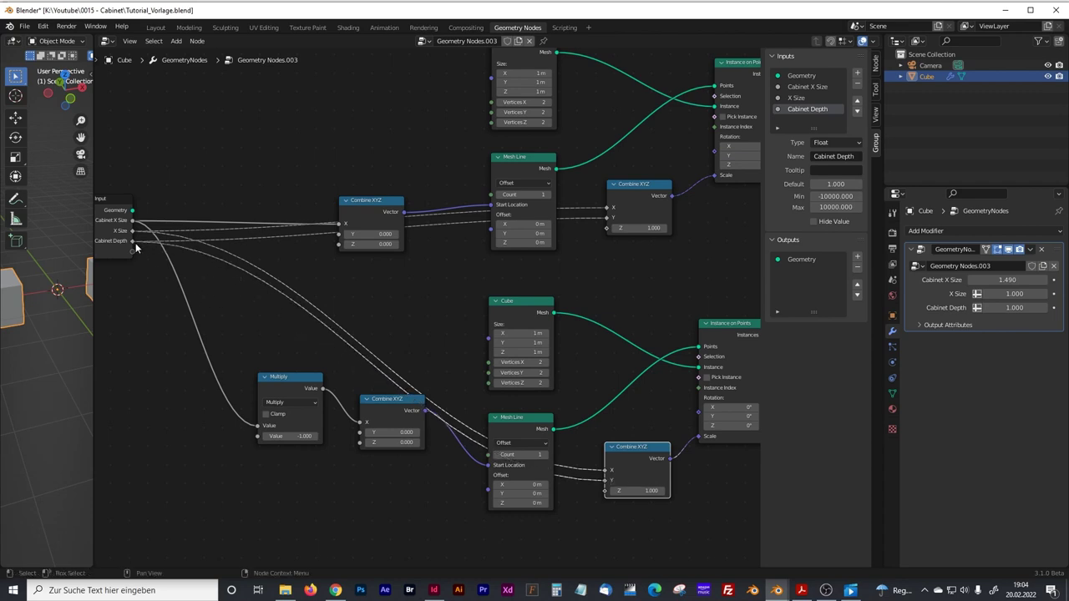
- Expose the upper scale Combine XYZ's Z as a group input named Height
{"action": "left_click_drag", "start_coordinate": [605, 228], "coordinate": [134, 251]}
{"action": "left_click", "coordinate": [802, 119]}
{"action": "left_click", "coordinate": [831, 157]}
{"action": "type", "text": "Height"}
{"action": "key", "text": "Return"}
- Link the lower scale Combine XYZ's Z to an empty Group Input socket and set the modifier's Height to 1.44
{"action": "left_click_drag", "start_coordinate": [605, 490], "coordinate": [337, 280]}
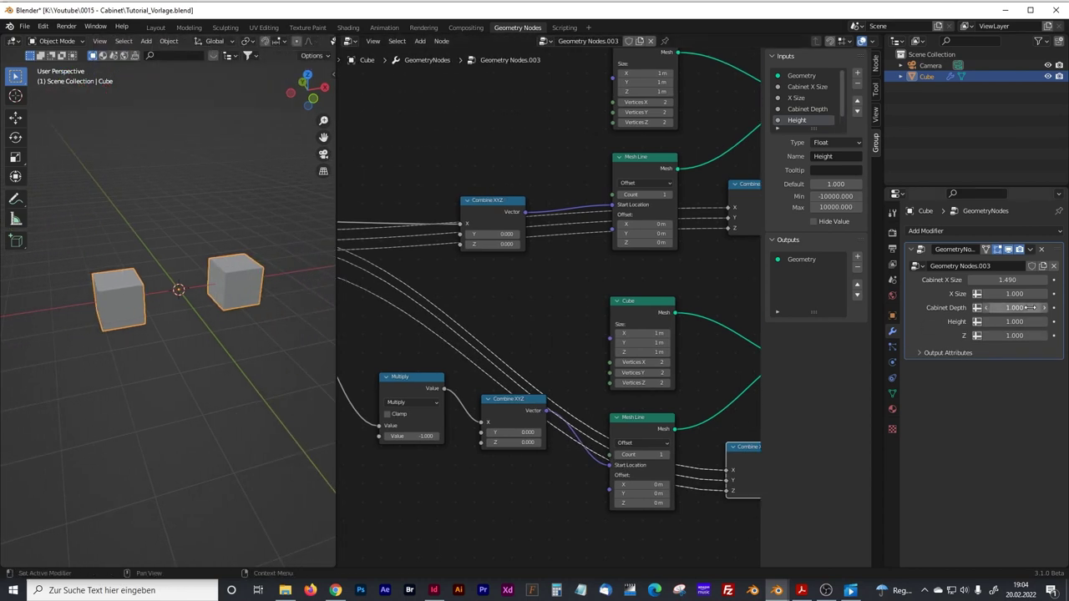
{"action": "left_click_drag", "start_coordinate": [1014, 322], "coordinate": [1036, 322]}
{"action": "left_click_drag", "start_coordinate": [336, 224], "coordinate": [142, 238]}
{"action": "middle_click_drag", "start_coordinate": [430, 332], "coordinate": [475, 333], "text": "shift"}
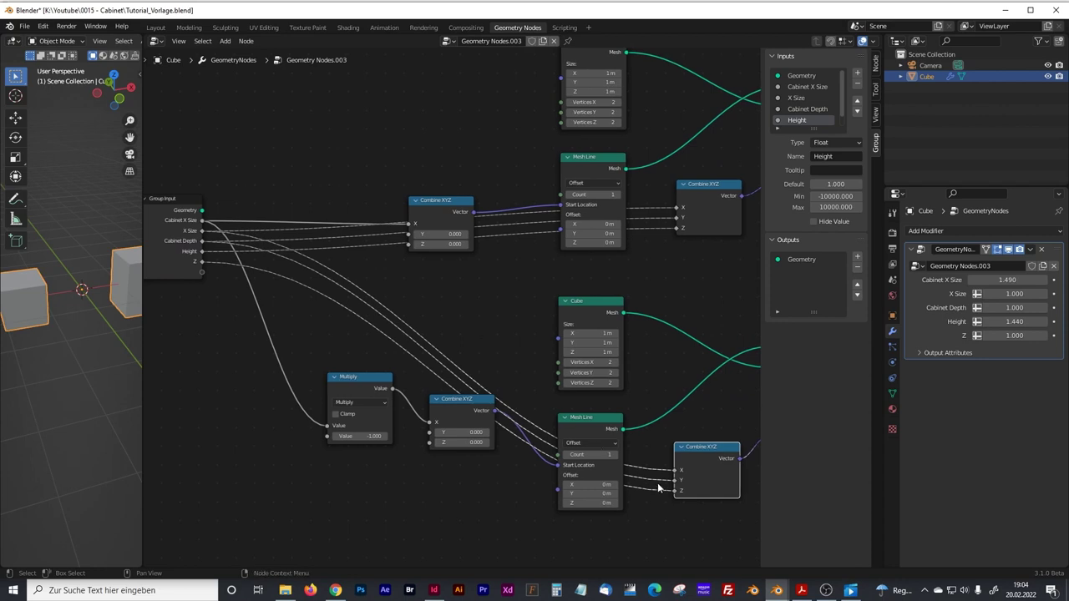
- Delete the redundant Z group input and link the lower scale Combine XYZ's Z to the Height input instead
{"action": "left_click_drag", "start_coordinate": [673, 490], "coordinate": [652, 290]}
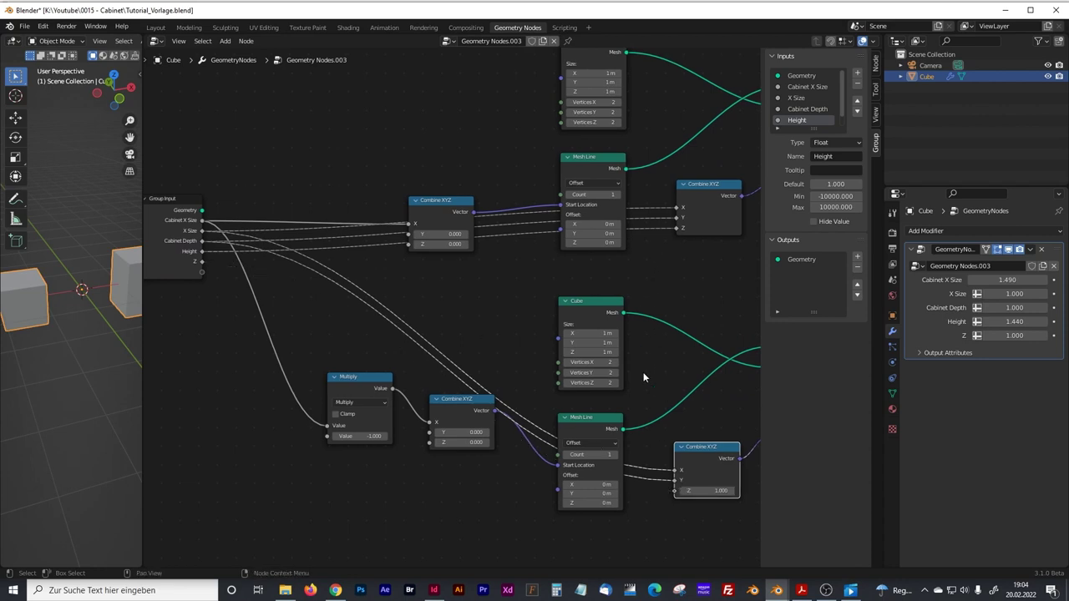
{"action": "left_click_drag", "start_coordinate": [810, 130], "coordinate": [810, 163]}
{"action": "left_click", "coordinate": [798, 131]}
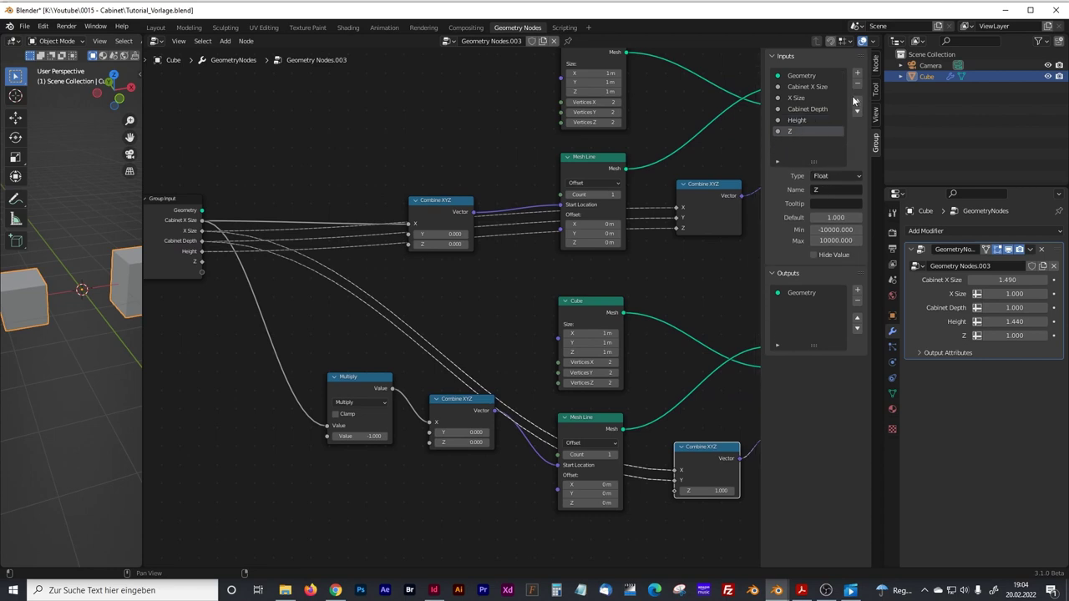
{"action": "left_click", "coordinate": [856, 85]}
{"action": "left_click_drag", "start_coordinate": [674, 490], "coordinate": [203, 251]}
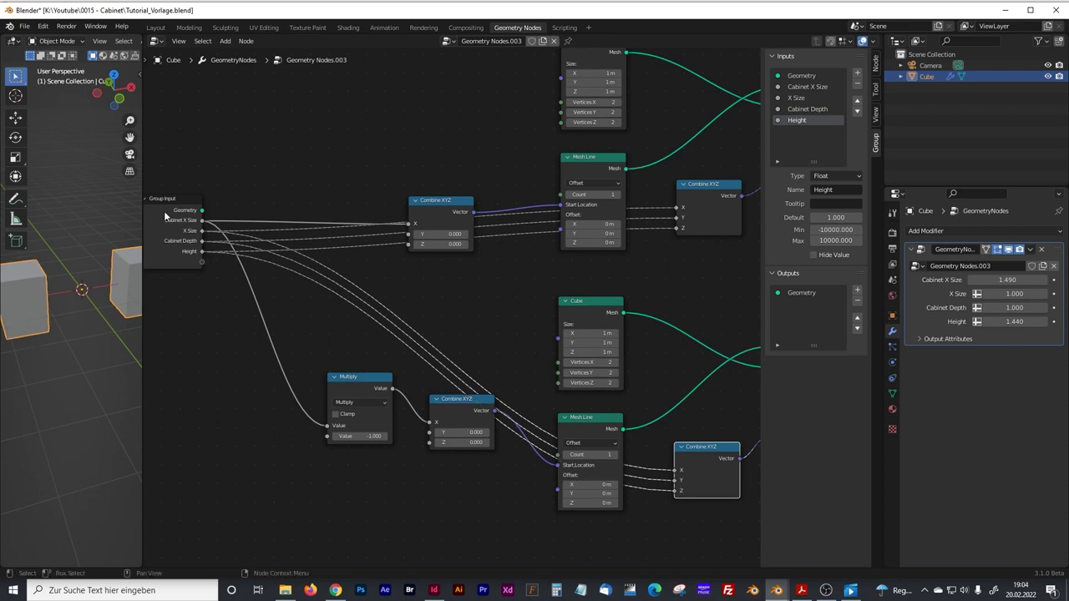
- Set the modifier's X Size to 0.190, Cabinet Depth to 2.250 and Height to 5.080 to form thin, tall boards
{"action": "left_click_drag", "start_coordinate": [142, 186], "coordinate": [271, 186]}
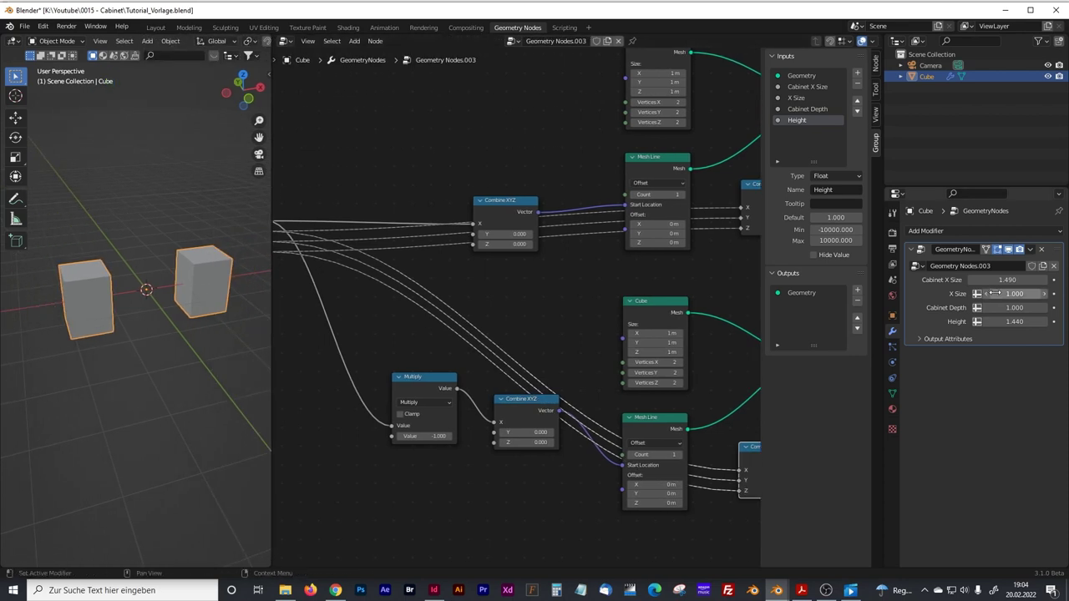
{"action": "left_click_drag", "start_coordinate": [1034, 294], "coordinate": [1051, 321]}
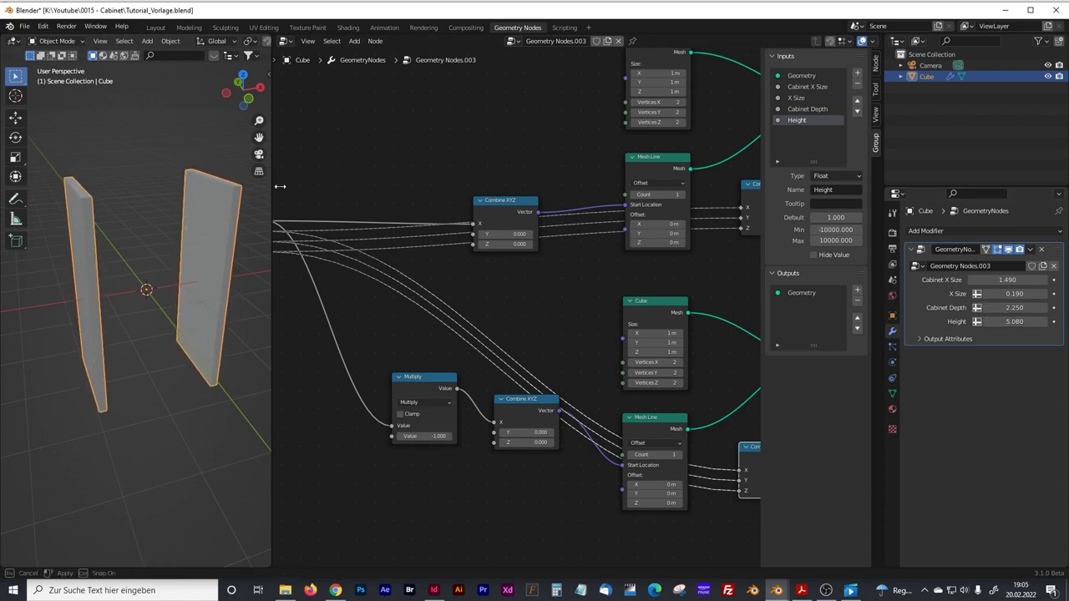
{"action": "left_click_drag", "start_coordinate": [271, 186], "coordinate": [291, 187]}
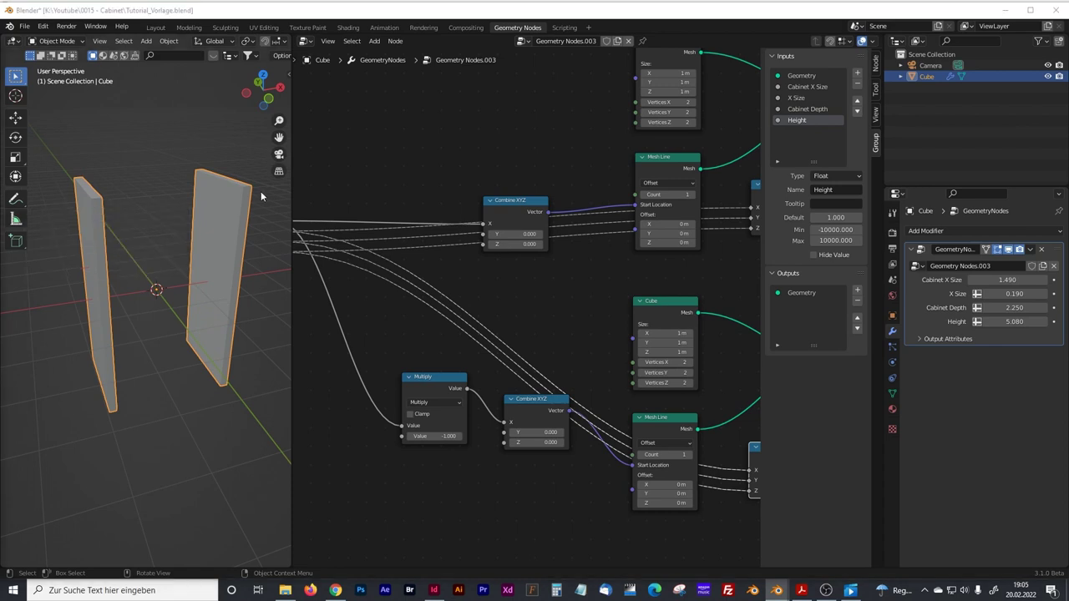
- Group the lower board's nodes, from Multiply through Instance on Points, in a frame
{"action": "left_click_drag", "start_coordinate": [291, 197], "coordinate": [127, 200]}
{"action": "scroll", "coordinate": [494, 291], "scroll_direction": "down", "scroll_amount": 2}
{"action": "middle_click_drag", "start_coordinate": [502, 300], "coordinate": [280, 269]}
{"action": "left_click_drag", "start_coordinate": [625, 451], "coordinate": [199, 252]}
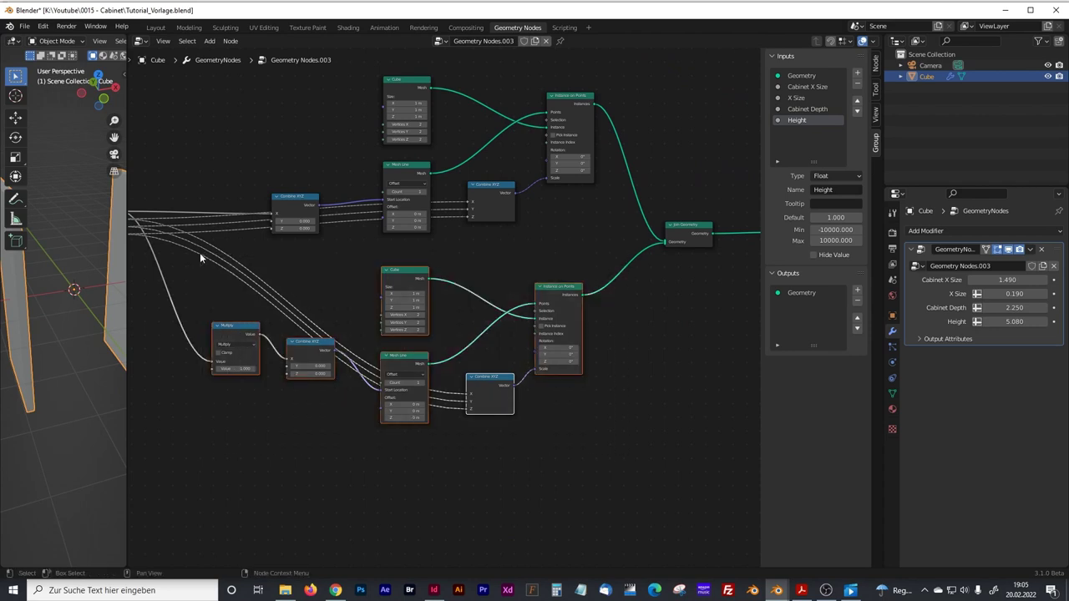
{"action": "key", "text": "ctrl+j"}
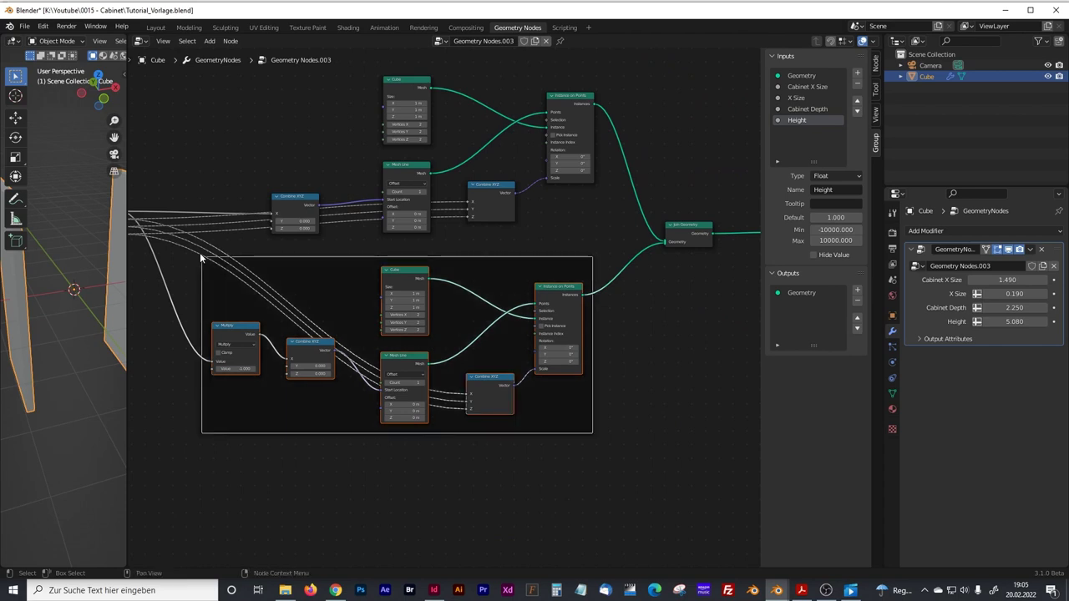
{"action": "left_click_drag", "start_coordinate": [507, 262], "coordinate": [512, 266]}
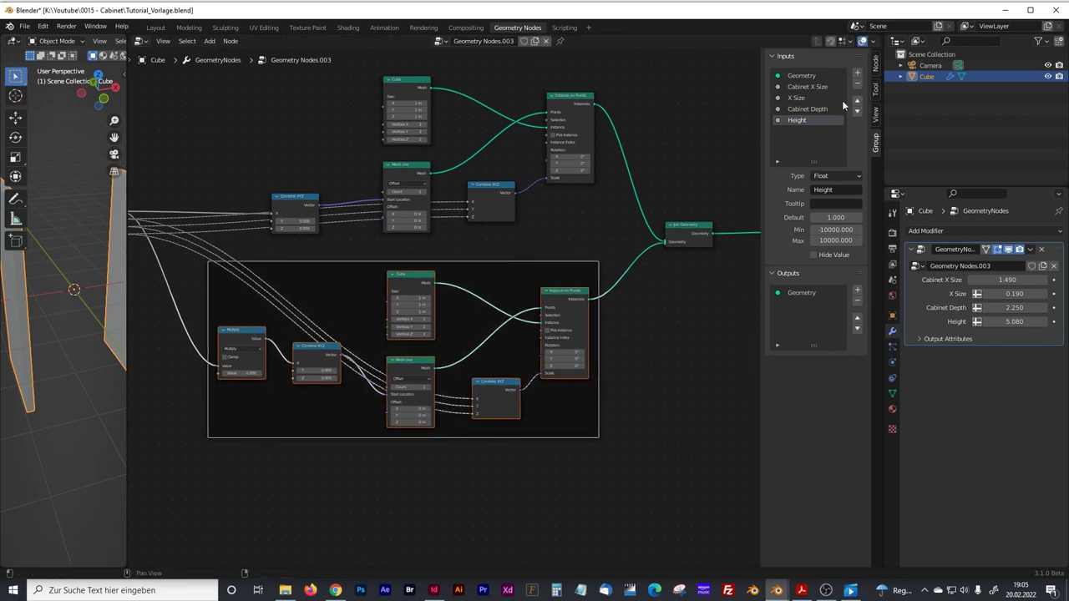
- Label the lower board's frame "Cabinet Board left"
{"action": "left_click", "coordinate": [875, 64]}
{"action": "left_click", "coordinate": [831, 86]}
{"action": "type", "text": "Cabinet Board left"}
{"action": "key", "text": "Return"}
- Group the upper board's nodes in a second frame and label it "Cabinet Noard right"
{"action": "middle_click_drag", "start_coordinate": [243, 61], "coordinate": [313, 164]}
{"action": "left_click_drag", "start_coordinate": [313, 164], "coordinate": [671, 350]}
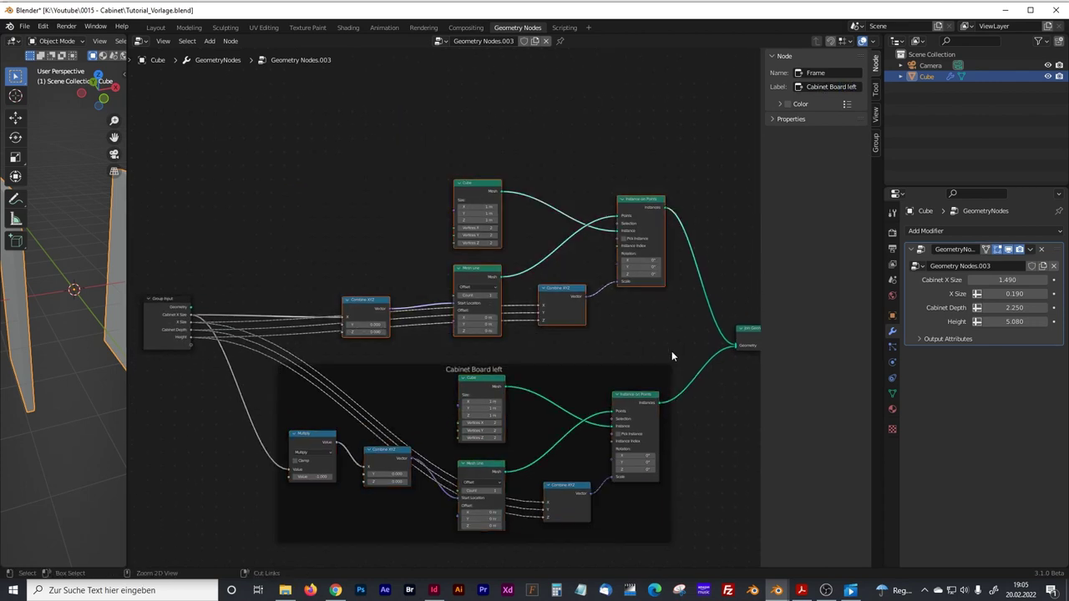
{"action": "key", "text": "ctrl+j"}
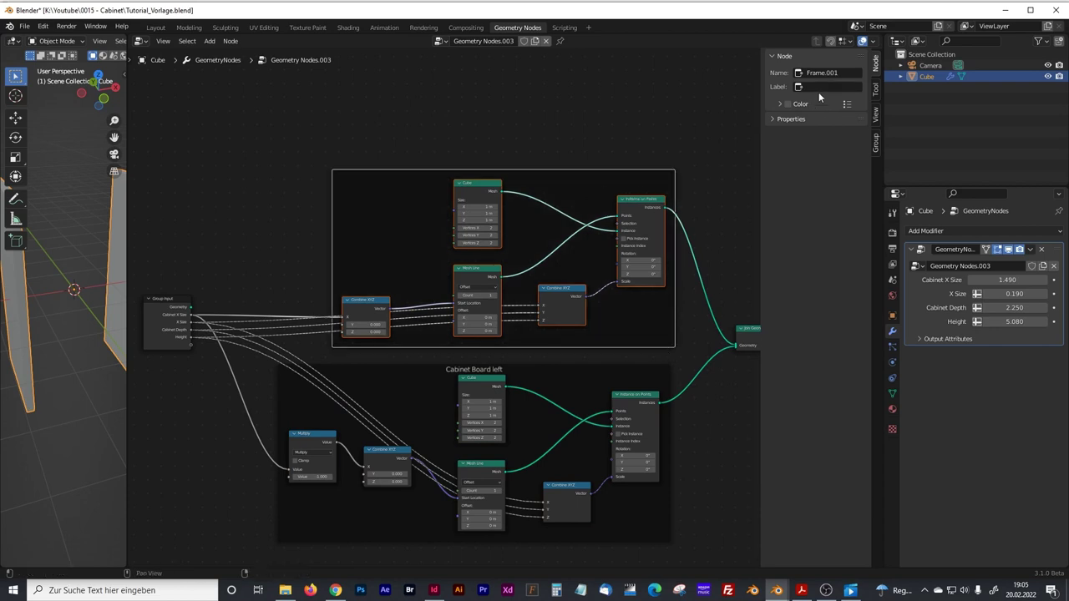
{"action": "type", "text": "Cabinet"}
{"action": "type", "text": " Nic"}
{"action": "key", "text": "BackSpace"}
{"action": "key", "text": "BackSpace"}
{"action": "key", "text": "BackSpace"}
{"action": "key", "text": "BackSpace"}
{"action": "key", "text": "BackSpace"}
{"action": "type", "text": "oard right"}
{"action": "key", "text": "Return"}
- Move the Join Geometry and Group Output nodes away from the two board frames
{"action": "middle_click_drag", "start_coordinate": [646, 169], "coordinate": [534, 113]}
{"action": "middle_click_drag", "start_coordinate": [659, 268], "coordinate": [576, 268]}
{"action": "left_click_drag", "start_coordinate": [548, 241], "coordinate": [693, 327]}
{"action": "left_click_drag", "start_coordinate": [581, 279], "coordinate": [804, 274]}
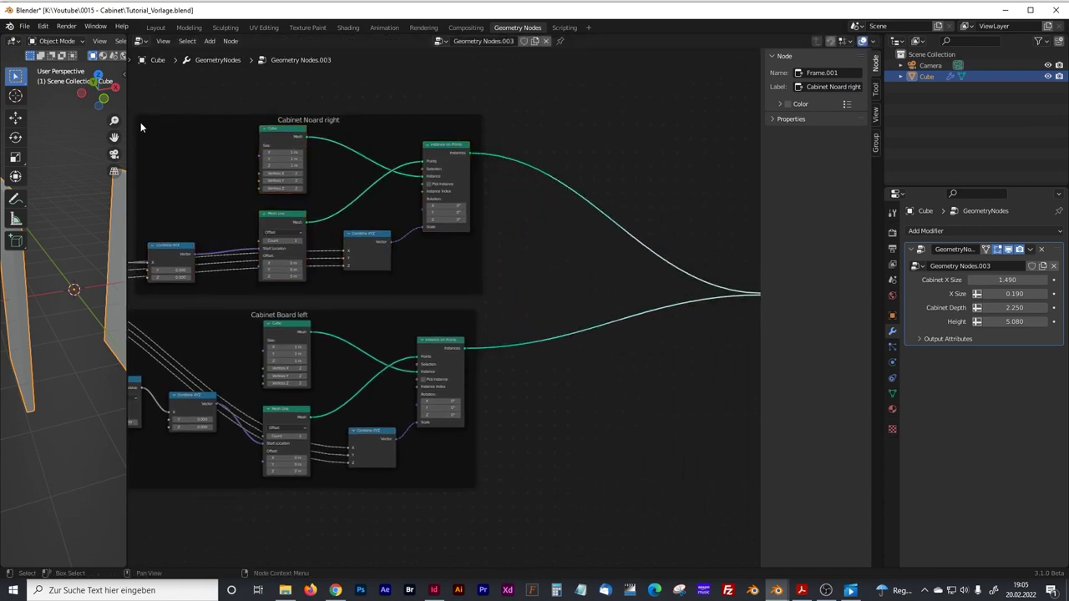
- Examine the two side boards and their position around the origin in the front orthographic view
{"action": "left_click_drag", "start_coordinate": [127, 112], "coordinate": [519, 112]}
{"action": "key", "text": "KP_1"}
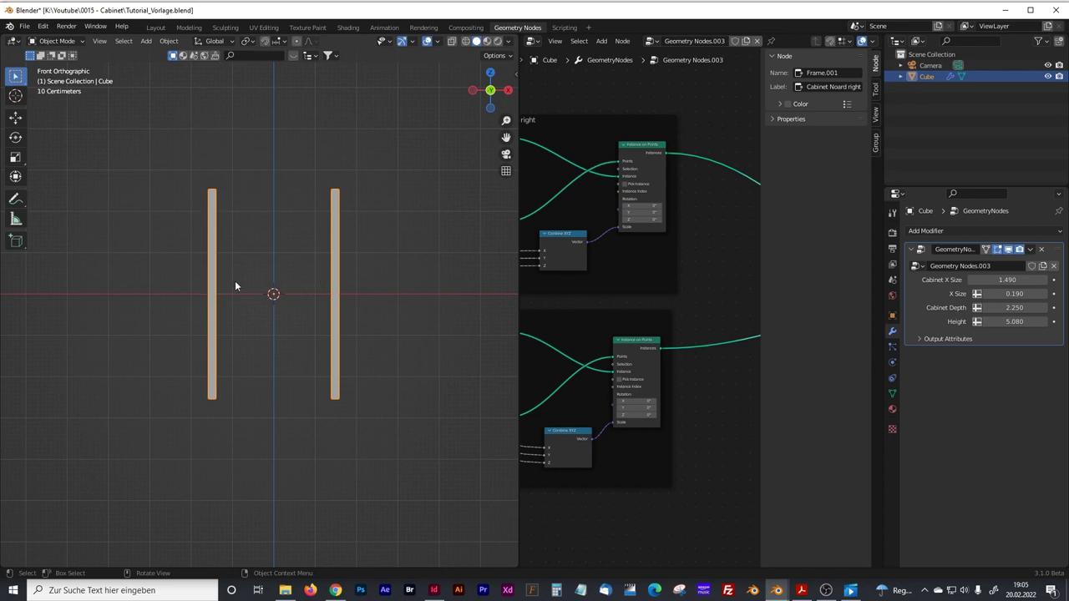
{"action": "scroll", "coordinate": [269, 297], "scroll_direction": "up", "scroll_amount": 4}
{"action": "scroll", "coordinate": [208, 275], "scroll_direction": "down", "scroll_amount": 3}
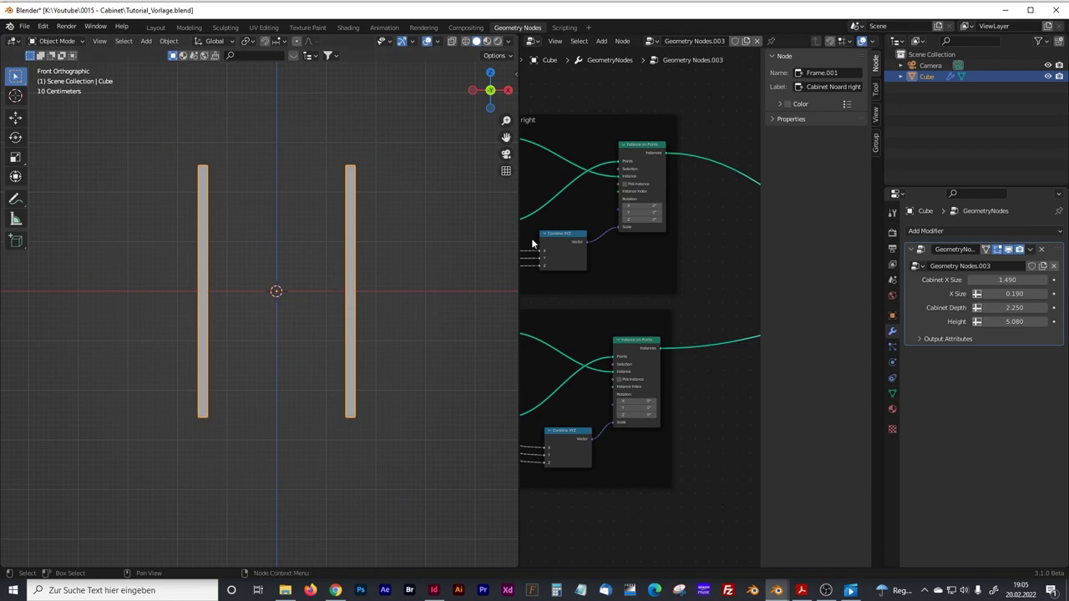
{"action": "left_click_drag", "start_coordinate": [517, 236], "coordinate": [255, 236]}
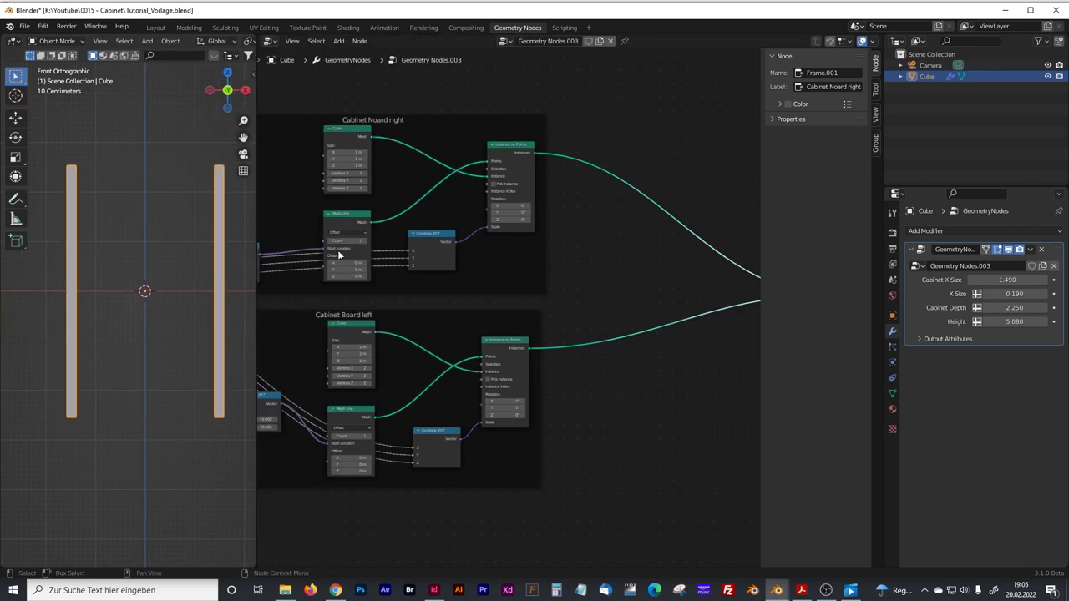
- Widen the gap between the board frames and the Join Geometry and Group Output nodes further
{"action": "middle_click_drag", "start_coordinate": [594, 286], "coordinate": [464, 293]}
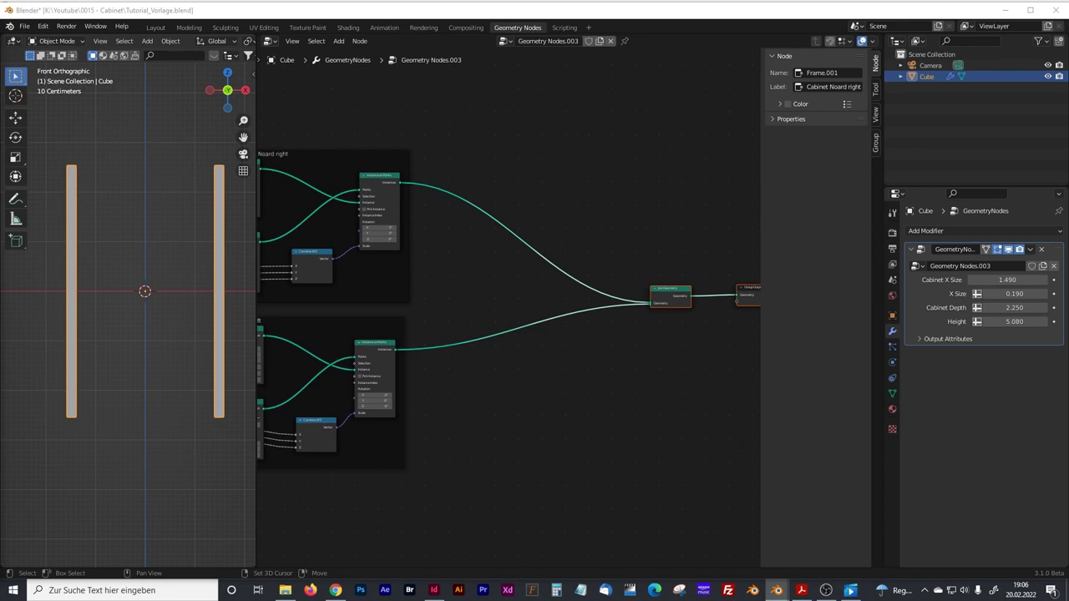
{"action": "scroll", "coordinate": [568, 241], "scroll_direction": "up", "scroll_amount": 1}
{"action": "middle_click_drag", "start_coordinate": [604, 238], "coordinate": [531, 243]}
{"action": "left_click_drag", "start_coordinate": [562, 244], "coordinate": [700, 337]}
{"action": "left_click_drag", "start_coordinate": [621, 293], "coordinate": [622, 293]}
{"action": "left_click", "coordinate": [744, 292]}
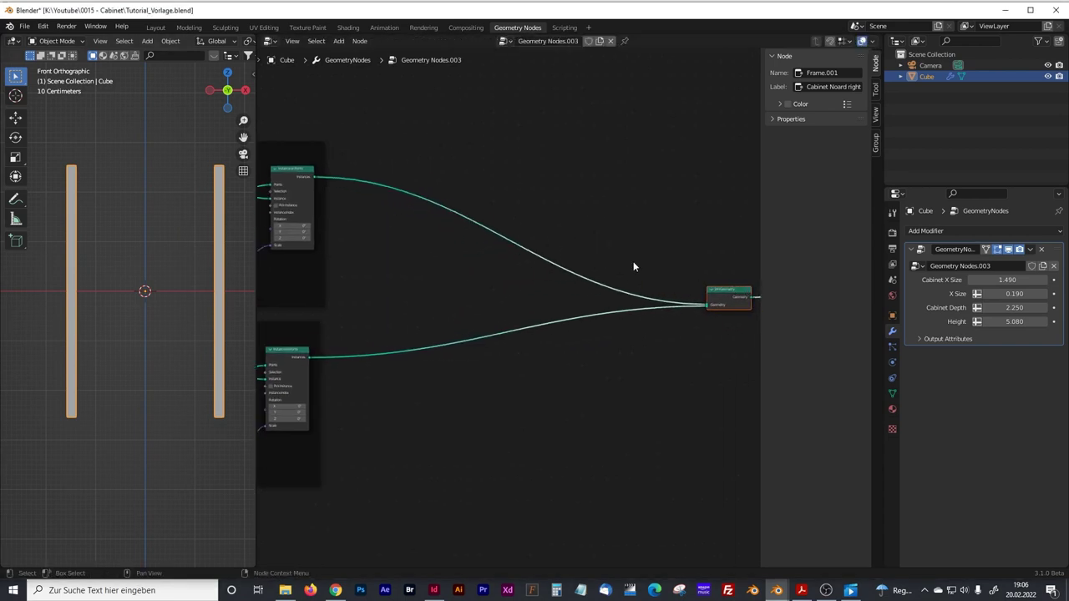
- Insert a Transform node between the upper board's Instance on Points and Join Geometry
{"action": "key", "text": "shift+a"}
{"action": "left_click", "coordinate": [552, 299]}
{"action": "type", "text": "ta"}
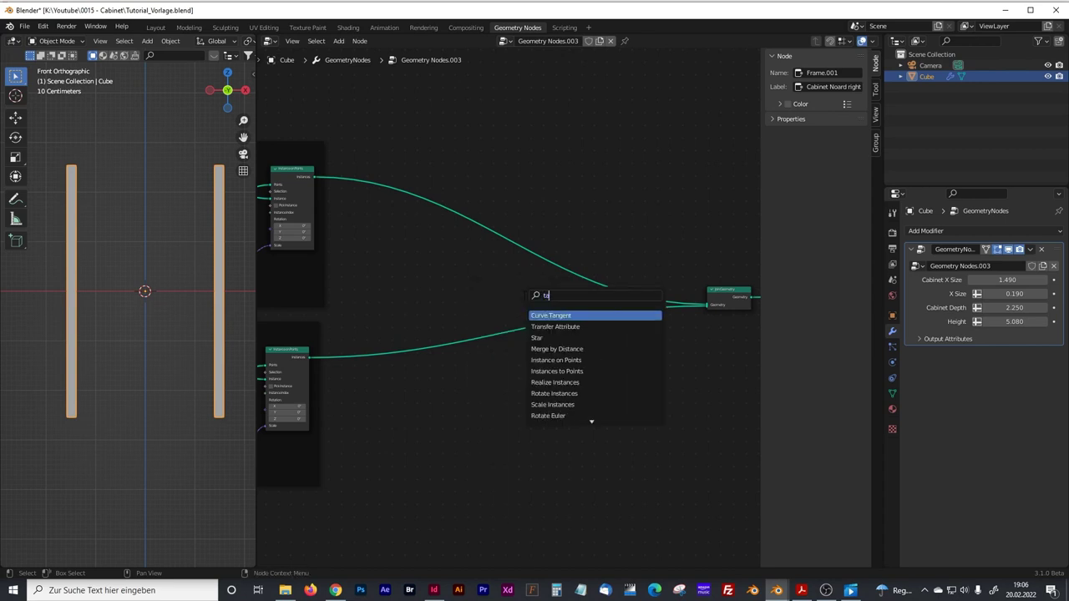
{"action": "key", "text": "BackSpace"}
{"action": "type", "text": "ran"}
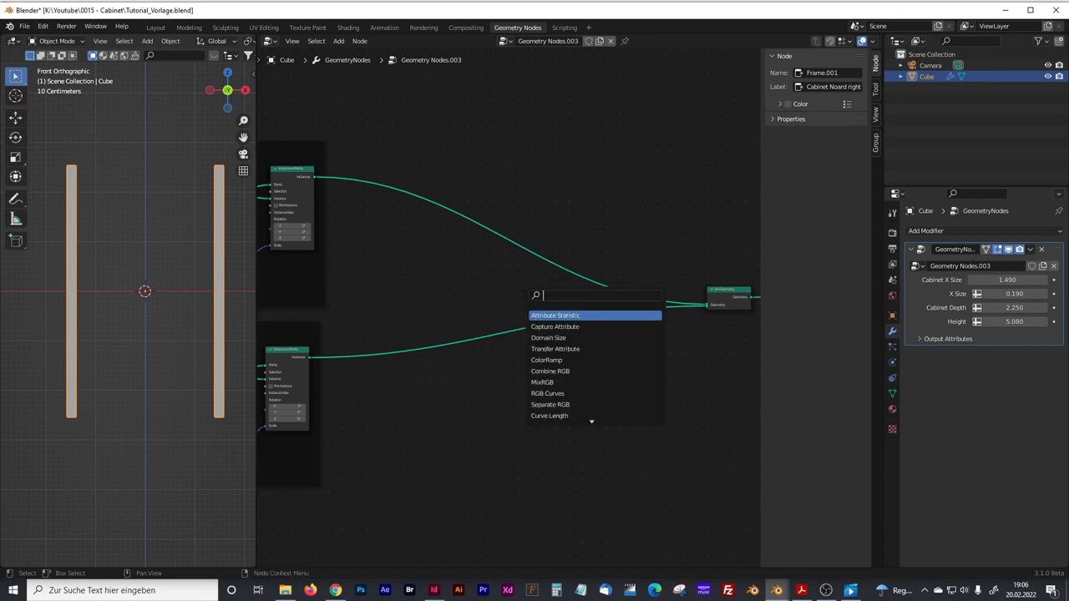
{"action": "type", "text": "for"}
{"action": "key", "text": "Return"}
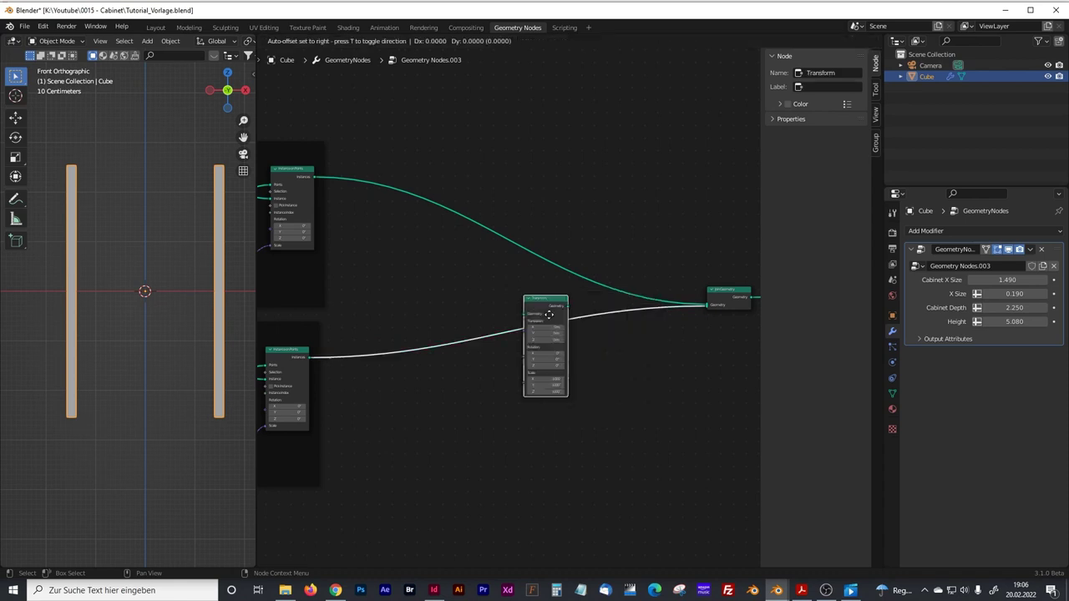
{"action": "left_click", "coordinate": [518, 233]}
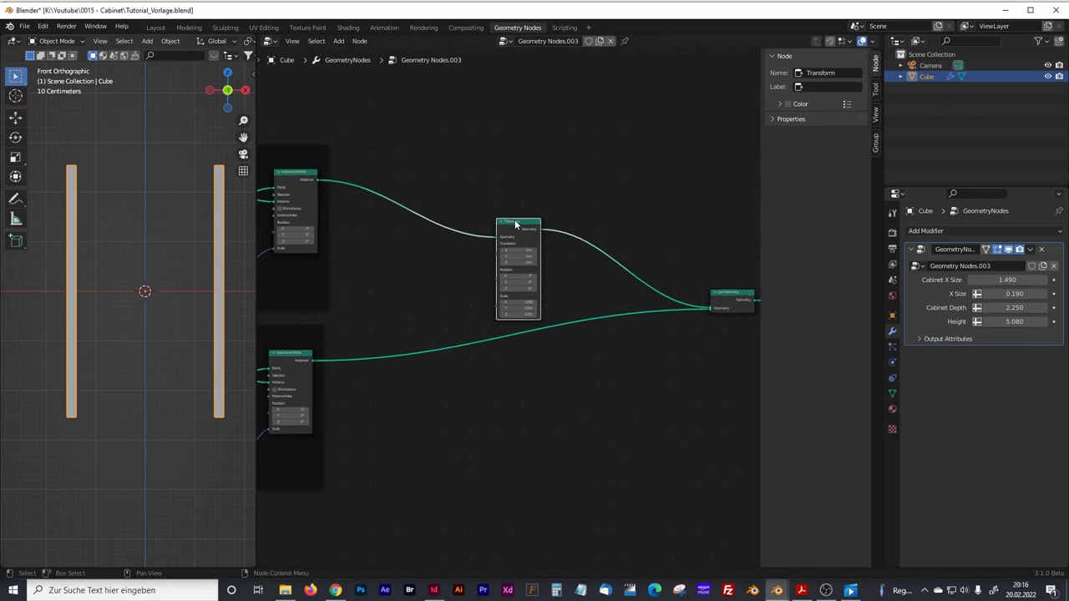
- Duplicate the Transform node and insert the copy between the lower board's Instance on Points and Join Geometry
{"action": "key", "text": "shift+d"}
{"action": "left_click", "coordinate": [512, 327]}
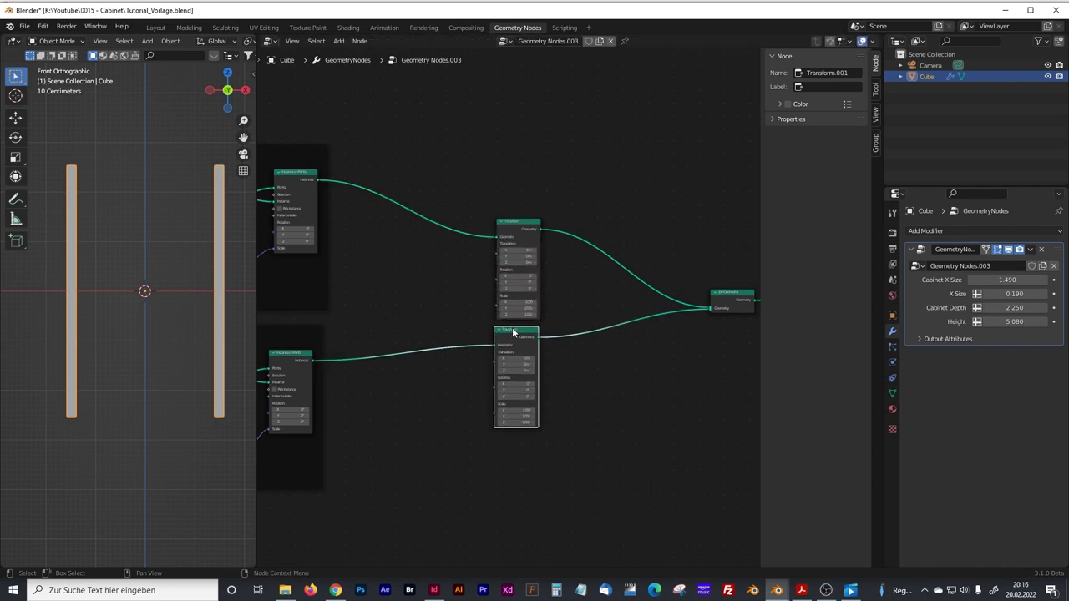
{"action": "left_click_drag", "start_coordinate": [515, 328], "coordinate": [516, 334]}
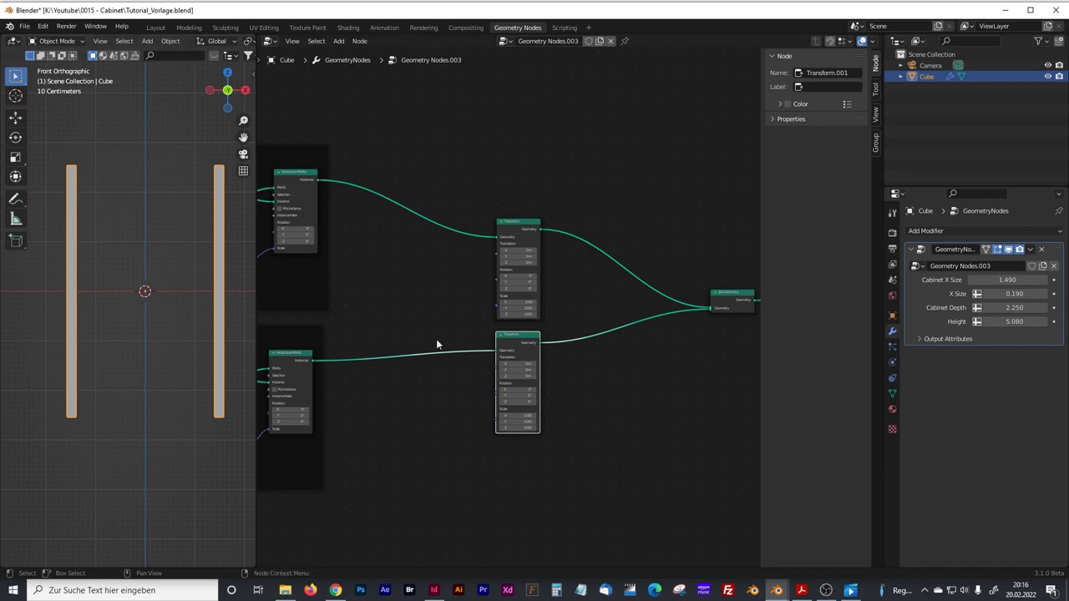
{"action": "left_click", "coordinate": [454, 296]}
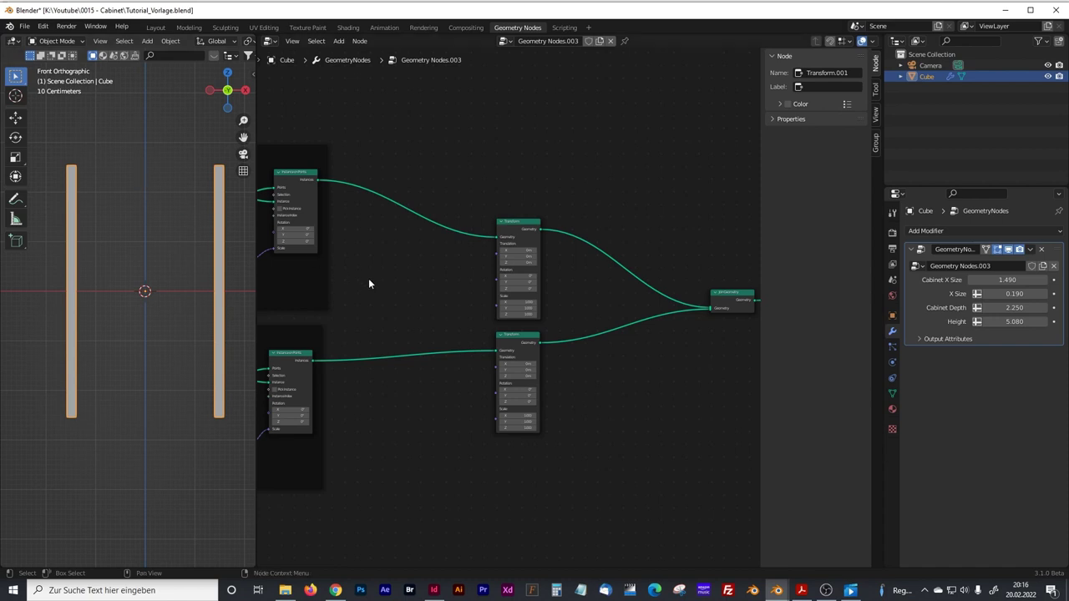
- Place a Combine XYZ node ahead of each Transform node and move both Transforms farther away to make room
{"action": "scroll", "coordinate": [403, 282], "scroll_direction": "up", "scroll_amount": 2}
{"action": "middle_click_drag", "start_coordinate": [361, 275], "coordinate": [404, 280]}
{"action": "key", "text": "shift+a"}
{"action": "type", "text": "comb"}
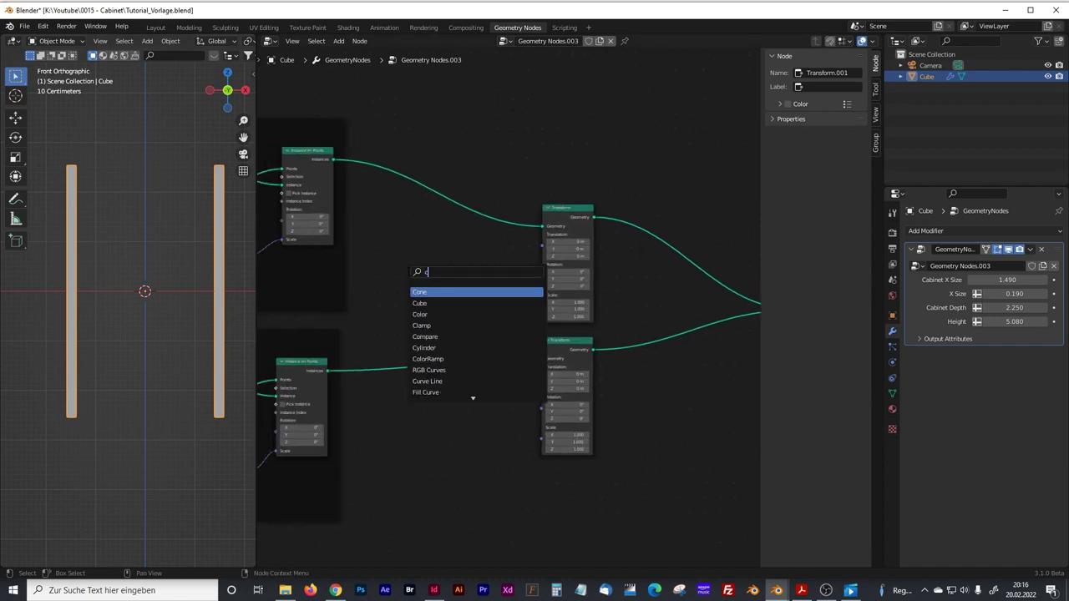
{"action": "left_click", "coordinate": [438, 304]}
{"action": "left_click", "coordinate": [419, 249]}
{"action": "key", "text": "shift+d"}
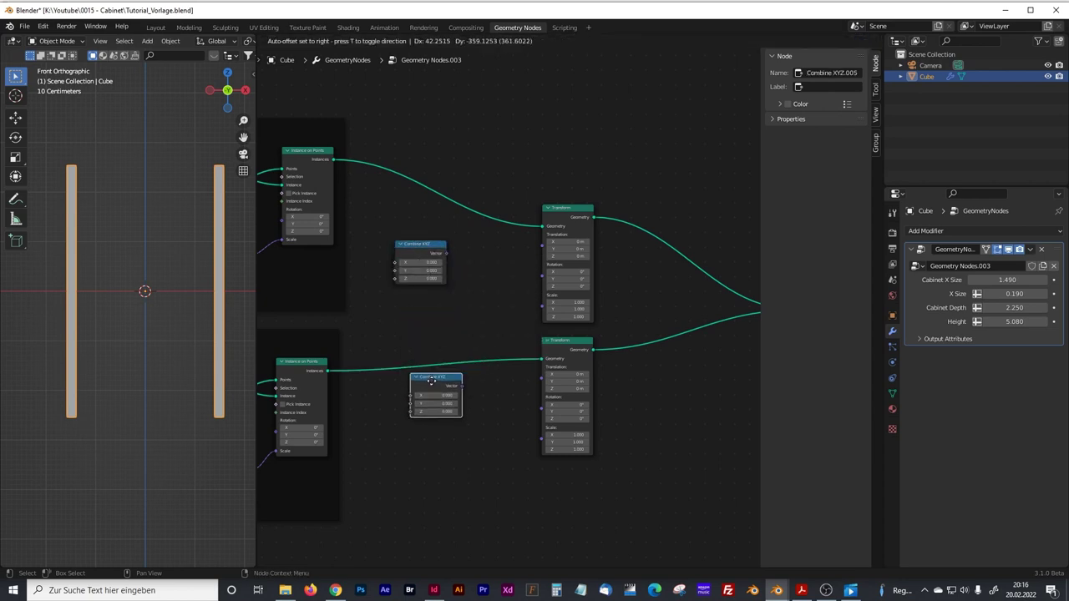
{"action": "left_click", "coordinate": [421, 407]}
{"action": "left_click_drag", "start_coordinate": [541, 169], "coordinate": [659, 544]}
{"action": "left_click_drag", "start_coordinate": [575, 210], "coordinate": [618, 194]}
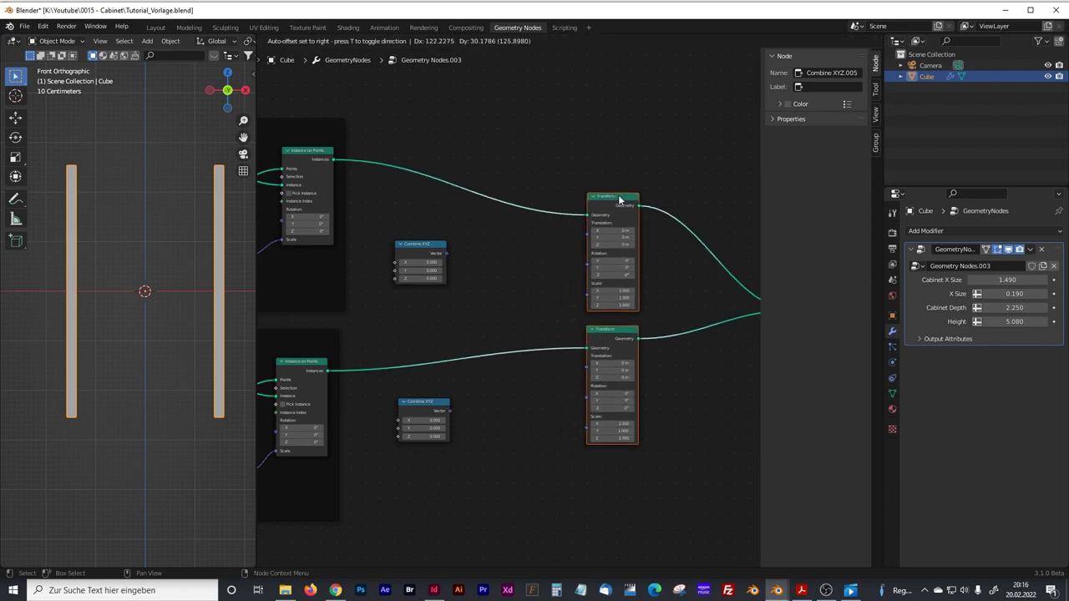
- Add a Vector Math node set to Divide beside the upper new Combine XYZ and duplicate it beside the lower one
{"action": "scroll", "coordinate": [494, 243], "scroll_direction": "up", "scroll_amount": 3}
{"action": "key", "text": "shift+a"}
{"action": "left_click", "coordinate": [486, 313]}
{"action": "type", "text": "vect"}
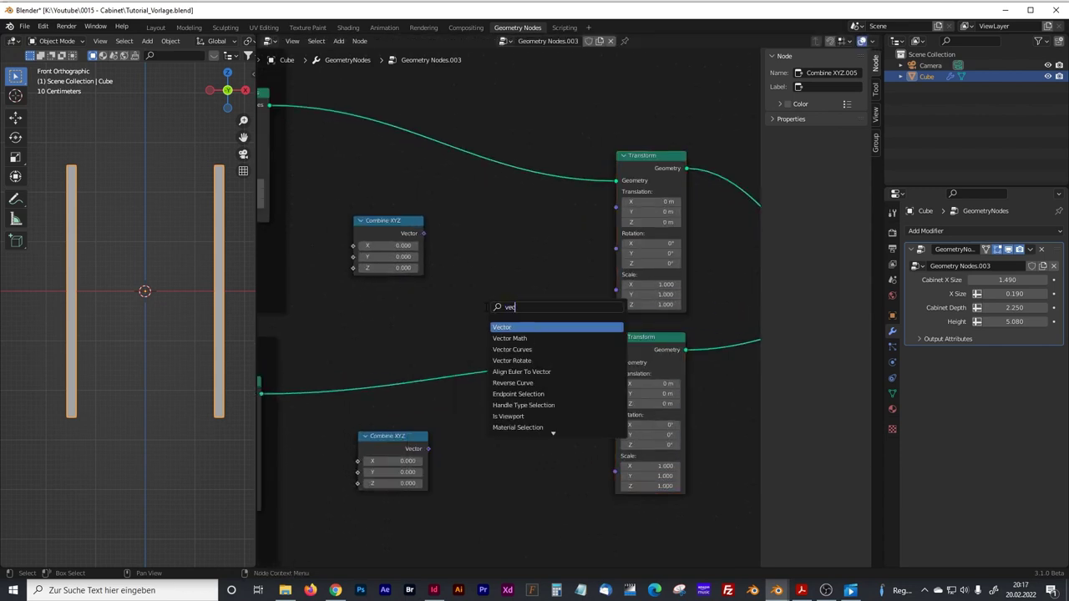
{"action": "left_click", "coordinate": [501, 337]}
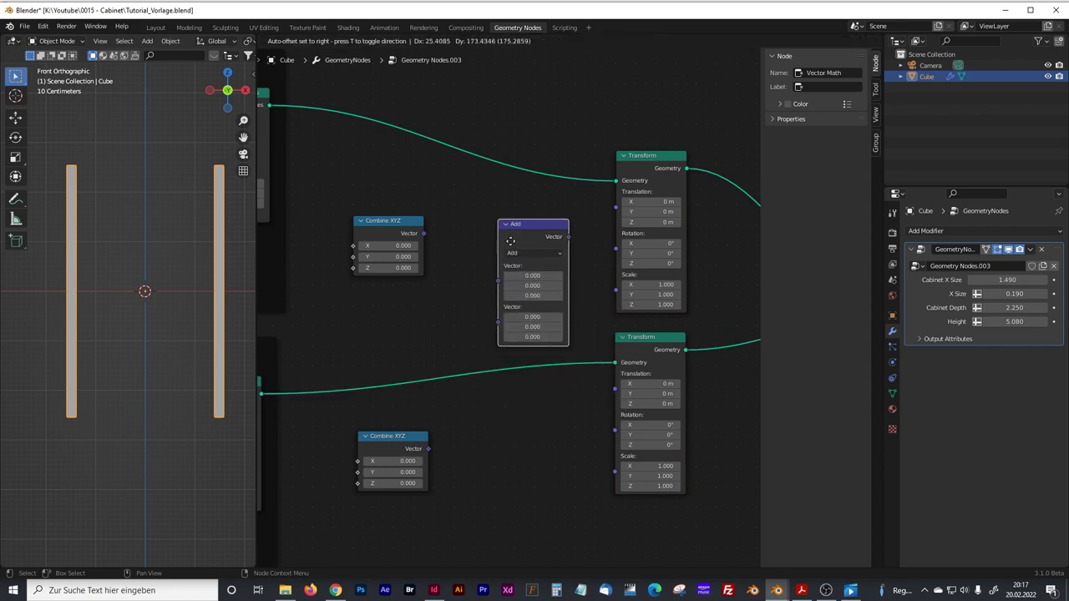
{"action": "left_click", "coordinate": [497, 233]}
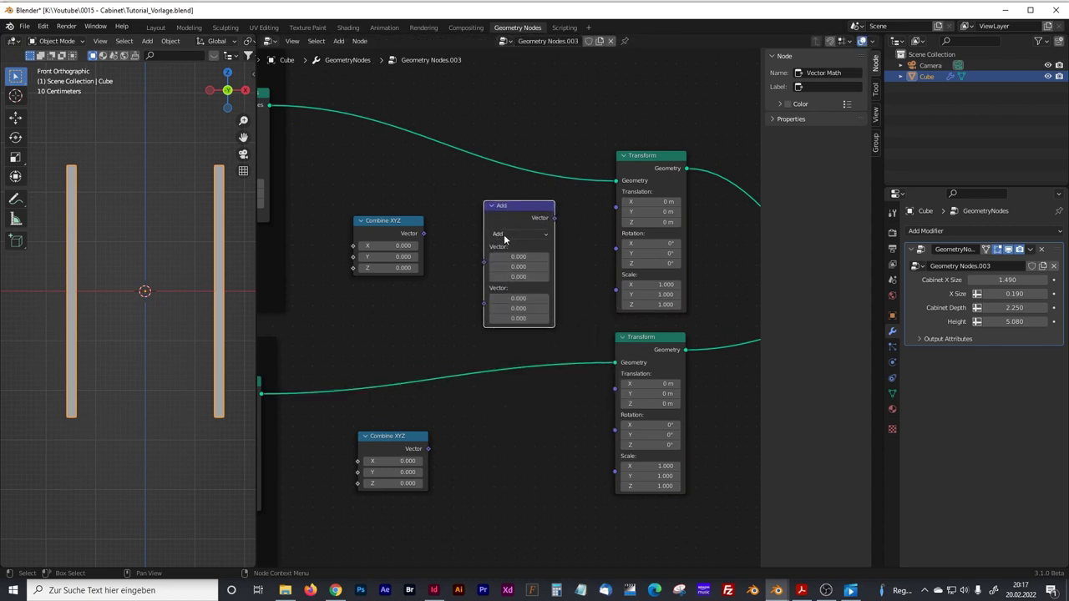
{"action": "left_click", "coordinate": [504, 234]}
{"action": "left_click", "coordinate": [510, 269]}
{"action": "key", "text": "shift+d"}
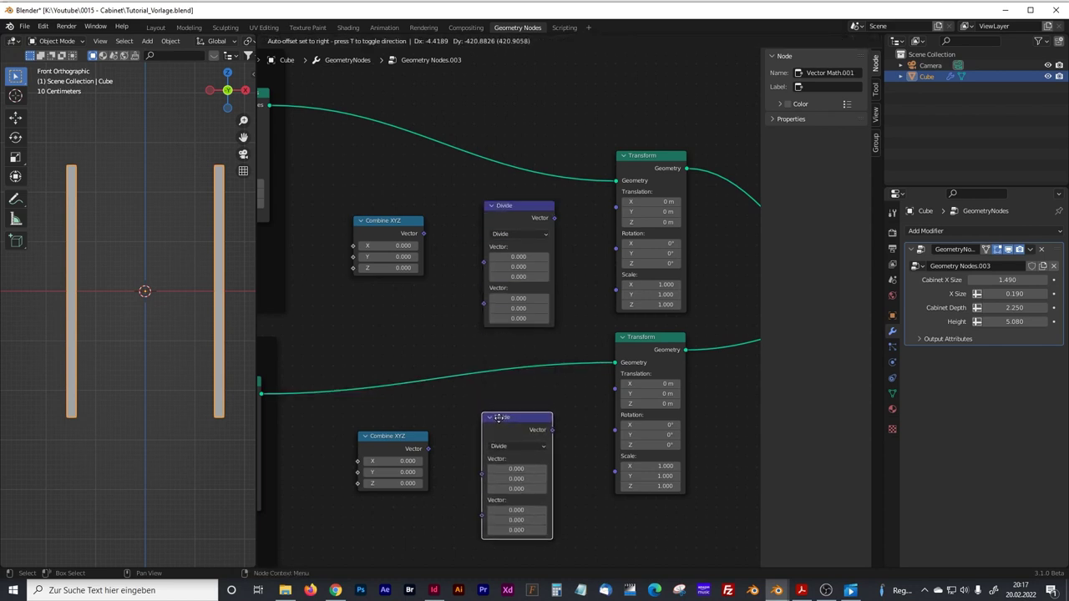
{"action": "left_click", "coordinate": [499, 419]}
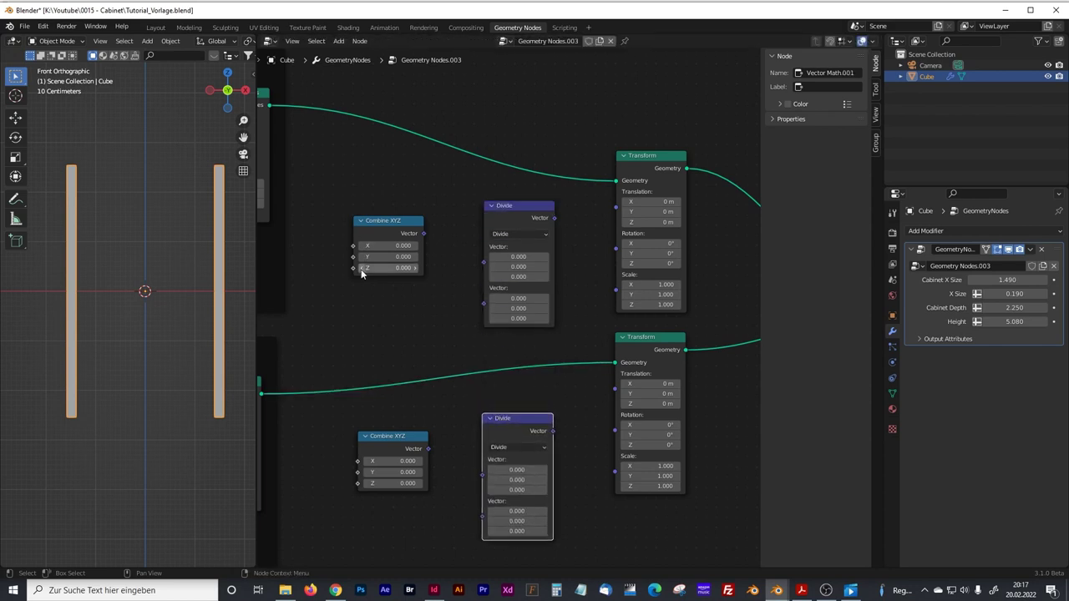
- Link the Z of the Combine XYZ near the upper Transform to the Group Input's Height
{"action": "middle_click_drag", "start_coordinate": [339, 332], "coordinate": [450, 322]}
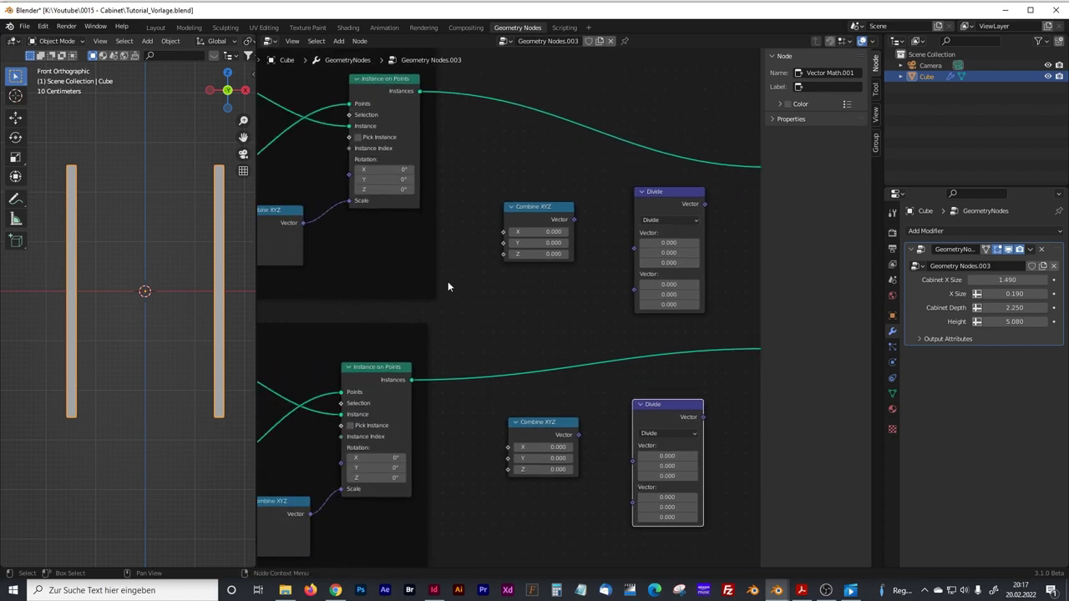
{"action": "left_click_drag", "start_coordinate": [501, 257], "coordinate": [411, 286]}
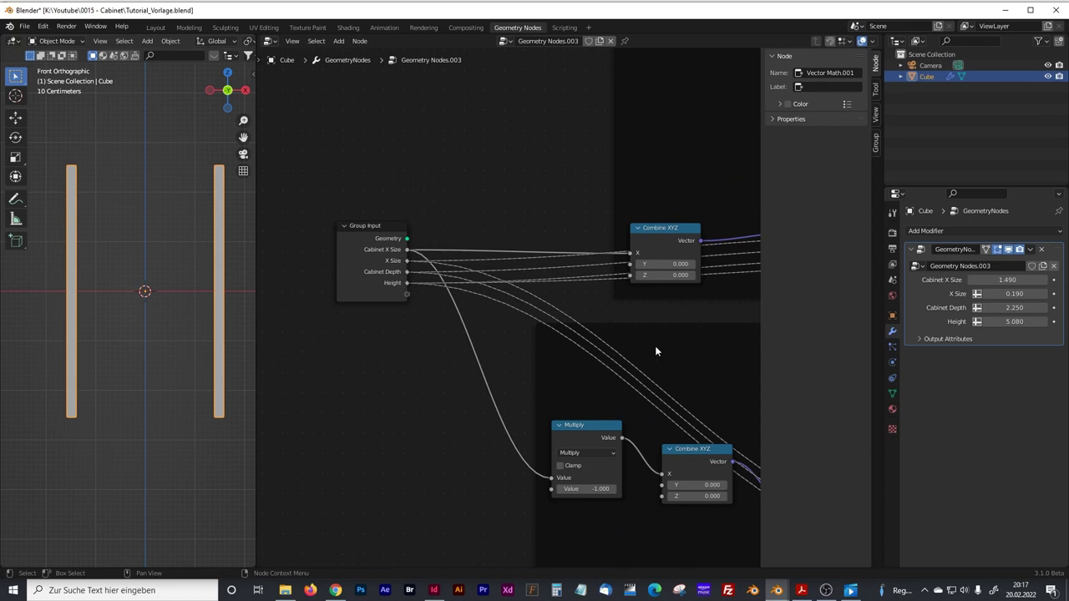
{"action": "scroll", "coordinate": [707, 324], "scroll_direction": "right", "scroll_amount": 10, "text": "shift"}
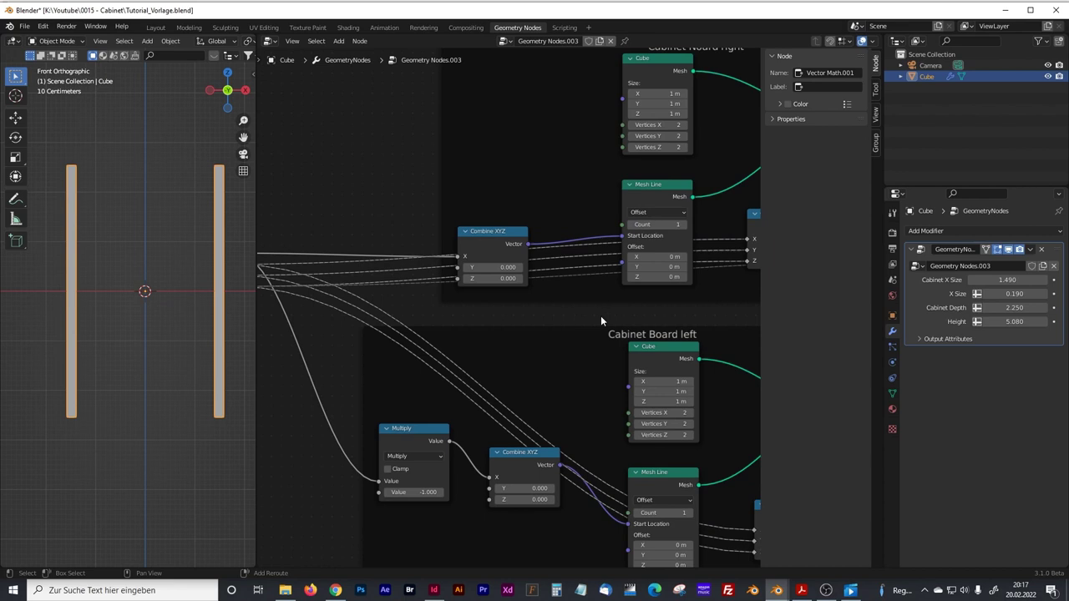
- Link the Z of the Combine XYZ near the lower Transform to the Group Input's Height
{"action": "scroll", "coordinate": [551, 316], "scroll_direction": "right", "scroll_amount": 6, "text": "shift"}
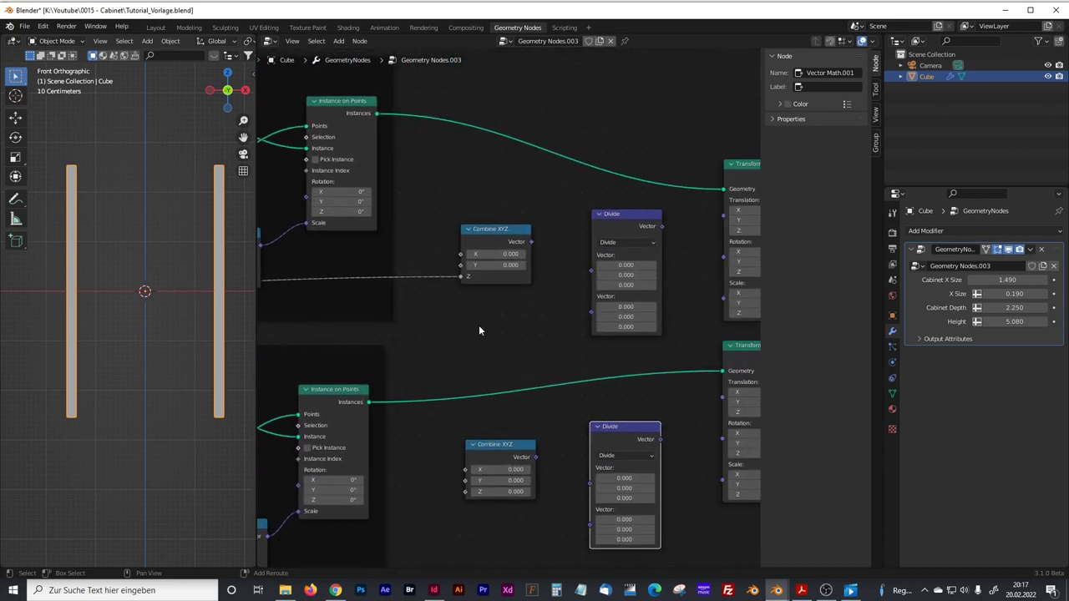
{"action": "left_click_drag", "start_coordinate": [465, 491], "coordinate": [398, 306]}
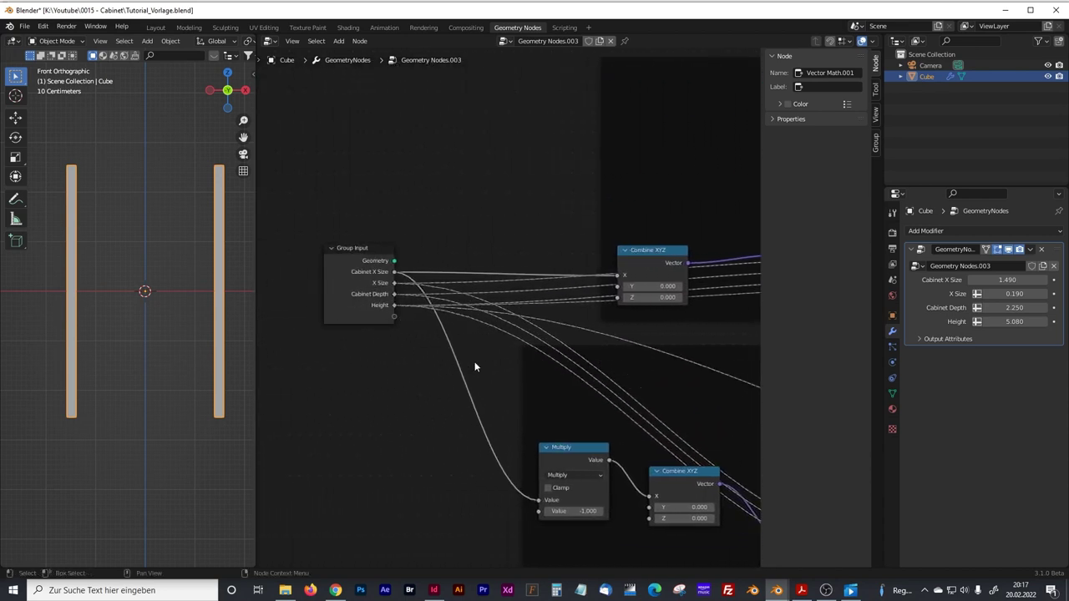
{"action": "middle_click_drag", "start_coordinate": [735, 338], "coordinate": [500, 347]}
{"action": "middle_click_drag", "start_coordinate": [752, 378], "coordinate": [506, 350]}
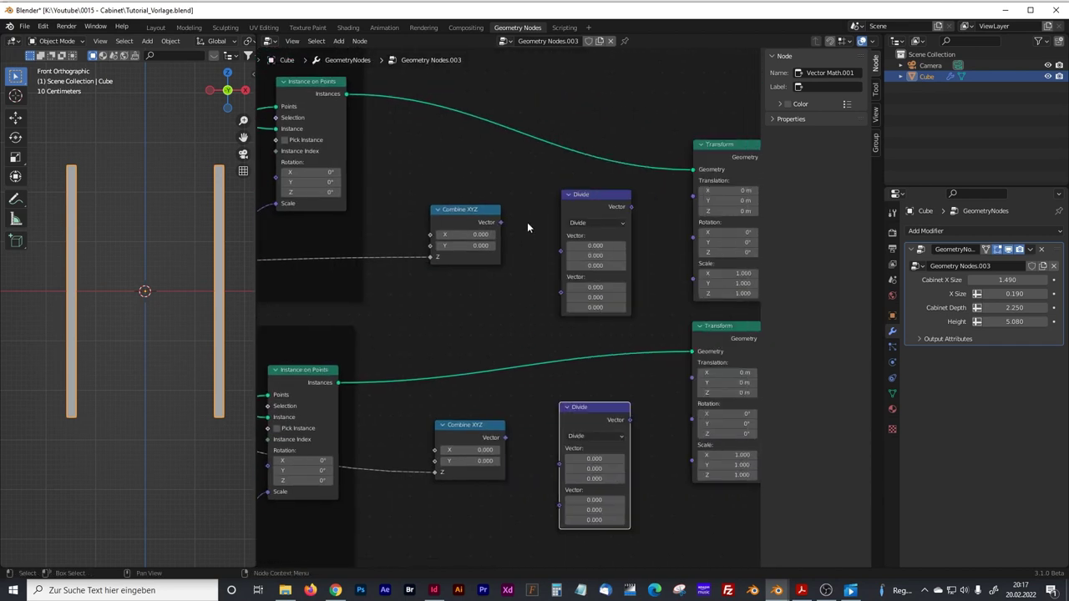
- Set the Z component of the second vector to 2 in both Divide nodes
{"action": "left_click", "coordinate": [596, 307]}
{"action": "type", "text": "2"}
{"action": "key", "text": "Return"}
{"action": "type", "text": "2.000"}
- Link each Combine XYZ vector into the first input of its Divide node and each Divide result into its Transform's Translation
{"action": "left_click_drag", "start_coordinate": [502, 223], "coordinate": [561, 250]}
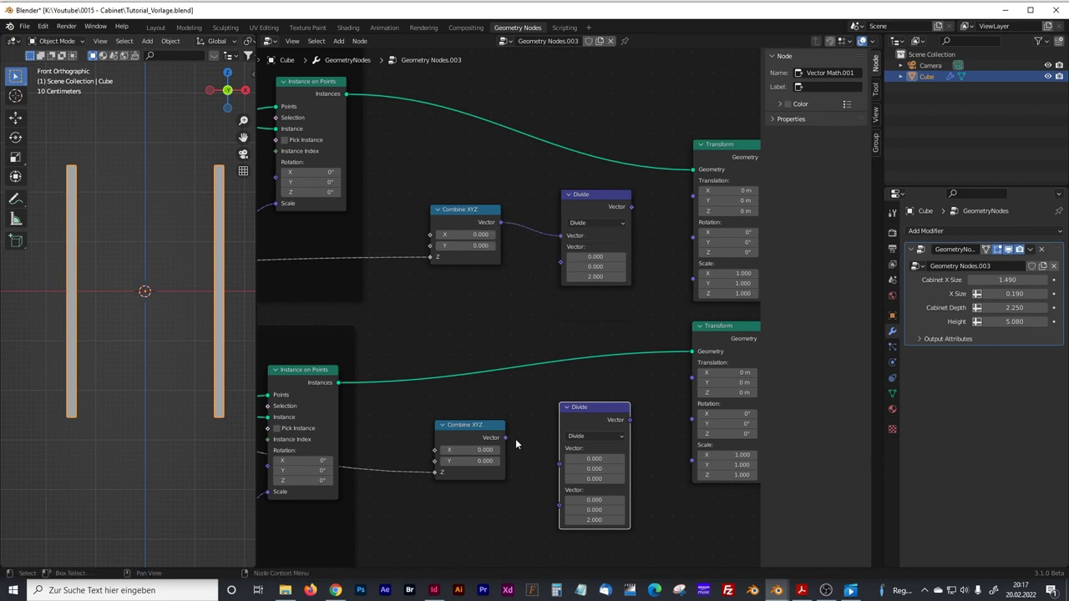
{"action": "left_click_drag", "start_coordinate": [505, 437], "coordinate": [558, 463]}
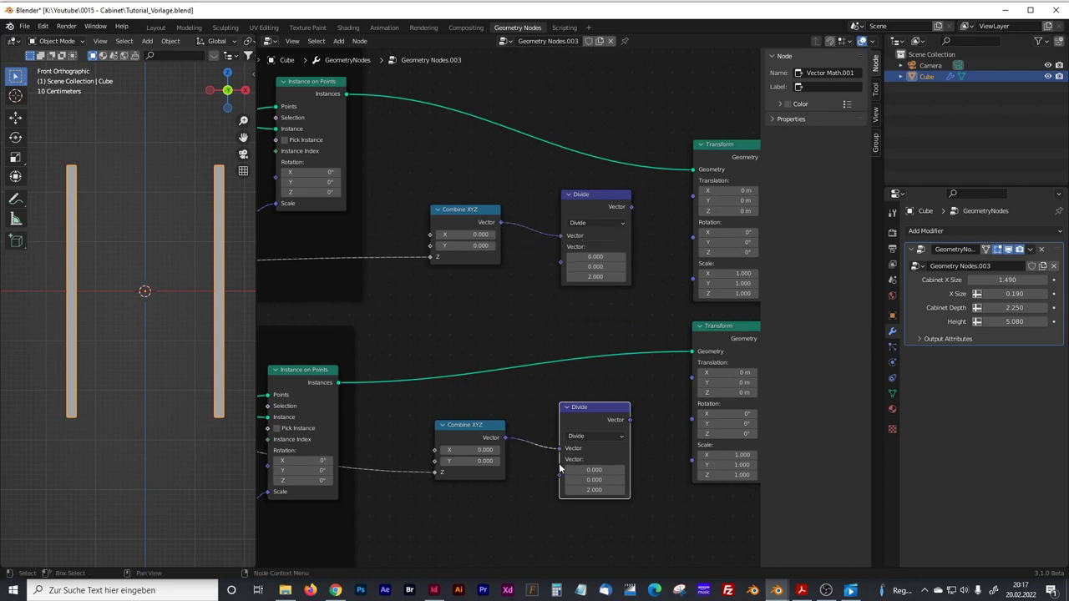
{"action": "middle_click_drag", "start_coordinate": [630, 259], "coordinate": [535, 265]}
{"action": "left_click_drag", "start_coordinate": [536, 214], "coordinate": [598, 202]}
{"action": "left_click_drag", "start_coordinate": [534, 427], "coordinate": [598, 368]}
{"action": "middle_click_drag", "start_coordinate": [159, 248], "coordinate": [188, 362], "text": "shift"}
- Examine how the Group Input's outputs feed the nodes of both cabinet boards
{"action": "mouse_move", "coordinate": [416, 348]}
{"action": "middle_mouse_down"}
{"action": "mouse_move", "coordinate": [528, 308]}
{"action": "mouse_move", "coordinate": [685, 309]}
{"action": "middle_mouse_up"}
{"action": "middle_click_drag", "start_coordinate": [376, 309], "coordinate": [747, 320]}
{"action": "middle_click_drag", "start_coordinate": [508, 322], "coordinate": [566, 325]}
{"action": "scroll", "coordinate": [443, 276], "scroll_direction": "up", "scroll_amount": 6}
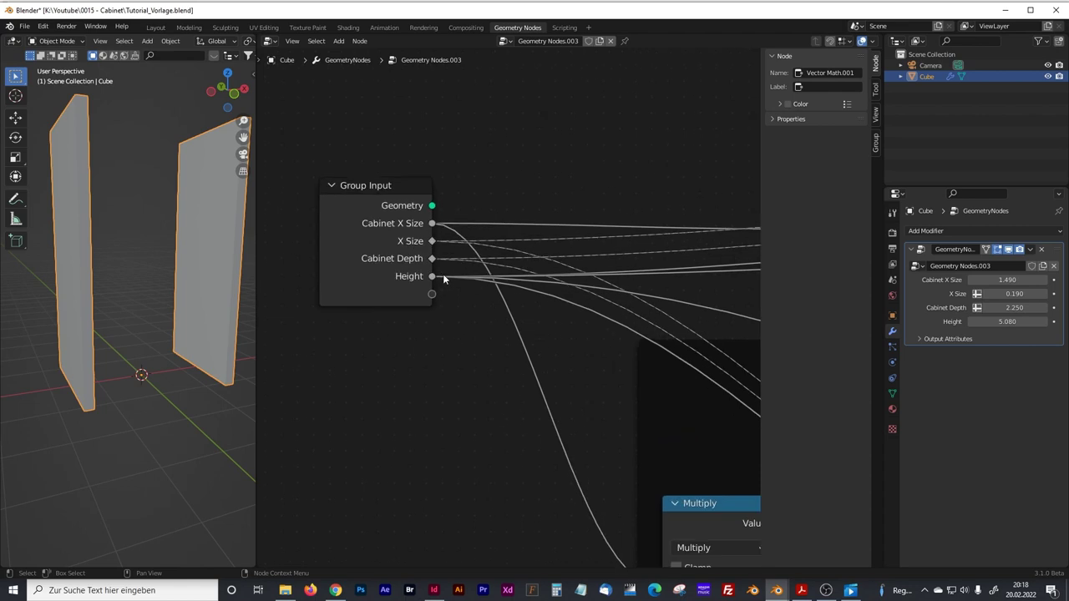
{"action": "middle_click_drag", "start_coordinate": [443, 274], "coordinate": [445, 318]}
{"action": "scroll", "coordinate": [526, 414], "scroll_direction": "down", "scroll_amount": 1}
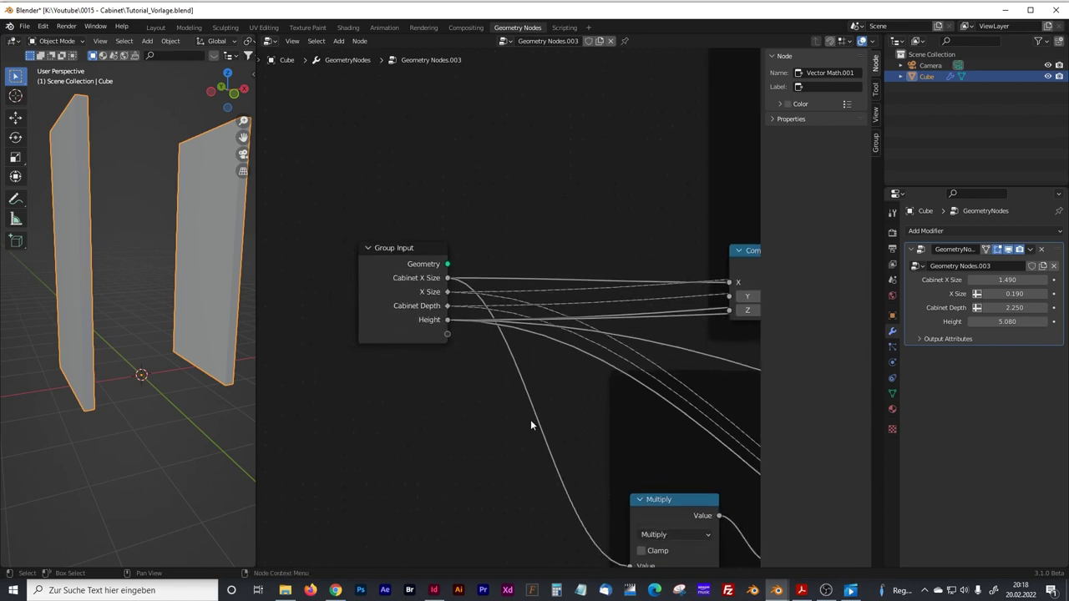
{"action": "middle_click_drag", "start_coordinate": [531, 420], "coordinate": [441, 381]}
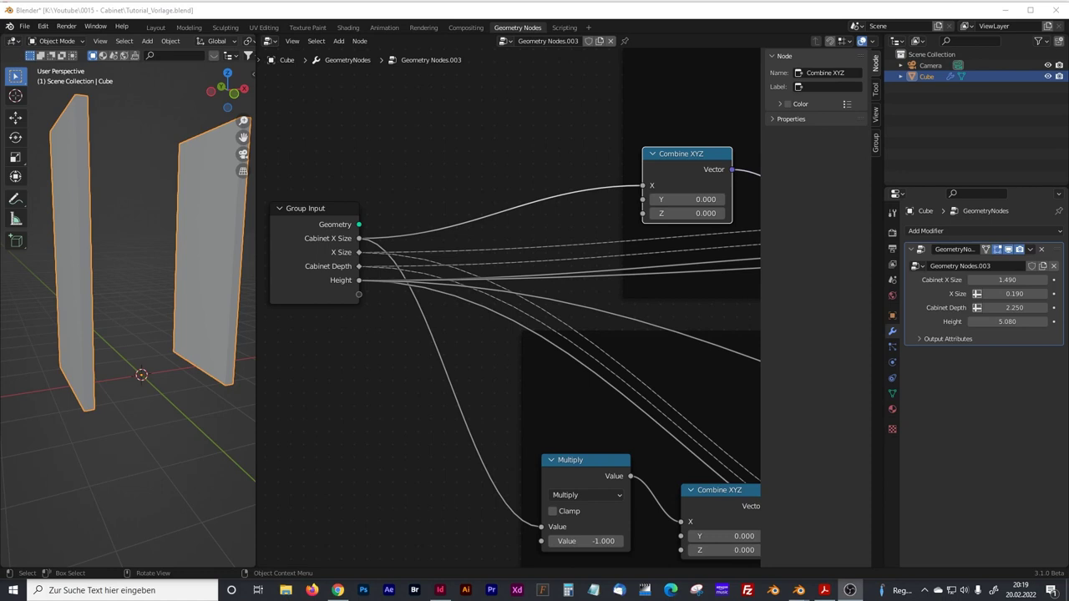
{"action": "key", "text": "alt+Tab"}
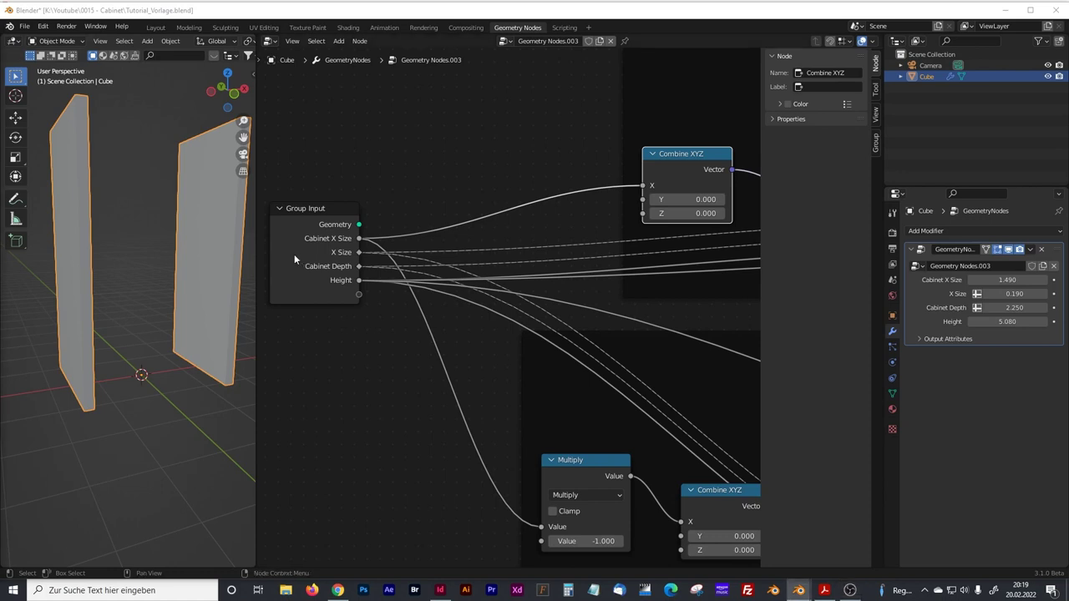
- Rename the X Size group input to "Boards Thickness" and reduce its modifier value to 0.120
{"action": "mouse_move", "coordinate": [1013, 294]}
{"action": "left_mouse_down"}
{"action": "mouse_move", "coordinate": [1032, 294]}
{"action": "mouse_move", "coordinate": [1002, 294]}
{"action": "left_mouse_up"}
{"action": "left_click", "coordinate": [341, 257]}
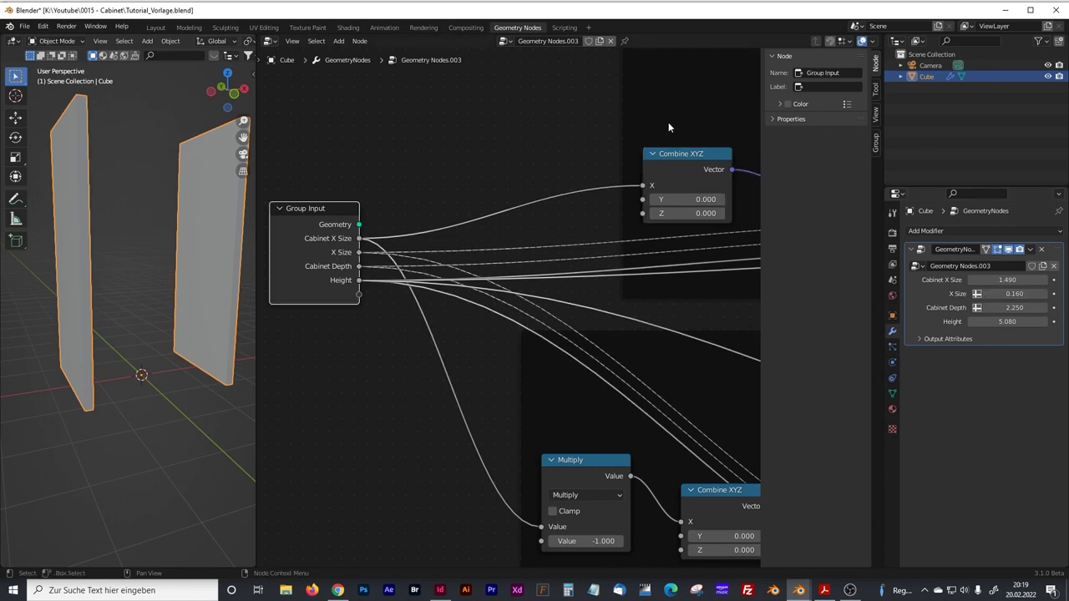
{"action": "left_click", "coordinate": [876, 141]}
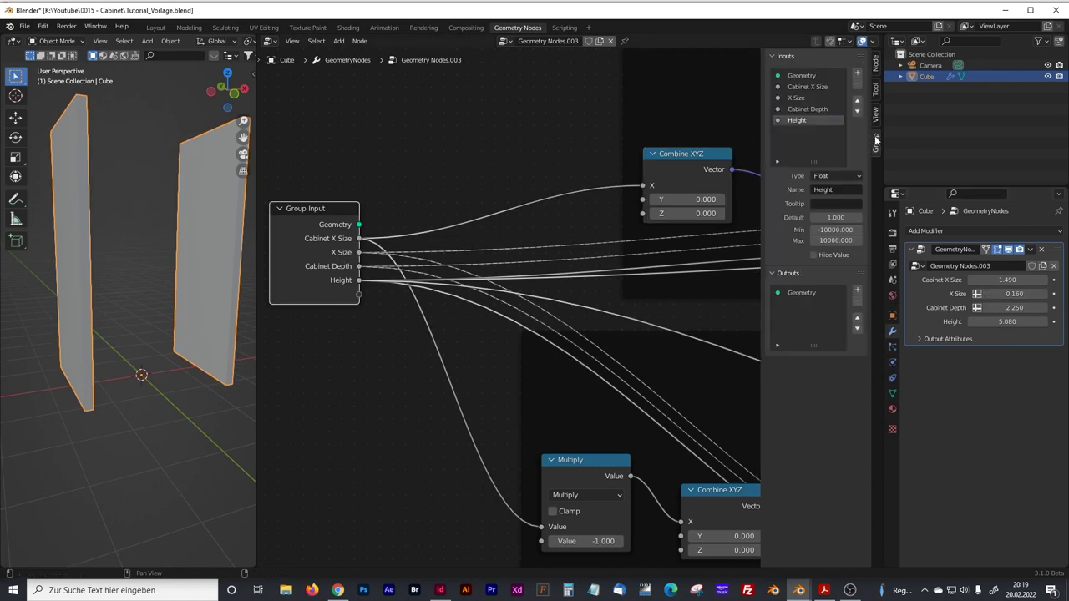
{"action": "left_click", "coordinate": [796, 97]}
{"action": "left_click", "coordinate": [826, 190]}
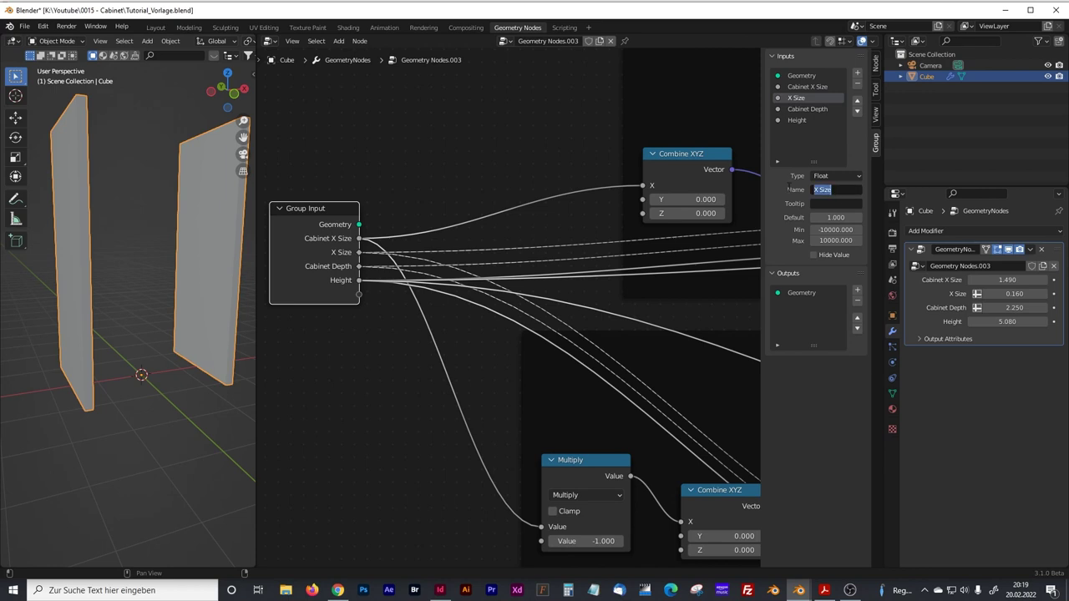
{"action": "type", "text": "Boards Thickness"}
{"action": "key", "text": "Return"}
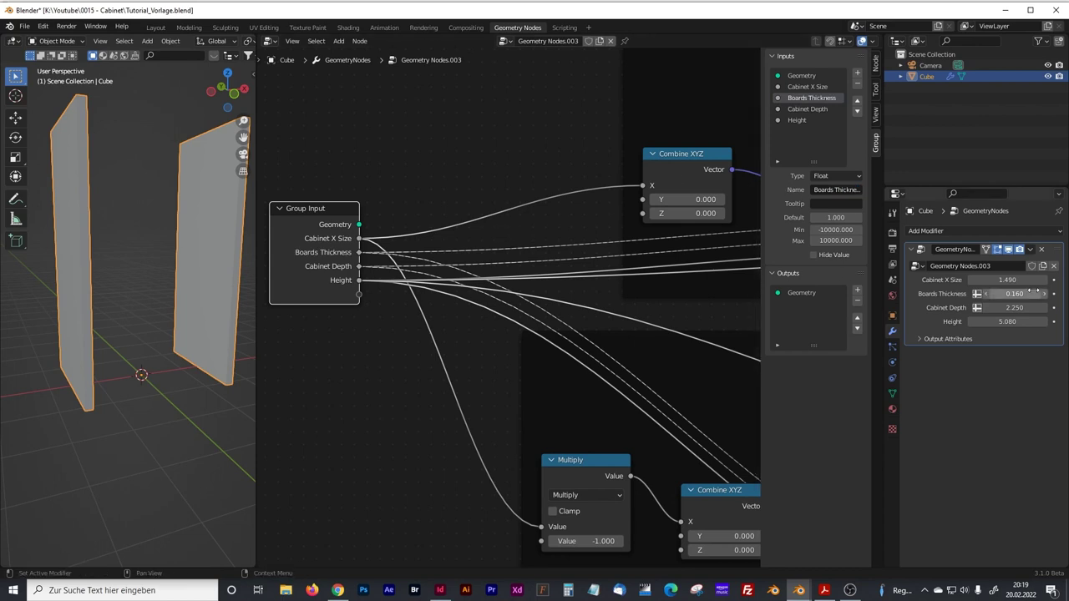
{"action": "left_click_drag", "start_coordinate": [1014, 294], "coordinate": [999, 294]}
- Move the Group Output node farther away and insert a Set Material node between Join Geometry and Group Output
{"action": "scroll", "coordinate": [598, 288], "scroll_direction": "down", "scroll_amount": 2}
{"action": "scroll", "coordinate": [626, 294], "scroll_direction": "down", "scroll_amount": 3}
{"action": "scroll", "coordinate": [655, 300], "scroll_direction": "up", "scroll_amount": 6}
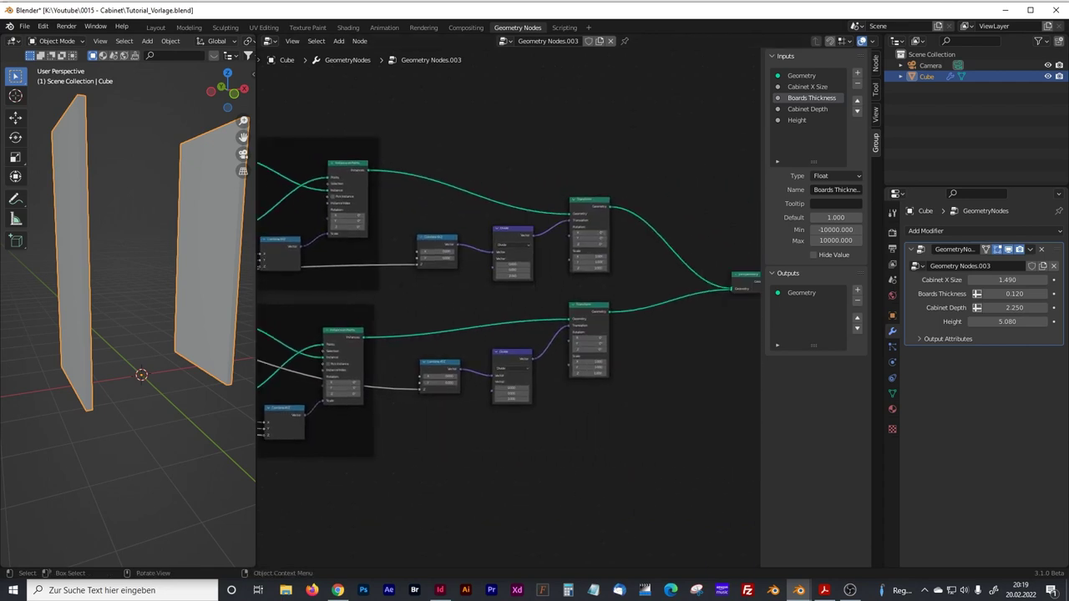
{"action": "middle_click_drag", "start_coordinate": [658, 310], "coordinate": [456, 309]}
{"action": "middle_click_drag", "start_coordinate": [562, 318], "coordinate": [520, 351]}
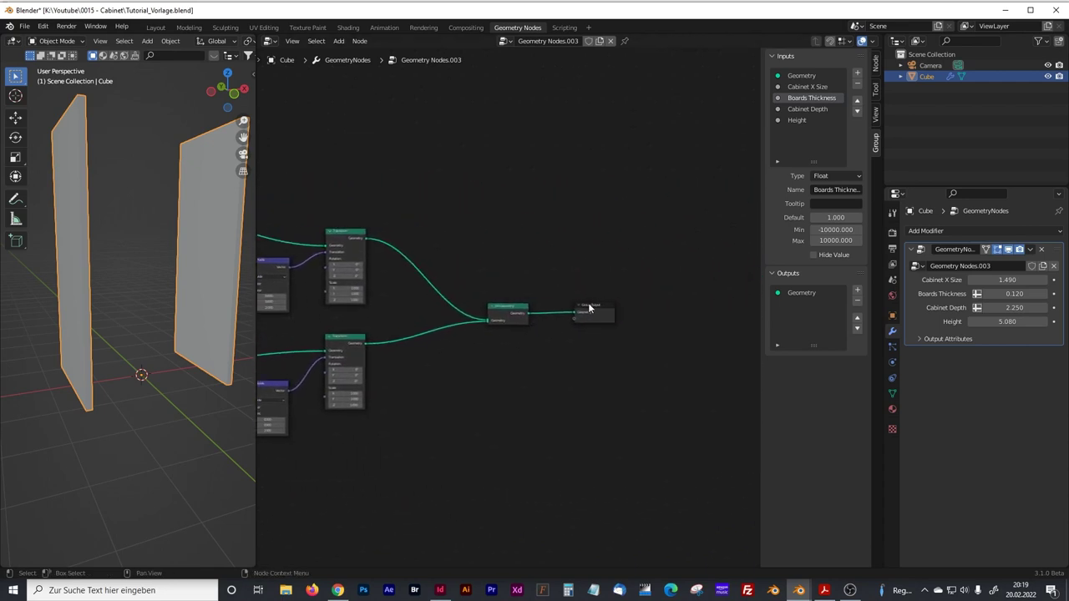
{"action": "left_click_drag", "start_coordinate": [591, 308], "coordinate": [660, 308]}
{"action": "key", "text": "shift+a"}
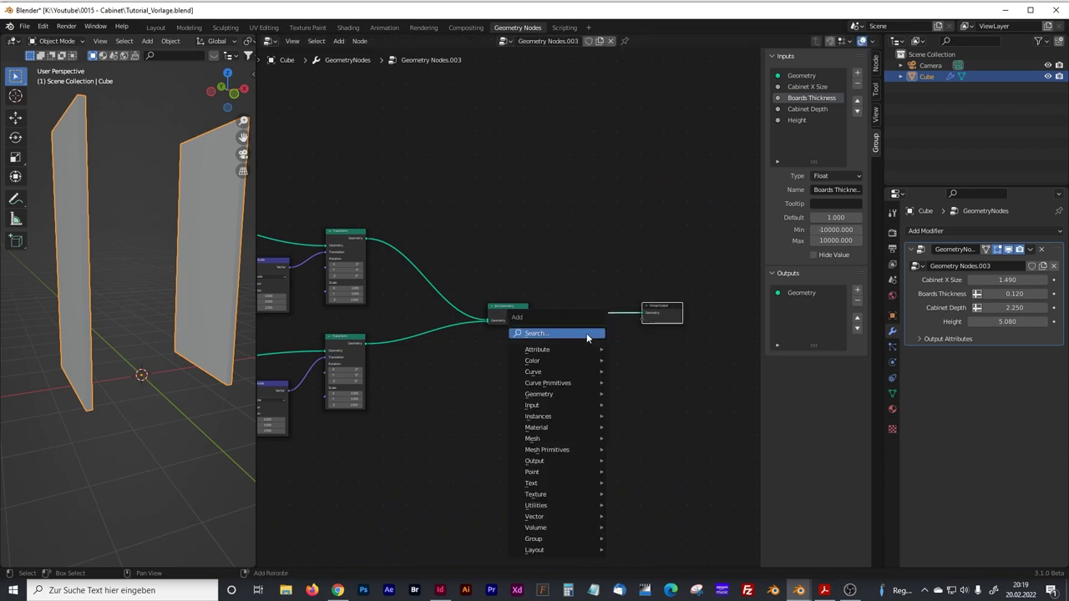
{"action": "left_click", "coordinate": [589, 332]}
{"action": "type", "text": "set"}
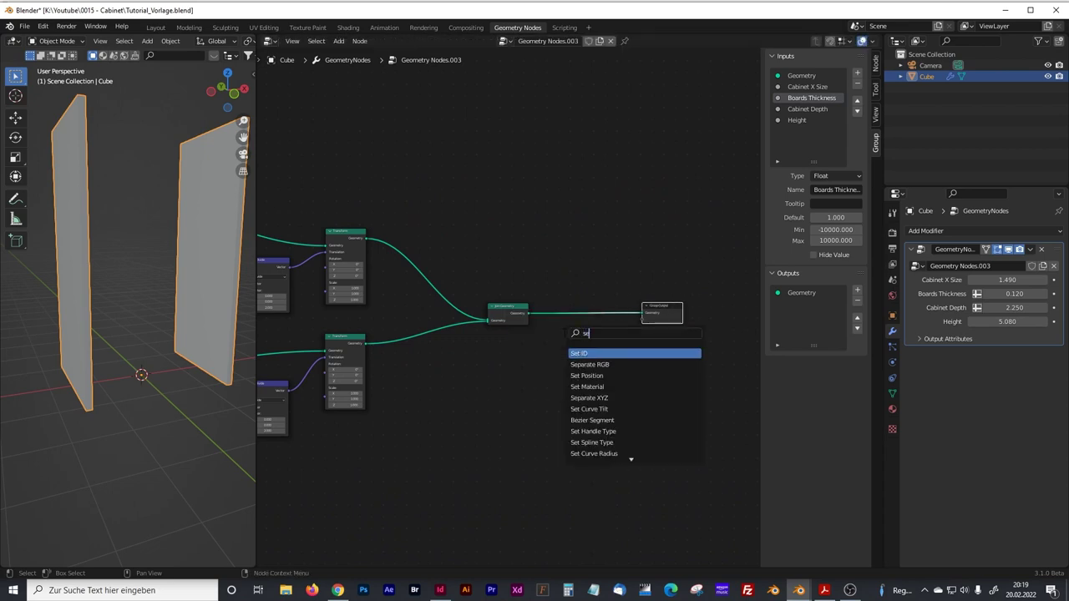
{"action": "left_click", "coordinate": [587, 376]}
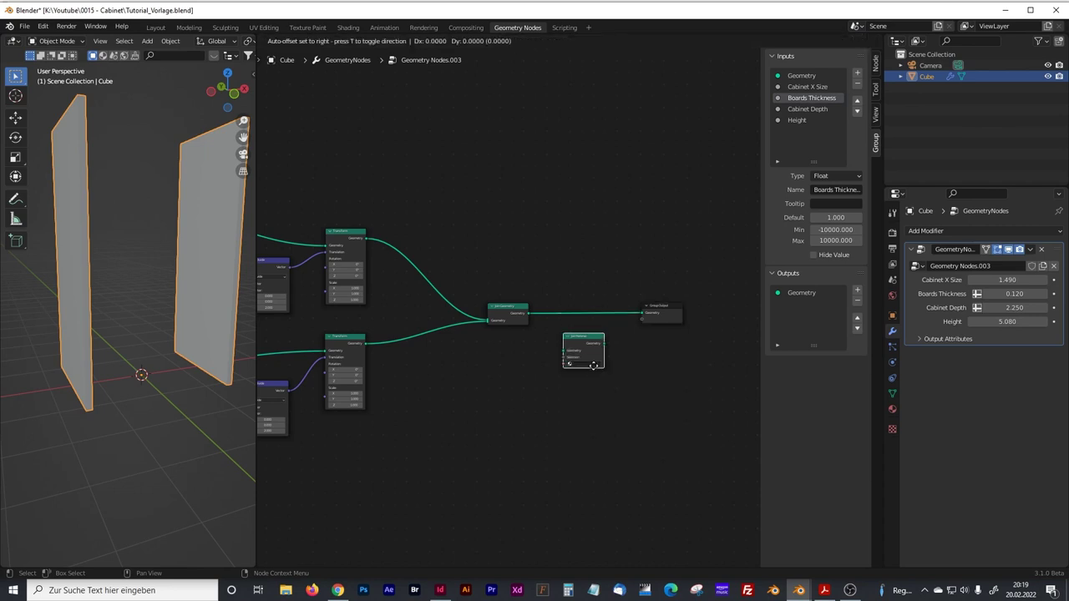
{"action": "left_click", "coordinate": [574, 337]}
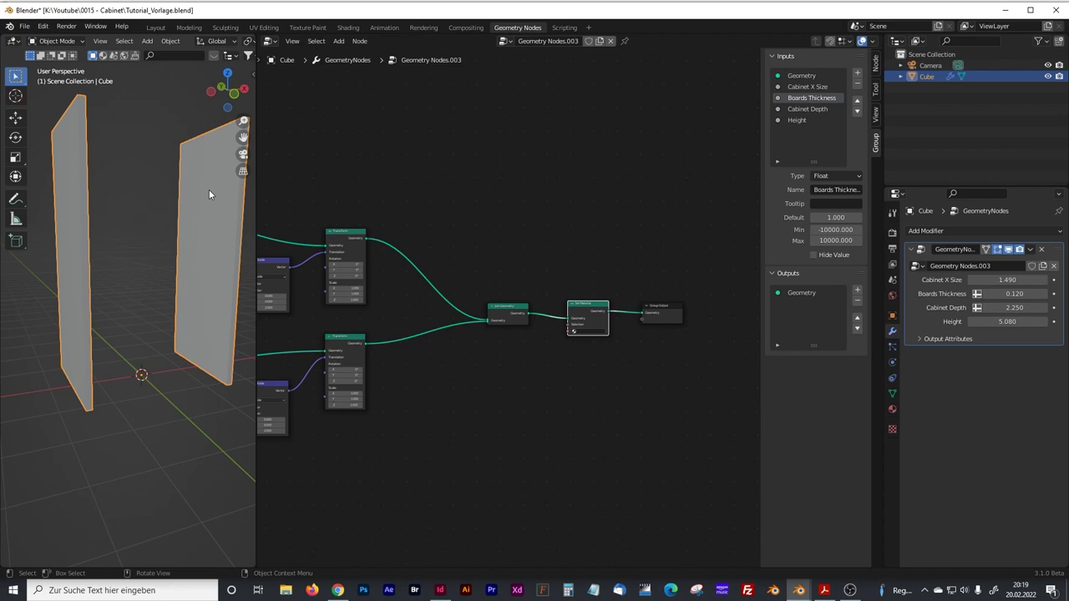
- Enclose both boards' Transform nodes and their Combine XYZ and Divide nodes in one shared frame
{"action": "scroll", "coordinate": [589, 339], "scroll_direction": "up", "scroll_amount": 3}
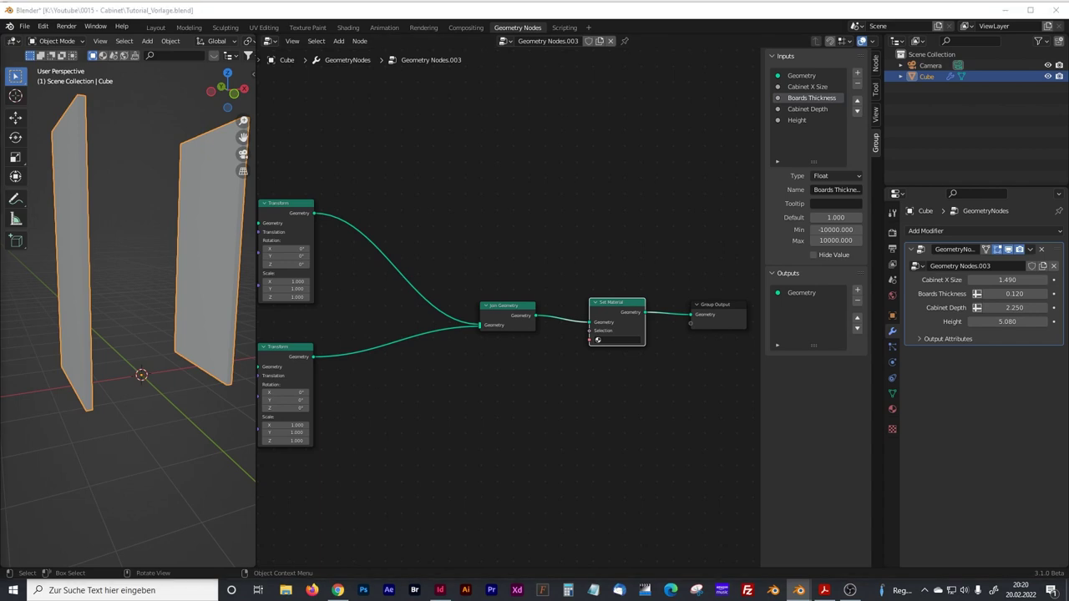
{"action": "middle_click_drag", "start_coordinate": [428, 451], "coordinate": [592, 322]}
{"action": "middle_click_drag", "start_coordinate": [466, 411], "coordinate": [666, 367]}
{"action": "middle_click_drag", "start_coordinate": [605, 343], "coordinate": [536, 483], "text": "shift"}
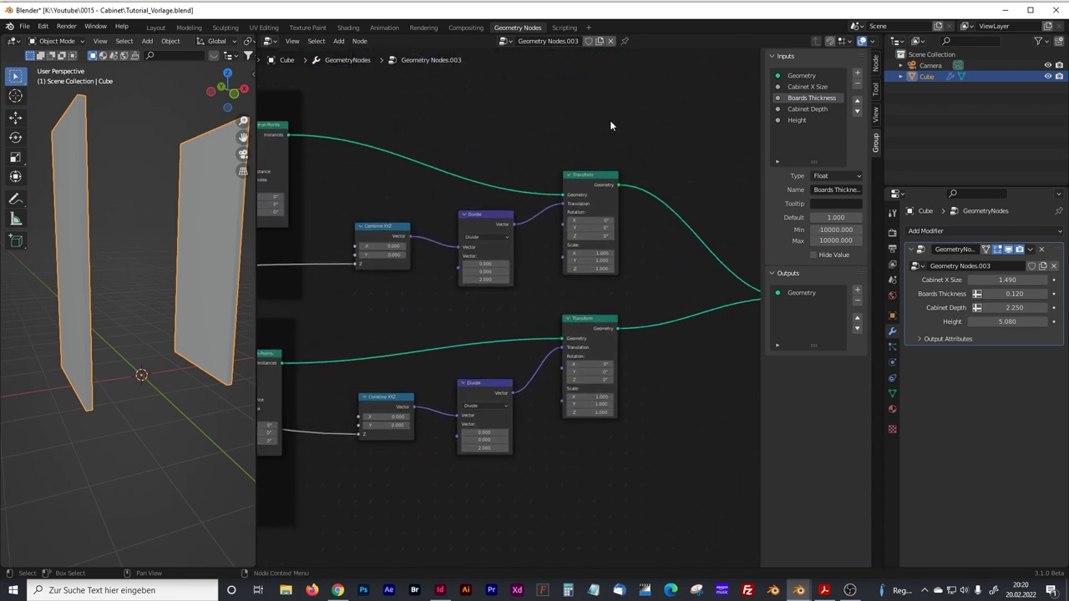
{"action": "left_click_drag", "start_coordinate": [638, 152], "coordinate": [338, 493]}
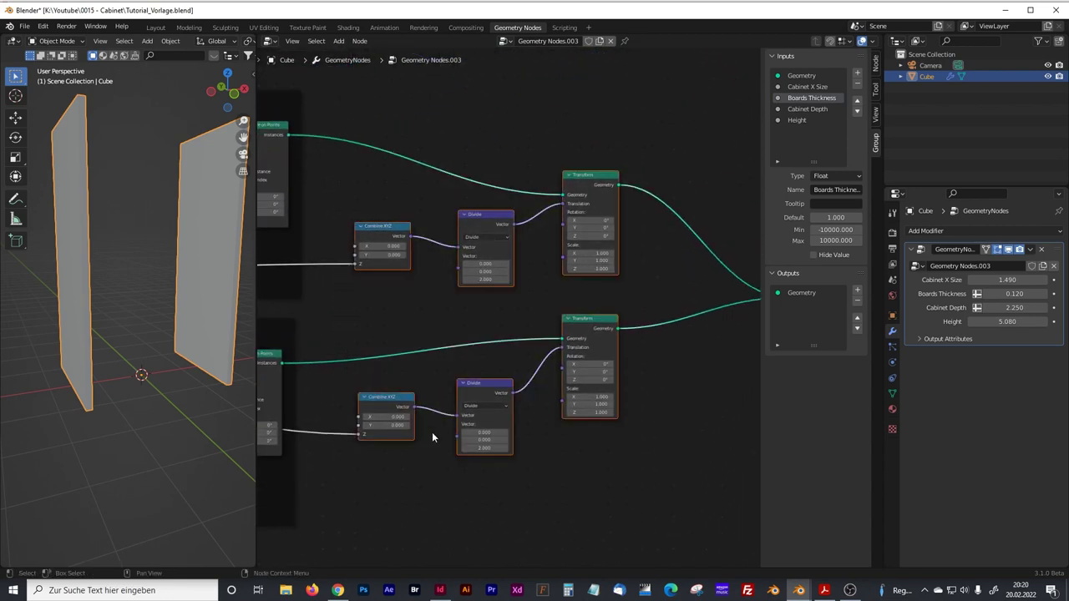
{"action": "key", "text": "ctrl+j"}
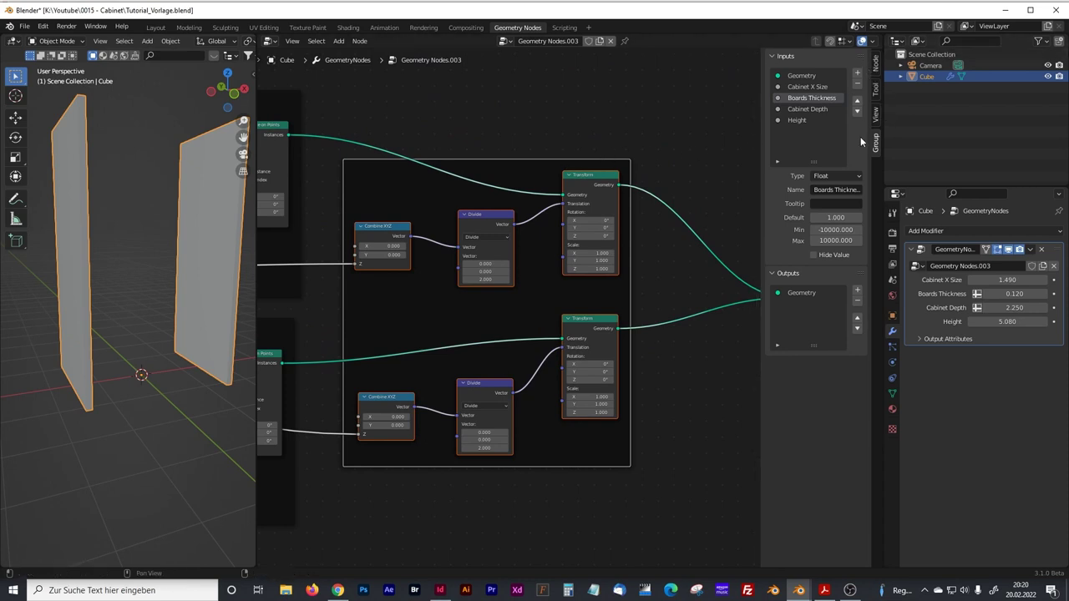
- Label the new frame "Set to Zero Z Axis"
{"action": "left_click", "coordinate": [875, 65]}
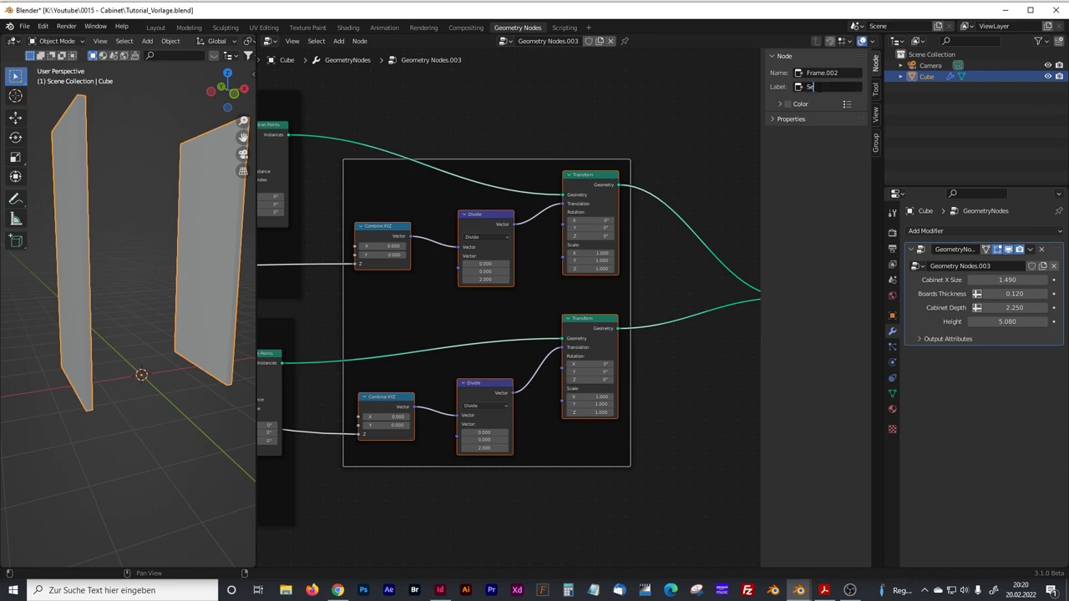
{"action": "type", "text": "Set to Zero Z Axis"}
{"action": "key", "text": "Return"}
{"action": "scroll", "coordinate": [446, 232], "scroll_direction": "down", "scroll_amount": 1}
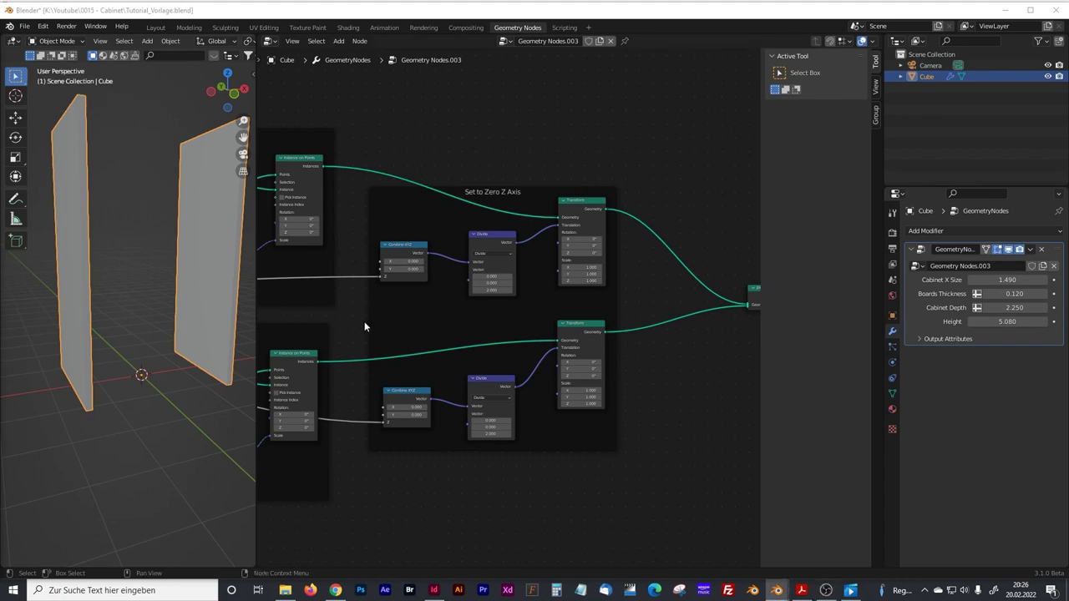
- Add a Mesh Line node in the empty space below the Cabinet Board left frame
{"action": "middle_click_drag", "start_coordinate": [376, 339], "coordinate": [454, 286]}
{"action": "middle_click_drag", "start_coordinate": [384, 370], "coordinate": [503, 293]}
{"action": "middle_click_drag", "start_coordinate": [420, 404], "coordinate": [523, 320]}
{"action": "scroll", "coordinate": [464, 376], "scroll_direction": "up", "scroll_amount": 3}
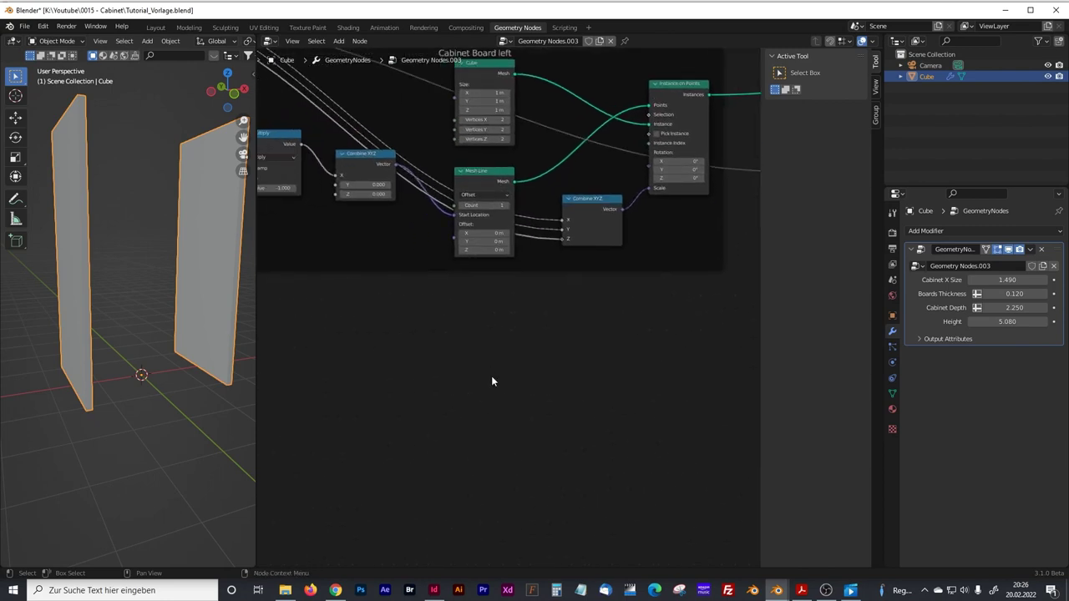
{"action": "key", "text": "shift+a"}
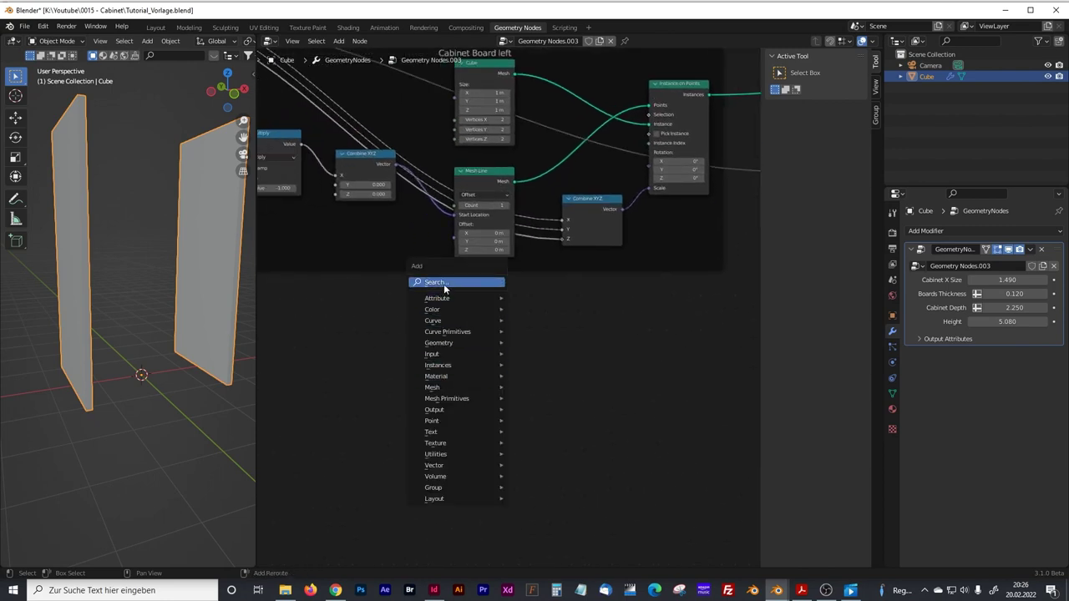
{"action": "left_click", "coordinate": [446, 289]}
{"action": "type", "text": "mes"}
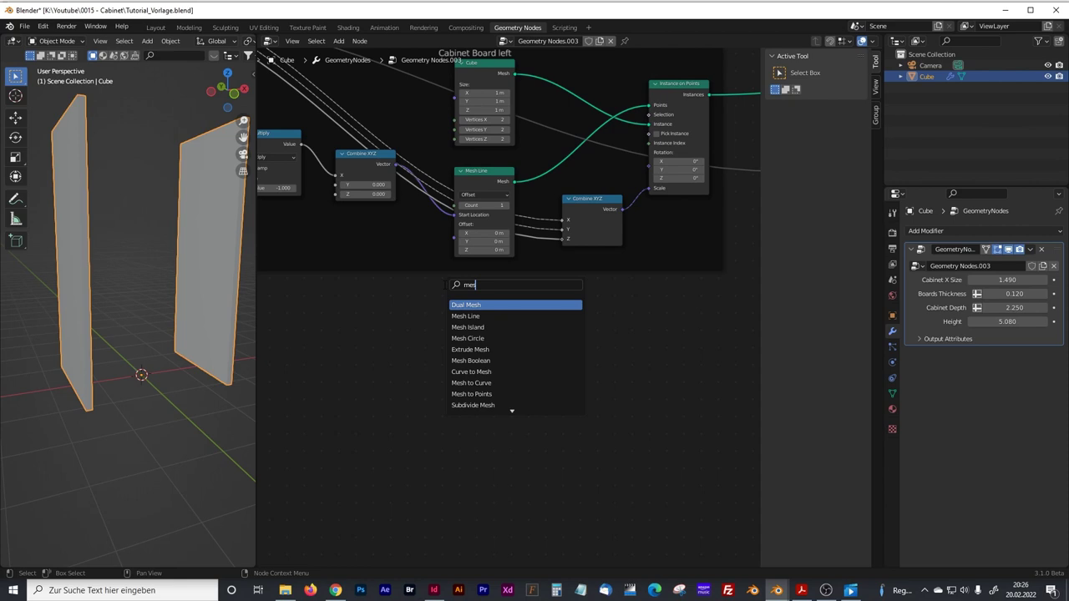
{"action": "left_click", "coordinate": [465, 315]}
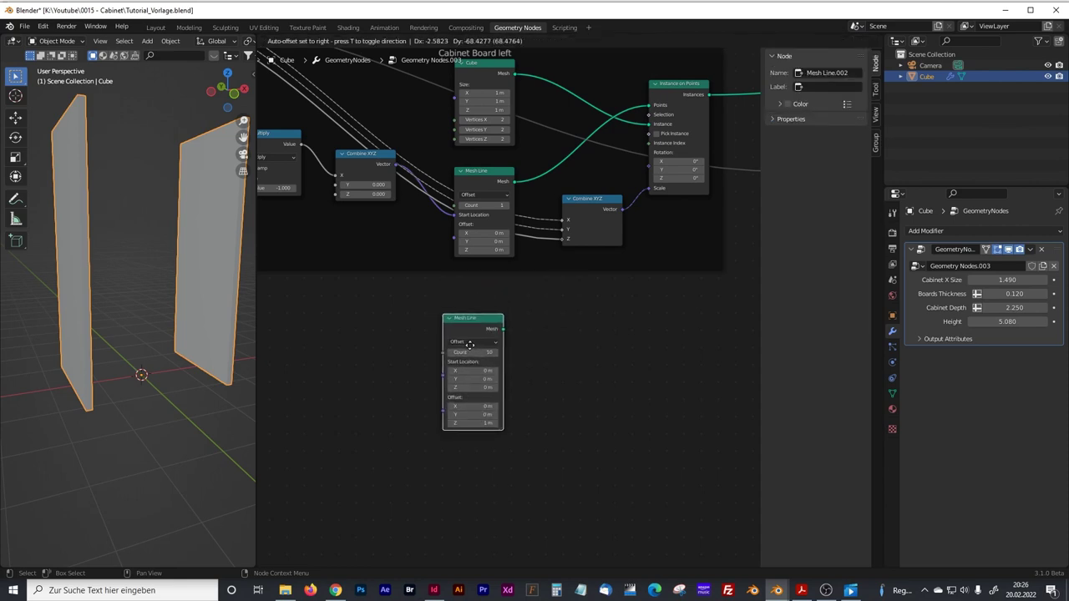
{"action": "left_click", "coordinate": [555, 369]}
- Add an Instance on Points node to the right of the new Mesh Line
{"action": "middle_click_drag", "start_coordinate": [556, 370], "coordinate": [427, 366]}
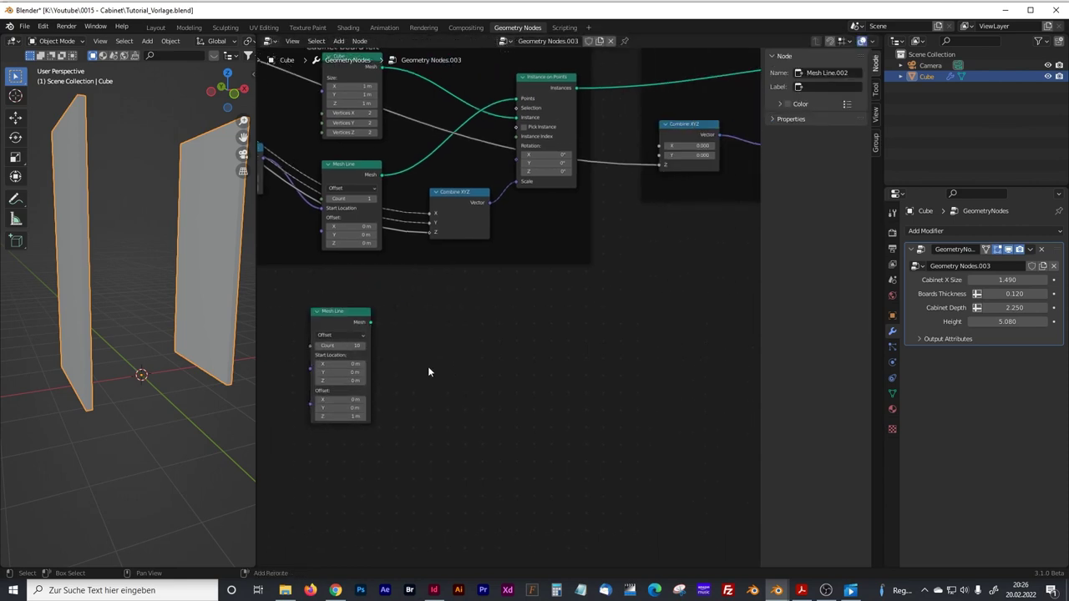
{"action": "key", "text": "shift+a"}
{"action": "mouse_move", "coordinate": [426, 363]}
{"action": "left_click", "coordinate": [402, 347]}
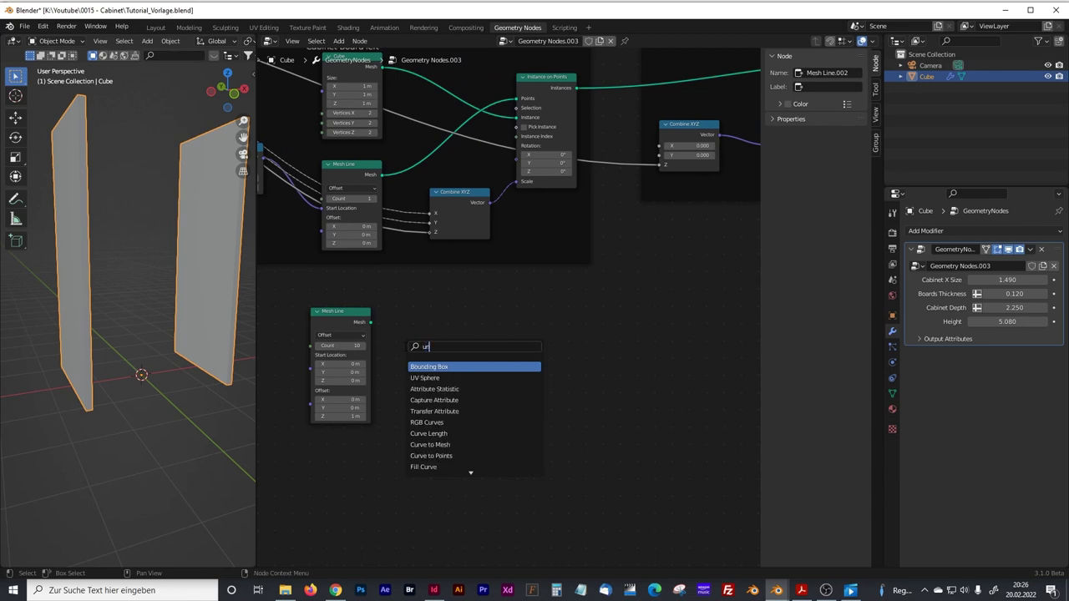
{"action": "type", "text": "instan"}
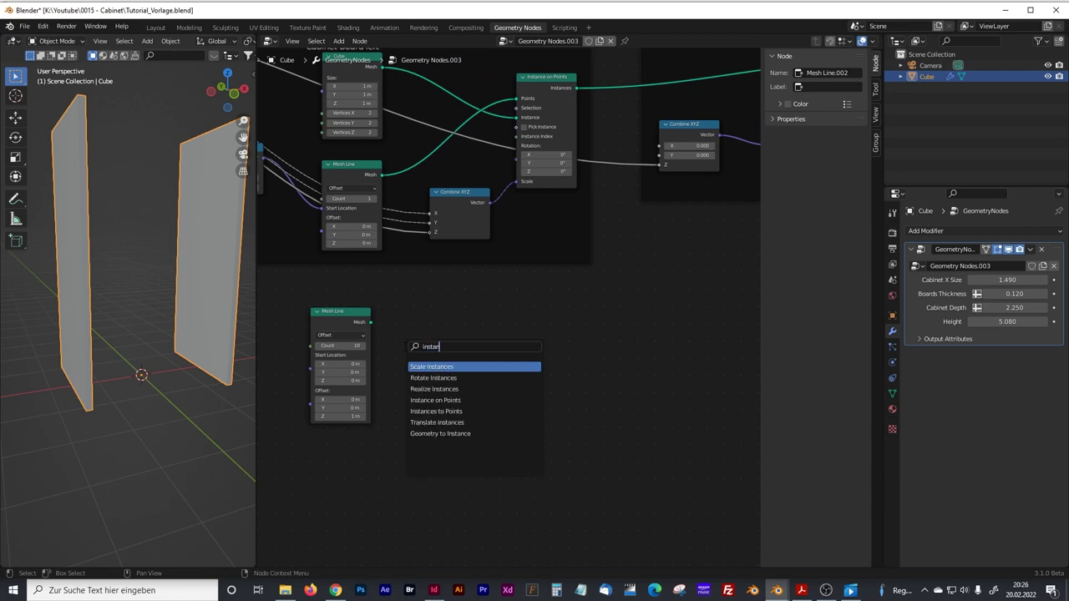
{"action": "left_click", "coordinate": [447, 400]}
{"action": "left_click", "coordinate": [522, 383]}
- Add a Cube mesh node below the new Mesh Line node
{"action": "middle_click_drag", "start_coordinate": [428, 442], "coordinate": [525, 388], "text": "shift"}
{"action": "left_click", "coordinate": [440, 422]}
{"action": "key", "text": "shift+a"}
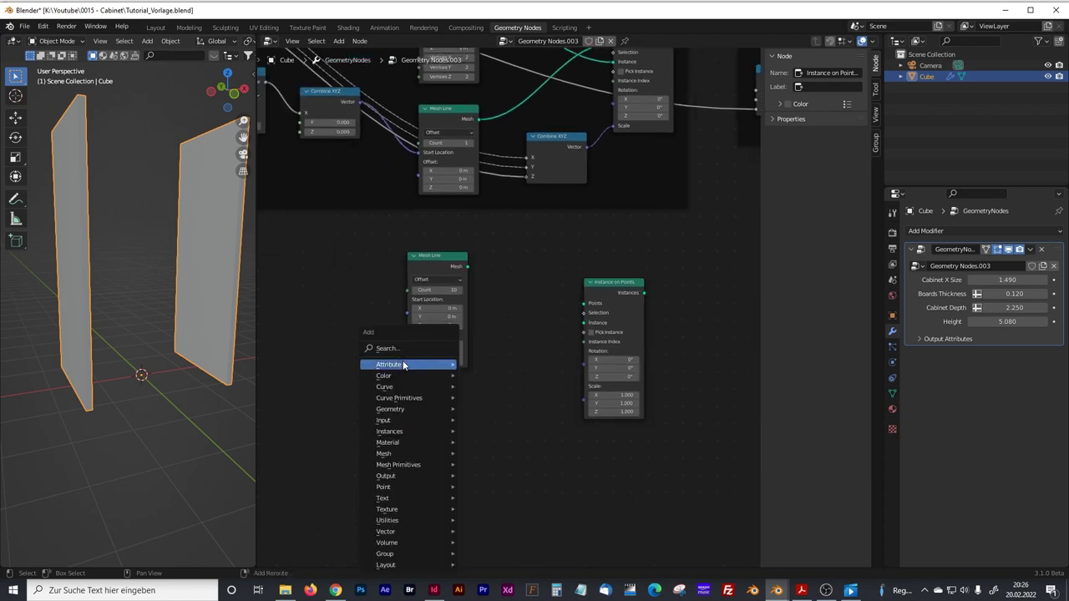
{"action": "left_click", "coordinate": [404, 347]}
{"action": "type", "text": "cube"}
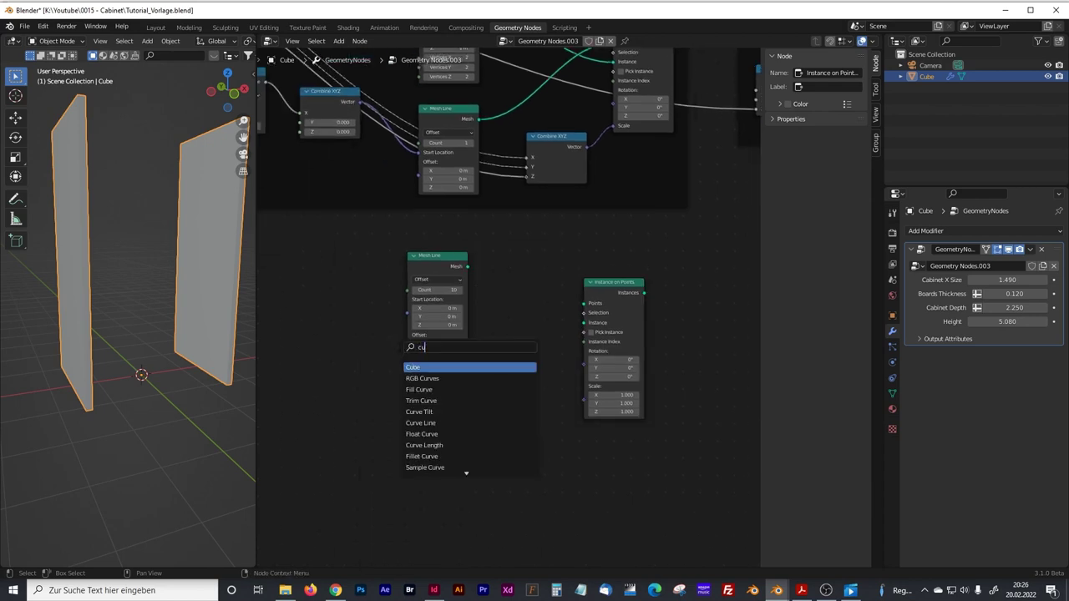
{"action": "left_click", "coordinate": [415, 369]}
{"action": "left_click", "coordinate": [471, 396]}
{"action": "middle_click_drag", "start_coordinate": [488, 359], "coordinate": [481, 360]}
- Connect the new Mesh Line to Points and the Cube mesh to Instance on the new Instance on Points node
{"action": "left_click_drag", "start_coordinate": [444, 263], "coordinate": [561, 299]}
{"action": "left_click_drag", "start_coordinate": [429, 395], "coordinate": [424, 389]}
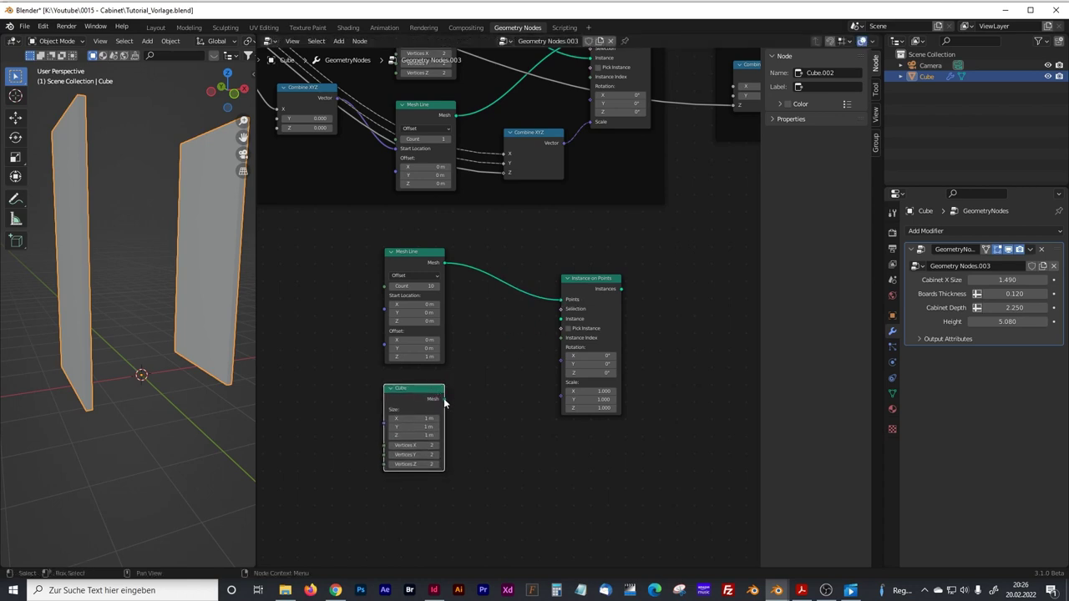
{"action": "left_click_drag", "start_coordinate": [444, 399], "coordinate": [557, 324]}
- Expose the new Mesh Line's Count as an additional Group Input socket
{"action": "middle_click_drag", "start_coordinate": [351, 292], "coordinate": [470, 327]}
{"action": "left_click_drag", "start_coordinate": [496, 270], "coordinate": [493, 273]}
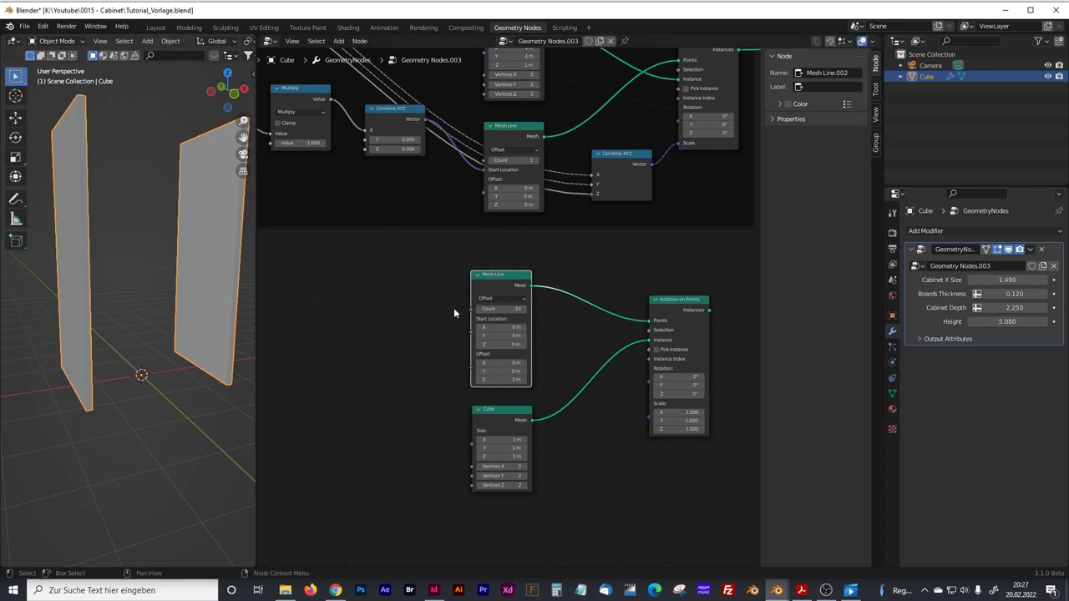
{"action": "left_click_drag", "start_coordinate": [470, 308], "coordinate": [572, 222]}
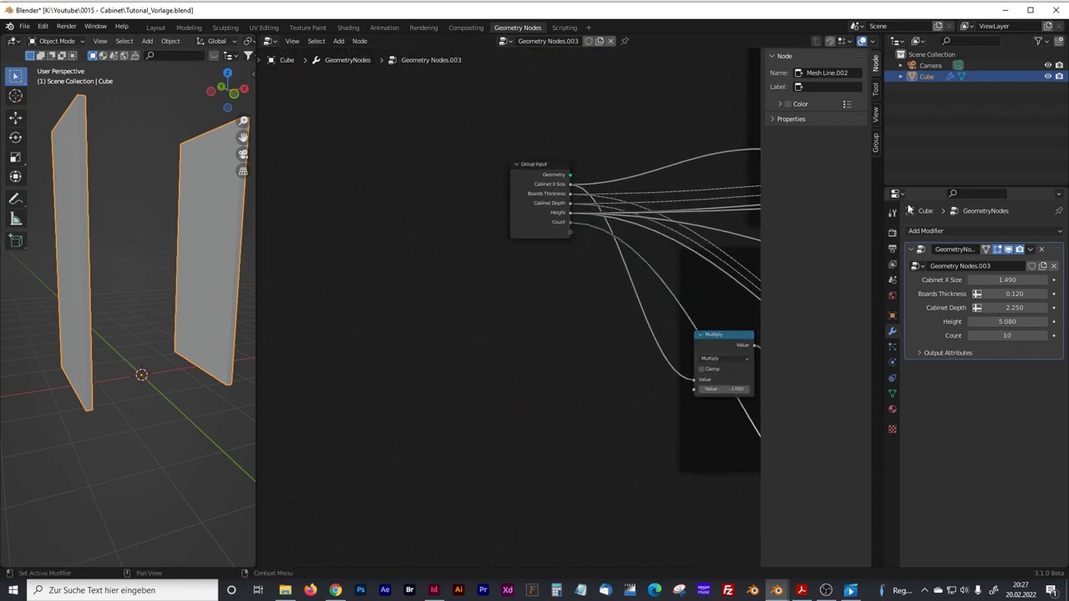
- Rename the Count group input to "Number Dividing Boards"
{"action": "left_click", "coordinate": [876, 115]}
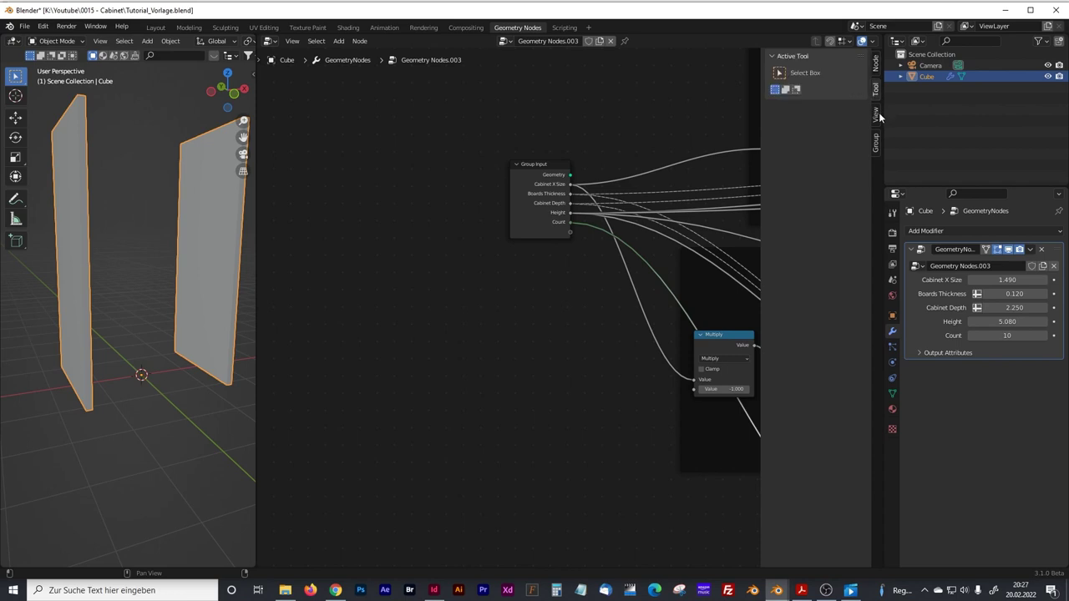
{"action": "left_click", "coordinate": [879, 138]}
{"action": "left_click", "coordinate": [795, 131]}
{"action": "left_click", "coordinate": [825, 190]}
{"action": "type", "text": "Number D"}
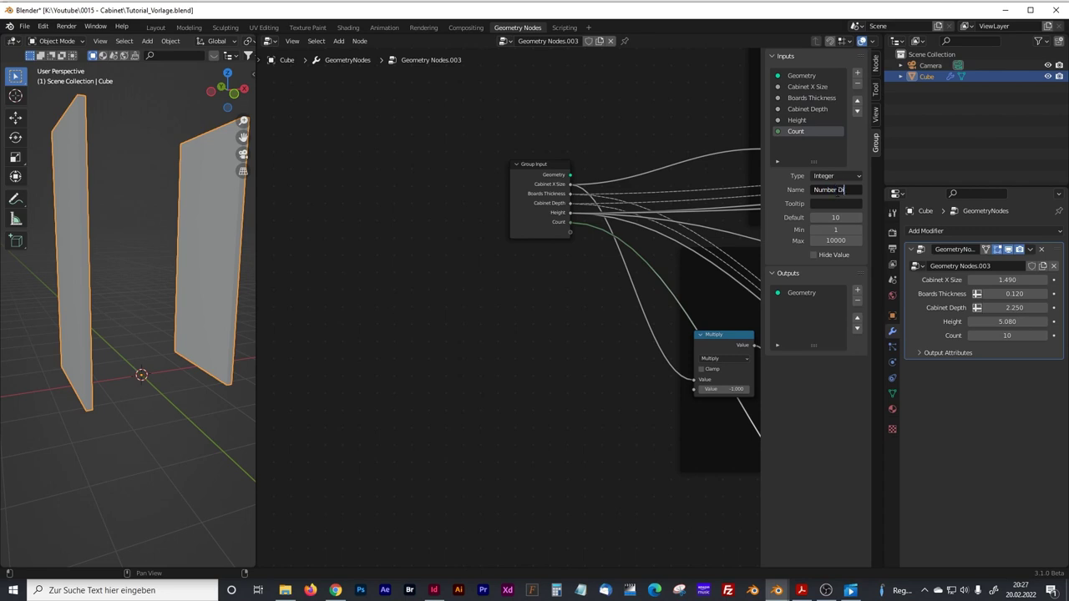
{"action": "type", "text": "ividing"}
{"action": "type", "text": " Boards"}
{"action": "key", "text": "Return"}
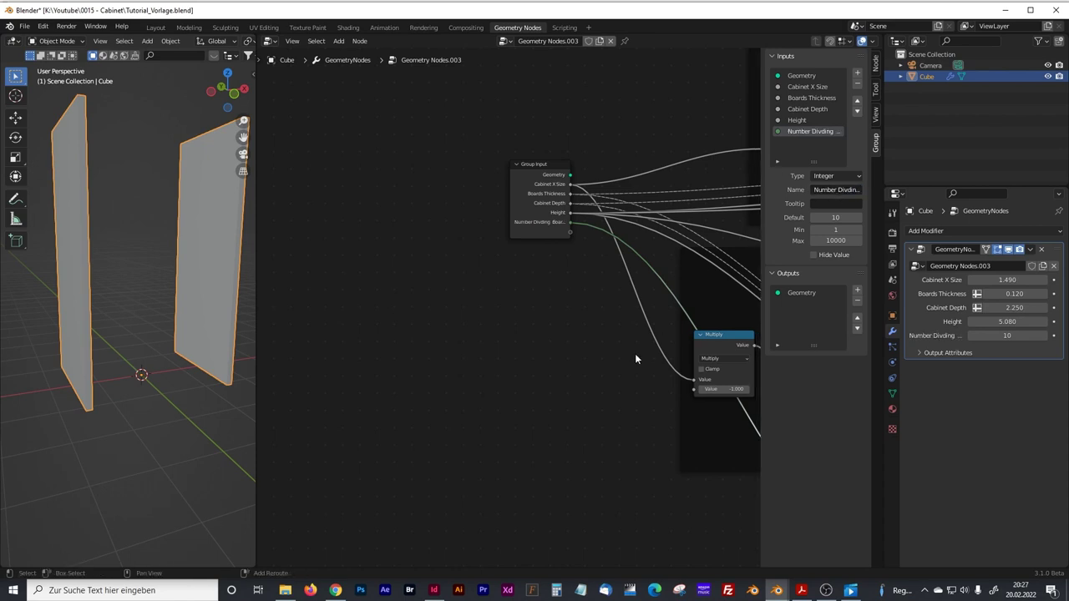
- Add a Join Geometry node in the empty space below the Set to Zero Z Axis frame
{"action": "middle_click_drag", "start_coordinate": [635, 353], "coordinate": [349, 292]}
{"action": "middle_click_drag", "start_coordinate": [628, 442], "coordinate": [395, 232]}
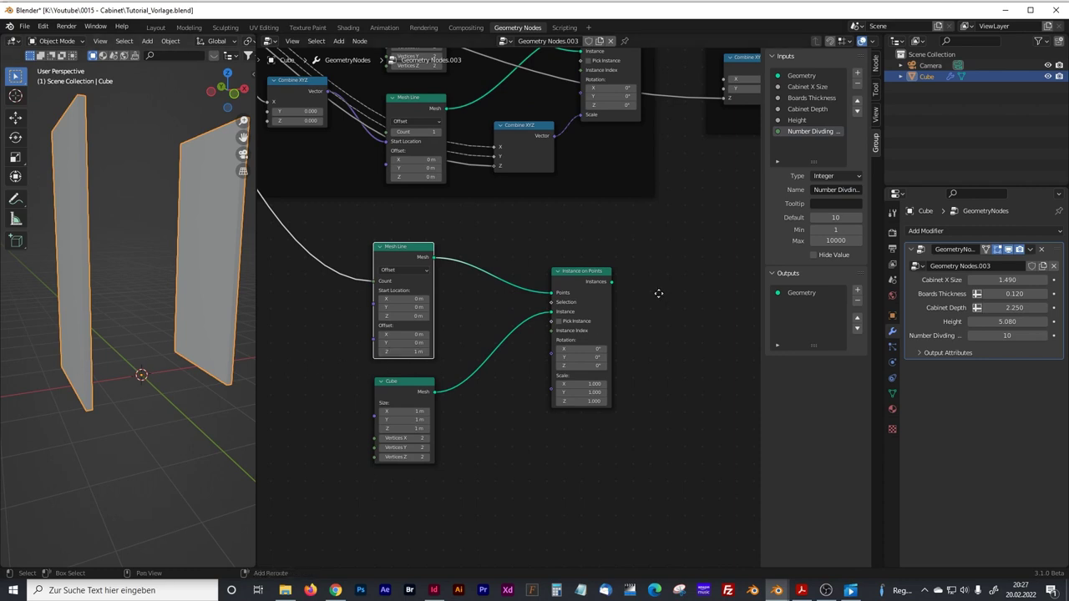
{"action": "middle_click_drag", "start_coordinate": [708, 264], "coordinate": [429, 340], "text": "shift"}
{"action": "scroll", "coordinate": [491, 327], "scroll_direction": "down", "scroll_amount": 7}
{"action": "middle_click_drag", "start_coordinate": [592, 325], "coordinate": [452, 353], "text": "shift"}
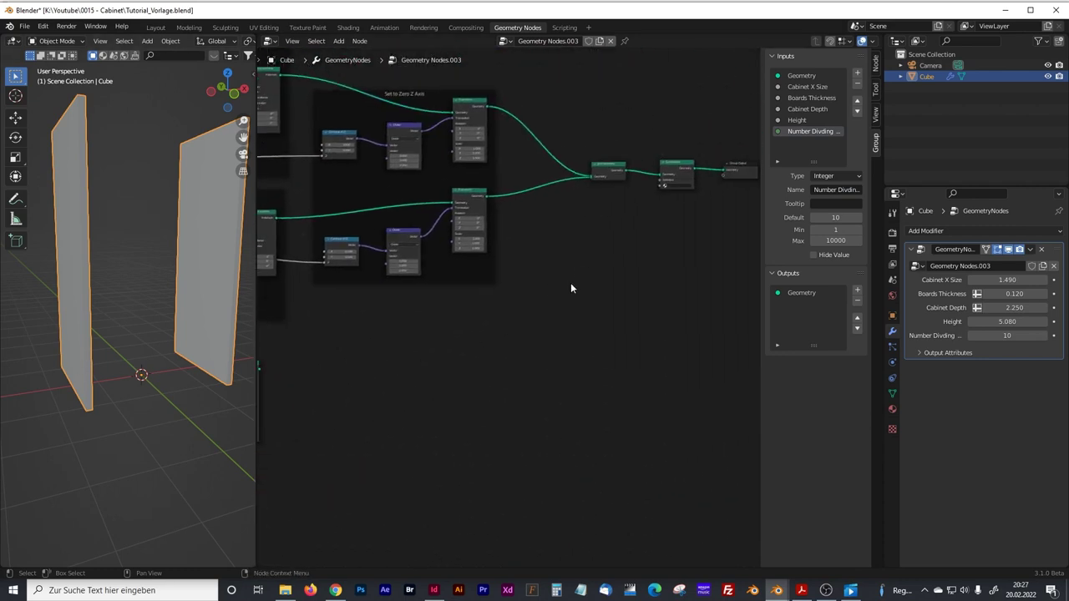
{"action": "key", "text": "shift+a"}
{"action": "left_click", "coordinate": [542, 297]}
{"action": "type", "text": "join"}
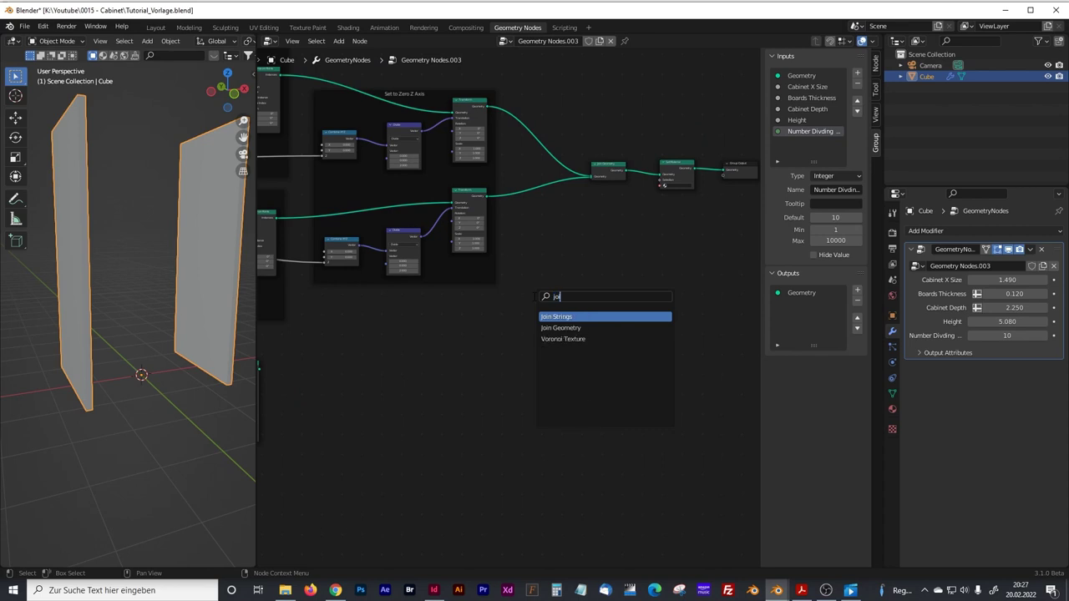
{"action": "key", "text": "Return"}
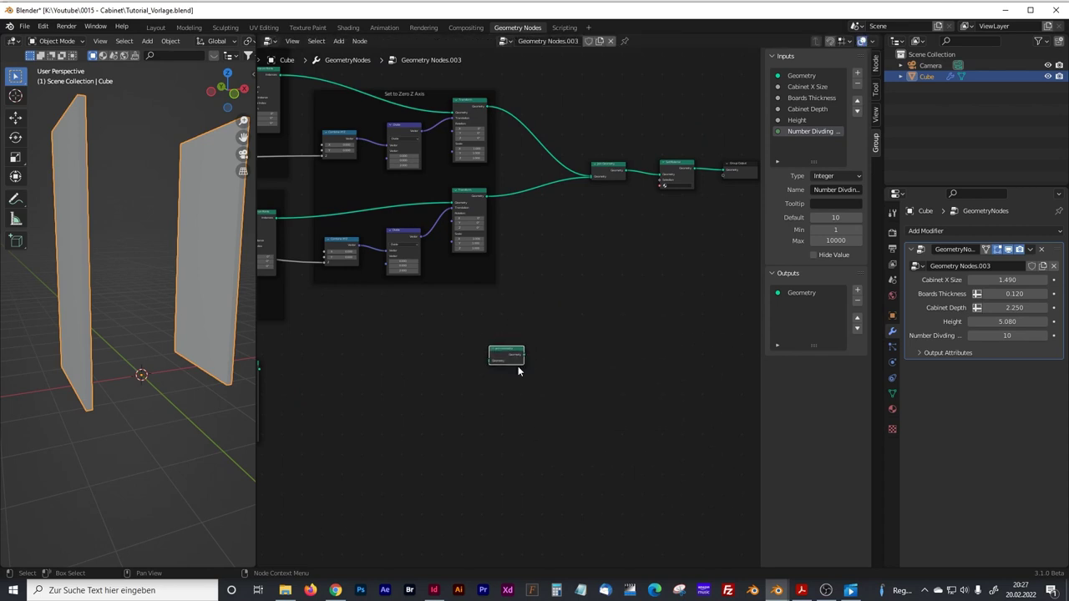
{"action": "left_click", "coordinate": [518, 366]}
- Route the new boards' Instances output through the added Join Geometry into the main Join Geometry node
{"action": "scroll", "coordinate": [483, 348], "scroll_direction": "left", "scroll_amount": 5, "text": "ctrl"}
{"action": "left_click_drag", "start_coordinate": [385, 349], "coordinate": [619, 343]}
{"action": "middle_click_drag", "start_coordinate": [651, 342], "coordinate": [476, 369]}
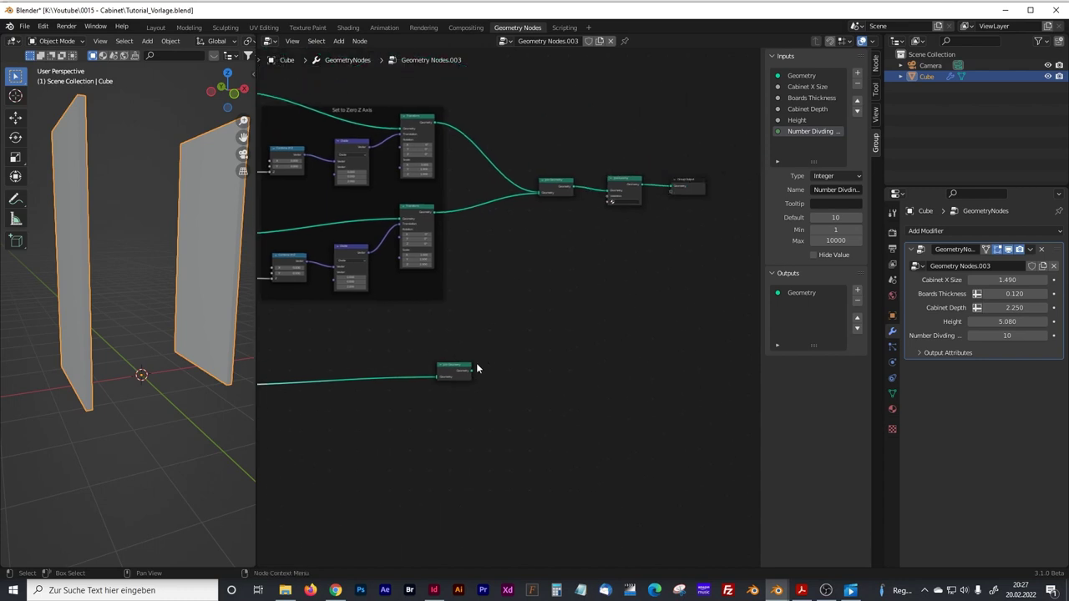
{"action": "left_click_drag", "start_coordinate": [471, 368], "coordinate": [539, 192]}
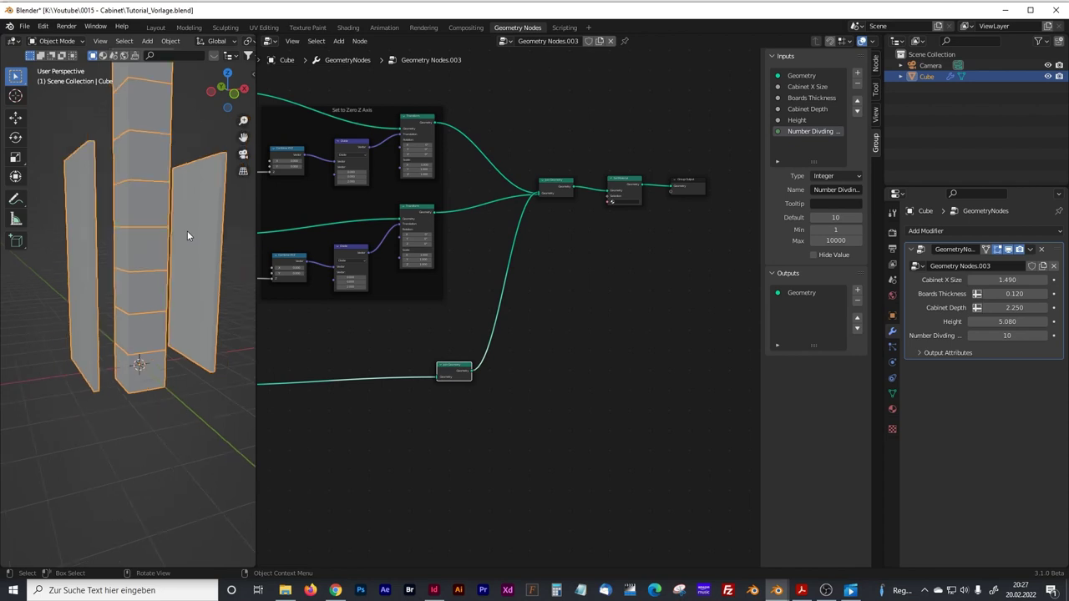
- Set the number of dividing boards to 5 in the Geometry Nodes modifier
{"action": "middle_click_drag", "start_coordinate": [451, 317], "coordinate": [801, 259]}
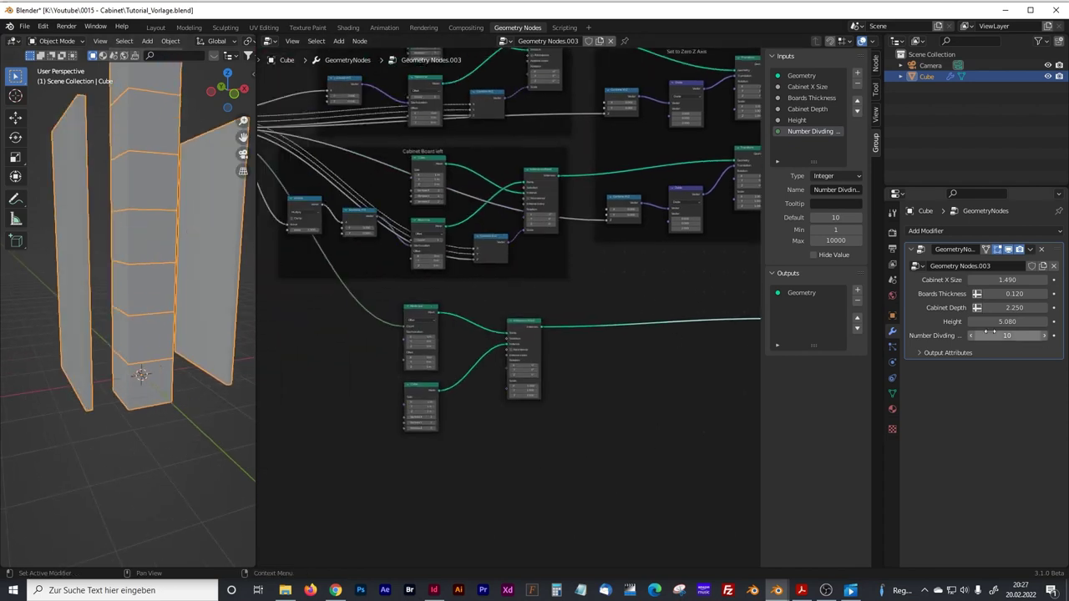
{"action": "middle_click_drag", "start_coordinate": [314, 238], "coordinate": [329, 254]}
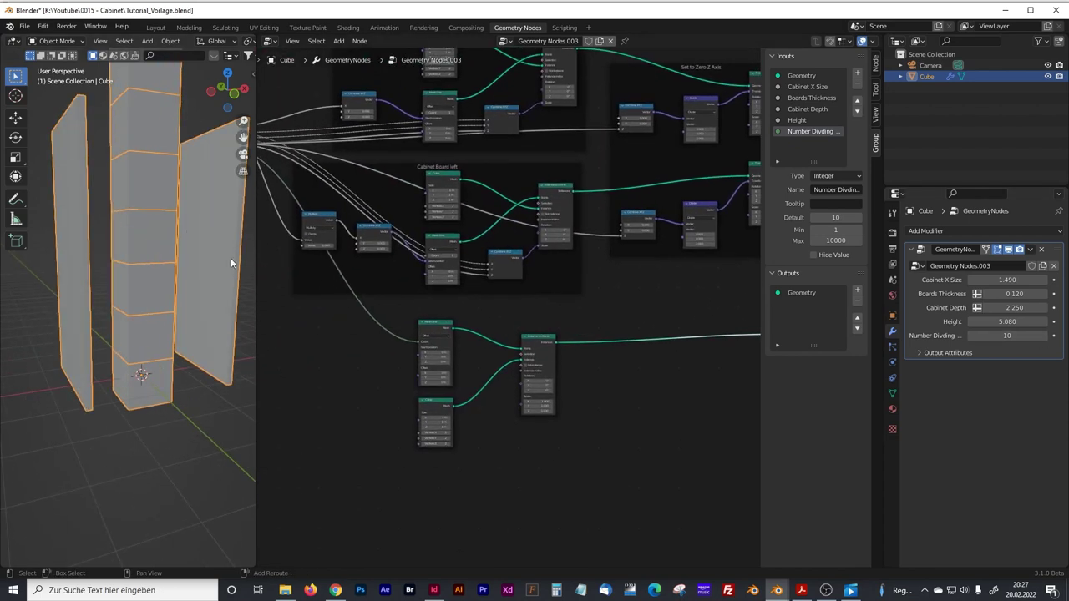
{"action": "left_click", "coordinate": [971, 335]}
{"action": "left_click", "coordinate": [971, 335]}
{"action": "left_click", "coordinate": [971, 335]}
{"action": "left_click", "coordinate": [971, 334]}
{"action": "left_click", "coordinate": [971, 335]}
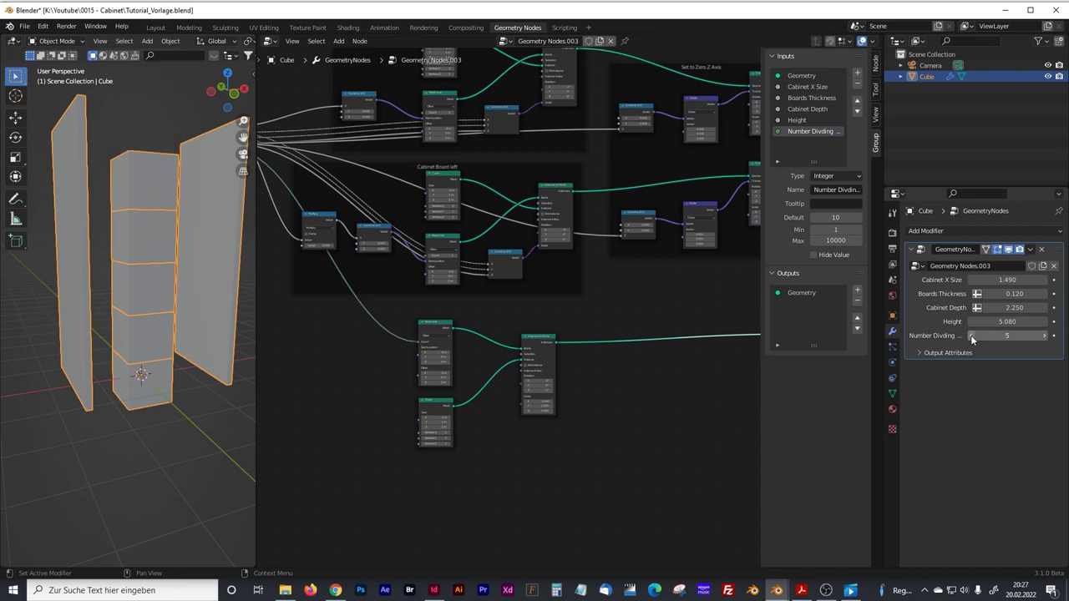
{"action": "left_click", "coordinate": [971, 335]}
{"action": "left_click", "coordinate": [970, 336]}
{"action": "left_click", "coordinate": [1044, 337]}
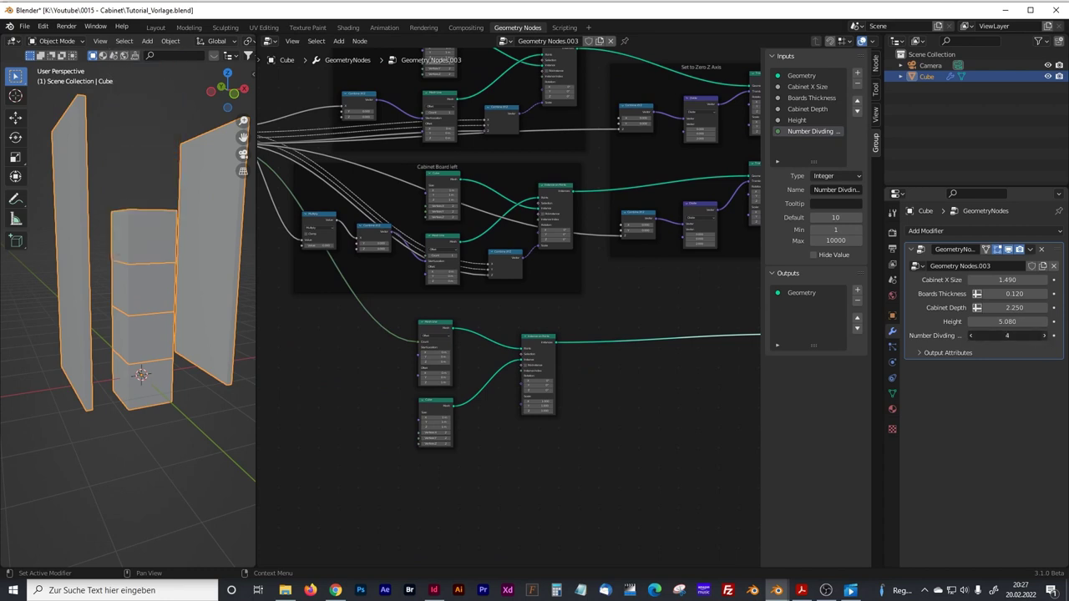
{"action": "left_click", "coordinate": [1044, 336]}
- Deselect the cabinet and examine where the cube stack sits relative to the floor in front view
{"action": "scroll", "coordinate": [479, 322], "scroll_direction": "up", "scroll_amount": 4}
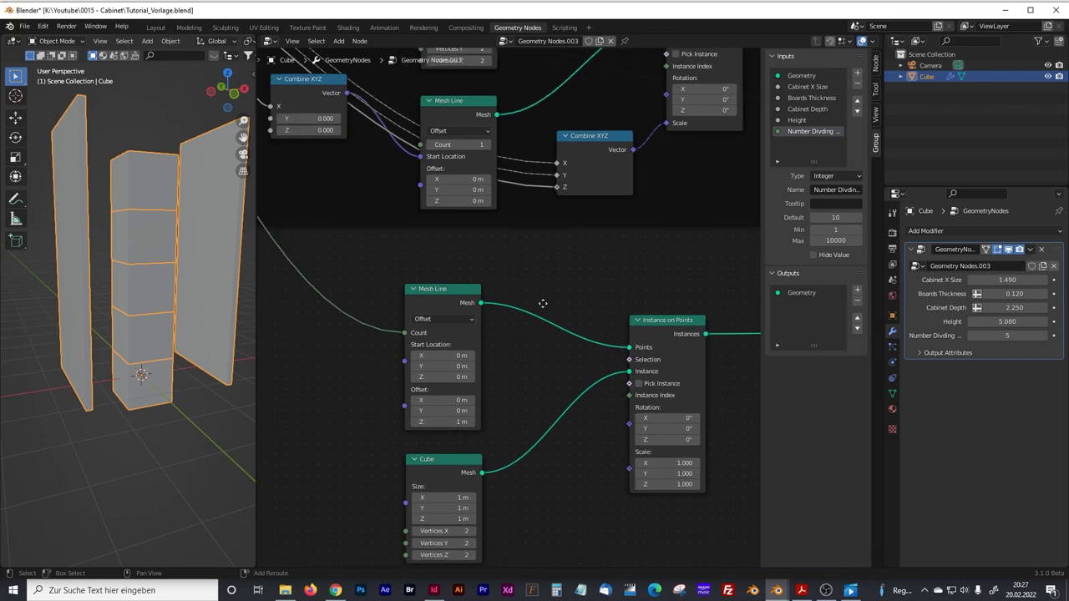
{"action": "middle_click_drag", "start_coordinate": [460, 347], "coordinate": [500, 257]}
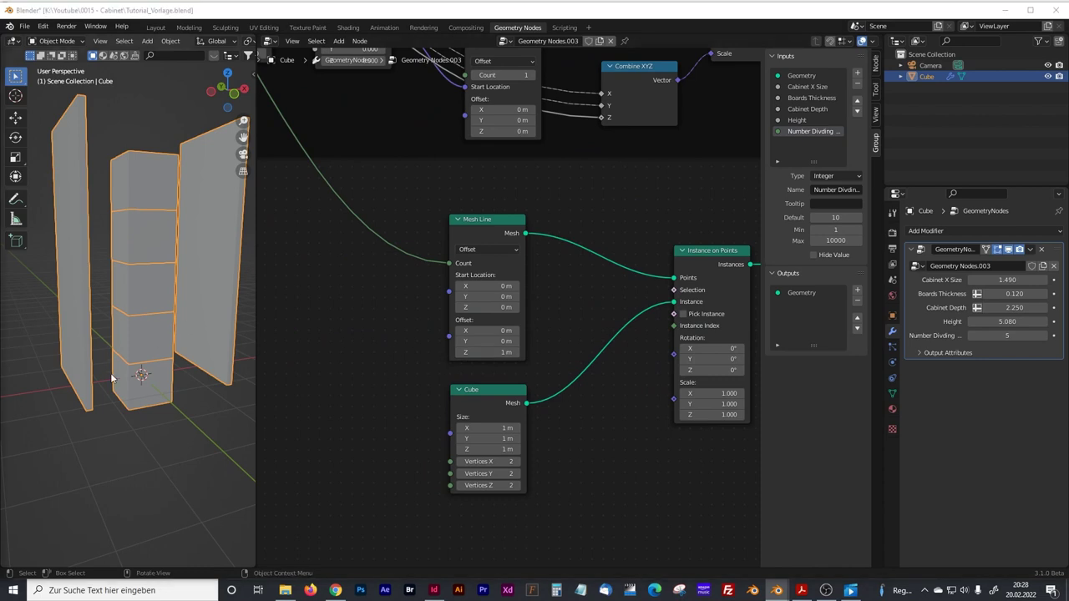
{"action": "left_click", "coordinate": [114, 419]}
{"action": "key", "text": "KP_1"}
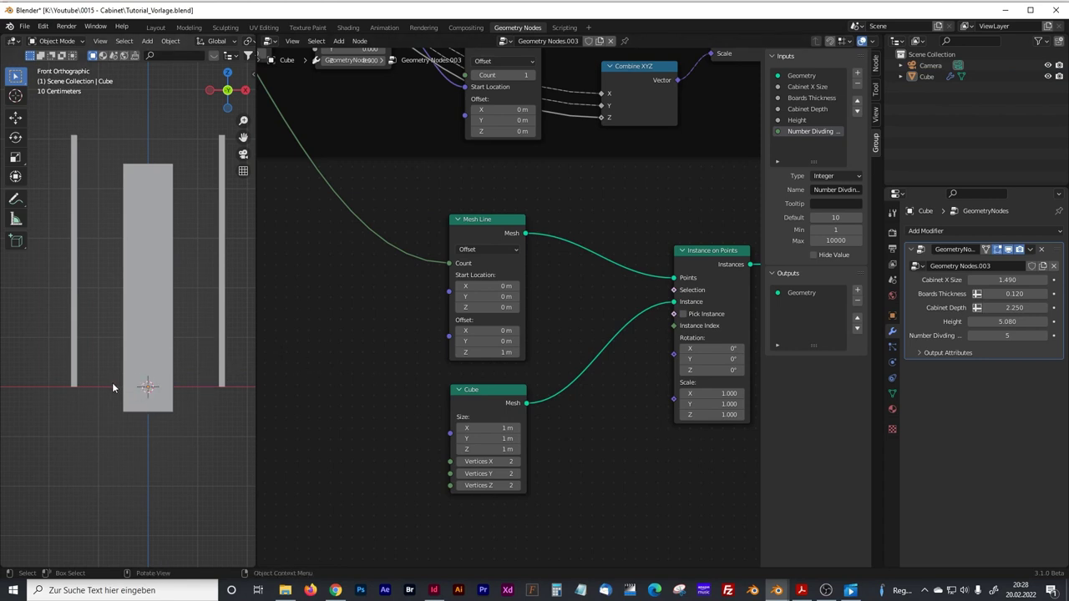
- Add a Math node in the empty space to the left of the dividing boards' Mesh Line
{"action": "middle_click_drag", "start_coordinate": [290, 350], "coordinate": [461, 376]}
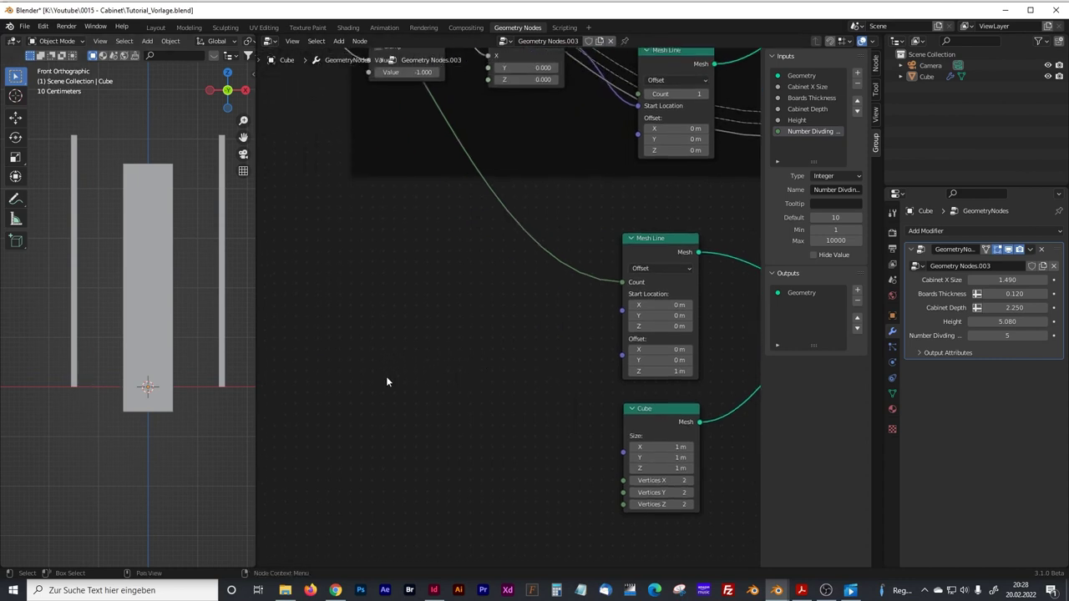
{"action": "key", "text": "shift+a"}
{"action": "left_click", "coordinate": [352, 346]}
{"action": "type", "text": "math"}
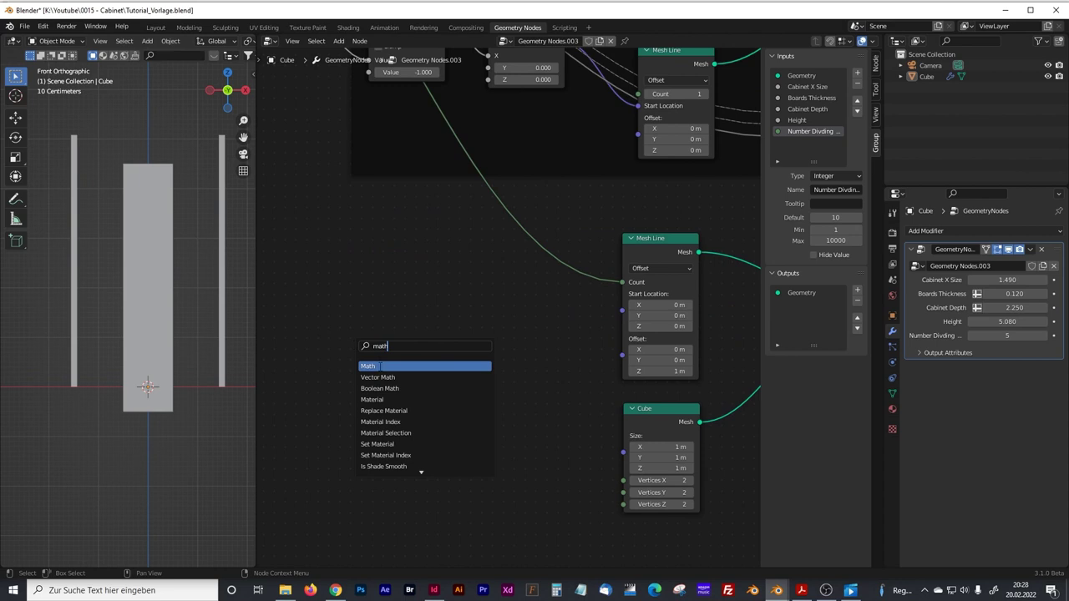
{"action": "left_click", "coordinate": [380, 367]}
{"action": "left_click", "coordinate": [345, 303]}
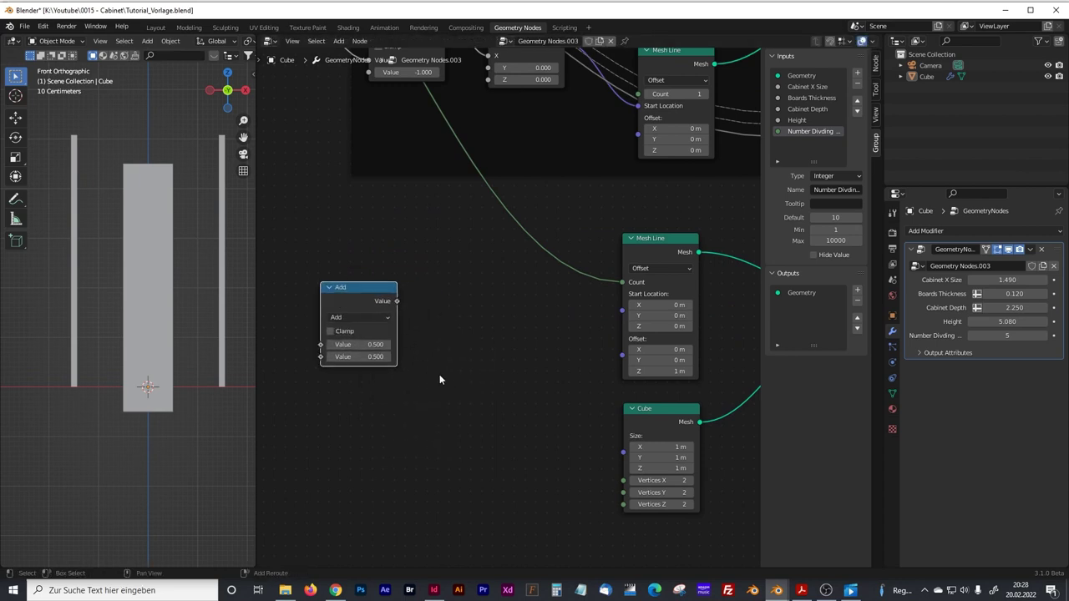
- Switch the new Math node to Divide and set its second value to 2
{"action": "left_click", "coordinate": [355, 318]}
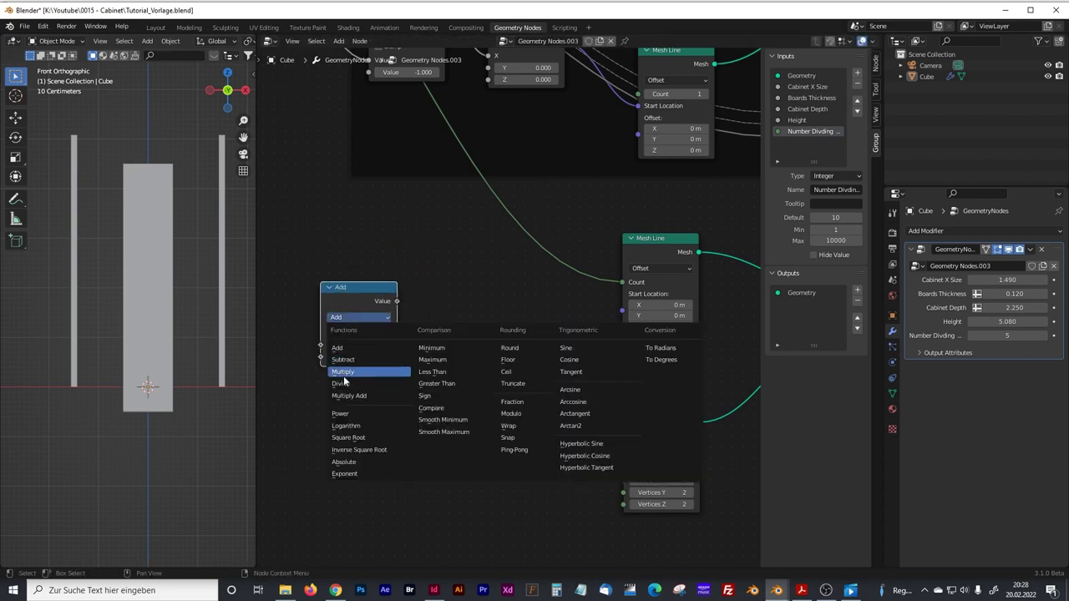
{"action": "left_click", "coordinate": [344, 382]}
{"action": "middle_click_drag", "start_coordinate": [371, 386], "coordinate": [402, 378]}
{"action": "left_click", "coordinate": [403, 350]}
{"action": "type", "text": "2"}
{"action": "key", "text": "Return"}
- Expose the Divide node's first value as a group input named "Dividing Boards Thickness"
{"action": "left_click_drag", "start_coordinate": [353, 337], "coordinate": [524, 432]}
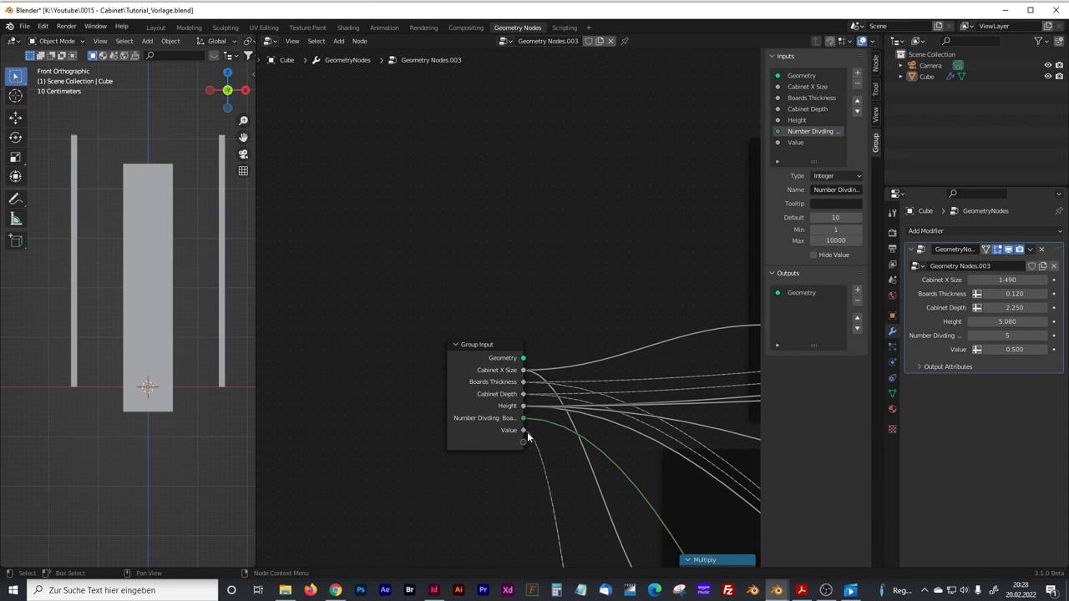
{"action": "left_click", "coordinate": [798, 142]}
{"action": "type", "text": "Dividing"}
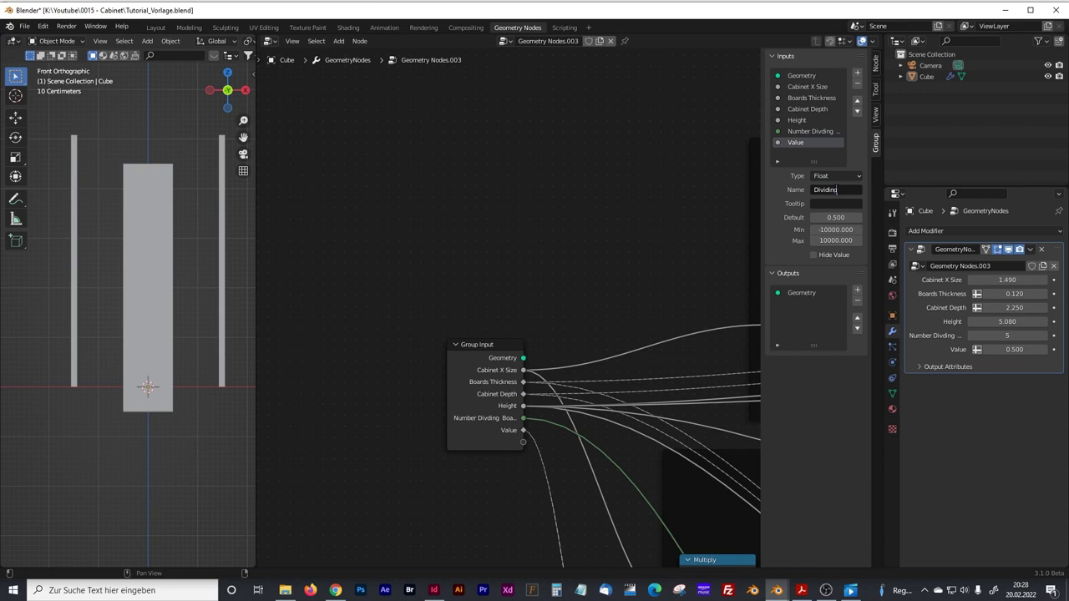
{"action": "type", "text": " Boards Thicknes"}
{"action": "key", "text": "Return"}
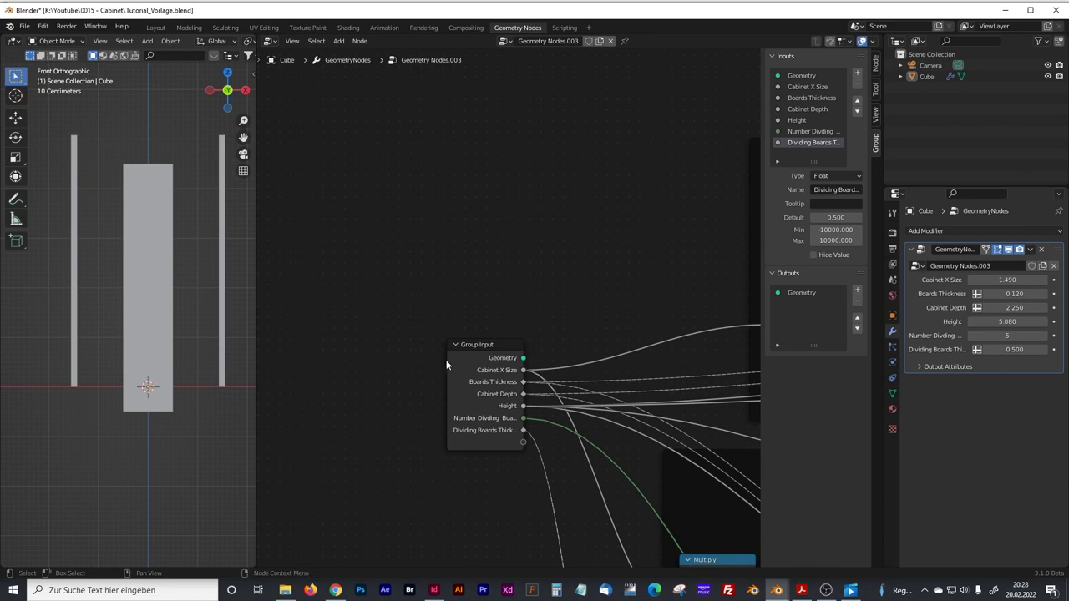
- Add a Combine XYZ node between the Divide node and the dividing boards' Mesh Line
{"action": "left_click_drag", "start_coordinate": [448, 361], "coordinate": [405, 361]}
{"action": "middle_click_drag", "start_coordinate": [553, 341], "coordinate": [356, 158]}
{"action": "middle_click_drag", "start_coordinate": [754, 515], "coordinate": [589, 365]}
{"action": "middle_click_drag", "start_coordinate": [683, 453], "coordinate": [606, 303]}
{"action": "middle_click_drag", "start_coordinate": [360, 396], "coordinate": [533, 310]}
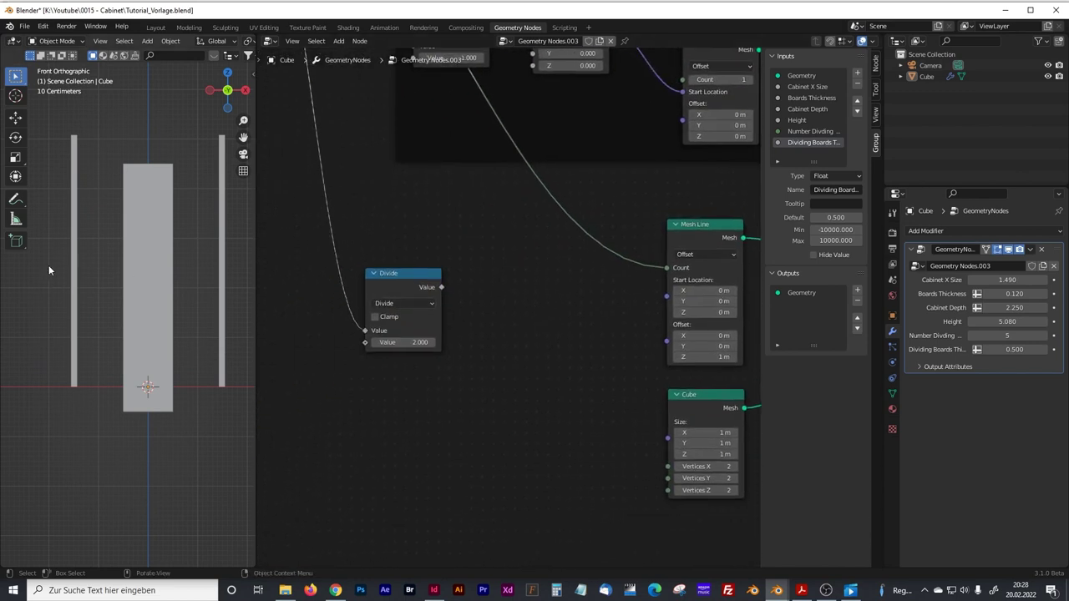
{"action": "key", "text": "shift+a"}
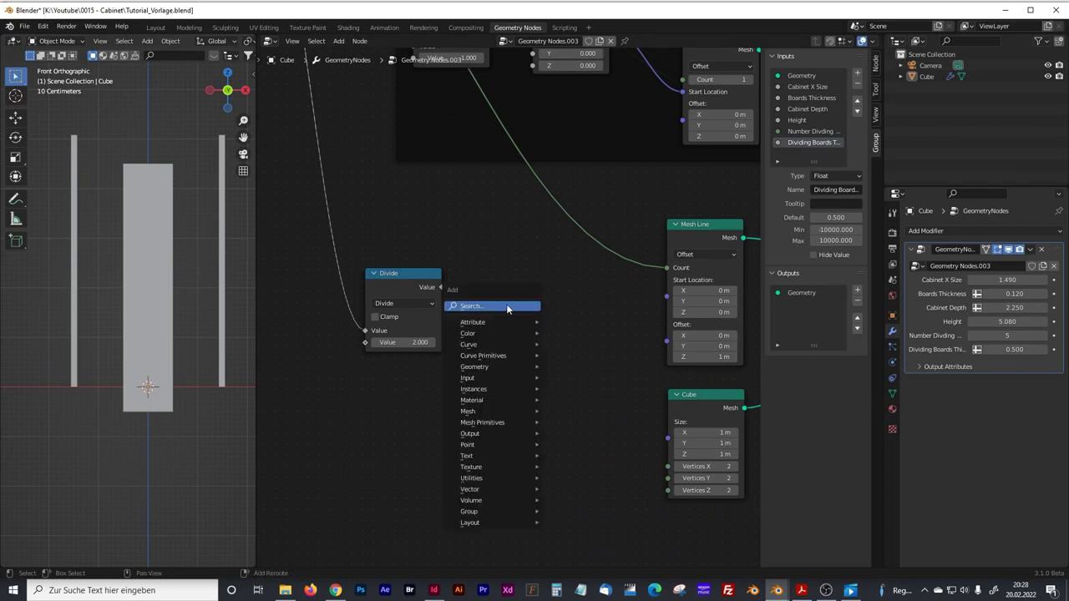
{"action": "left_click", "coordinate": [523, 305]}
{"action": "type", "text": "comb"}
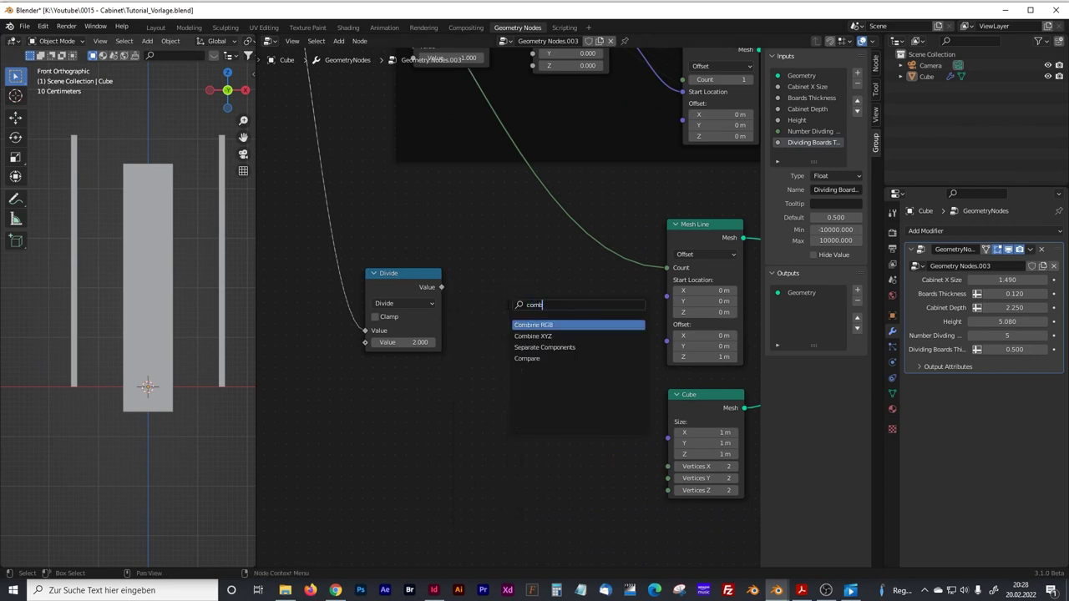
{"action": "key", "text": "Down"}
{"action": "key", "text": "Return"}
{"action": "left_click", "coordinate": [526, 311]}
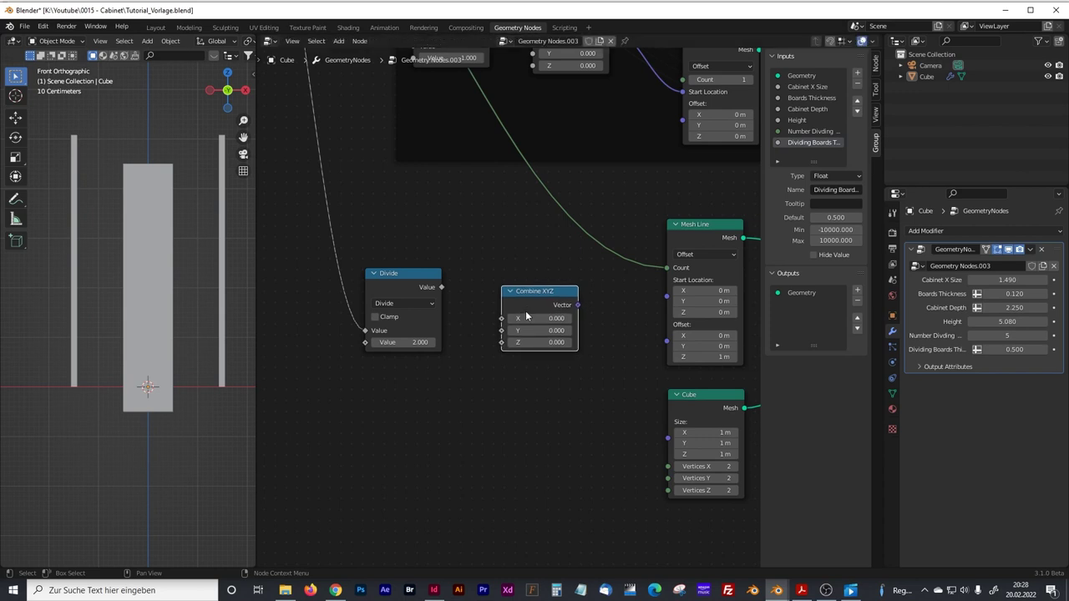
- Connect the Divide result to Z of Combine XYZ and its Vector to the Mesh Line's Start Location
{"action": "left_click_drag", "start_coordinate": [442, 287], "coordinate": [501, 343]}
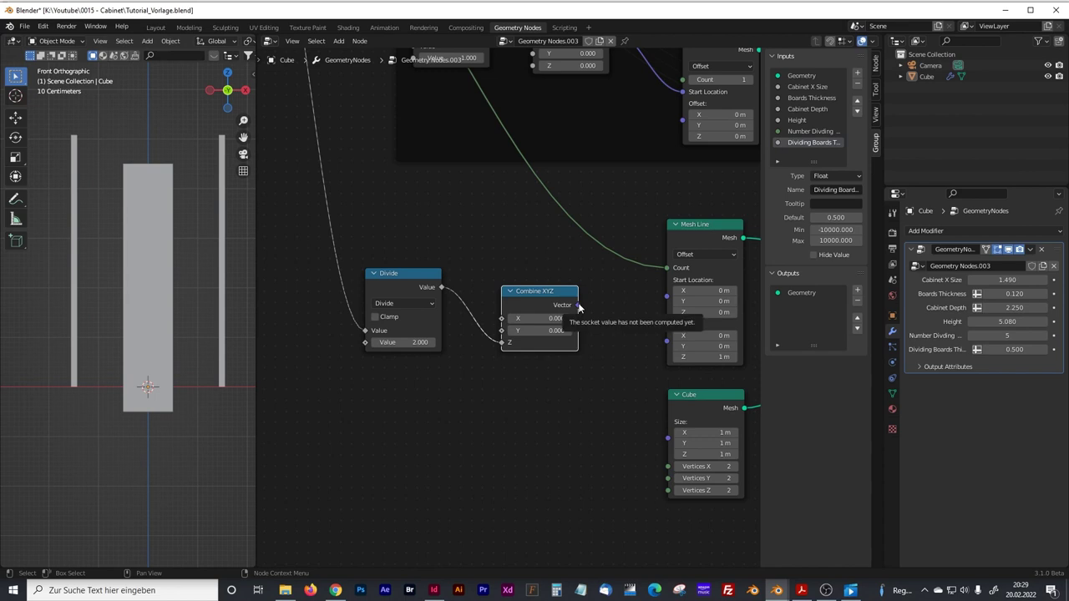
{"action": "middle_click_drag", "start_coordinate": [580, 309], "coordinate": [491, 325]}
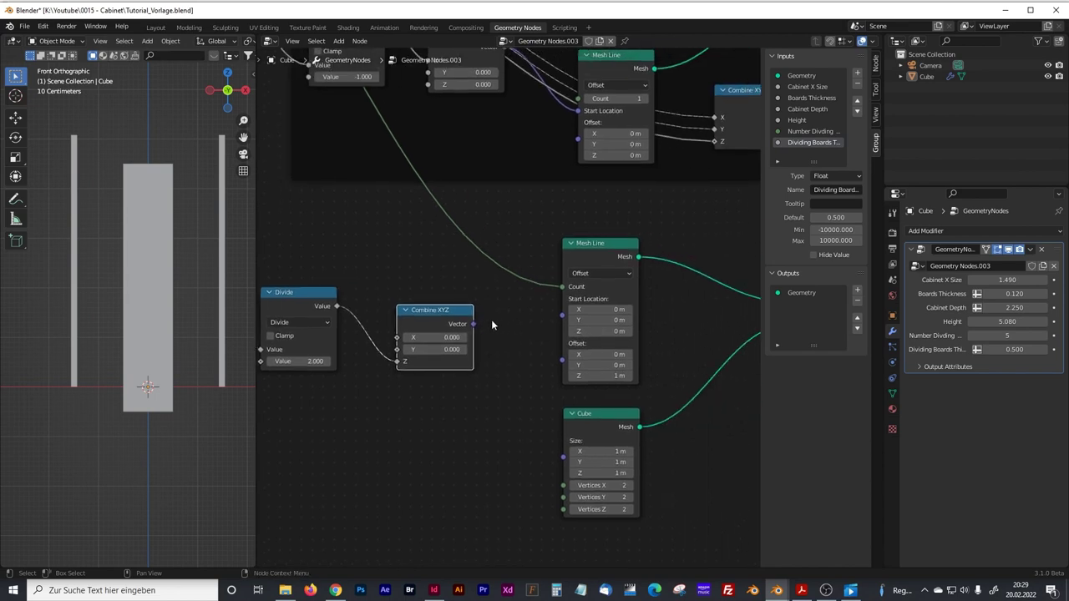
{"action": "left_click_drag", "start_coordinate": [473, 324], "coordinate": [559, 314]}
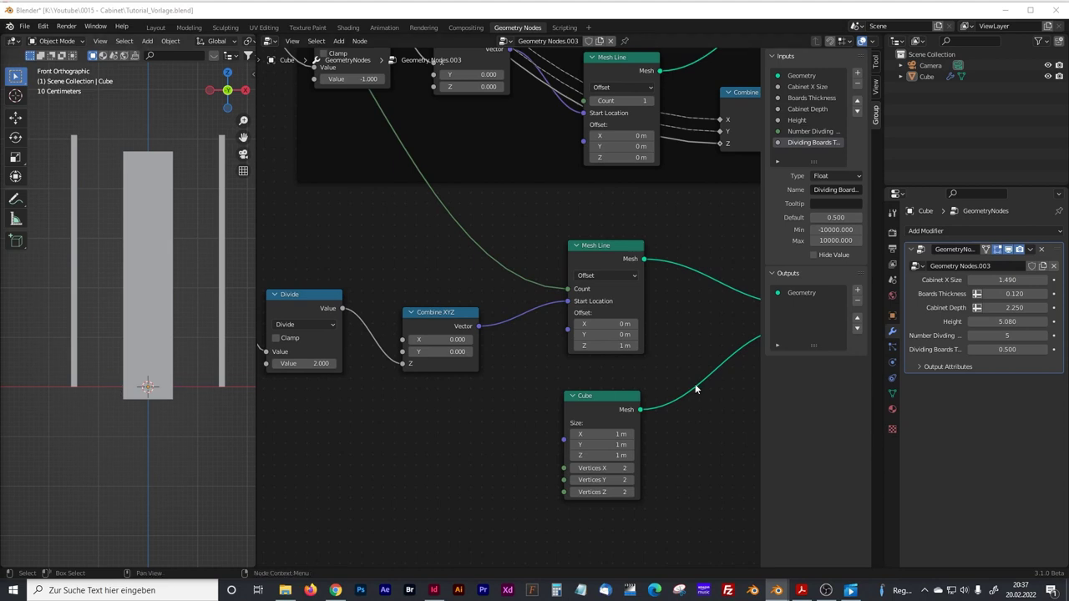
- Set the Dividing Boards Thickness value in the modifier to 1 and nudge the dividing boards' Cube node upward
{"action": "left_click_drag", "start_coordinate": [596, 395], "coordinate": [597, 383]}
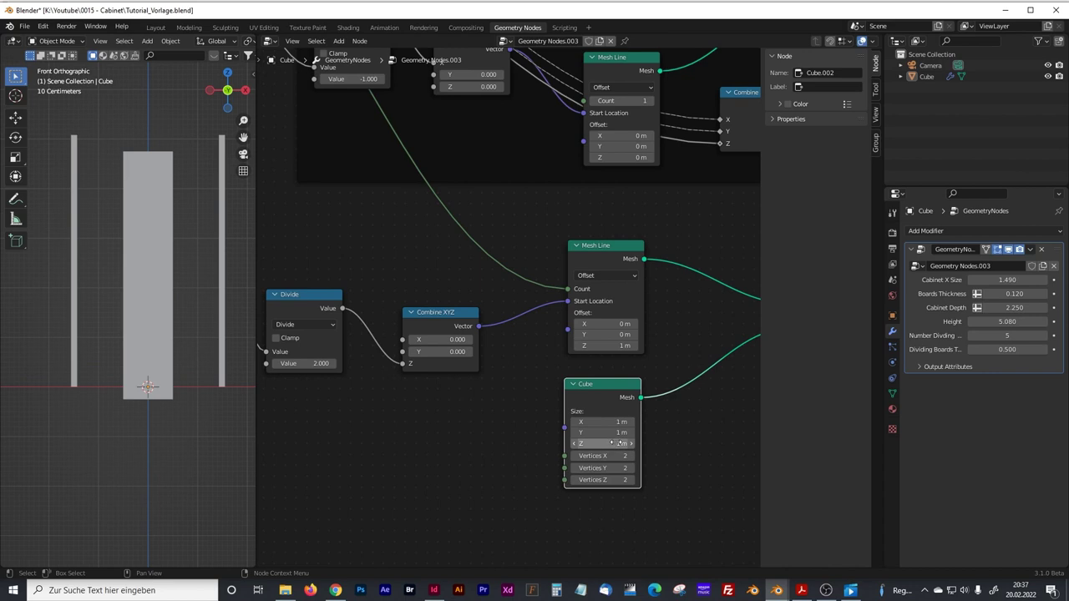
{"action": "left_click", "coordinate": [1010, 349]}
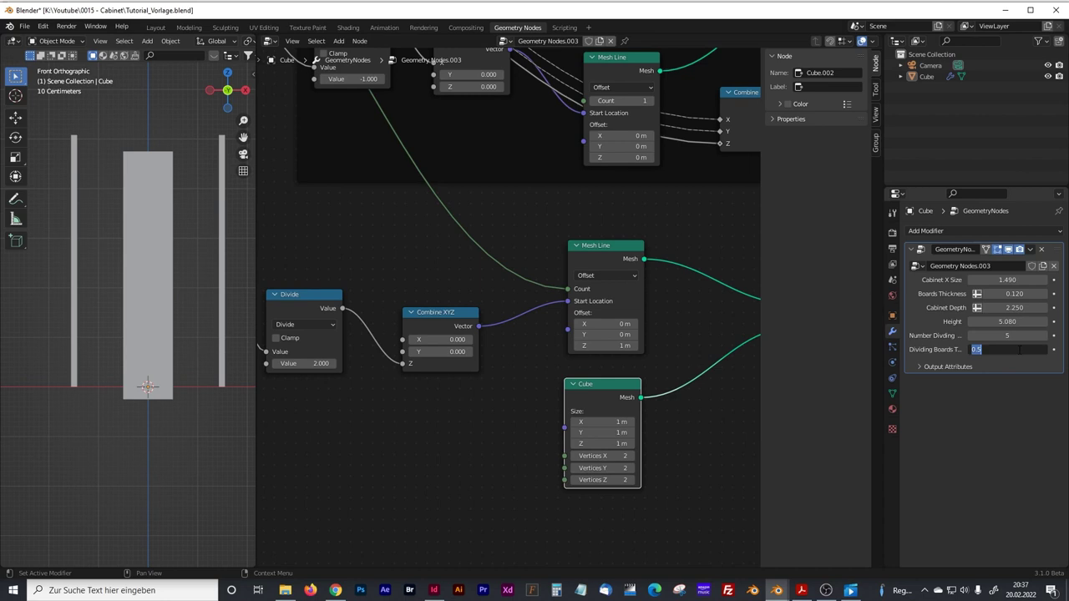
{"action": "type", "text": "1"}
{"action": "key", "text": "Return"}
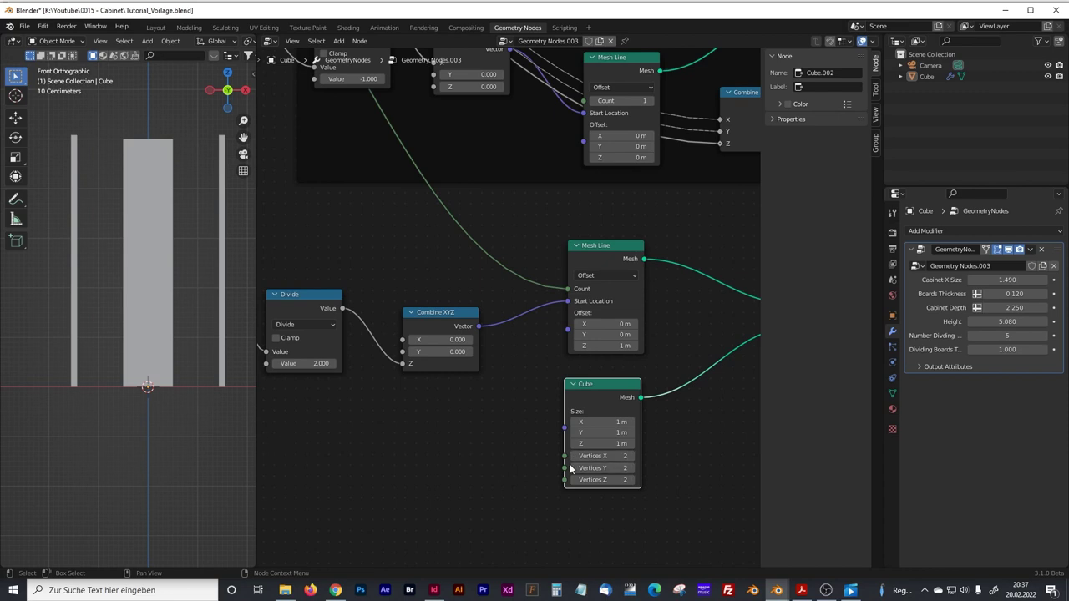
- Group the Divide and Combine XYZ nodes in a frame labelled "Div Boards to Z Axis"
{"action": "left_click", "coordinate": [331, 298]}
{"action": "left_click", "coordinate": [424, 315], "text": "shift"}
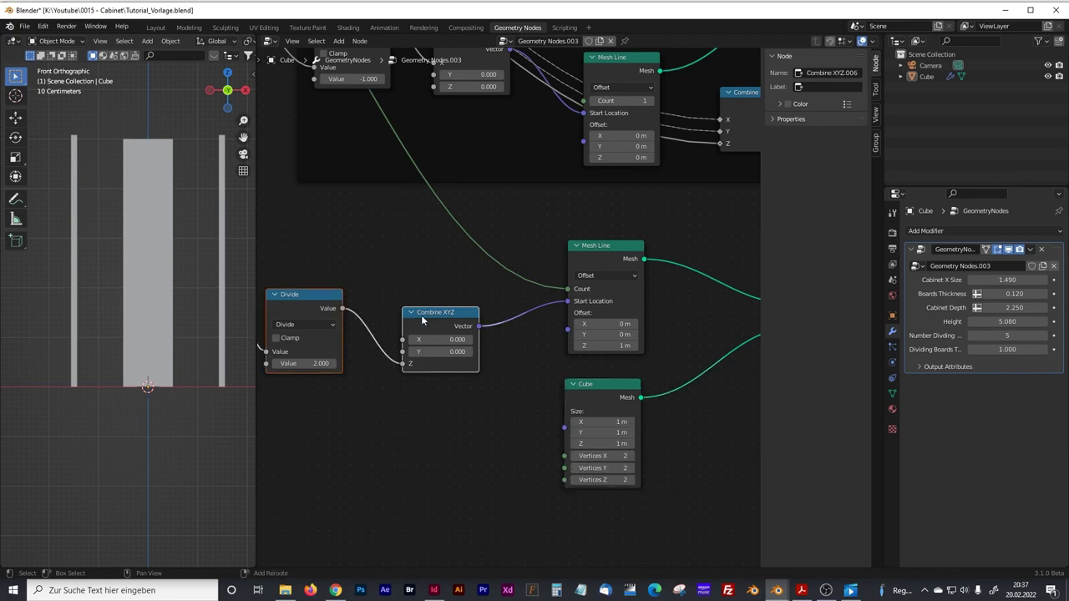
{"action": "key", "text": "ctrl+j"}
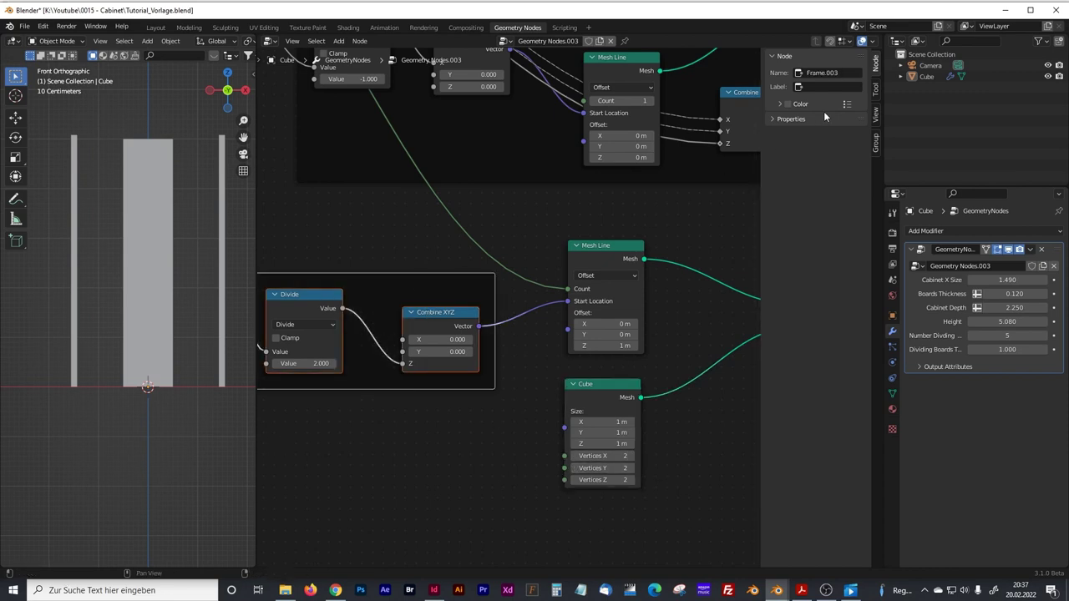
{"action": "type", "text": "D"}
{"action": "type", "text": "iv Board"}
{"action": "type", "text": "s to Z Axis"}
{"action": "key", "text": "Return"}
- Make room before the dividing boards' Instance on Points node and add a Combine XYZ node below it
{"action": "scroll", "coordinate": [427, 255], "scroll_direction": "down", "scroll_amount": 3}
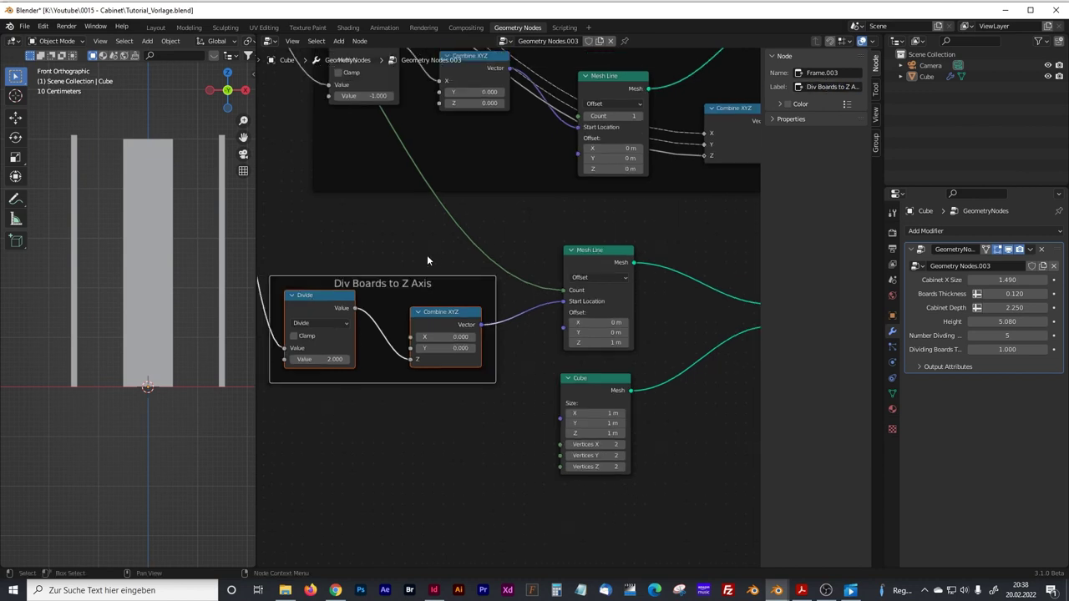
{"action": "middle_click_drag", "start_coordinate": [475, 282], "coordinate": [420, 231]}
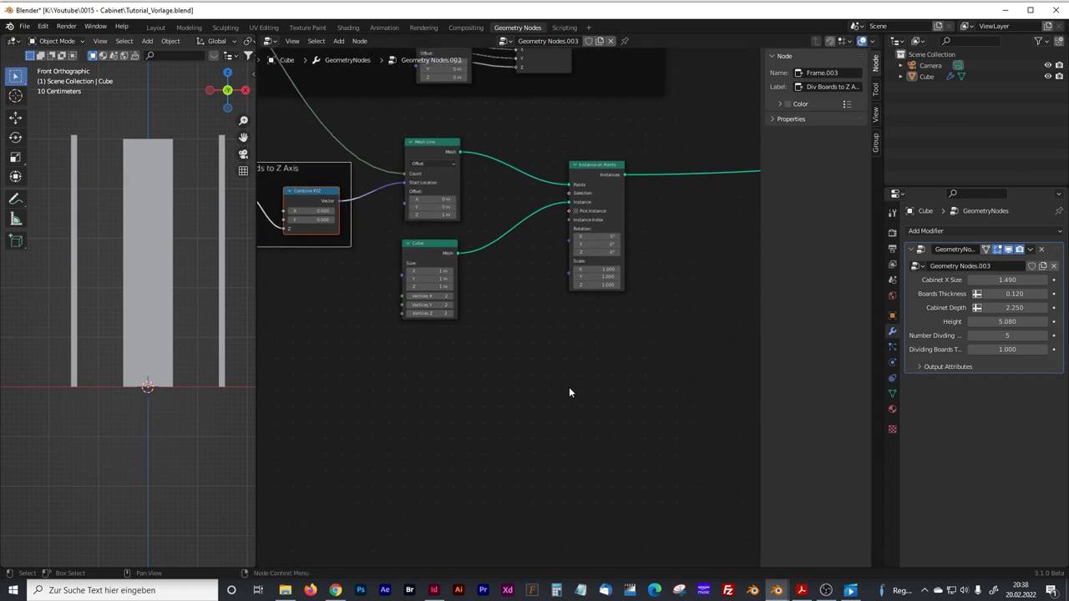
{"action": "left_click_drag", "start_coordinate": [600, 164], "coordinate": [644, 166]}
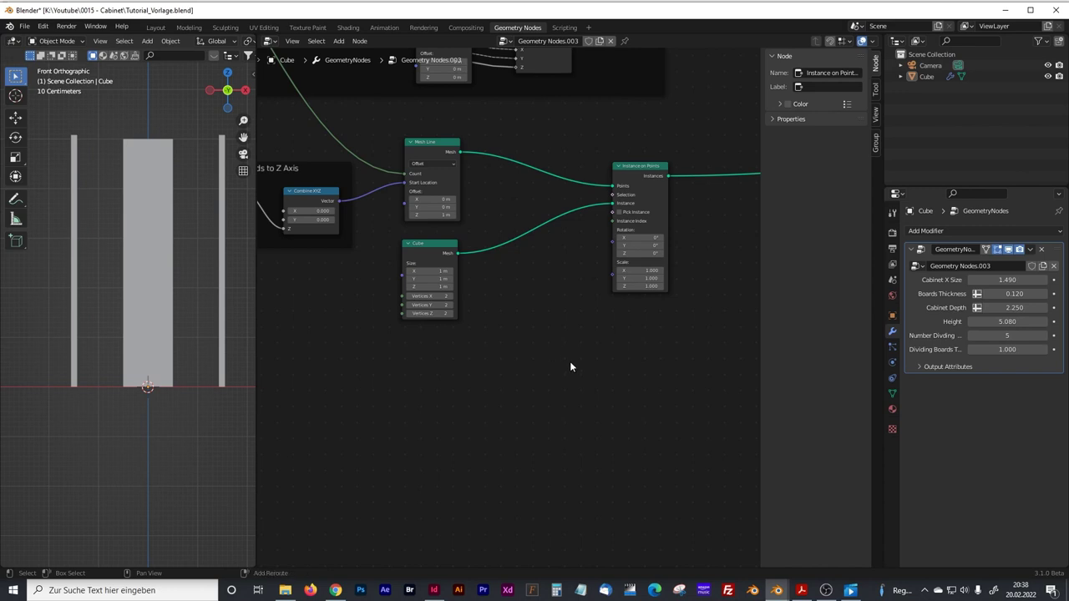
{"action": "key", "text": "shift+a"}
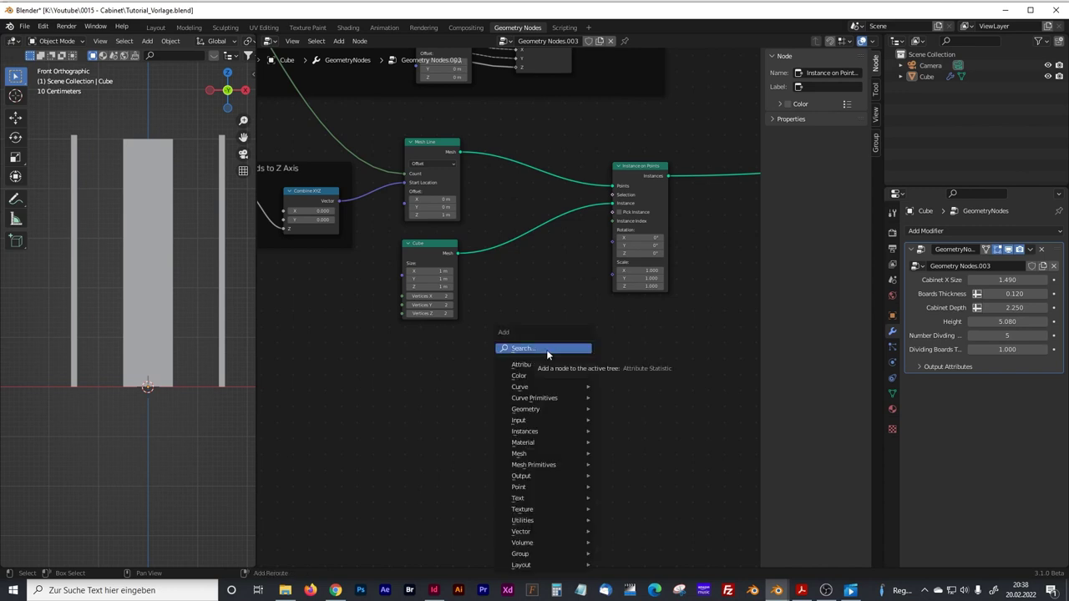
{"action": "left_click", "coordinate": [546, 350]}
{"action": "type", "text": "comb"}
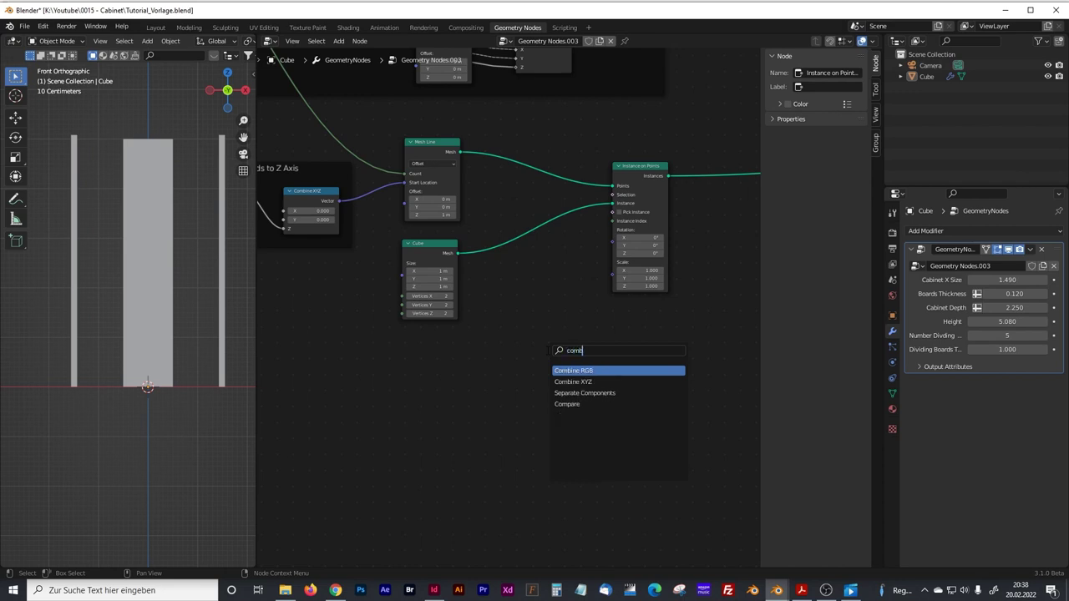
{"action": "key", "text": "Down"}
{"action": "key", "text": "Return"}
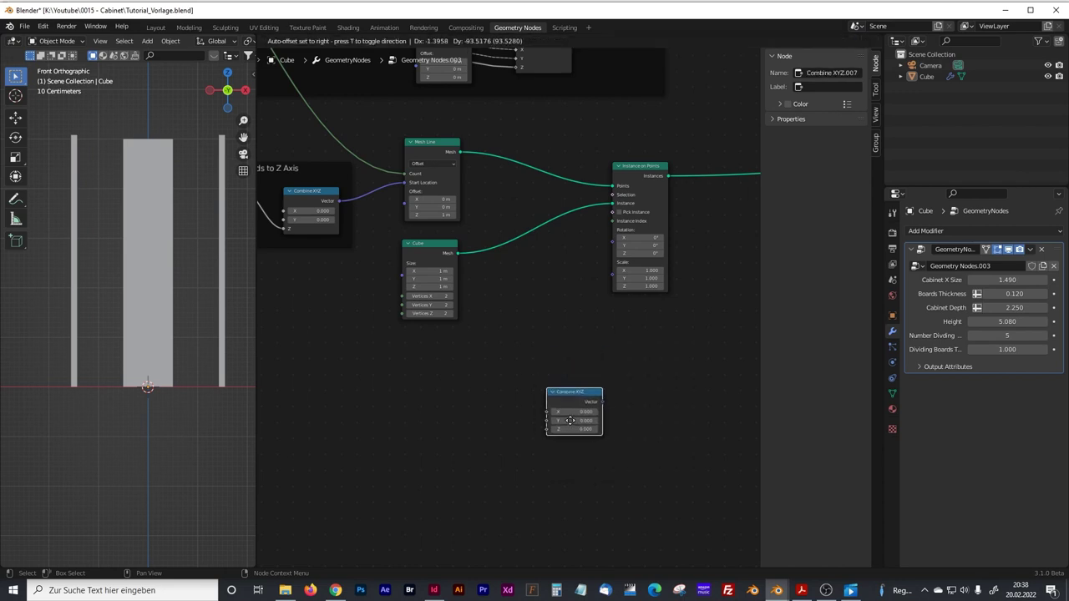
- Connect the new Combine XYZ node's Vector to Scale of the dividing boards' Instance on Points
{"action": "left_click_drag", "start_coordinate": [602, 402], "coordinate": [611, 273]}
{"action": "scroll", "coordinate": [442, 414], "scroll_direction": "up", "scroll_amount": 2}
{"action": "middle_click_drag", "start_coordinate": [480, 400], "coordinate": [509, 365]}
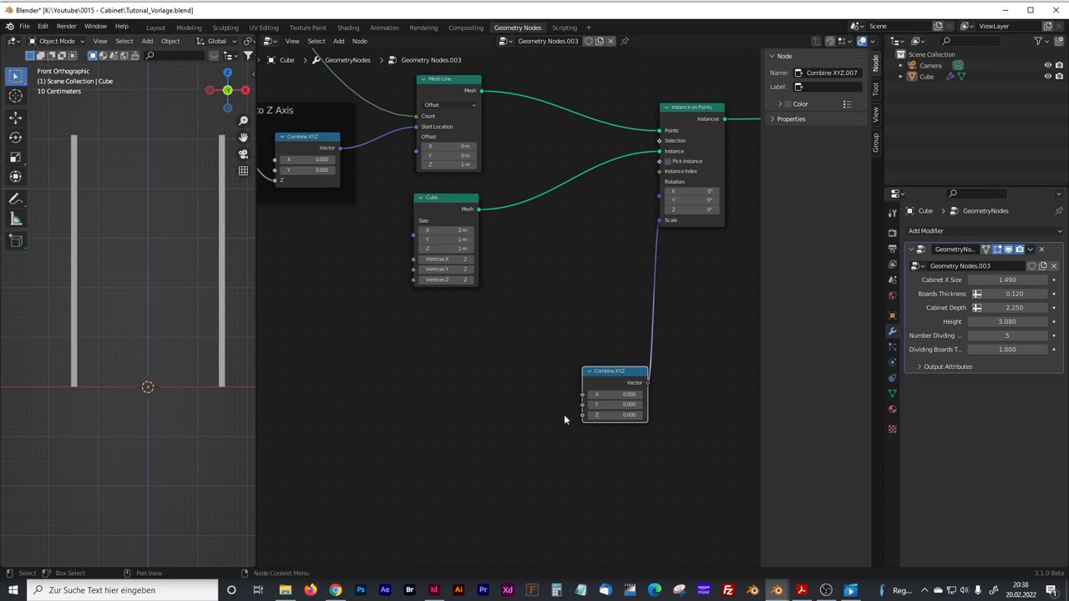
- Expose Z of the scale Combine XYZ as a new group input named "Div. Boards Thickness"
{"action": "left_click_drag", "start_coordinate": [582, 418], "coordinate": [651, 332]}
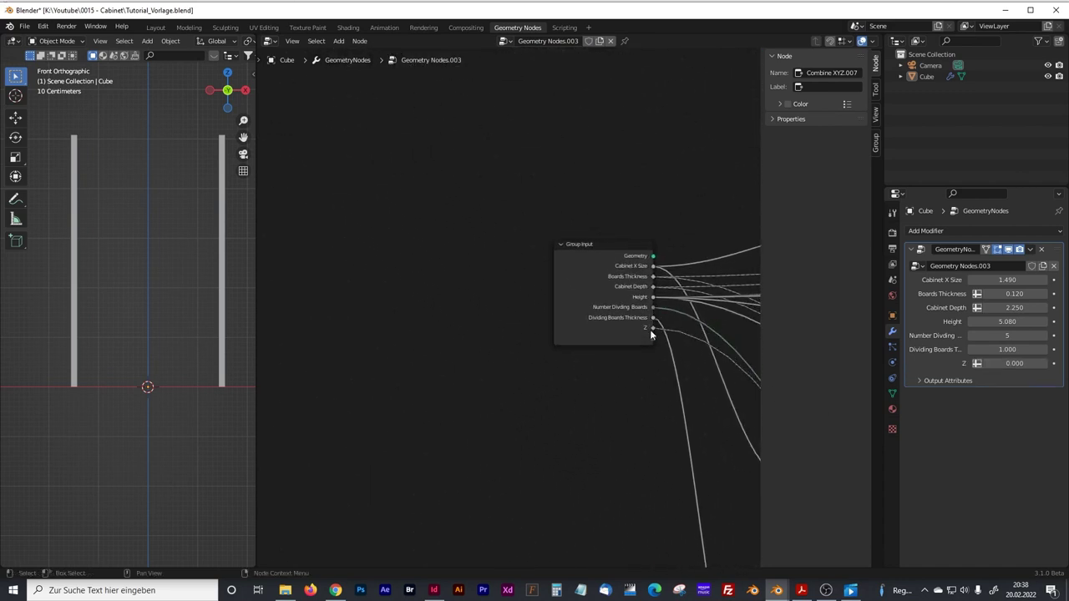
{"action": "left_click", "coordinate": [875, 89]}
{"action": "left_click", "coordinate": [875, 114]}
{"action": "left_click", "coordinate": [875, 139]}
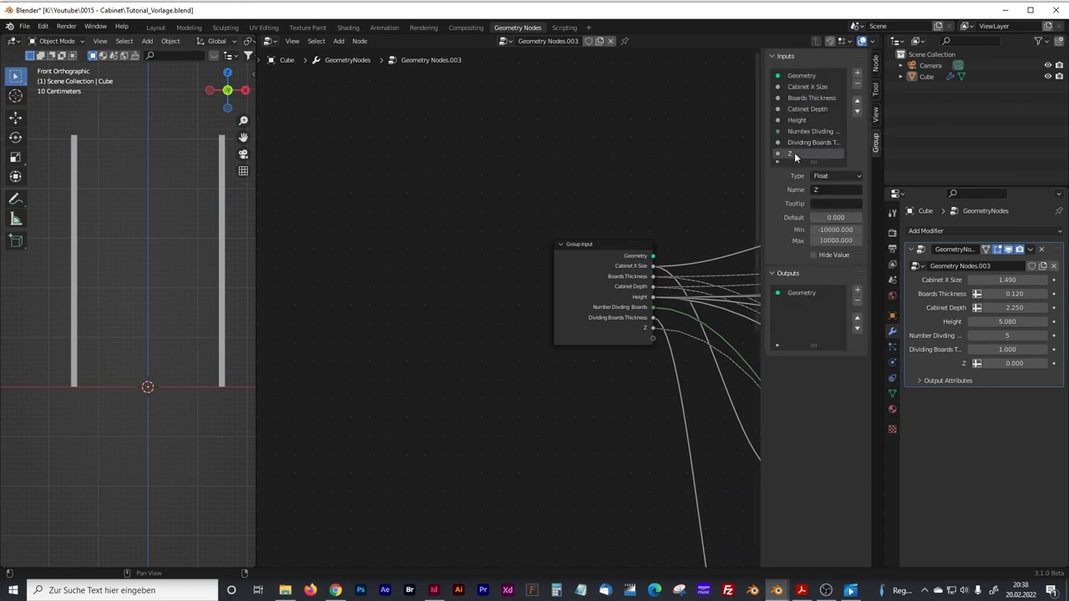
{"action": "left_click", "coordinate": [826, 194]}
{"action": "type", "text": "C"}
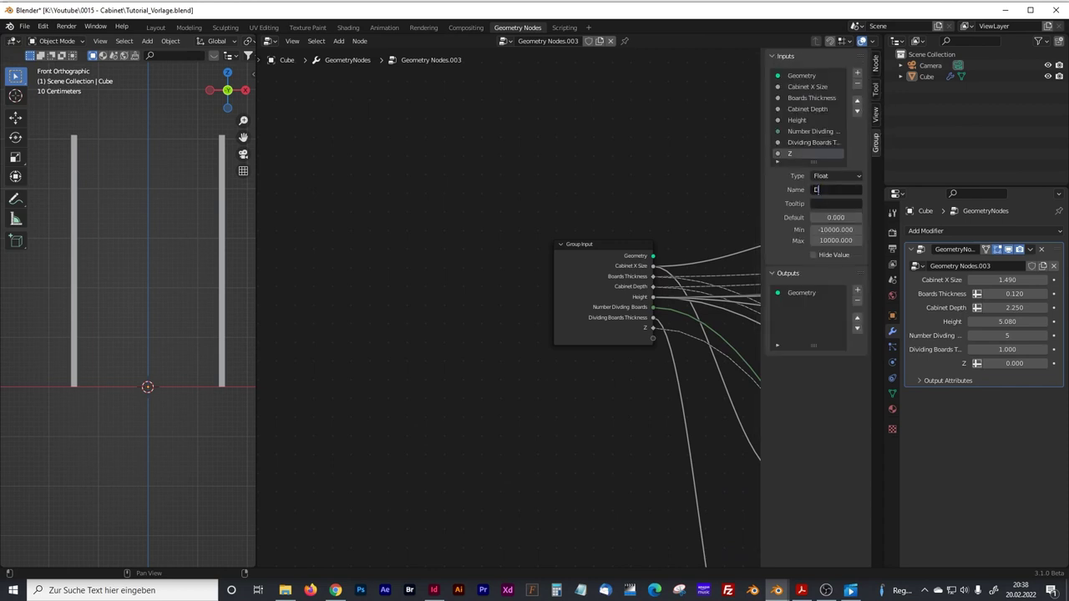
{"action": "type", "text": "iv. N"}
{"action": "type", "text": "oards Thickness"}
{"action": "key", "text": "Return"}
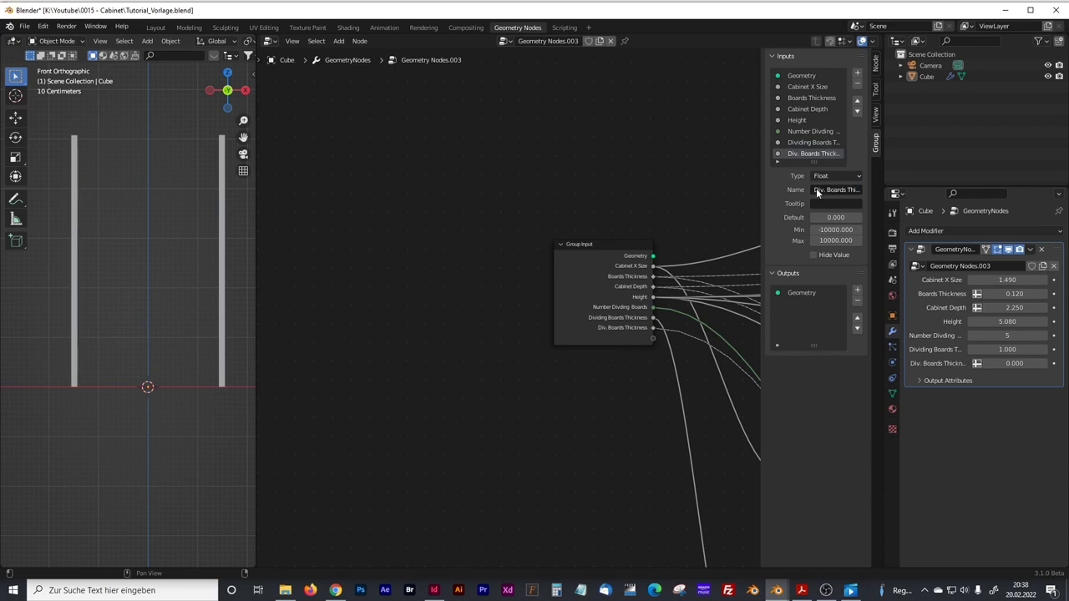
- Set the Div. Boards Thickness value in the modifier to 0.5
{"action": "left_click", "coordinate": [1044, 363]}
{"action": "left_click", "coordinate": [1002, 364]}
{"action": "type", "text": "0"}
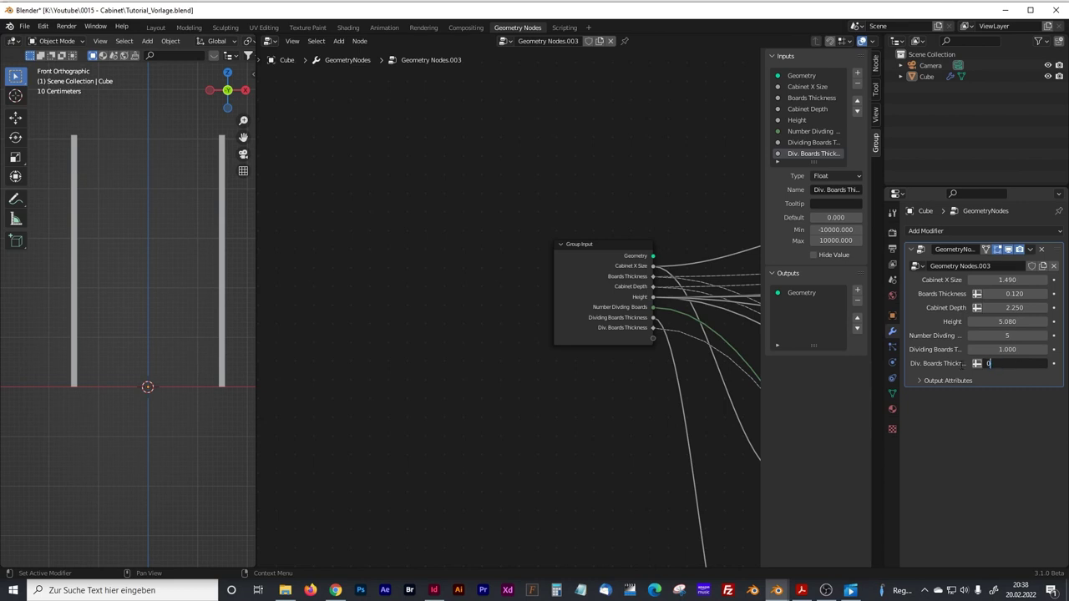
{"action": "type", "text": ".5"}
{"action": "key", "text": "Return"}
- Connect Y of the scale Combine XYZ node to the Cabinet Depth group input
{"action": "middle_click_drag", "start_coordinate": [619, 416], "coordinate": [368, 255]}
{"action": "middle_click_drag", "start_coordinate": [624, 426], "coordinate": [381, 268]}
{"action": "middle_click_drag", "start_coordinate": [560, 339], "coordinate": [532, 186]}
{"action": "left_click_drag", "start_coordinate": [590, 399], "coordinate": [584, 400]}
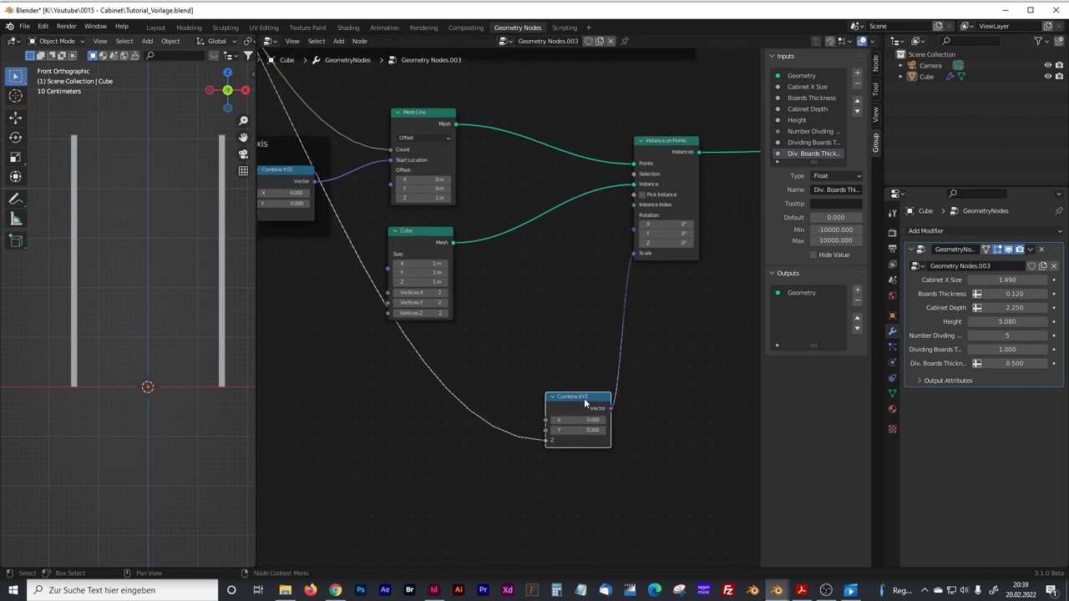
{"action": "left_click_drag", "start_coordinate": [545, 430], "coordinate": [550, 284]}
{"action": "middle_click_drag", "start_coordinate": [667, 466], "coordinate": [437, 303]}
{"action": "middle_click_drag", "start_coordinate": [727, 490], "coordinate": [341, 148]}
{"action": "middle_click_drag", "start_coordinate": [627, 451], "coordinate": [609, 335]}
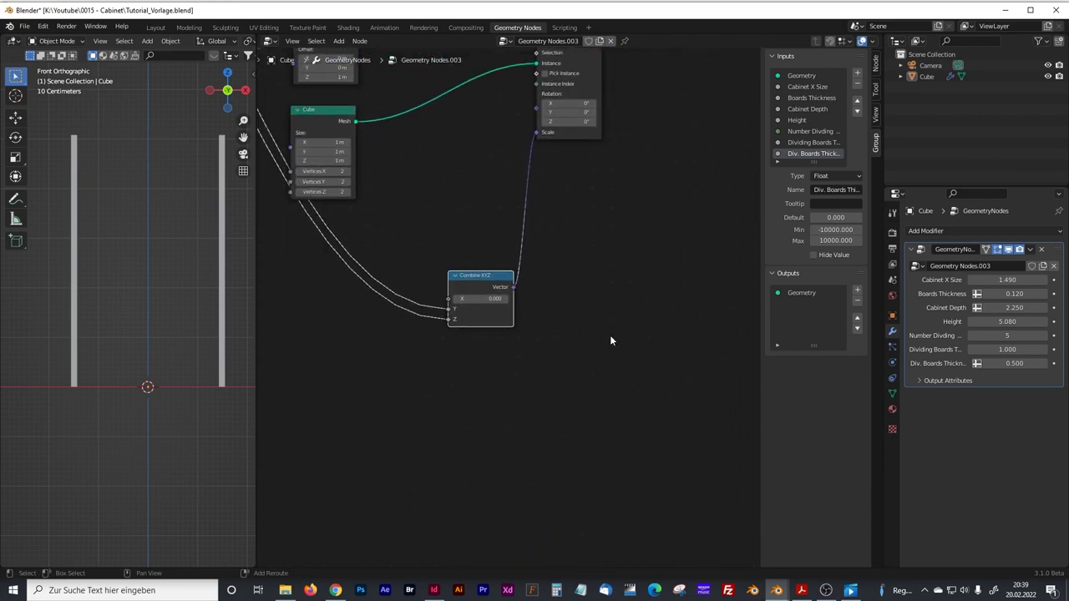
- Set X of the scale Combine XYZ node to 1
{"action": "middle_click_drag", "start_coordinate": [515, 300], "coordinate": [535, 350], "text": "shift"}
{"action": "left_click_drag", "start_coordinate": [526, 351], "coordinate": [606, 351]}
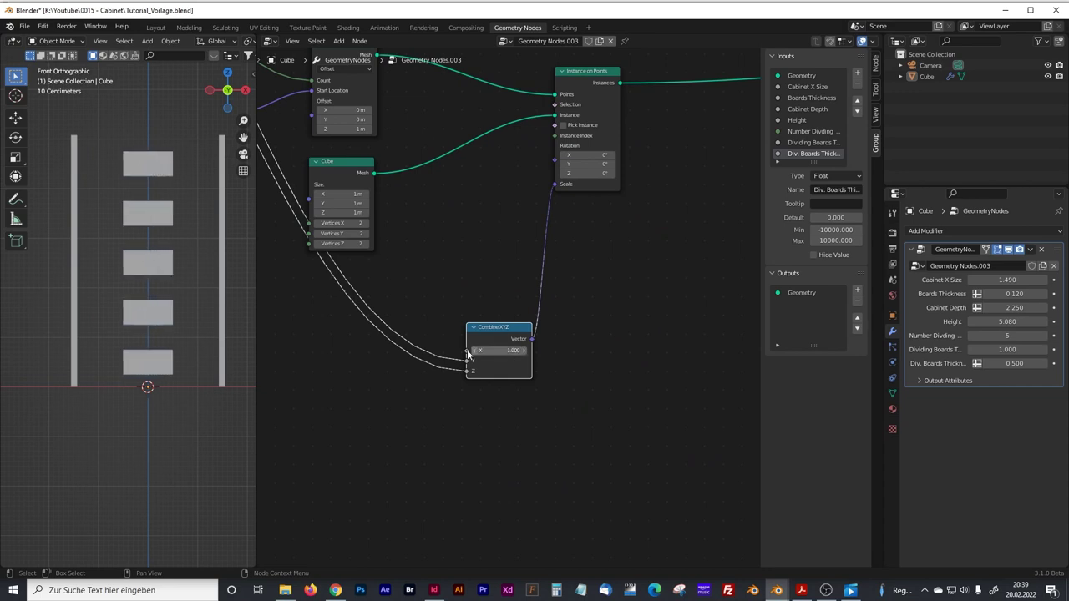
{"action": "middle_click_drag", "start_coordinate": [365, 351], "coordinate": [400, 387], "text": "shift"}
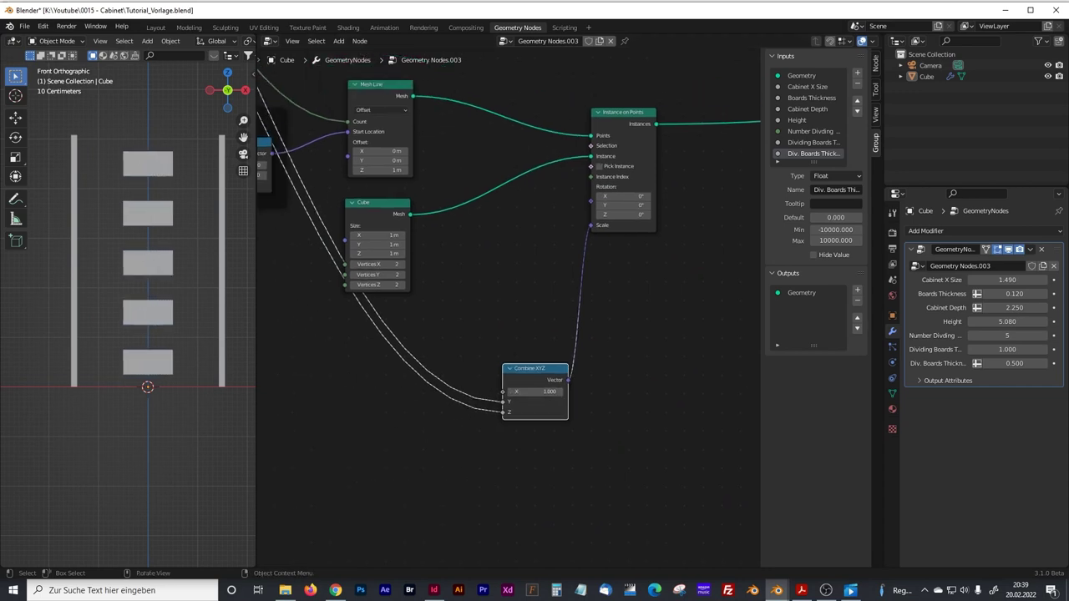
- Reposition the scale Combine XYZ node and the dividing boards' Cube node to open up space between them
{"action": "middle_click_drag", "start_coordinate": [496, 401], "coordinate": [576, 413], "text": "shift"}
{"action": "left_click_drag", "start_coordinate": [600, 381], "coordinate": [632, 390]}
{"action": "middle_click_drag", "start_coordinate": [441, 269], "coordinate": [472, 261], "text": "shift"}
{"action": "left_click_drag", "start_coordinate": [486, 198], "coordinate": [502, 187]}
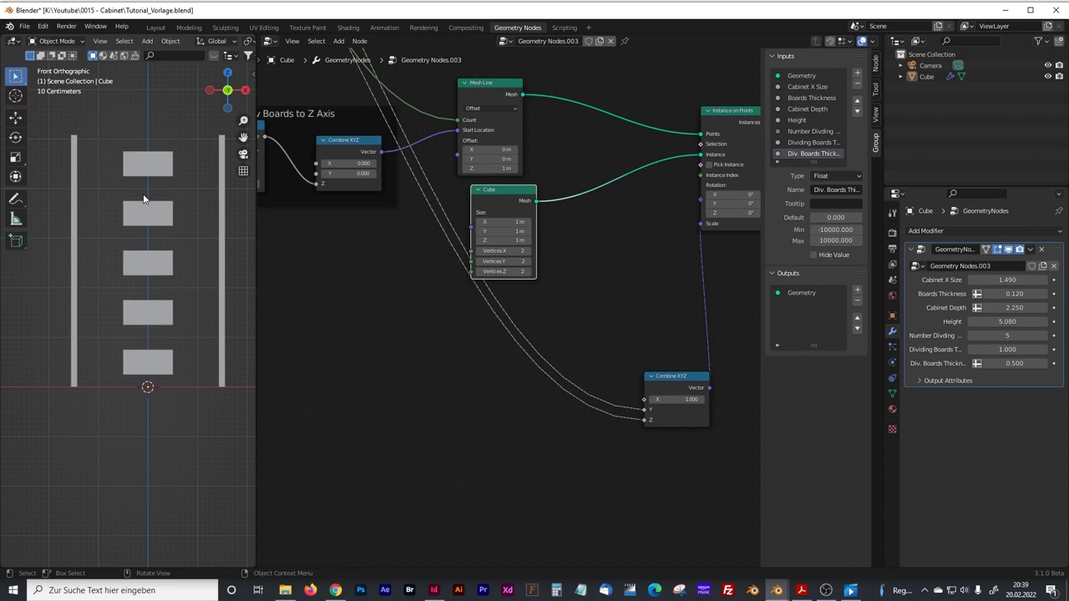
- Examine the node setups that position and scale the right and left cabinet boards
{"action": "middle_click_drag", "start_coordinate": [341, 242], "coordinate": [416, 428]}
{"action": "scroll", "coordinate": [413, 238], "scroll_direction": "down", "scroll_amount": 4}
{"action": "middle_click_drag", "start_coordinate": [413, 238], "coordinate": [427, 370]}
{"action": "middle_click_drag", "start_coordinate": [441, 179], "coordinate": [465, 350]}
{"action": "middle_click_drag", "start_coordinate": [455, 227], "coordinate": [384, 174]}
{"action": "scroll", "coordinate": [453, 275], "scroll_direction": "up", "scroll_amount": 1}
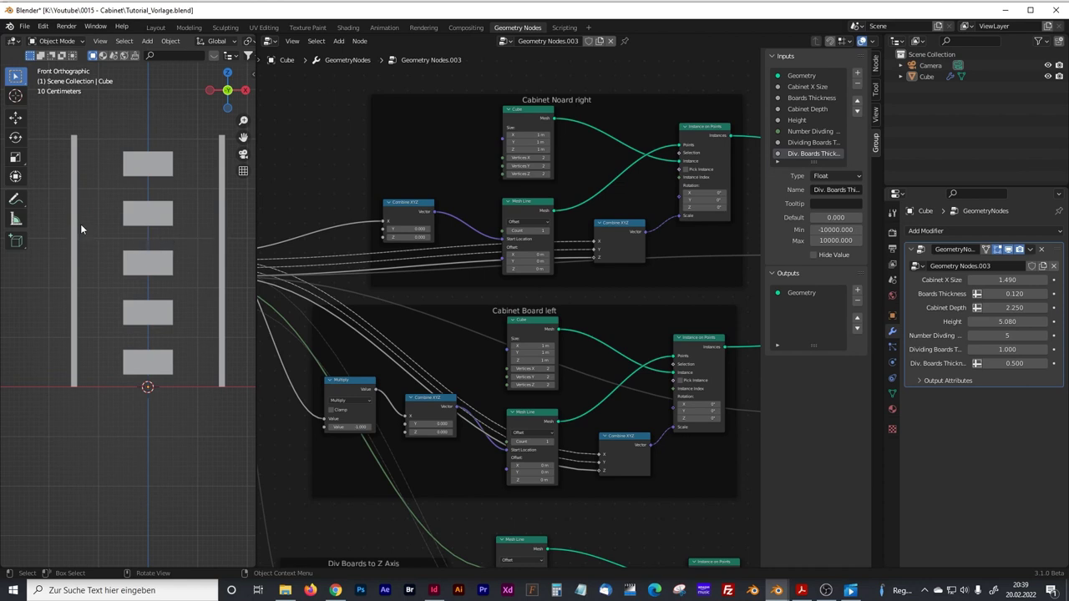
{"action": "middle_click_drag", "start_coordinate": [636, 478], "coordinate": [574, 246]}
{"action": "middle_click_drag", "start_coordinate": [583, 449], "coordinate": [527, 246]}
{"action": "scroll", "coordinate": [495, 359], "scroll_direction": "up", "scroll_amount": 3}
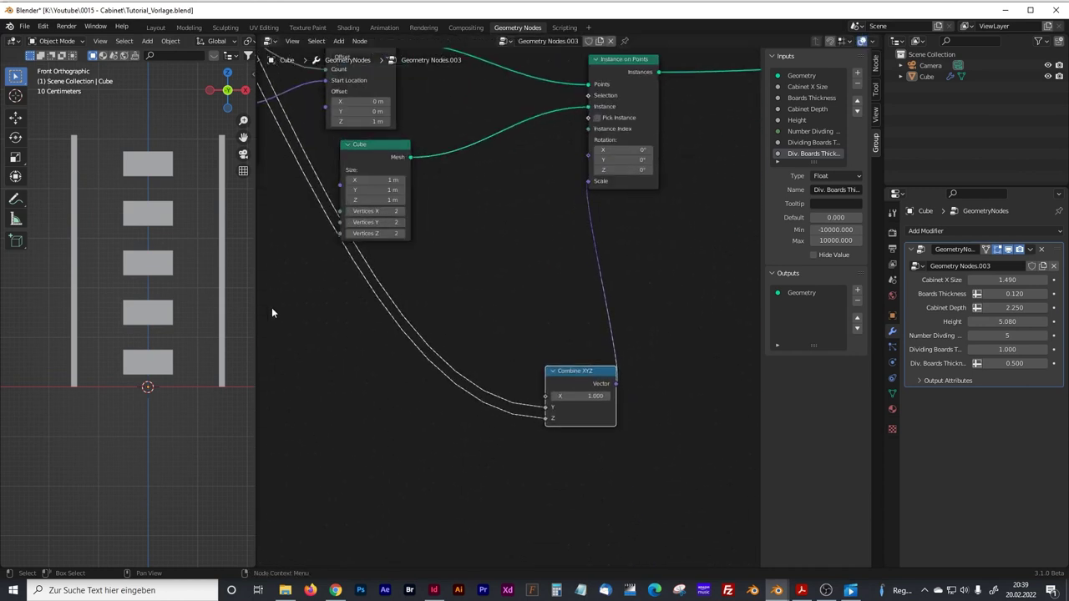
- Add a Math node in front of the scale Combine XYZ node and shift the Combine XYZ slightly down
{"action": "key", "text": "shift+a"}
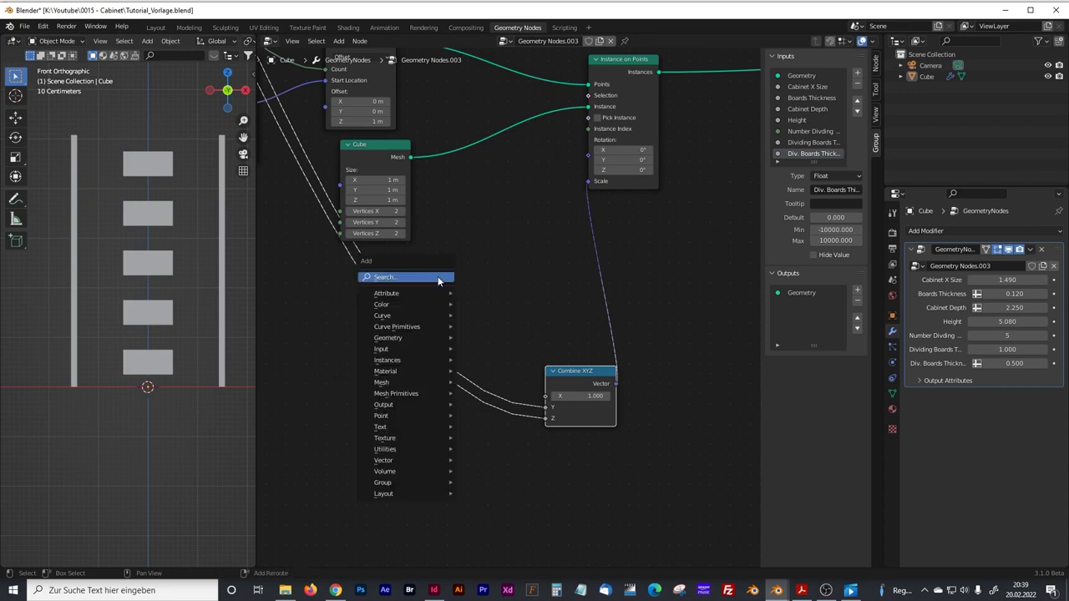
{"action": "left_click", "coordinate": [437, 277]}
{"action": "type", "text": "math"}
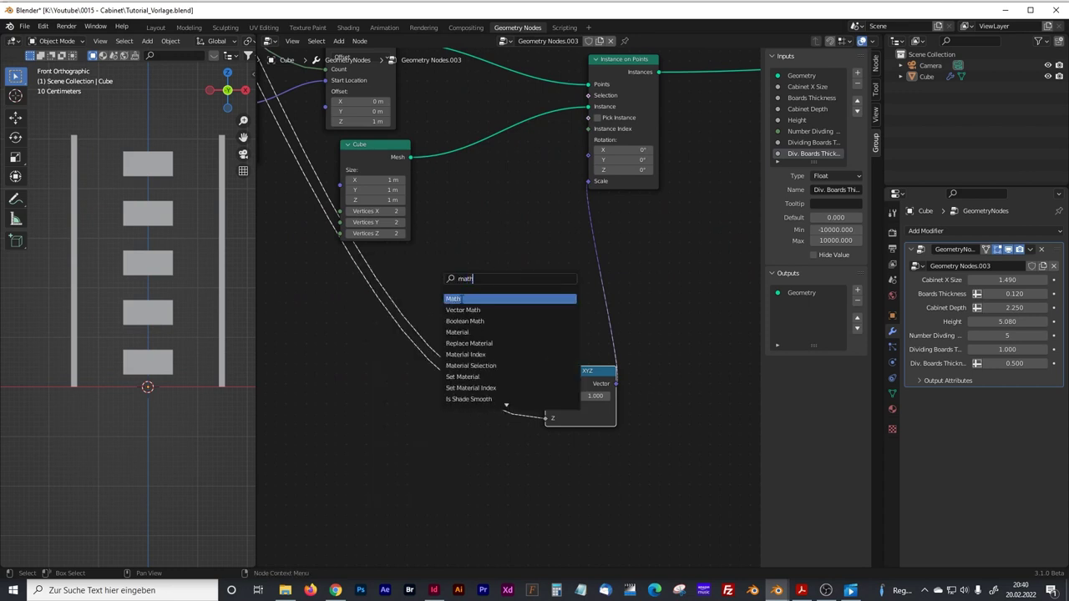
{"action": "key", "text": "Return"}
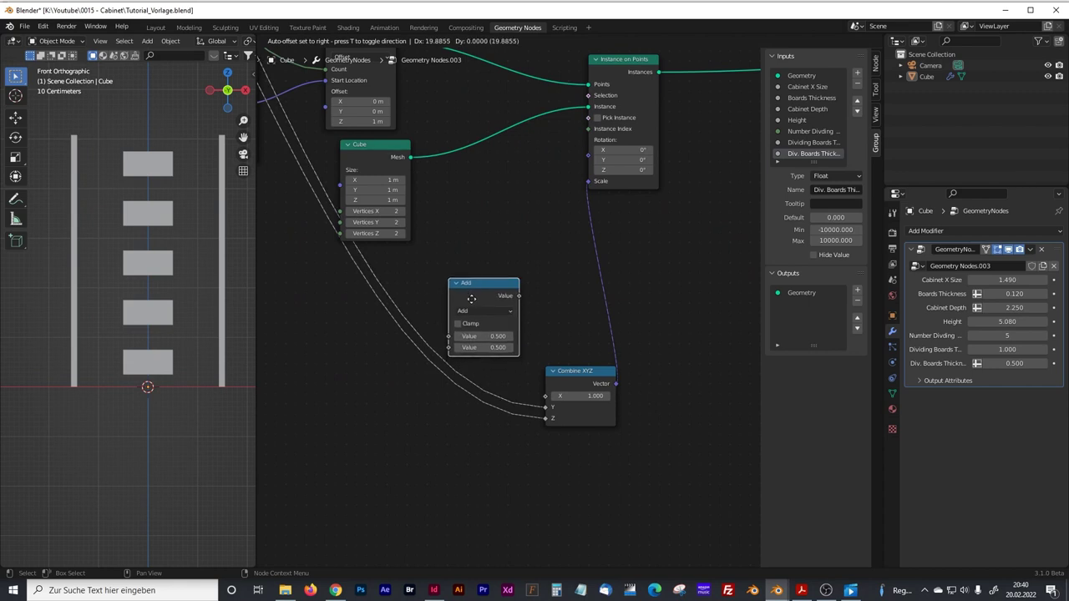
{"action": "left_click", "coordinate": [547, 364]}
{"action": "left_click_drag", "start_coordinate": [548, 367], "coordinate": [553, 384]}
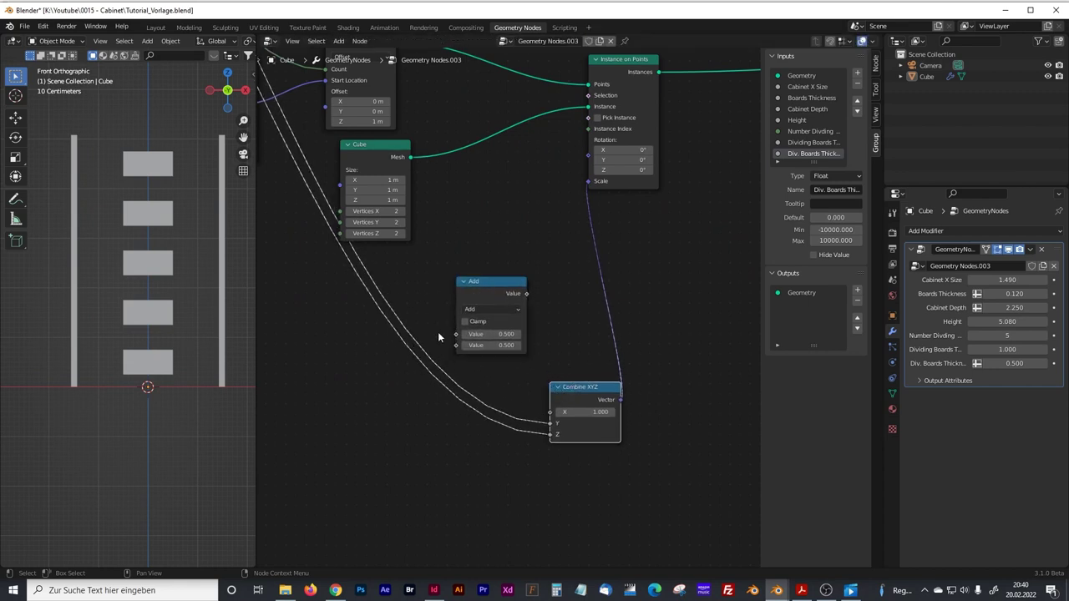
- Connect the Cabinet X Size group input to the new Math node's first value
{"action": "left_click_drag", "start_coordinate": [455, 336], "coordinate": [613, 257]}
{"action": "middle_click_drag", "start_coordinate": [562, 441], "coordinate": [285, 225]}
{"action": "middle_click_drag", "start_coordinate": [665, 488], "coordinate": [302, 84]}
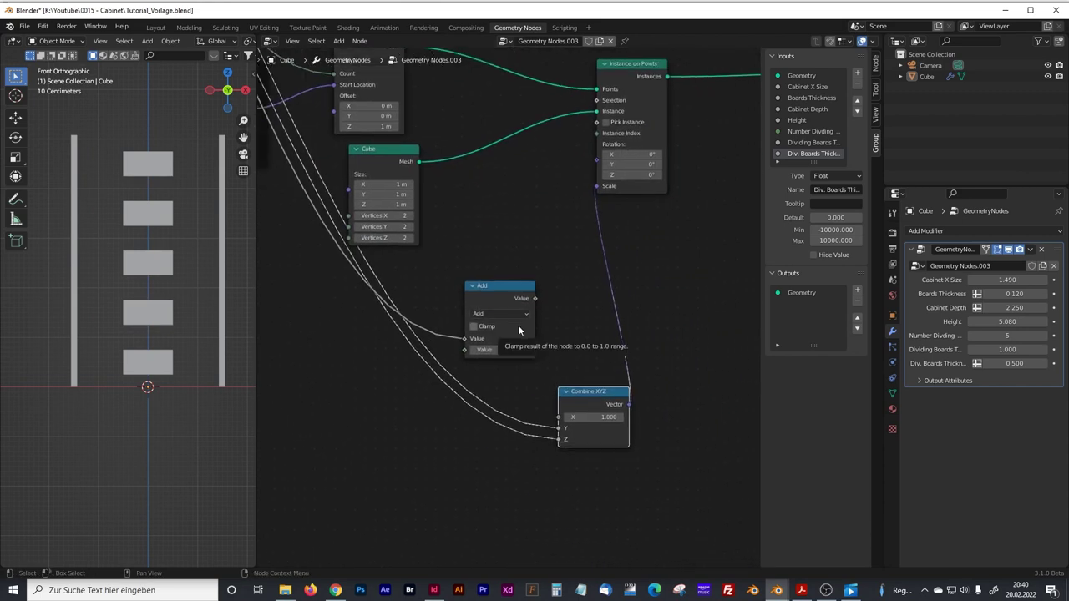
- Set the Math node's second value to 2 and move the scale Combine XYZ node farther away from it
{"action": "left_click", "coordinate": [516, 349]}
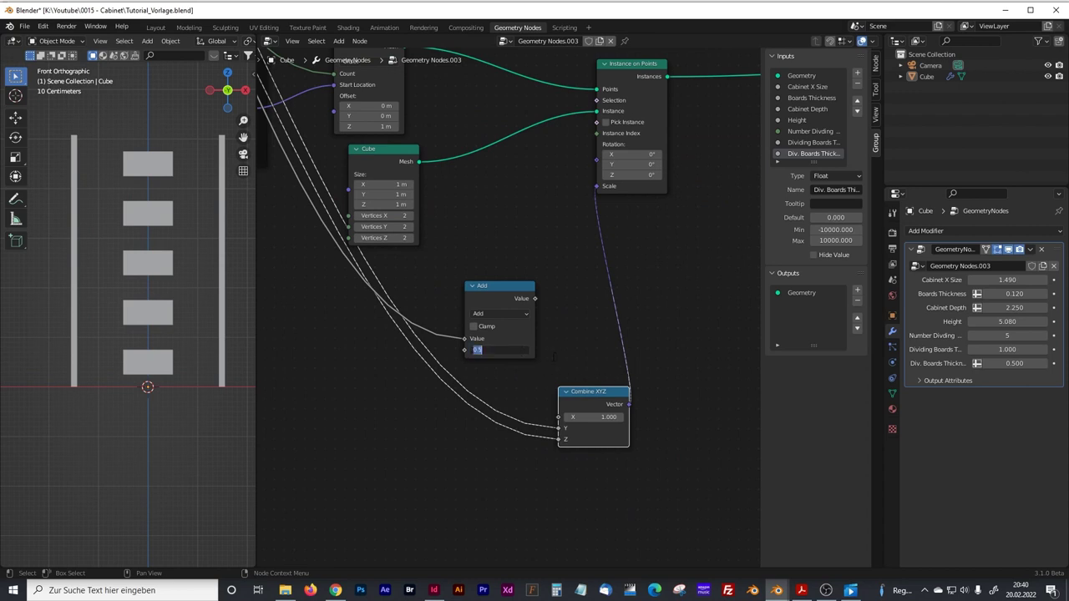
{"action": "type", "text": "2"}
{"action": "key", "text": "Return"}
{"action": "left_click_drag", "start_coordinate": [597, 396], "coordinate": [641, 426]}
{"action": "left_click", "coordinate": [577, 387]}
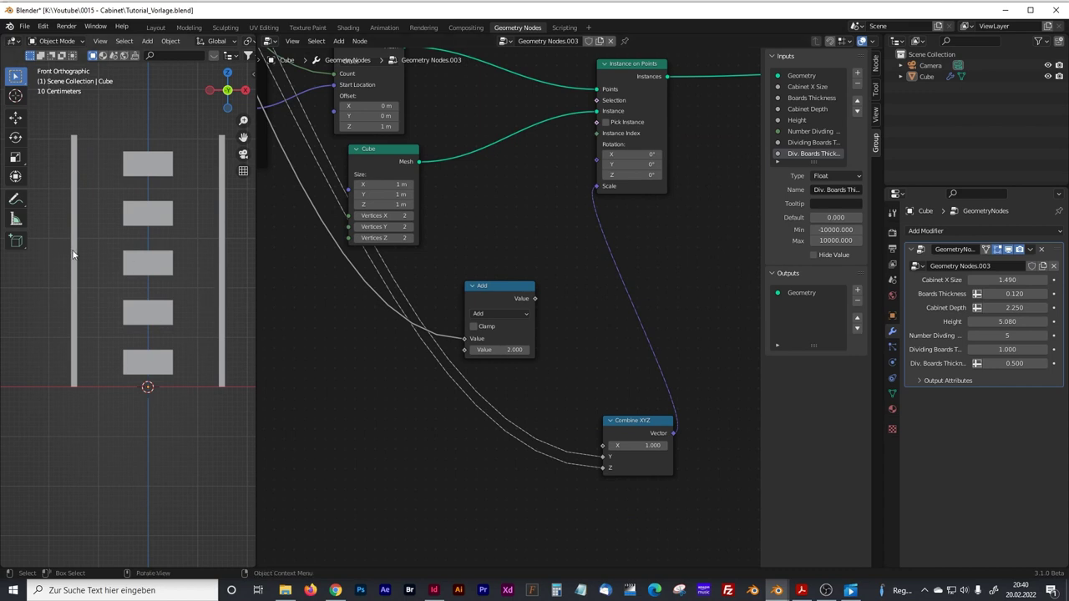
- Switch the Math node fed by Cabinet X Size to Multiply and nudge it into place
{"action": "key", "text": "shift+a"}
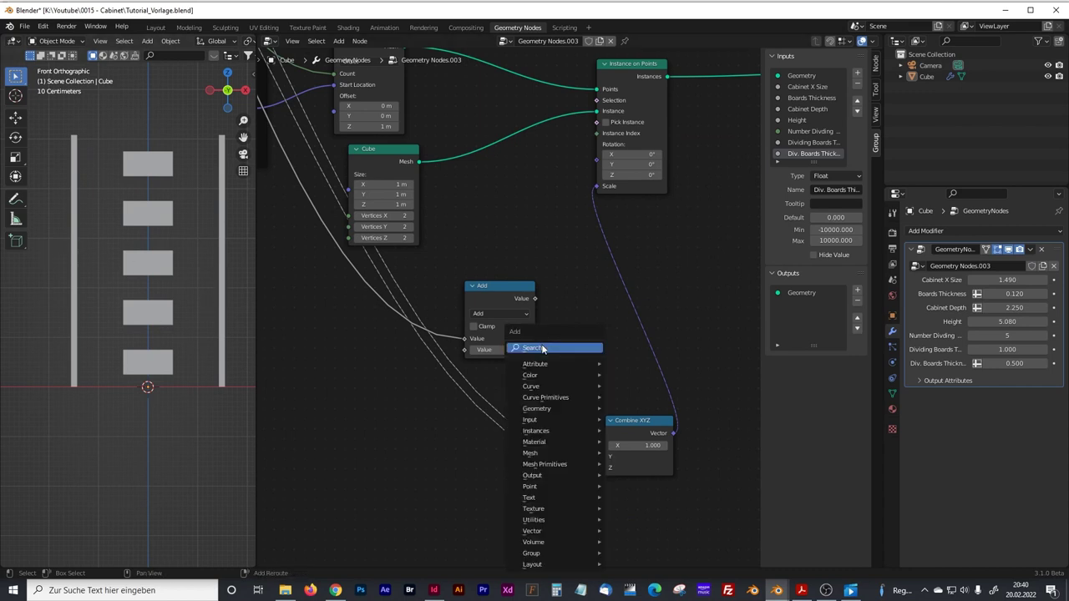
{"action": "left_click", "coordinate": [508, 286]}
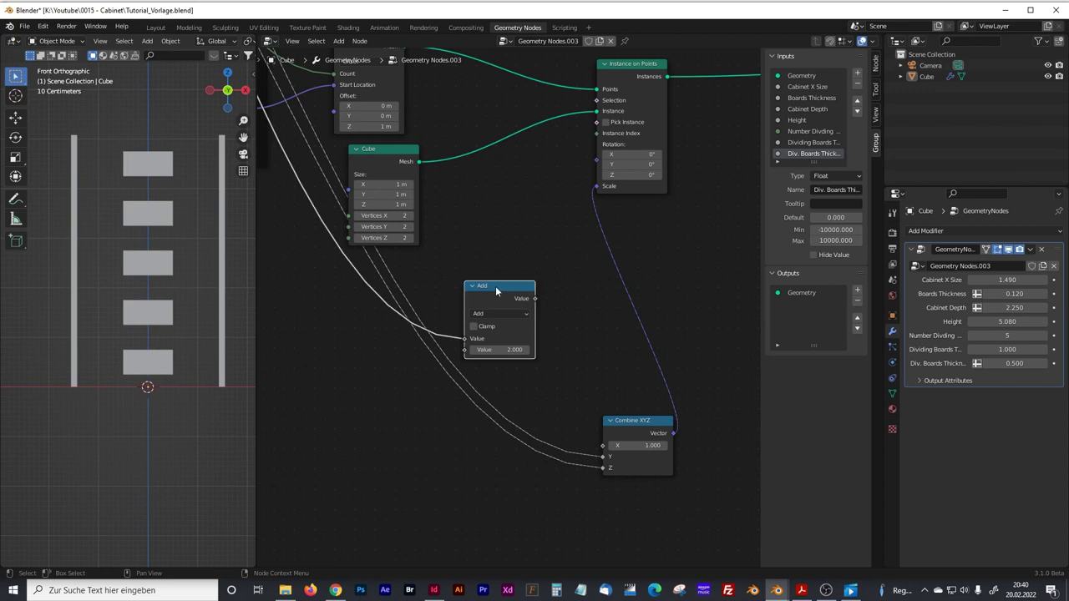
{"action": "left_click", "coordinate": [493, 314]}
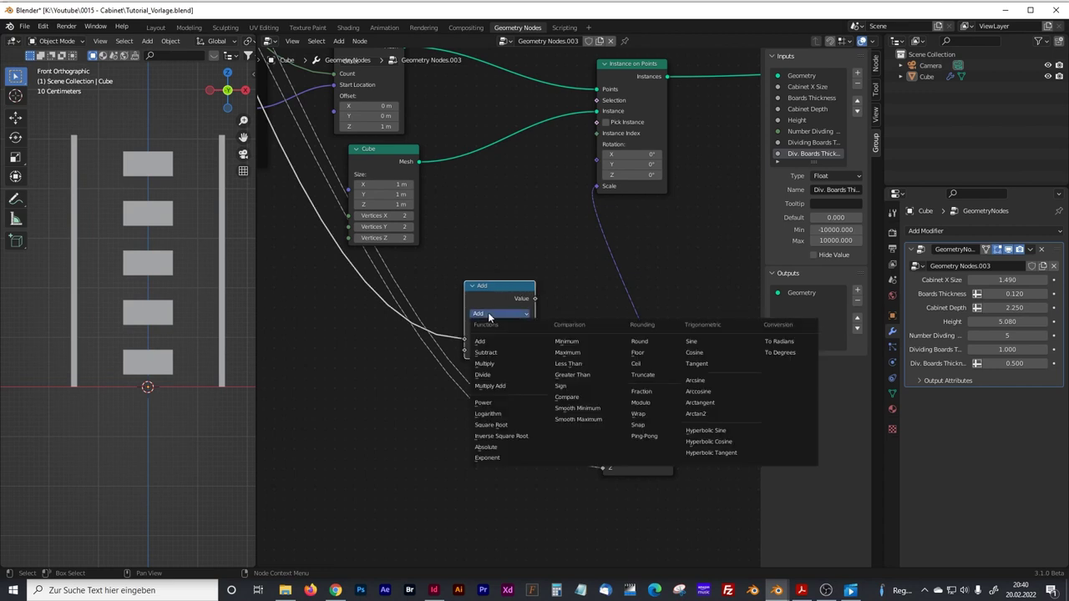
{"action": "left_click", "coordinate": [492, 364]}
{"action": "left_click_drag", "start_coordinate": [500, 293], "coordinate": [492, 291]}
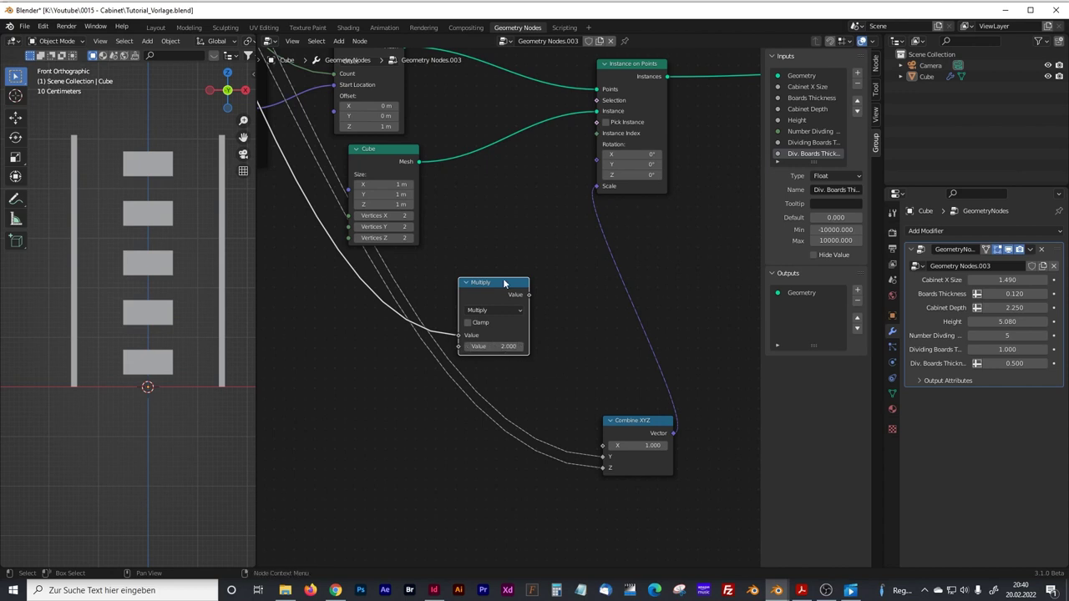
- Duplicate the Multiply node fed by Cabinet X Size and connect the original's output to the copy's first value
{"action": "key", "text": "shift+d"}
{"action": "left_click", "coordinate": [596, 314]}
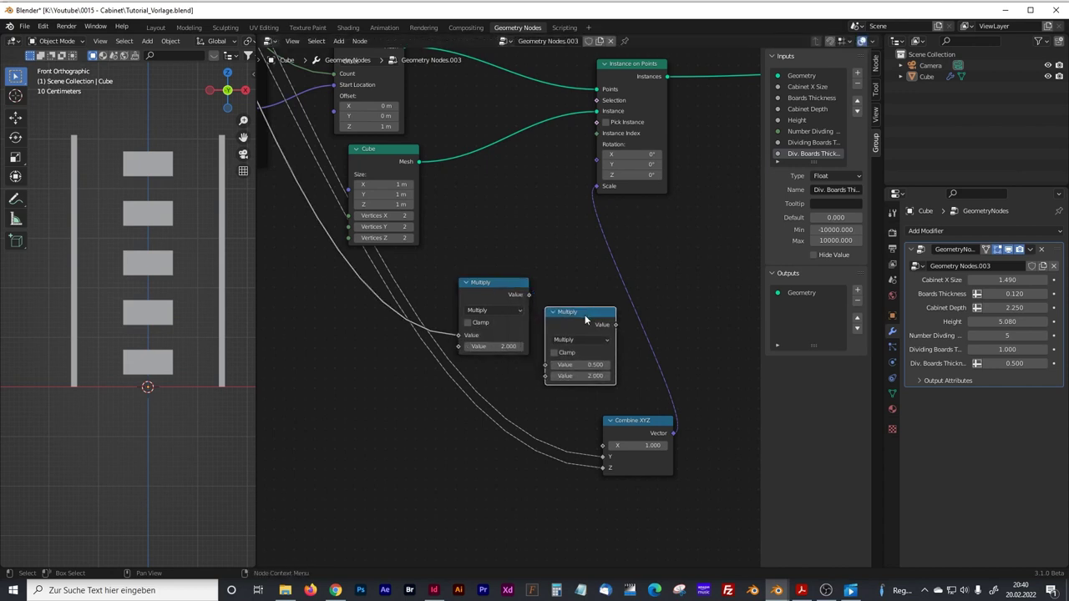
{"action": "left_click_drag", "start_coordinate": [519, 285], "coordinate": [513, 268]}
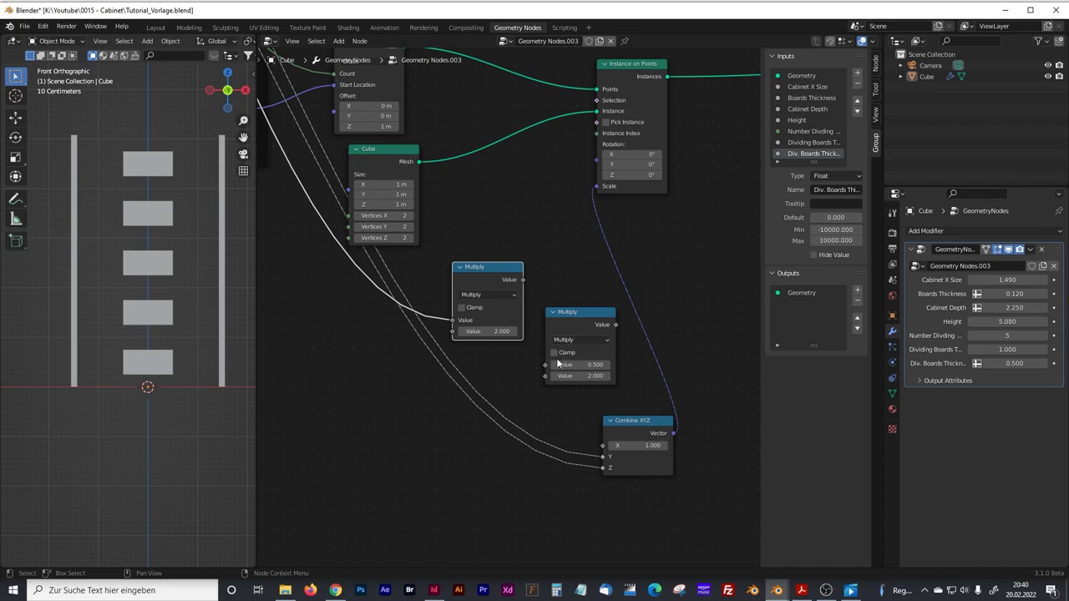
{"action": "left_click_drag", "start_coordinate": [523, 280], "coordinate": [542, 371]}
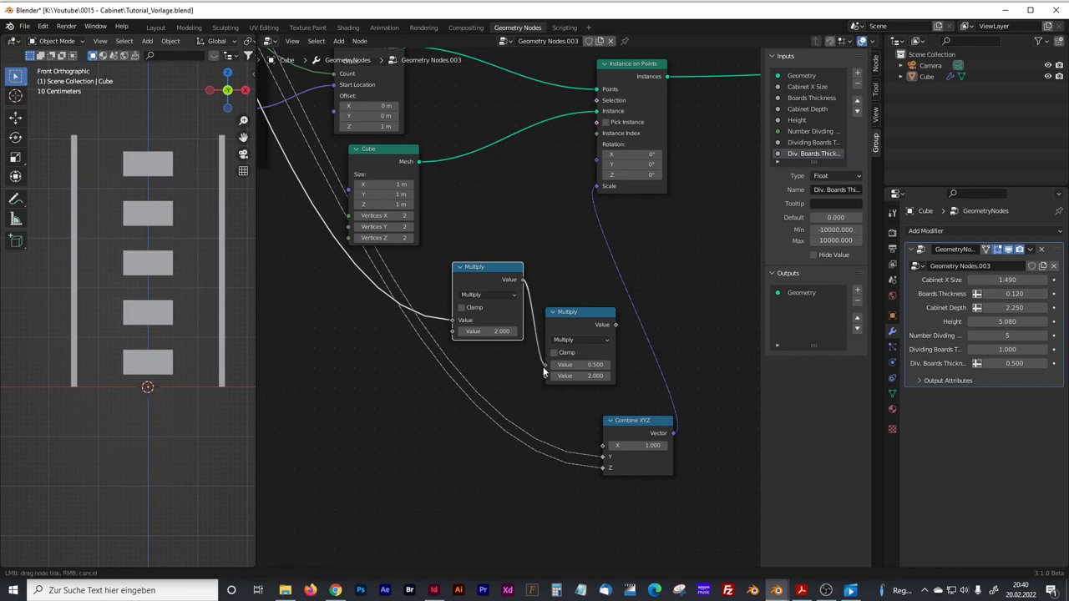
{"action": "left_click_drag", "start_coordinate": [543, 372], "coordinate": [545, 367]}
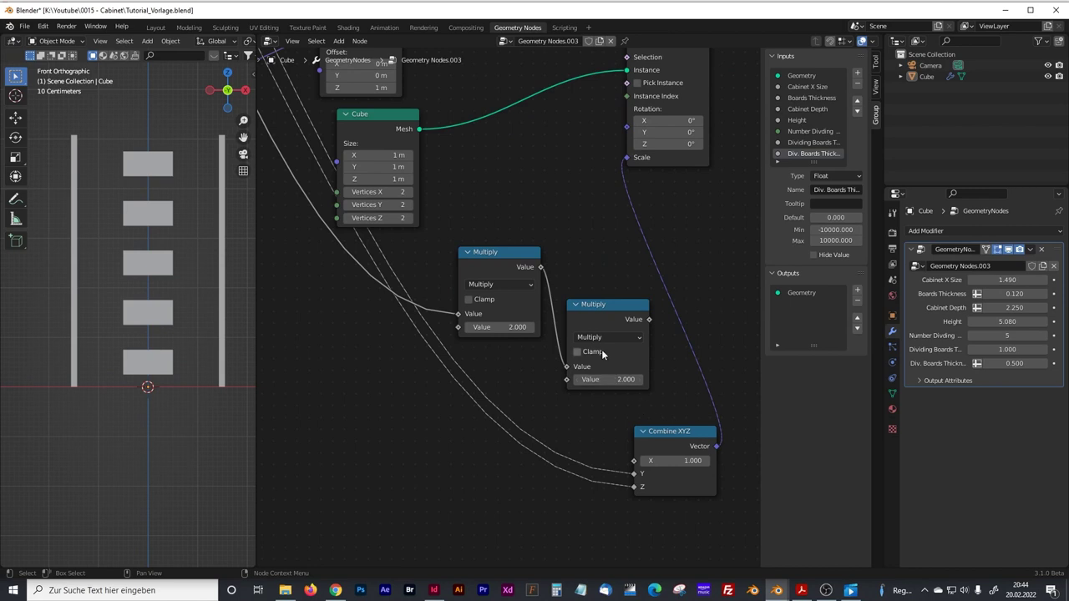
- Switch the duplicated Math node to Subtract and connect the Boards Thickness group input to its second value
{"action": "left_click", "coordinate": [595, 337]}
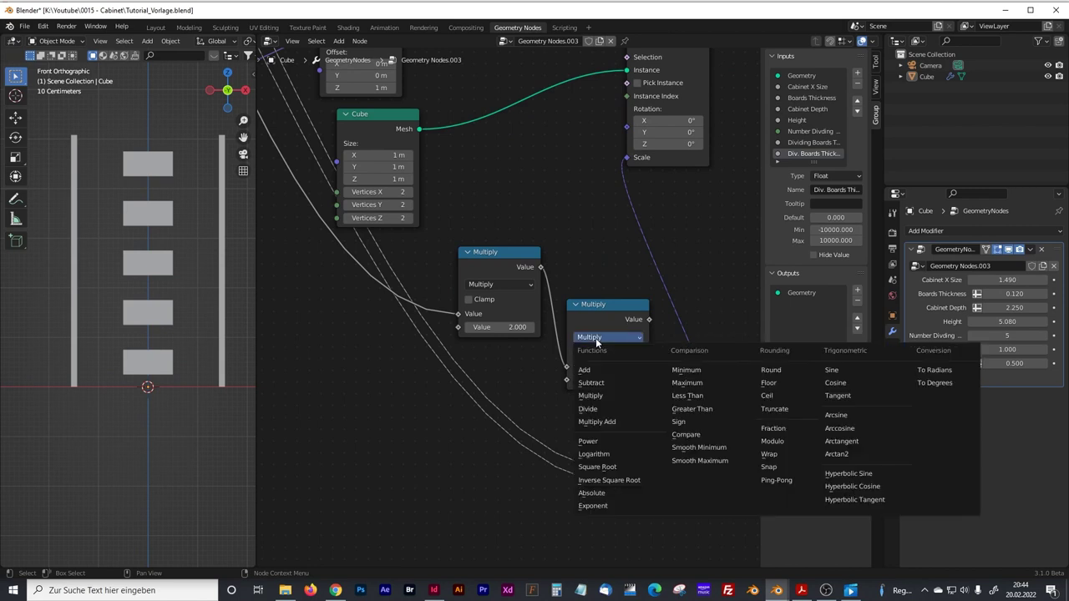
{"action": "left_click", "coordinate": [581, 383]}
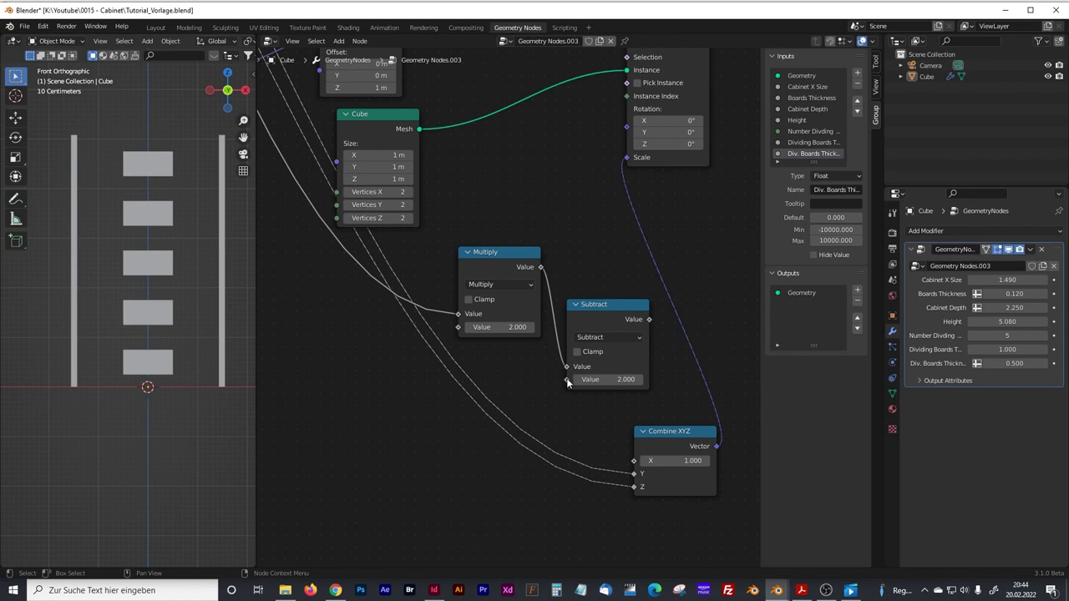
{"action": "left_click_drag", "start_coordinate": [568, 382], "coordinate": [628, 178]}
{"action": "middle_click_drag", "start_coordinate": [576, 383], "coordinate": [301, 100]}
{"action": "middle_click_drag", "start_coordinate": [743, 410], "coordinate": [435, 225]}
{"action": "middle_click_drag", "start_coordinate": [643, 385], "coordinate": [520, 291]}
- Move the scale Combine XYZ node farther from the Subtract node and connect the Subtract output to its X input
{"action": "left_click", "coordinate": [515, 400]}
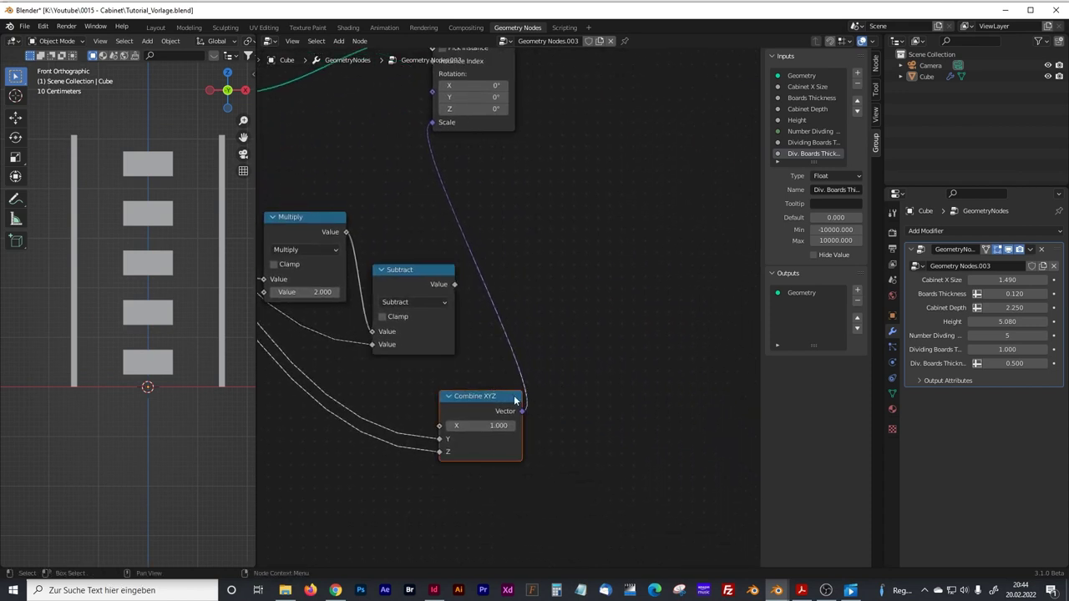
{"action": "left_click_drag", "start_coordinate": [515, 401], "coordinate": [560, 402]}
{"action": "left_click", "coordinate": [426, 262]}
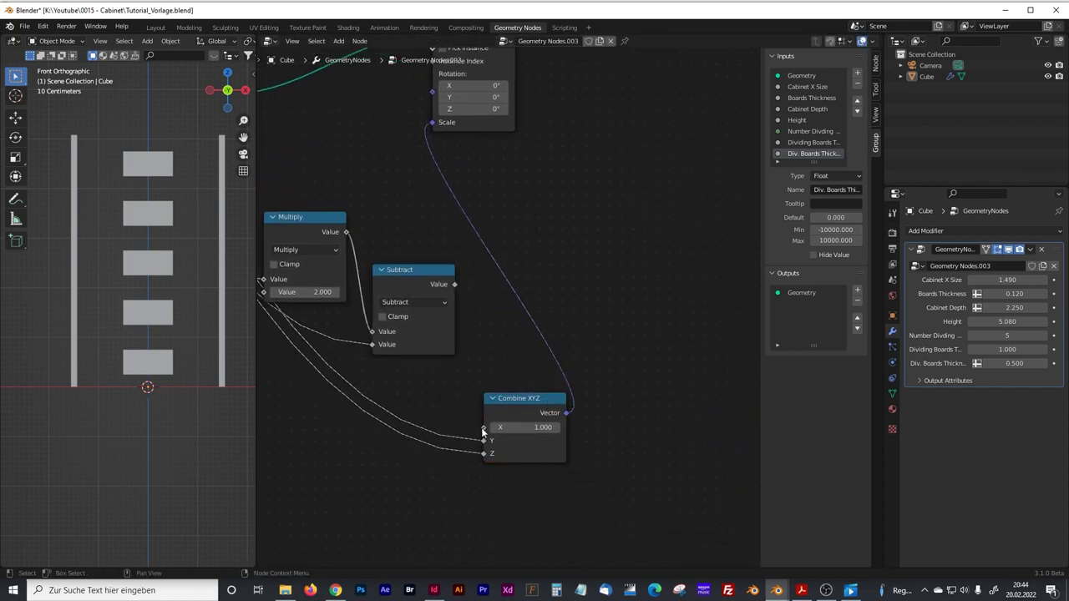
{"action": "left_click_drag", "start_coordinate": [422, 274], "coordinate": [421, 277]}
{"action": "middle_click_drag", "start_coordinate": [532, 271], "coordinate": [574, 358]}
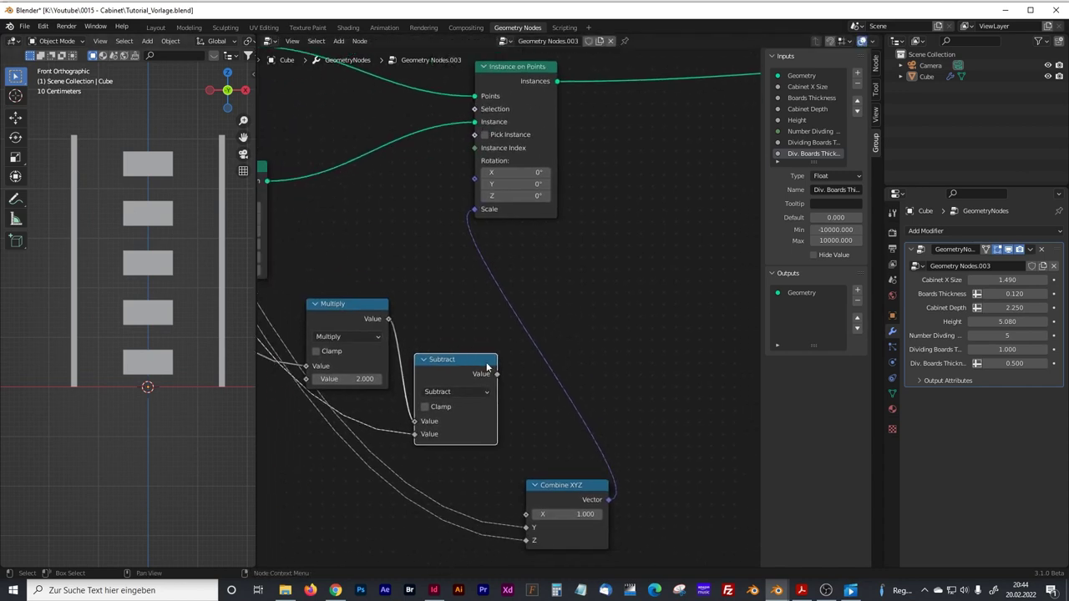
{"action": "left_click_drag", "start_coordinate": [496, 374], "coordinate": [526, 513]}
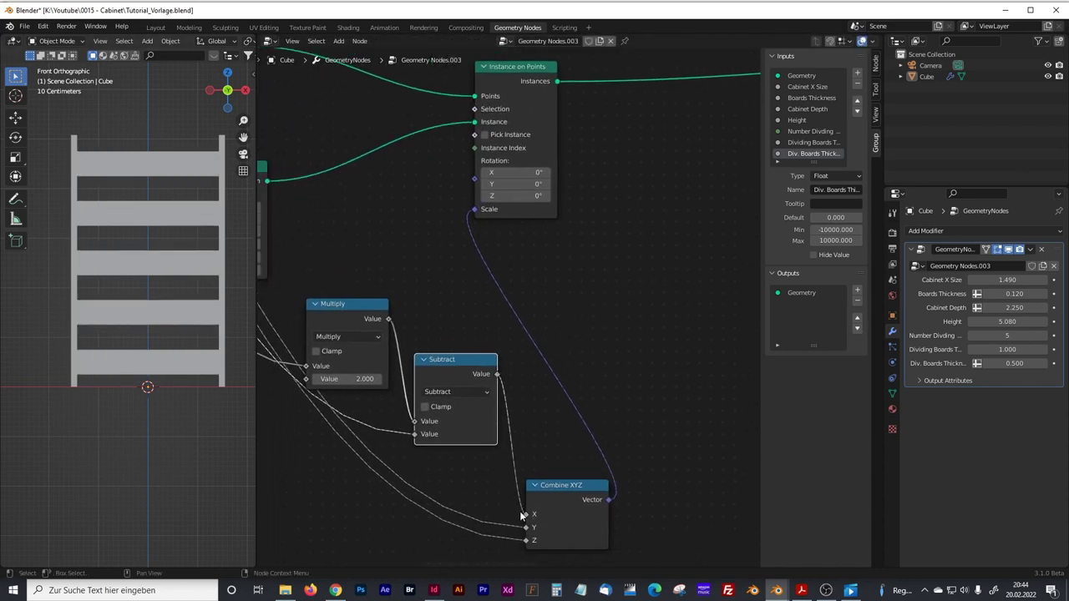
- Set Div. Boards Thickness to 0.12 and widen the 3D viewport to show the whole cabinet in perspective
{"action": "middle_click_drag", "start_coordinate": [155, 221], "coordinate": [147, 305]}
{"action": "scroll", "coordinate": [178, 262], "scroll_direction": "down", "scroll_amount": 2}
{"action": "scroll", "coordinate": [71, 212], "scroll_direction": "up", "scroll_amount": 4}
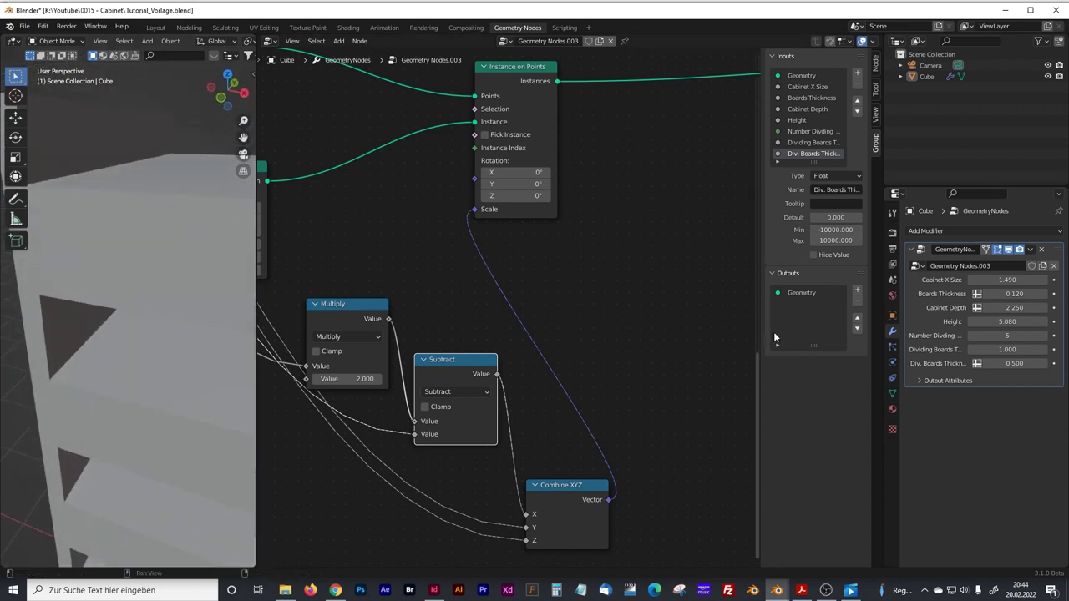
{"action": "left_click_drag", "start_coordinate": [1014, 363], "coordinate": [977, 363]}
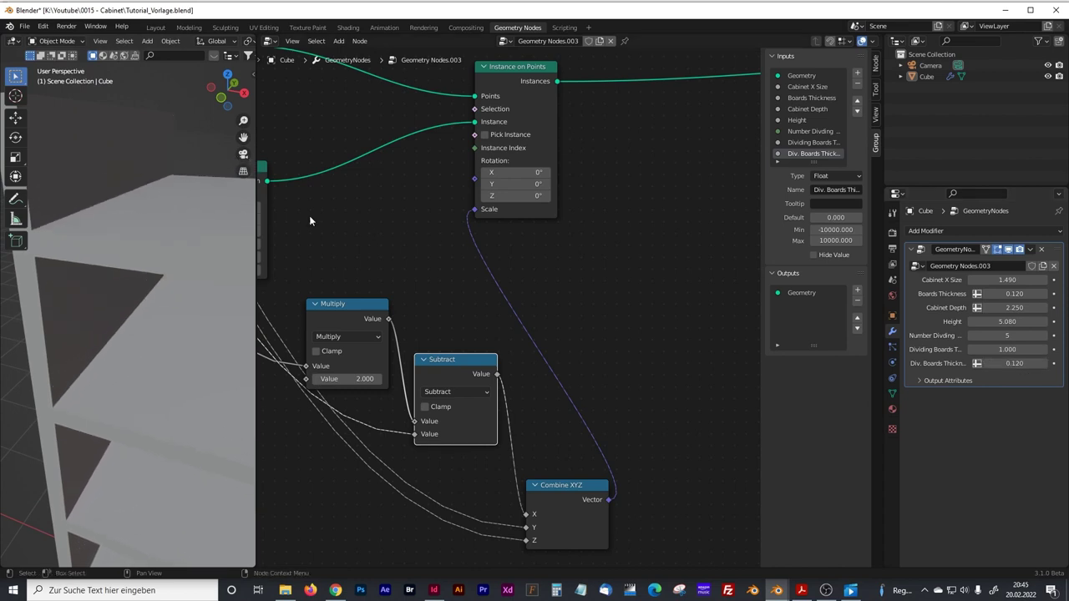
{"action": "left_click_drag", "start_coordinate": [253, 154], "coordinate": [474, 154]}
{"action": "scroll", "coordinate": [389, 256], "scroll_direction": "down", "scroll_amount": 5}
{"action": "middle_click_drag", "start_coordinate": [387, 255], "coordinate": [239, 212]}
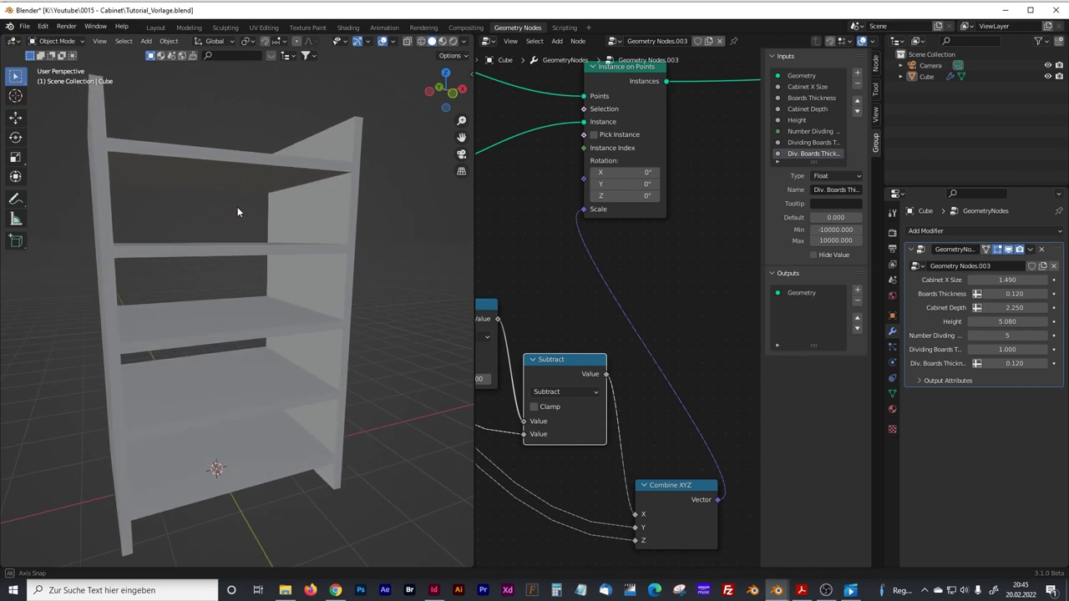
- Try the cabinet parameters with X Size 1.27, Boards Thickness 0.14, Height 5.35, six dividing boards and Div. Boards Thickness 0.13
{"action": "mouse_move", "coordinate": [1012, 364]}
{"action": "left_mouse_down"}
{"action": "mouse_move", "coordinate": [998, 364]}
{"action": "mouse_move", "coordinate": [1012, 363]}
{"action": "left_mouse_up"}
{"action": "mouse_move", "coordinate": [1014, 294]}
{"action": "left_mouse_down"}
{"action": "mouse_move", "coordinate": [1000, 294]}
{"action": "mouse_move", "coordinate": [1016, 294]}
{"action": "mouse_move", "coordinate": [999, 280]}
{"action": "mouse_move", "coordinate": [1011, 280]}
{"action": "left_mouse_up"}
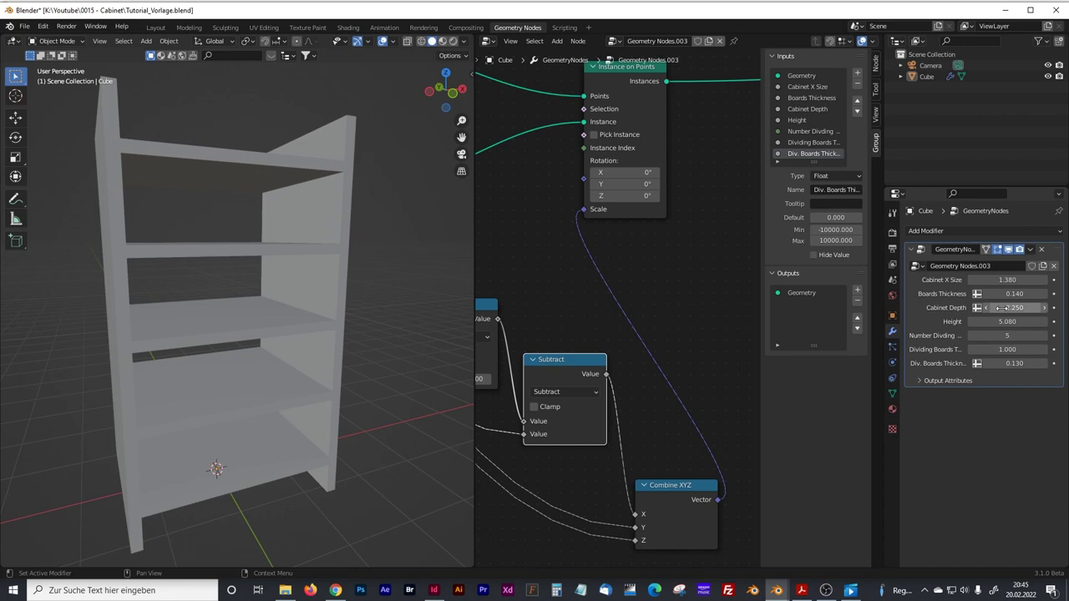
{"action": "left_click_drag", "start_coordinate": [1004, 322], "coordinate": [1015, 321]}
{"action": "left_click_drag", "start_coordinate": [1006, 279], "coordinate": [998, 280]}
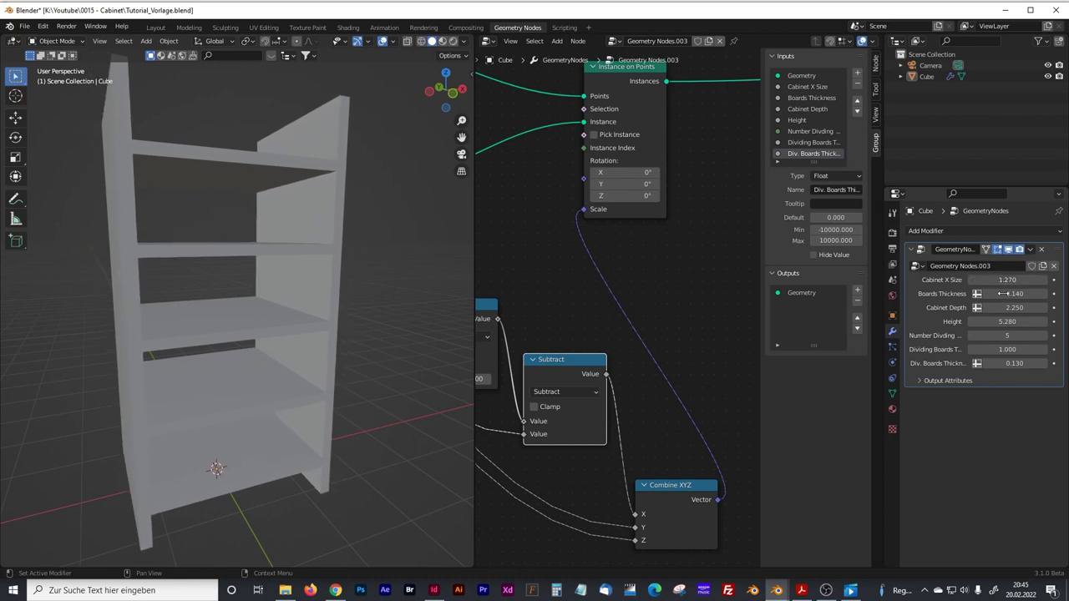
{"action": "mouse_move", "coordinate": [1006, 322]}
{"action": "left_mouse_down"}
{"action": "mouse_move", "coordinate": [992, 336]}
{"action": "mouse_move", "coordinate": [1007, 336]}
{"action": "left_mouse_up"}
{"action": "scroll", "coordinate": [194, 202], "scroll_direction": "down", "scroll_amount": 2}
{"action": "middle_click_drag", "start_coordinate": [291, 261], "coordinate": [327, 279]}
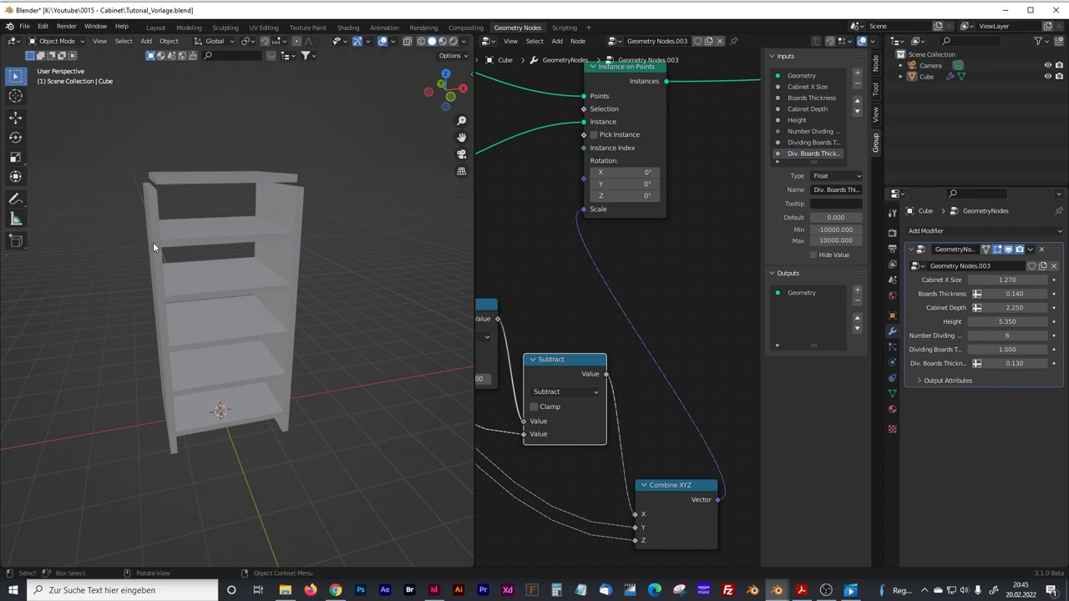
{"action": "middle_click_drag", "start_coordinate": [296, 223], "coordinate": [332, 267]}
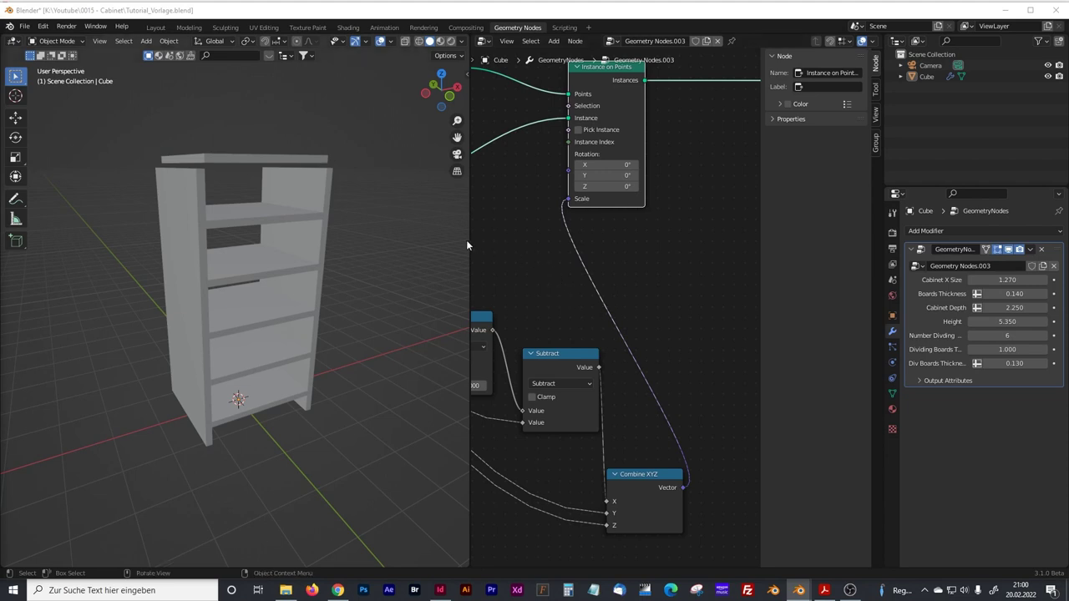
- Widen the node editor and remove the redundant Div Boards Thickness input from the node group
{"action": "left_click_drag", "start_coordinate": [466, 240], "coordinate": [298, 240]}
{"action": "middle_click_drag", "start_coordinate": [398, 243], "coordinate": [523, 323]}
{"action": "middle_click_drag", "start_coordinate": [348, 172], "coordinate": [635, 350]}
{"action": "middle_click_drag", "start_coordinate": [424, 237], "coordinate": [728, 496]}
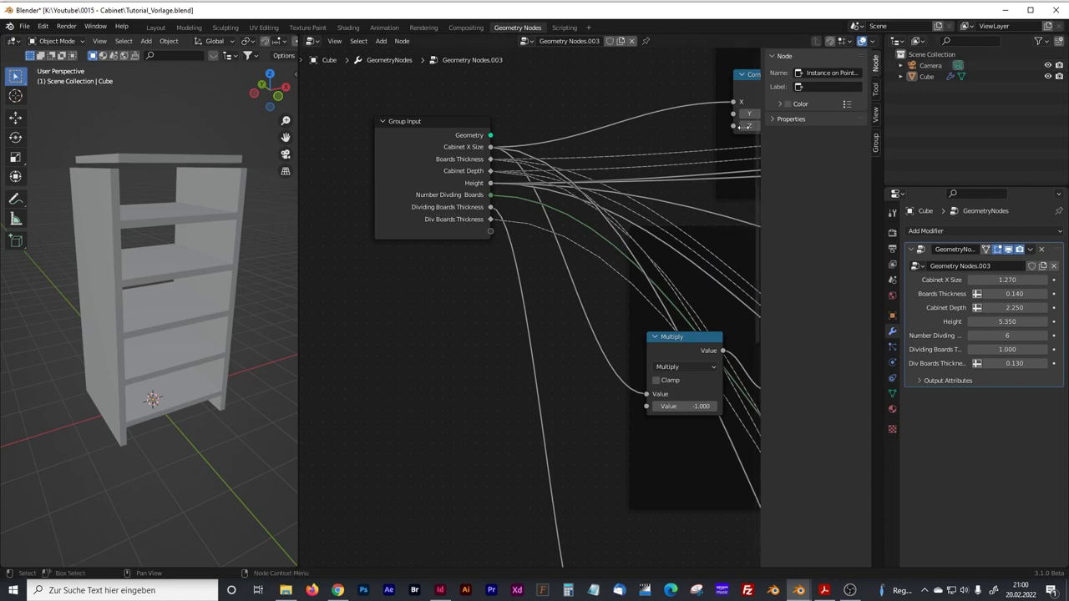
{"action": "left_click", "coordinate": [877, 114]}
{"action": "left_click", "coordinate": [875, 142]}
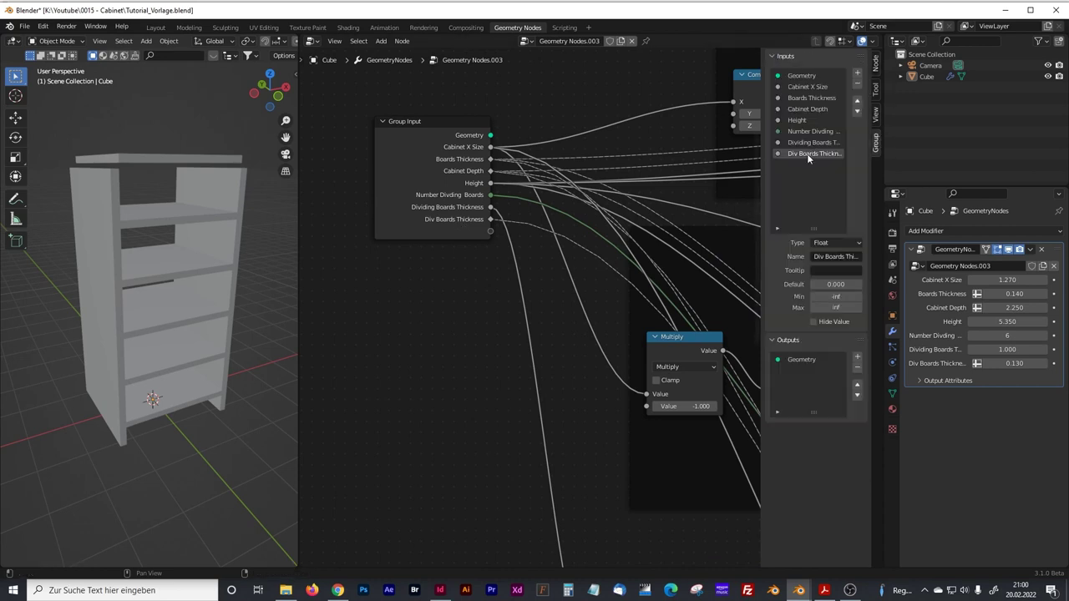
{"action": "left_click", "coordinate": [857, 84]}
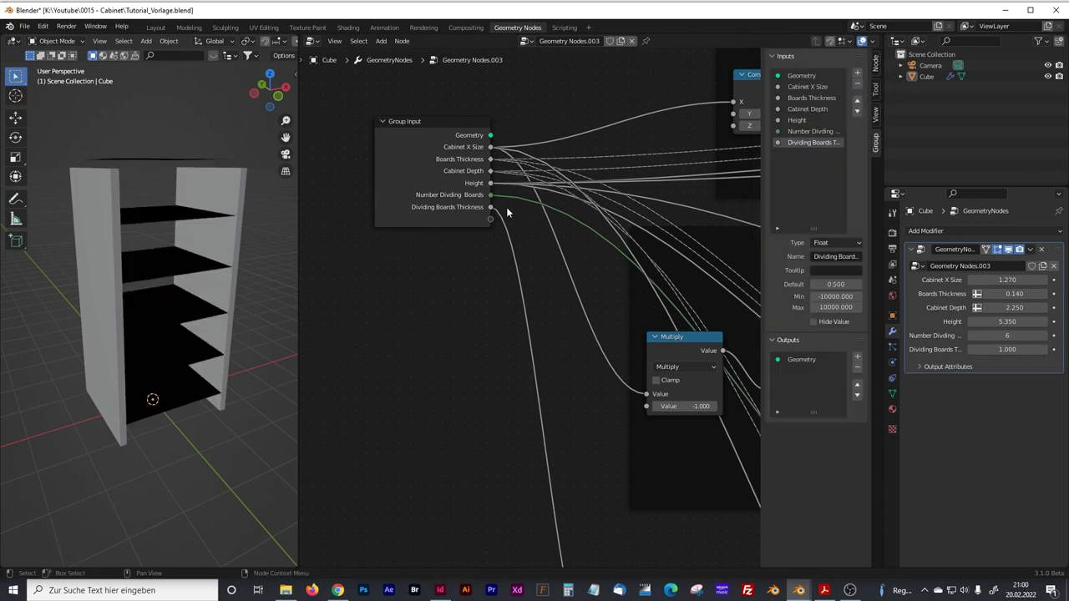
- Connect the Dividing Boards Thickness group input to the scale Combine XYZ node's Z and set that thickness to 0.15
{"action": "middle_click_drag", "start_coordinate": [457, 264], "coordinate": [416, 217]}
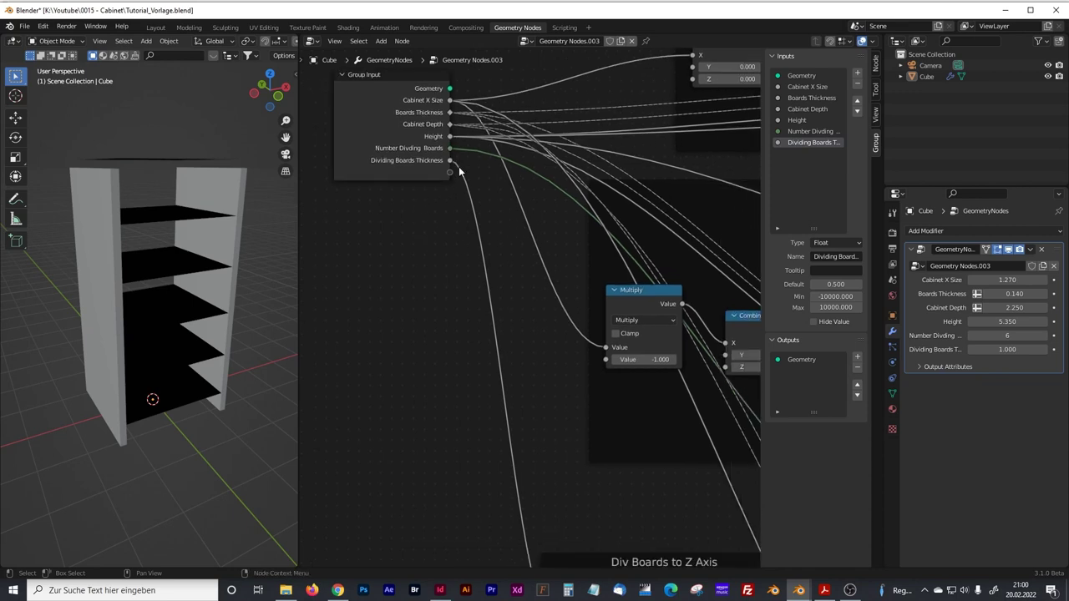
{"action": "middle_click_drag", "start_coordinate": [485, 345], "coordinate": [420, 176], "text": "shift"}
{"action": "middle_click_drag", "start_coordinate": [600, 342], "coordinate": [245, 92], "text": "shift"}
{"action": "middle_click_drag", "start_coordinate": [697, 369], "coordinate": [541, 237], "text": "shift"}
{"action": "left_click_drag", "start_coordinate": [615, 444], "coordinate": [492, 166]}
{"action": "middle_click_drag", "start_coordinate": [468, 197], "coordinate": [417, 147]}
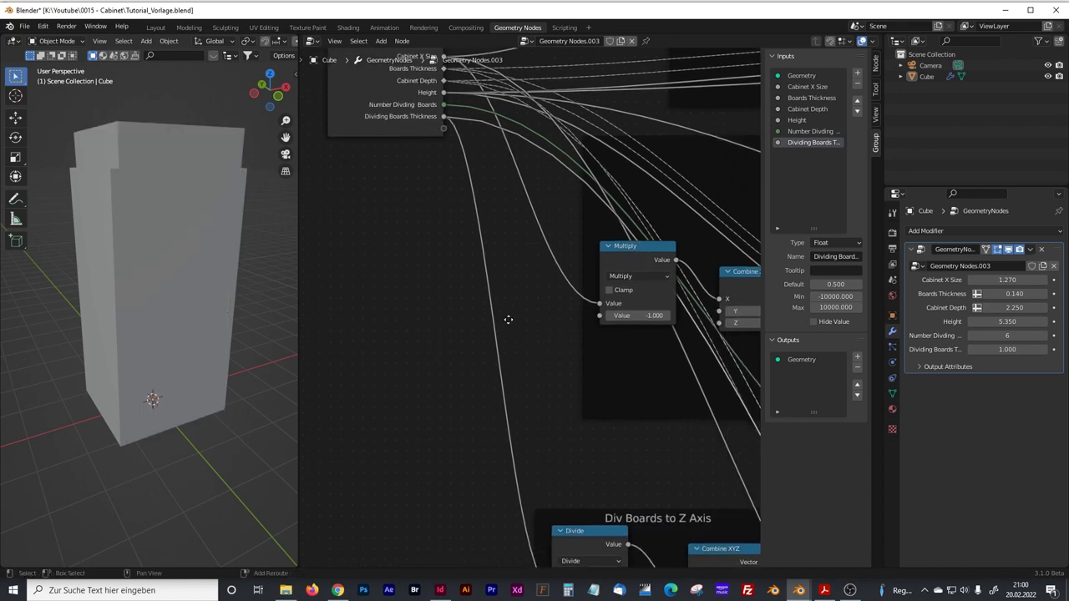
{"action": "left_click_drag", "start_coordinate": [1007, 349], "coordinate": [927, 349]}
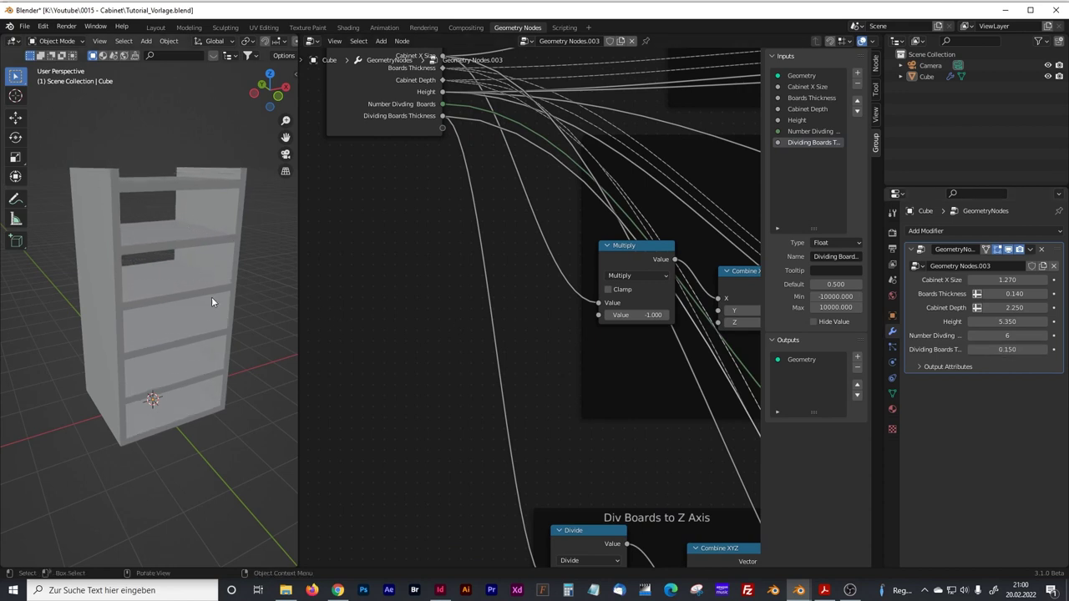
- Join the Multiply and Subtract nodes that feed the scale Combine XYZ node in a new frame
{"action": "scroll", "coordinate": [603, 370], "scroll_direction": "down", "scroll_amount": 3}
{"action": "middle_click_drag", "start_coordinate": [666, 439], "coordinate": [359, 169], "text": "shift"}
{"action": "middle_click_drag", "start_coordinate": [686, 358], "coordinate": [538, 299], "text": "shift"}
{"action": "scroll", "coordinate": [529, 306], "scroll_direction": "up", "scroll_amount": 1}
{"action": "left_click", "coordinate": [489, 291]}
{"action": "left_click", "coordinate": [572, 332], "text": "shift"}
{"action": "key", "text": "ctrl+j"}
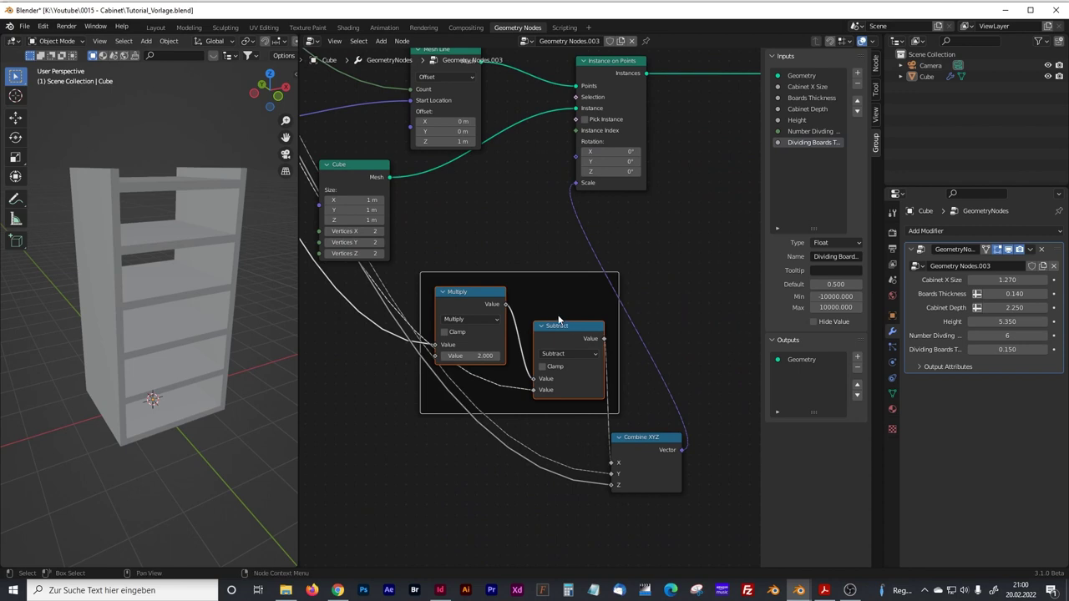
- Label the new frame "Dividing Boards X Size"
{"action": "left_click", "coordinate": [875, 64]}
{"action": "left_click", "coordinate": [832, 86]}
{"action": "type", "text": "Dividing Boards X Size"}
{"action": "key", "text": "Return"}
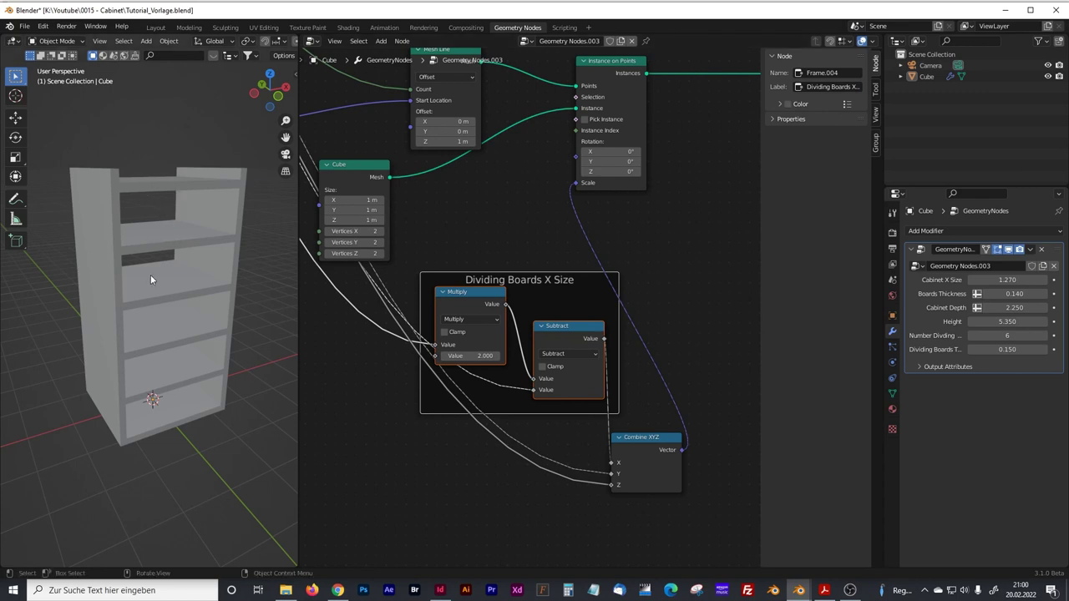
- Examine the placement of the dividing boards between the side boards in front orthographic view
{"action": "middle_click_drag", "start_coordinate": [418, 400], "coordinate": [490, 389]}
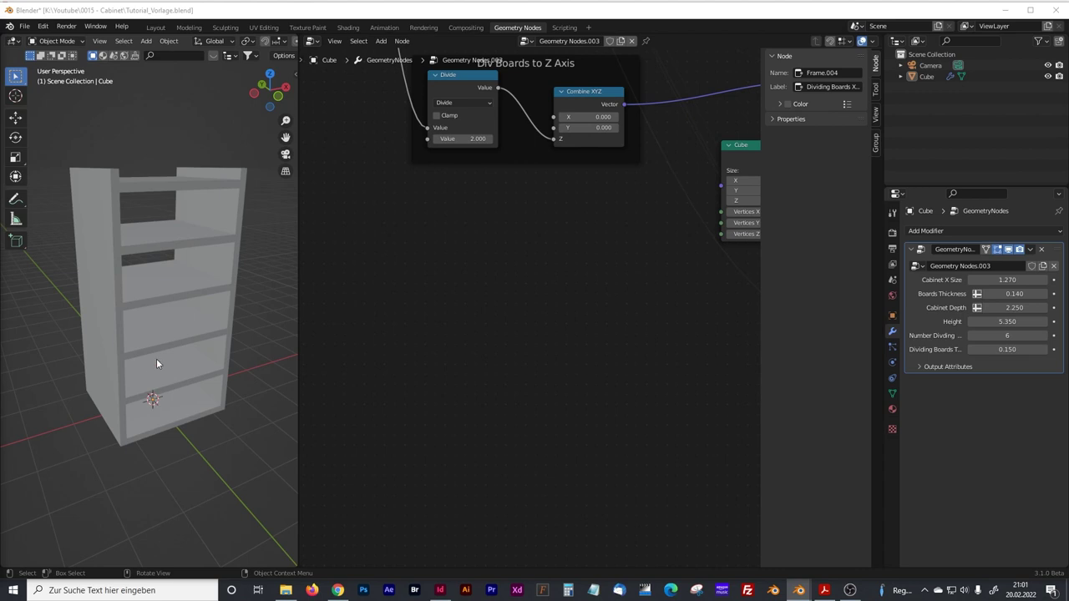
{"action": "middle_click_drag", "start_coordinate": [181, 286], "coordinate": [188, 197]}
{"action": "scroll", "coordinate": [172, 226], "scroll_direction": "up", "scroll_amount": 2}
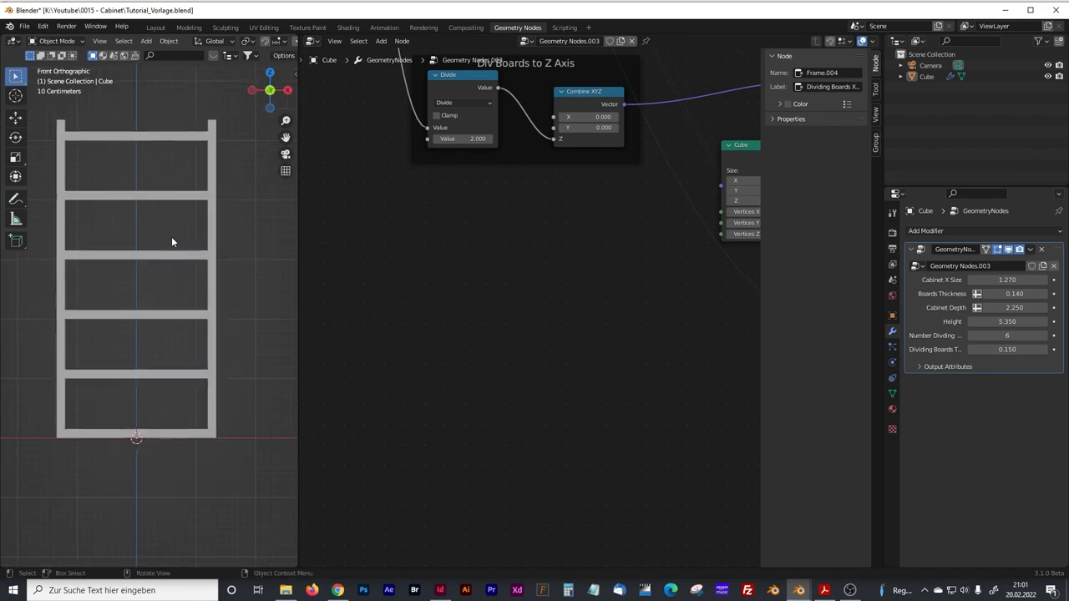
{"action": "middle_click_drag", "start_coordinate": [108, 178], "coordinate": [133, 175], "text": "shift"}
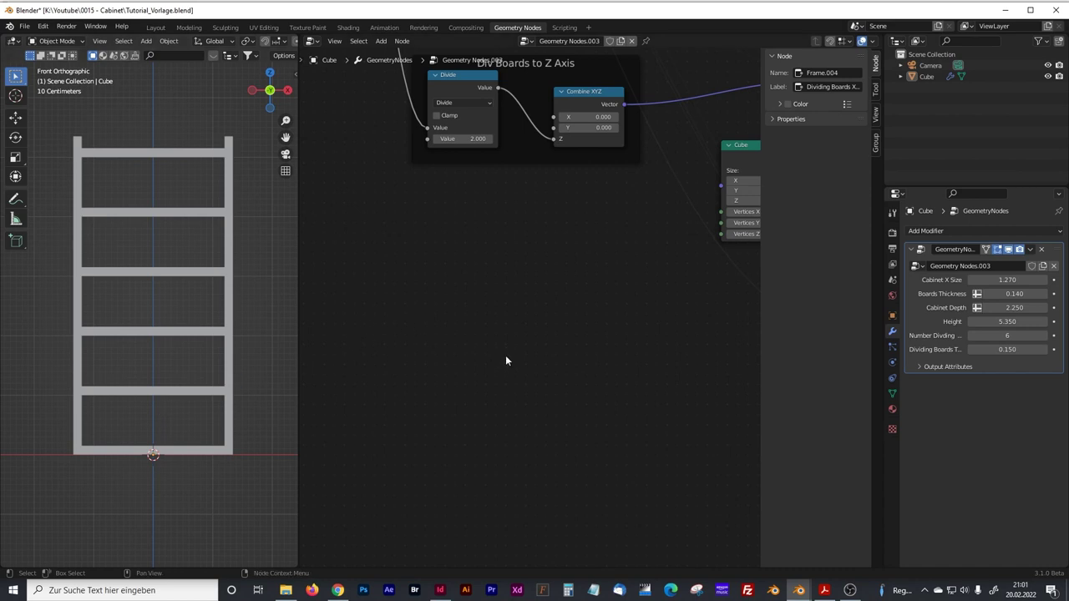
- Add a Math node below the Div Boards to Z Axis frame and set its operation to Divide
{"action": "key", "text": "shift+a"}
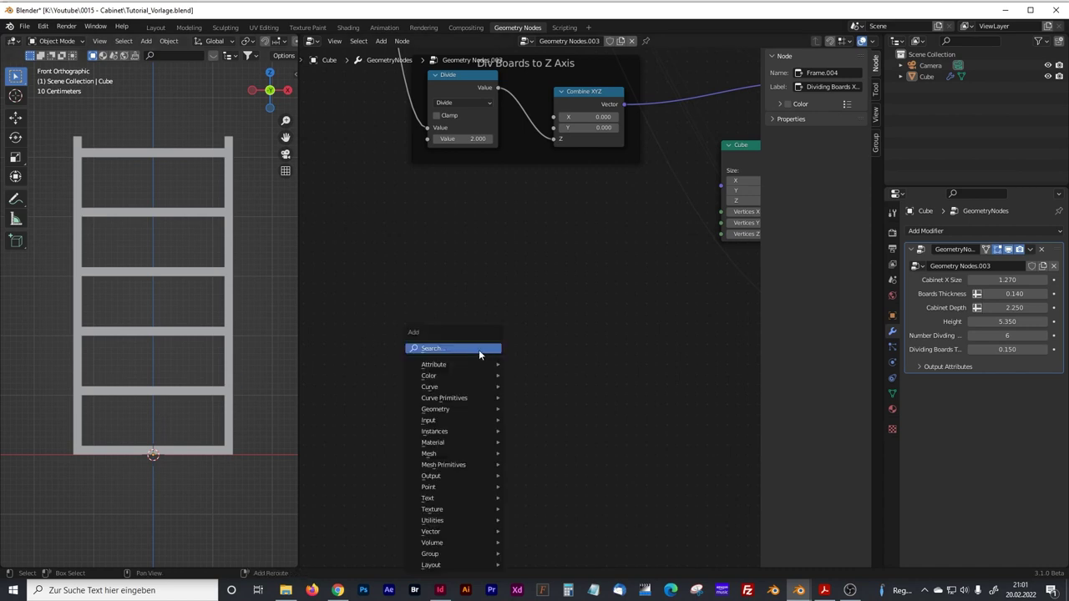
{"action": "left_click", "coordinate": [478, 349]}
{"action": "type", "text": "math"}
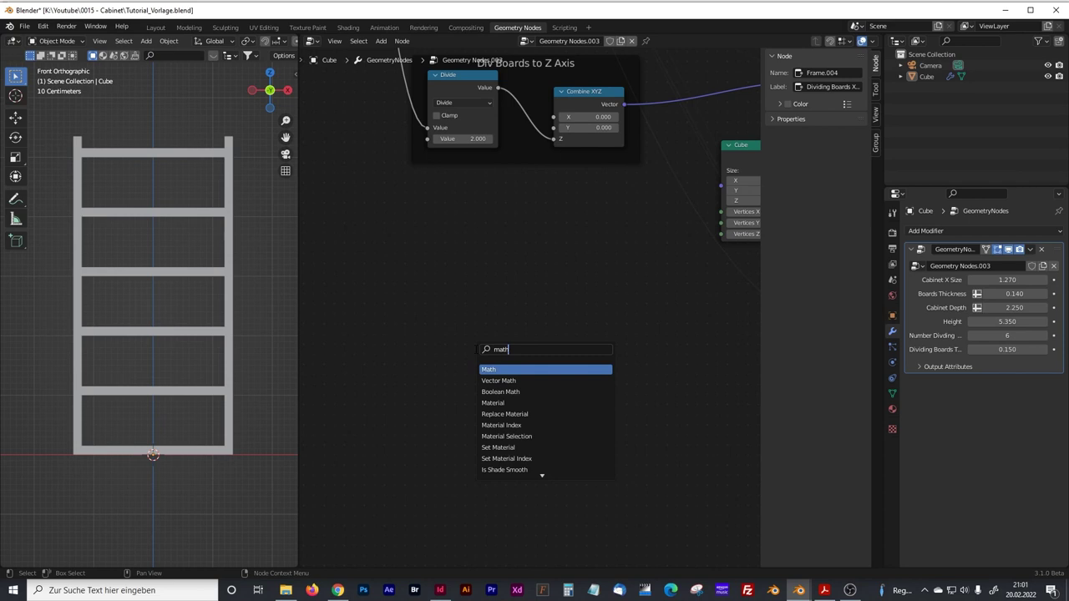
{"action": "left_click", "coordinate": [504, 369]}
{"action": "left_click", "coordinate": [506, 370]}
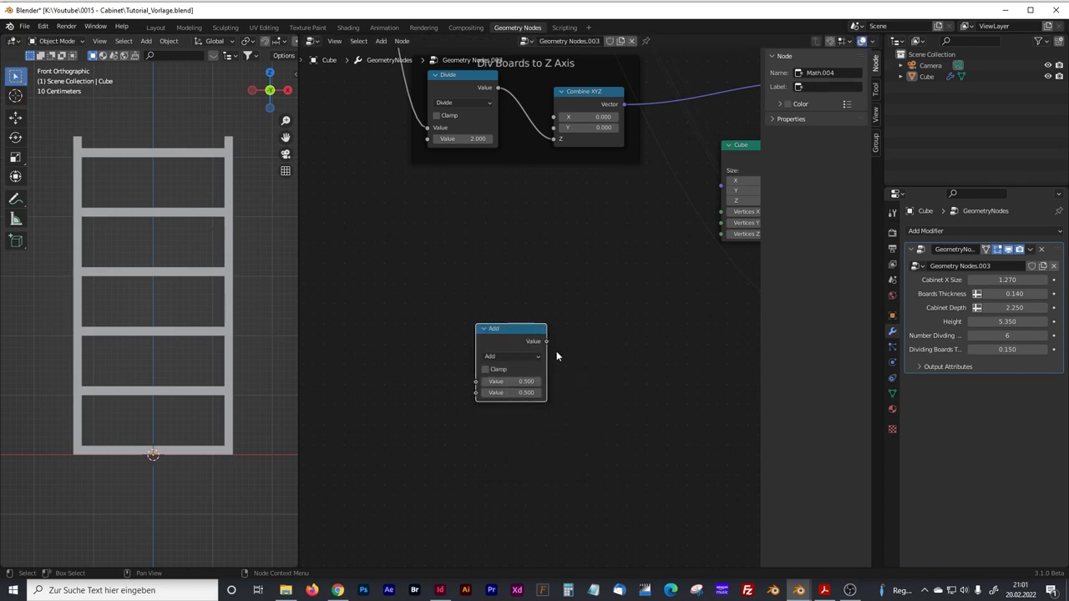
{"action": "left_click", "coordinate": [493, 356]}
{"action": "left_click", "coordinate": [500, 417]}
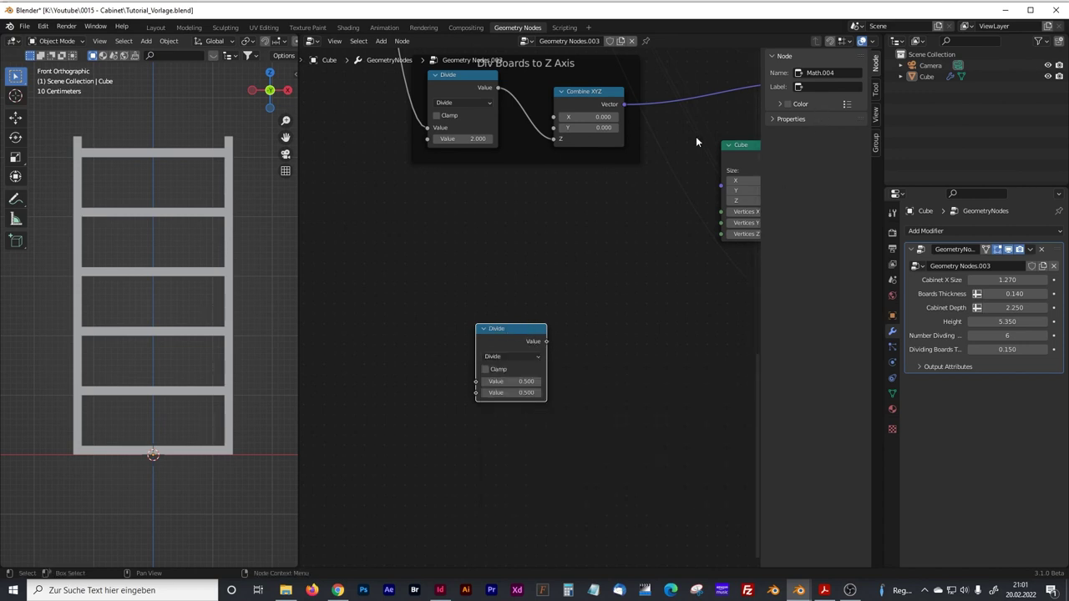
- Label the new Divide node "Cabinet Height / Number of Boards" and widen it to fit the full label
{"action": "left_click", "coordinate": [831, 87]}
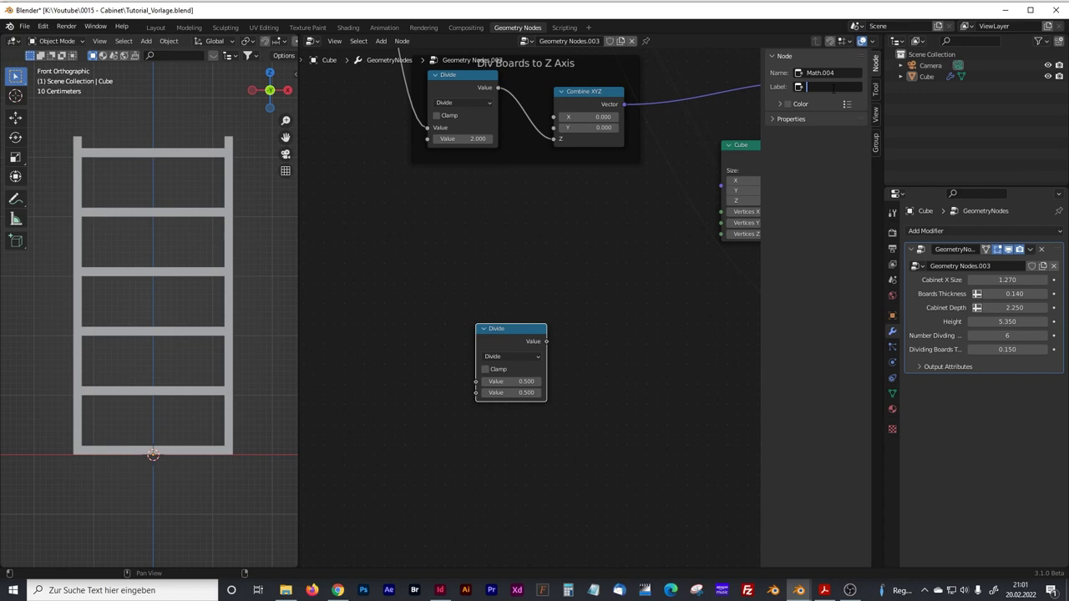
{"action": "type", "text": "1"}
{"action": "key", "text": "BackSpace"}
{"action": "type", "text": "Cabine"}
{"action": "type", "text": "t Height"}
{"action": "type", "text": " /"}
{"action": "type", "text": " Nu"}
{"action": "type", "text": "mber of"}
{"action": "type", "text": " Boards"}
{"action": "key", "text": "Return"}
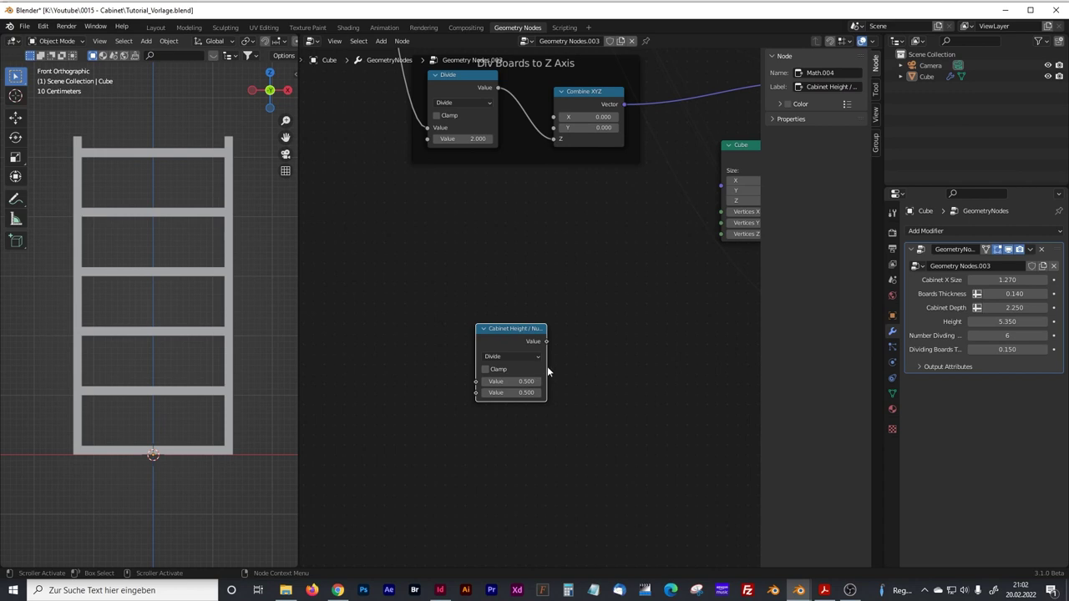
{"action": "left_click_drag", "start_coordinate": [547, 365], "coordinate": [623, 367]}
{"action": "middle_click_drag", "start_coordinate": [429, 370], "coordinate": [495, 344]}
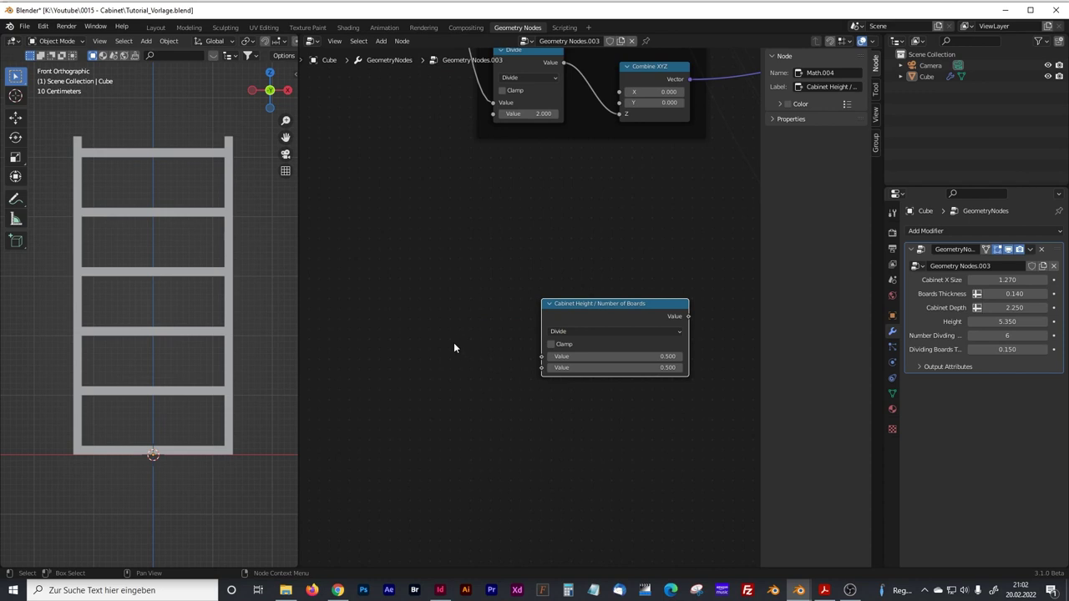
- Duplicate the labelled Divide node to its lower left and label the copy "Number of Boards - 1"
{"action": "key", "text": "shift+a"}
{"action": "key", "text": "shift+d"}
{"action": "left_click", "coordinate": [405, 346]}
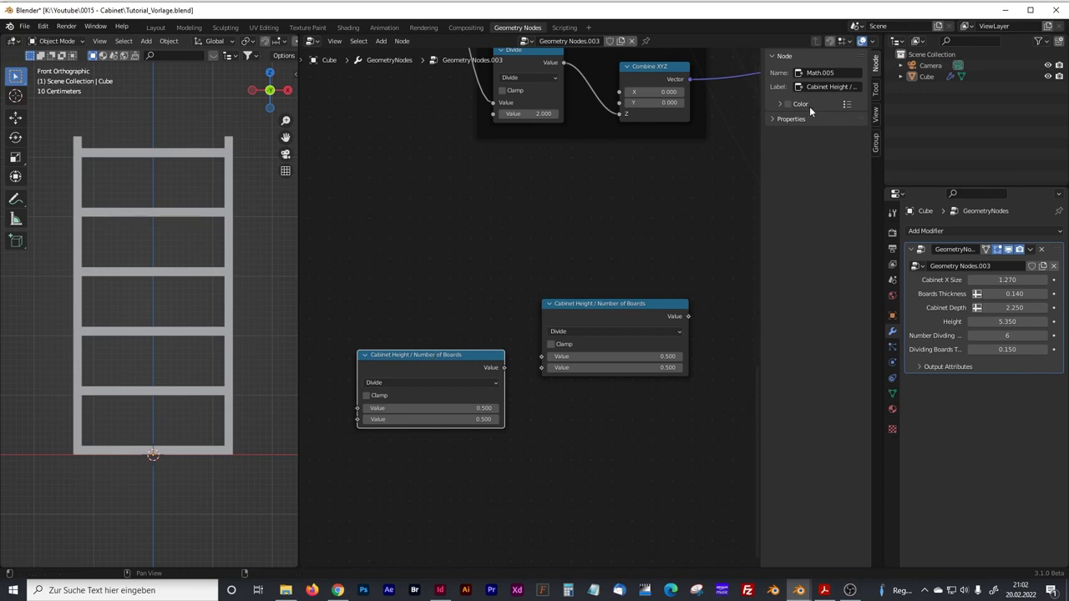
{"action": "left_click", "coordinate": [834, 87]}
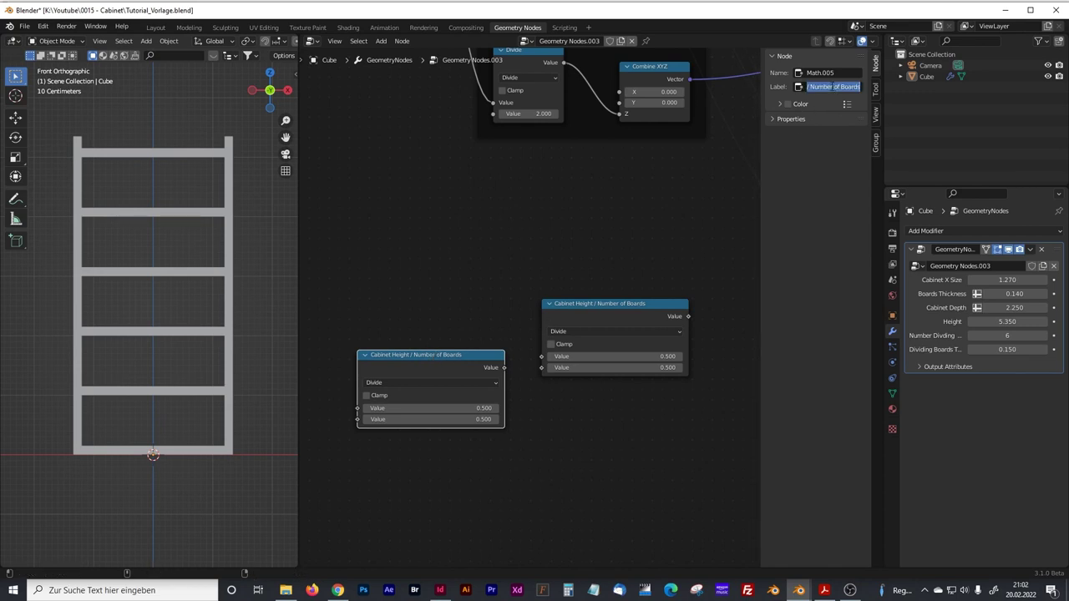
{"action": "type", "text": "Numb"}
{"action": "type", "text": "er"}
{"action": "type", "text": " of Boards"}
{"action": "type", "text": " / 1"}
{"action": "key", "text": "Return"}
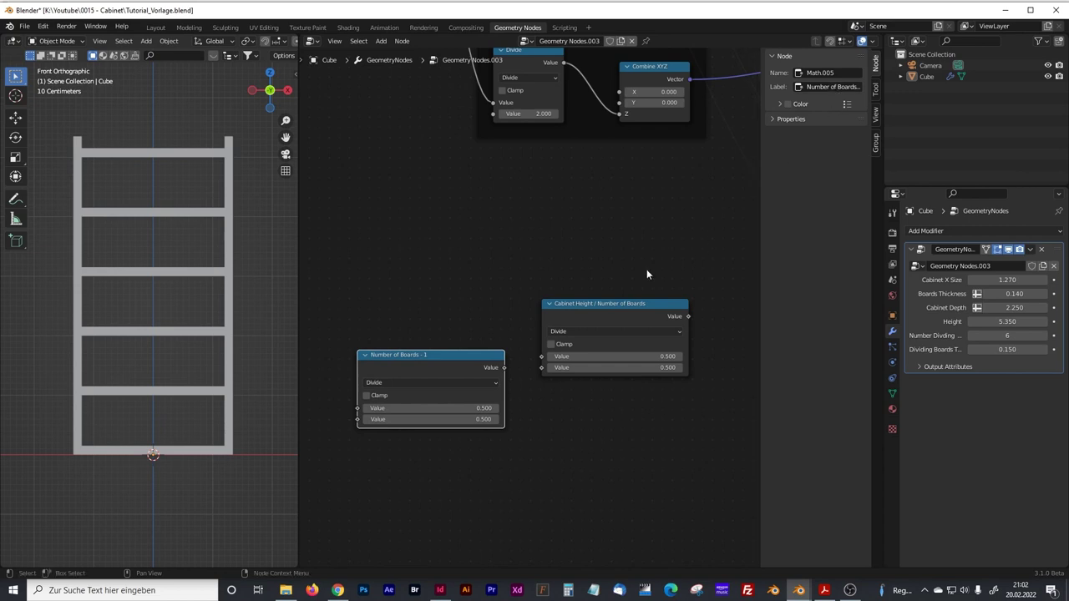
- Reposition the Cabinet Height / Number of Boards node and place a duplicate of it above the Number of Boards - 1 node
{"action": "left_click_drag", "start_coordinate": [586, 306], "coordinate": [586, 312]}
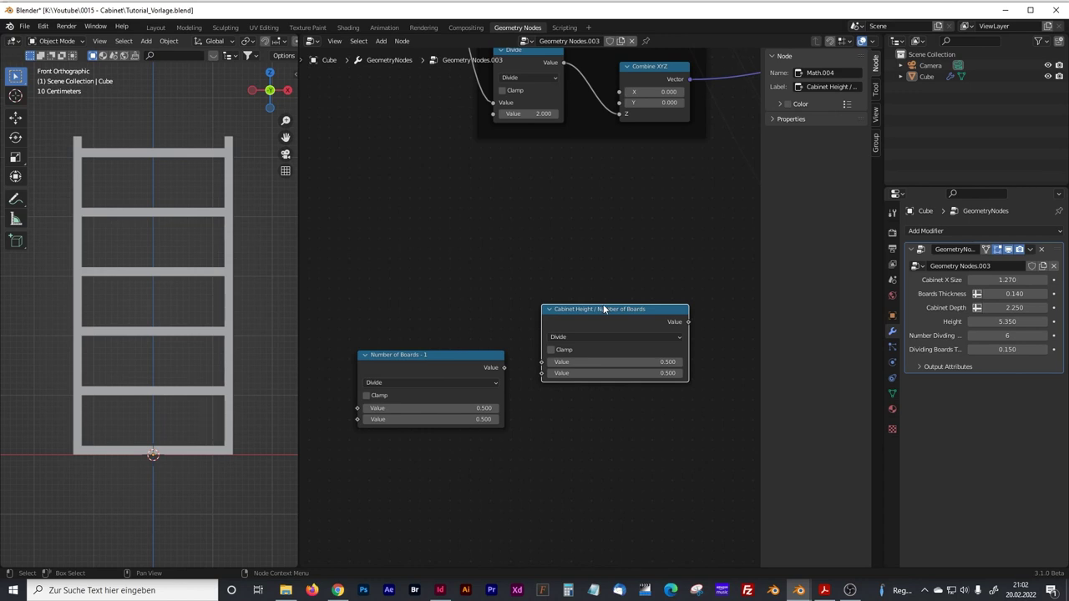
{"action": "left_click_drag", "start_coordinate": [604, 309], "coordinate": [604, 314]}
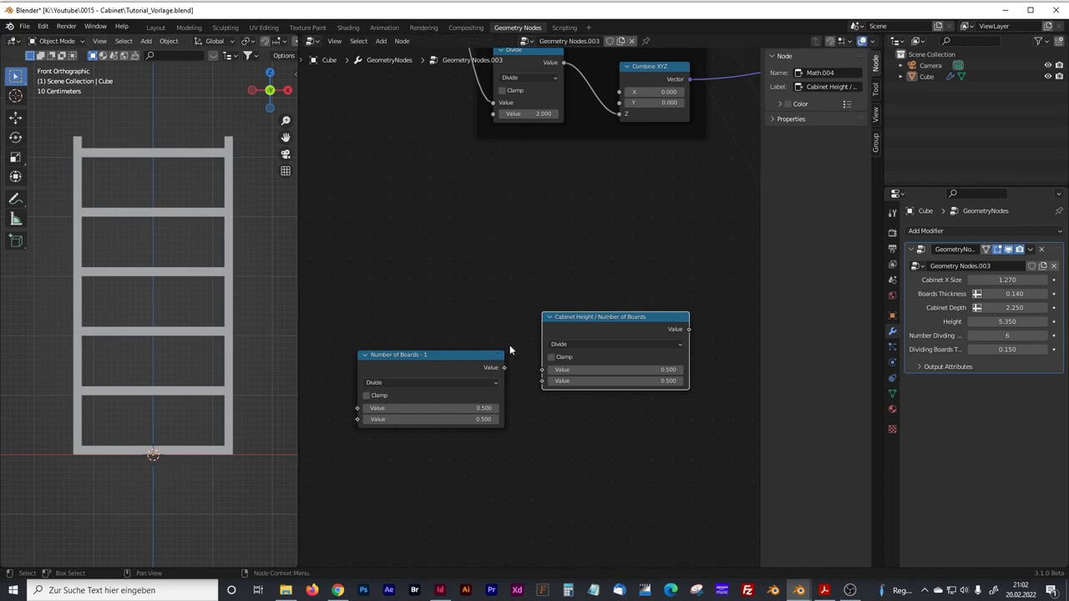
{"action": "left_click_drag", "start_coordinate": [569, 316], "coordinate": [555, 294]}
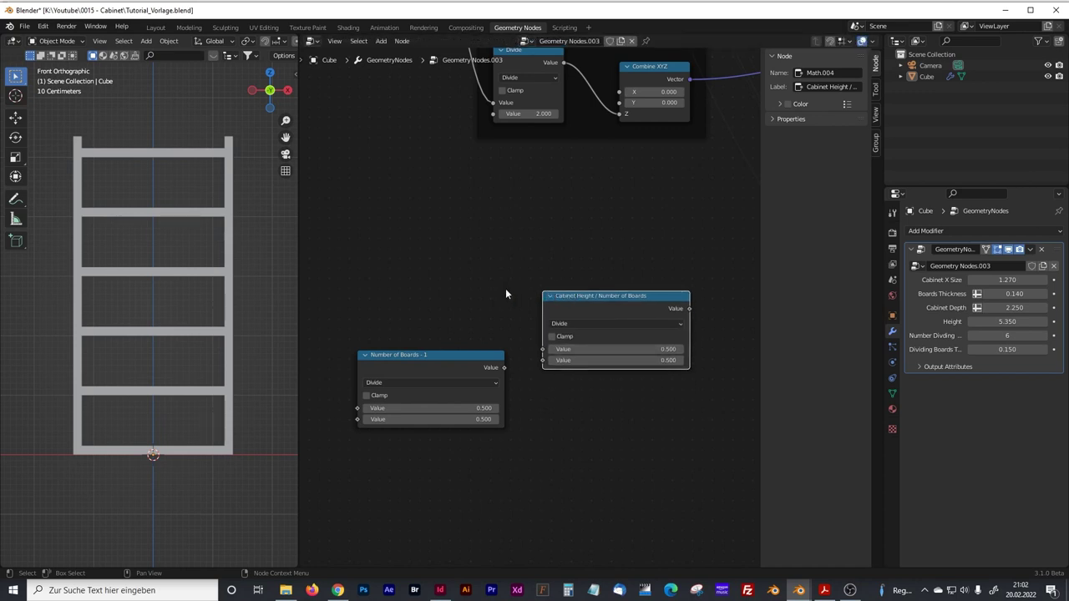
{"action": "middle_click_drag", "start_coordinate": [388, 290], "coordinate": [453, 309]}
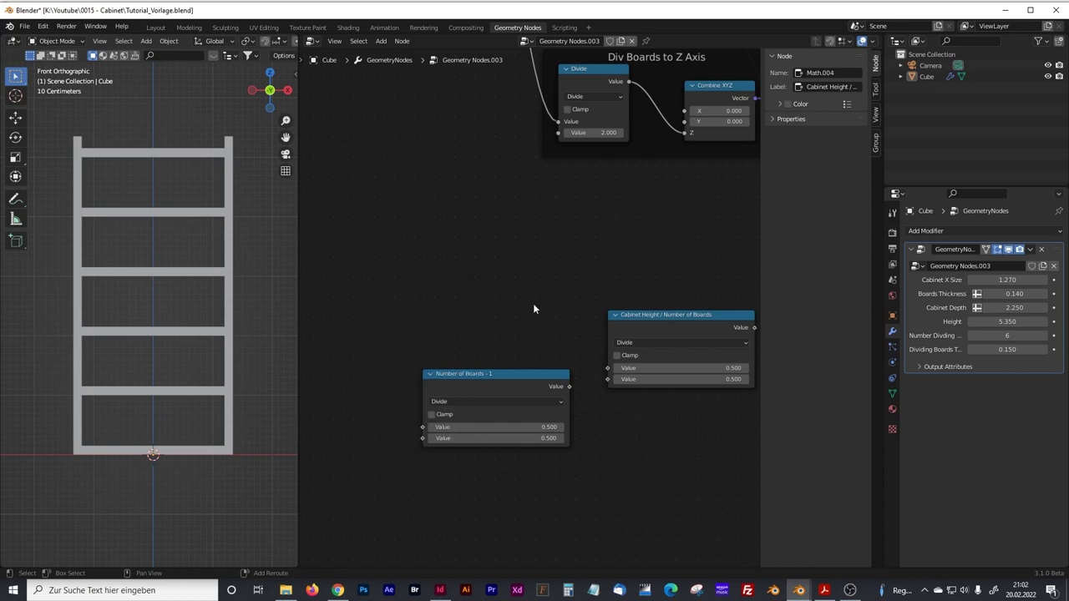
{"action": "left_click", "coordinate": [646, 314]}
{"action": "key", "text": "shift+d"}
{"action": "left_click", "coordinate": [433, 260]}
{"action": "left_click_drag", "start_coordinate": [474, 261], "coordinate": [490, 263]}
- Change the Number of Boards - 1 node to Subtract and set its second value to 1
{"action": "left_click", "coordinate": [454, 451]}
{"action": "left_click", "coordinate": [463, 376]}
{"action": "left_click", "coordinate": [456, 403]}
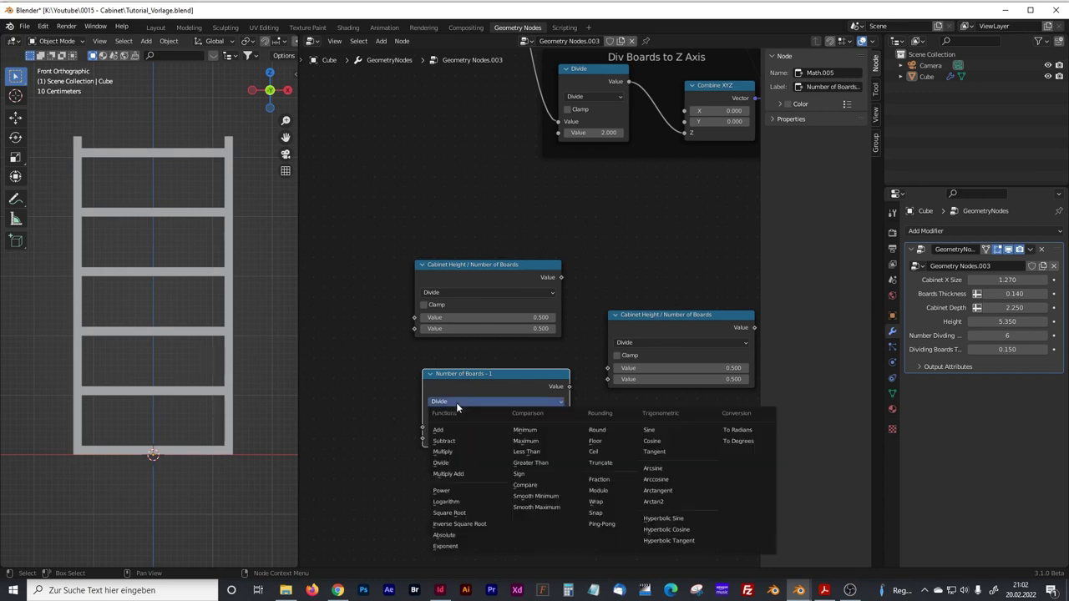
{"action": "left_click", "coordinate": [444, 440]}
{"action": "left_click", "coordinate": [493, 438]}
{"action": "type", "text": "1"}
{"action": "key", "text": "Return"}
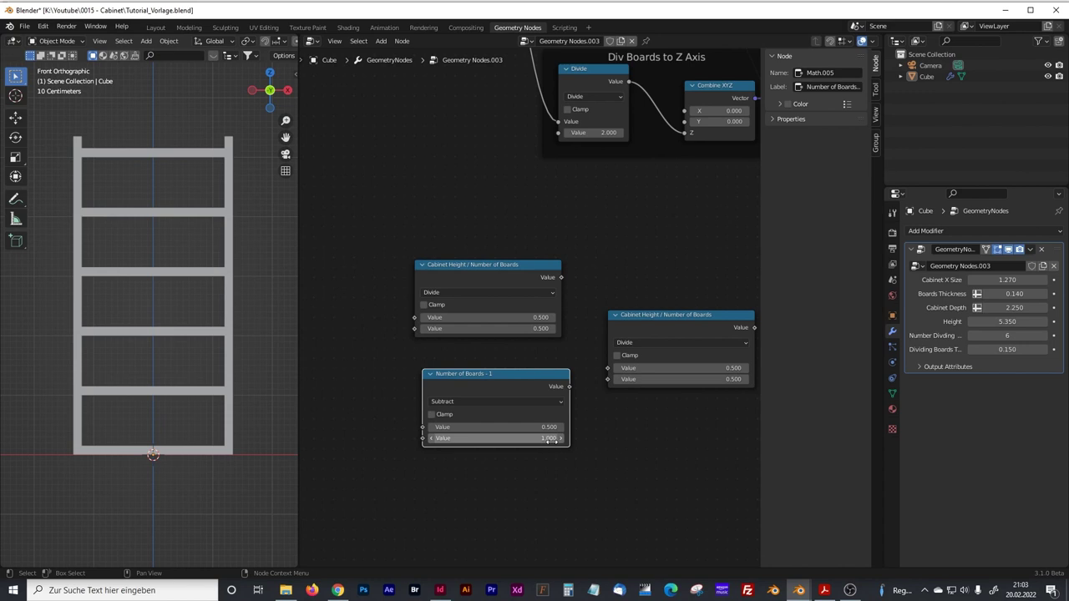
- Relabel the duplicated node above Number of Boards - 1 as "Cabinet Height - Boards Thickness"
{"action": "left_click_drag", "start_coordinate": [453, 265], "coordinate": [460, 266]}
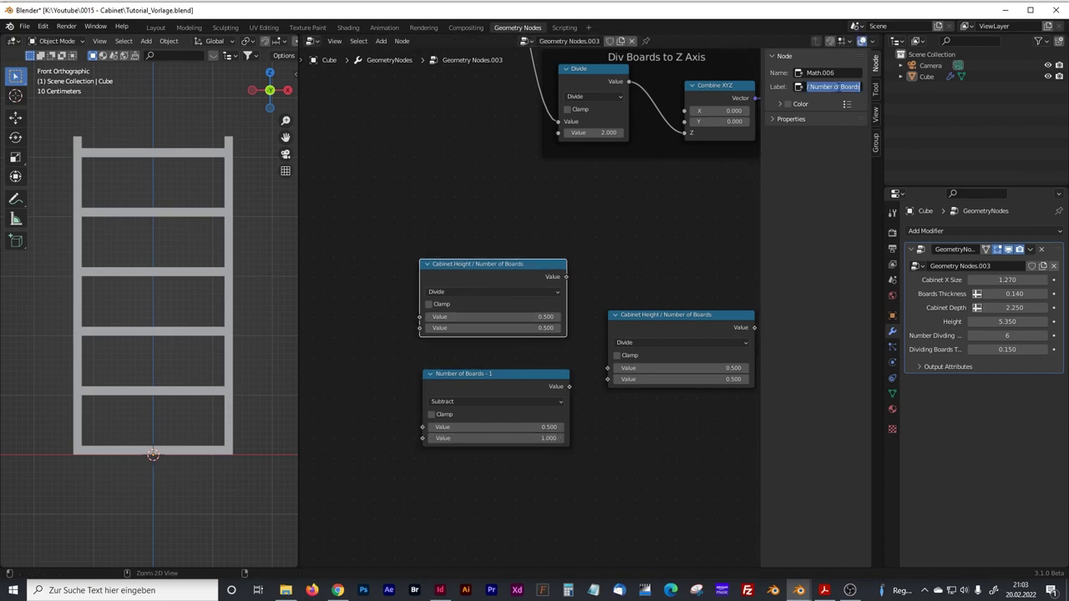
{"action": "type", "text": "Cabinet H"}
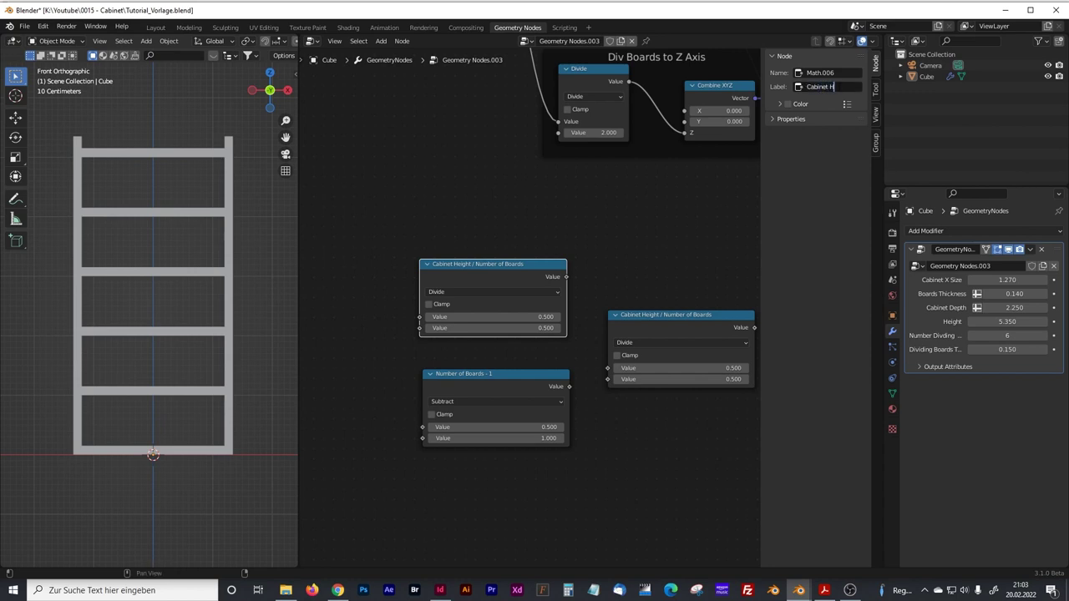
{"action": "type", "text": "eight - Boards Thcick"}
{"action": "key", "text": "BackSpace"}
{"action": "key", "text": "BackSpace"}
{"action": "key", "text": "BackSpace"}
{"action": "type", "text": "ick"}
{"action": "type", "text": "ic"}
{"action": "type", "text": "ness"}
{"action": "key", "text": "Return"}
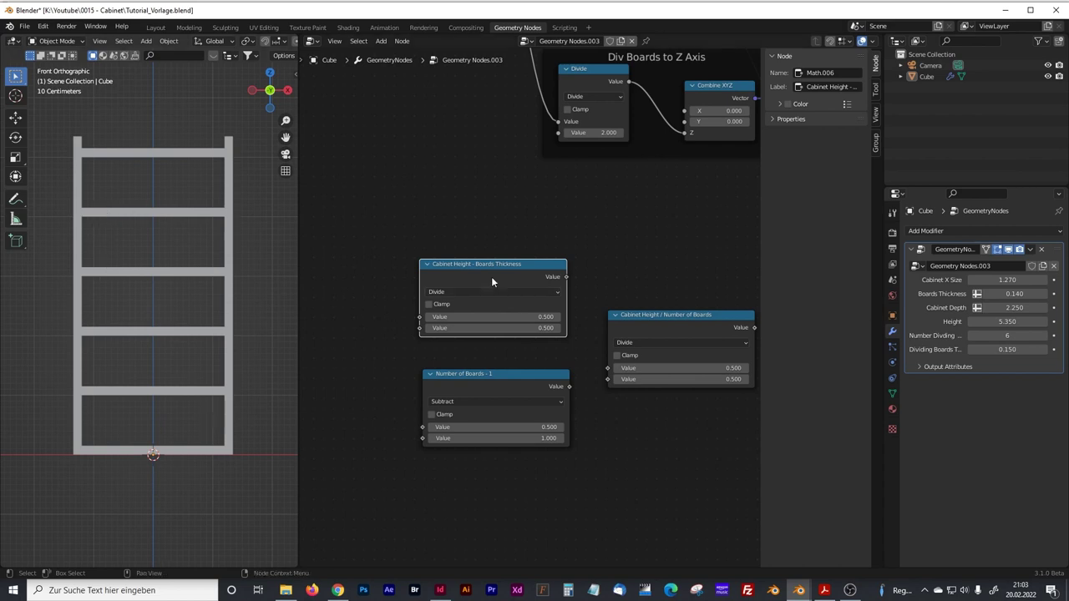
- Add a Combine XYZ node beside the Cabinet Height / Number of Boards node
{"action": "middle_click_drag", "start_coordinate": [619, 415], "coordinate": [441, 410]}
{"action": "middle_click_drag", "start_coordinate": [663, 312], "coordinate": [589, 322]}
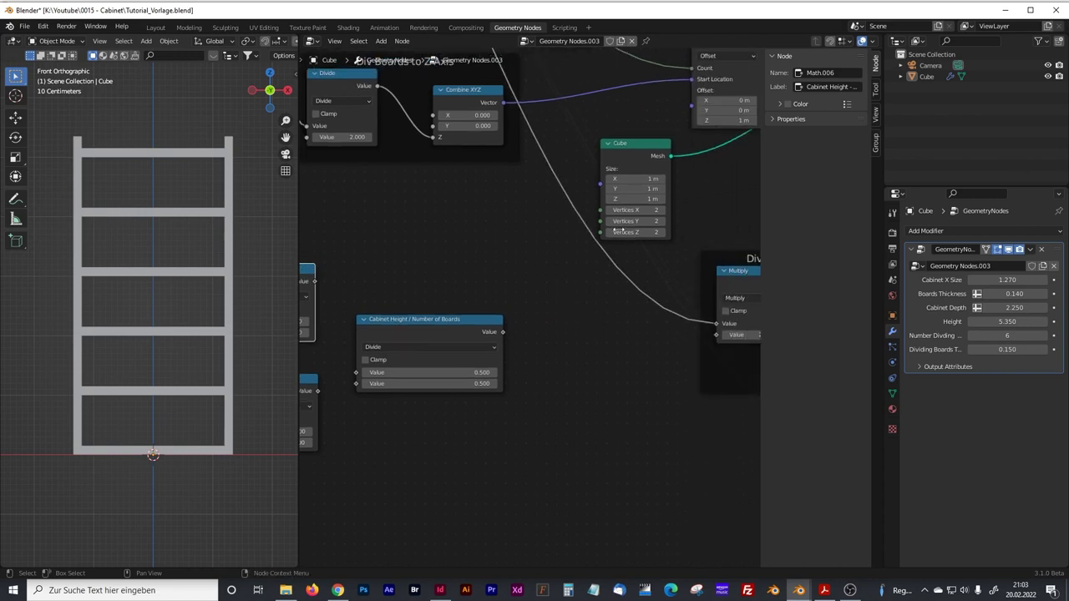
{"action": "middle_click_drag", "start_coordinate": [641, 249], "coordinate": [610, 332]}
{"action": "middle_click_drag", "start_coordinate": [530, 373], "coordinate": [520, 327], "text": "shift"}
{"action": "scroll", "coordinate": [519, 328], "scroll_direction": "down", "scroll_amount": 1}
{"action": "key", "text": "shift+a"}
{"action": "type", "text": "cob"}
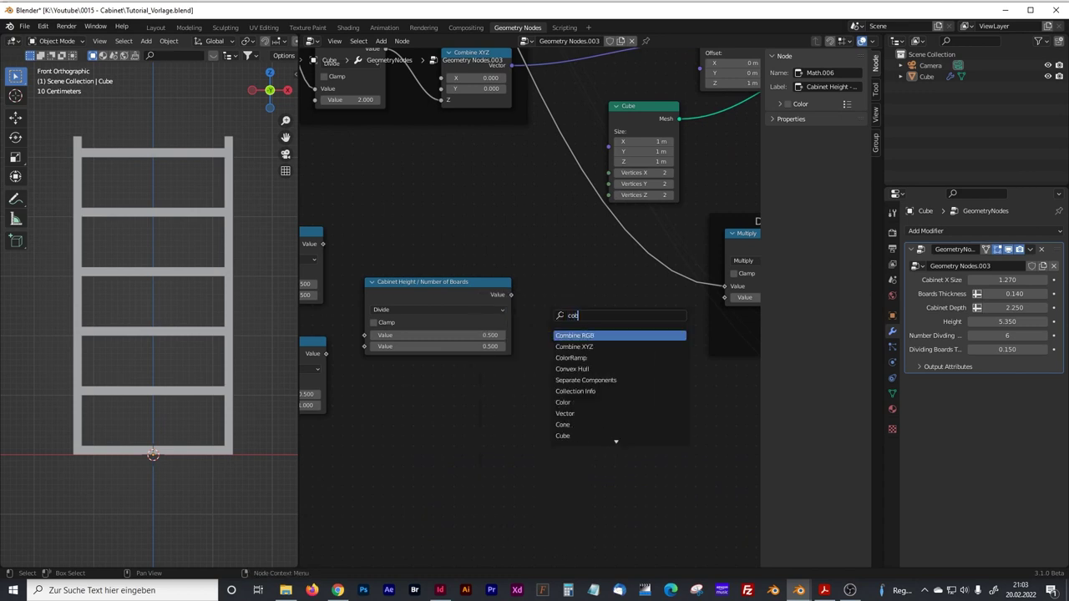
{"action": "key", "text": "BackSpace"}
{"action": "type", "text": "mb"}
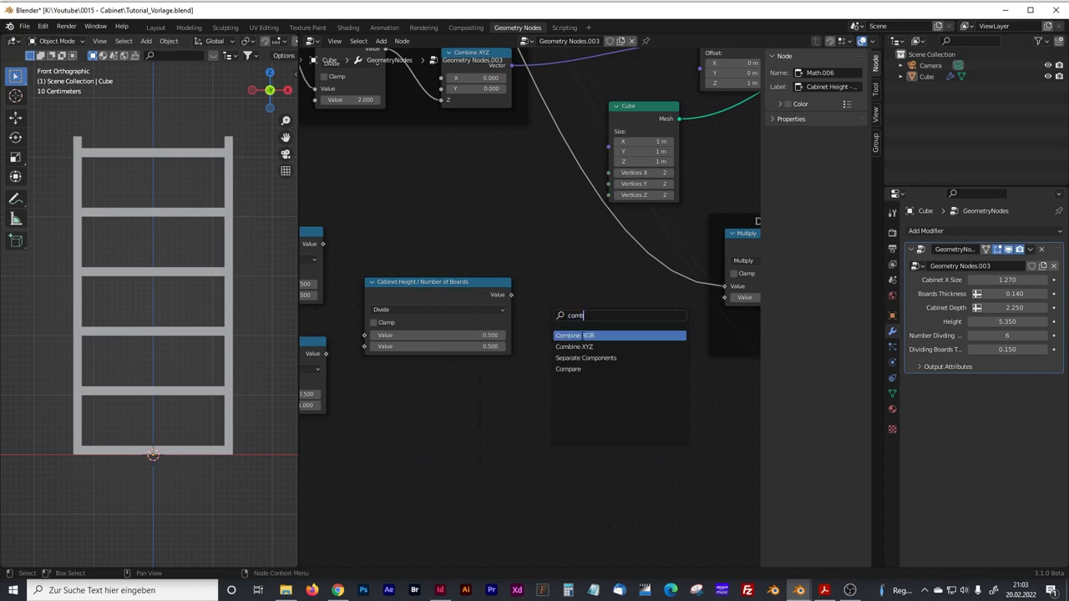
{"action": "left_click", "coordinate": [581, 346]}
{"action": "left_click", "coordinate": [570, 320]}
- Connect the group input's height and boards thickness to the two values of the Cabinet Height - Boards Thickness node
{"action": "middle_click_drag", "start_coordinate": [428, 246], "coordinate": [656, 279], "text": "shift"}
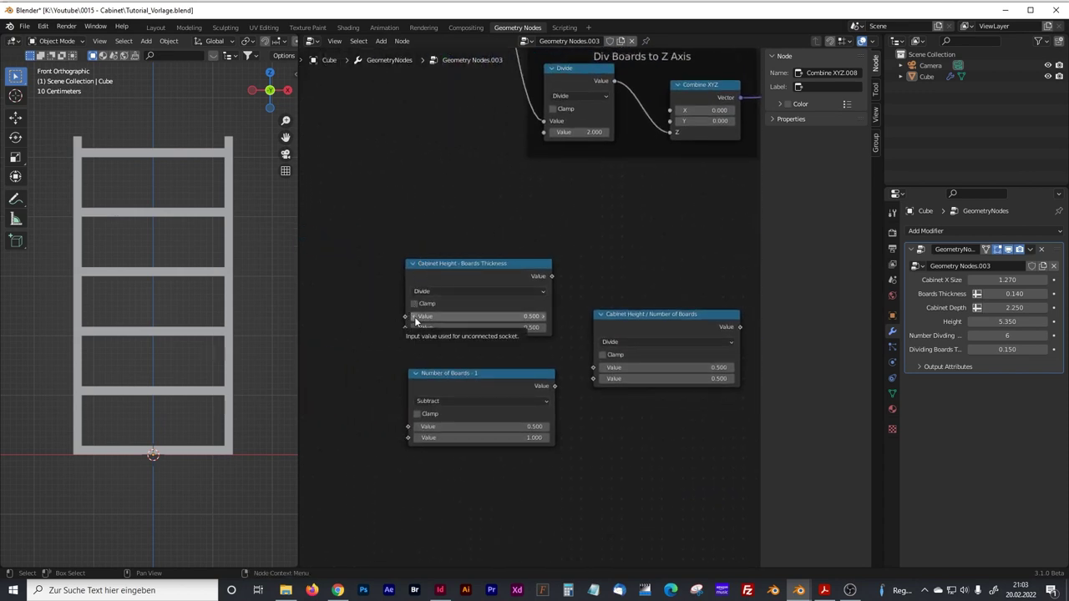
{"action": "left_click_drag", "start_coordinate": [405, 315], "coordinate": [608, 204]}
{"action": "middle_click_drag", "start_coordinate": [641, 477], "coordinate": [526, 249]}
{"action": "middle_click_drag", "start_coordinate": [602, 471], "coordinate": [582, 201]}
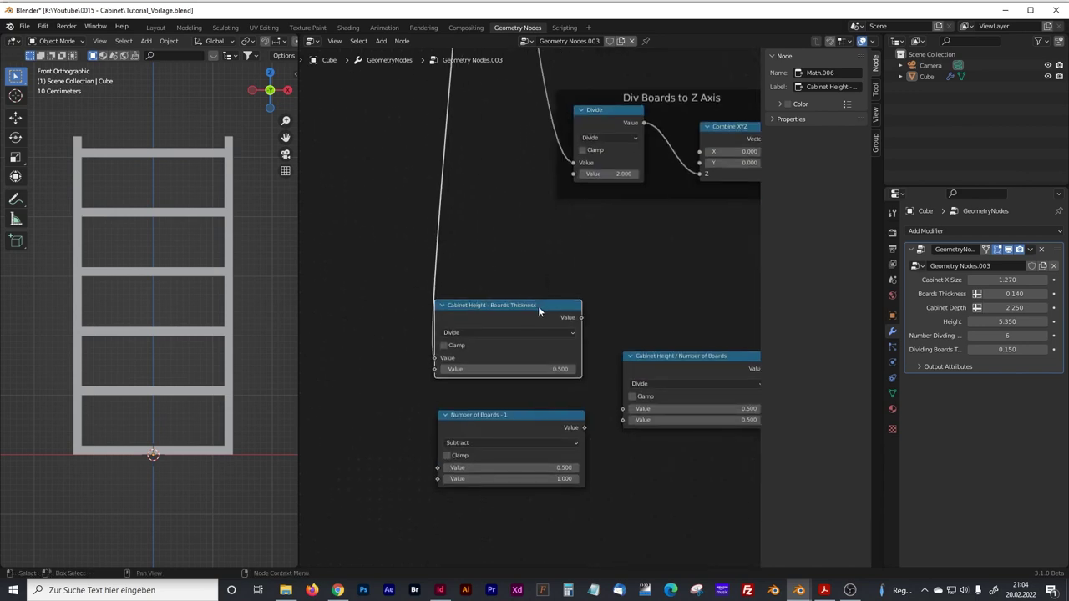
{"action": "left_click_drag", "start_coordinate": [538, 306], "coordinate": [567, 315]}
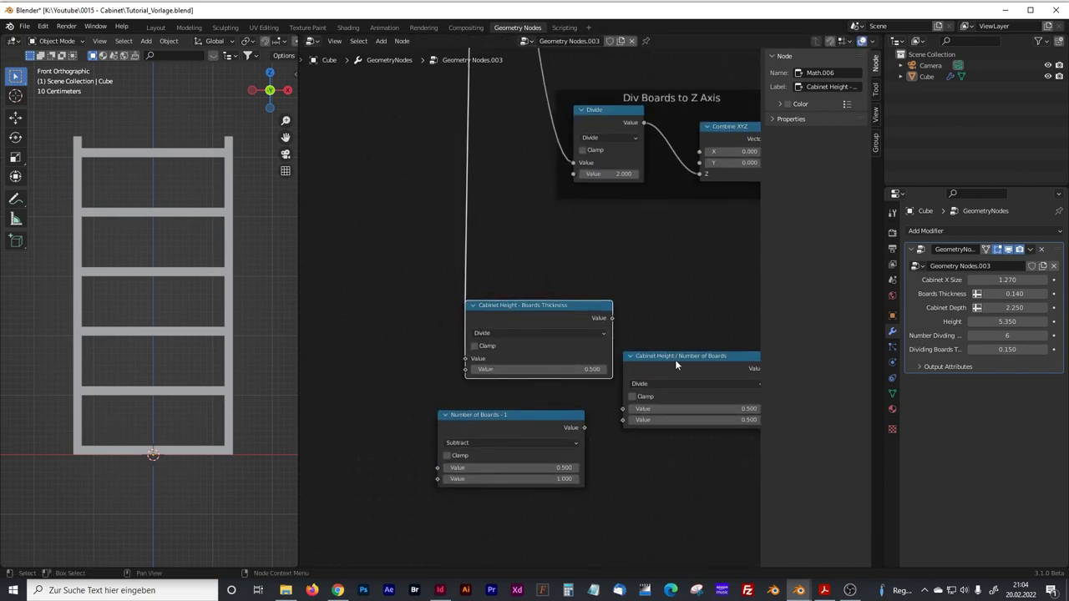
{"action": "left_click_drag", "start_coordinate": [675, 359], "coordinate": [691, 359]}
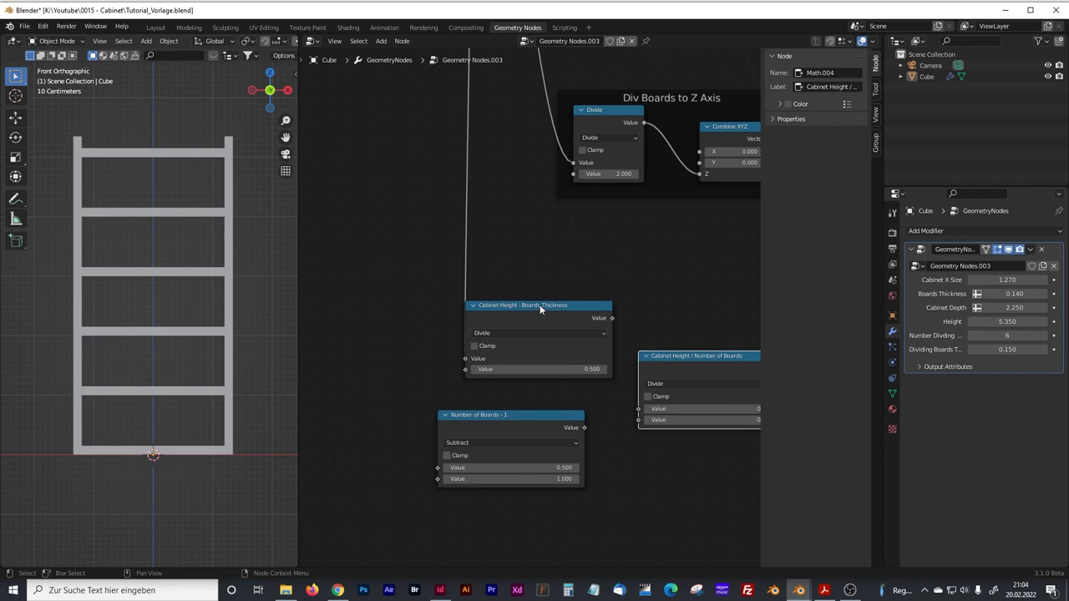
{"action": "left_click_drag", "start_coordinate": [465, 369], "coordinate": [477, 209]}
{"action": "middle_click_drag", "start_coordinate": [550, 464], "coordinate": [491, 245]}
{"action": "middle_click_drag", "start_coordinate": [522, 451], "coordinate": [497, 171]}
- Reposition the Group Input node and the labelled math nodes to make room for their links
{"action": "middle_click_drag", "start_coordinate": [515, 348], "coordinate": [464, 296]}
{"action": "left_click_drag", "start_coordinate": [541, 281], "coordinate": [587, 302]}
{"action": "left_click_drag", "start_coordinate": [442, 232], "coordinate": [520, 222]}
{"action": "left_click_drag", "start_coordinate": [444, 340], "coordinate": [482, 334]}
{"action": "middle_click_drag", "start_coordinate": [663, 415], "coordinate": [517, 398]}
{"action": "left_click_drag", "start_coordinate": [585, 281], "coordinate": [628, 287]}
{"action": "left_click_drag", "start_coordinate": [531, 277], "coordinate": [568, 281]}
{"action": "scroll", "coordinate": [401, 228], "scroll_direction": "down", "scroll_amount": 8}
{"action": "middle_click_drag", "start_coordinate": [324, 83], "coordinate": [462, 399]}
{"action": "left_click_drag", "start_coordinate": [464, 221], "coordinate": [364, 219]}
{"action": "middle_click_drag", "start_coordinate": [595, 441], "coordinate": [506, 176]}
{"action": "scroll", "coordinate": [484, 310], "scroll_direction": "up", "scroll_amount": 4}
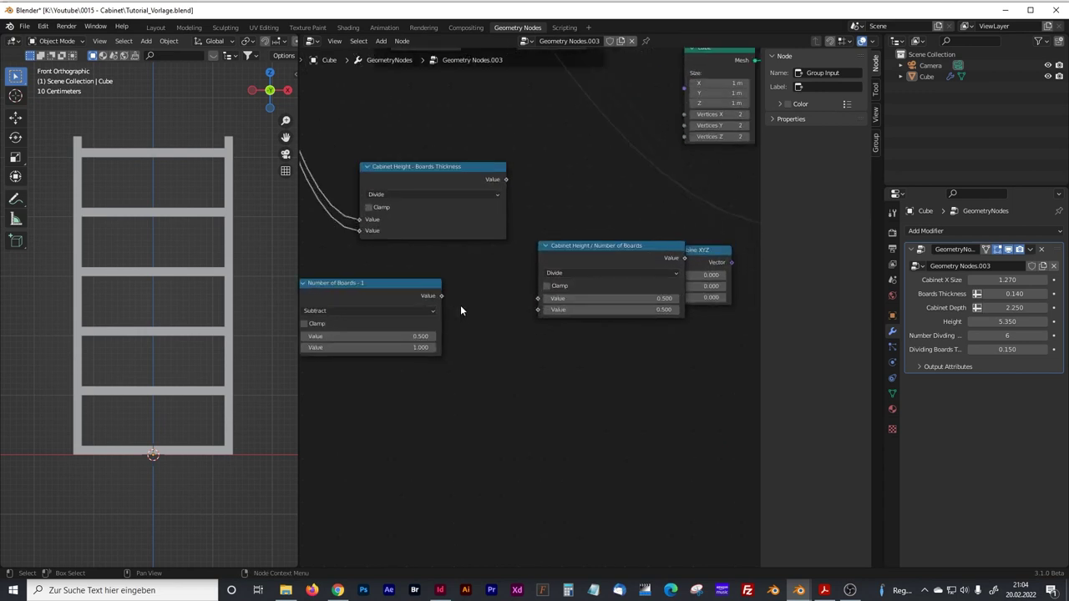
- Connect the group input's number of dividing boards to the first value of the Number of Boards - 1 node
{"action": "middle_click_drag", "start_coordinate": [447, 333], "coordinate": [510, 353]}
{"action": "left_click_drag", "start_coordinate": [458, 299], "coordinate": [520, 283]}
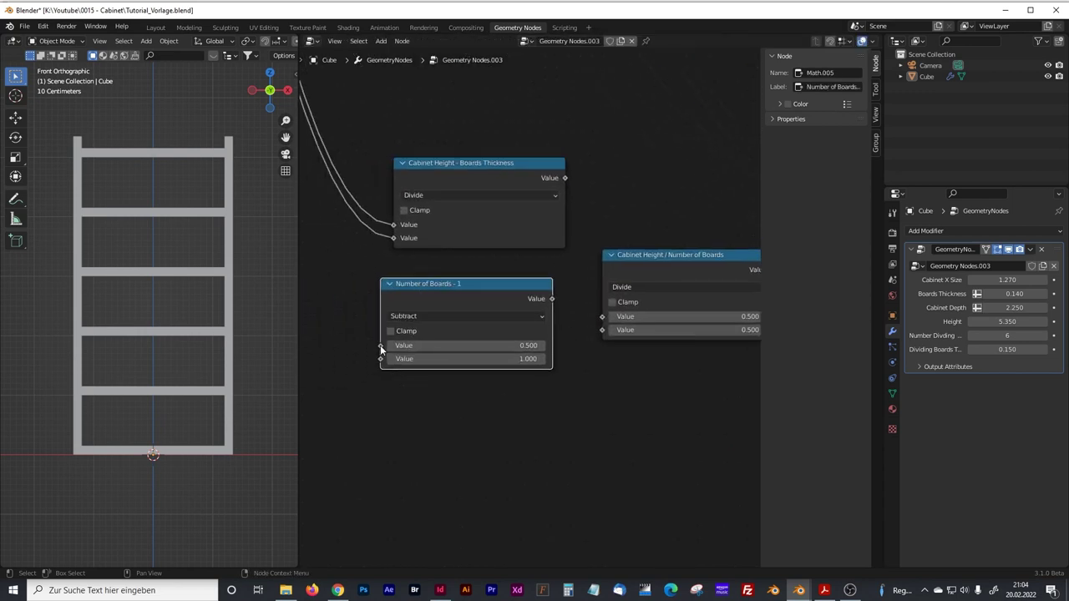
{"action": "left_click_drag", "start_coordinate": [380, 345], "coordinate": [386, 220]}
{"action": "scroll", "coordinate": [468, 351], "scroll_direction": "down", "scroll_amount": 5}
{"action": "middle_click_drag", "start_coordinate": [598, 558], "coordinate": [459, 149]}
{"action": "scroll", "coordinate": [528, 393], "scroll_direction": "up", "scroll_amount": 5}
- Move the three labelled math nodes away from the overlapping Combine XYZ node and place it beside the Cabinet Height / Number of Boards node
{"action": "middle_click_drag", "start_coordinate": [594, 357], "coordinate": [437, 296], "text": "shift"}
{"action": "left_click_drag", "start_coordinate": [588, 285], "coordinate": [575, 276]}
{"action": "middle_click_drag", "start_coordinate": [742, 306], "coordinate": [614, 308]}
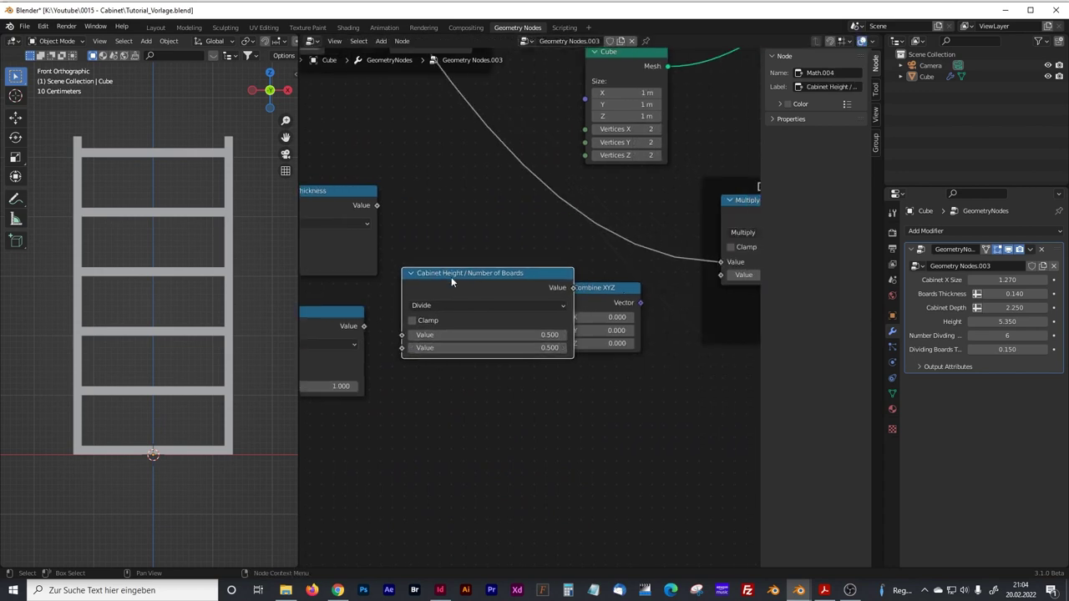
{"action": "scroll", "coordinate": [539, 212], "scroll_direction": "left", "scroll_amount": 6, "text": "ctrl"}
{"action": "left_click_drag", "start_coordinate": [459, 160], "coordinate": [652, 417]}
{"action": "scroll", "coordinate": [651, 417], "scroll_direction": "down", "scroll_amount": 3}
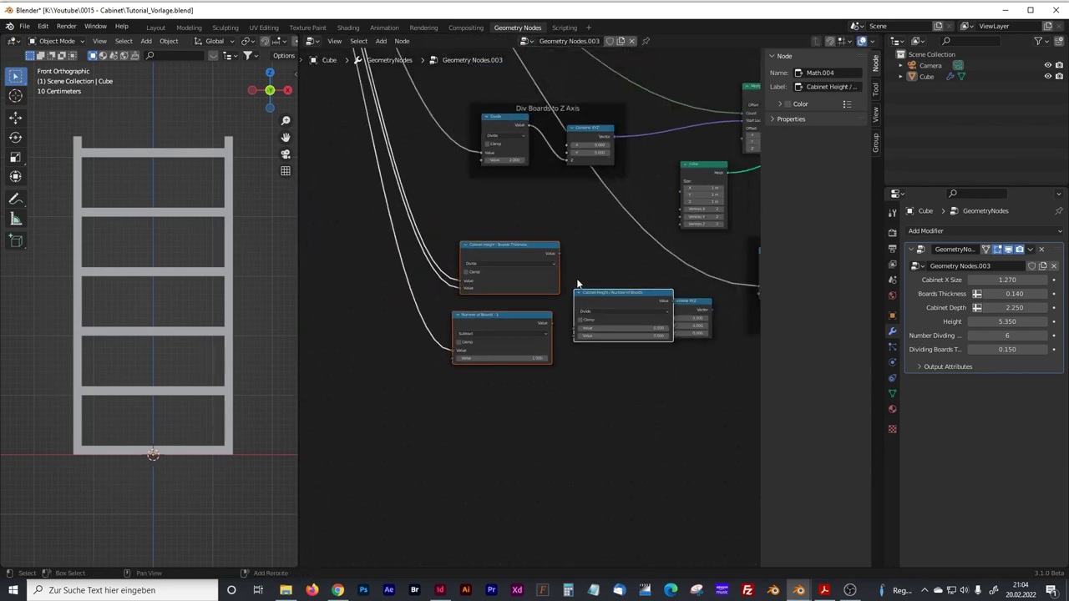
{"action": "left_click", "coordinate": [689, 303], "text": "shift"}
{"action": "left_click_drag", "start_coordinate": [635, 291], "coordinate": [571, 297]}
{"action": "left_click", "coordinate": [572, 272]}
{"action": "left_click", "coordinate": [625, 307]}
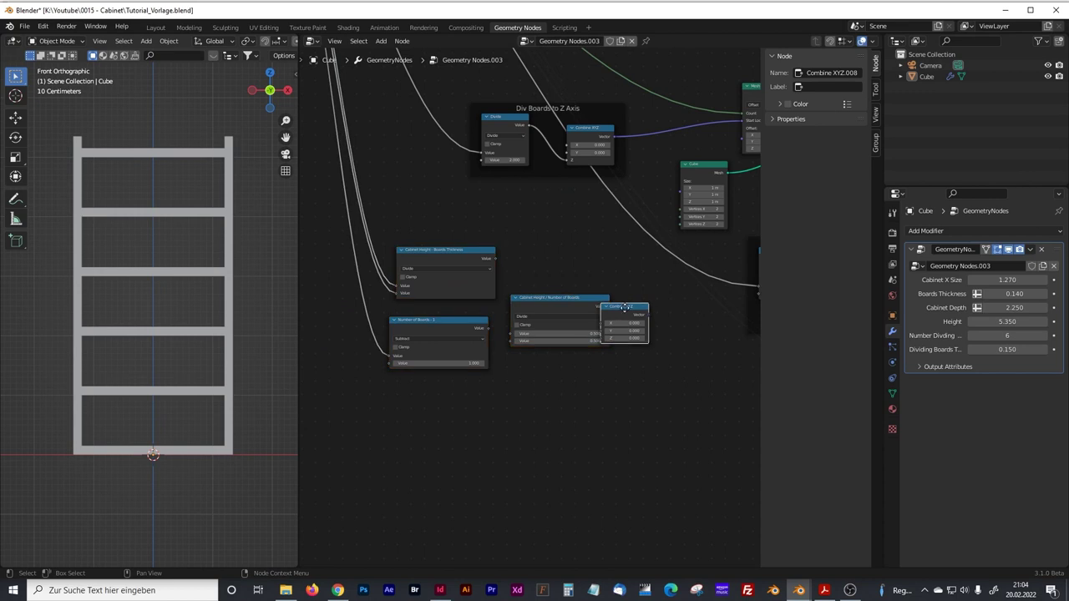
- Connect the Cabinet Height - Boards Thickness and Number of Boards - 1 outputs to the two values of the Cabinet Height / Number of Boards node
{"action": "scroll", "coordinate": [520, 261], "scroll_direction": "up", "scroll_amount": 2}
{"action": "left_click_drag", "start_coordinate": [486, 245], "coordinate": [501, 350]}
{"action": "middle_click_drag", "start_coordinate": [636, 306], "coordinate": [564, 291]}
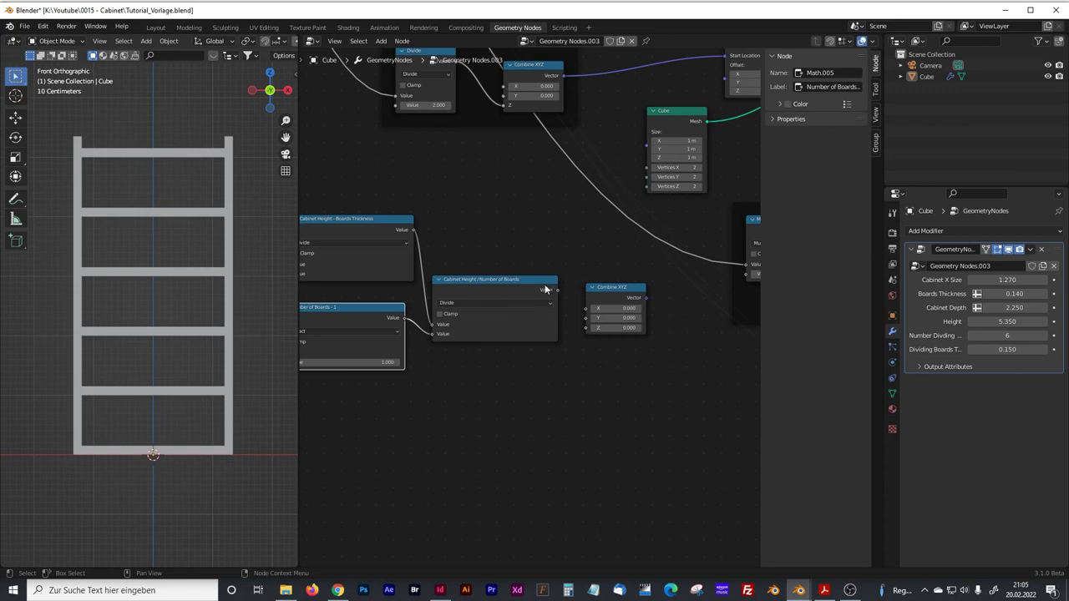
- Connect the Cabinet Height / Number of Boards output to the new Combine XYZ's Z and its vector to the Mesh Line's Offset
{"action": "left_click_drag", "start_coordinate": [557, 289], "coordinate": [584, 334]}
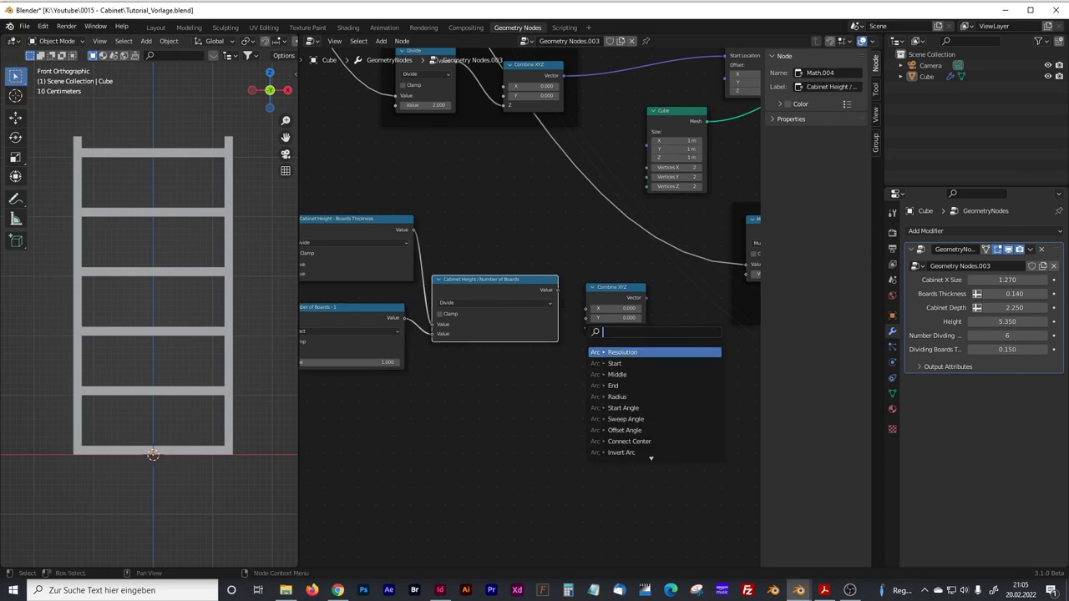
{"action": "left_click_drag", "start_coordinate": [557, 290], "coordinate": [585, 324]}
{"action": "middle_click_drag", "start_coordinate": [601, 274], "coordinate": [519, 391]}
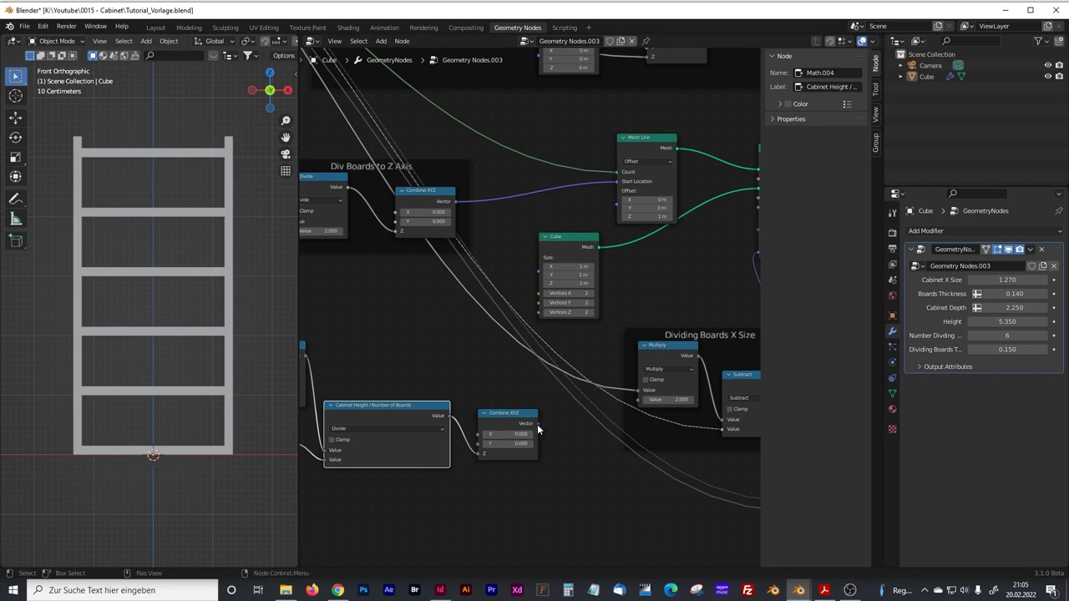
{"action": "left_click_drag", "start_coordinate": [538, 424], "coordinate": [606, 216]}
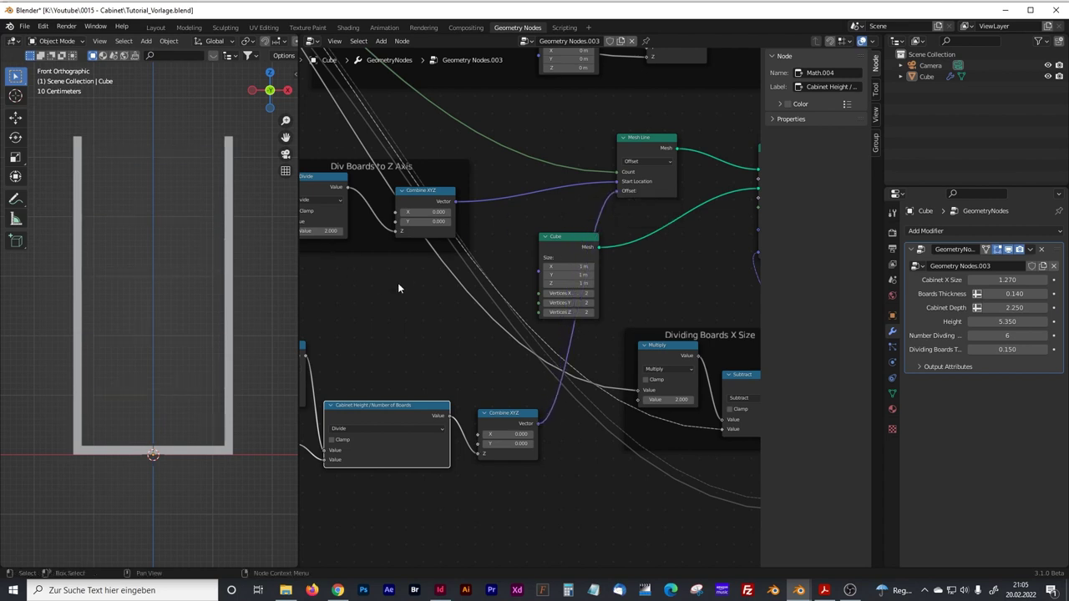
- Change the operation of the Cabinet Height - Boards Thickness node to Subtract
{"action": "middle_click_drag", "start_coordinate": [366, 396], "coordinate": [579, 346]}
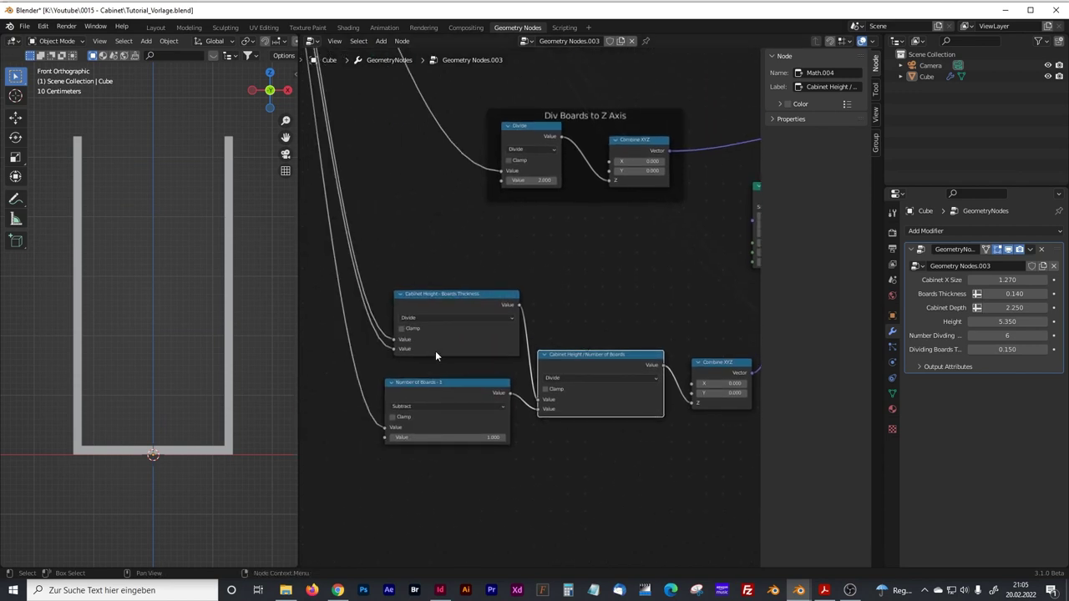
{"action": "left_click", "coordinate": [415, 318]}
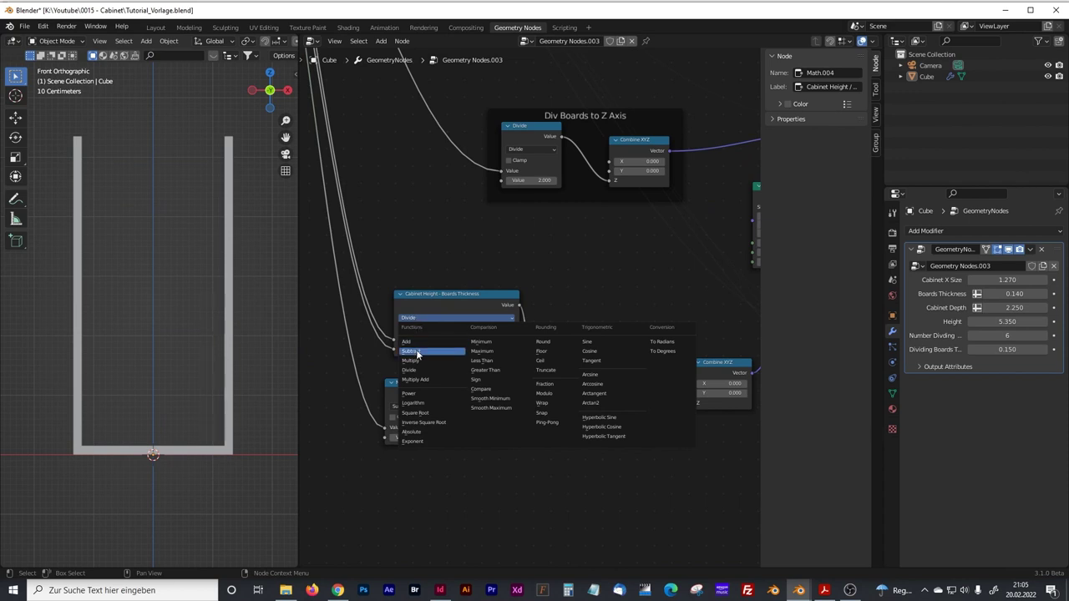
{"action": "left_click", "coordinate": [414, 352]}
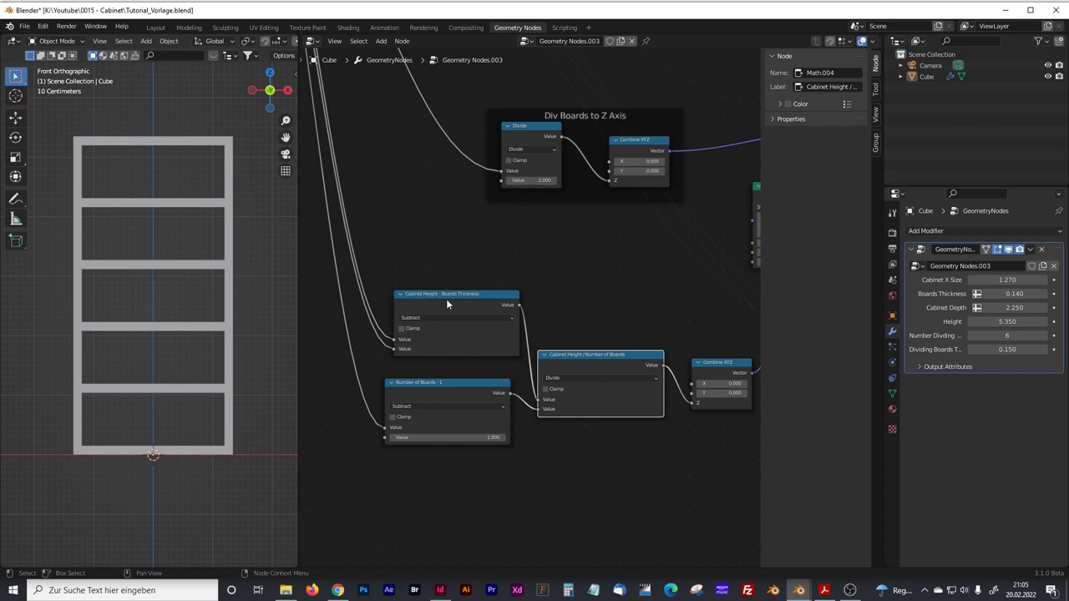
- View the cabinet in perspective in an enlarged viewport and set its X size to 1.140, boards thickness to 0.230 and height to 5.400
{"action": "middle_click_drag", "start_coordinate": [242, 285], "coordinate": [209, 279]}
{"action": "left_click_drag", "start_coordinate": [299, 175], "coordinate": [373, 175]}
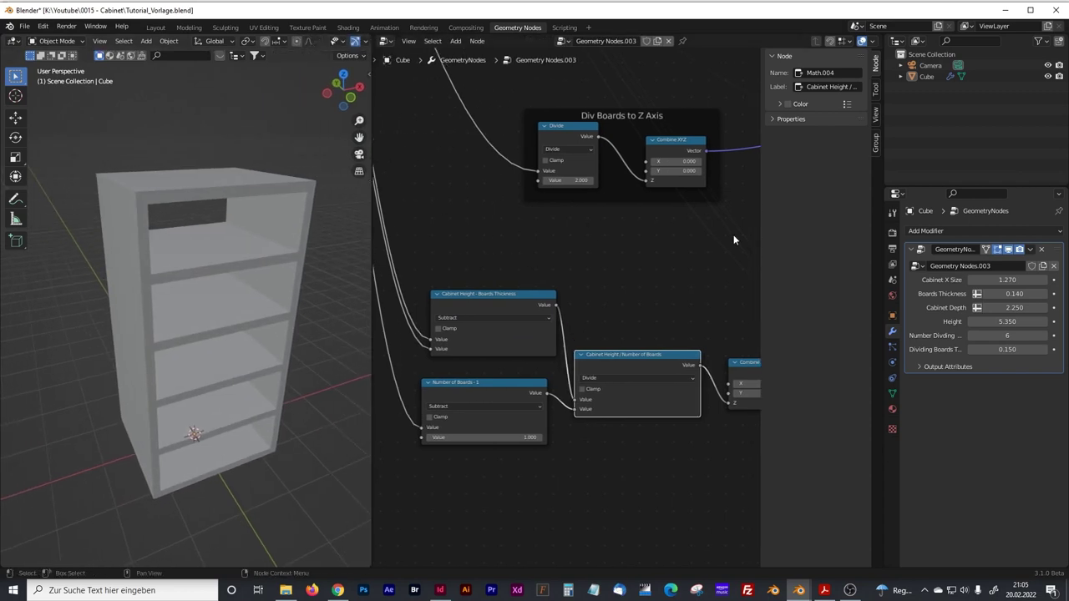
{"action": "left_click_drag", "start_coordinate": [986, 279], "coordinate": [1027, 322]}
{"action": "middle_click_drag", "start_coordinate": [267, 350], "coordinate": [222, 354]}
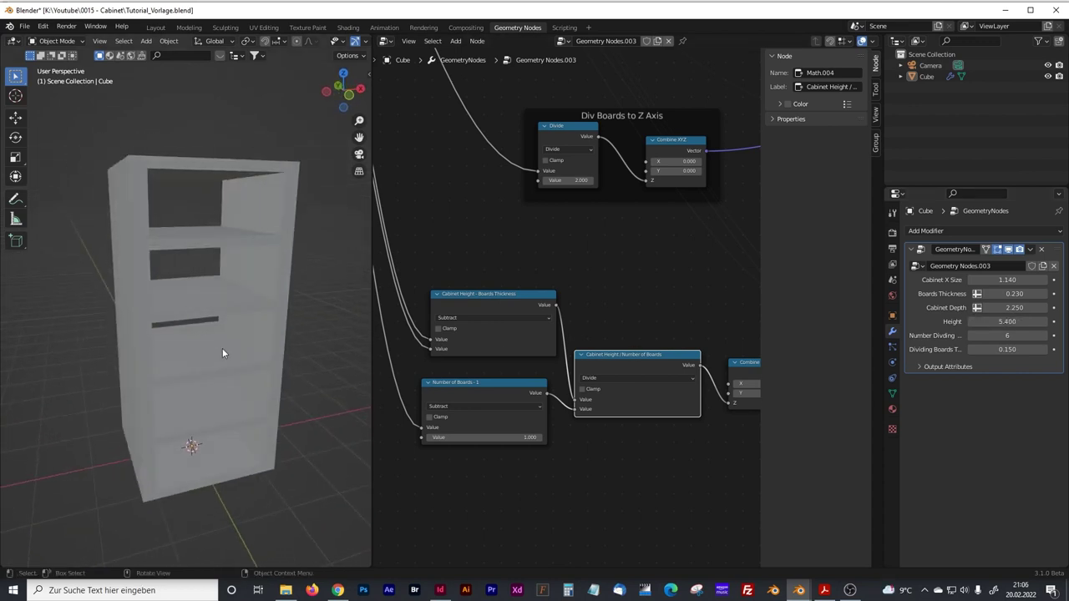
- Group the three labelled math nodes and their Combine XYZ node in a frame labelled "Space between dividing boards"
{"action": "scroll", "coordinate": [587, 405], "scroll_direction": "down", "scroll_amount": 1}
{"action": "scroll", "coordinate": [586, 405], "scroll_direction": "down", "scroll_amount": 1}
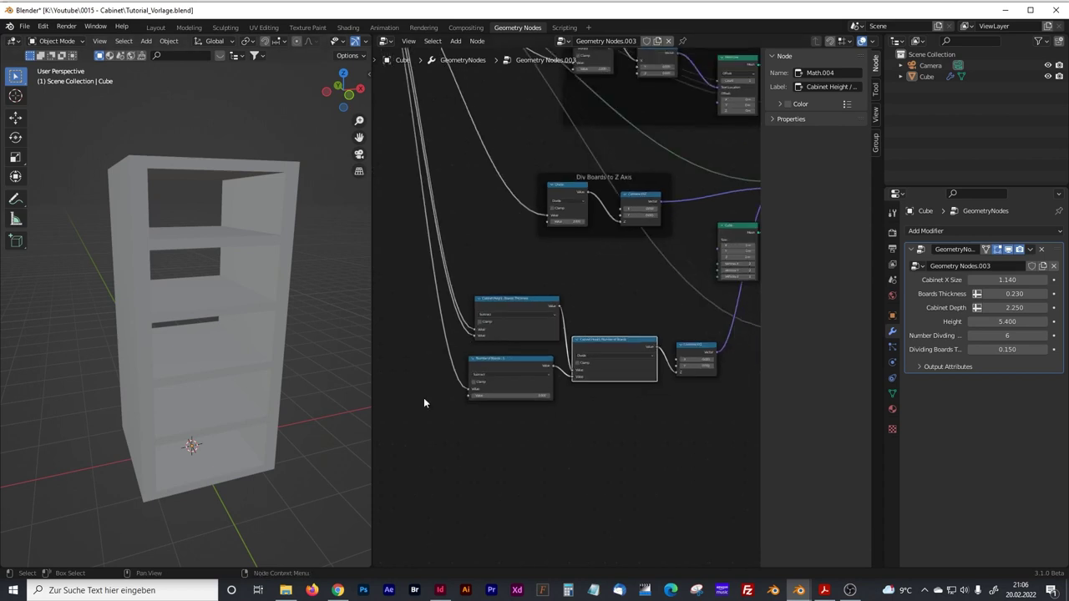
{"action": "left_click_drag", "start_coordinate": [694, 436], "coordinate": [455, 288]}
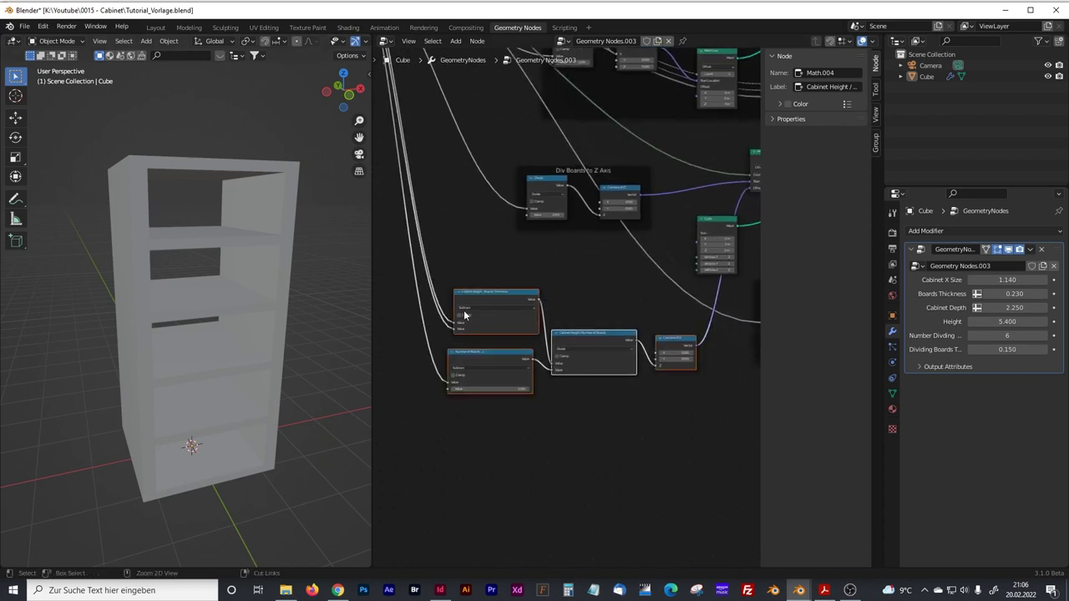
{"action": "key", "text": "ctrl+j"}
{"action": "key", "text": "g"}
{"action": "left_click", "coordinate": [608, 301]}
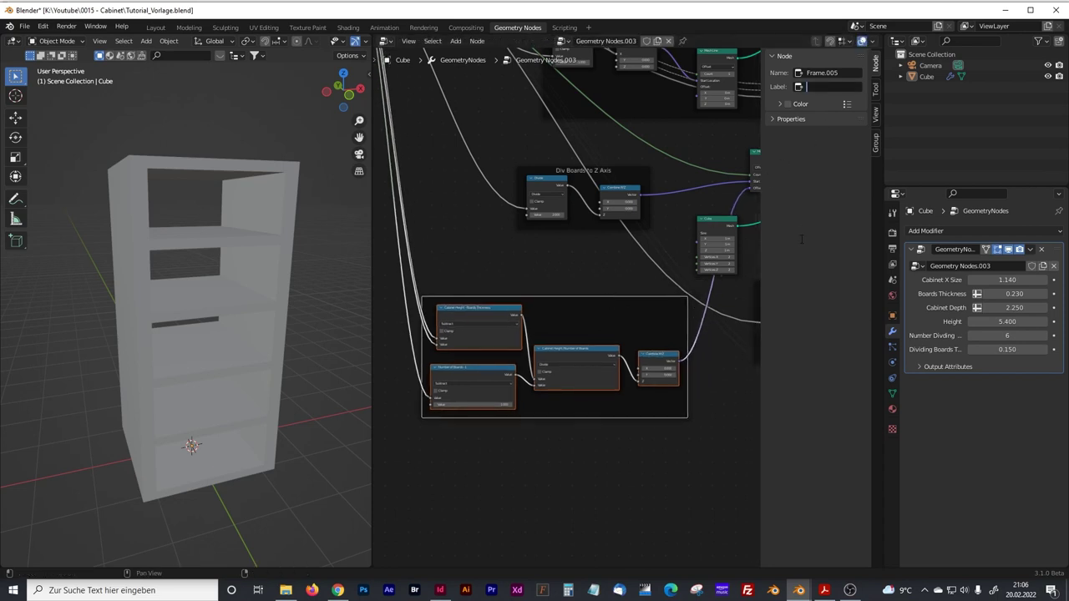
{"action": "type", "text": "Space between dividing boards"}
{"action": "key", "text": "Return"}
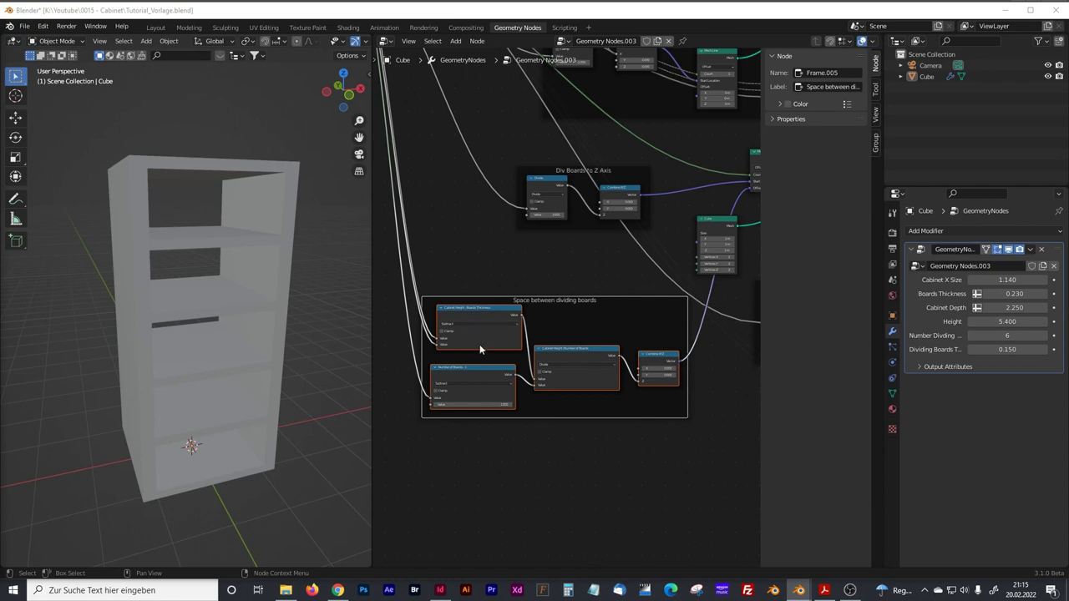
- Widen the node editor and add a Mesh Line node in the empty area below the Space between dividing boards frame
{"action": "middle_click_drag", "start_coordinate": [616, 465], "coordinate": [591, 298]}
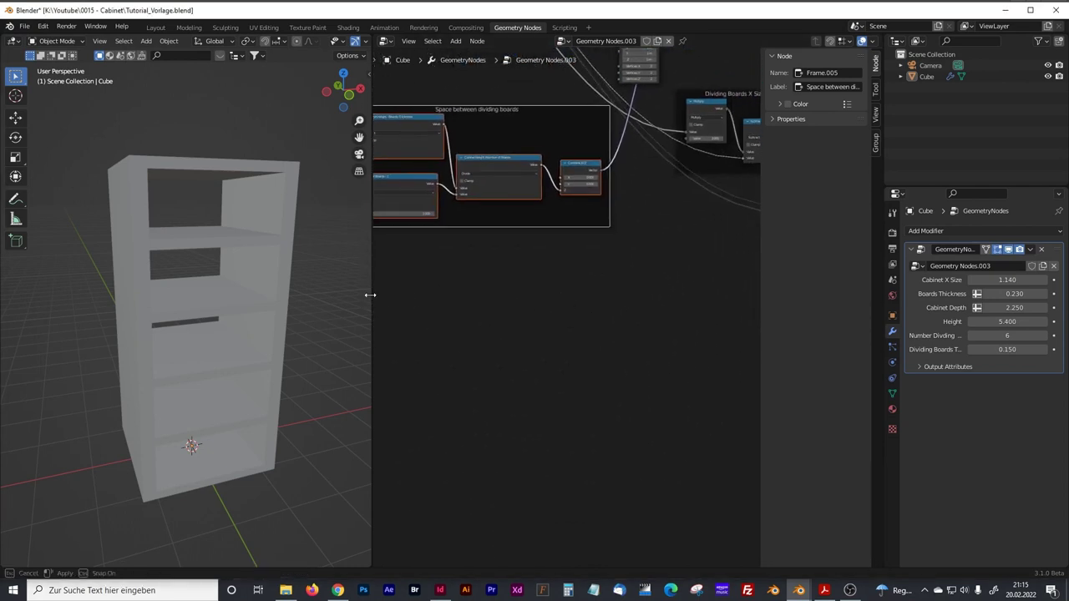
{"action": "left_click_drag", "start_coordinate": [372, 294], "coordinate": [264, 294]}
{"action": "left_click", "coordinate": [535, 337]}
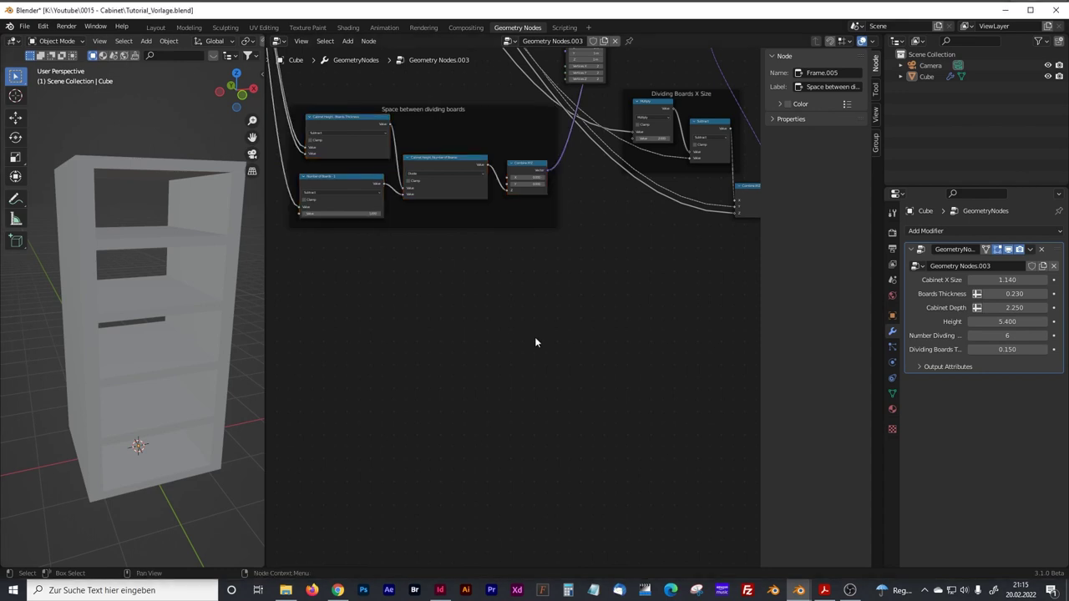
{"action": "scroll", "coordinate": [535, 338], "scroll_direction": "up", "scroll_amount": 1}
{"action": "key", "text": "shift+a"}
{"action": "type", "text": "mes"}
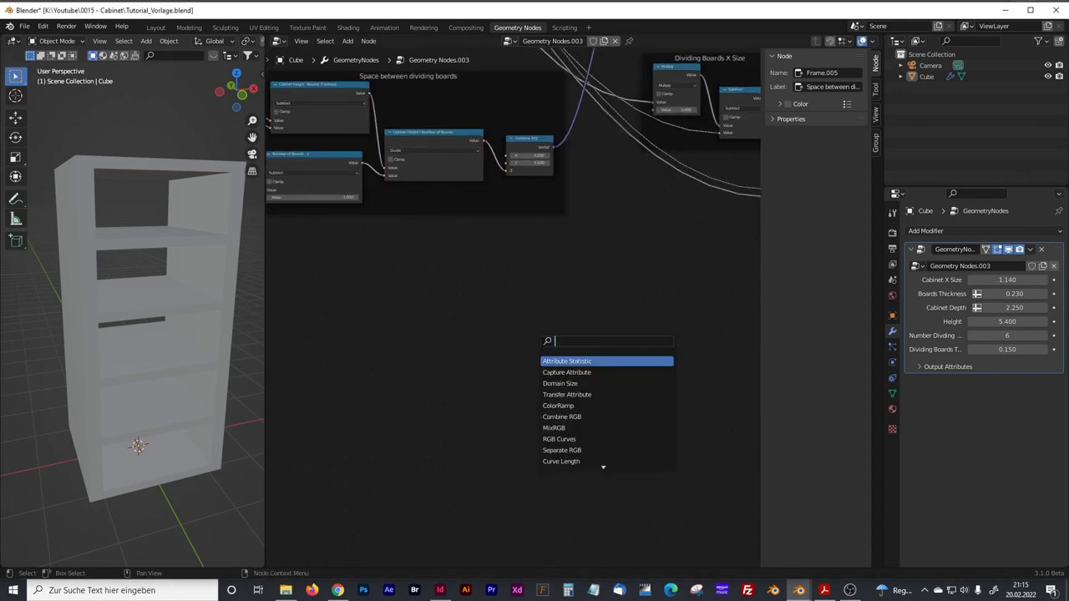
{"action": "type", "text": "h"}
{"action": "left_click", "coordinate": [557, 372]}
{"action": "left_click", "coordinate": [562, 332]}
{"action": "middle_click_drag", "start_coordinate": [562, 331], "coordinate": [444, 333]}
{"action": "left_click", "coordinate": [490, 346]}
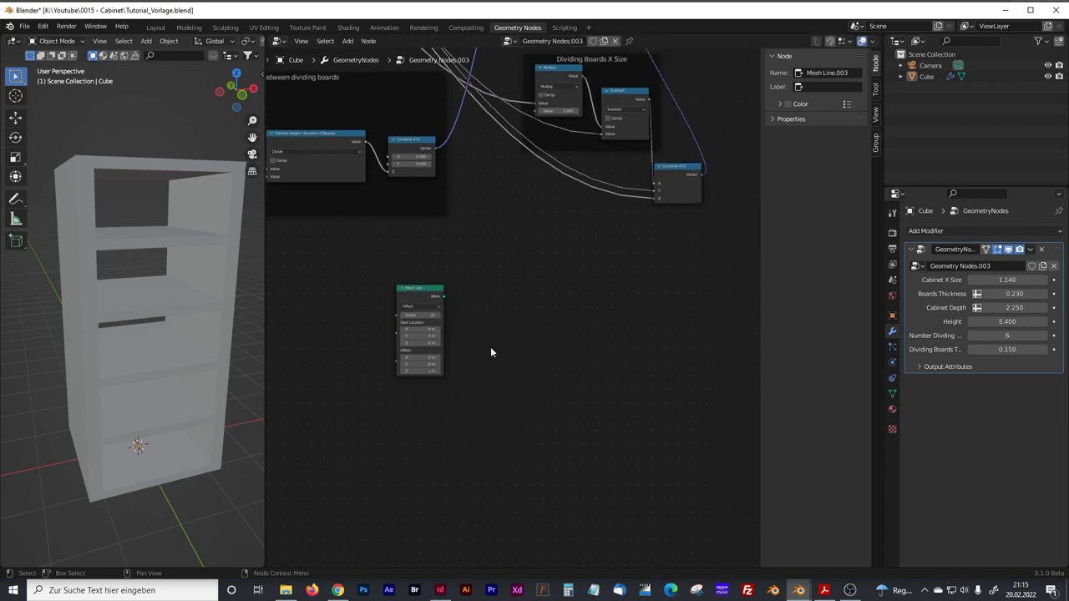
- Add an Instance on Points node beside the new Mesh Line and connect the line's Mesh output to its Points
{"action": "key", "text": "shift+a"}
{"action": "left_click", "coordinate": [467, 343]}
{"action": "type", "text": "instance"}
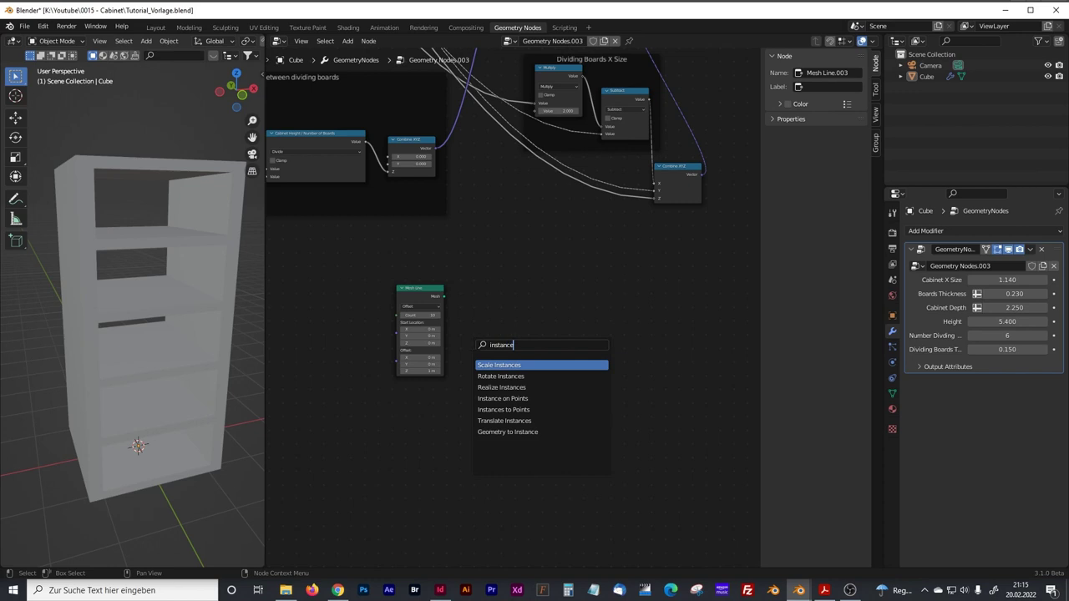
{"action": "key", "text": "Return"}
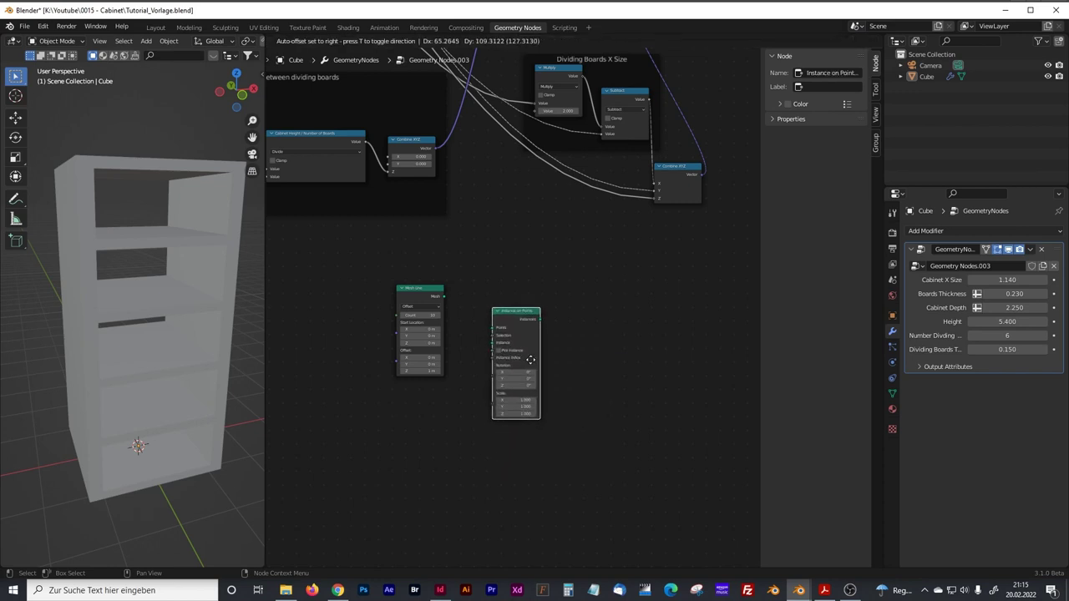
{"action": "scroll", "coordinate": [471, 279], "scroll_direction": "up", "scroll_amount": 3}
{"action": "left_click", "coordinate": [472, 270]}
{"action": "middle_click_drag", "start_coordinate": [472, 270], "coordinate": [524, 244]}
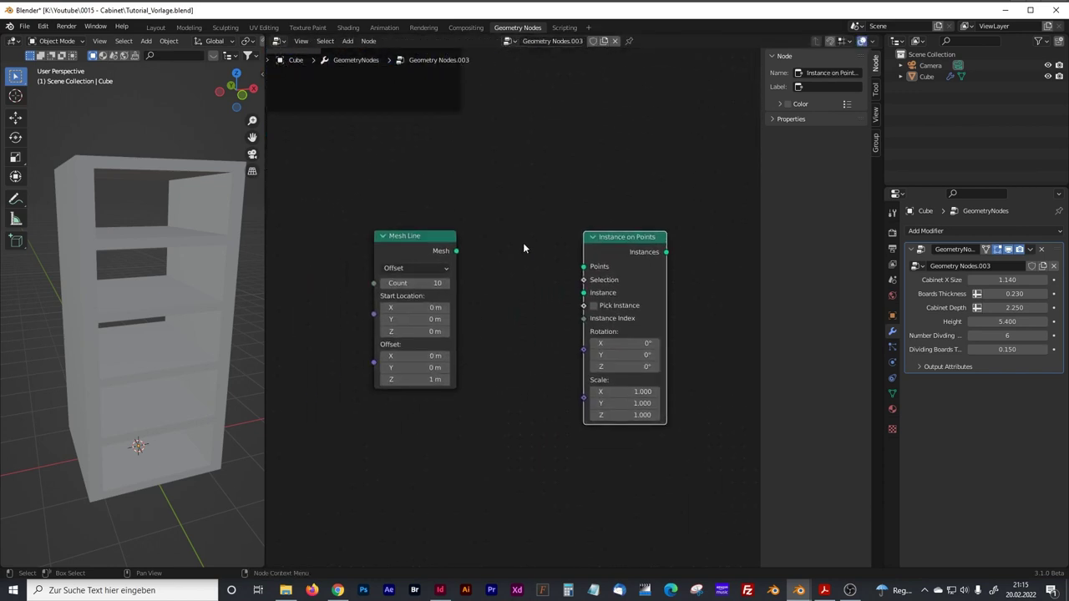
{"action": "left_click_drag", "start_coordinate": [456, 251], "coordinate": [583, 266]}
{"action": "middle_click_drag", "start_coordinate": [444, 387], "coordinate": [472, 317]}
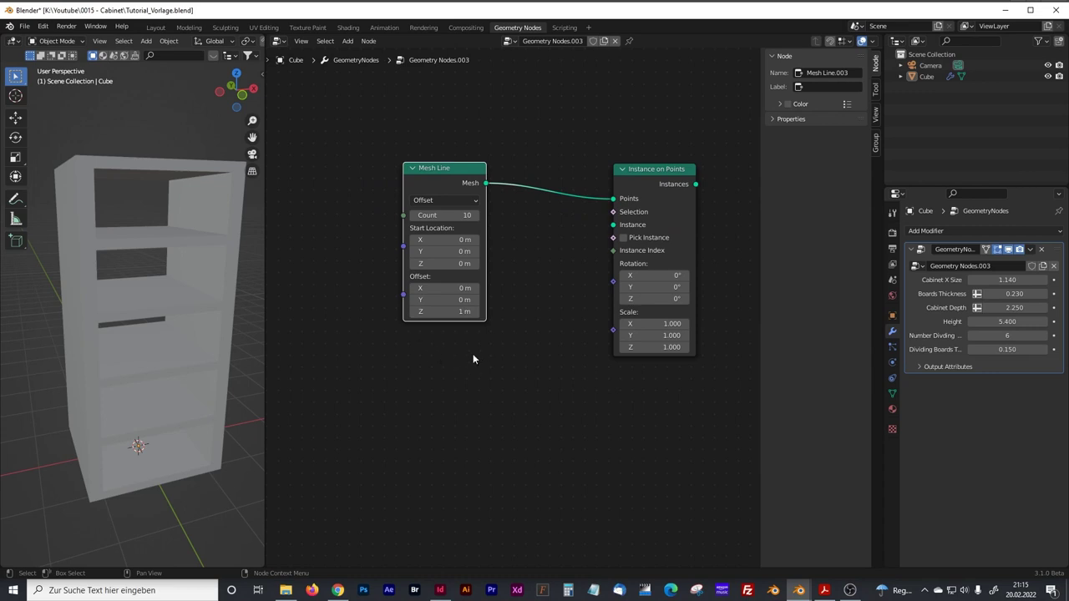
- Add a Cube node below the new Mesh Line and connect its Mesh output to the Instance input of Instance on Points
{"action": "middle_click_drag", "start_coordinate": [416, 406], "coordinate": [419, 381]}
{"action": "key", "text": "shift+a"}
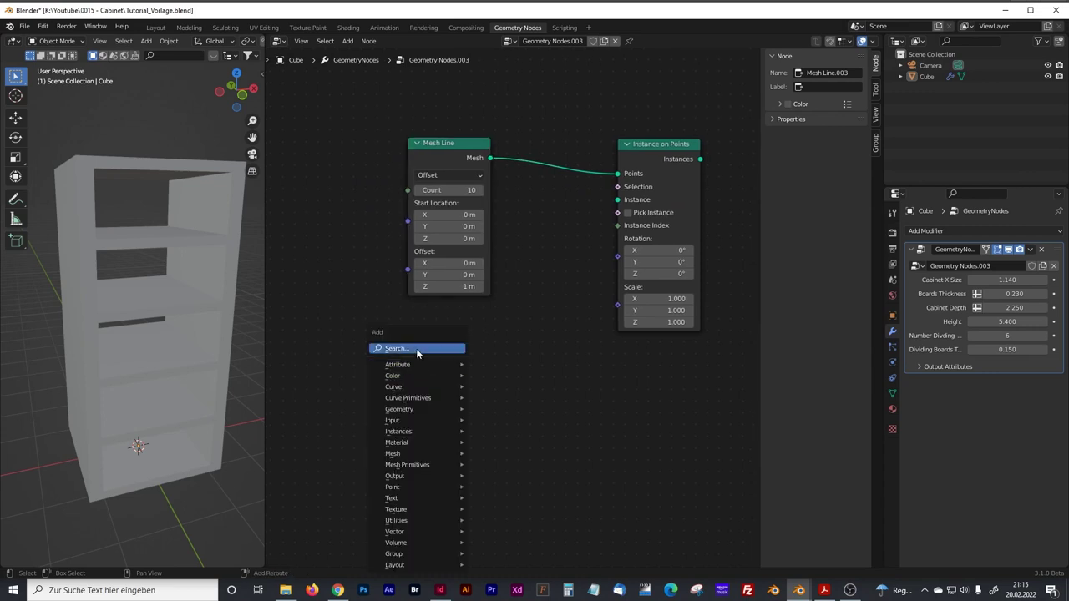
{"action": "left_click", "coordinate": [416, 348]}
{"action": "type", "text": "cube"}
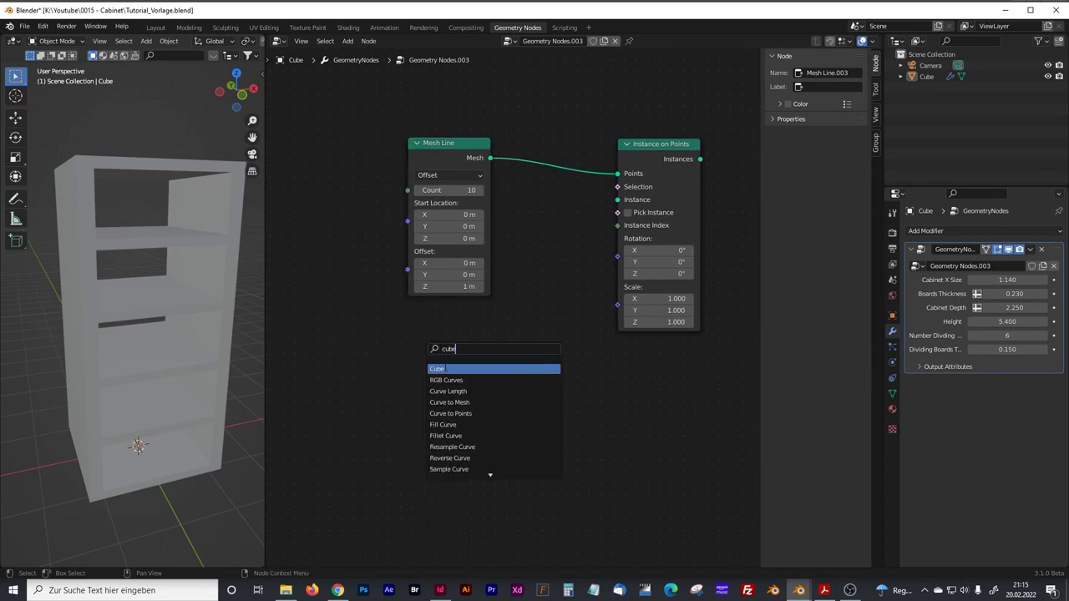
{"action": "left_click", "coordinate": [446, 368]}
{"action": "left_click", "coordinate": [441, 374]}
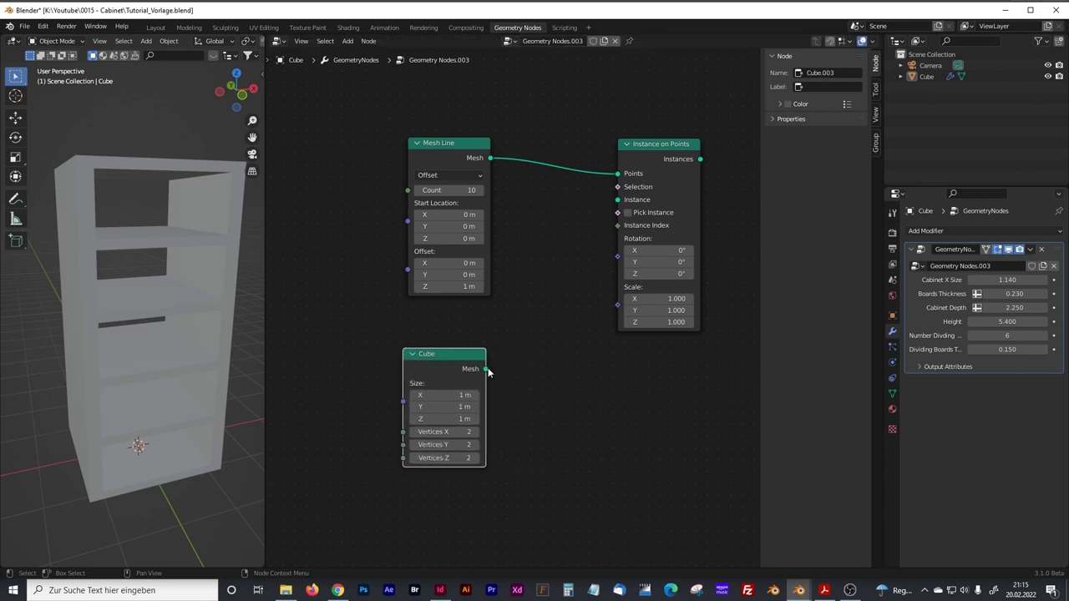
{"action": "left_click_drag", "start_coordinate": [486, 369], "coordinate": [615, 201]}
- Add a Math node ahead of the new Mesh Line and connect its value to the line's Count
{"action": "mouse_move", "coordinate": [470, 147]}
{"action": "left_mouse_down"}
{"action": "mouse_move", "coordinate": [459, 141]}
{"action": "mouse_move", "coordinate": [466, 145]}
{"action": "left_mouse_up"}
{"action": "middle_click_drag", "start_coordinate": [416, 204], "coordinate": [548, 248]}
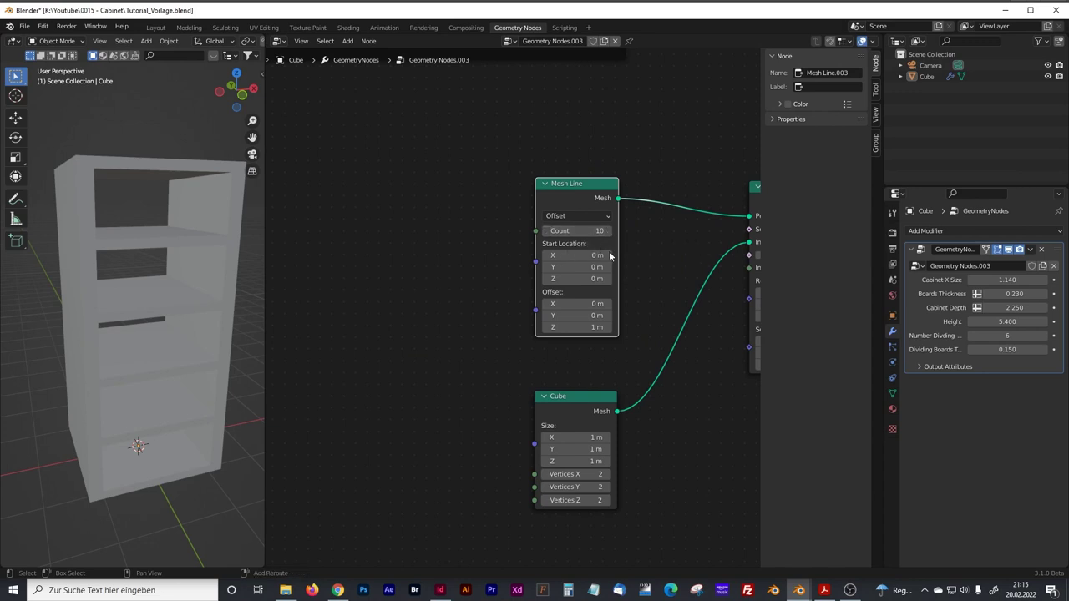
{"action": "middle_click_drag", "start_coordinate": [645, 258], "coordinate": [596, 255]}
{"action": "middle_click_drag", "start_coordinate": [370, 239], "coordinate": [495, 253]}
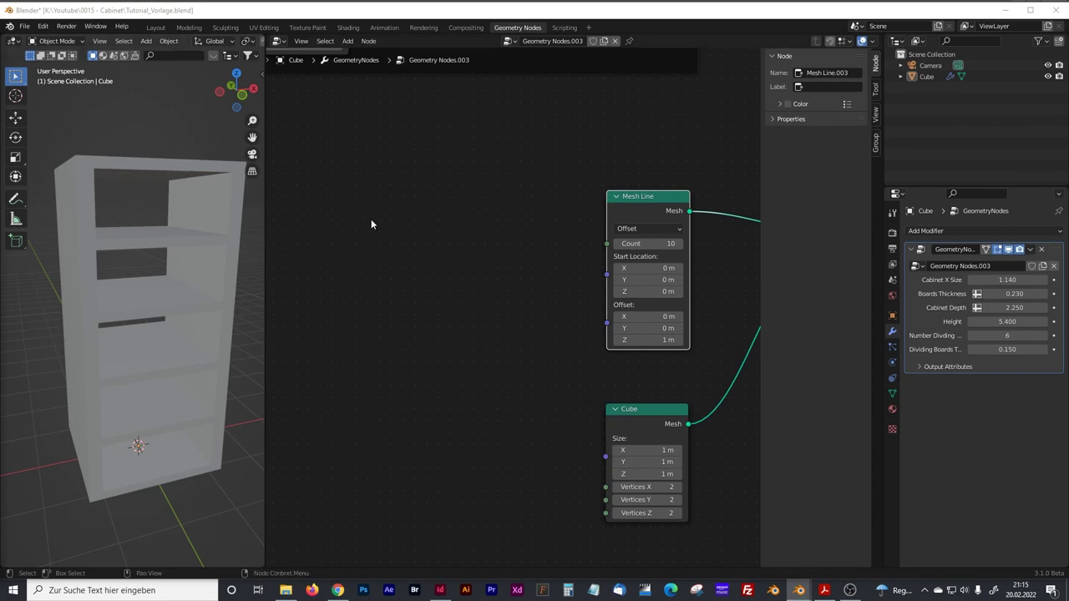
{"action": "key", "text": "shift+a"}
{"action": "left_click", "coordinate": [420, 228]}
{"action": "type", "text": "math"}
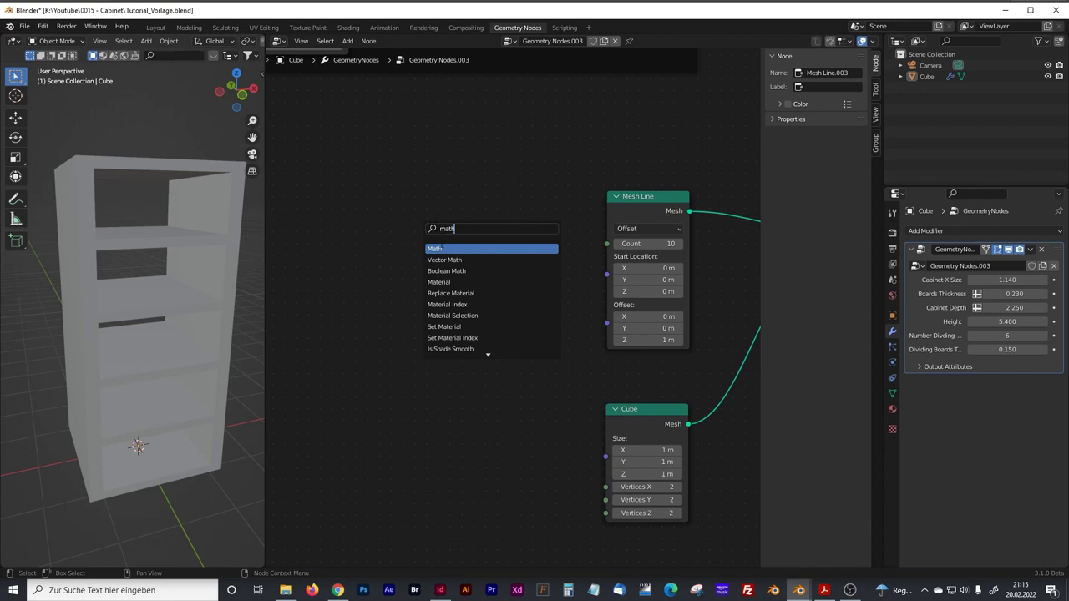
{"action": "key", "text": "Return"}
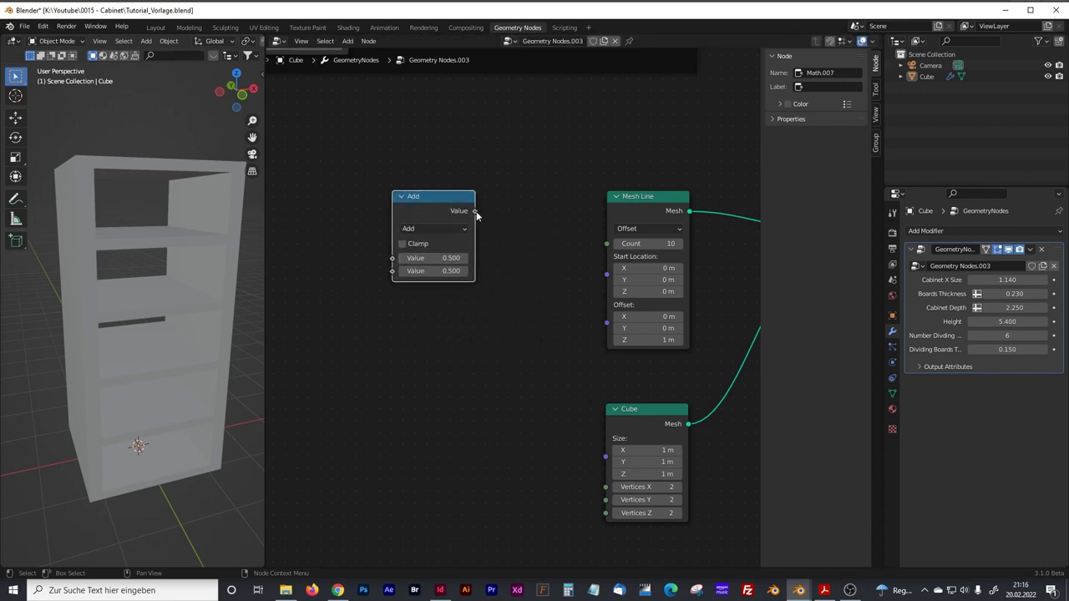
{"action": "left_click_drag", "start_coordinate": [474, 212], "coordinate": [607, 243]}
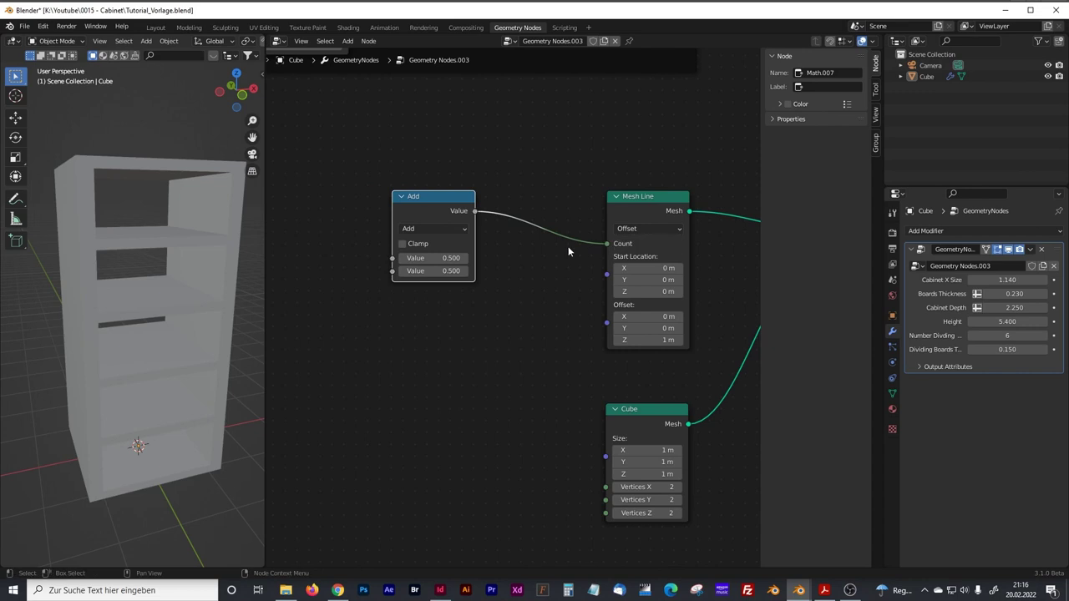
- Set the new Math node to Subtract with a second value of 1
{"action": "left_click", "coordinate": [435, 228]}
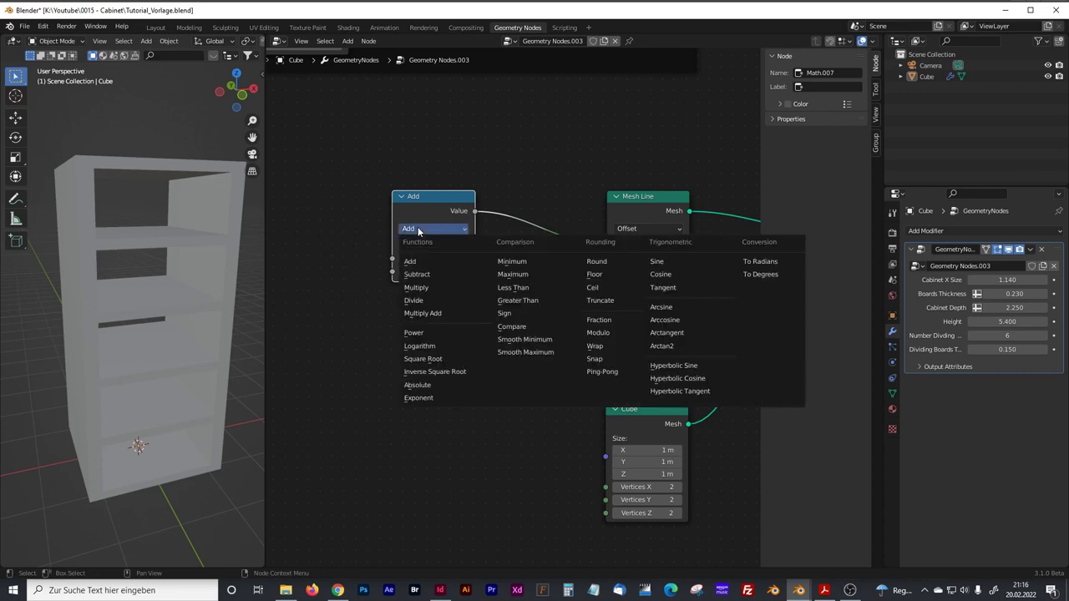
{"action": "left_click", "coordinate": [417, 276]}
{"action": "left_click", "coordinate": [430, 271]}
{"action": "type", "text": "1"}
{"action": "key", "text": "Return"}
{"action": "scroll", "coordinate": [376, 288], "scroll_direction": "down", "scroll_amount": 5}
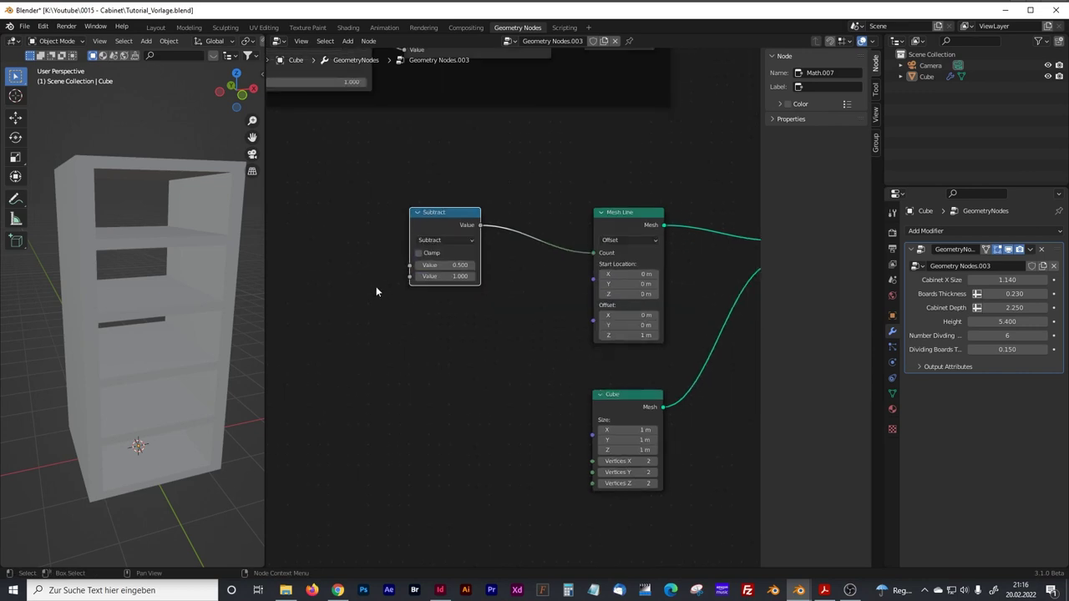
- Connect the group input's number of dividing boards to the first value of the new Subtract node
{"action": "middle_click_drag", "start_coordinate": [419, 283], "coordinate": [471, 322]}
{"action": "left_click_drag", "start_coordinate": [485, 314], "coordinate": [342, 230]}
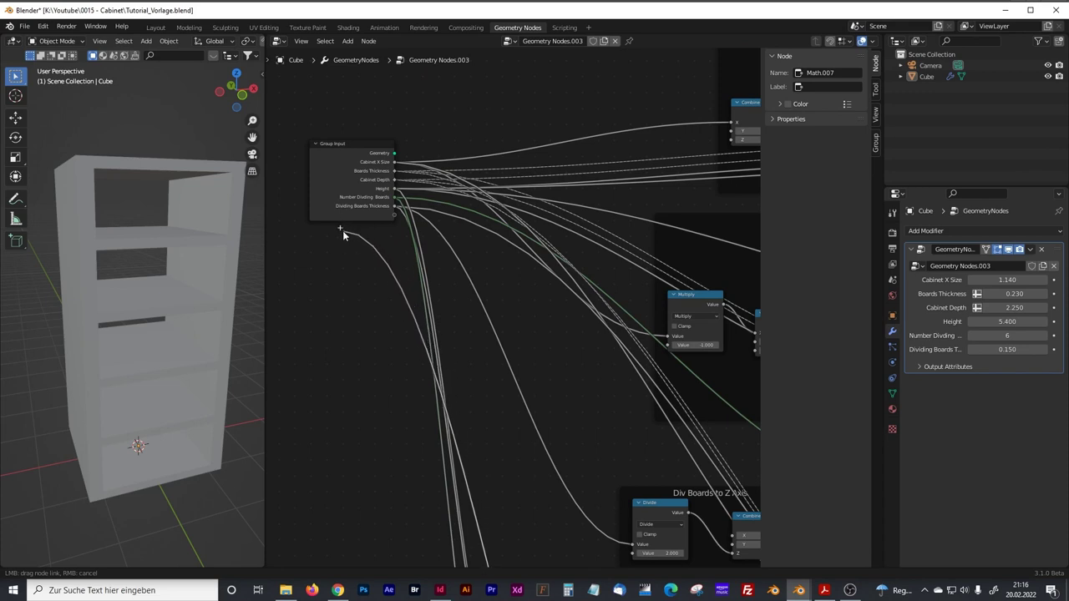
{"action": "middle_click_drag", "start_coordinate": [446, 332], "coordinate": [360, 63]}
{"action": "middle_click_drag", "start_coordinate": [563, 442], "coordinate": [537, 198]}
{"action": "scroll", "coordinate": [562, 314], "scroll_direction": "up", "scroll_amount": 3}
{"action": "middle_click_drag", "start_coordinate": [733, 334], "coordinate": [549, 303], "text": "shift"}
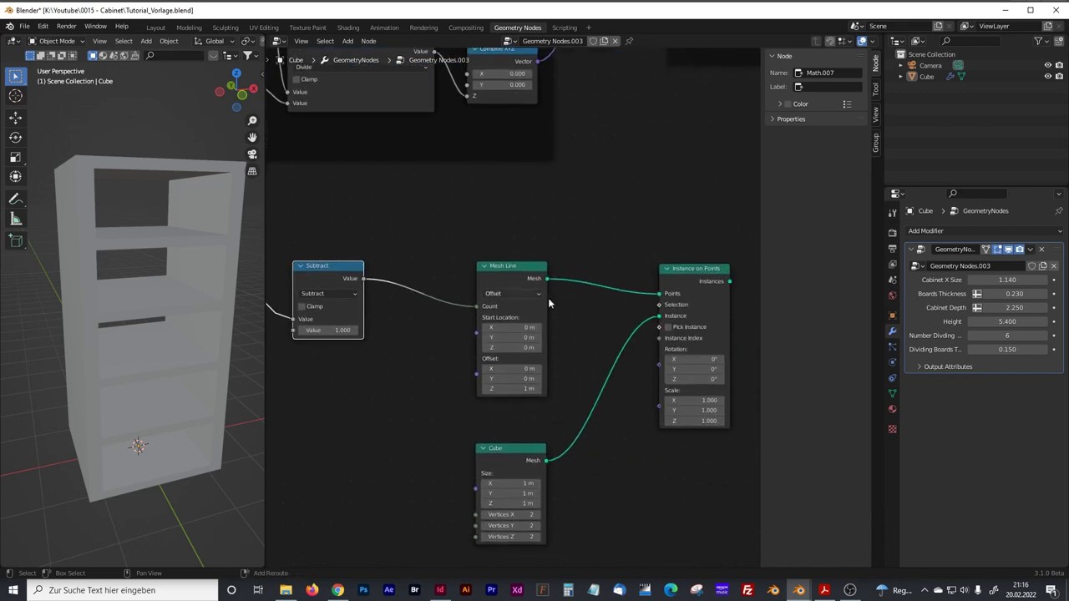
- Add a Join Geometry node after the new Instance on Points node
{"action": "middle_click_drag", "start_coordinate": [752, 261], "coordinate": [555, 299], "text": "shift"}
{"action": "scroll", "coordinate": [621, 293], "scroll_direction": "down", "scroll_amount": 6}
{"action": "middle_click_drag", "start_coordinate": [620, 293], "coordinate": [517, 392], "text": "shift"}
{"action": "key", "text": "shift+a"}
{"action": "left_click", "coordinate": [470, 350]}
{"action": "type", "text": "jopin"}
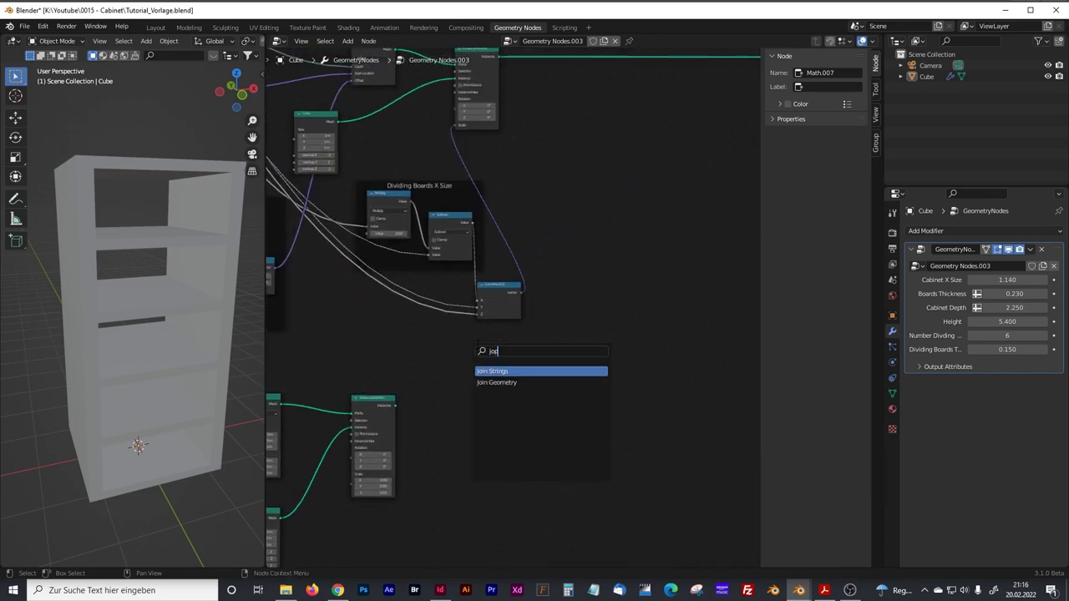
{"action": "key", "text": "BackSpace"}
{"action": "type", "text": "in"}
{"action": "key", "text": "Down"}
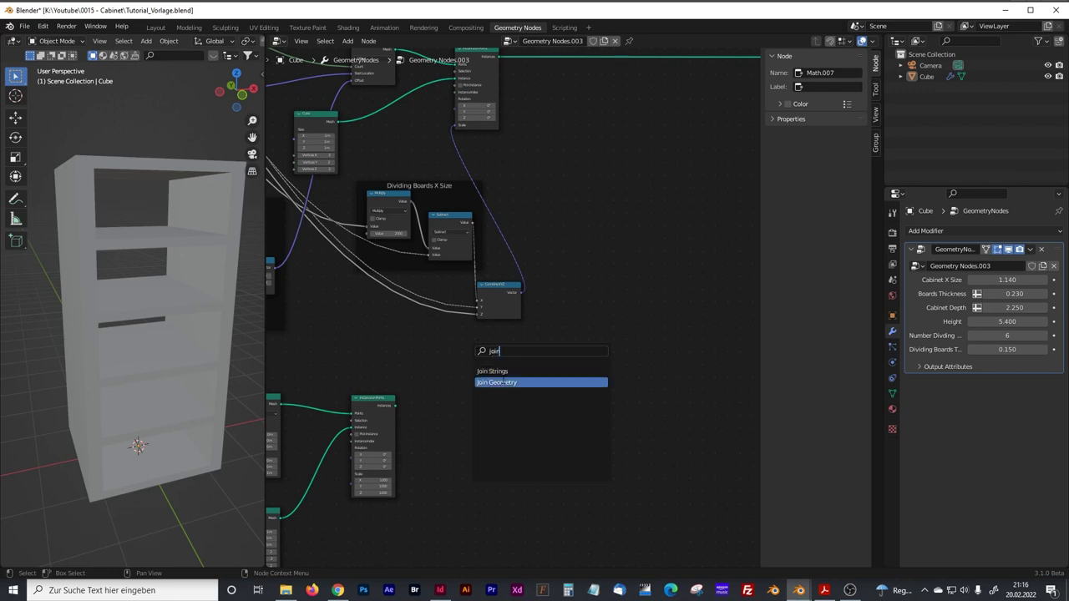
{"action": "key", "text": "Return"}
{"action": "left_click", "coordinate": [595, 421]}
- Connect the new instances through the added Join Geometry into the existing Join Geometry, and show the cabinet in front view
{"action": "left_click_drag", "start_coordinate": [399, 407], "coordinate": [565, 409]}
{"action": "middle_click_drag", "start_coordinate": [625, 311], "coordinate": [499, 412]}
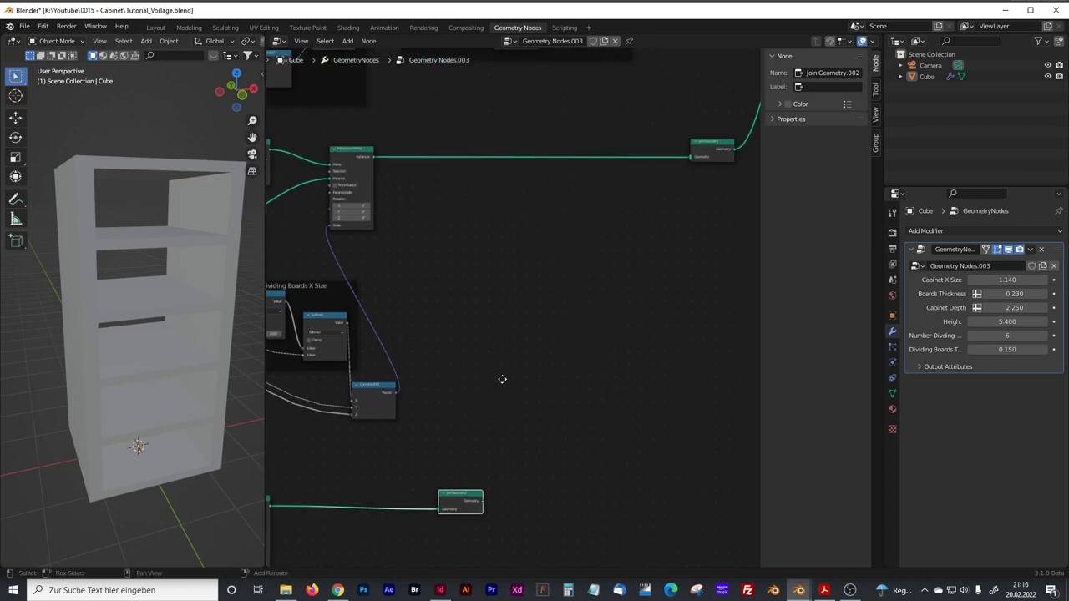
{"action": "left_click_drag", "start_coordinate": [484, 506], "coordinate": [679, 174]}
{"action": "key", "text": "KP_1"}
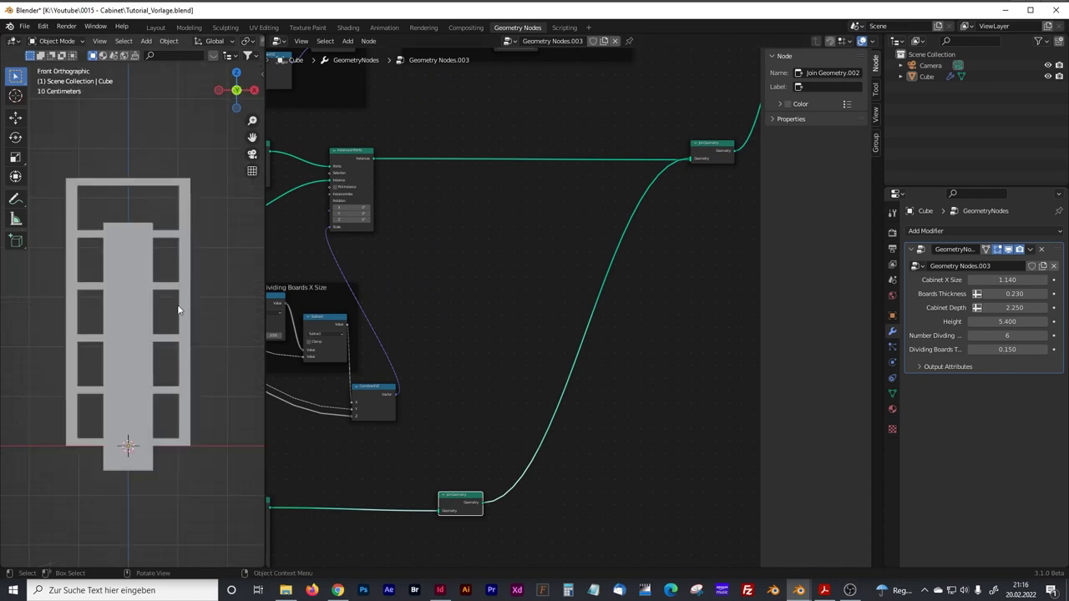
{"action": "middle_click_drag", "start_coordinate": [471, 427], "coordinate": [739, 234]}
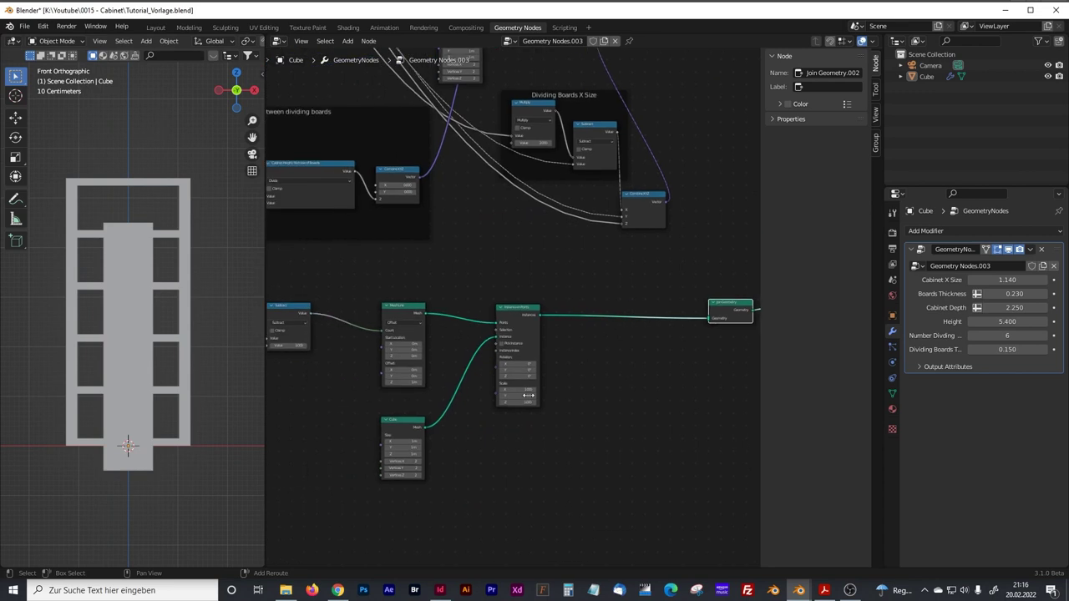
{"action": "middle_click_drag", "start_coordinate": [528, 395], "coordinate": [579, 359]}
{"action": "scroll", "coordinate": [535, 429], "scroll_direction": "up", "scroll_amount": 1}
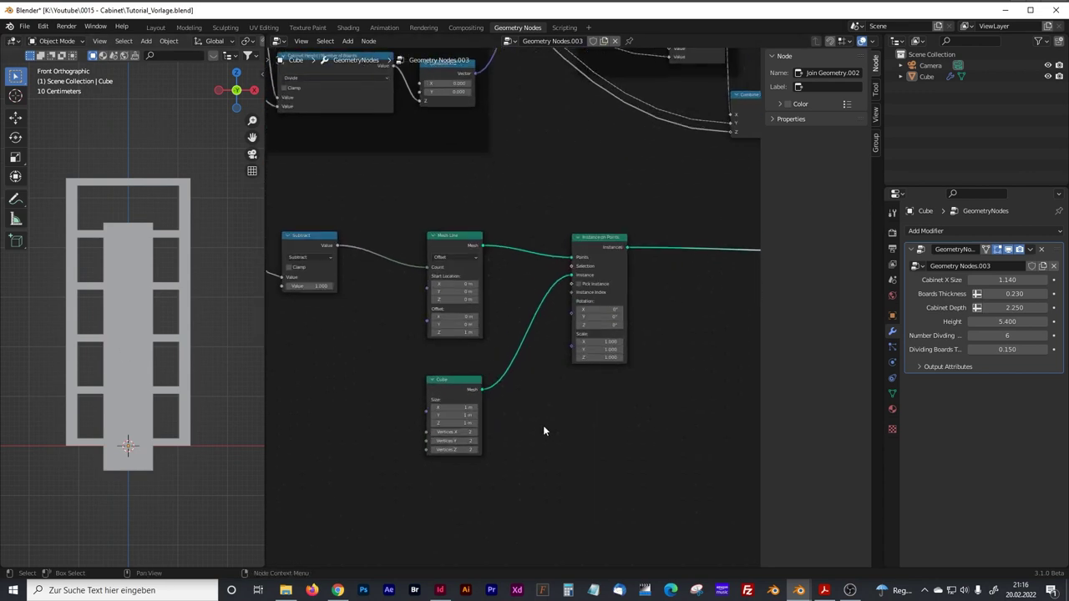
- Switch to Explanation Drawers.pdf in Acrobat, read its three pages on calculating the drawers' height, and return to Blender
{"action": "scroll", "coordinate": [512, 416], "scroll_direction": "up", "scroll_amount": 1}
{"action": "left_click_drag", "start_coordinate": [265, 308], "coordinate": [242, 306]}
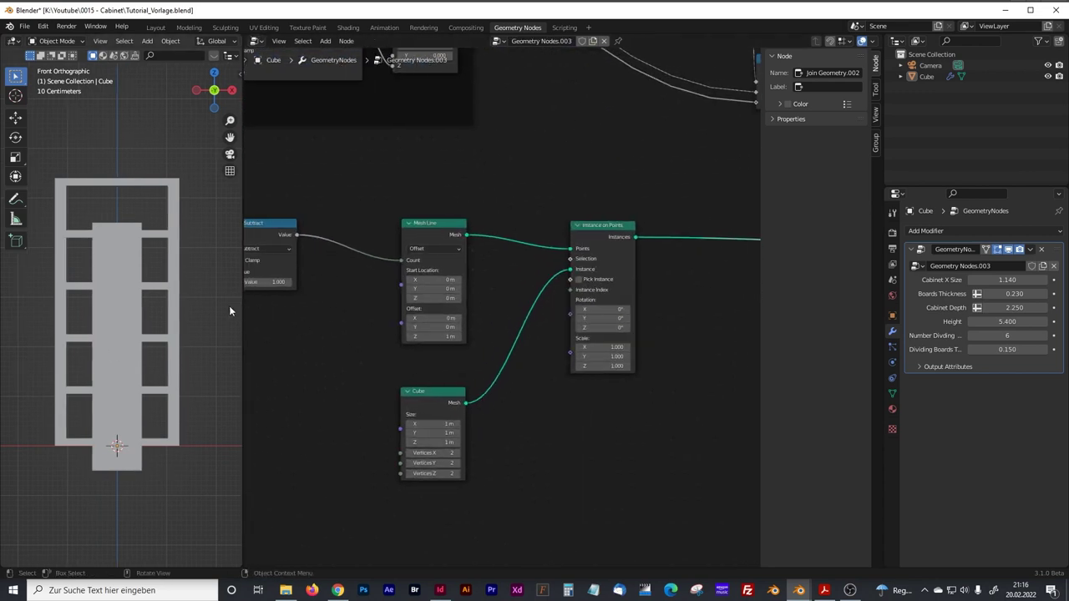
{"action": "middle_click_drag", "start_coordinate": [348, 386], "coordinate": [470, 371]}
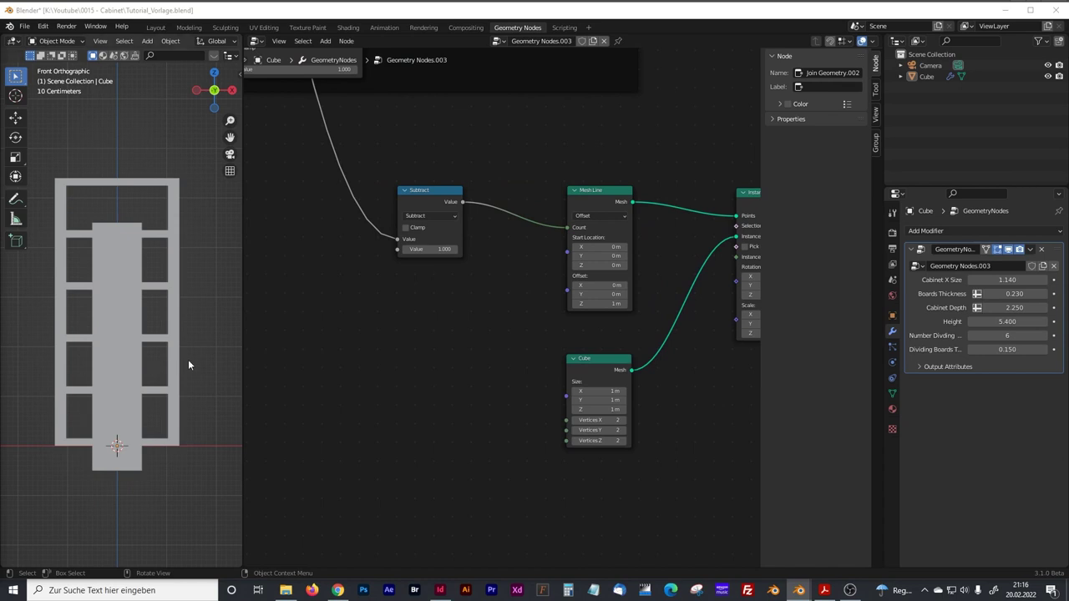
{"action": "middle_click_drag", "start_coordinate": [453, 361], "coordinate": [497, 358]}
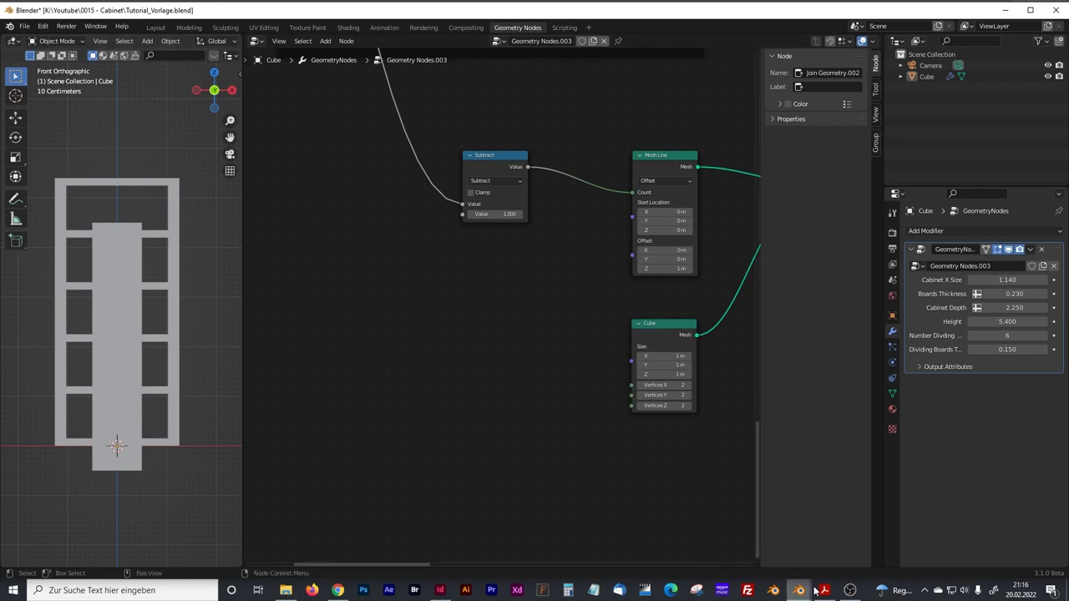
{"action": "mouse_move", "coordinate": [824, 593]}
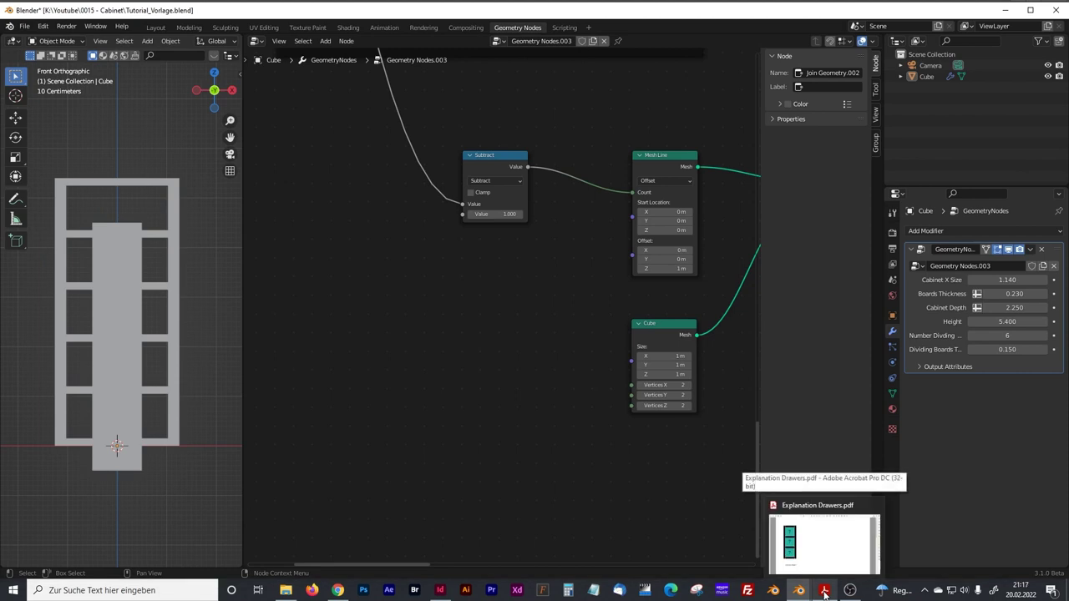
{"action": "left_click", "coordinate": [825, 594]}
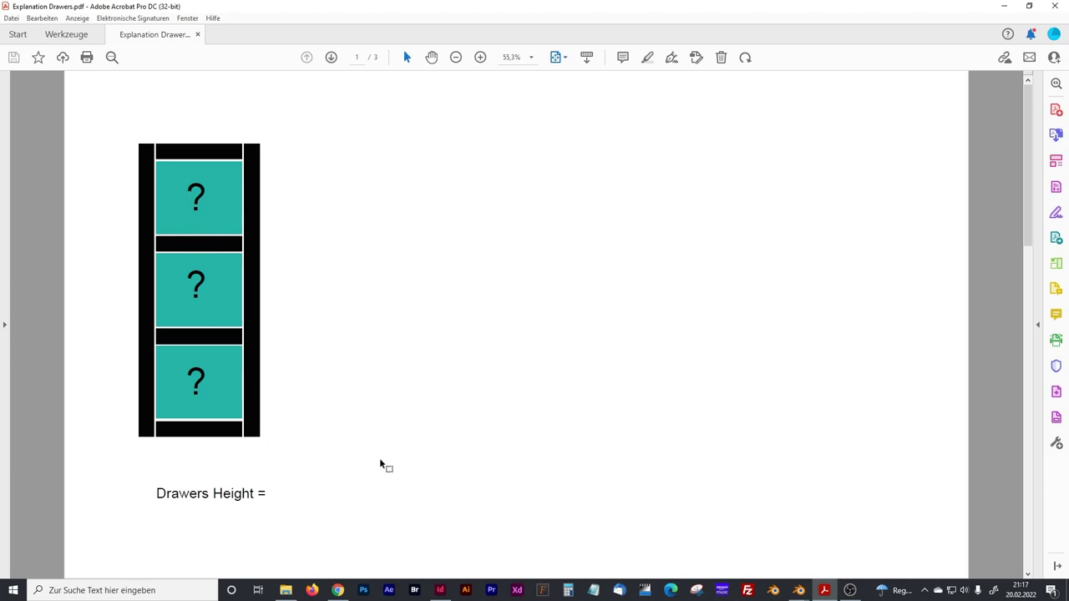
{"action": "scroll", "coordinate": [738, 447], "scroll_direction": "down", "scroll_amount": 1}
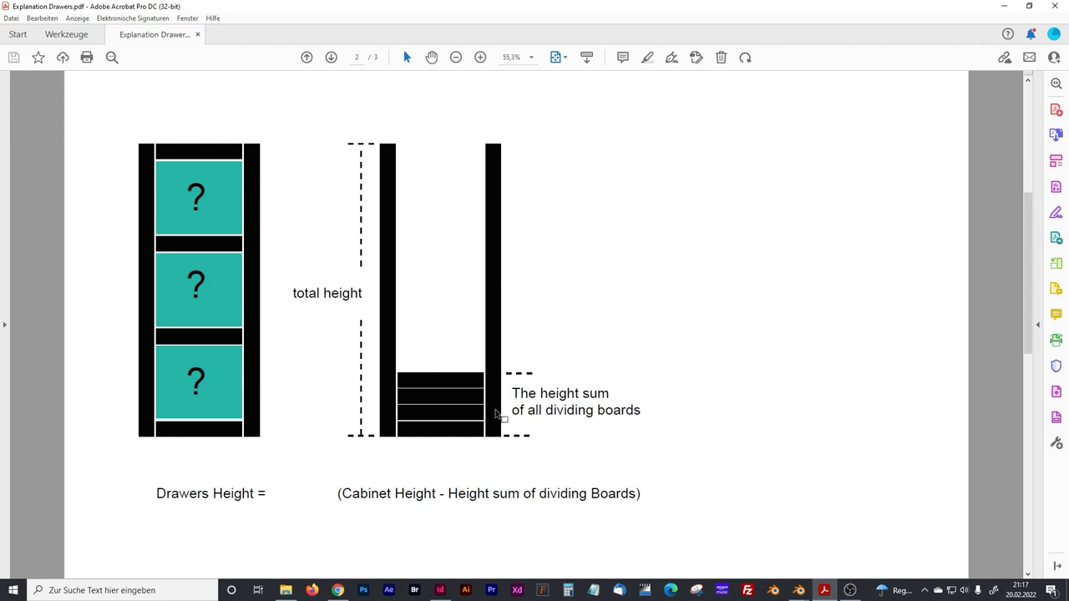
{"action": "scroll", "coordinate": [633, 384], "scroll_direction": "down", "scroll_amount": 1}
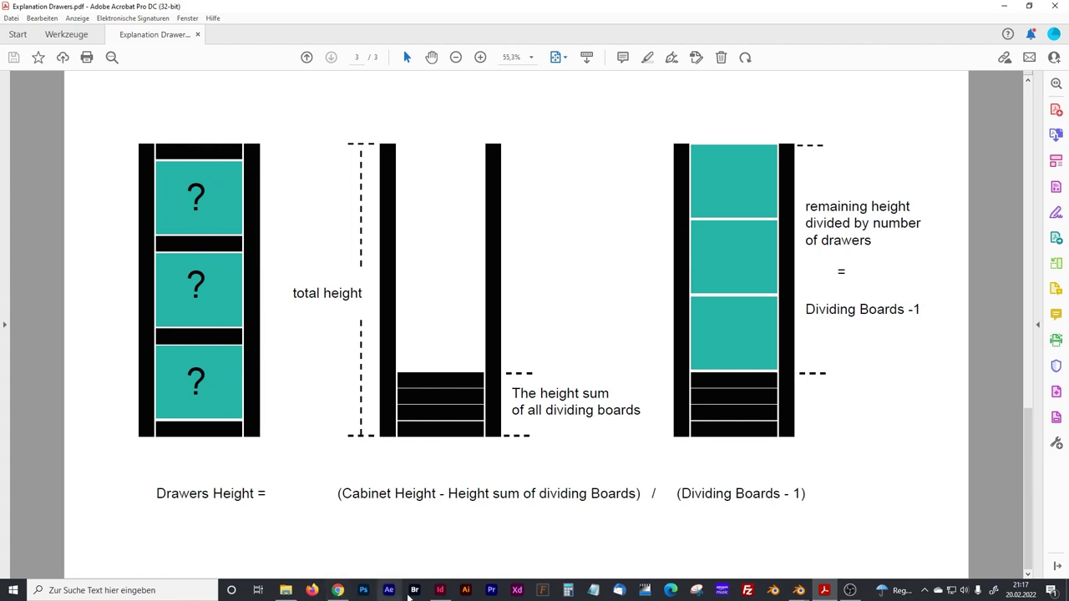
{"action": "mouse_move", "coordinate": [800, 591]}
{"action": "left_click", "coordinate": [842, 506]}
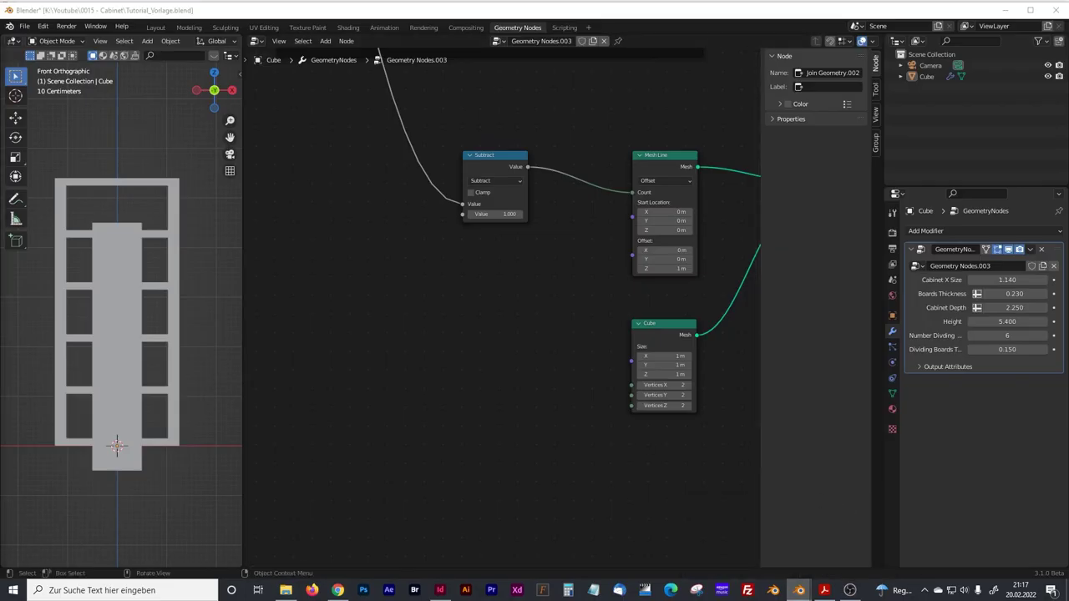
- Add a Math node in the empty area below and left of the Subtract node that feeds the Mesh Line count
{"action": "middle_click_drag", "start_coordinate": [423, 426], "coordinate": [612, 414]}
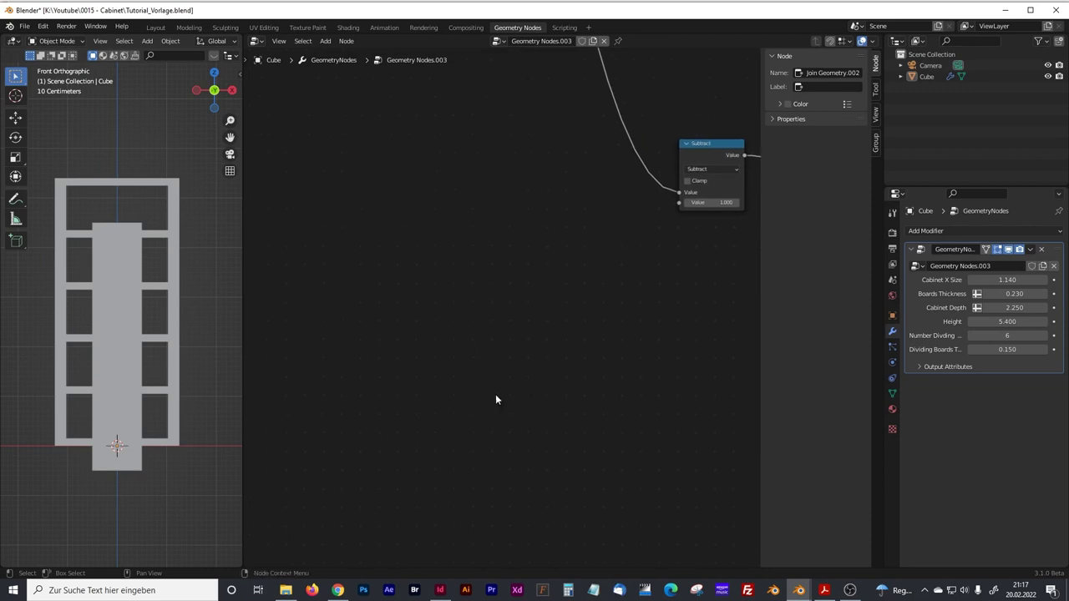
{"action": "key", "text": "shift+a"}
{"action": "left_click", "coordinate": [435, 339]}
{"action": "type", "text": "math"}
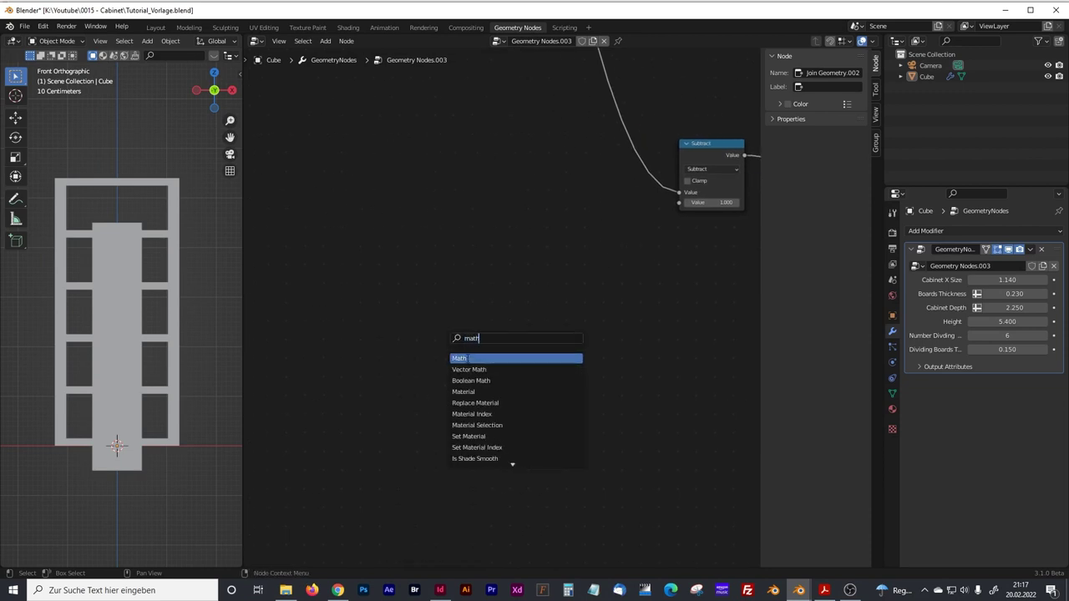
{"action": "key", "text": "Return"}
{"action": "left_click", "coordinate": [410, 322]}
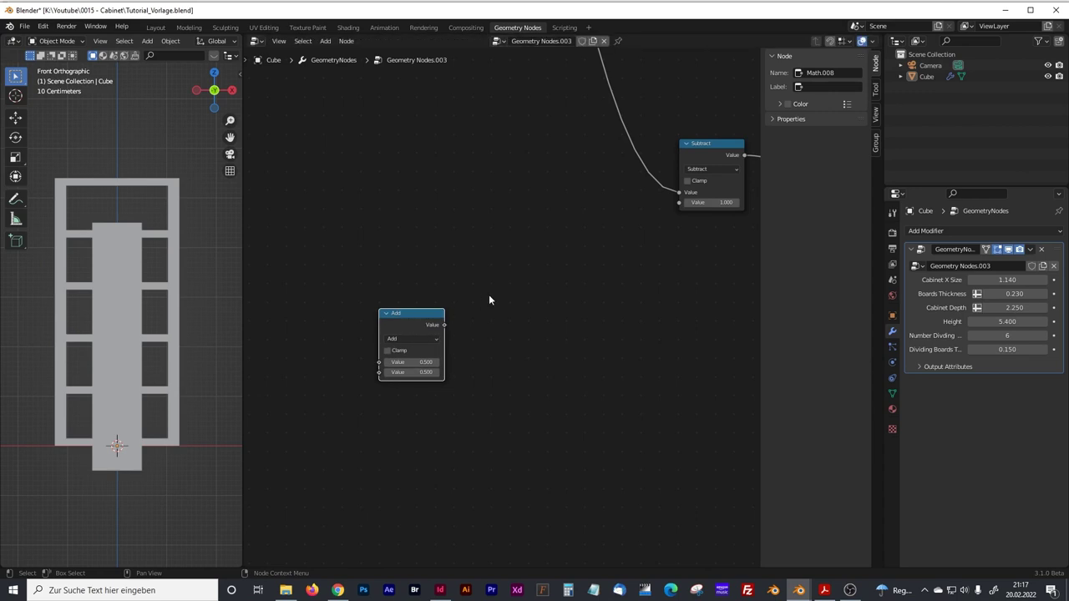
- Label the new Math node "Number of Boards * thickness"
{"action": "left_click", "coordinate": [814, 87]}
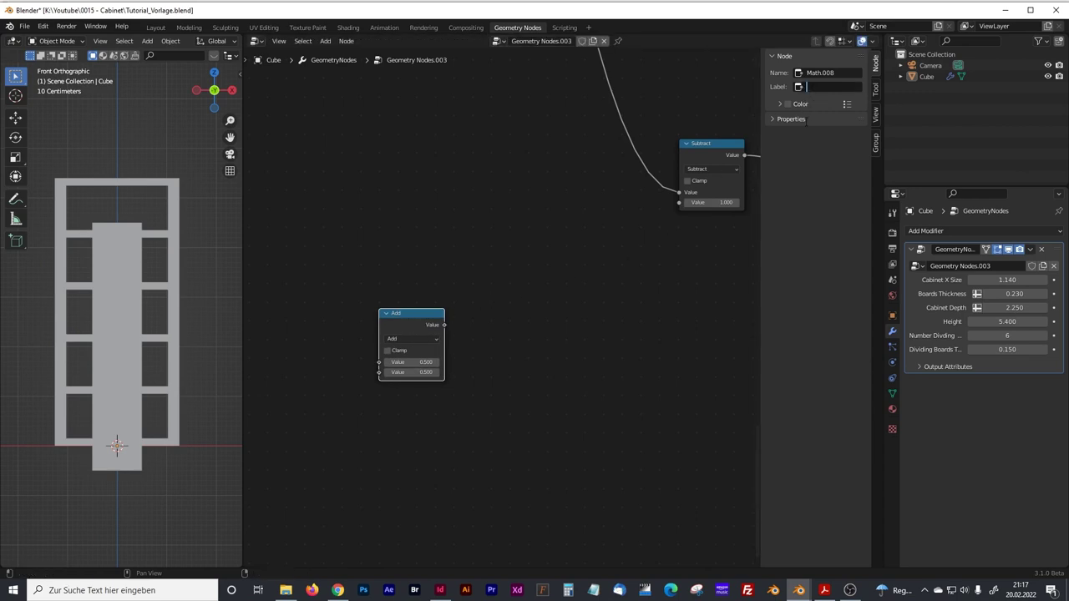
{"action": "type", "text": "Numver"}
{"action": "type", "text": " of Boa"}
{"action": "type", "text": "rds"}
{"action": "type", "text": " -1"}
{"action": "key", "text": "Return"}
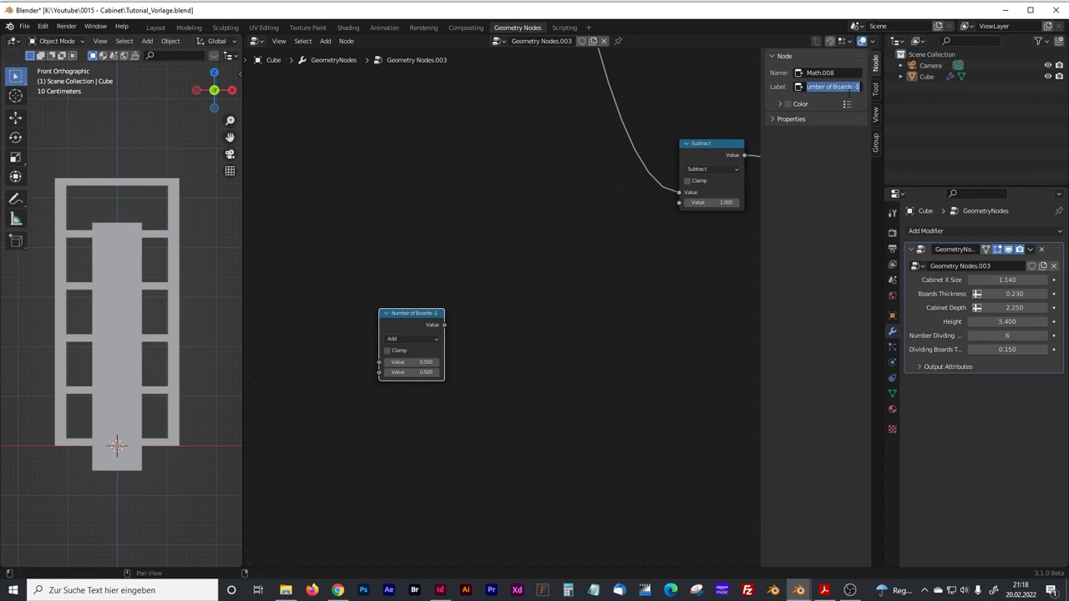
{"action": "left_click", "coordinate": [853, 87]}
{"action": "key", "text": "BackSpace"}
{"action": "key", "text": "BackSpace"}
{"action": "key", "text": "BackSpace"}
{"action": "type", "text": "* hickness"}
{"action": "key", "text": "Return"}
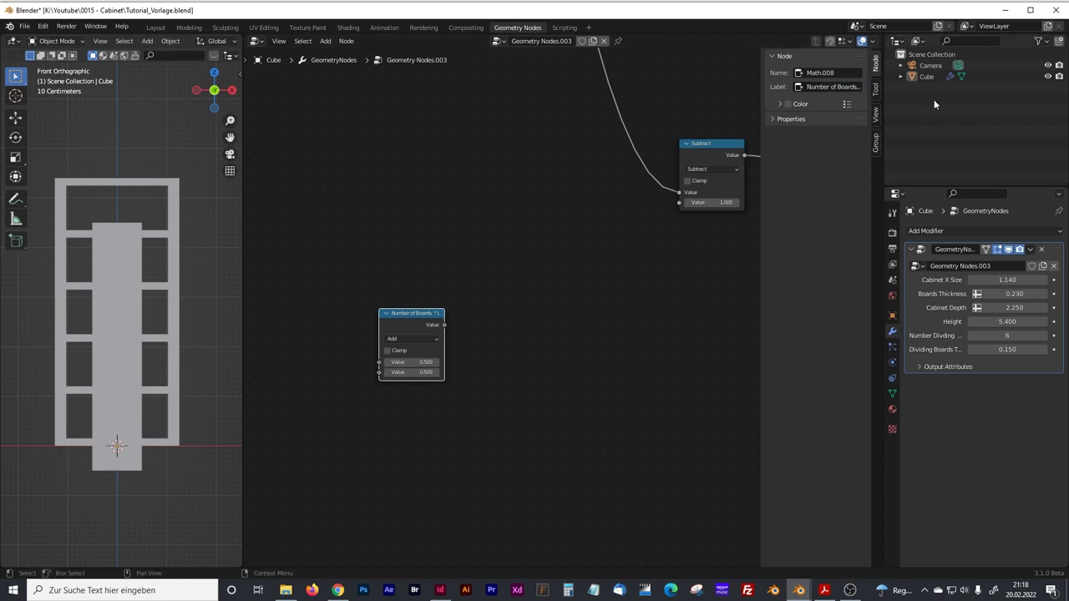
- Set the "Number of Boards * thickness" node to Multiply and widen it so its full label fits
{"action": "left_click", "coordinate": [403, 339]}
{"action": "left_click", "coordinate": [408, 384]}
{"action": "left_click_drag", "start_coordinate": [443, 349], "coordinate": [509, 352]}
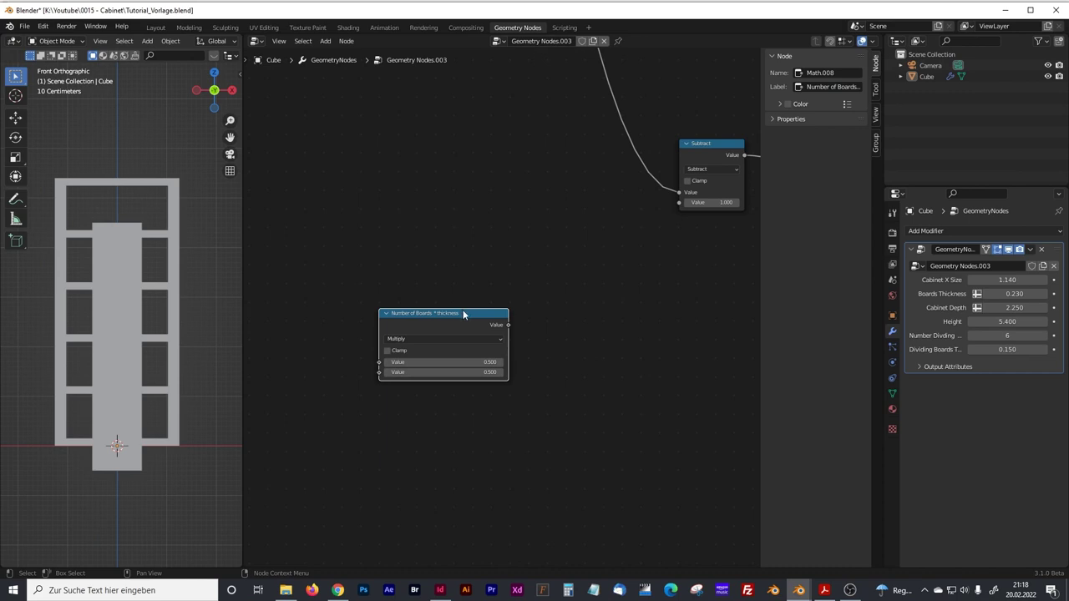
{"action": "left_click_drag", "start_coordinate": [462, 313], "coordinate": [451, 331]}
- Duplicate the "Number of Boards * thickness" node and place the copy above and to the right of it
{"action": "key", "text": "shift+a"}
{"action": "key", "text": "Escape"}
{"action": "left_click", "coordinate": [475, 331]}
{"action": "key", "text": "shift+d"}
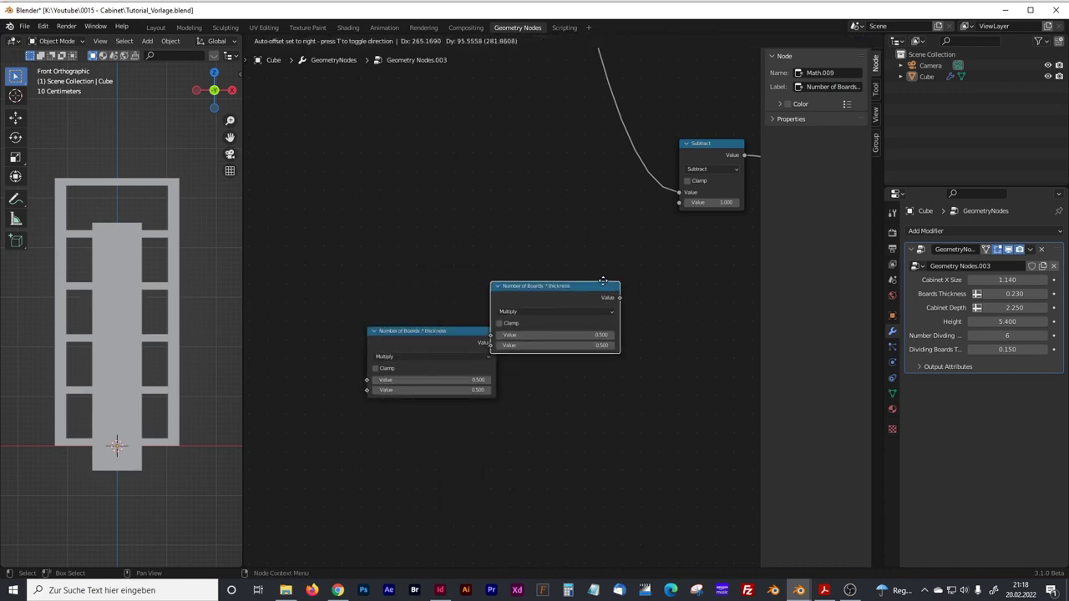
{"action": "left_click", "coordinate": [609, 257]}
{"action": "left_click_drag", "start_coordinate": [522, 260], "coordinate": [497, 284]}
{"action": "left_click", "coordinate": [448, 235]}
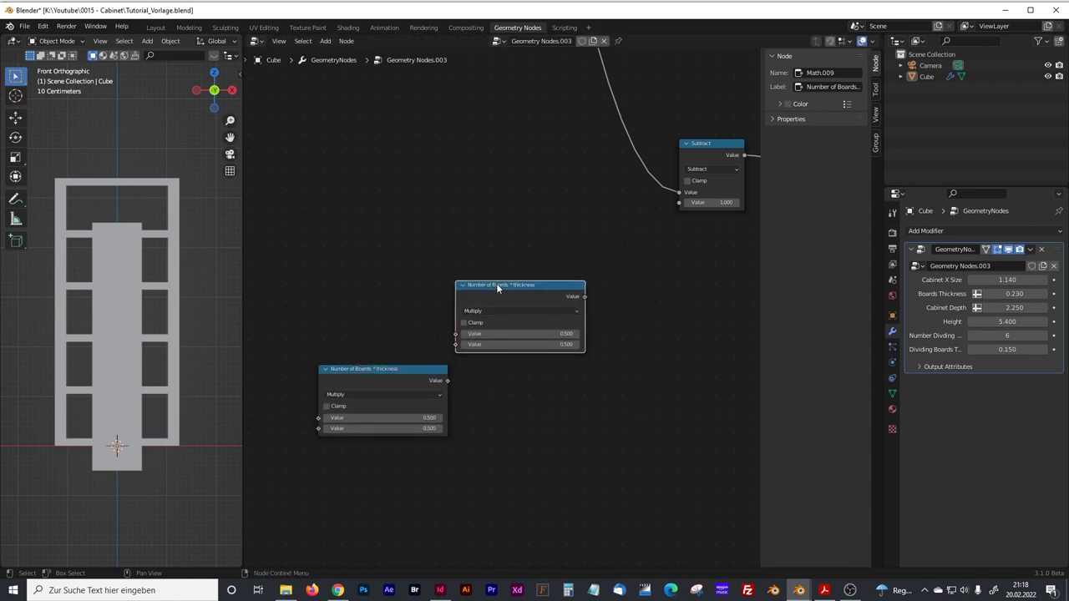
- Label the duplicated Math node "Height - thickness all boards"
{"action": "left_click", "coordinate": [817, 88]}
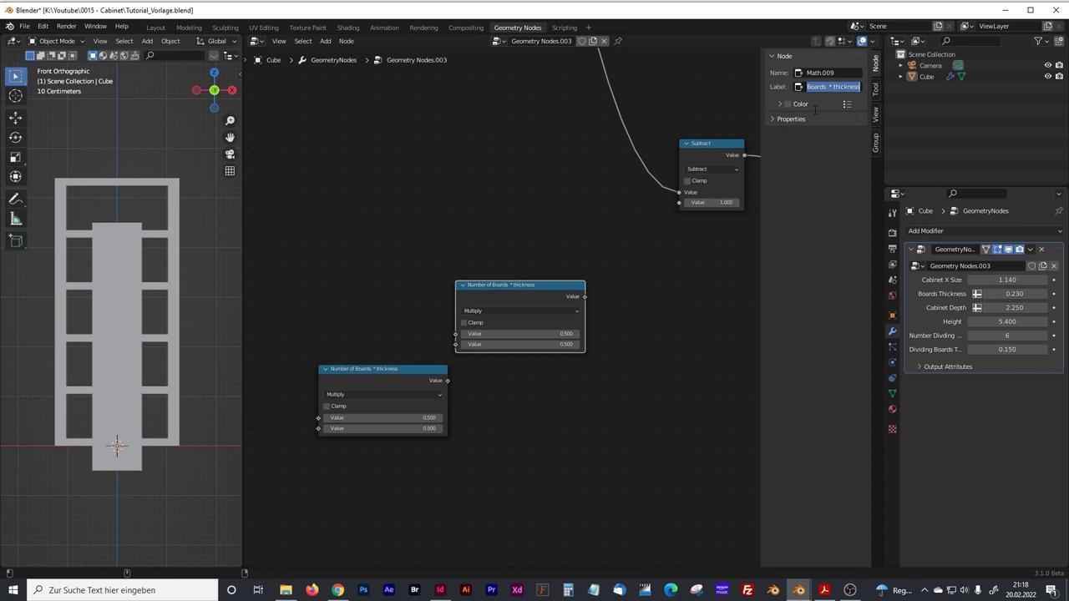
{"action": "type", "text": "C"}
{"action": "type", "text": "H"}
{"action": "type", "text": "all bards"}
{"action": "key", "text": "BackSpace"}
{"action": "key", "text": "BackSpace"}
{"action": "key", "text": "BackSpace"}
{"action": "type", "text": "oards"}
{"action": "key", "text": "Return"}
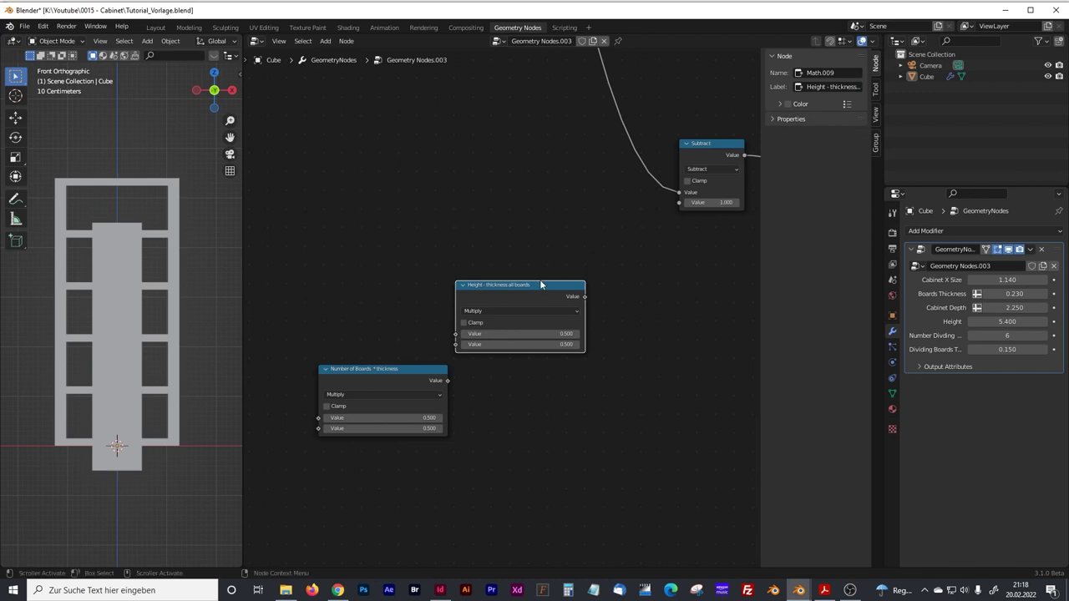
- Duplicate the "Height - thickness all boards" node directly below itself and label the copy "Boards Number - 1"
{"action": "left_click_drag", "start_coordinate": [540, 284], "coordinate": [558, 284]}
{"action": "key", "text": "shift+d"}
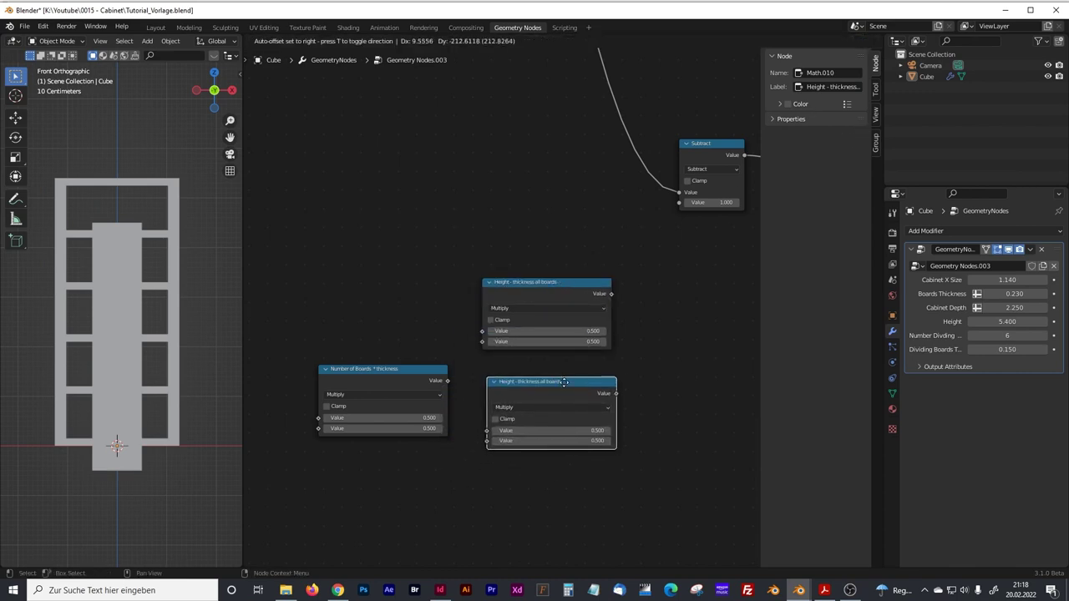
{"action": "left_click", "coordinate": [549, 381]}
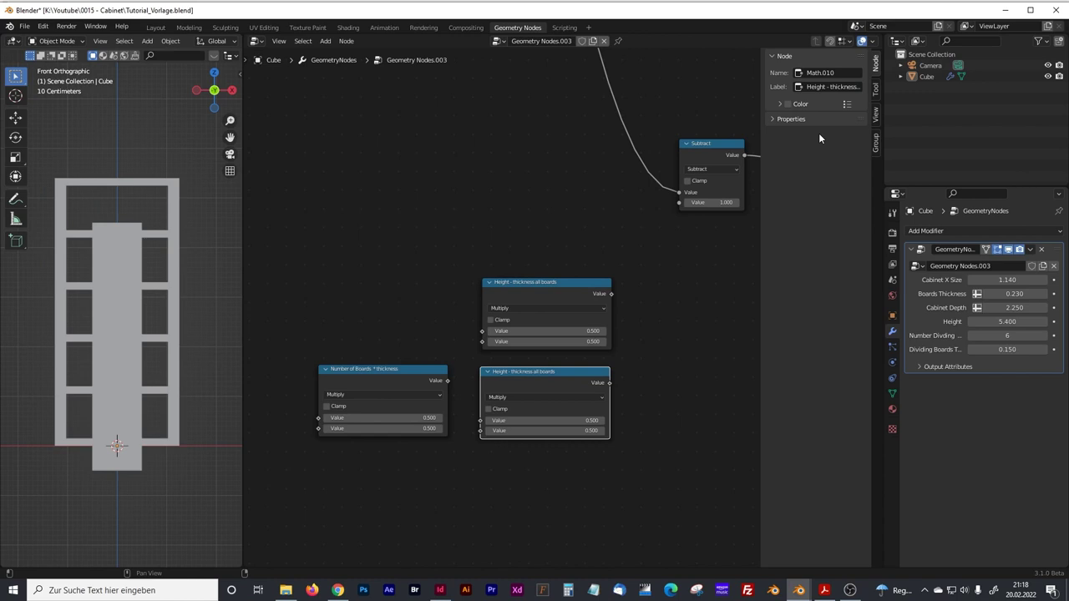
{"action": "type", "text": "Boards Number - 1"}
{"action": "key", "text": "Return"}
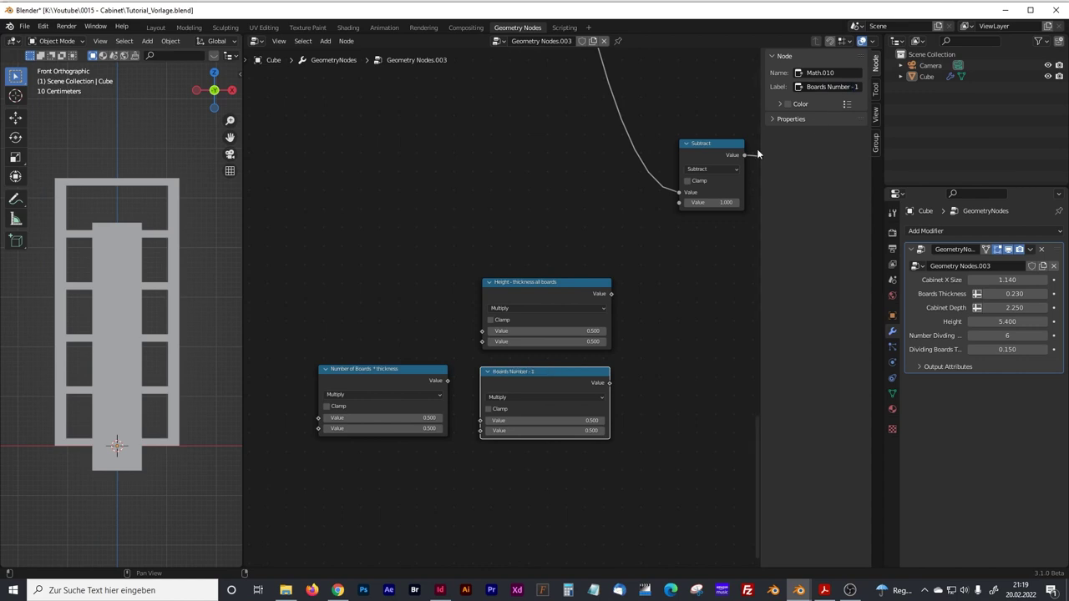
- Set both the "Height - thickness all boards" and "Boards Number - 1" nodes to Subtract
{"action": "left_click", "coordinate": [503, 314]}
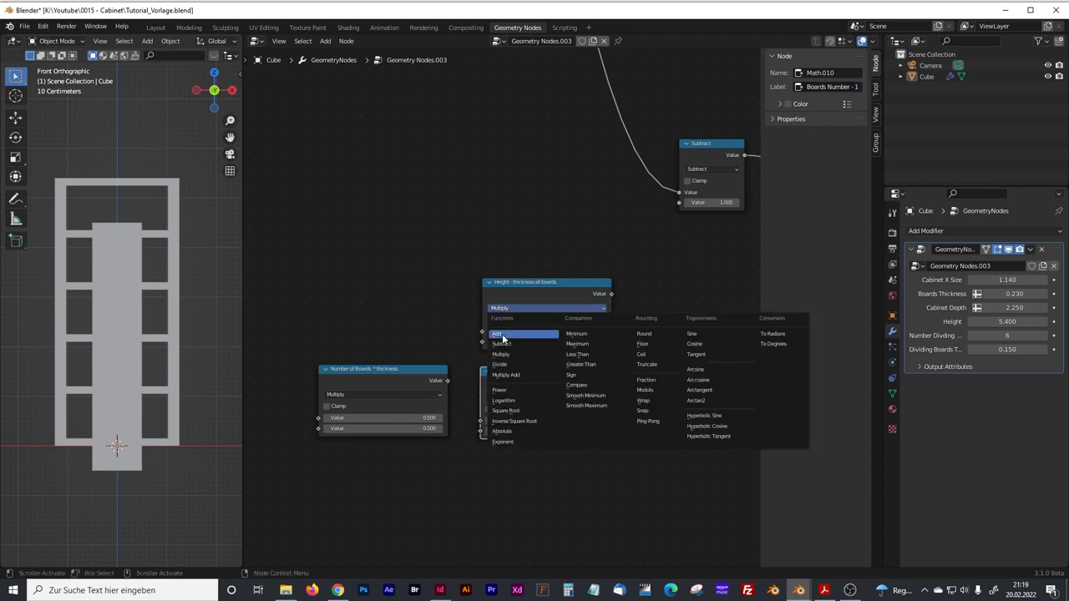
{"action": "left_click", "coordinate": [501, 342]}
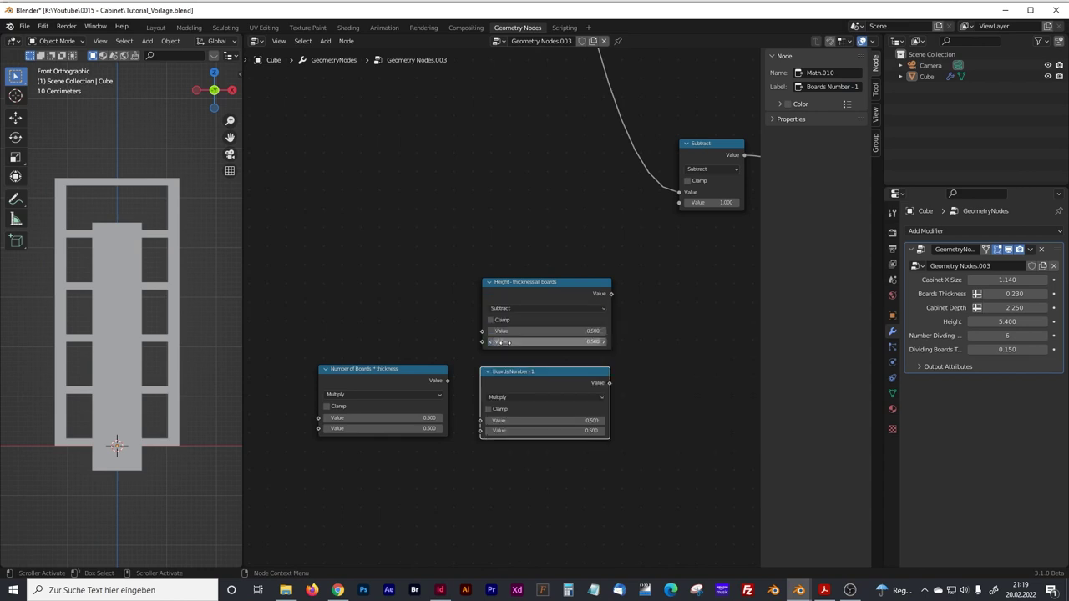
{"action": "left_click", "coordinate": [503, 397]}
{"action": "left_click", "coordinate": [506, 433]}
- Duplicate the "Height - thickness all boards" node to its right and label the copy "Remaining height / Boards -1"
{"action": "middle_click_drag", "start_coordinate": [641, 331], "coordinate": [534, 333]}
{"action": "left_click", "coordinate": [458, 282]}
{"action": "key", "text": "shift+d"}
{"action": "left_click", "coordinate": [618, 288]}
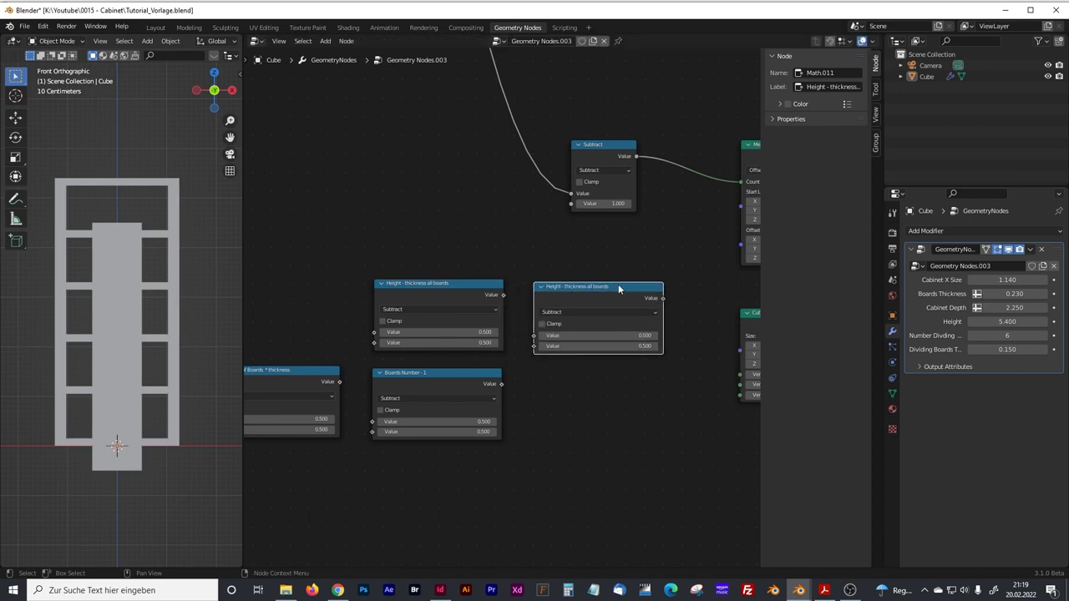
{"action": "left_click", "coordinate": [832, 87]}
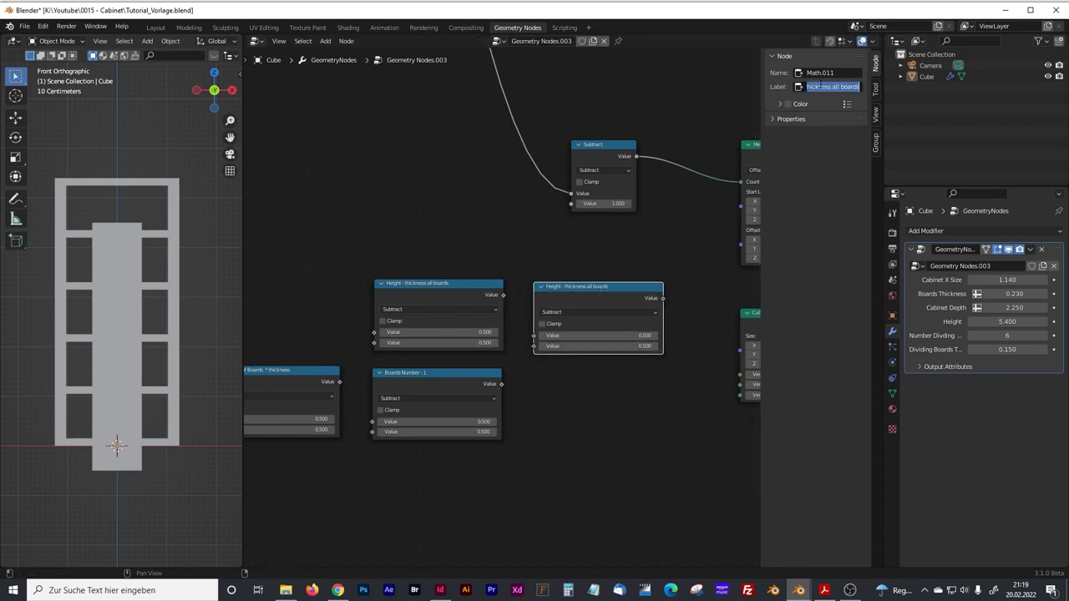
{"action": "type", "text": "Remainiung height"}
{"action": "type", "text": " /"}
{"action": "type", "text": " Boards"}
{"action": "type", "text": " -1"}
{"action": "key", "text": "Return"}
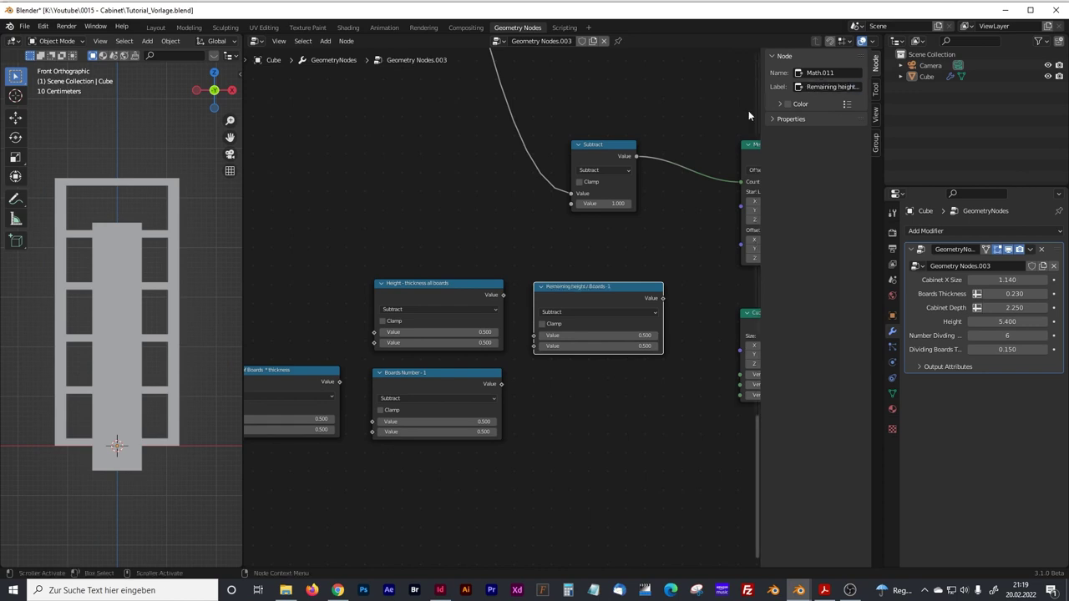
- Connect the group input's Number Dividing Boards and Dividing Boards Thickness to the two values of the "Number of Boards * thickness" node
{"action": "scroll", "coordinate": [483, 198], "scroll_direction": "left", "scroll_amount": 5, "text": "ctrl"}
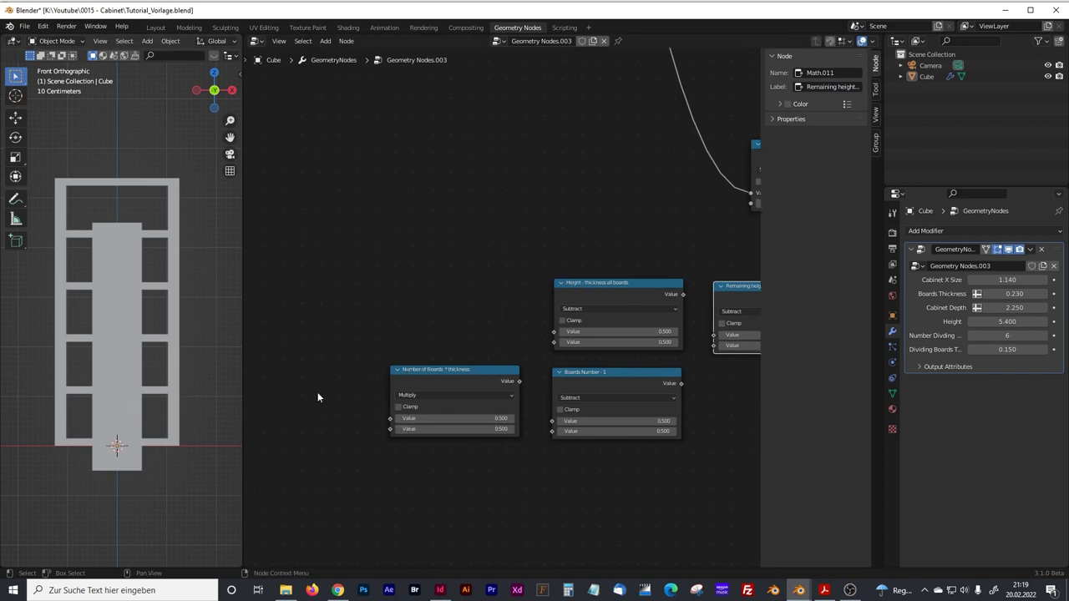
{"action": "mouse_move", "coordinate": [388, 417]}
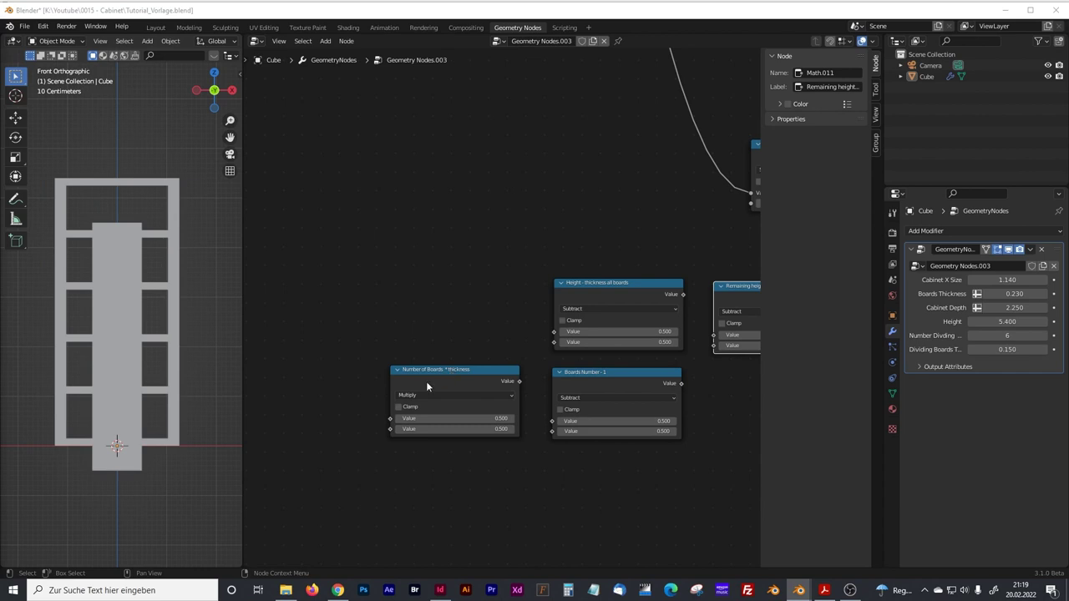
{"action": "left_click_drag", "start_coordinate": [389, 419], "coordinate": [503, 166]}
{"action": "middle_click_drag", "start_coordinate": [541, 551], "coordinate": [535, 152]}
{"action": "middle_click_drag", "start_coordinate": [539, 479], "coordinate": [517, 9]}
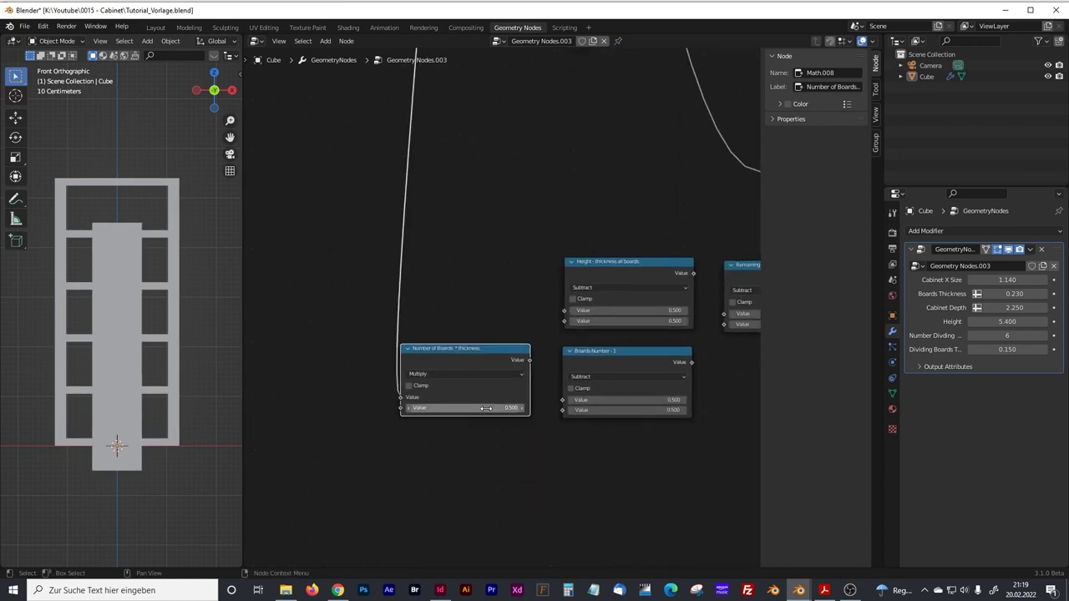
{"action": "left_click_drag", "start_coordinate": [399, 409], "coordinate": [467, 170]}
{"action": "middle_click_drag", "start_coordinate": [564, 470], "coordinate": [538, 227]}
{"action": "middle_click_drag", "start_coordinate": [542, 411], "coordinate": [511, 137]}
{"action": "middle_click_drag", "start_coordinate": [490, 546], "coordinate": [460, 220]}
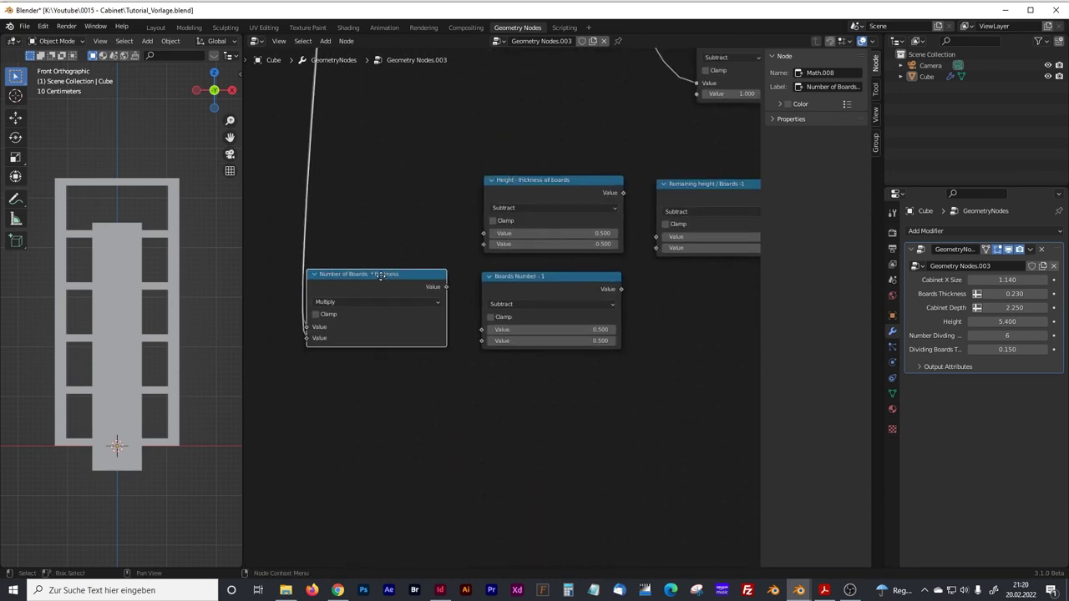
{"action": "left_click_drag", "start_coordinate": [380, 274], "coordinate": [375, 275]}
- Feed the "Height - thickness all boards" node with the group input's Height as first value and the multiplied board thickness as second
{"action": "left_click_drag", "start_coordinate": [440, 287], "coordinate": [484, 245]}
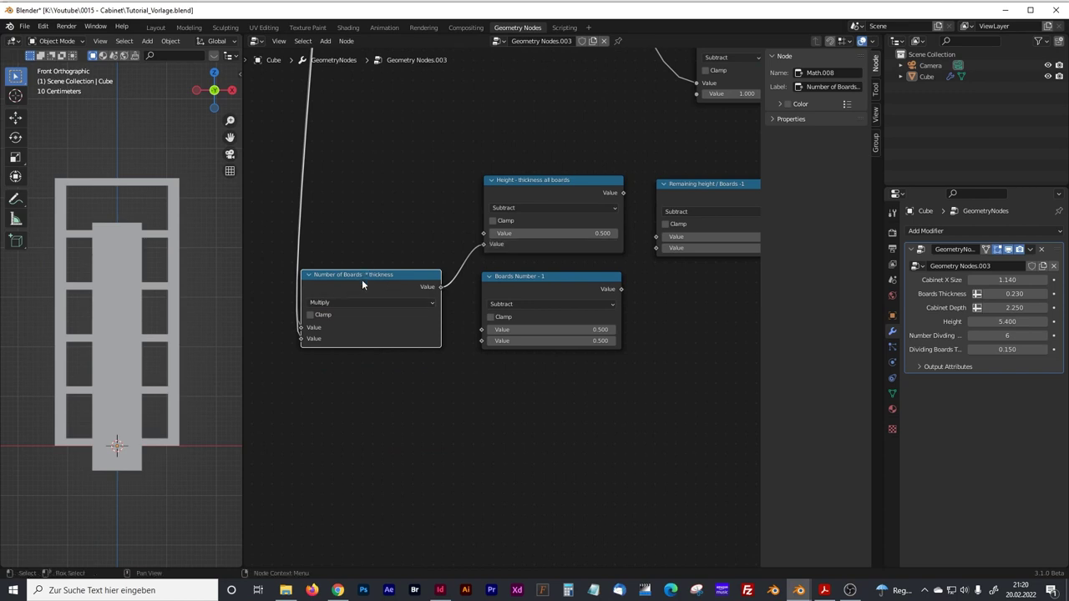
{"action": "left_click", "coordinate": [505, 184]}
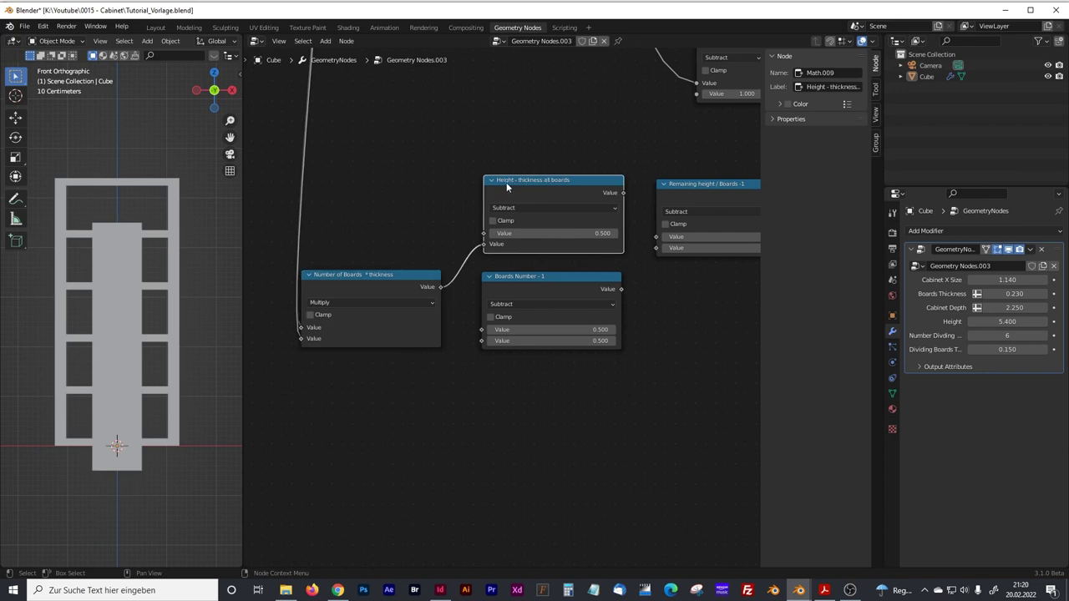
{"action": "left_click_drag", "start_coordinate": [483, 232], "coordinate": [380, 225]}
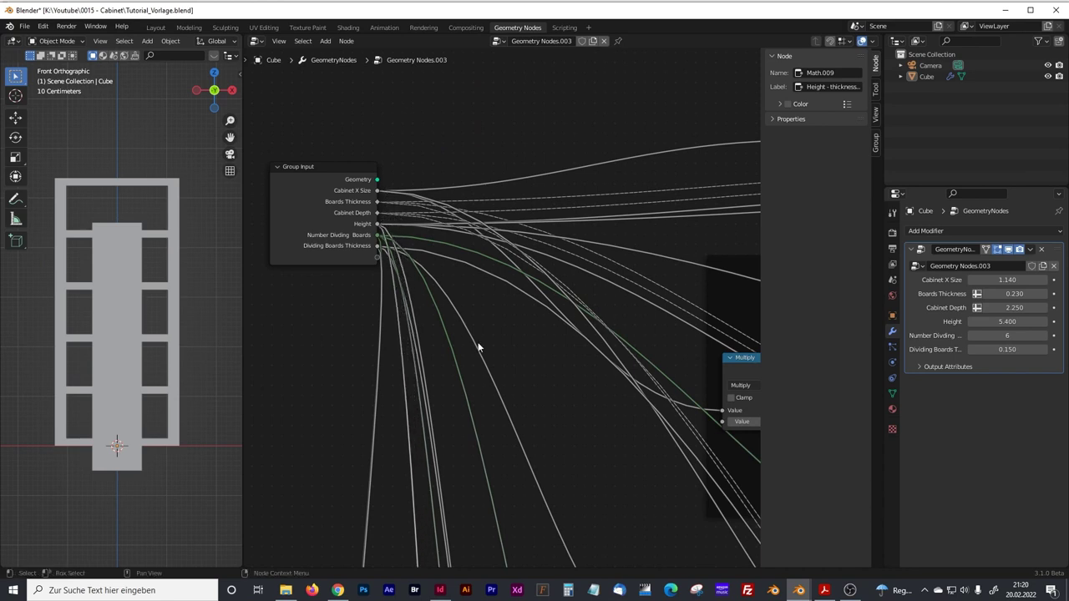
{"action": "scroll", "coordinate": [486, 353], "scroll_direction": "down", "scroll_amount": 6}
{"action": "middle_click_drag", "start_coordinate": [523, 545], "coordinate": [497, 101]}
{"action": "scroll", "coordinate": [547, 415], "scroll_direction": "up", "scroll_amount": 3}
{"action": "middle_click_drag", "start_coordinate": [560, 484], "coordinate": [559, 254]}
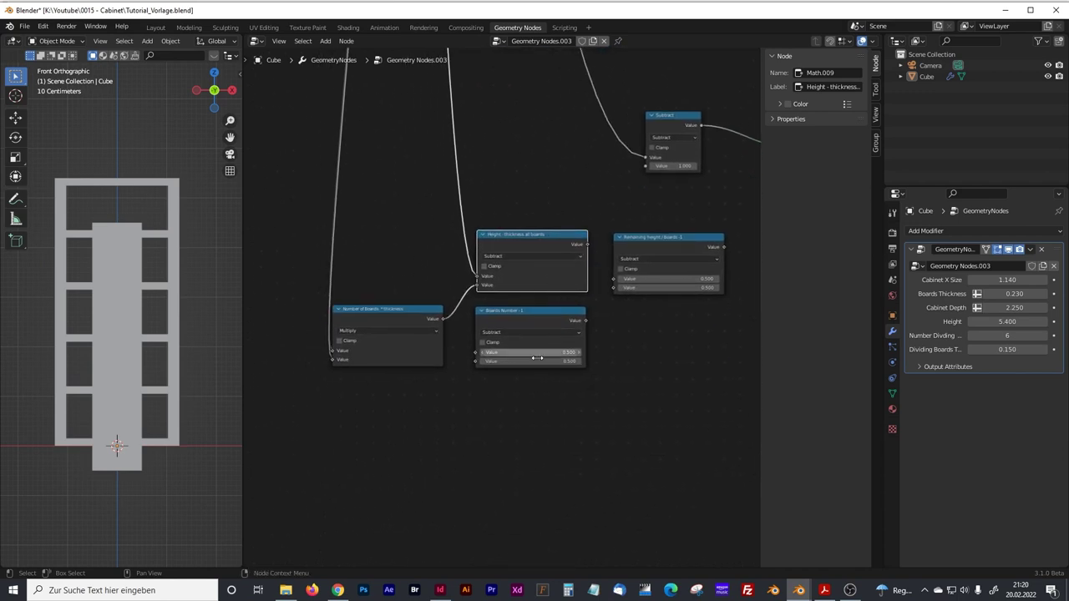
- Set the second value of the "Boards Number - 1" node to 1 and feed its first value with the group input's Number Dividing Boards
{"action": "left_click", "coordinate": [510, 314]}
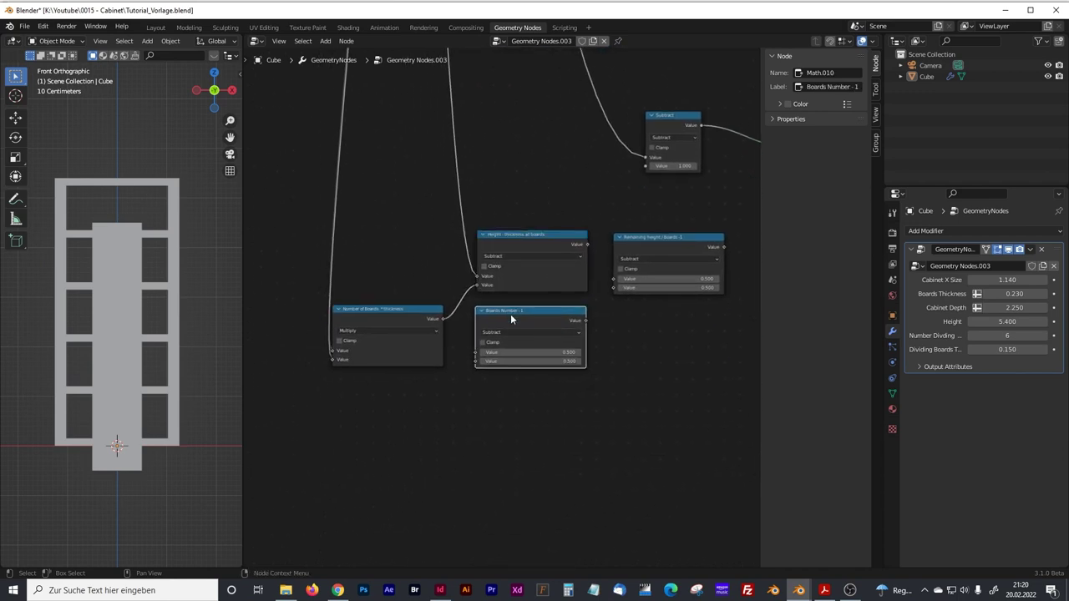
{"action": "left_click", "coordinate": [511, 360]}
{"action": "type", "text": "1"}
{"action": "key", "text": "Return"}
{"action": "left_click_drag", "start_coordinate": [474, 351], "coordinate": [394, 199]}
{"action": "middle_click_drag", "start_coordinate": [502, 565], "coordinate": [475, 208]}
{"action": "middle_click_drag", "start_coordinate": [502, 471], "coordinate": [487, 212]}
{"action": "scroll", "coordinate": [517, 275], "scroll_direction": "down", "scroll_amount": 4, "text": "shift"}
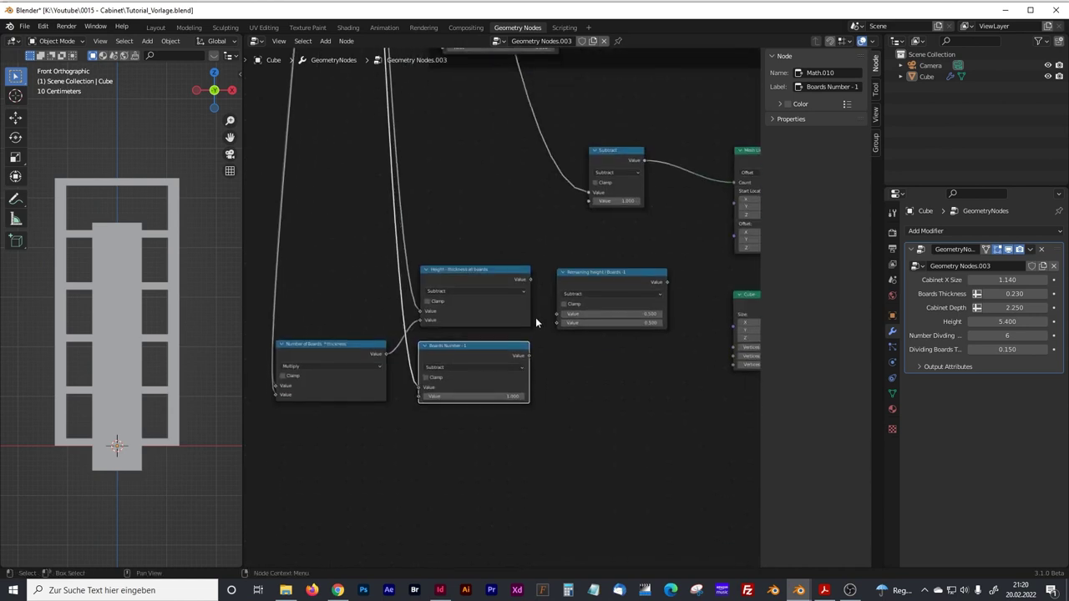
- Feed "Remaining height / Boards -1" with the "Height - thickness all boards" and "Boards Number - 1" results, in that order, and set it to Divide
{"action": "scroll", "coordinate": [535, 317], "scroll_direction": "up", "scroll_amount": 3}
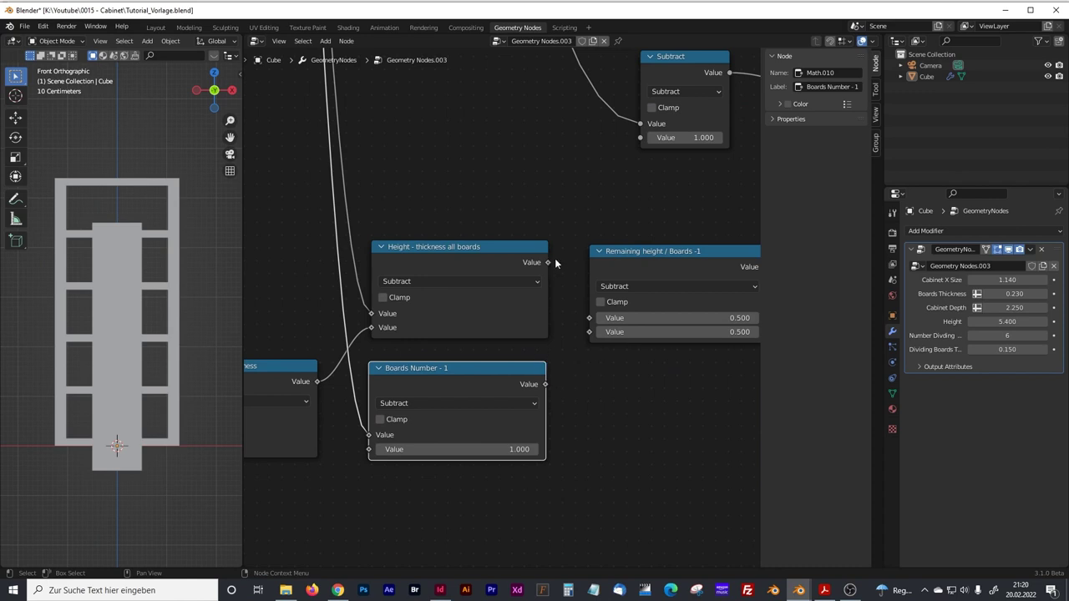
{"action": "left_click_drag", "start_coordinate": [548, 262], "coordinate": [585, 321]}
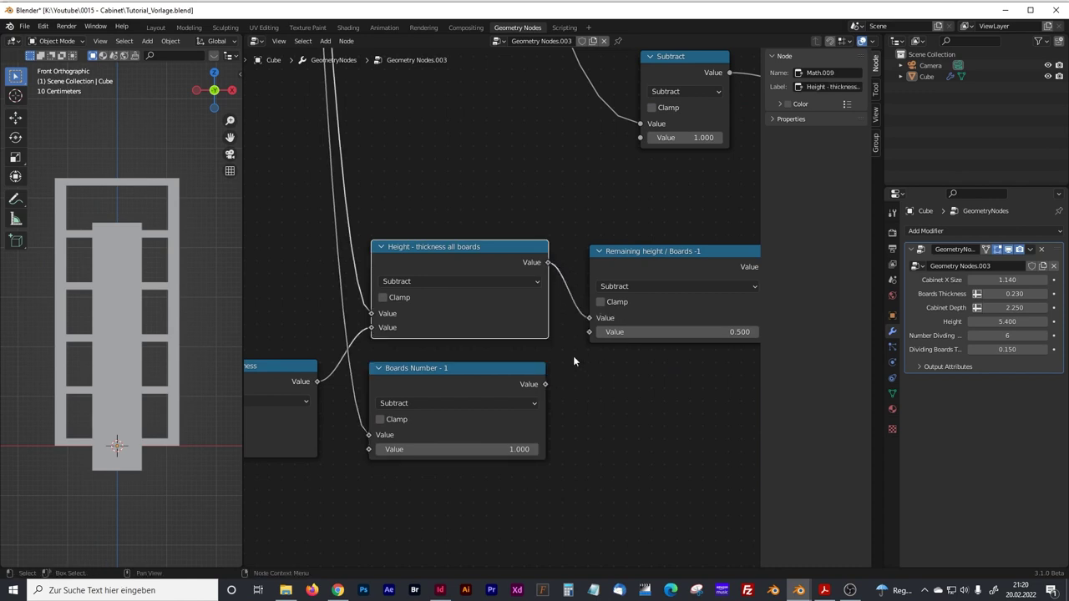
{"action": "left_click_drag", "start_coordinate": [545, 385], "coordinate": [589, 333]}
{"action": "scroll", "coordinate": [626, 375], "scroll_direction": "right", "scroll_amount": 4, "text": "ctrl"}
{"action": "left_click_drag", "start_coordinate": [551, 251], "coordinate": [562, 246]}
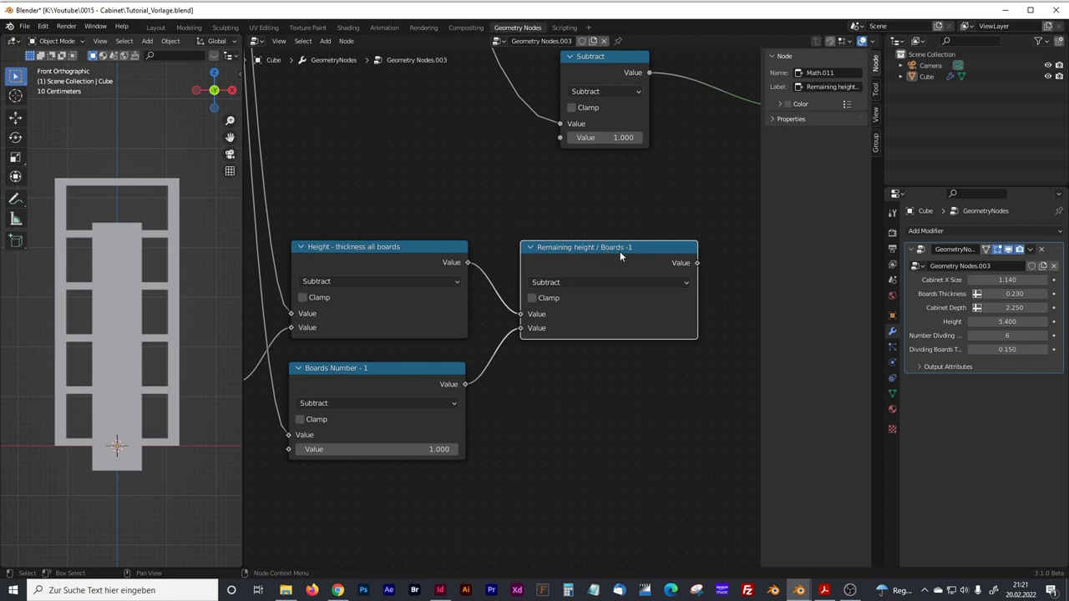
{"action": "left_click", "coordinate": [589, 281]}
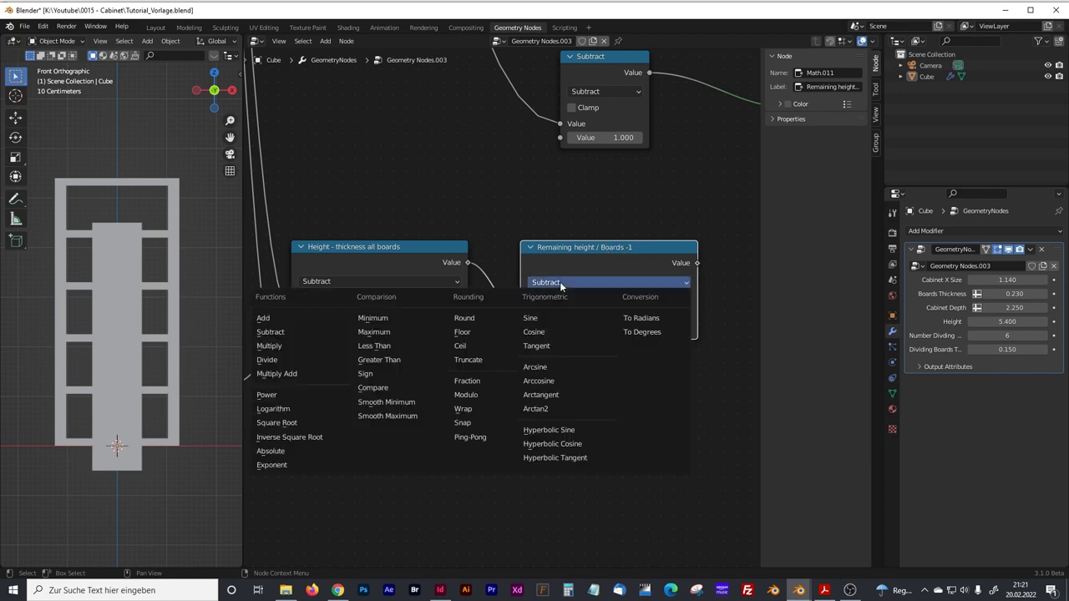
{"action": "left_click", "coordinate": [280, 359]}
- Move the four height calculation nodes further left, away from the drawers' Subtract and Cube nodes
{"action": "scroll", "coordinate": [647, 262], "scroll_direction": "down", "scroll_amount": 1}
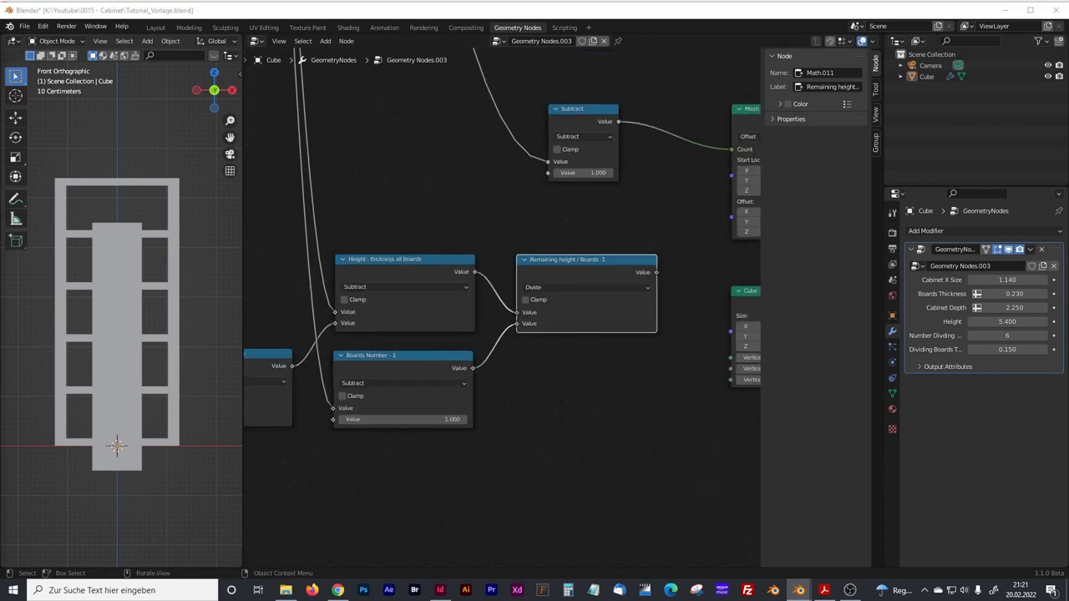
{"action": "scroll", "coordinate": [585, 363], "scroll_direction": "down", "scroll_amount": 5}
{"action": "middle_click_drag", "start_coordinate": [427, 258], "coordinate": [498, 556], "text": "shift"}
{"action": "left_click_drag", "start_coordinate": [515, 217], "coordinate": [257, 229]}
{"action": "scroll", "coordinate": [540, 394], "scroll_direction": "down", "scroll_amount": 3}
{"action": "middle_click_drag", "start_coordinate": [591, 558], "coordinate": [505, 238]}
{"action": "left_click_drag", "start_coordinate": [558, 383], "coordinate": [367, 284]}
{"action": "left_click_drag", "start_coordinate": [573, 303], "coordinate": [440, 306]}
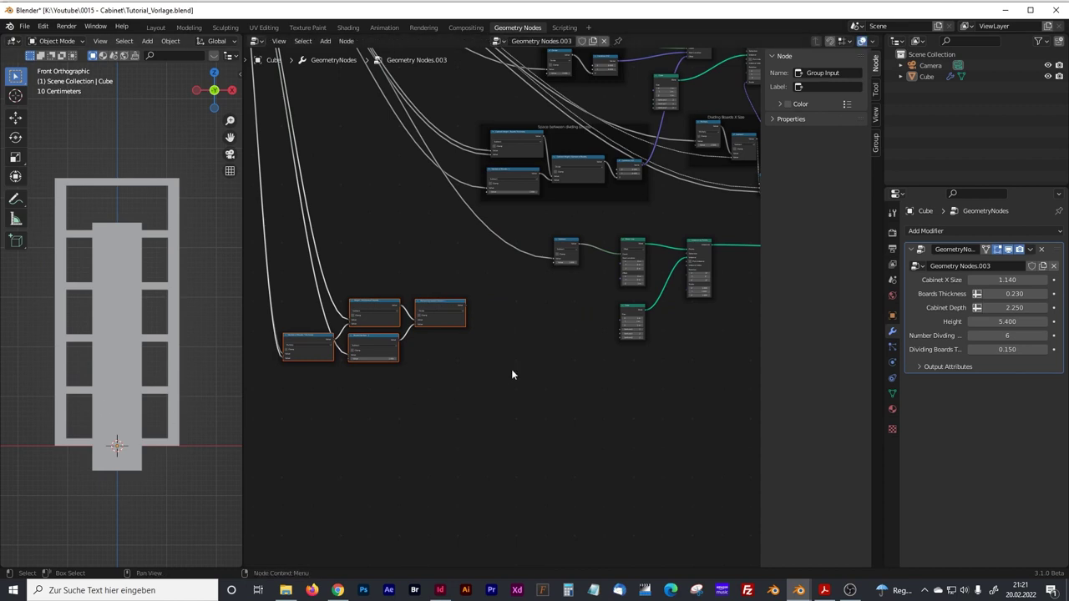
{"action": "scroll", "coordinate": [542, 326], "scroll_direction": "up", "scroll_amount": 3}
{"action": "scroll", "coordinate": [538, 324], "scroll_direction": "up", "scroll_amount": 2}
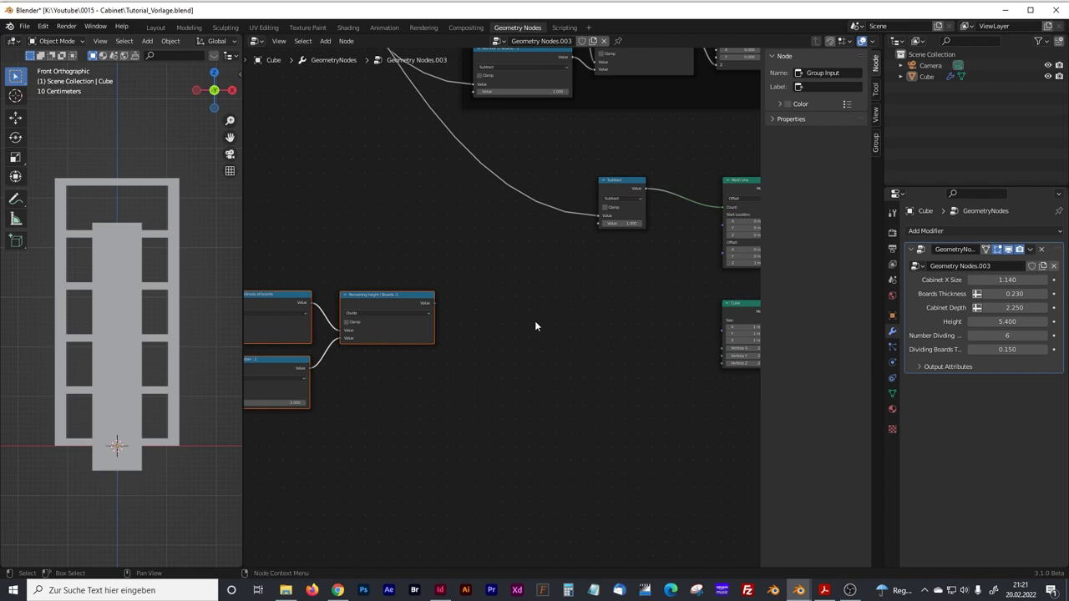
{"action": "left_click", "coordinate": [576, 345]}
- Add a Combine XYZ node in front of the drawer Cube node and connect its vector to the cube's Size
{"action": "middle_click_drag", "start_coordinate": [627, 338], "coordinate": [560, 353], "text": "shift"}
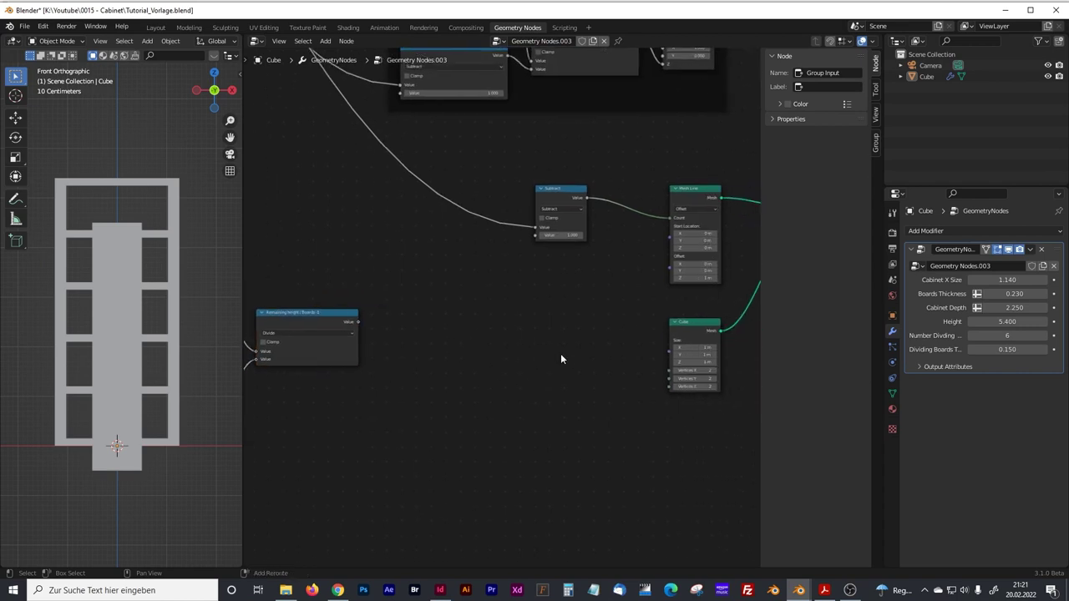
{"action": "scroll", "coordinate": [611, 344], "scroll_direction": "up", "scroll_amount": 5}
{"action": "middle_click_drag", "start_coordinate": [623, 325], "coordinate": [510, 306], "text": "shift"}
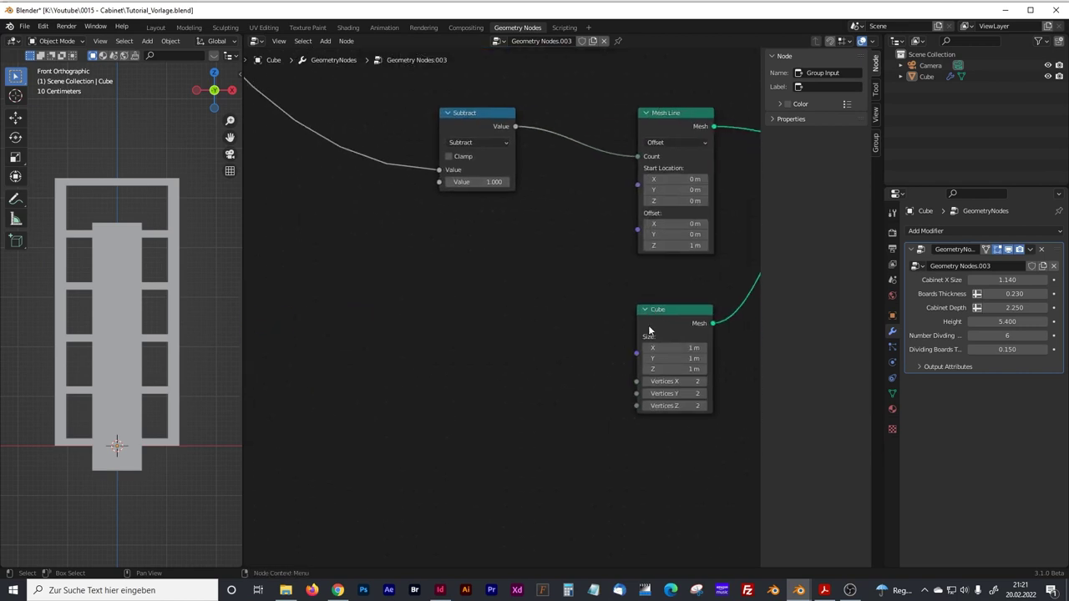
{"action": "key", "text": "shift+a"}
{"action": "type", "text": "c"}
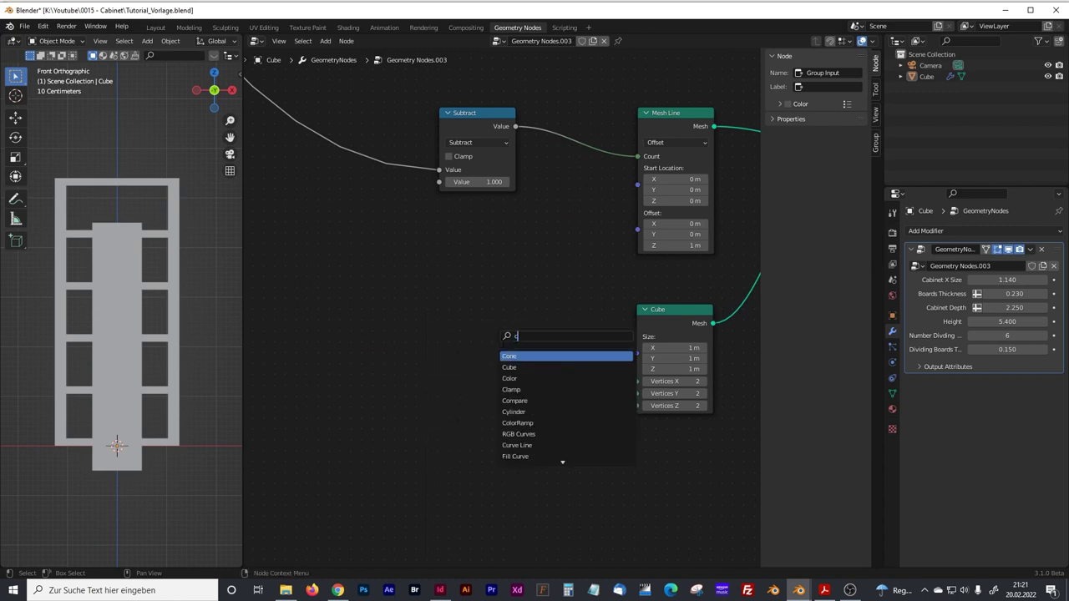
{"action": "type", "text": "ombi"}
{"action": "key", "text": "Down"}
{"action": "key", "text": "Return"}
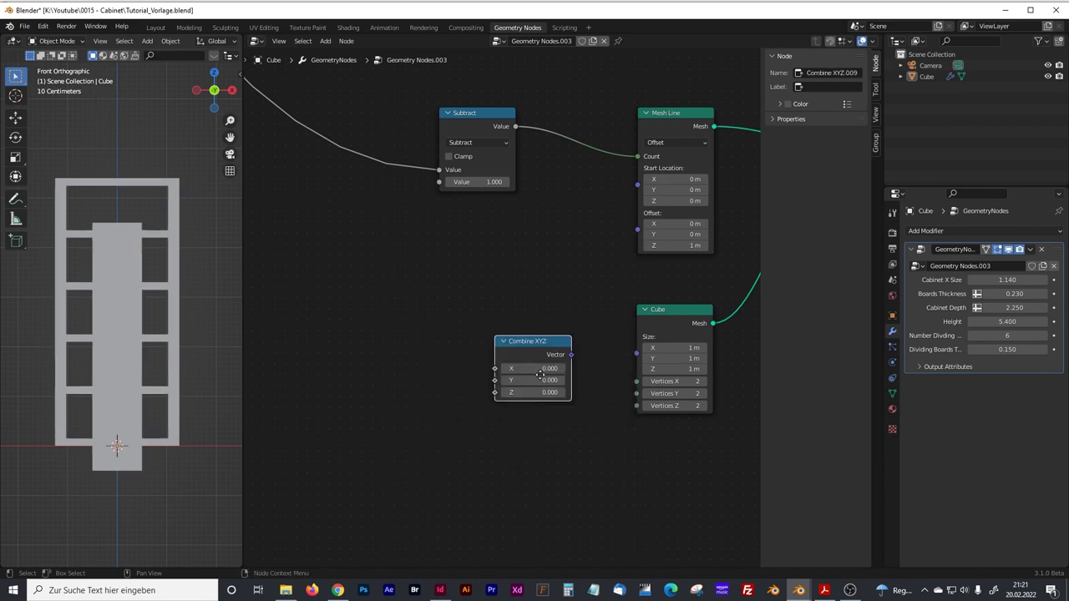
{"action": "left_click", "coordinate": [529, 352]}
{"action": "middle_click_drag", "start_coordinate": [408, 341], "coordinate": [440, 305]}
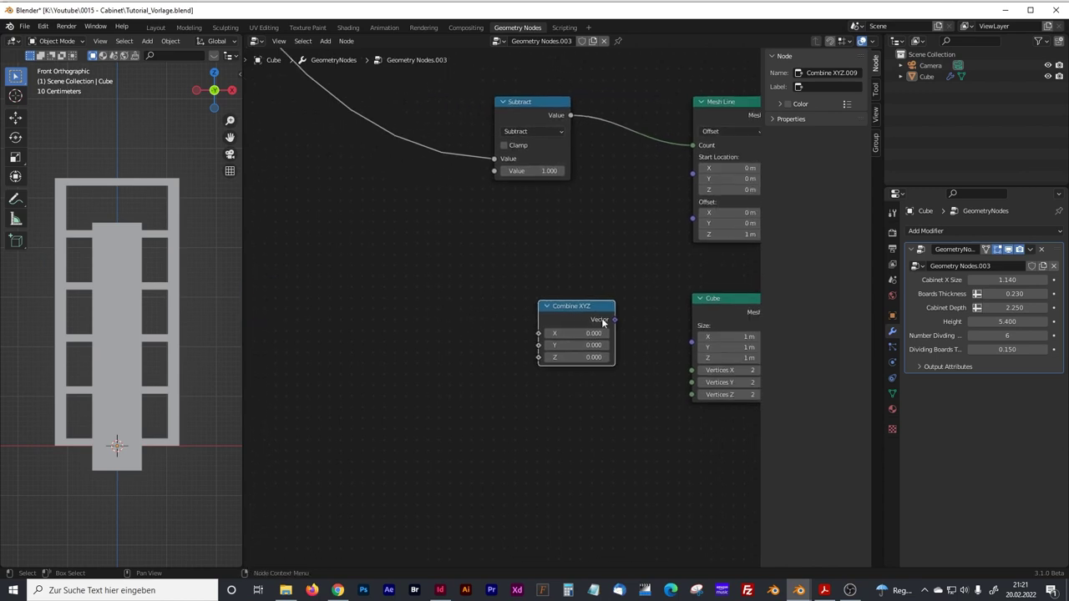
{"action": "left_click_drag", "start_coordinate": [613, 319], "coordinate": [690, 343]}
- Feed the Combine XYZ node's Z with the "Remaining height / Boards -1" result and set X to 0.9 and Y to 1.5
{"action": "middle_click_drag", "start_coordinate": [481, 322], "coordinate": [545, 328]}
{"action": "middle_click_drag", "start_coordinate": [430, 293], "coordinate": [456, 313]}
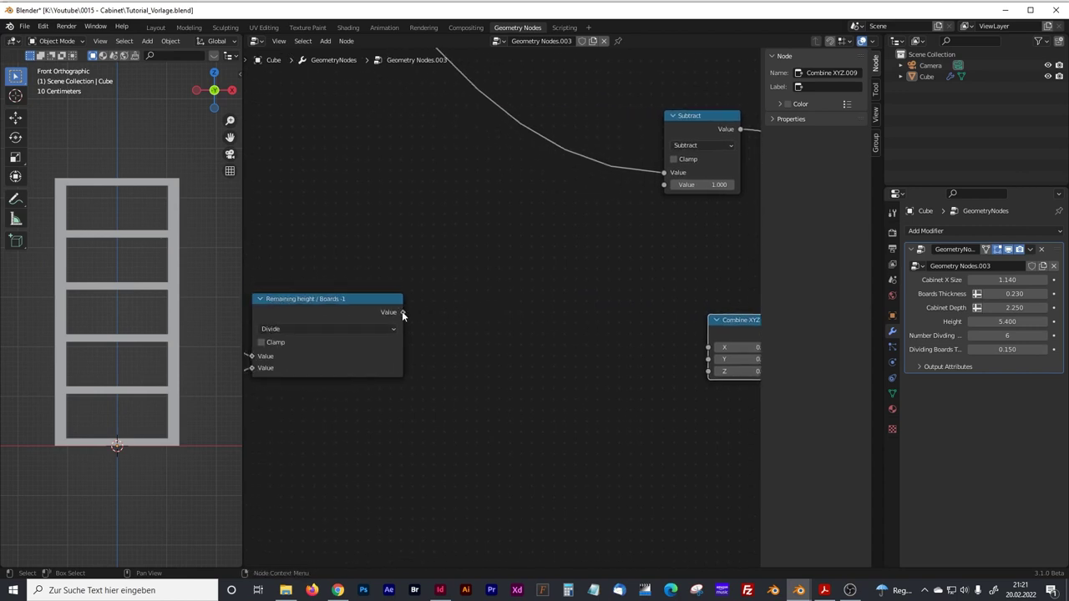
{"action": "left_click_drag", "start_coordinate": [408, 313], "coordinate": [707, 372]}
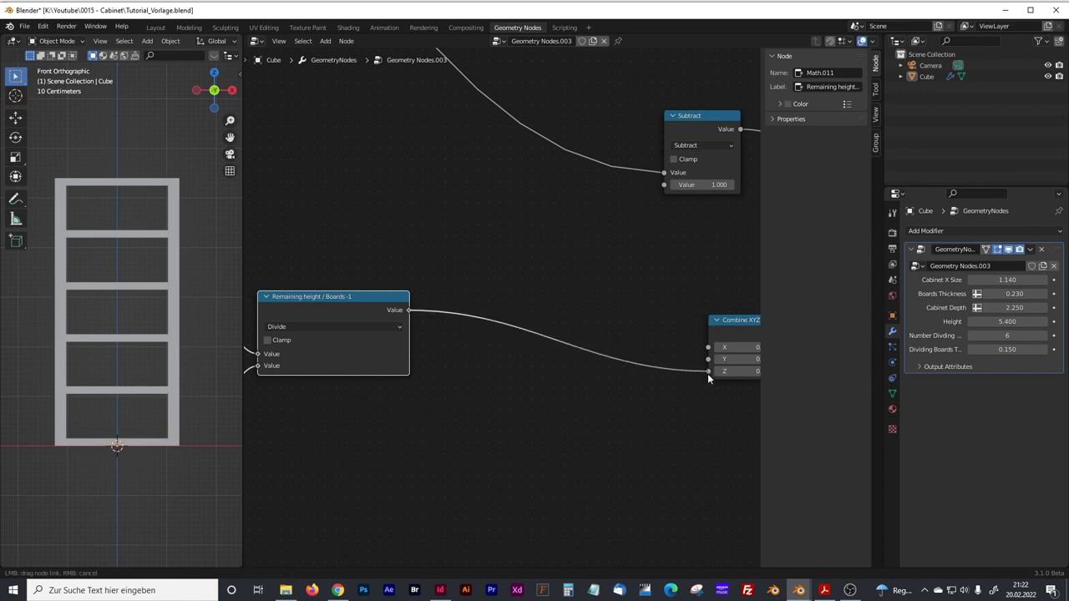
{"action": "middle_click_drag", "start_coordinate": [692, 413], "coordinate": [587, 419]}
{"action": "mouse_move", "coordinate": [570, 345]}
{"action": "left_mouse_down"}
{"action": "mouse_move", "coordinate": [622, 346]}
{"action": "mouse_move", "coordinate": [585, 354]}
{"action": "left_mouse_up"}
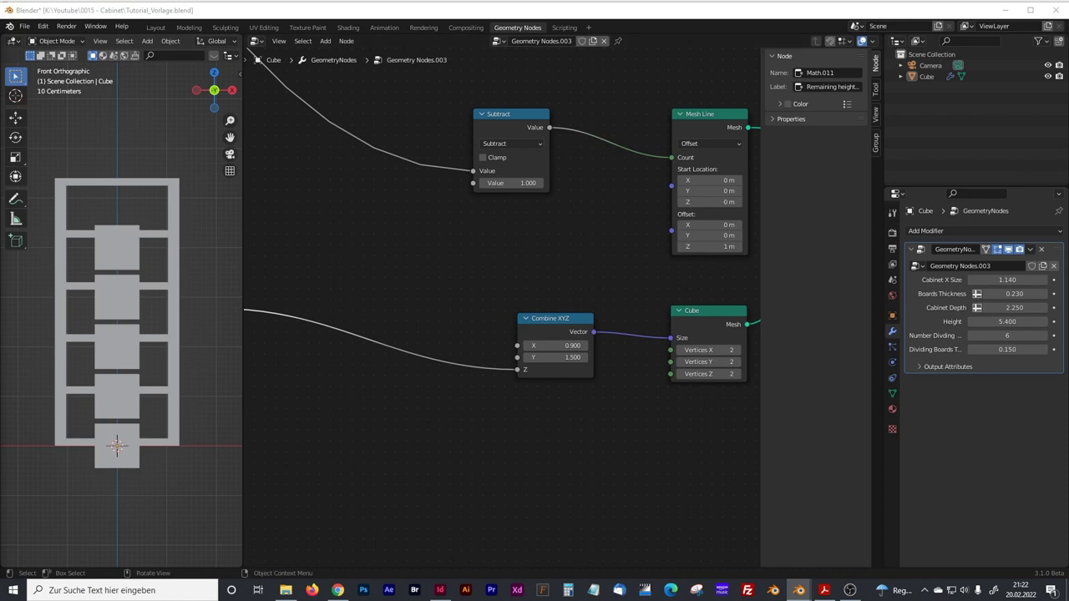
- Join the four height calculation nodes in a frame and label it "Drawers Height"
{"action": "middle_click_drag", "start_coordinate": [332, 255], "coordinate": [608, 329]}
{"action": "middle_click_drag", "start_coordinate": [364, 350], "coordinate": [533, 250]}
{"action": "scroll", "coordinate": [533, 251], "scroll_direction": "down", "scroll_amount": 3}
{"action": "left_click_drag", "start_coordinate": [633, 458], "coordinate": [304, 277]}
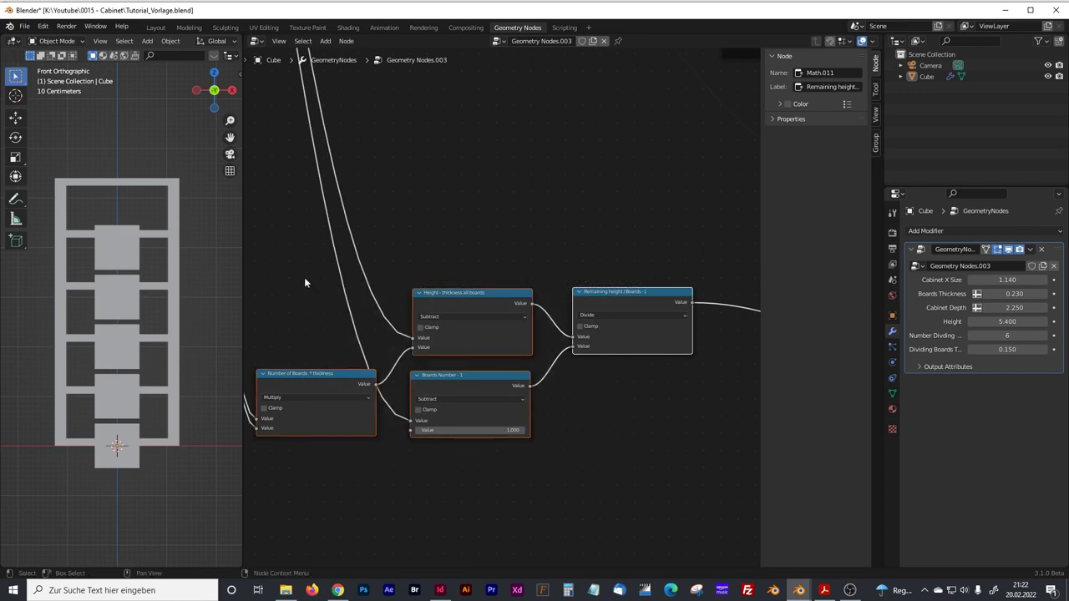
{"action": "key", "text": "ctrl+j"}
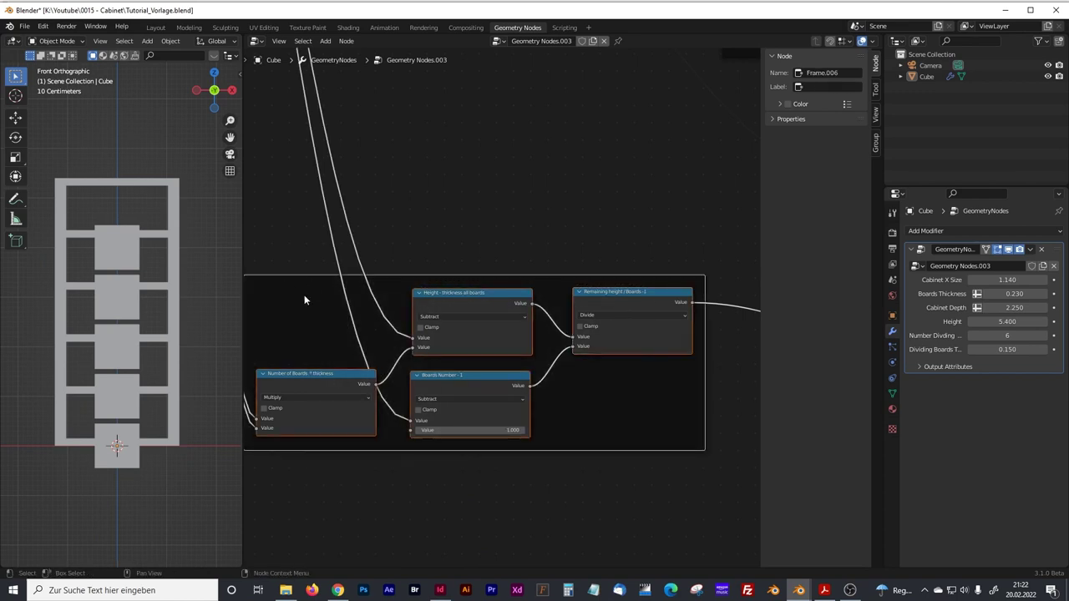
{"action": "left_click", "coordinate": [816, 86]}
{"action": "type", "text": "Di"}
{"action": "type", "text": "awers"}
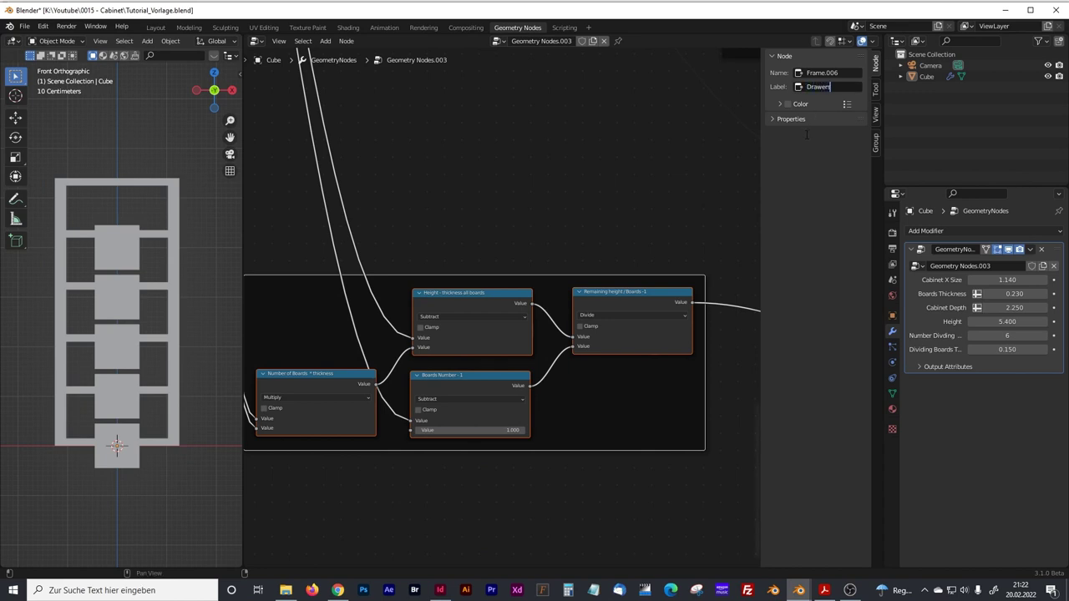
{"action": "type", "text": " Height"}
{"action": "key", "text": "Return"}
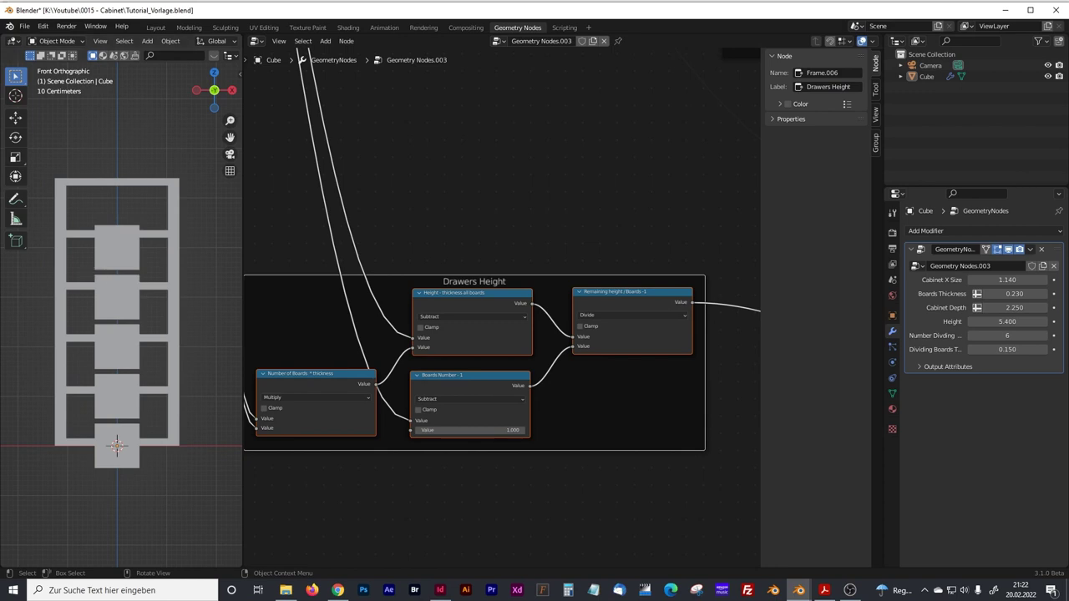
- Move the "Drawers Height" frame lower to free space above it for more nodes
{"action": "middle_click_drag", "start_coordinate": [546, 214], "coordinate": [494, 311]}
{"action": "scroll", "coordinate": [492, 314], "scroll_direction": "down", "scroll_amount": 2}
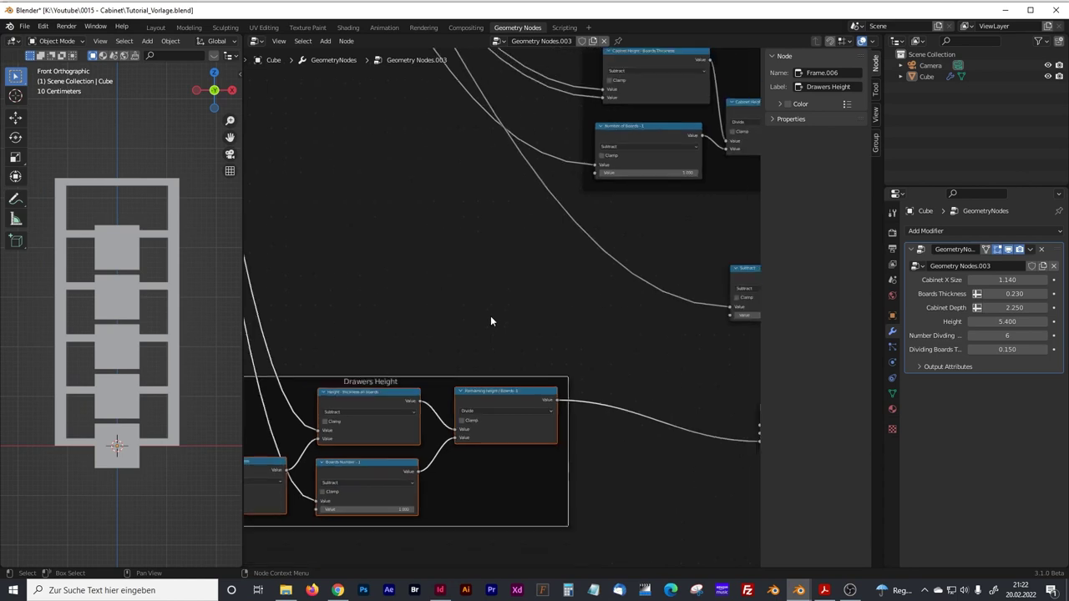
{"action": "left_click_drag", "start_coordinate": [429, 386], "coordinate": [423, 484]}
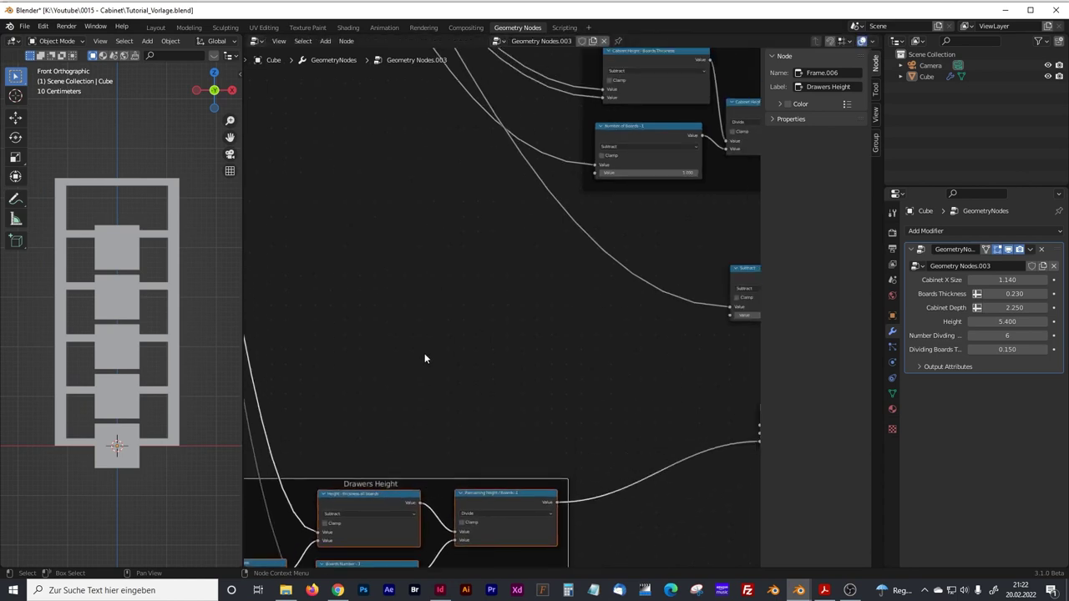
- Add a Math node above the "Drawers Height" frame and set its operation to Divide
{"action": "scroll", "coordinate": [424, 358], "scroll_direction": "up", "scroll_amount": 1}
{"action": "key", "text": "shift+a"}
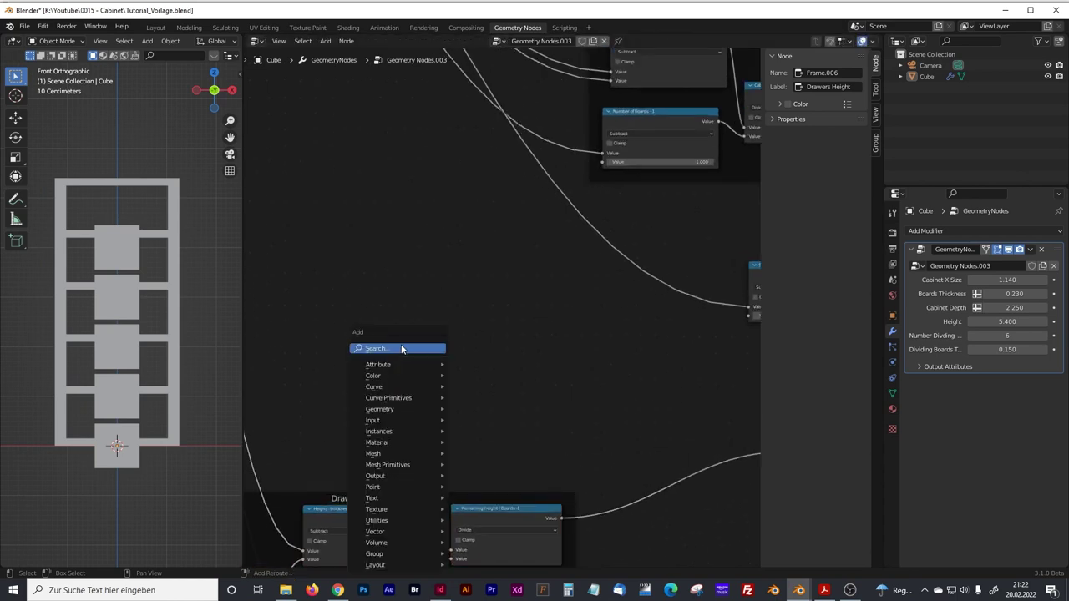
{"action": "left_click", "coordinate": [401, 347]}
{"action": "type", "text": "math"}
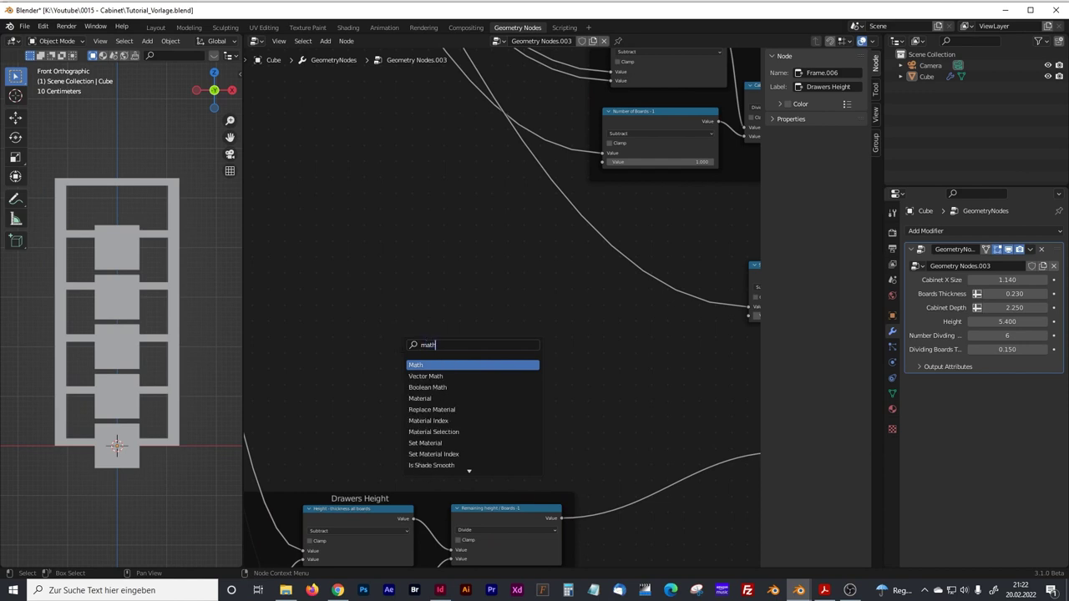
{"action": "key", "text": "Return"}
{"action": "left_click", "coordinate": [458, 335]}
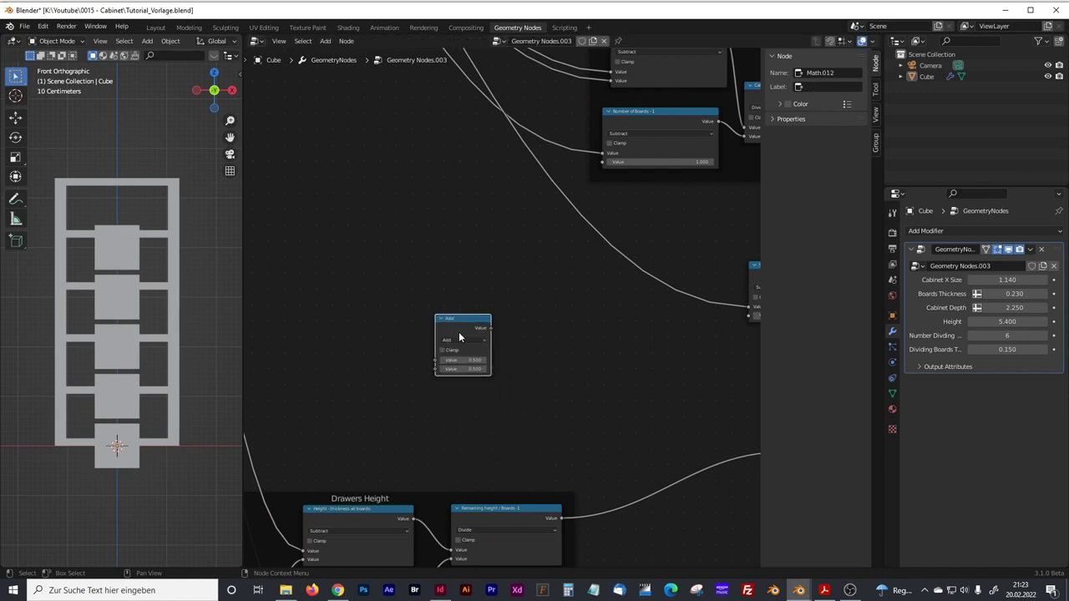
{"action": "scroll", "coordinate": [470, 372], "scroll_direction": "up", "scroll_amount": 1}
{"action": "left_click", "coordinate": [463, 349]}
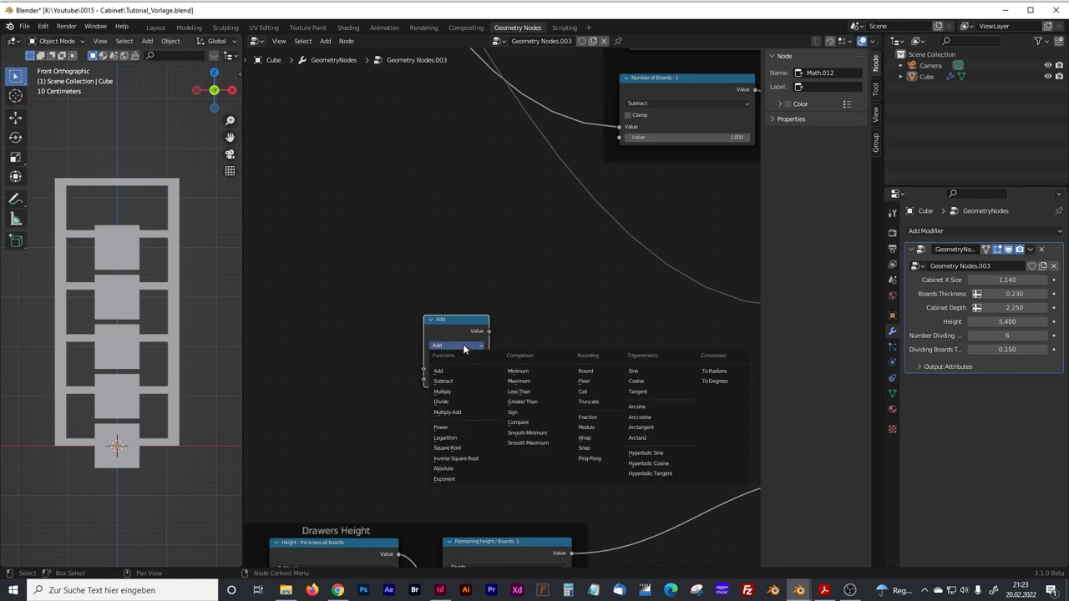
{"action": "left_click", "coordinate": [455, 402]}
- Set the second value of the new Divide node to 2
{"action": "left_click_drag", "start_coordinate": [464, 316], "coordinate": [501, 299]}
{"action": "scroll", "coordinate": [501, 299], "scroll_direction": "up", "scroll_amount": 1}
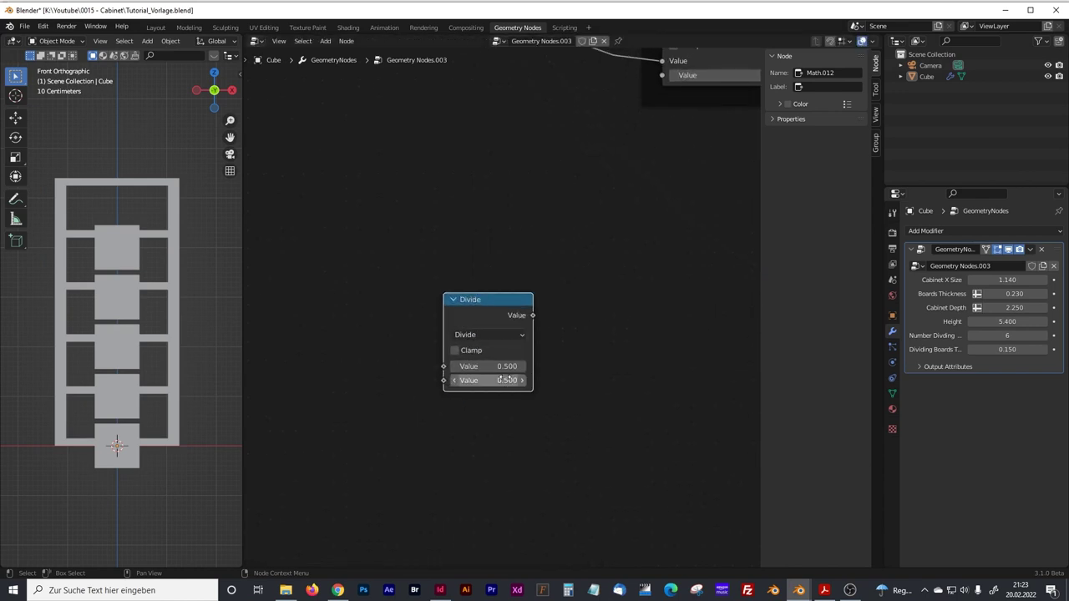
{"action": "left_click", "coordinate": [508, 380]}
{"action": "type", "text": "2"}
{"action": "key", "text": "Return"}
- Duplicate the Divide node to its right, widen the copy and set its operation to Add
{"action": "middle_click_drag", "start_coordinate": [563, 447], "coordinate": [410, 457]}
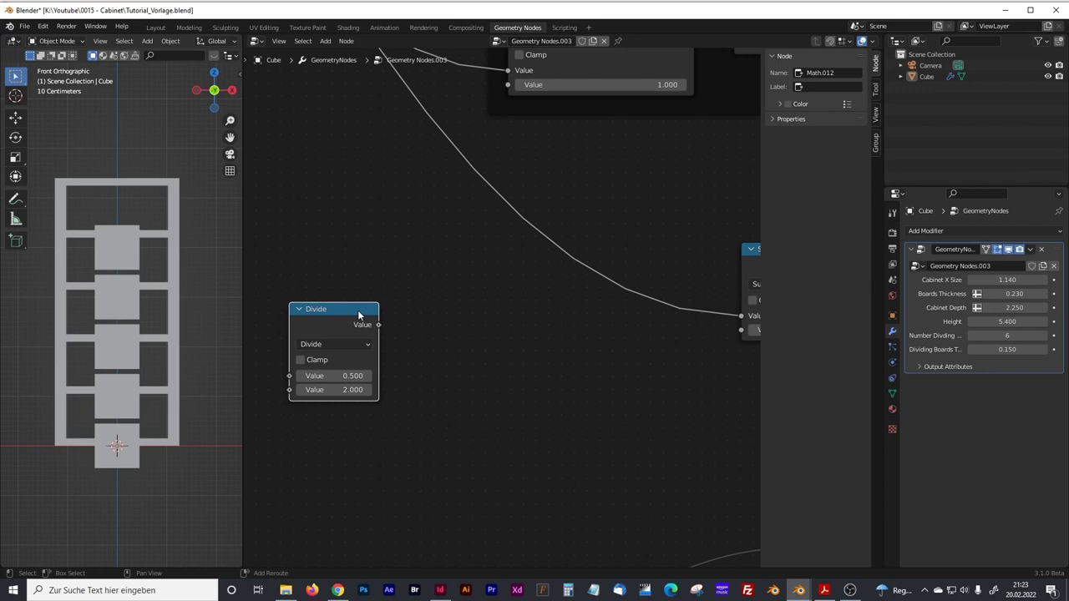
{"action": "key", "text": "shift+d"}
{"action": "left_click", "coordinate": [531, 290]}
{"action": "left_click_drag", "start_coordinate": [325, 319], "coordinate": [320, 345]}
{"action": "left_click_drag", "start_coordinate": [502, 288], "coordinate": [487, 282]}
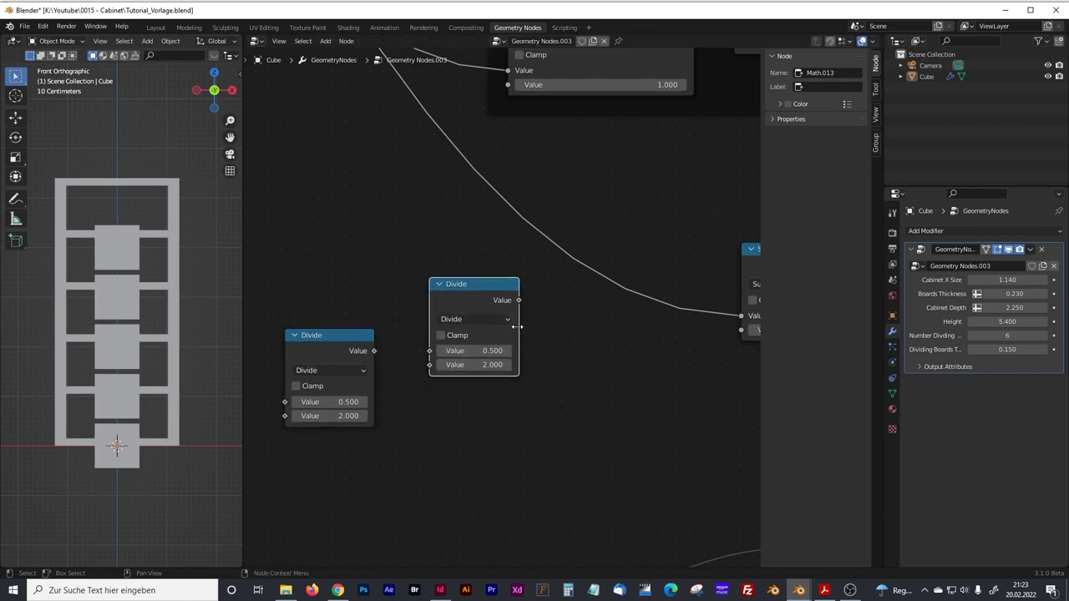
{"action": "left_click_drag", "start_coordinate": [518, 327], "coordinate": [579, 327]}
{"action": "left_click", "coordinate": [476, 318]}
{"action": "left_click", "coordinate": [457, 354]}
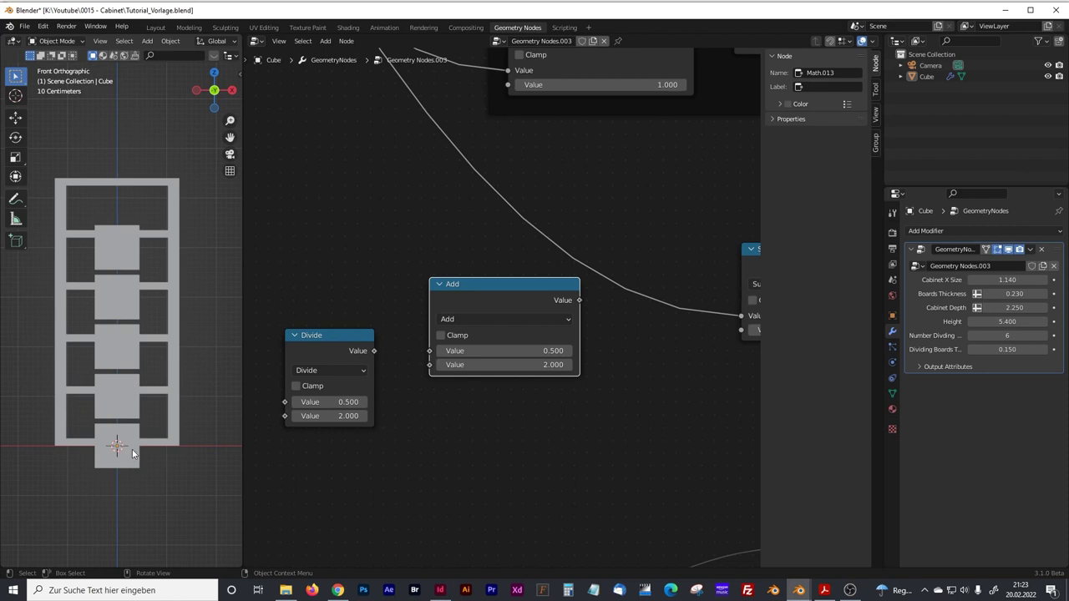
- Rearrange the new Divide and Add nodes so they sit closer together at nearly the same height
{"action": "scroll", "coordinate": [138, 450], "scroll_direction": "up", "scroll_amount": 4}
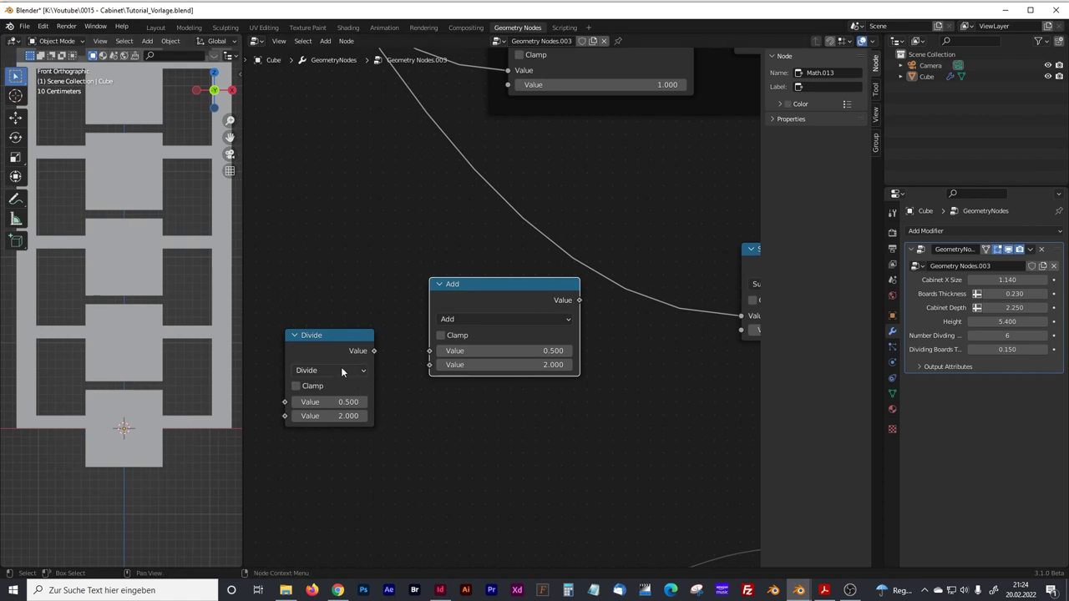
{"action": "middle_click_drag", "start_coordinate": [608, 424], "coordinate": [484, 430]}
{"action": "middle_click_drag", "start_coordinate": [579, 396], "coordinate": [704, 365]}
{"action": "left_click_drag", "start_coordinate": [359, 308], "coordinate": [340, 272]}
{"action": "left_click_drag", "start_coordinate": [505, 258], "coordinate": [457, 263]}
- Add a Combine XYZ node to the right of the new Add node
{"action": "left_click", "coordinate": [582, 327]}
{"action": "key", "text": "shift+a"}
{"action": "type", "text": "com"}
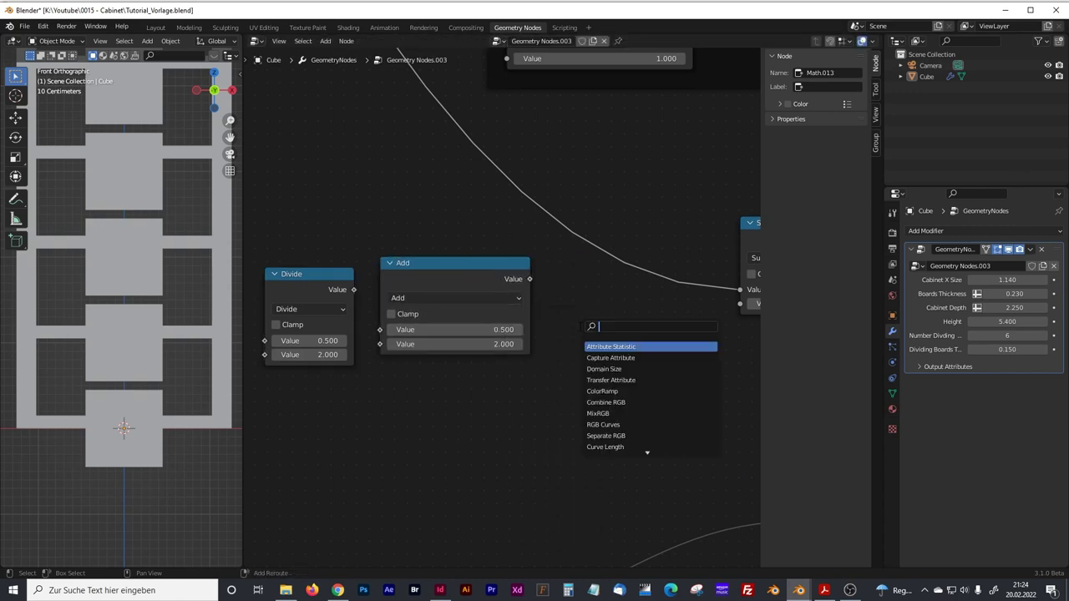
{"action": "type", "text": "b"}
{"action": "key", "text": "Down"}
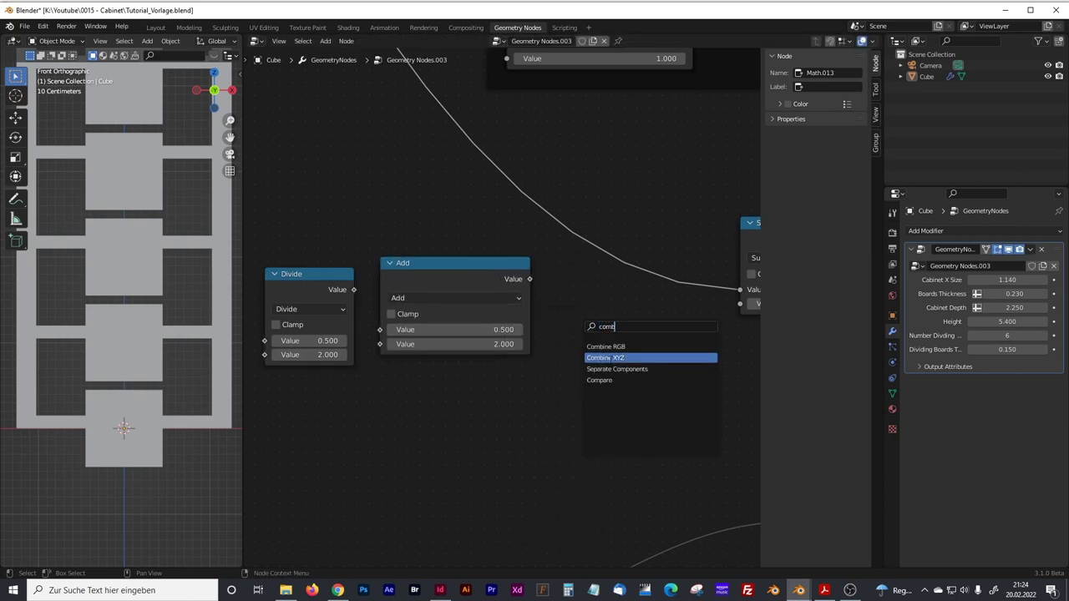
{"action": "key", "text": "Return"}
{"action": "middle_click_drag", "start_coordinate": [348, 410], "coordinate": [483, 313]}
- Connect the "Remaining height / Boards -1" output to the new Divide node's first value and the Divide result to the Add node's second value
{"action": "scroll", "coordinate": [483, 311], "scroll_direction": "down", "scroll_amount": 4}
{"action": "left_click_drag", "start_coordinate": [461, 362], "coordinate": [373, 359]}
{"action": "scroll", "coordinate": [476, 321], "scroll_direction": "up", "scroll_amount": 2}
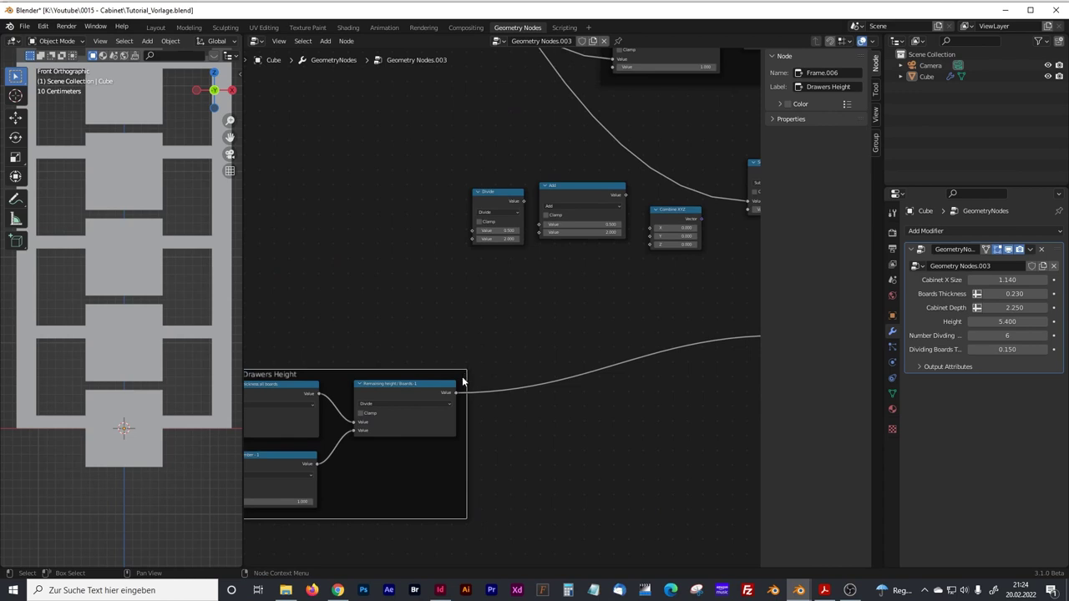
{"action": "left_click_drag", "start_coordinate": [456, 393], "coordinate": [468, 229]}
{"action": "scroll", "coordinate": [501, 239], "scroll_direction": "up", "scroll_amount": 2}
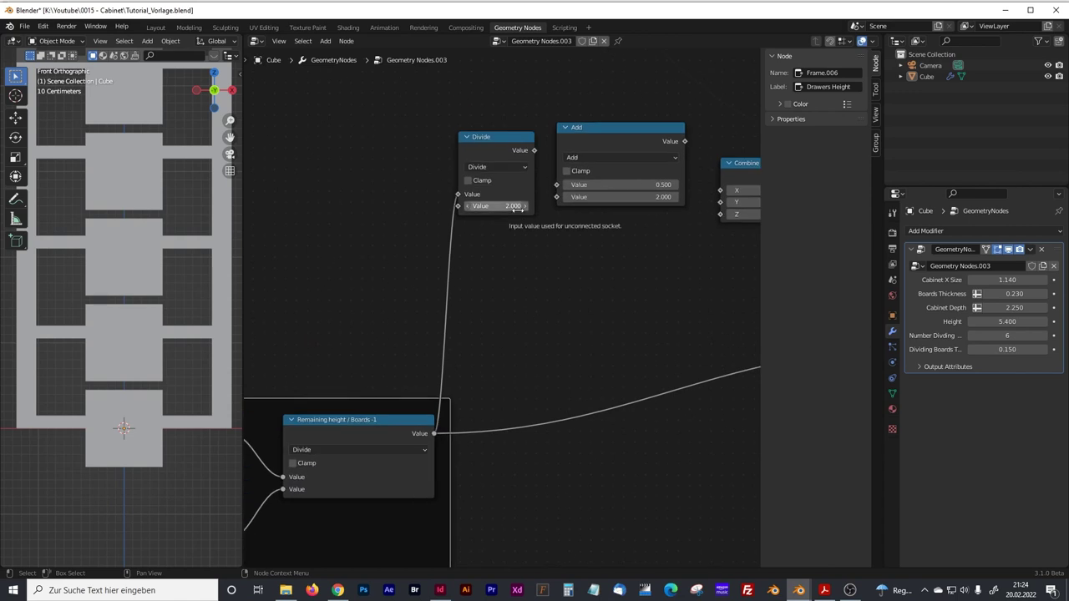
{"action": "middle_click_drag", "start_coordinate": [566, 238], "coordinate": [565, 267]}
{"action": "left_click_drag", "start_coordinate": [516, 167], "coordinate": [555, 227]}
- Label the new Add node "Boards Thickness + Drawers Height / 2"
{"action": "left_click", "coordinate": [583, 158]}
{"action": "left_click", "coordinate": [827, 86]}
{"action": "type", "text": "B"}
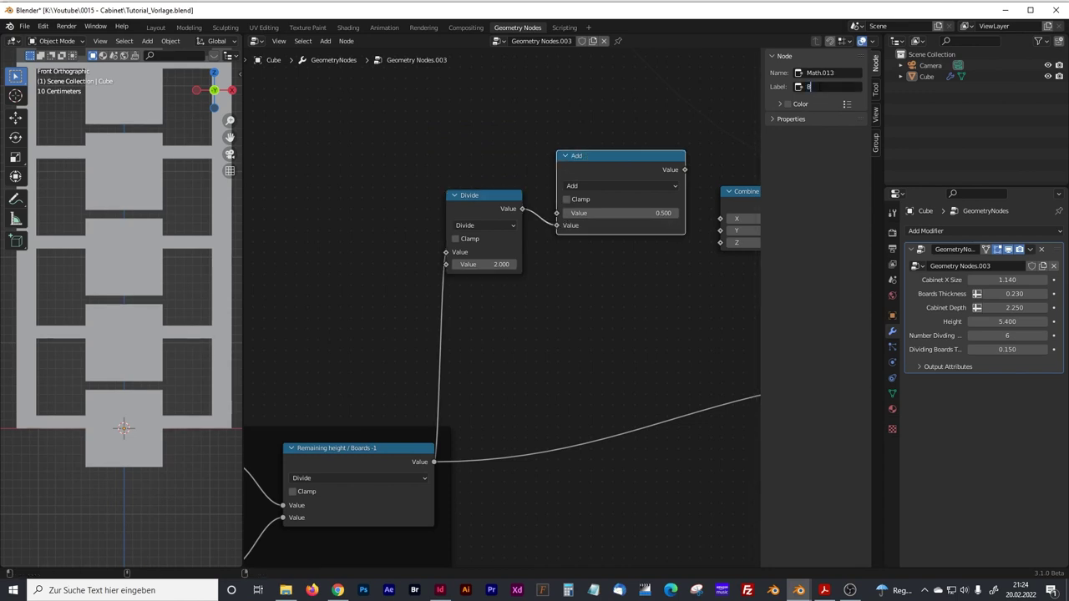
{"action": "type", "text": "oards Thickness + Drawers Height / 2"}
{"action": "key", "text": "Return"}
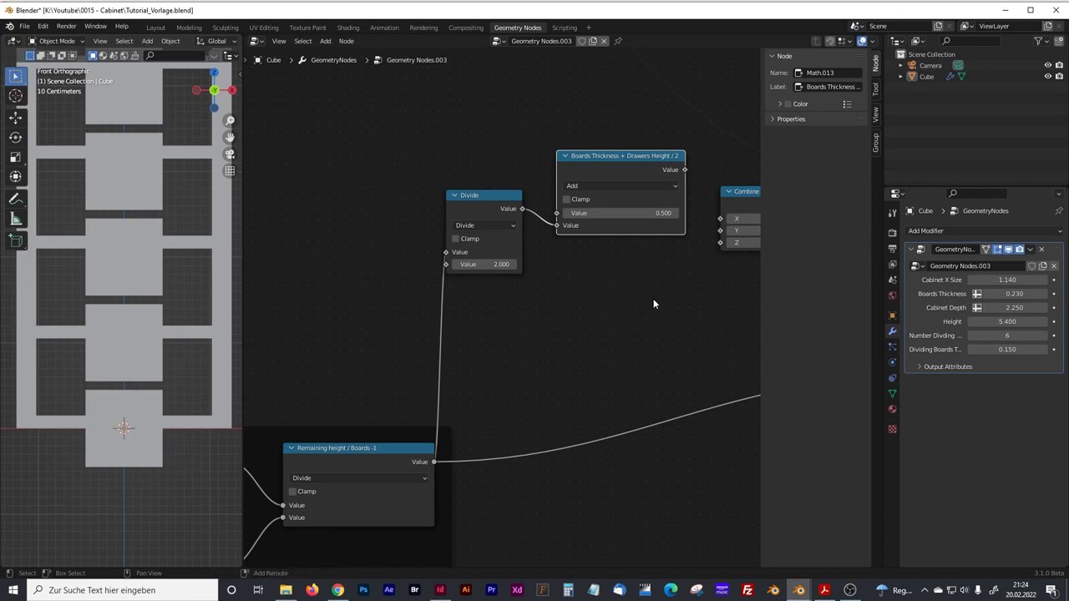
- Connect the Boards Thickness input to the first value of the "Boards Thickness + Drawers Height / 2" node
{"action": "middle_click_drag", "start_coordinate": [653, 299], "coordinate": [655, 322]}
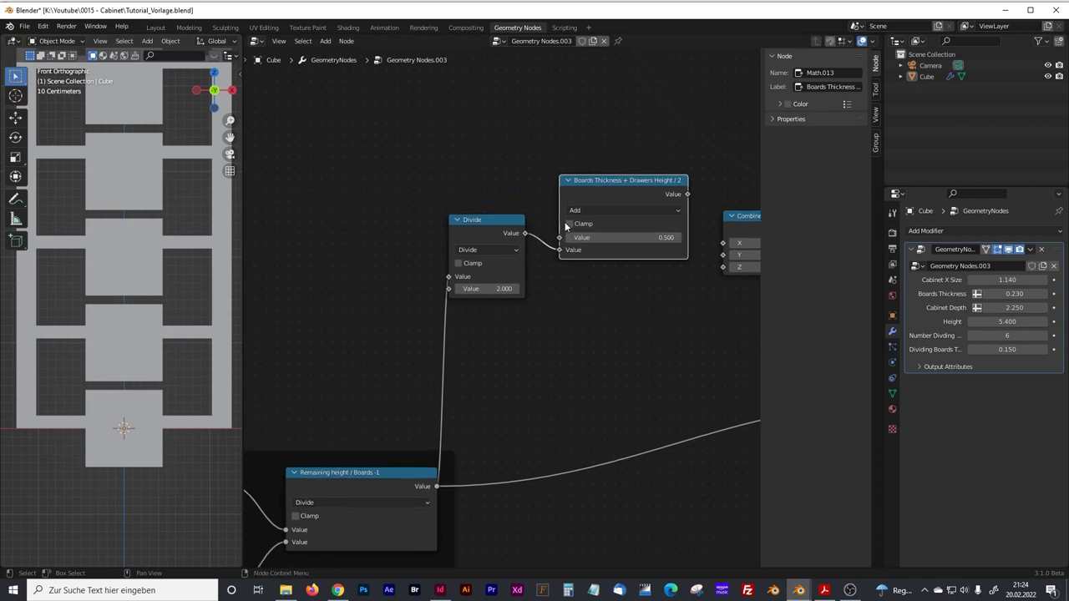
{"action": "left_click_drag", "start_coordinate": [559, 237], "coordinate": [441, 174]}
{"action": "middle_click_drag", "start_coordinate": [516, 283], "coordinate": [442, 351]}
{"action": "left_click_drag", "start_coordinate": [549, 247], "coordinate": [554, 247]}
- Feed the "Boards Thickness + Drawers Height / 2" result into the Combine XYZ node's Z and its vector into the Mesh Line's Start Location
{"action": "left_click_drag", "start_coordinate": [473, 210], "coordinate": [535, 294]}
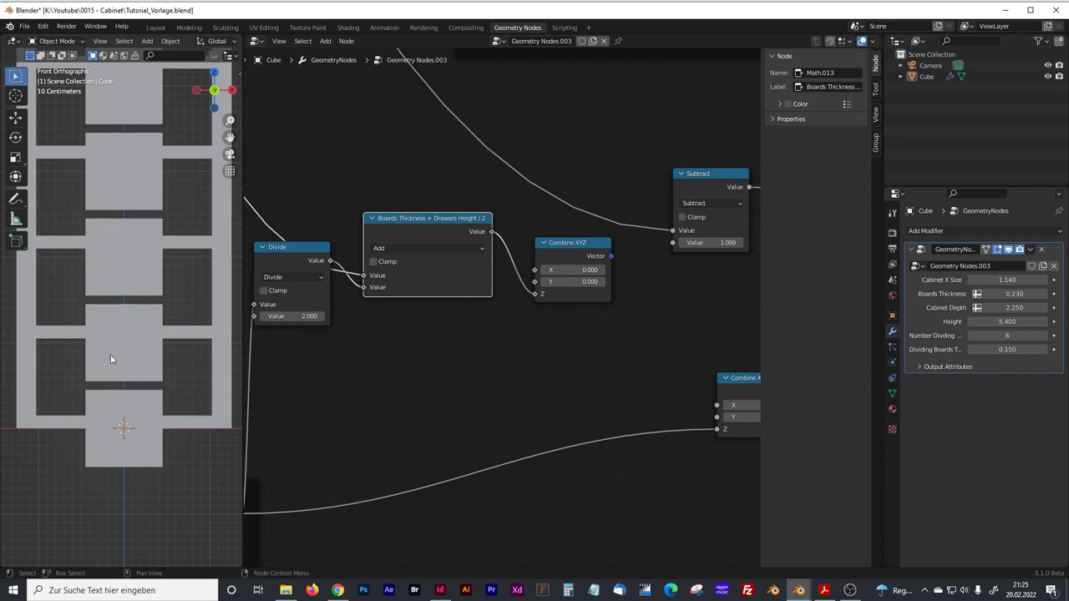
{"action": "middle_click_drag", "start_coordinate": [519, 343], "coordinate": [319, 360]}
{"action": "left_click_drag", "start_coordinate": [411, 272], "coordinate": [675, 266]}
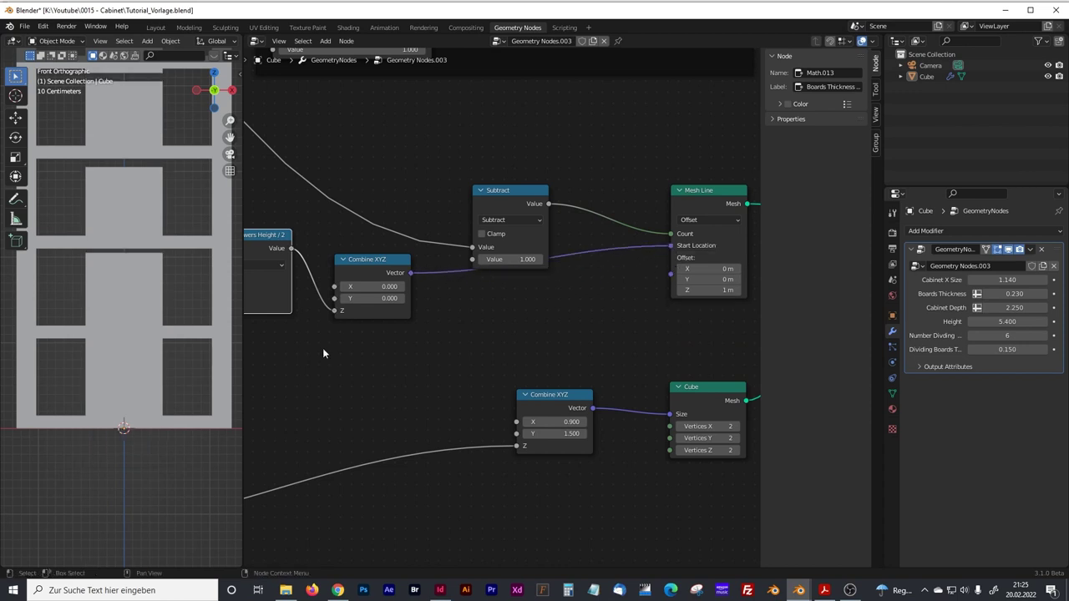
{"action": "scroll", "coordinate": [141, 316], "scroll_direction": "down", "scroll_amount": 2}
{"action": "middle_click_drag", "start_coordinate": [140, 302], "coordinate": [152, 342], "text": "shift"}
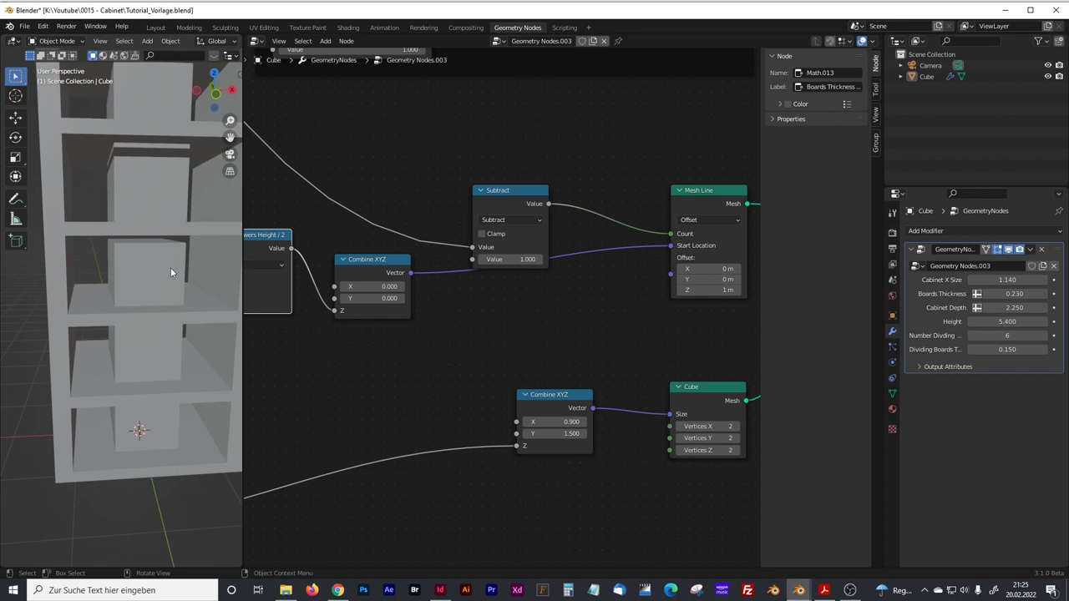
{"action": "middle_click_drag", "start_coordinate": [176, 245], "coordinate": [147, 260]}
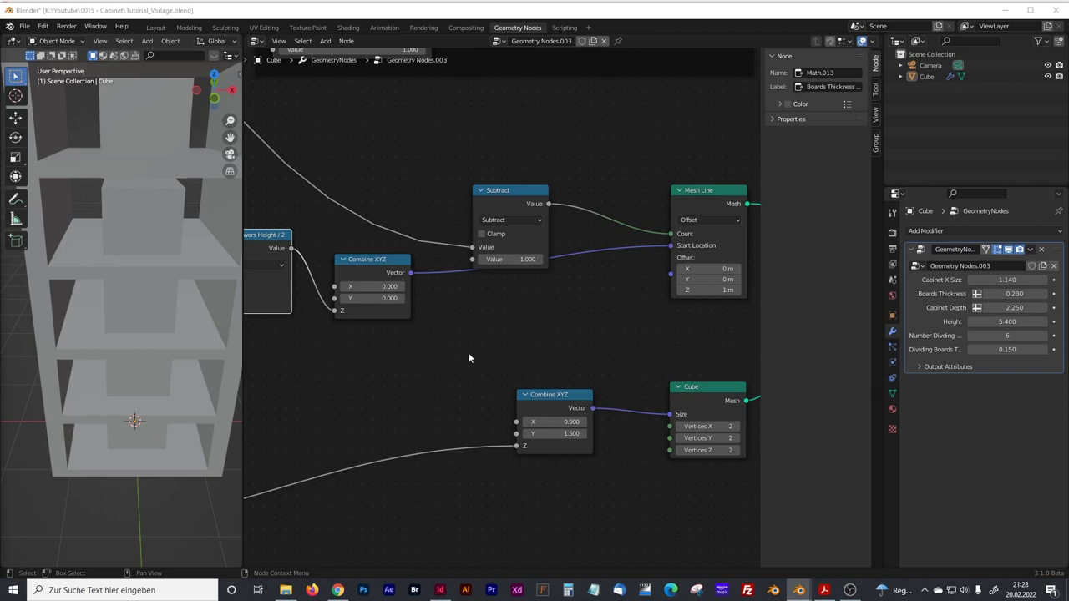
- Enclose the Divide, "Boards Thickness + Drawers Height / 2" and start-position Combine XYZ nodes in one frame
{"action": "scroll", "coordinate": [461, 353], "scroll_direction": "down", "scroll_amount": 3}
{"action": "middle_click_drag", "start_coordinate": [467, 355], "coordinate": [597, 328], "text": "shift"}
{"action": "middle_click_drag", "start_coordinate": [491, 328], "coordinate": [558, 333], "text": "shift"}
{"action": "left_click", "coordinate": [367, 251]}
{"action": "left_click", "coordinate": [447, 229], "text": "shift"}
{"action": "left_click", "coordinate": [593, 249], "text": "shift"}
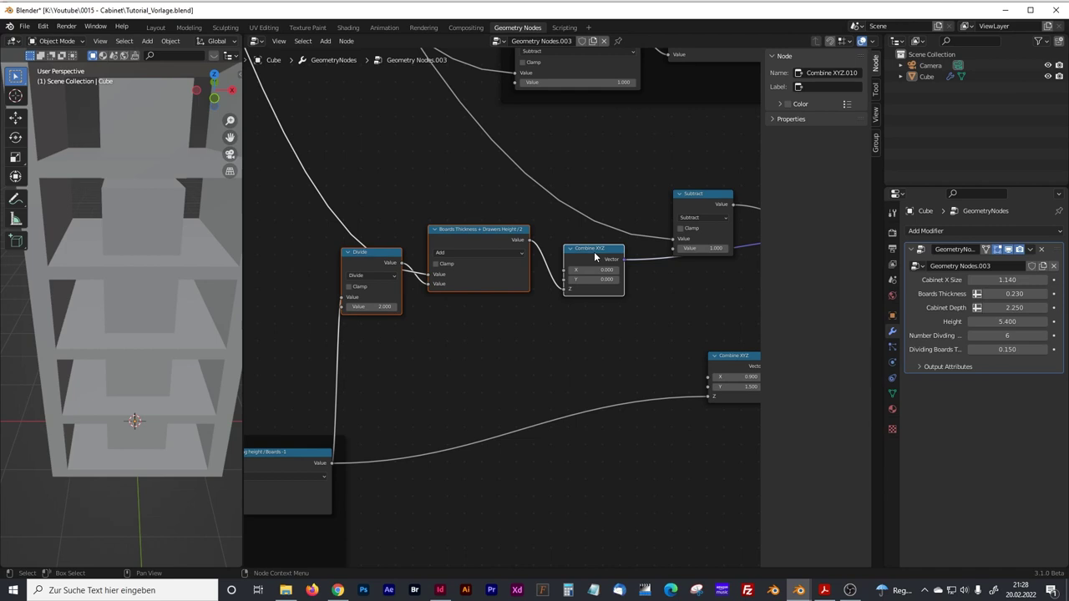
{"action": "key", "text": "ctrl+j"}
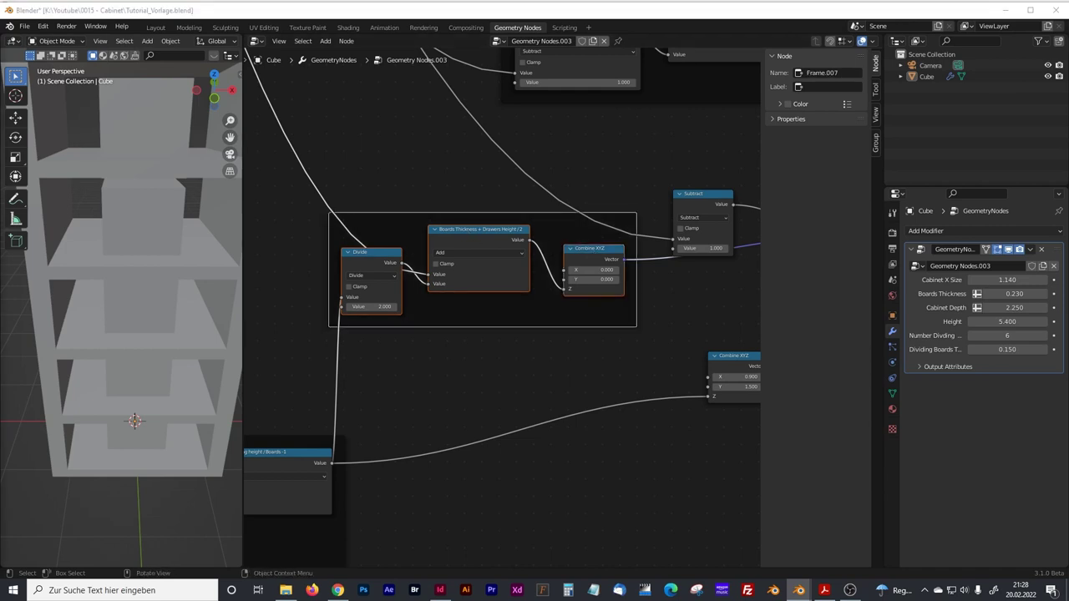
- Label the new frame "start location drawers" and move it slightly up and away from the Subtract node
{"action": "left_click_drag", "start_coordinate": [557, 225], "coordinate": [491, 207]}
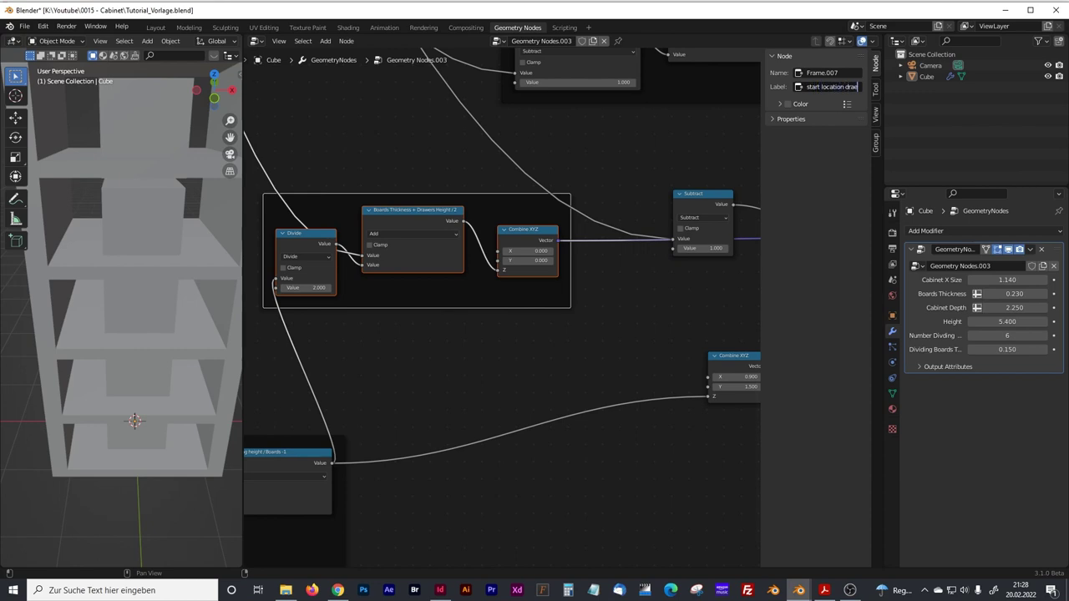
{"action": "type", "text": "ers"}
{"action": "key", "text": "Return"}
{"action": "left_click_drag", "start_coordinate": [494, 188], "coordinate": [486, 160]}
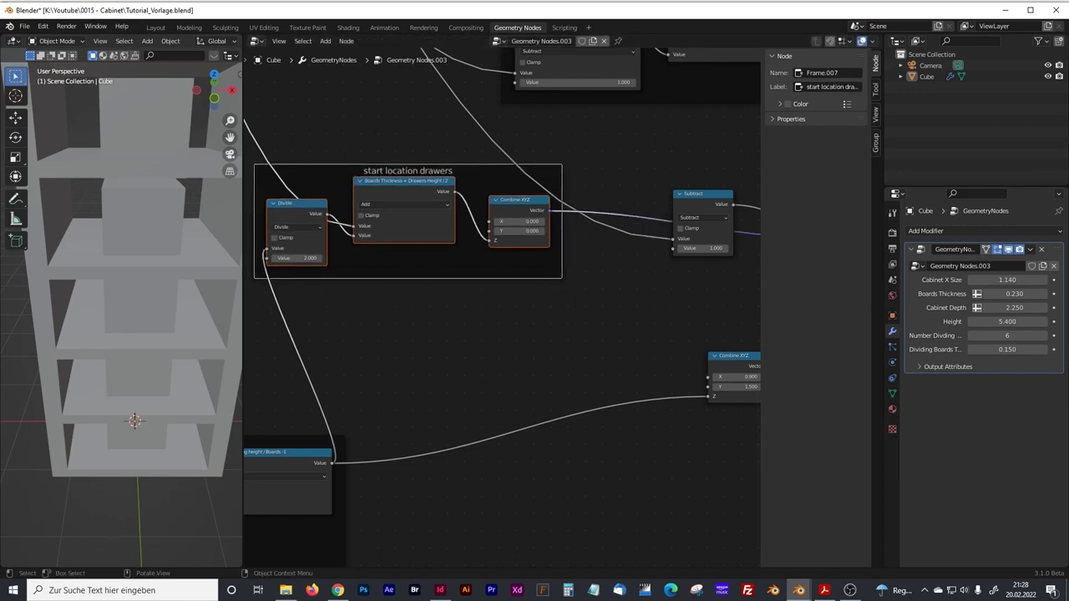
- Add a Math node below the "start location drawers" frame
{"action": "middle_click_drag", "start_coordinate": [639, 327], "coordinate": [436, 320]}
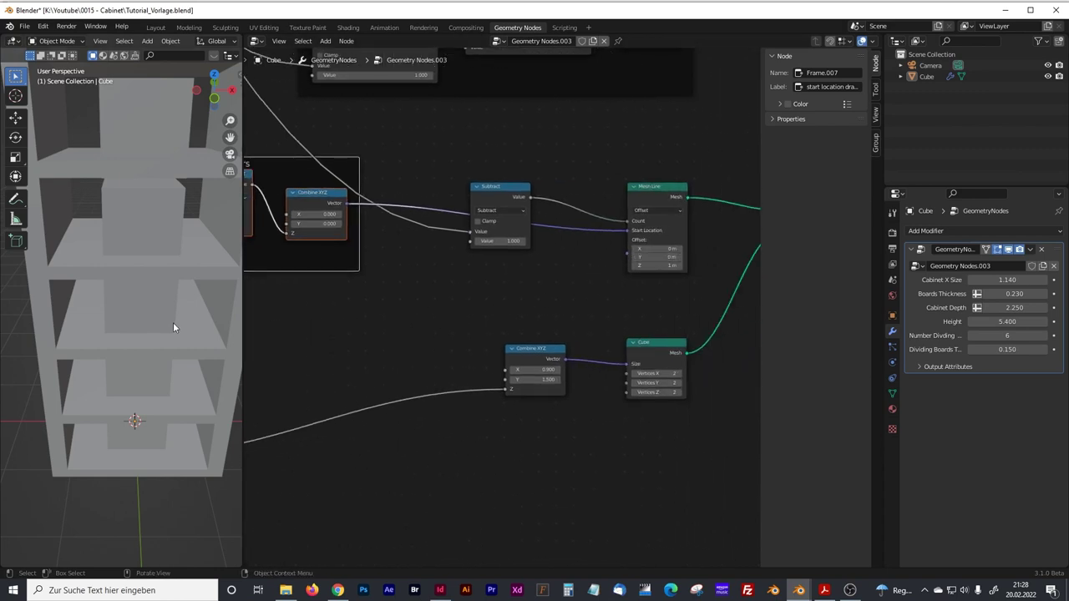
{"action": "key", "text": "KP_1"}
{"action": "scroll", "coordinate": [155, 393], "scroll_direction": "up", "scroll_amount": 2}
{"action": "middle_click_drag", "start_coordinate": [155, 393], "coordinate": [142, 357], "text": "shift"}
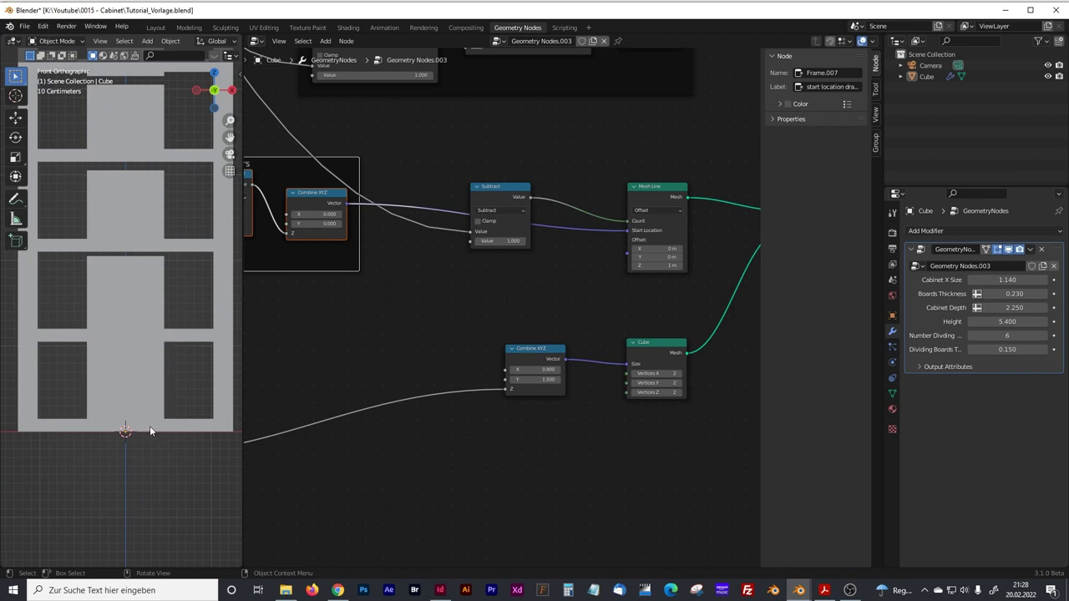
{"action": "middle_click_drag", "start_coordinate": [360, 375], "coordinate": [427, 297]}
{"action": "left_click", "coordinate": [460, 231]}
{"action": "key", "text": "shift+a"}
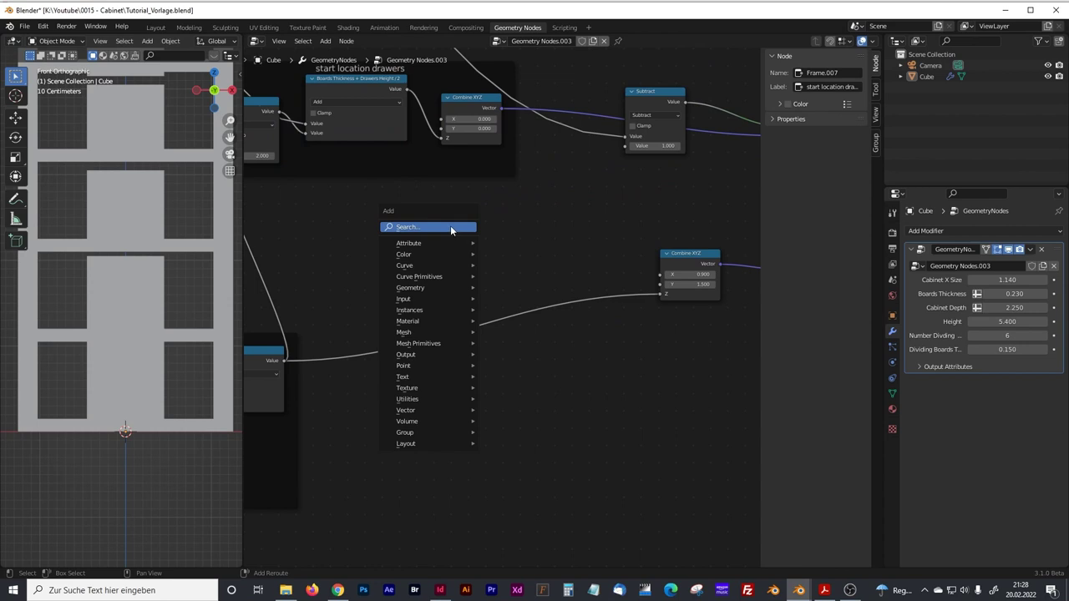
{"action": "type", "text": "math"}
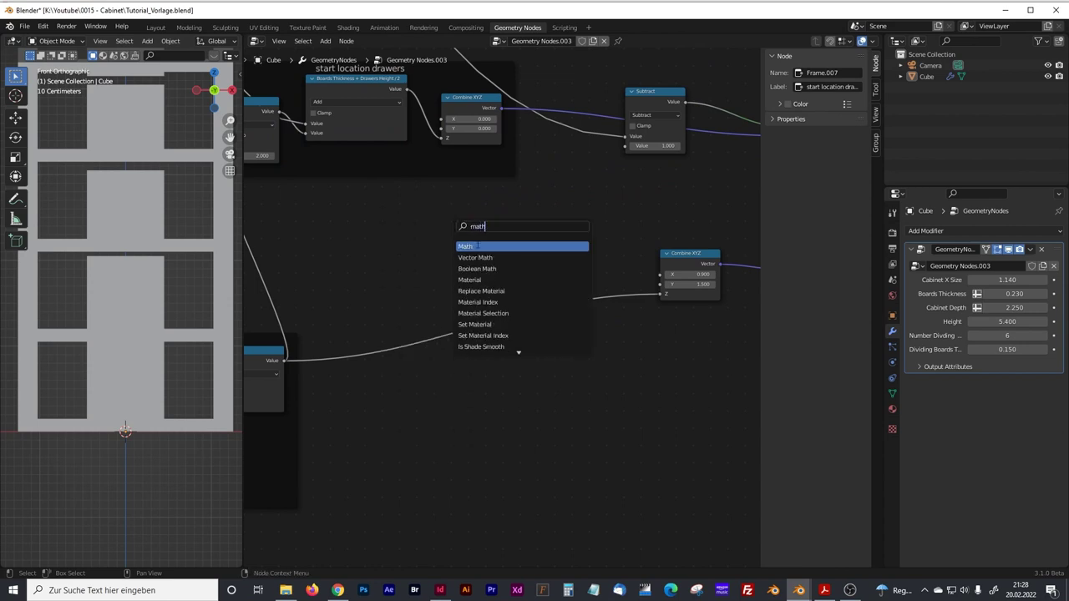
{"action": "left_click", "coordinate": [476, 246]}
{"action": "left_click", "coordinate": [477, 246]}
- Label the new Math node "Boards Thickness + Drawers Height"
{"action": "left_click", "coordinate": [805, 87]}
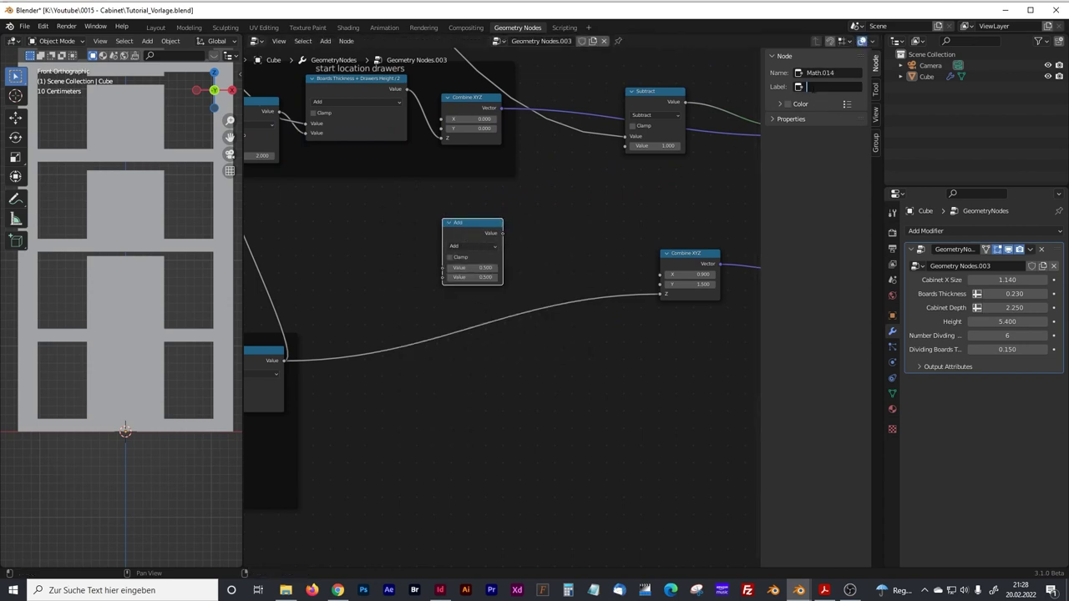
{"action": "type", "text": "Bo"}
{"action": "type", "text": "ards Thi"}
{"action": "type", "text": "ckness + Drawe"}
{"action": "type", "text": "rs Heig"}
{"action": "type", "text": "ht"}
{"action": "key", "text": "Return"}
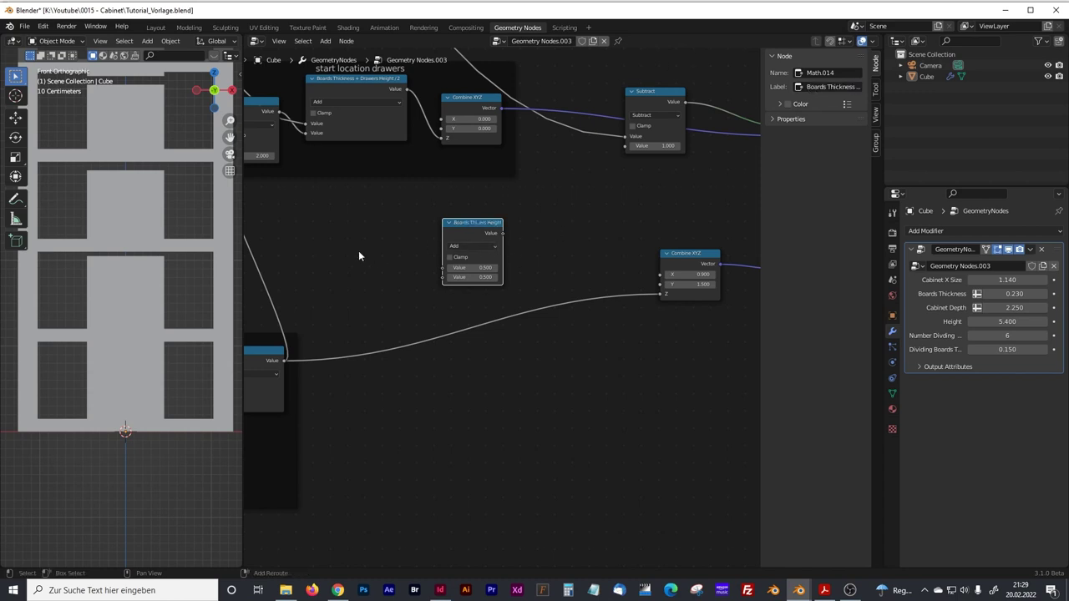
- Connect the "Remaining height / Boards -1" output to the second value of the "Boards Thickness + Drawers Height" node
{"action": "middle_click_drag", "start_coordinate": [416, 274], "coordinate": [487, 270], "text": "shift"}
{"action": "middle_click_drag", "start_coordinate": [329, 258], "coordinate": [532, 222], "text": "shift"}
{"action": "middle_click_drag", "start_coordinate": [423, 243], "coordinate": [358, 189], "text": "shift"}
{"action": "middle_click_drag", "start_coordinate": [539, 209], "coordinate": [489, 205], "text": "shift"}
{"action": "left_click_drag", "start_coordinate": [443, 264], "coordinate": [598, 179]}
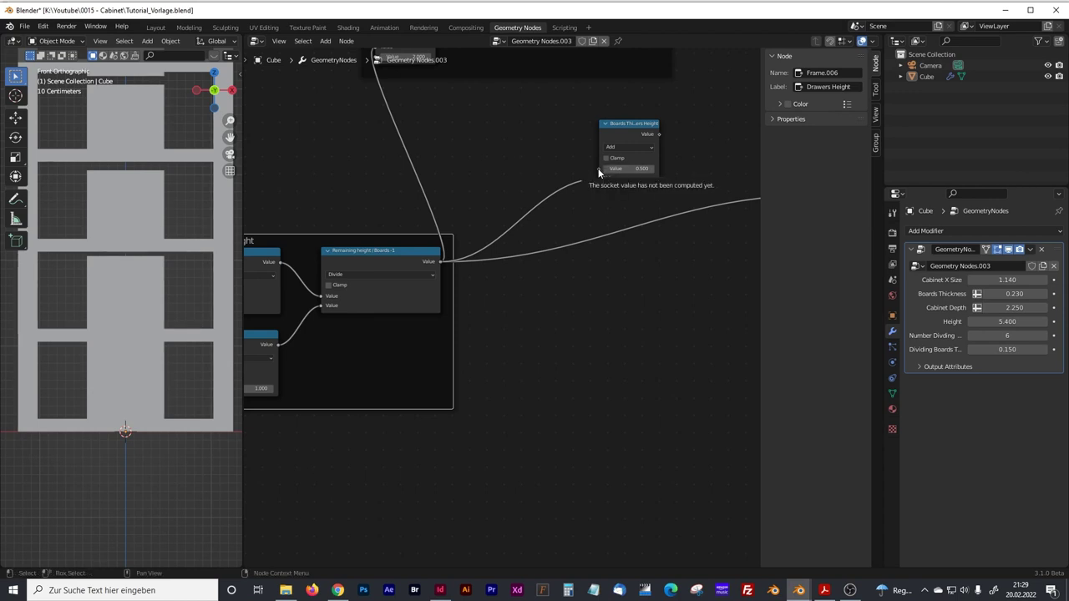
- Connect the Boards Thickness input to the first value of the "Boards Thickness + Drawers Height" node and widen that node
{"action": "left_click_drag", "start_coordinate": [598, 168], "coordinate": [393, 221]}
{"action": "middle_click_drag", "start_coordinate": [580, 353], "coordinate": [334, 54]}
{"action": "mouse_move", "coordinate": [653, 423]}
{"action": "middle_mouse_down"}
{"action": "mouse_move", "coordinate": [522, 279]}
{"action": "mouse_move", "coordinate": [448, 226]}
{"action": "mouse_move", "coordinate": [514, 242]}
{"action": "mouse_move", "coordinate": [610, 236]}
{"action": "middle_mouse_up"}
{"action": "middle_click_drag", "start_coordinate": [523, 251], "coordinate": [551, 248]}
{"action": "middle_click_drag", "start_coordinate": [435, 287], "coordinate": [538, 259]}
{"action": "left_click", "coordinate": [524, 247]}
{"action": "left_click_drag", "start_coordinate": [524, 272], "coordinate": [525, 234]}
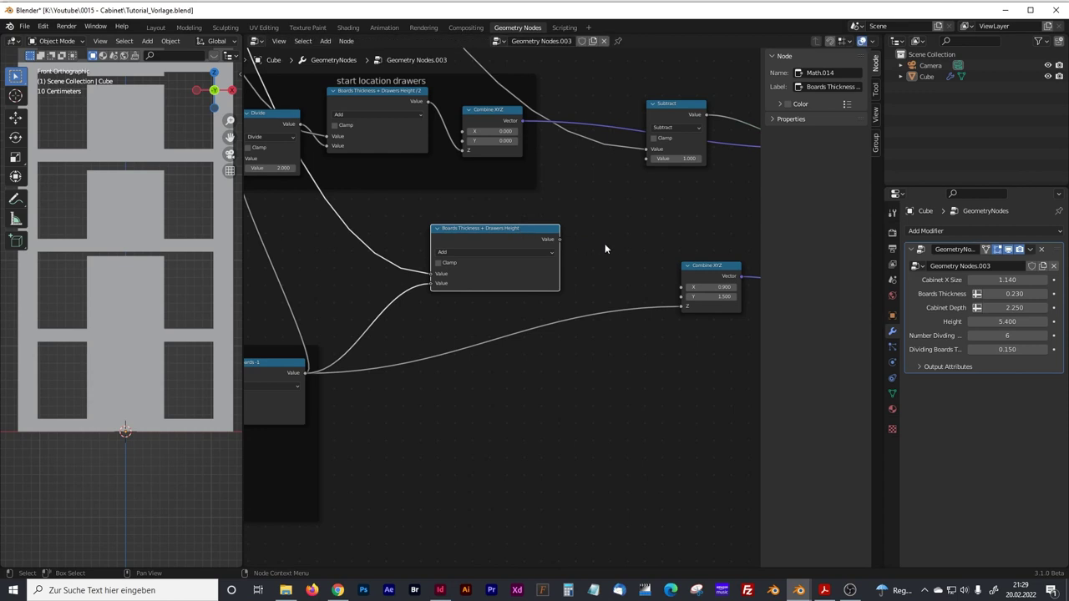
- Add a Combine XYZ node to the right of the "Boards Thickness + Drawers Height" node
{"action": "middle_click_drag", "start_coordinate": [657, 258], "coordinate": [534, 239]}
{"action": "left_click_drag", "start_coordinate": [581, 248], "coordinate": [586, 288]}
{"action": "left_click", "coordinate": [528, 250]}
{"action": "key", "text": "shift+a"}
{"action": "type", "text": "comb"}
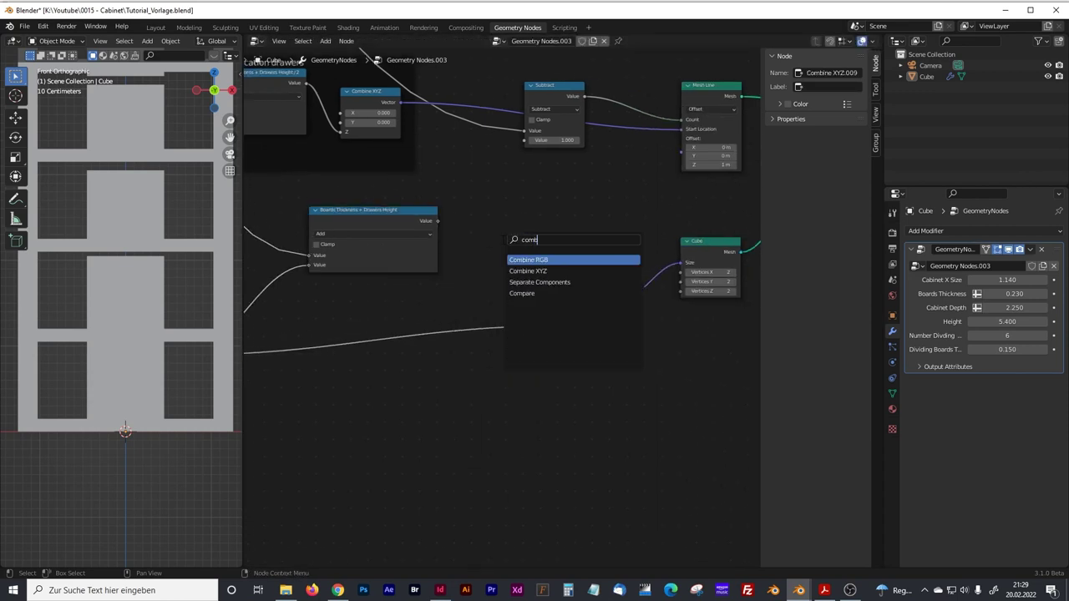
{"action": "left_click", "coordinate": [528, 270]}
{"action": "left_click", "coordinate": [509, 240]}
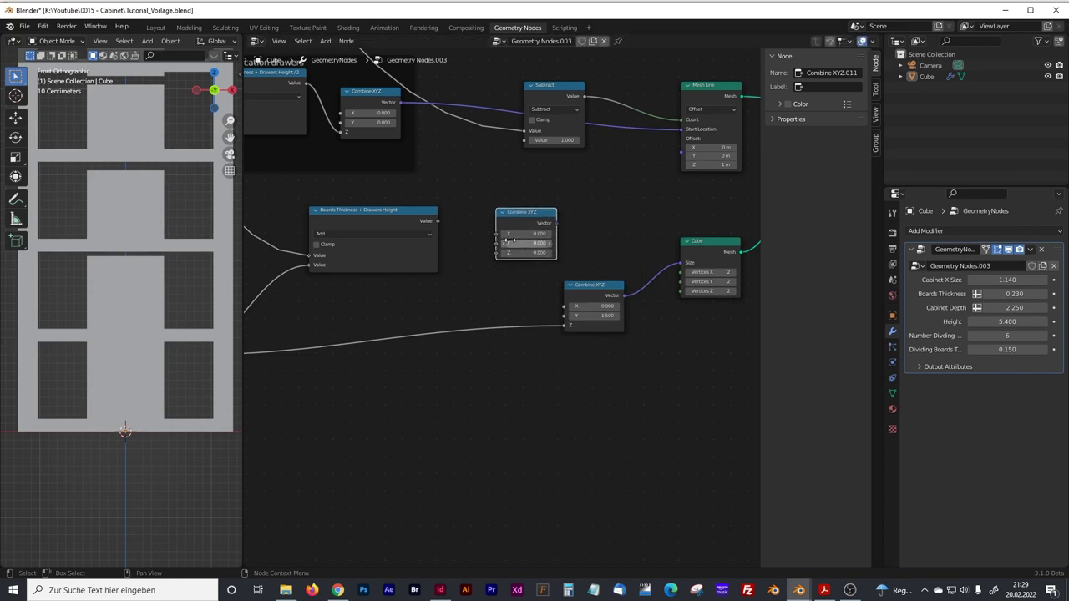
- Feed the "Boards Thickness + Drawers Height" result into the new Combine XYZ node's Z and its vector into the Mesh Line's Offset
{"action": "left_click_drag", "start_coordinate": [439, 223], "coordinate": [497, 253]}
{"action": "middle_click_drag", "start_coordinate": [585, 217], "coordinate": [549, 239]}
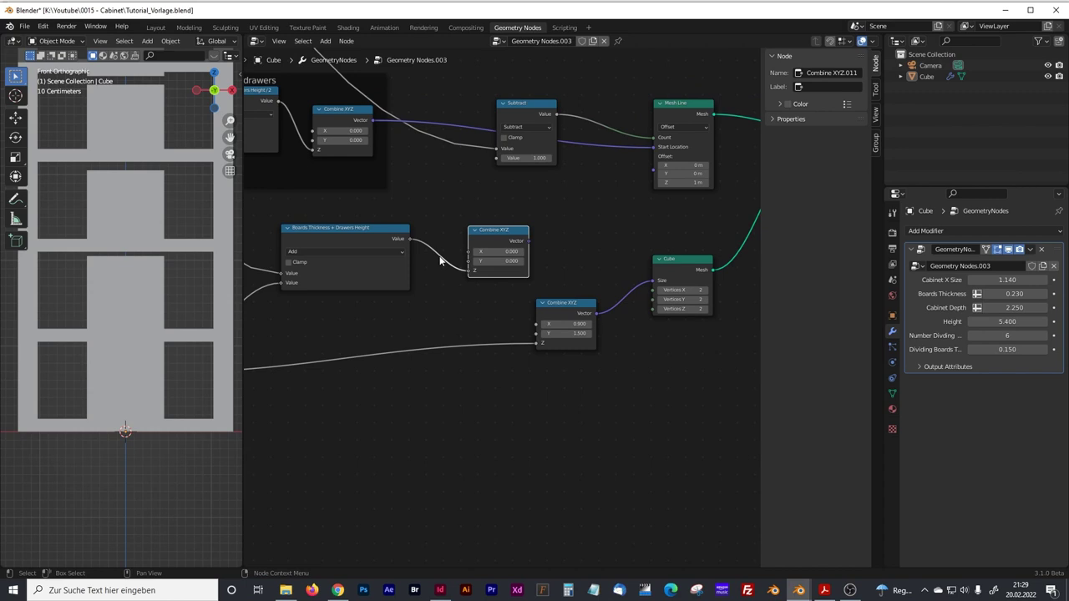
{"action": "left_click_drag", "start_coordinate": [529, 245], "coordinate": [648, 171]}
- Switch the viewport shading to Material Preview and inspect the drawers' spacing between the cabinet boards
{"action": "middle_click_drag", "start_coordinate": [150, 262], "coordinate": [181, 264]}
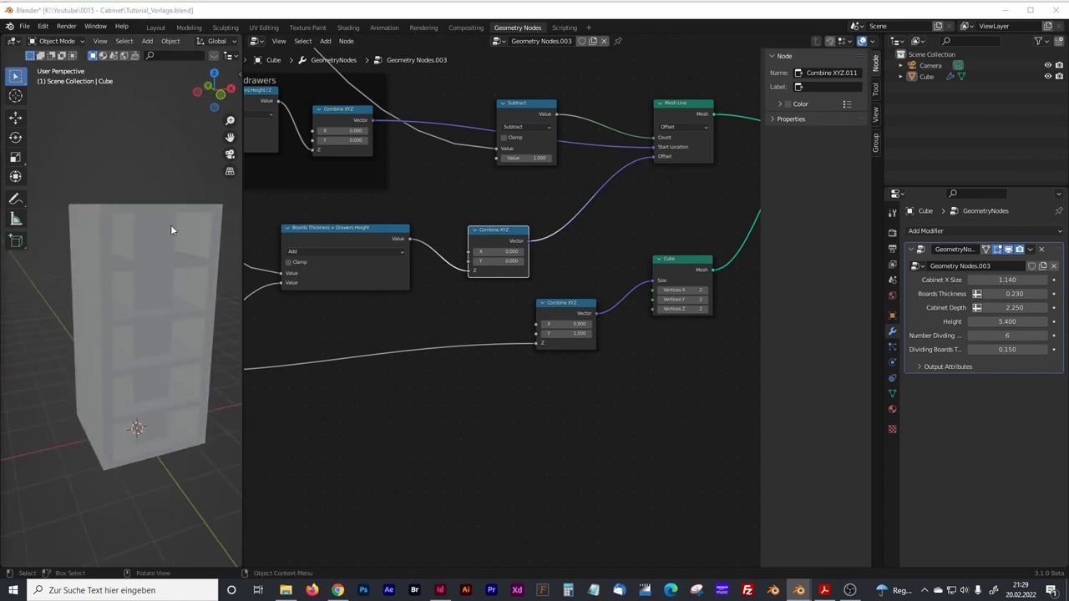
{"action": "left_click_drag", "start_coordinate": [244, 133], "coordinate": [447, 117]}
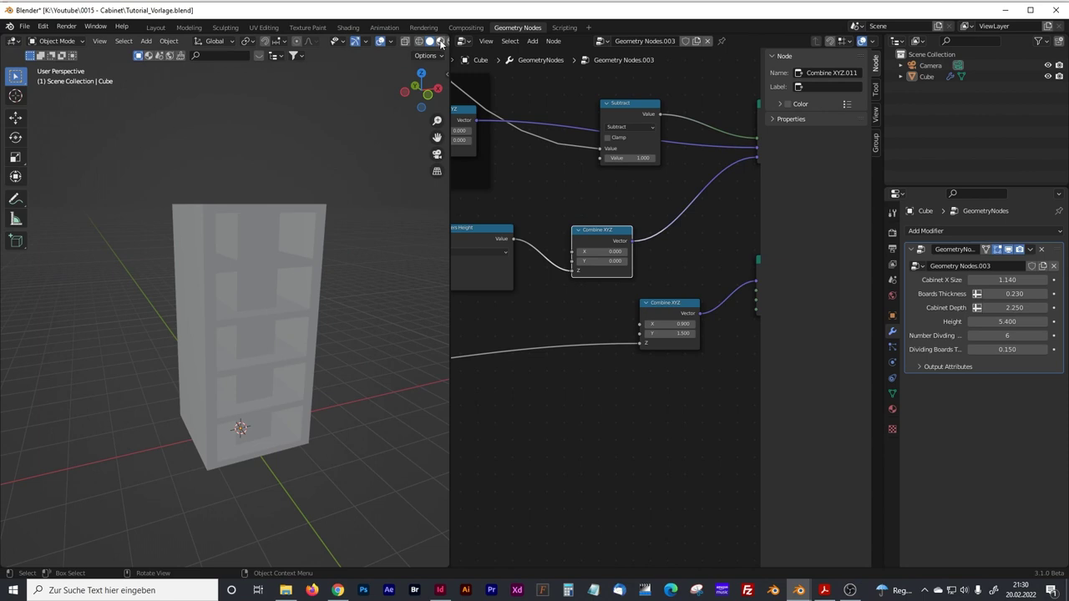
{"action": "key", "text": "z"}
{"action": "middle_click_drag", "start_coordinate": [300, 221], "coordinate": [286, 236]}
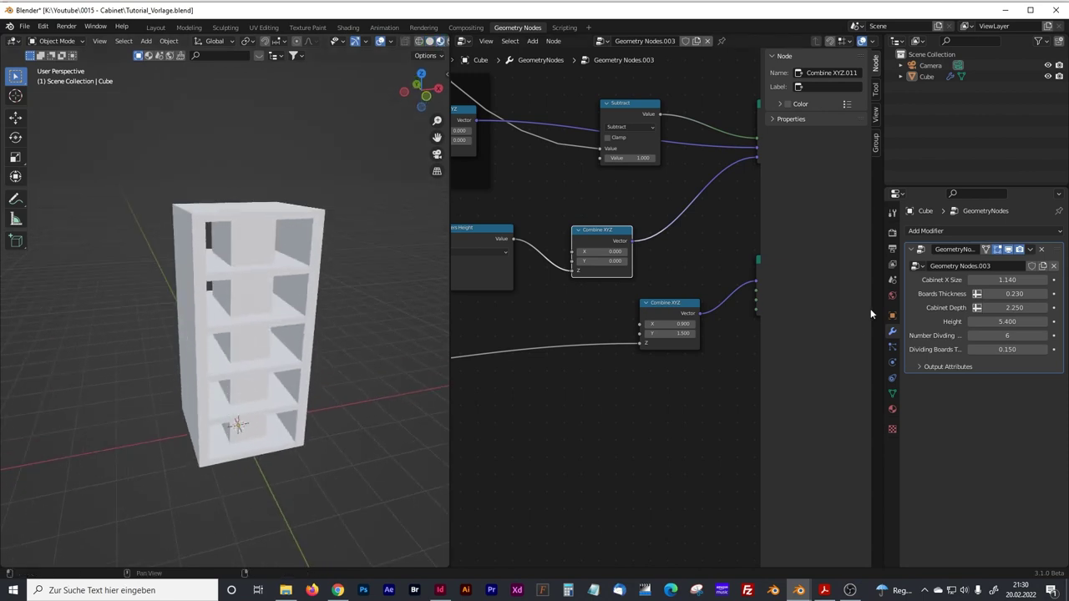
{"action": "left_click_drag", "start_coordinate": [451, 202], "coordinate": [247, 204]}
{"action": "scroll", "coordinate": [336, 257], "scroll_direction": "down", "scroll_amount": 2}
{"action": "scroll", "coordinate": [153, 223], "scroll_direction": "up", "scroll_amount": 6}
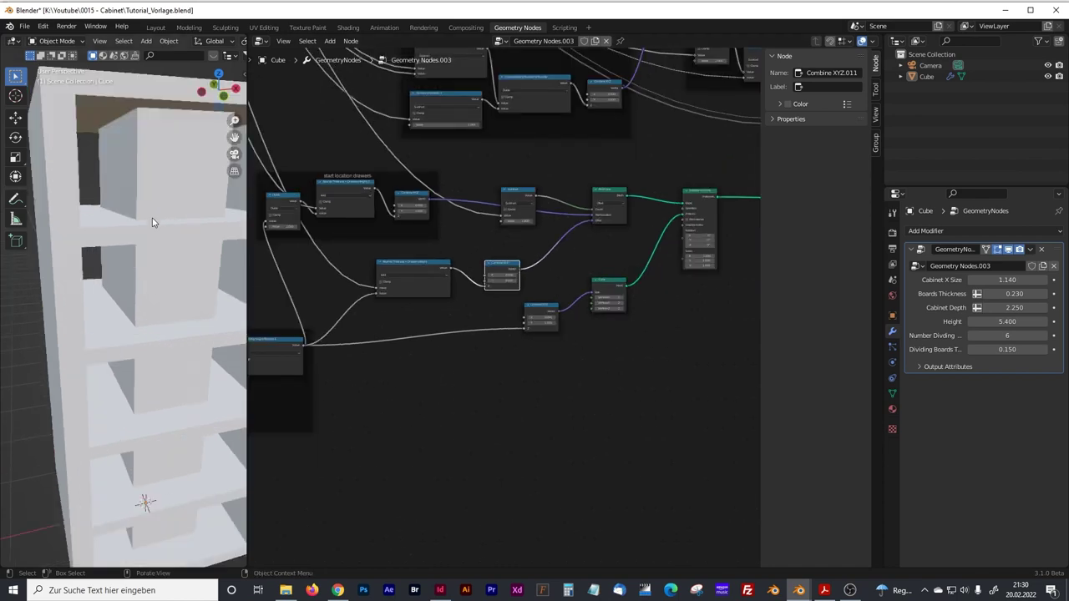
- Insert a Realize Instances node between the Set Material and Group Output nodes
{"action": "scroll", "coordinate": [132, 186], "scroll_direction": "down", "scroll_amount": 5}
{"action": "middle_click_drag", "start_coordinate": [610, 210], "coordinate": [402, 378]}
{"action": "left_click_drag", "start_coordinate": [552, 253], "coordinate": [681, 257]}
{"action": "scroll", "coordinate": [538, 295], "scroll_direction": "up", "scroll_amount": 5}
{"action": "key", "text": "shift+a"}
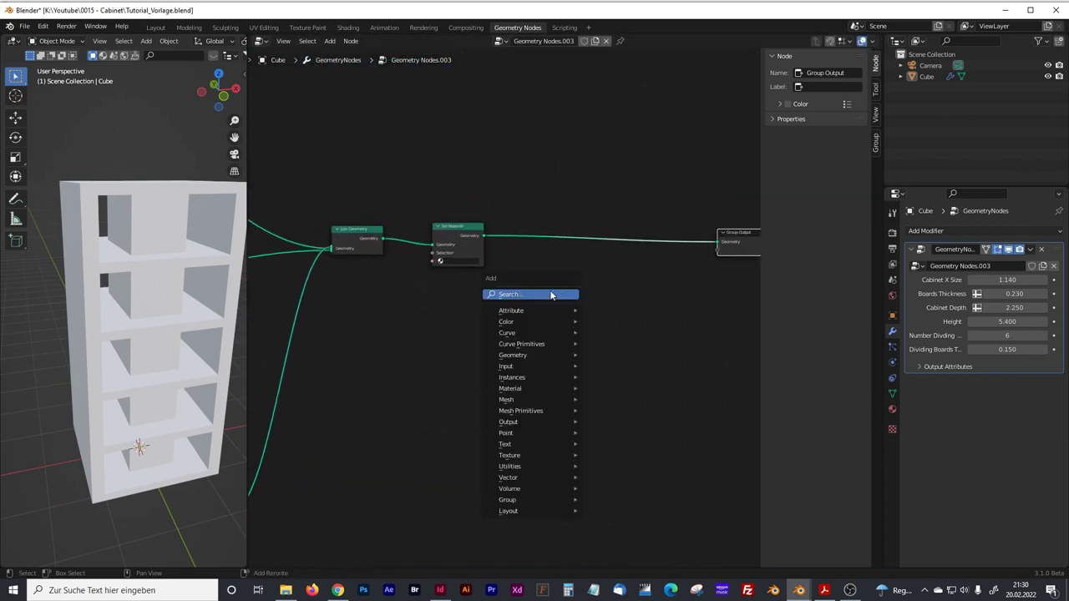
{"action": "type", "text": "realiz"}
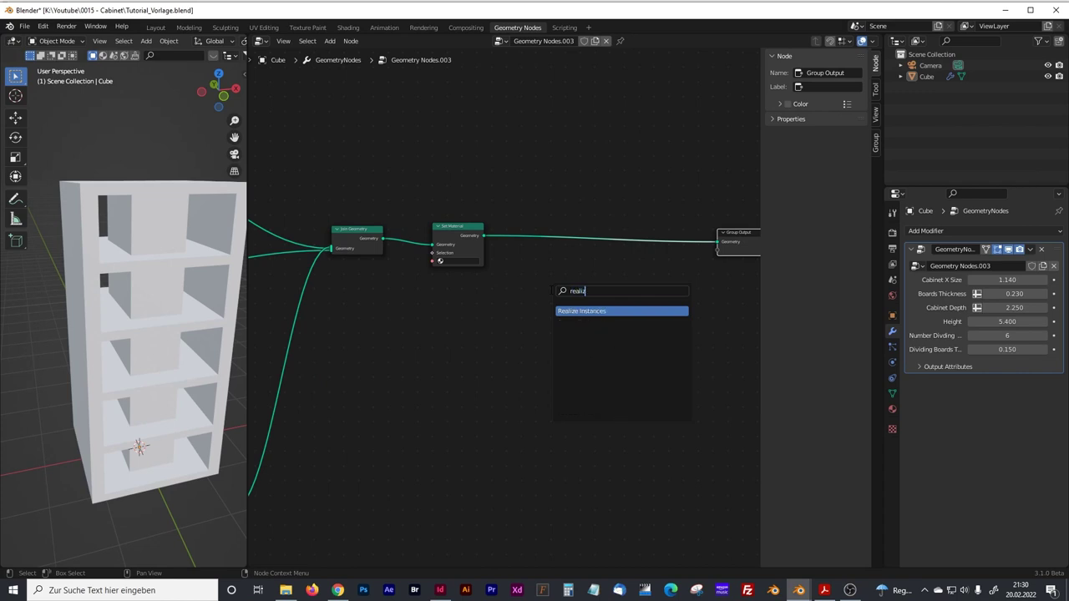
{"action": "key", "text": "Return"}
{"action": "left_click", "coordinate": [569, 244]}
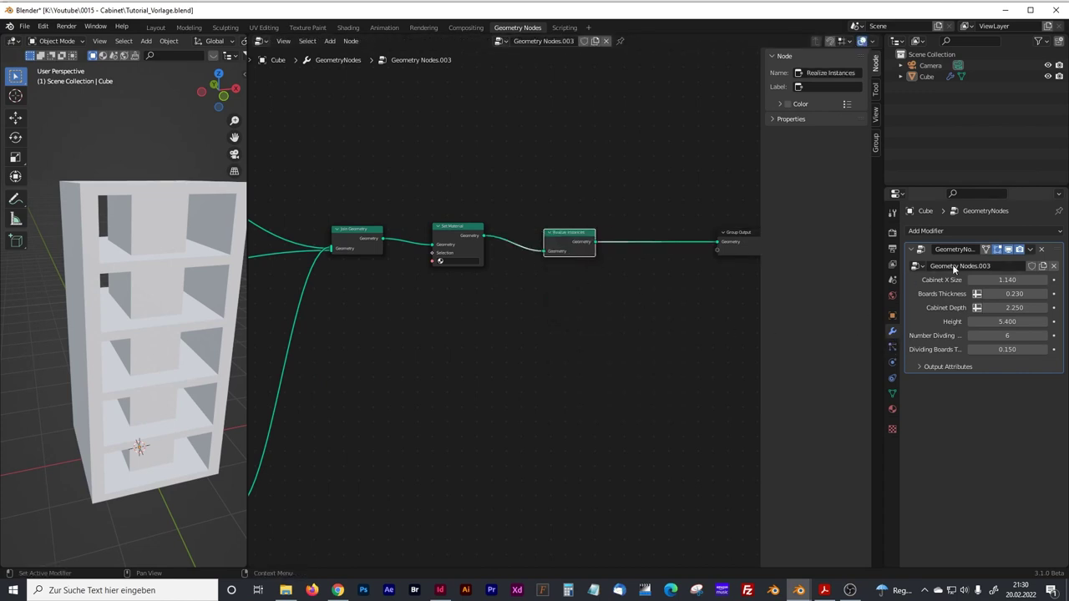
- Add a Bevel modifier to the cabinet object after its geometry nodes modifier
{"action": "left_click", "coordinate": [947, 230]}
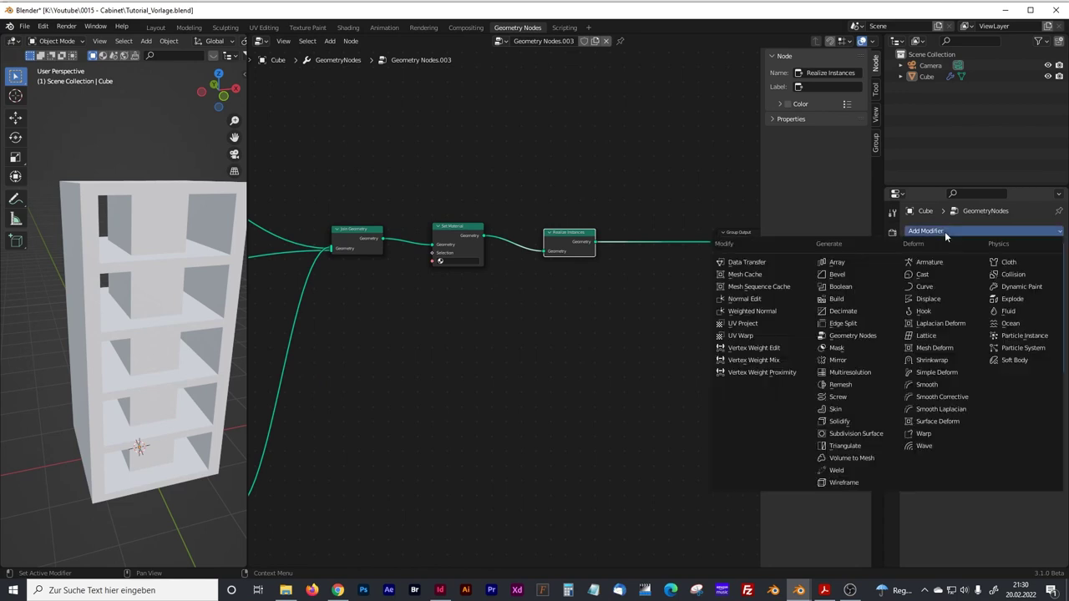
{"action": "left_click", "coordinate": [854, 284]}
{"action": "scroll", "coordinate": [155, 240], "scroll_direction": "up", "scroll_amount": 3}
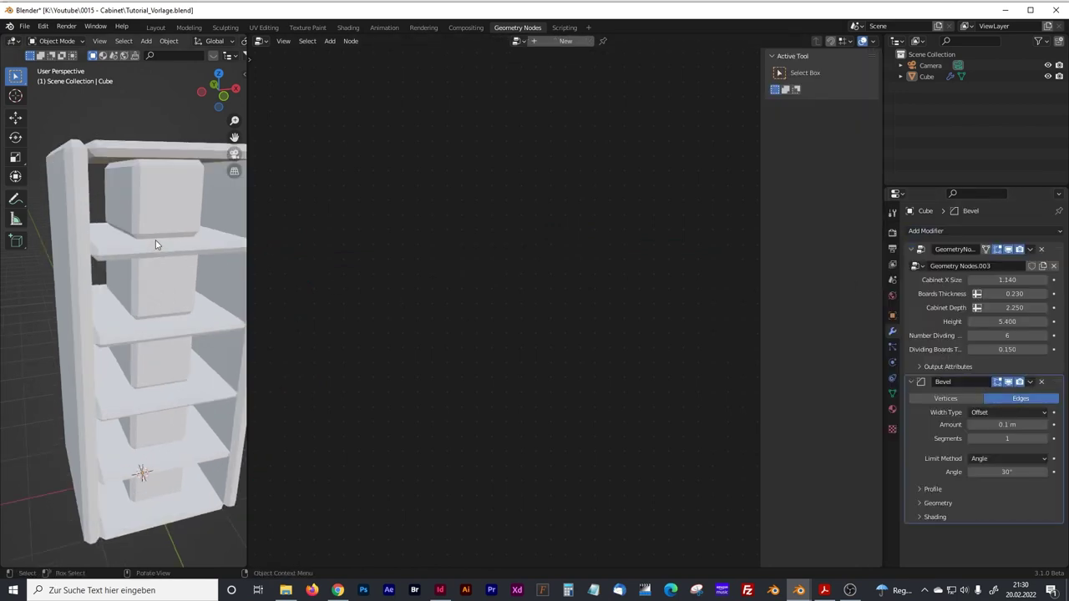
- Reduce the Bevel modifier's amount to 0.05 m and further to 0.005 m, viewing the cabinet's edges in an enlarged viewport
{"action": "left_click_drag", "start_coordinate": [248, 223], "coordinate": [385, 219]}
{"action": "middle_click_drag", "start_coordinate": [294, 208], "coordinate": [280, 274]}
{"action": "left_click", "coordinate": [1001, 427]}
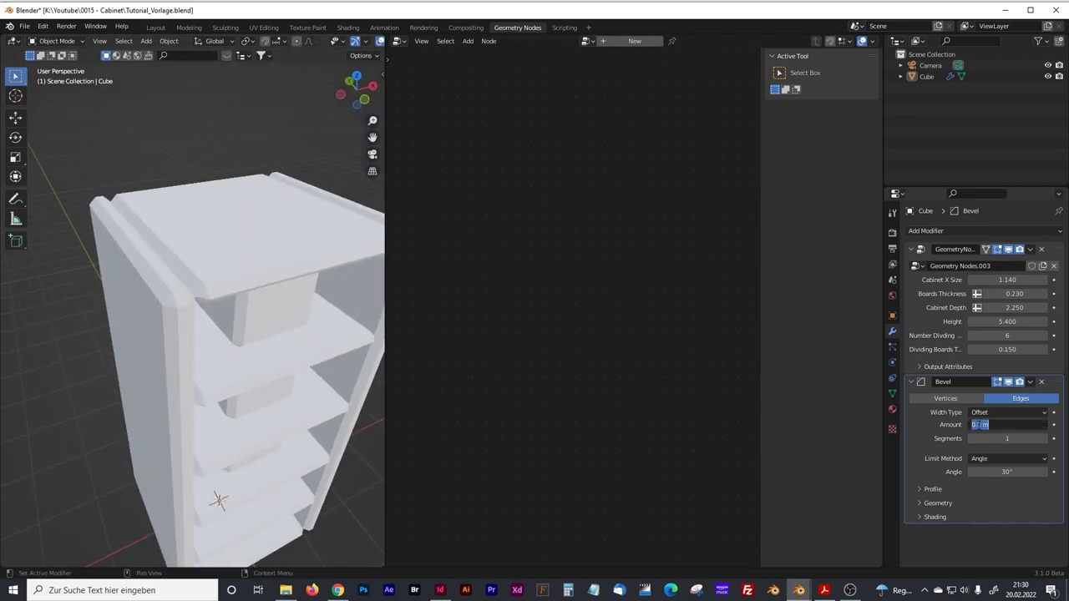
{"action": "type", "text": "0.05"}
{"action": "key", "text": "Return"}
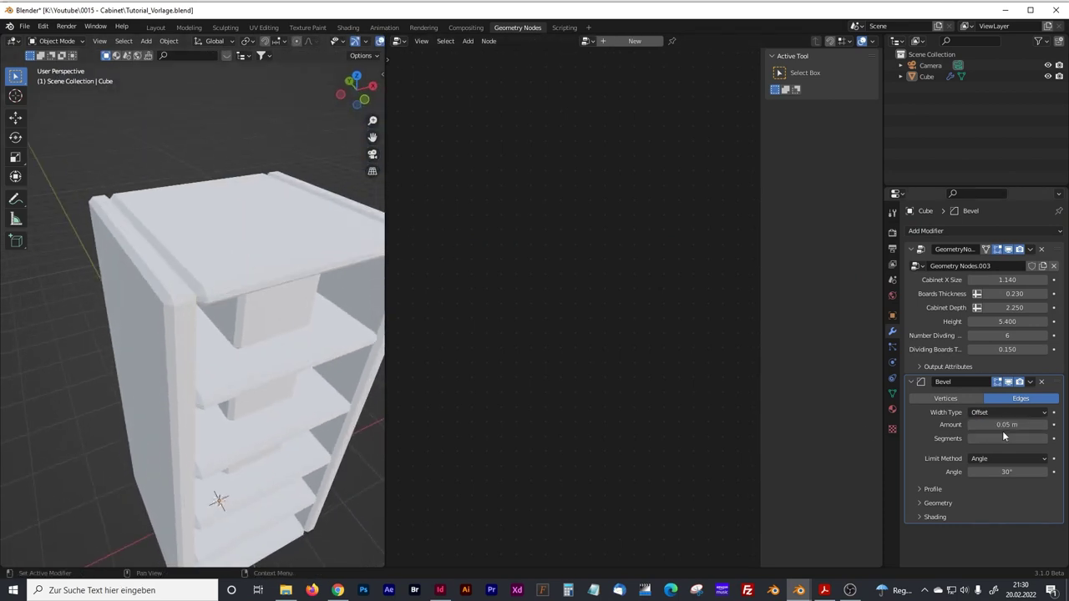
{"action": "left_click", "coordinate": [981, 425]}
{"action": "left_click", "coordinate": [980, 424]}
{"action": "type", "text": "0"}
{"action": "key", "text": "Return"}
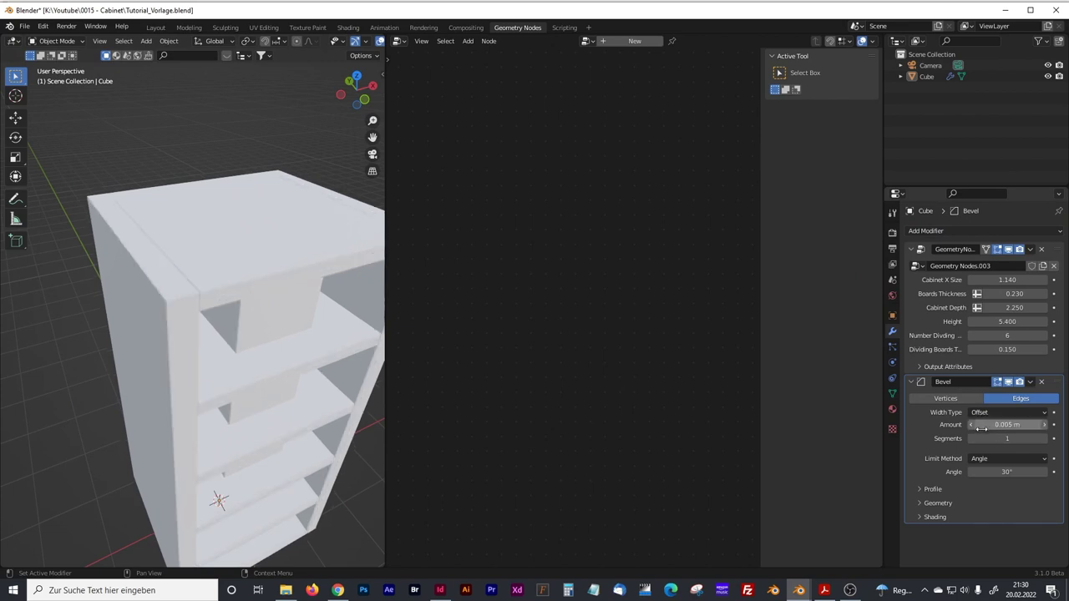
- Set the Bevel modifier's amount to 0.008 m with 3 segments and inspect the cabinet's rounded edges
{"action": "left_click", "coordinate": [985, 424]}
{"action": "left_click", "coordinate": [986, 424]}
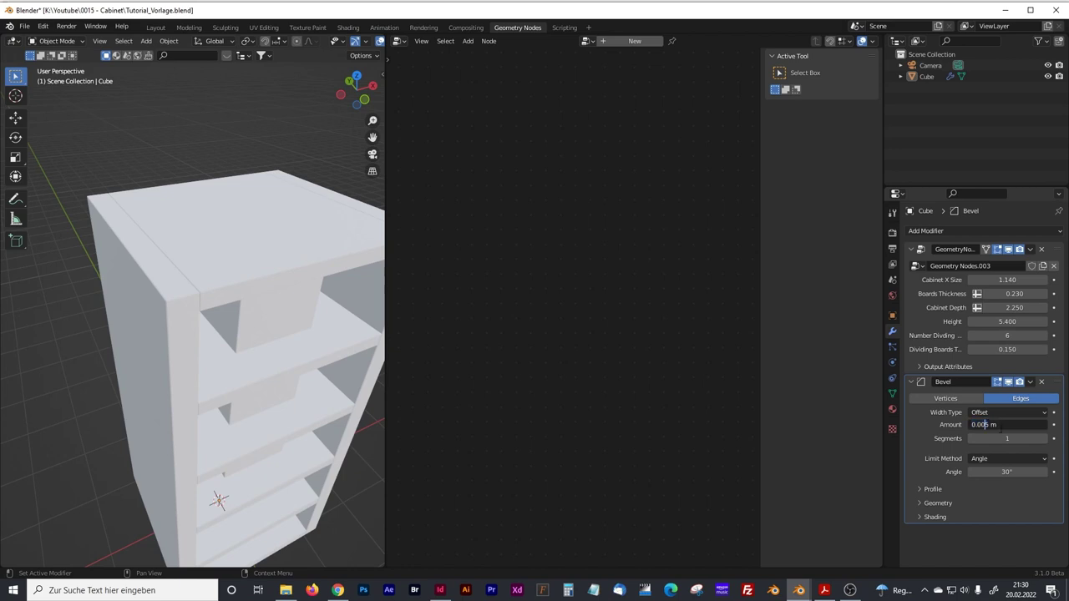
{"action": "key", "text": "Delete"}
{"action": "type", "text": "8"}
{"action": "key", "text": "Return"}
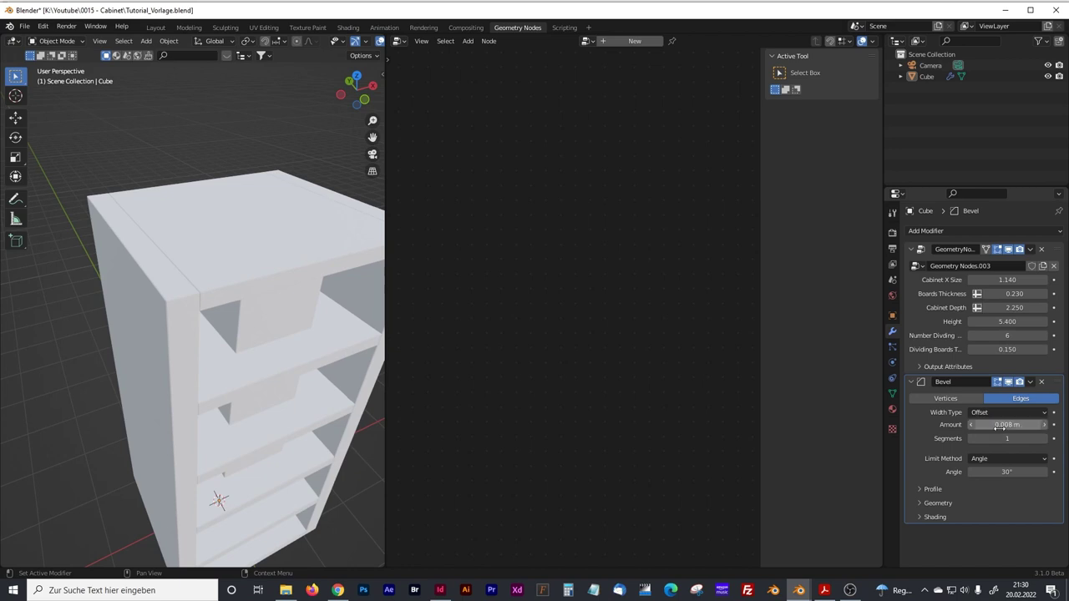
{"action": "left_click", "coordinate": [1042, 438]}
{"action": "left_click", "coordinate": [1042, 439]}
{"action": "scroll", "coordinate": [277, 308], "scroll_direction": "up", "scroll_amount": 3}
{"action": "middle_click_drag", "start_coordinate": [276, 308], "coordinate": [207, 290]}
{"action": "scroll", "coordinate": [205, 290], "scroll_direction": "down", "scroll_amount": 10}
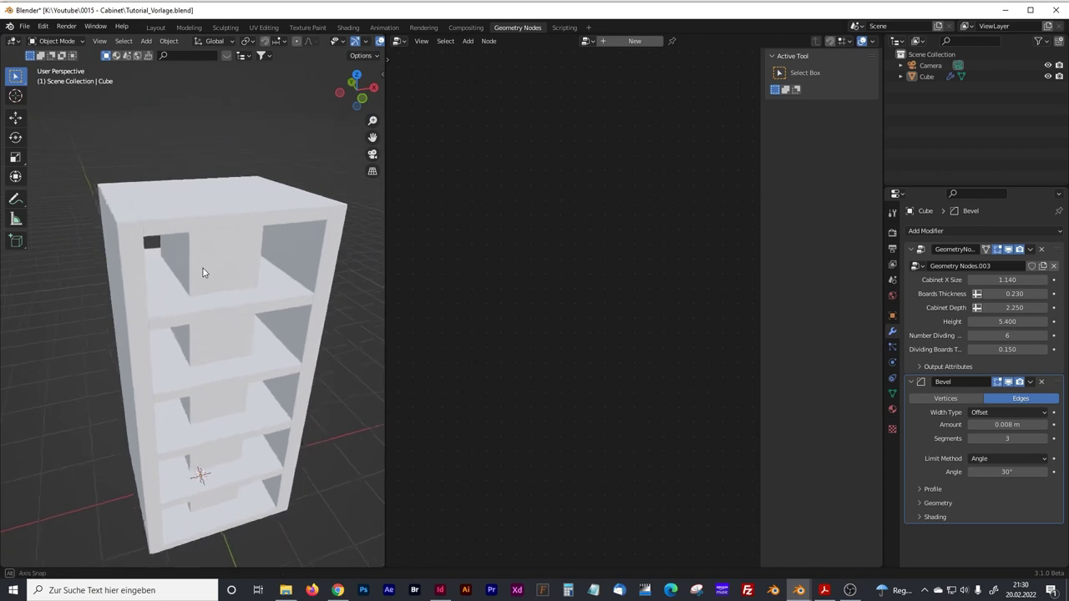
- Select the cabinet and make its geometry nodes modifier active so its node tree shows in the node editor
{"action": "left_click", "coordinate": [327, 255]}
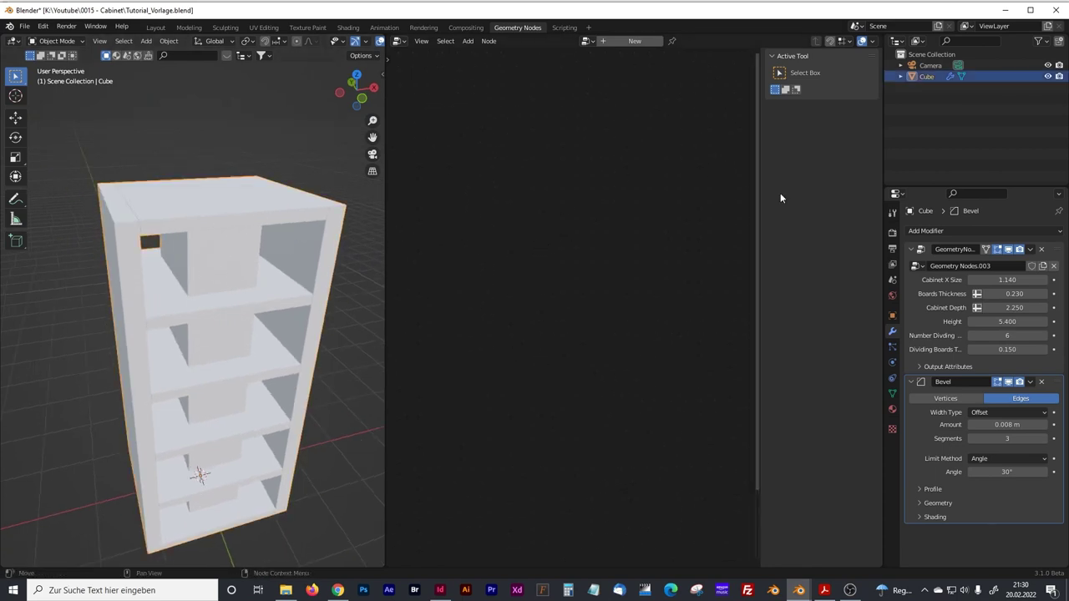
{"action": "left_click", "coordinate": [1058, 254]}
{"action": "scroll", "coordinate": [597, 297], "scroll_direction": "up", "scroll_amount": 8}
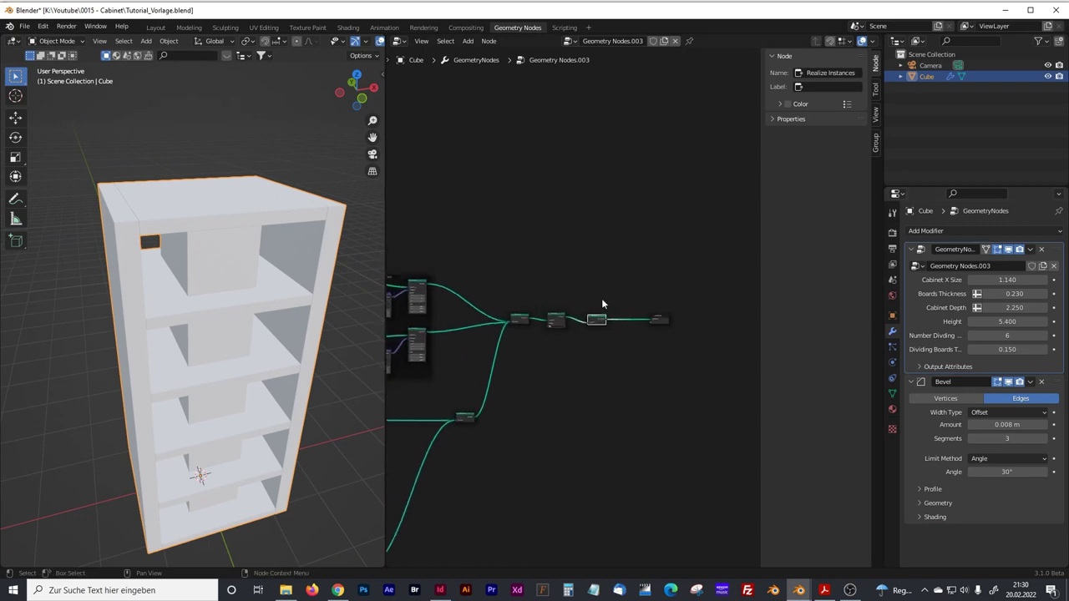
{"action": "middle_click_drag", "start_coordinate": [597, 322], "coordinate": [473, 258]}
{"action": "left_click", "coordinate": [546, 352]}
{"action": "key", "text": "shift+a"}
{"action": "left_click", "coordinate": [532, 343]}
{"action": "type", "text": "sub"}
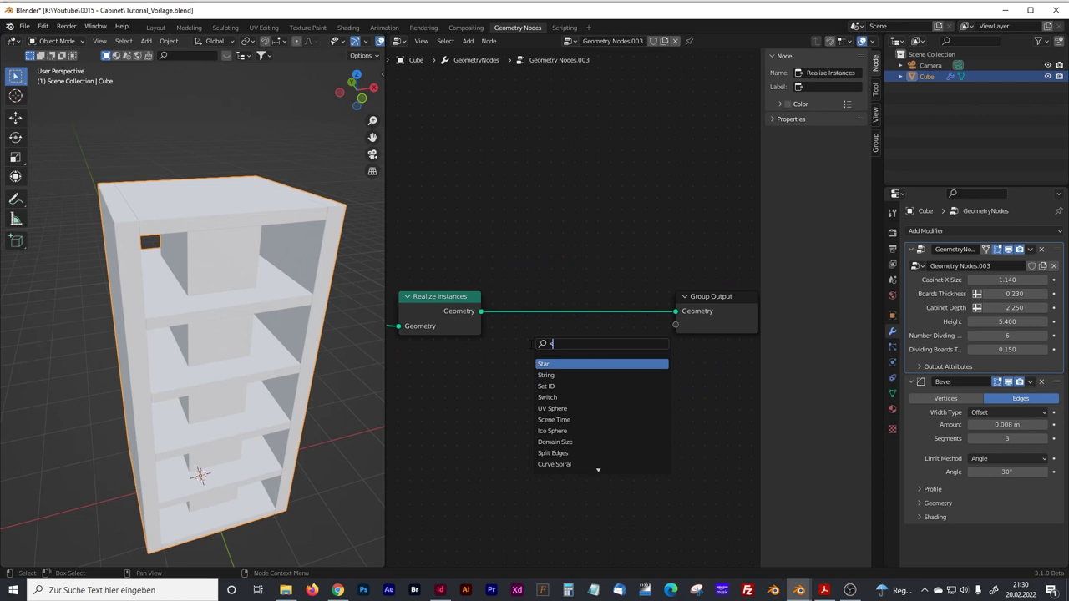
{"action": "left_click", "coordinate": [573, 375]}
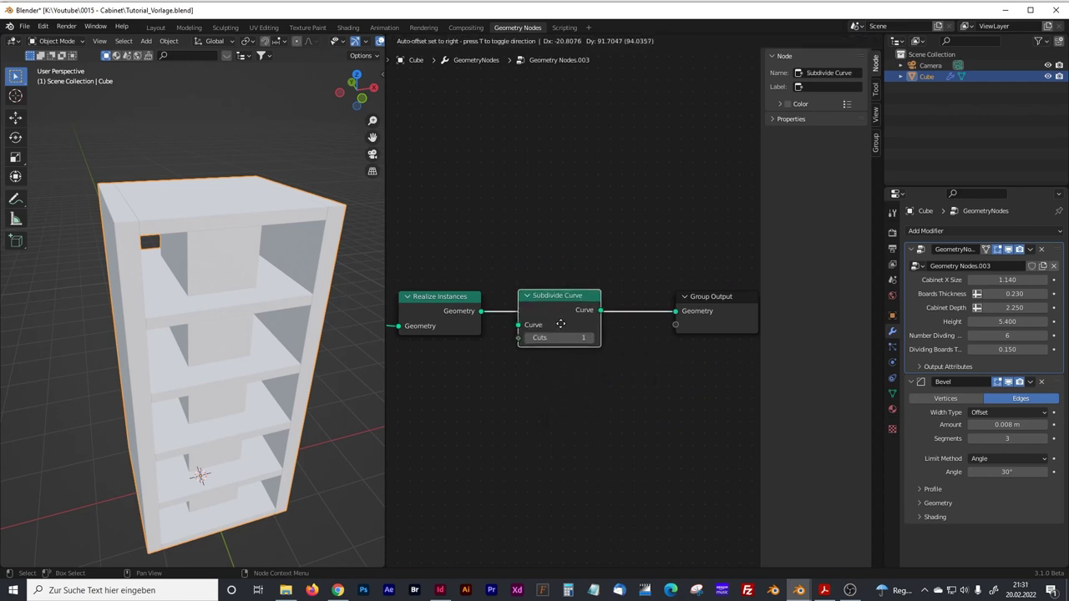
{"action": "left_click", "coordinate": [589, 299]}
{"action": "middle_click_drag", "start_coordinate": [560, 292], "coordinate": [583, 290]}
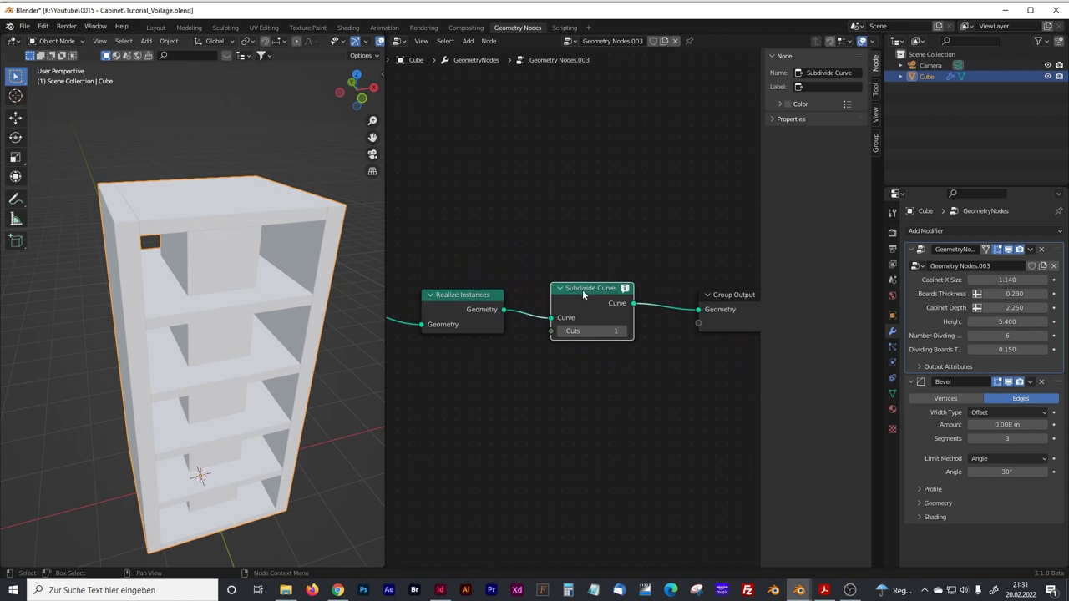
{"action": "key", "text": "x"}
{"action": "left_click_drag", "start_coordinate": [504, 309], "coordinate": [700, 311]}
- Try a Subdivision Surface node at level 3 between the Realize Instances and Group Output nodes
{"action": "key", "text": "shift+a"}
{"action": "type", "text": "subdiv"}
{"action": "key", "text": "Down"}
{"action": "key", "text": "Down"}
{"action": "key", "text": "Return"}
{"action": "left_click", "coordinate": [587, 326]}
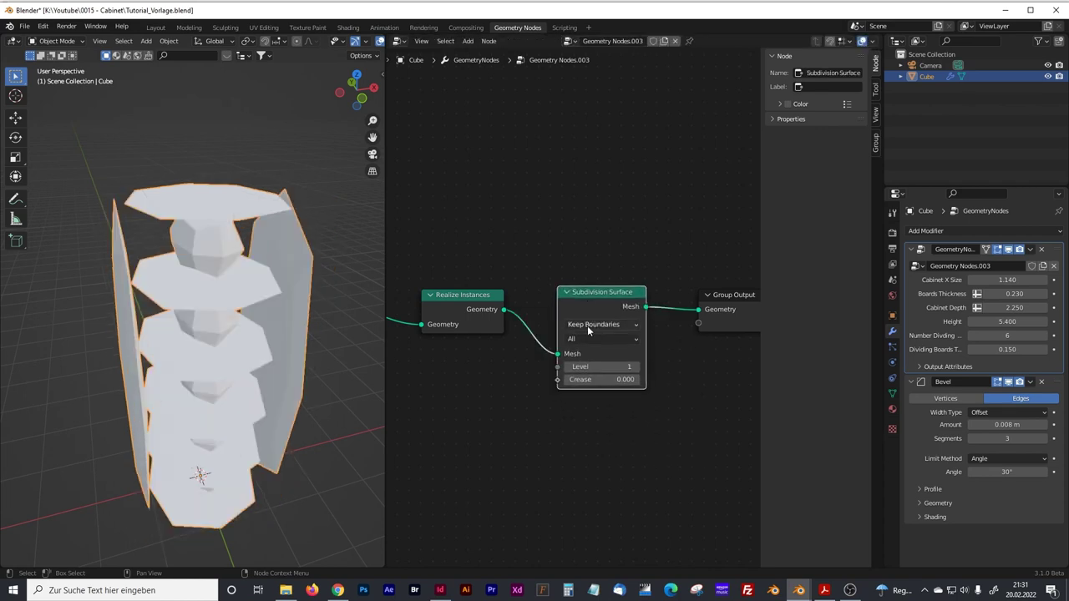
{"action": "left_click", "coordinate": [634, 366]}
{"action": "left_click", "coordinate": [635, 367]}
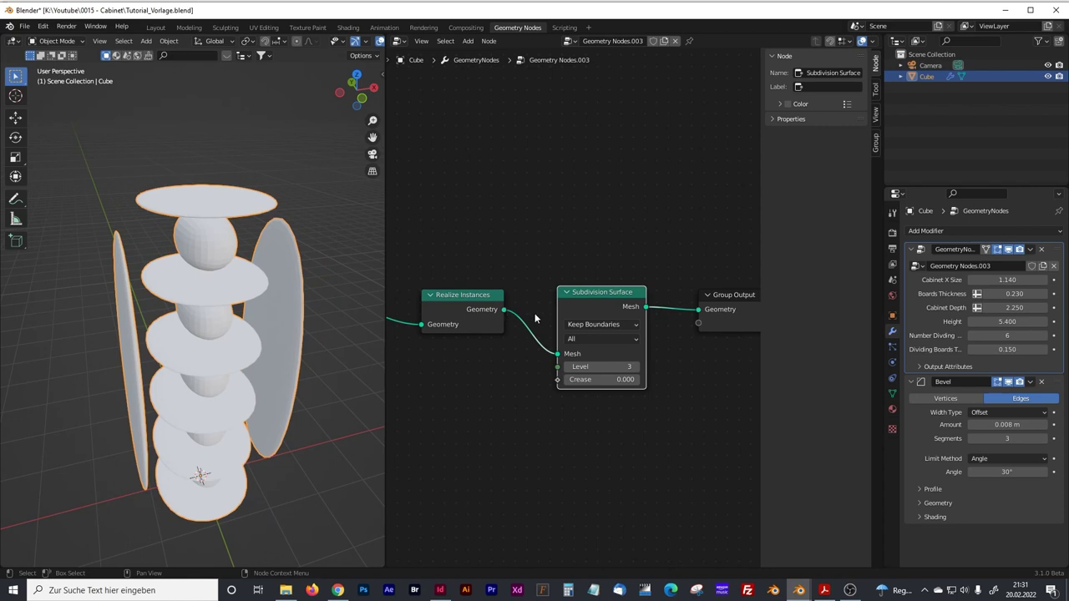
- Remove the Subdivision Surface node and reconnect Realize Instances directly to the Group Output geometry
{"action": "right_click_drag", "start_coordinate": [535, 318], "coordinate": [527, 358], "text": "ctrl"}
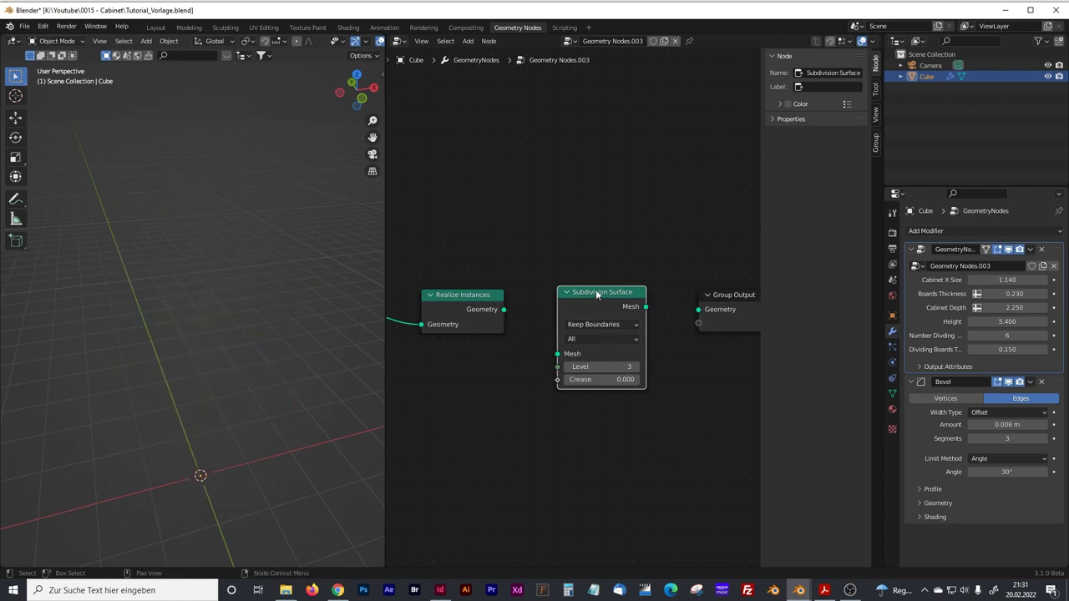
{"action": "key", "text": "x"}
{"action": "left_click_drag", "start_coordinate": [503, 309], "coordinate": [698, 309]}
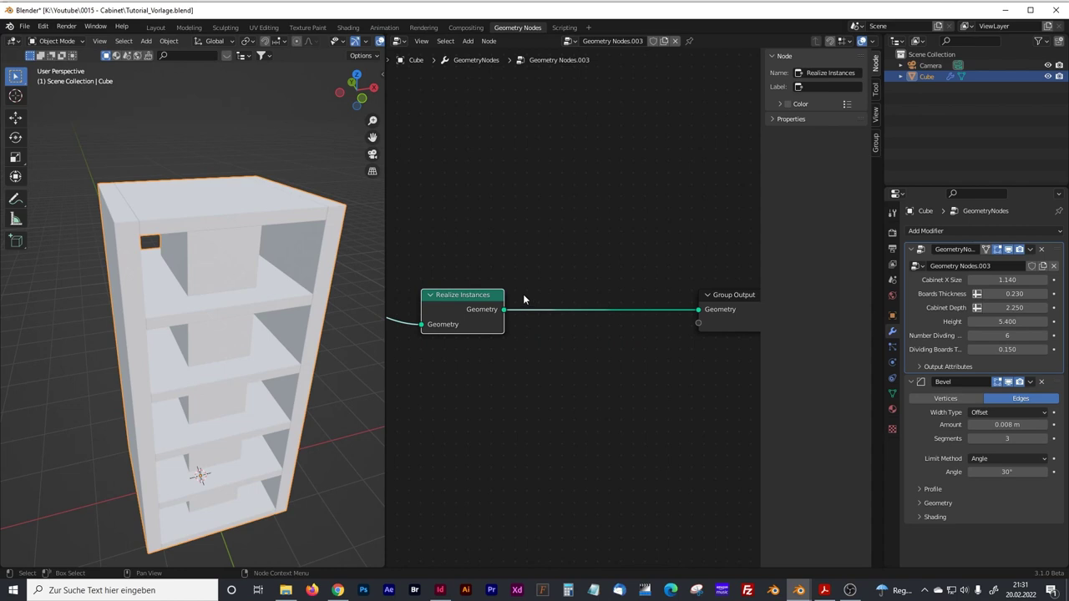
- Connect the Group Input's Cabinet Depth to the Y input of the Combine XYZ node that sizes the drawer cube
{"action": "scroll", "coordinate": [526, 292], "scroll_direction": "down", "scroll_amount": 2}
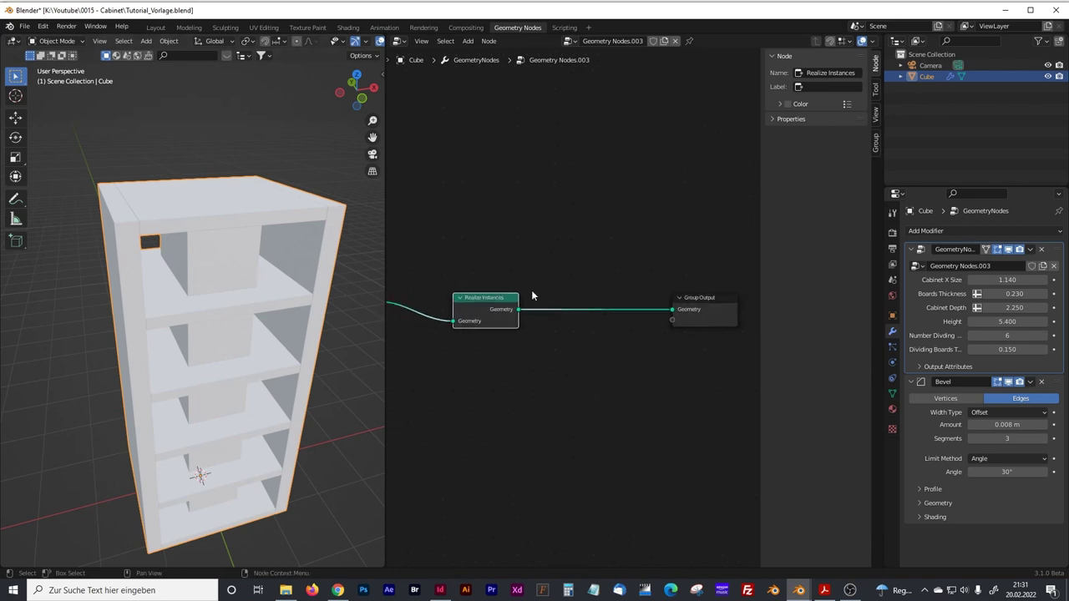
{"action": "scroll", "coordinate": [578, 296], "scroll_direction": "down", "scroll_amount": 6}
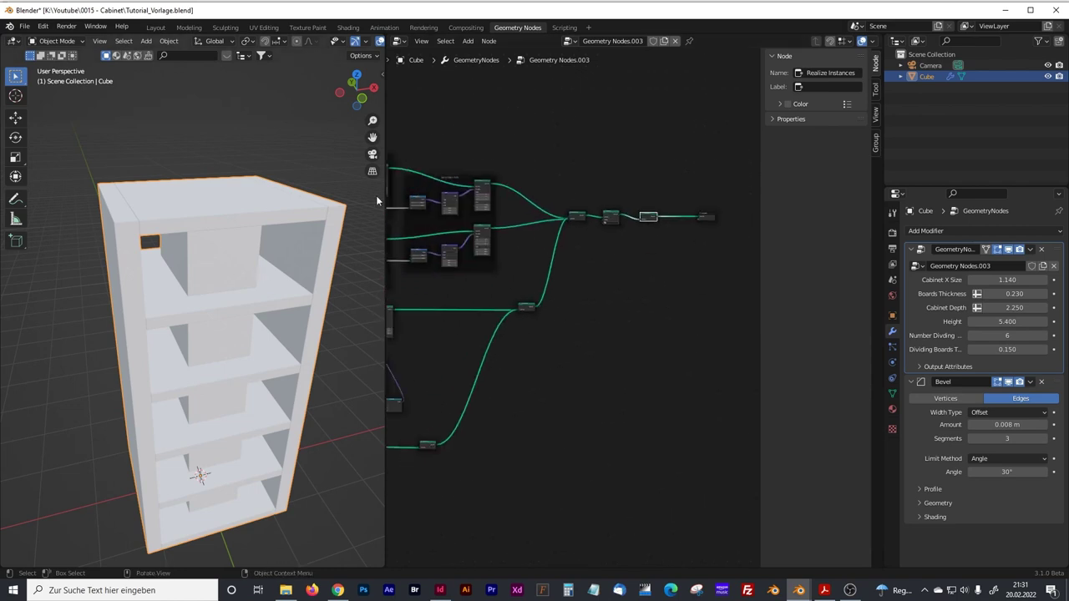
{"action": "left_click_drag", "start_coordinate": [384, 201], "coordinate": [300, 202]}
{"action": "scroll", "coordinate": [609, 217], "scroll_direction": "up", "scroll_amount": 3}
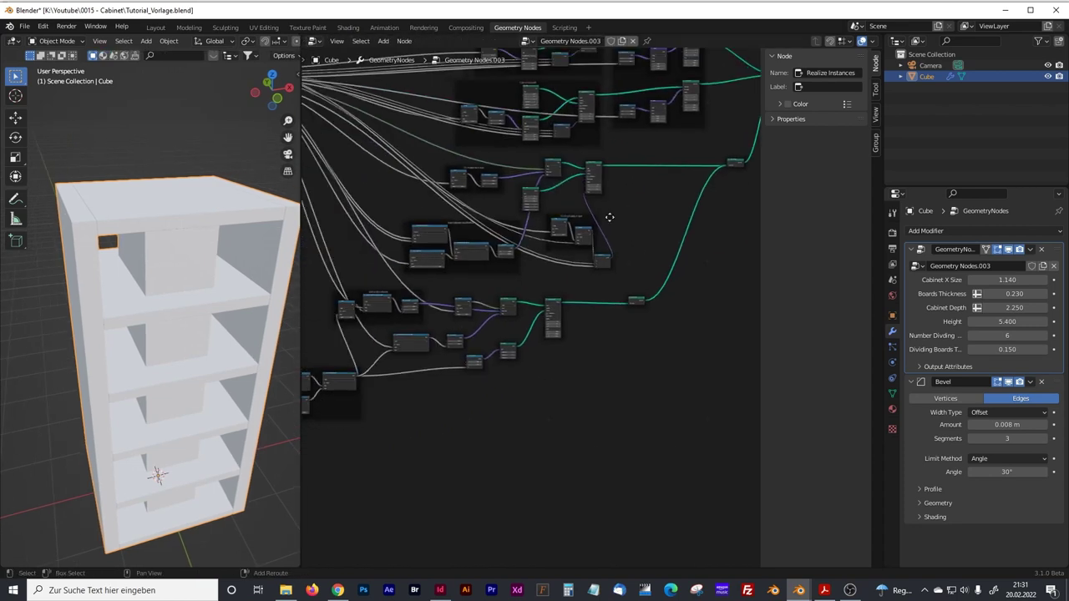
{"action": "scroll", "coordinate": [542, 298], "scroll_direction": "up", "scroll_amount": 6}
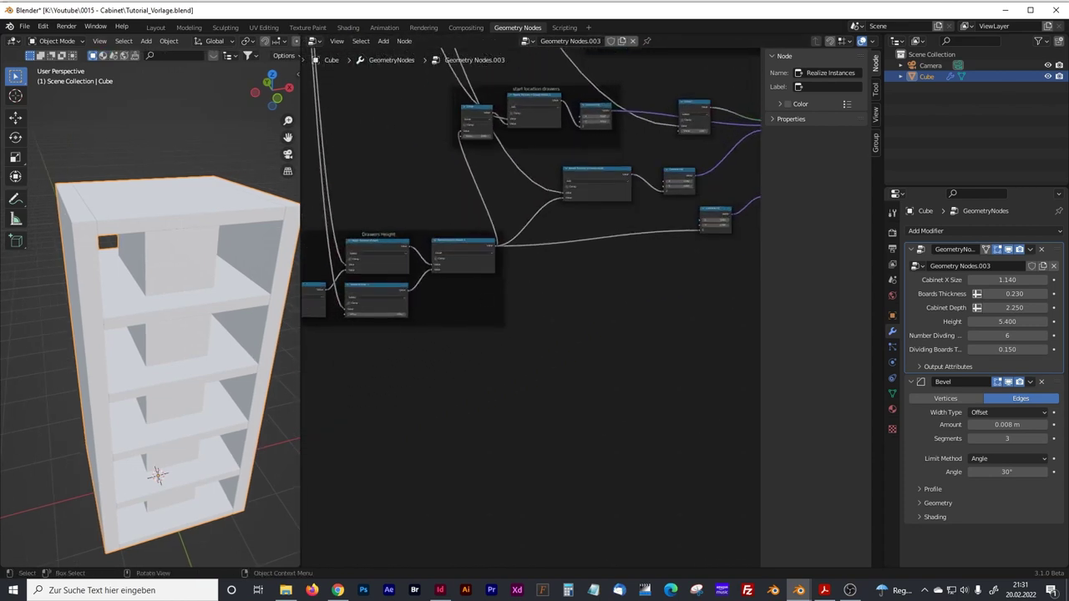
{"action": "scroll", "coordinate": [599, 284], "scroll_direction": "up", "scroll_amount": 2}
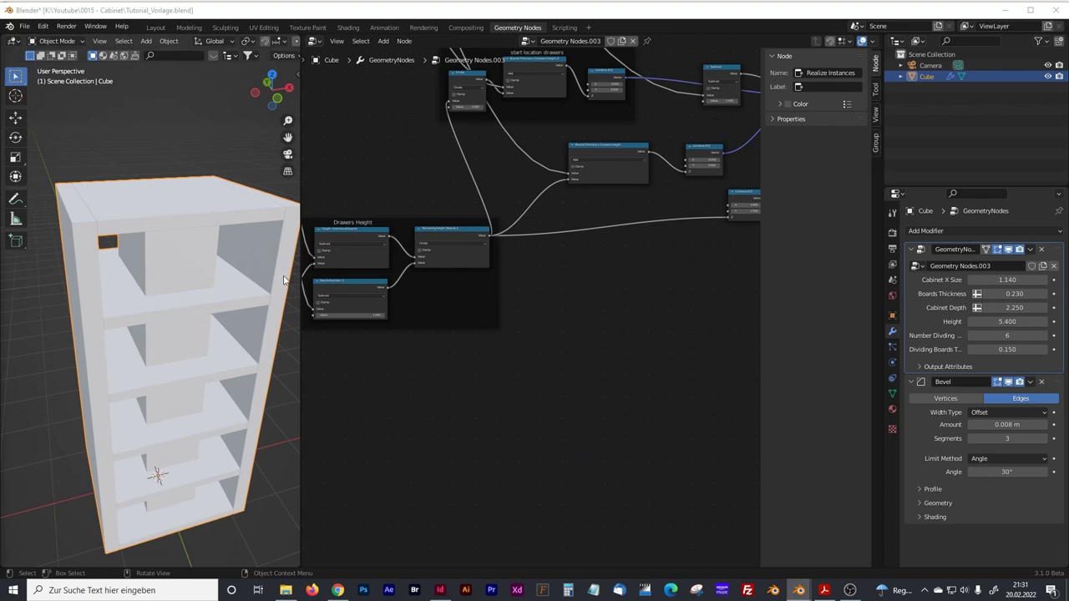
{"action": "mouse_move", "coordinate": [562, 302]}
{"action": "middle_mouse_down"}
{"action": "mouse_move", "coordinate": [496, 332]}
{"action": "mouse_move", "coordinate": [511, 311]}
{"action": "mouse_move", "coordinate": [570, 301]}
{"action": "middle_mouse_up"}
{"action": "left_click_drag", "start_coordinate": [504, 264], "coordinate": [509, 294]}
{"action": "scroll", "coordinate": [452, 296], "scroll_direction": "up", "scroll_amount": 2}
{"action": "middle_click_drag", "start_coordinate": [447, 283], "coordinate": [523, 308]}
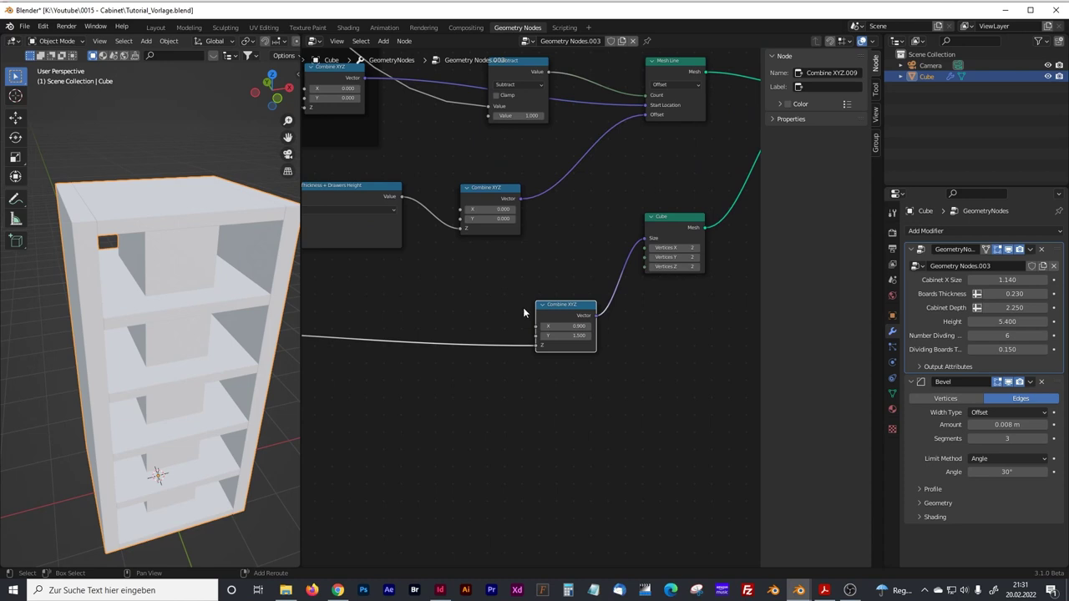
{"action": "left_click_drag", "start_coordinate": [536, 338], "coordinate": [446, 182]}
- Examine up close, in the front view, how the drawers fit between the cabinet's horizontal boards
{"action": "scroll", "coordinate": [198, 289], "scroll_direction": "up", "scroll_amount": 2}
{"action": "mouse_move", "coordinate": [198, 289]}
{"action": "middle_mouse_down"}
{"action": "mouse_move", "coordinate": [179, 268]}
{"action": "mouse_move", "coordinate": [191, 286]}
{"action": "middle_mouse_up"}
{"action": "scroll", "coordinate": [191, 214], "scroll_direction": "up", "scroll_amount": 2}
{"action": "middle_click_drag", "start_coordinate": [179, 194], "coordinate": [173, 248]}
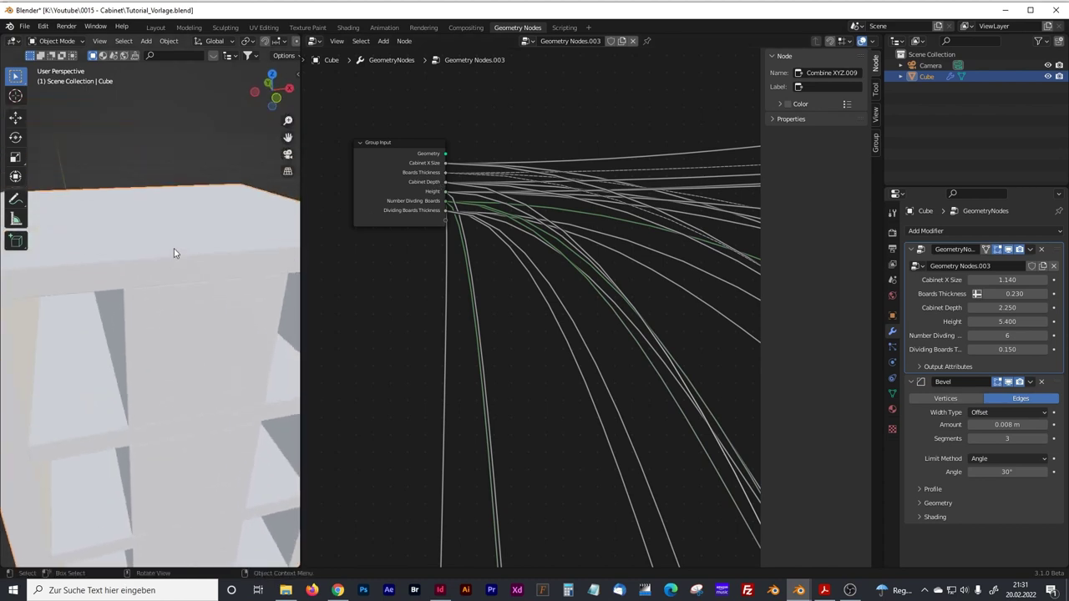
{"action": "key", "text": "KP_1"}
{"action": "scroll", "coordinate": [167, 239], "scroll_direction": "up", "scroll_amount": 5}
{"action": "middle_click_drag", "start_coordinate": [158, 200], "coordinate": [172, 284], "text": "shift"}
{"action": "key", "text": "KP_1"}
{"action": "scroll", "coordinate": [148, 230], "scroll_direction": "up", "scroll_amount": 2}
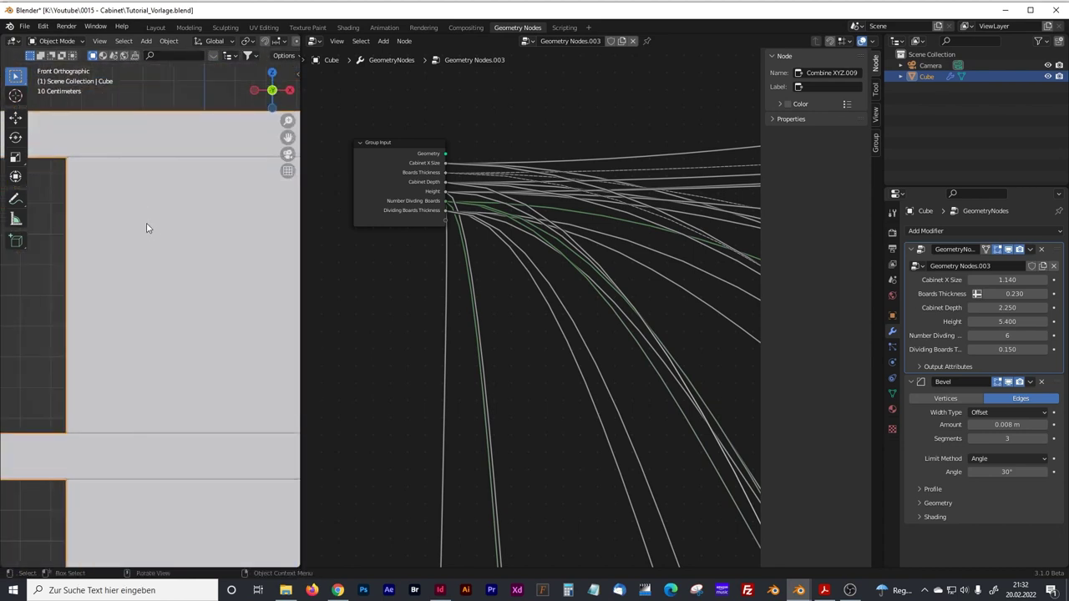
{"action": "scroll", "coordinate": [118, 431], "scroll_direction": "down", "scroll_amount": 6}
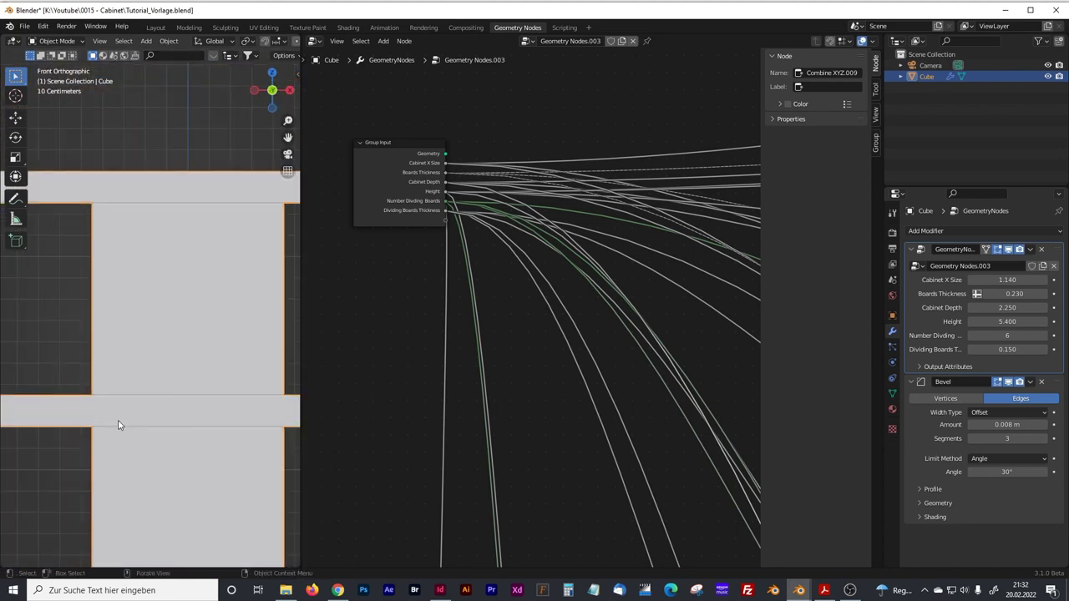
{"action": "middle_click_drag", "start_coordinate": [125, 426], "coordinate": [322, 350]}
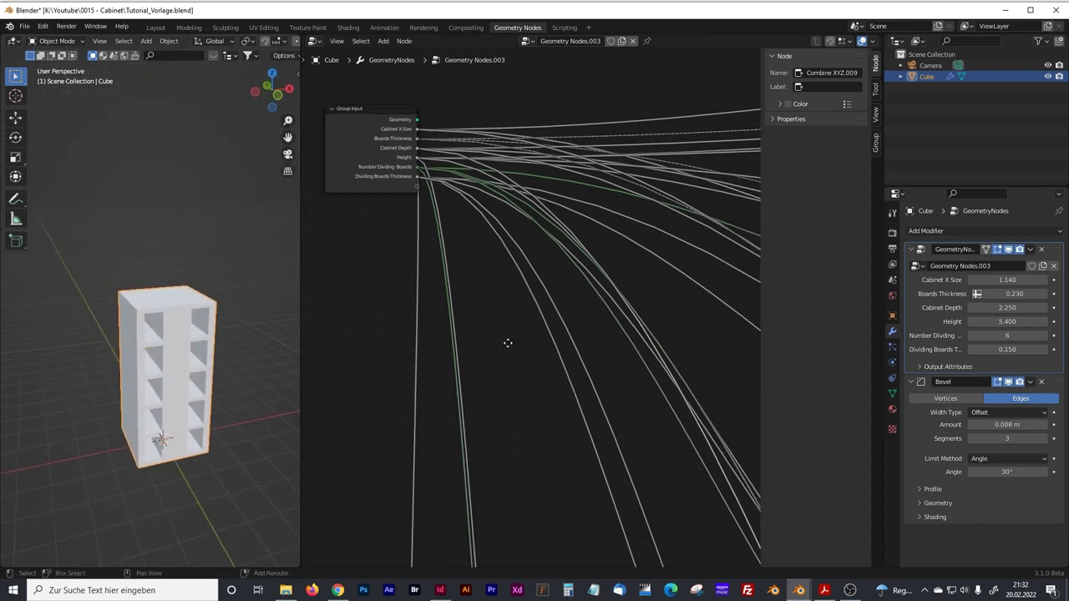
- Return to the drawer cube's size Combine XYZ node and examine the drawers' width within the cabinet from the front
{"action": "mouse_move", "coordinate": [455, 426]}
{"action": "middle_mouse_down"}
{"action": "mouse_move", "coordinate": [425, 287]}
{"action": "mouse_move", "coordinate": [376, 208]}
{"action": "middle_mouse_up"}
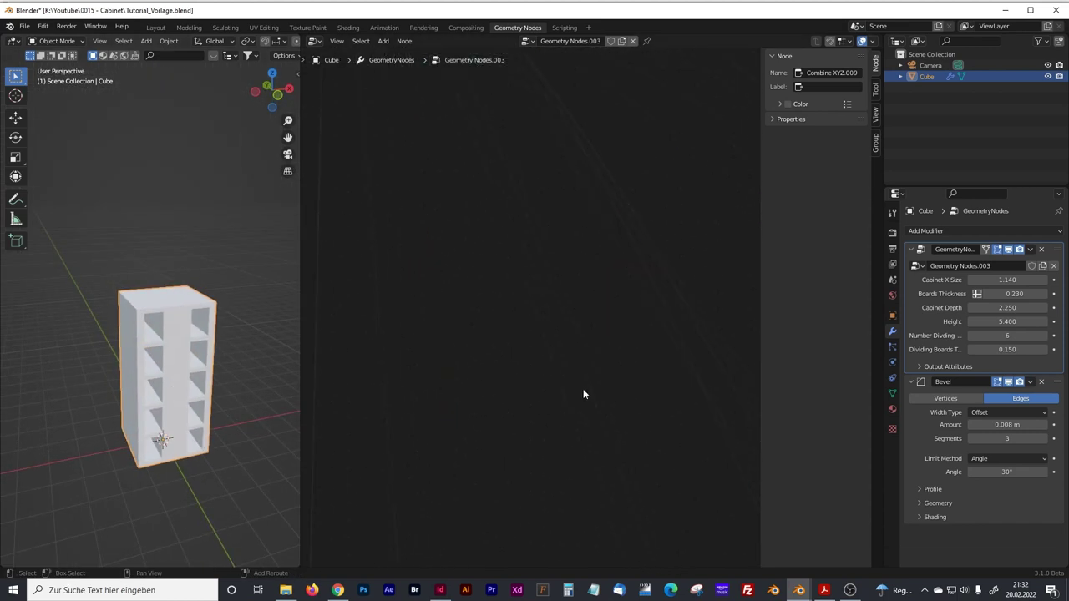
{"action": "middle_click_drag", "start_coordinate": [585, 426], "coordinate": [481, 262]}
{"action": "mouse_move", "coordinate": [619, 499]}
{"action": "middle_mouse_down"}
{"action": "mouse_move", "coordinate": [522, 323]}
{"action": "mouse_move", "coordinate": [440, 220]}
{"action": "mouse_move", "coordinate": [403, 326]}
{"action": "middle_mouse_up"}
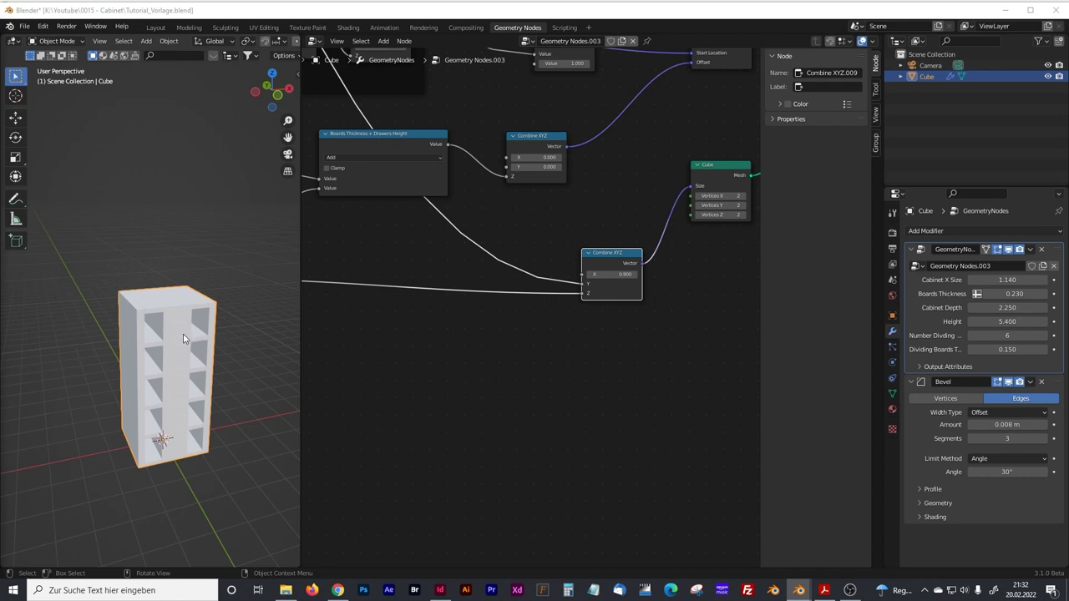
{"action": "key", "text": "KP_1"}
{"action": "scroll", "coordinate": [166, 348], "scroll_direction": "up", "scroll_amount": 3}
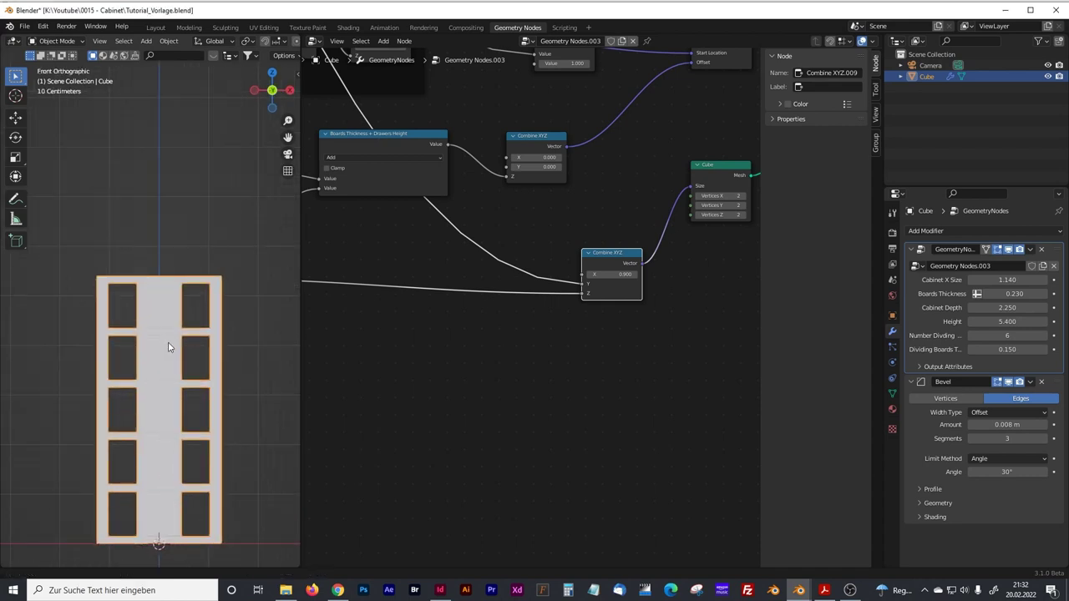
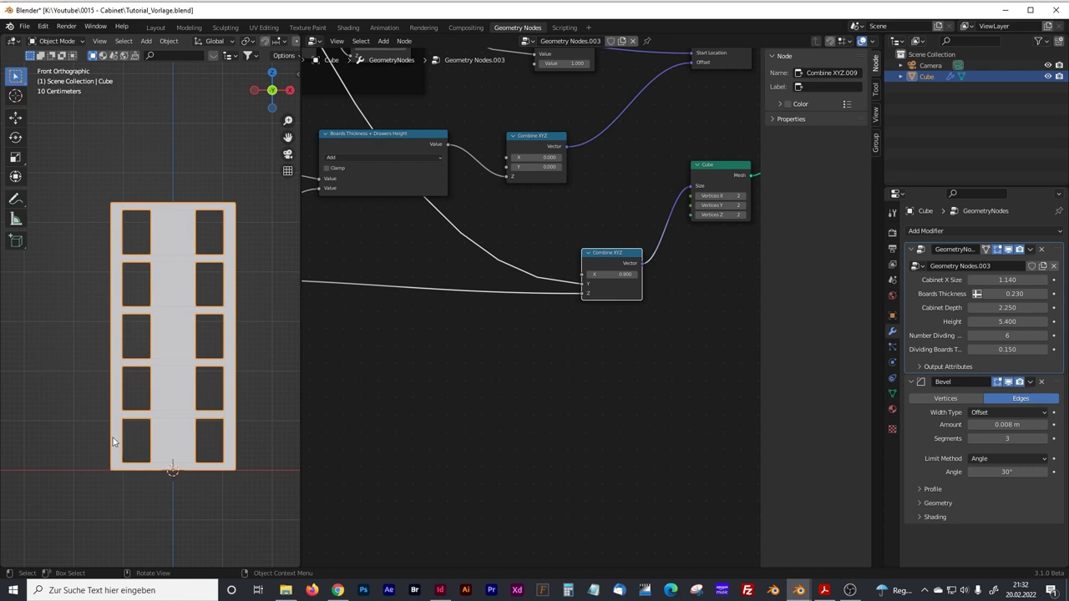
{"action": "middle_click_drag", "start_coordinate": [483, 369], "coordinate": [483, 391]}
{"action": "middle_click_drag", "start_coordinate": [402, 382], "coordinate": [527, 387]}
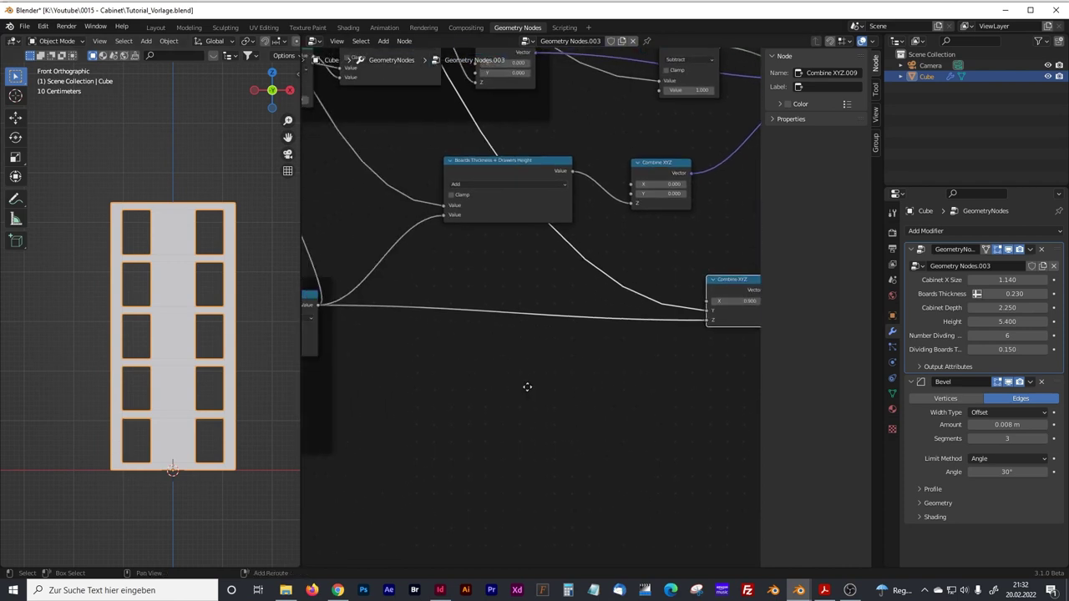
{"action": "key", "text": "shift+a"}
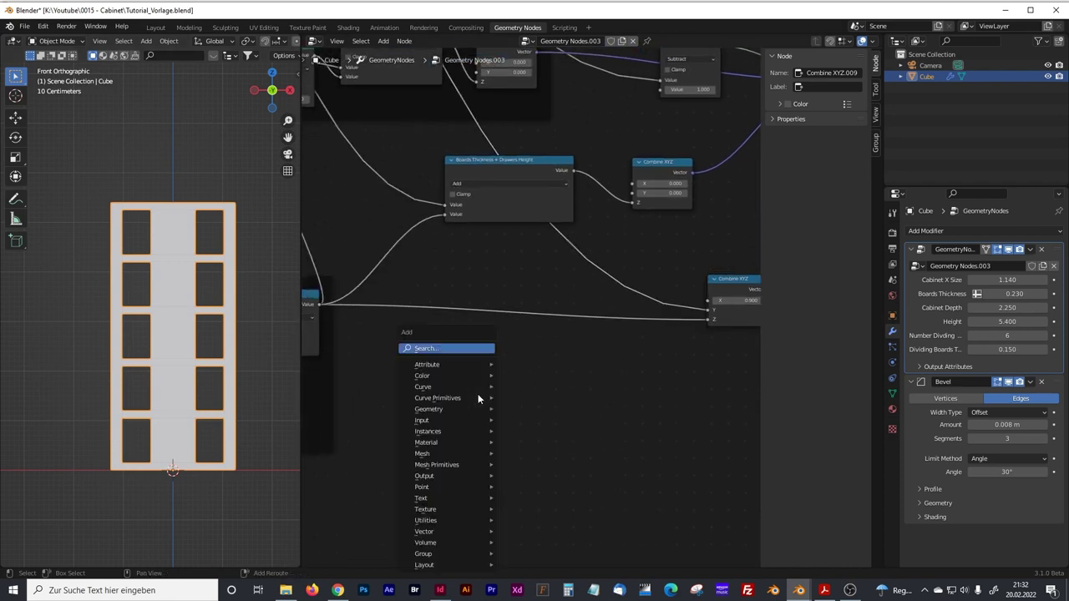
{"action": "left_click", "coordinate": [439, 345]}
{"action": "type", "text": "mu"}
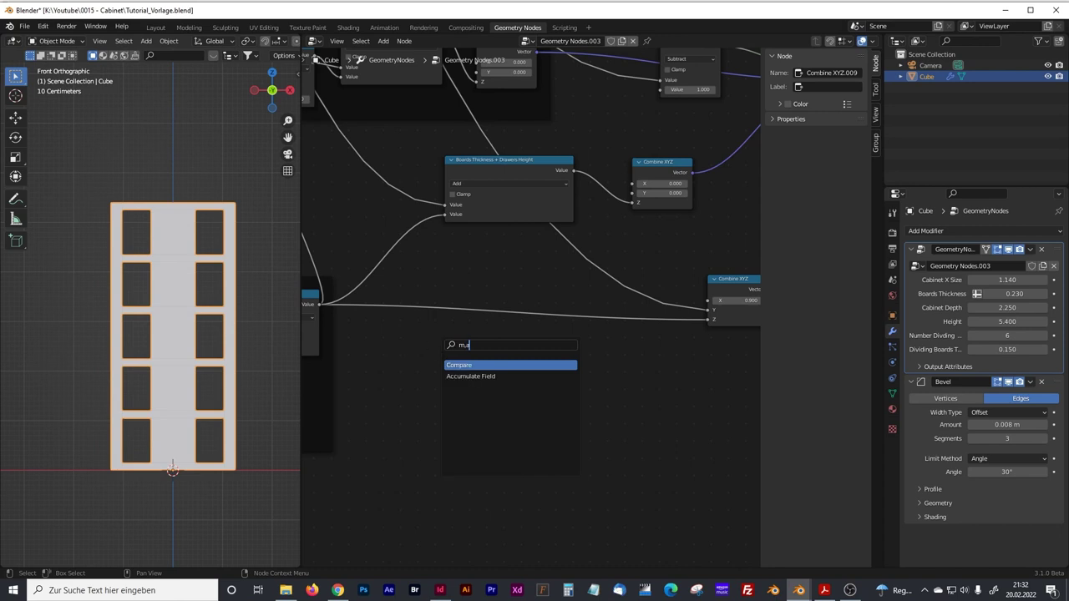
{"action": "key", "text": "Escape"}
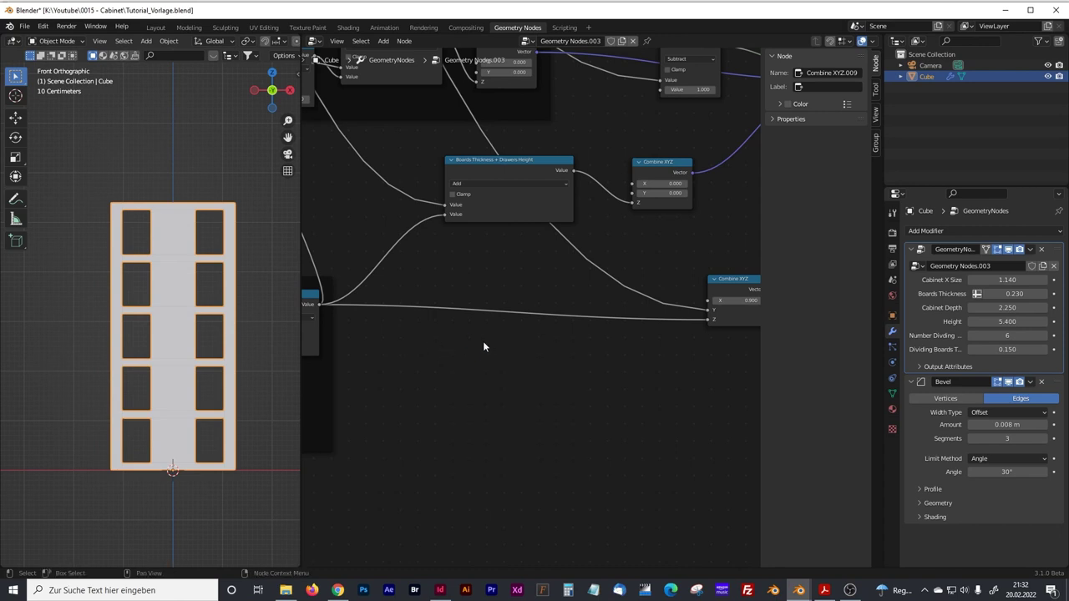
- Add a Math node set to Multiply below the Boards Thickness + Drawers Height node, with its second value at 2
{"action": "key", "text": "shift+a"}
{"action": "left_click", "coordinate": [478, 347]}
{"action": "type", "text": "math"}
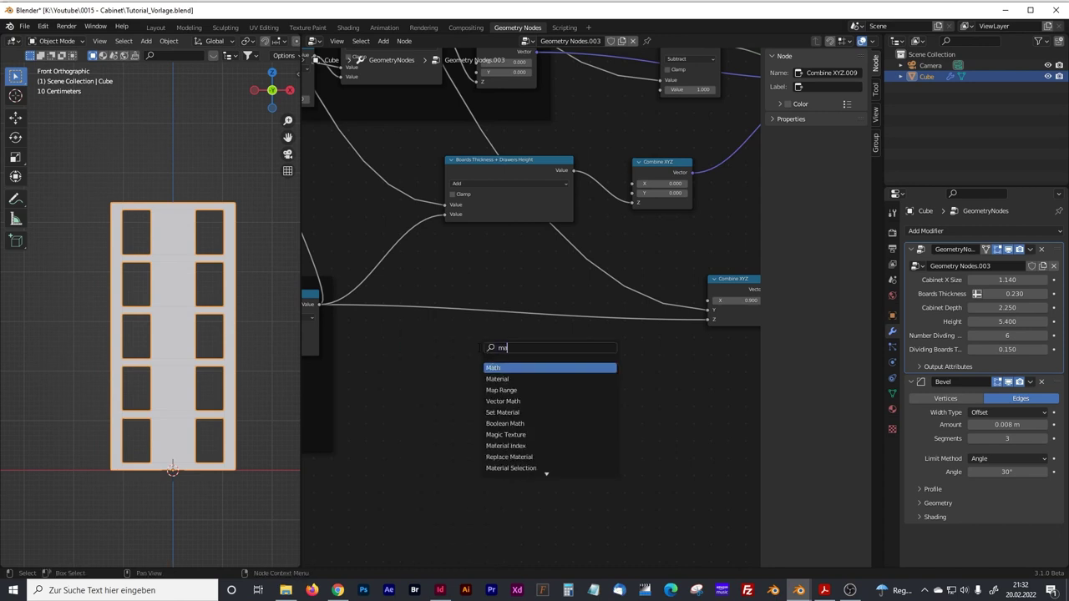
{"action": "left_click", "coordinate": [500, 367]}
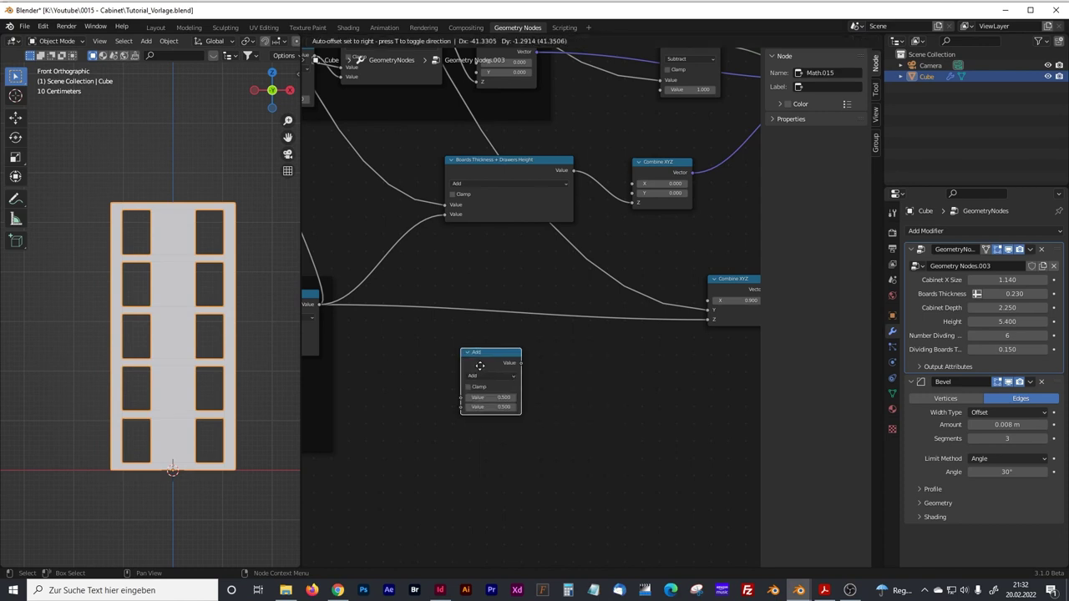
{"action": "left_click", "coordinate": [469, 381]}
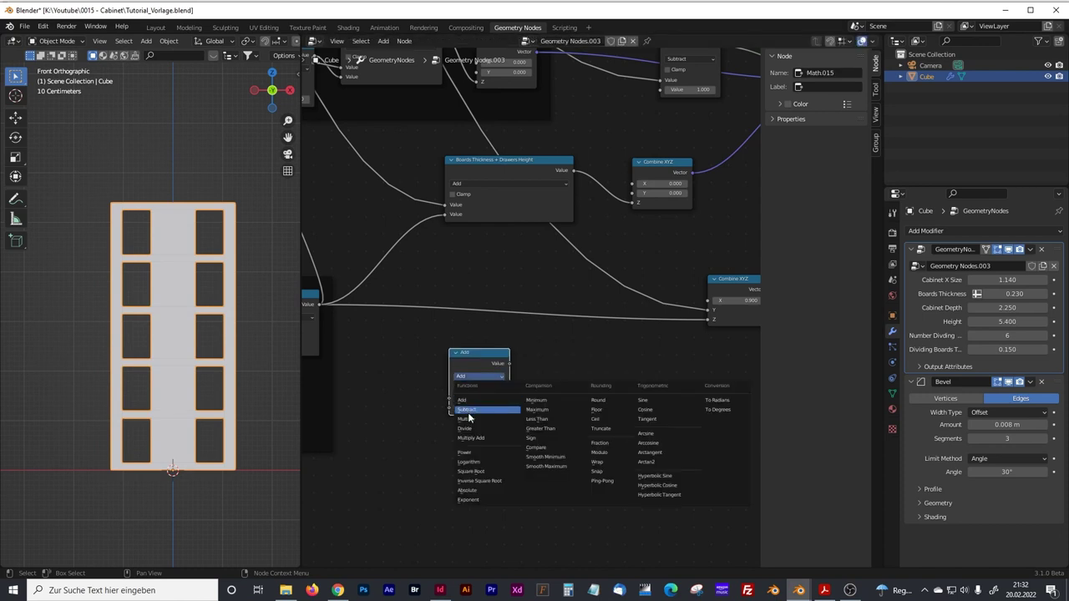
{"action": "left_click", "coordinate": [465, 408]}
{"action": "left_click", "coordinate": [465, 407]}
{"action": "type", "text": "2"}
{"action": "key", "text": "Return"}
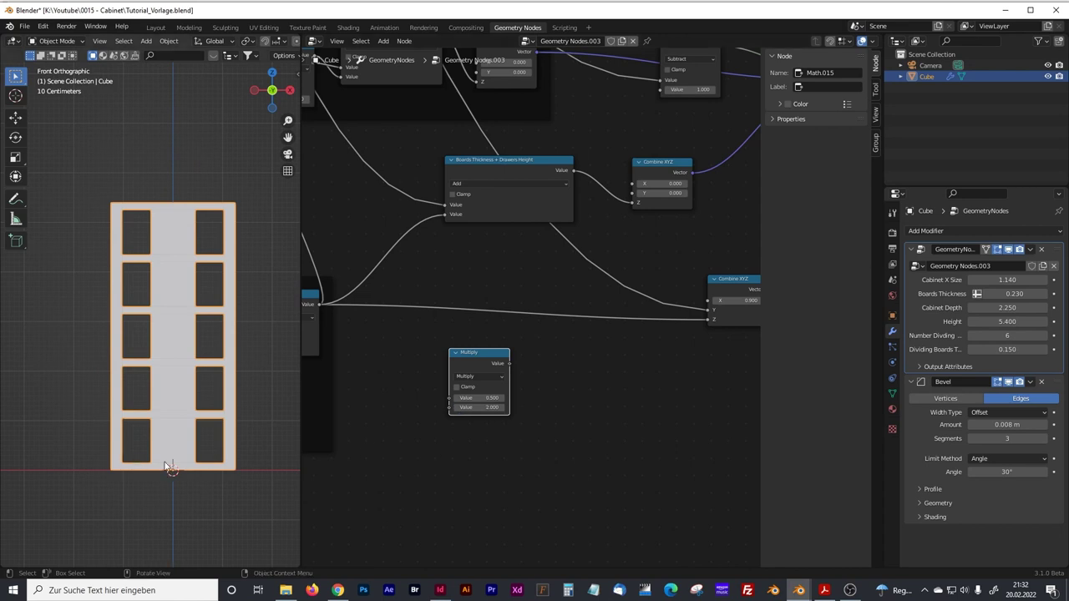
- Connect the Group Input's Cabinet X Size to the first value of the new Multiply node
{"action": "left_click_drag", "start_coordinate": [448, 397], "coordinate": [484, 171]}
{"action": "scroll", "coordinate": [534, 308], "scroll_direction": "down", "scroll_amount": 4}
{"action": "middle_click_drag", "start_coordinate": [610, 451], "coordinate": [498, 266]}
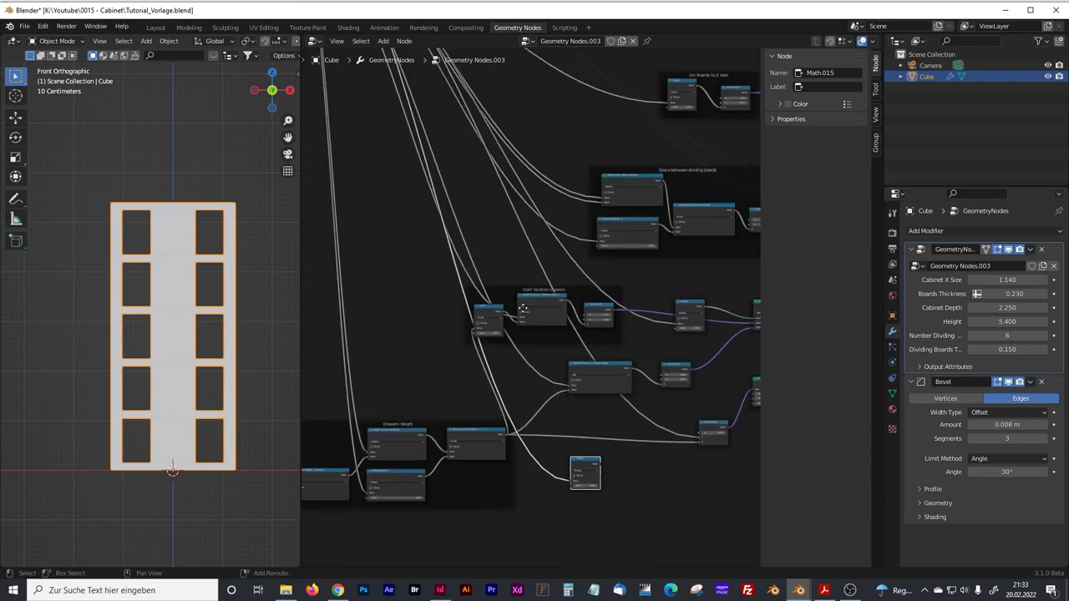
{"action": "middle_click_drag", "start_coordinate": [639, 524], "coordinate": [575, 360]}
{"action": "scroll", "coordinate": [570, 350], "scroll_direction": "up", "scroll_amount": 8}
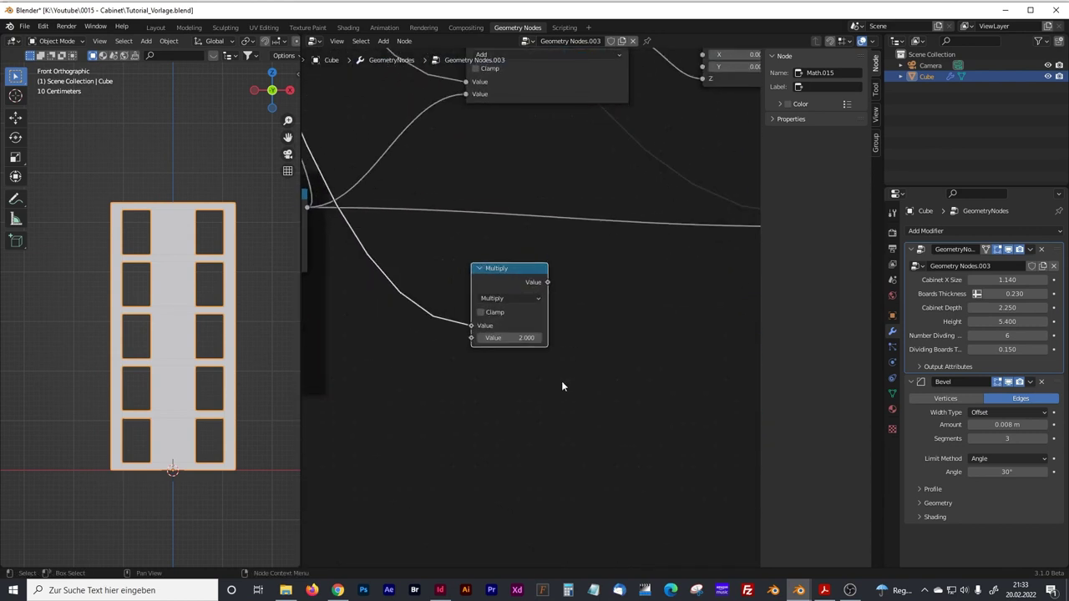
- Duplicate the Multiply node, set the copy to Subtract and feed the Multiply result into its first value
{"action": "middle_click_drag", "start_coordinate": [606, 325], "coordinate": [556, 359]}
{"action": "left_click", "coordinate": [555, 359]}
{"action": "left_click", "coordinate": [460, 302]}
{"action": "key", "text": "shift+d"}
{"action": "left_click", "coordinate": [591, 304]}
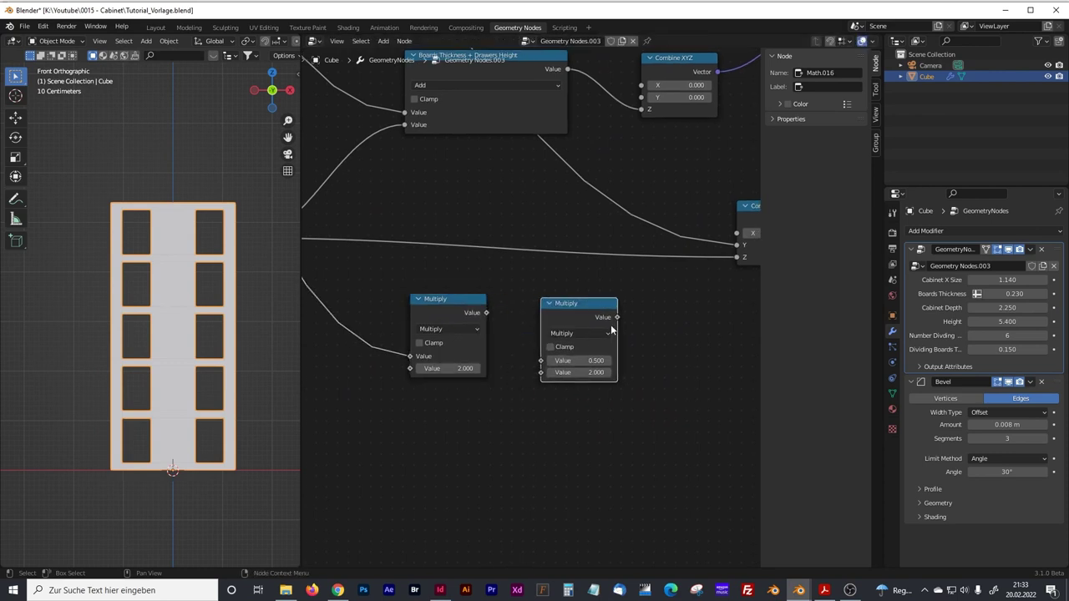
{"action": "left_click", "coordinate": [562, 334]}
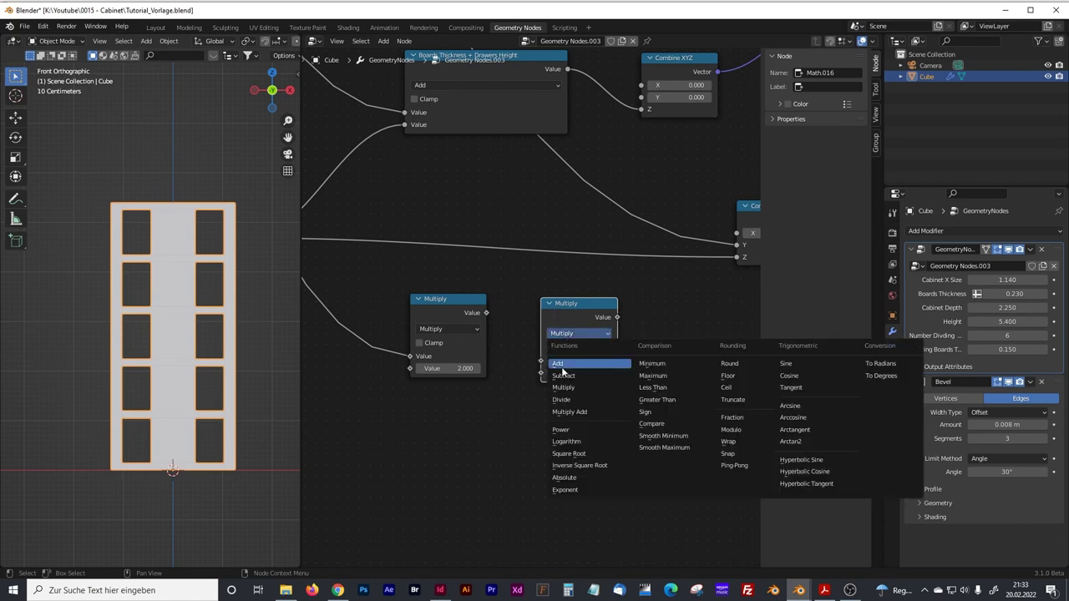
{"action": "left_click", "coordinate": [557, 376]}
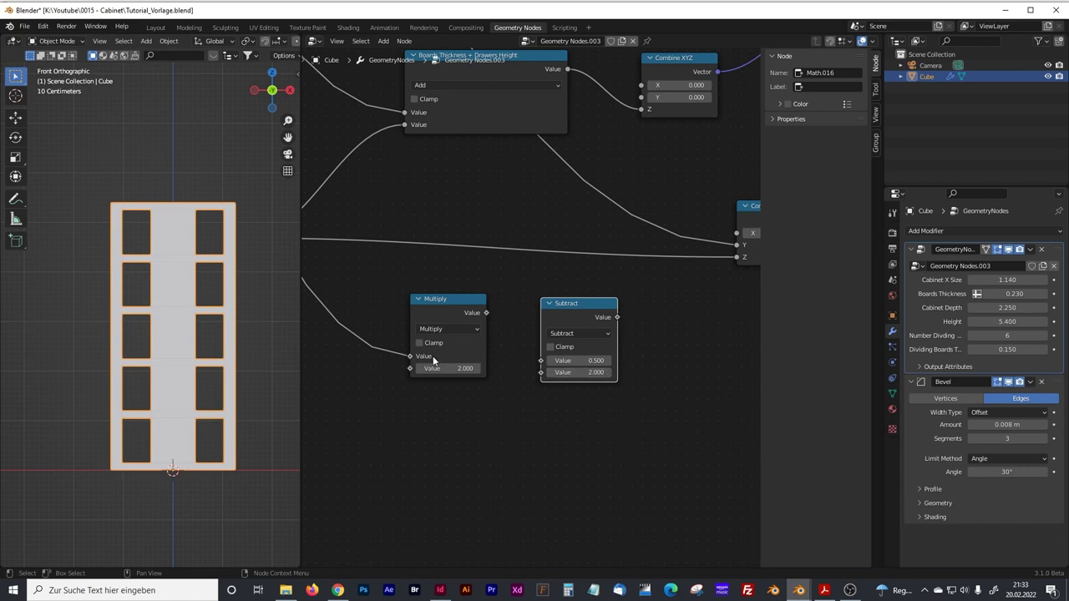
{"action": "left_click_drag", "start_coordinate": [486, 312], "coordinate": [540, 360]}
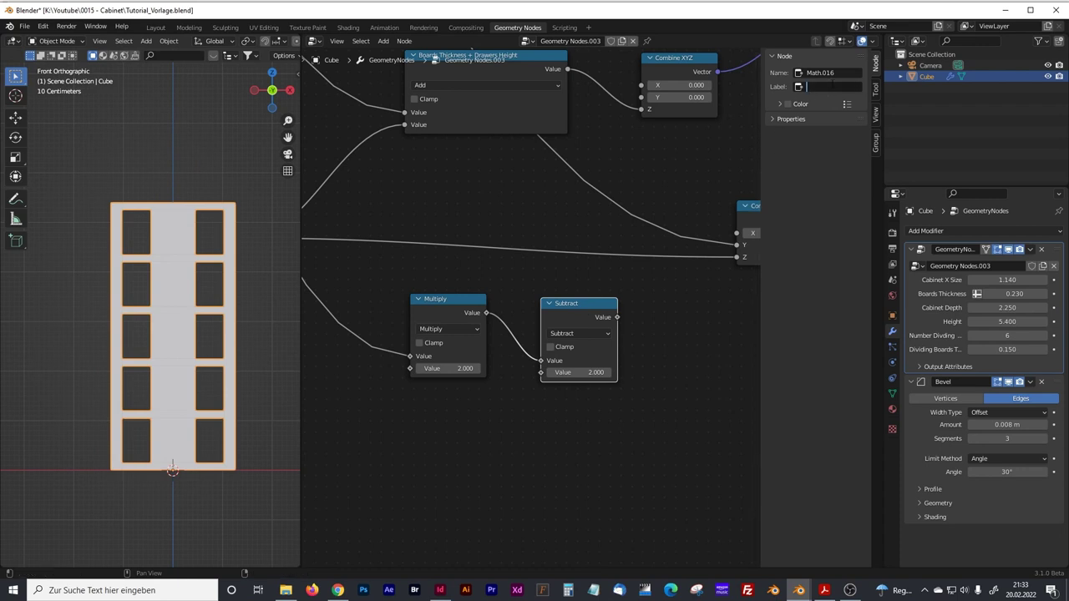
- Label the Subtract node "X Size - Board Thickness"
{"action": "type", "text": "X S"}
{"action": "type", "text": "ize - B"}
{"action": "type", "text": "oard Thickne"}
{"action": "type", "text": "ss"}
{"action": "key", "text": "Return"}
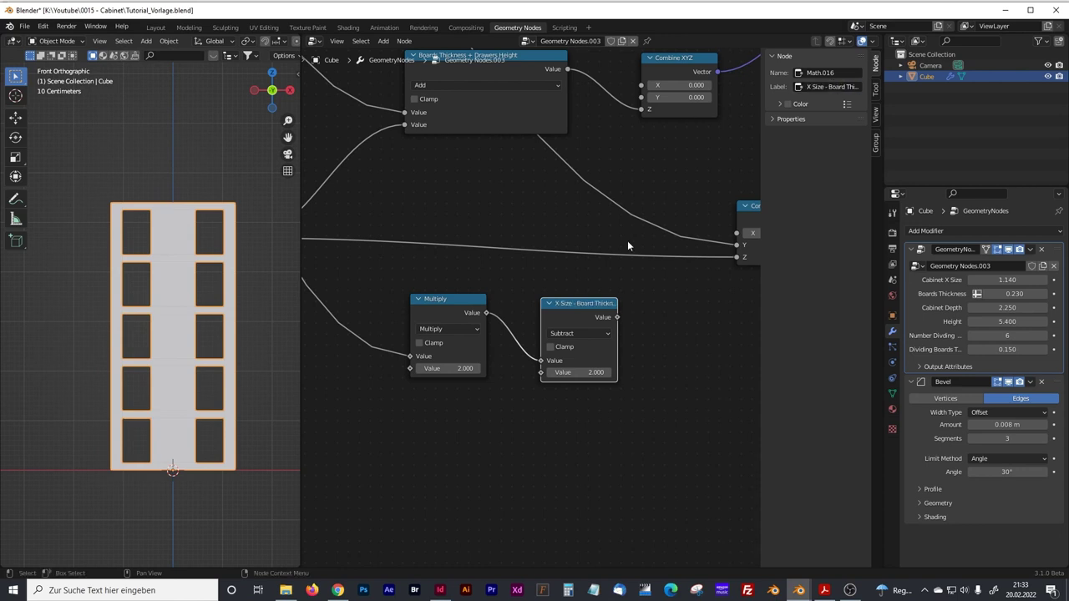
- Connect the Group Input's Boards Thickness to the Subtract node's second value, and its result to X of the drawer cube's size Combine XYZ
{"action": "left_click_drag", "start_coordinate": [541, 372], "coordinate": [567, 181]}
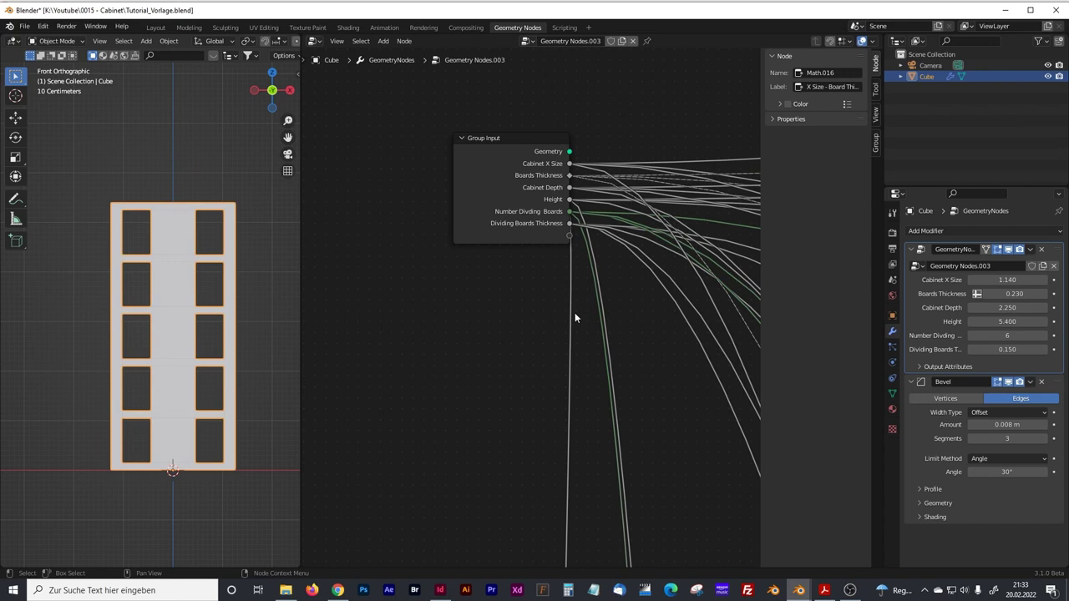
{"action": "scroll", "coordinate": [575, 312], "scroll_direction": "down", "scroll_amount": 14}
{"action": "middle_click_drag", "start_coordinate": [673, 543], "coordinate": [459, 159], "text": "shift"}
{"action": "middle_click_drag", "start_coordinate": [752, 559], "coordinate": [603, 402], "text": "shift"}
{"action": "middle_click_drag", "start_coordinate": [711, 555], "coordinate": [527, 425], "text": "shift"}
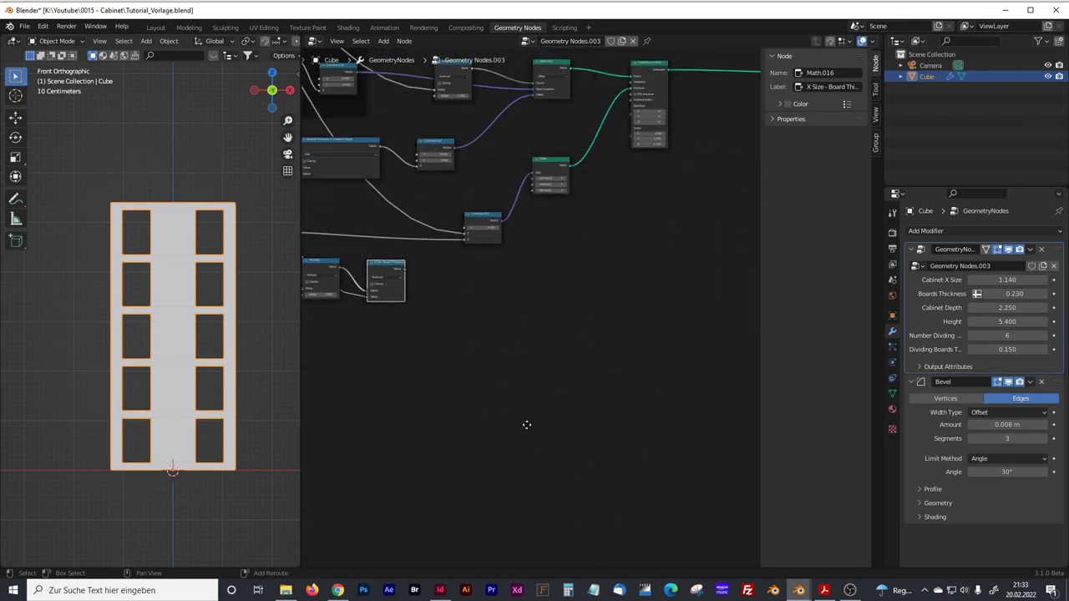
{"action": "scroll", "coordinate": [640, 440], "scroll_direction": "up", "scroll_amount": 3}
{"action": "scroll", "coordinate": [514, 356], "scroll_direction": "up", "scroll_amount": 5}
{"action": "middle_click_drag", "start_coordinate": [491, 387], "coordinate": [572, 354]}
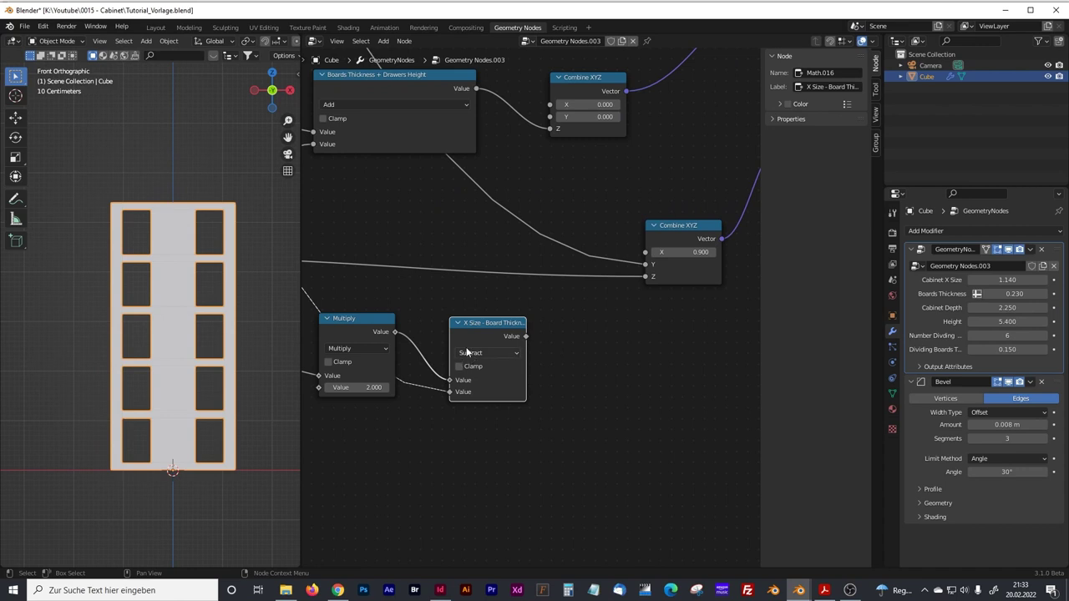
{"action": "left_click_drag", "start_coordinate": [525, 336], "coordinate": [645, 252]}
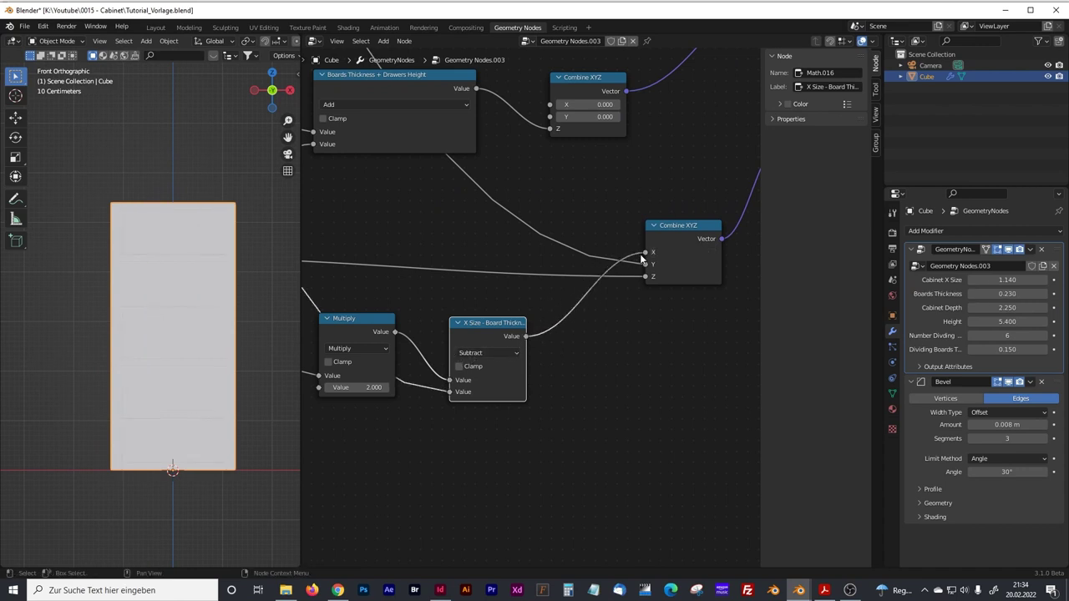
- Switch the enlarged 3D viewport to solid shading and examine from several angles how the drawers fill the cabinet
{"action": "middle_click_drag", "start_coordinate": [169, 228], "coordinate": [276, 234]}
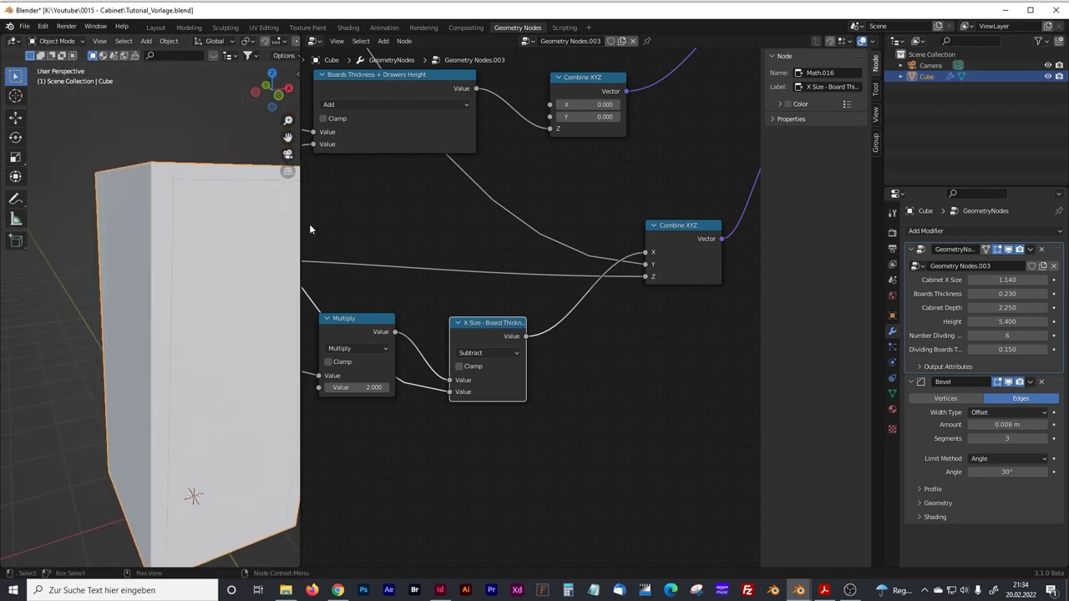
{"action": "left_click_drag", "start_coordinate": [299, 223], "coordinate": [544, 225]}
{"action": "scroll", "coordinate": [380, 246], "scroll_direction": "up", "scroll_amount": 2}
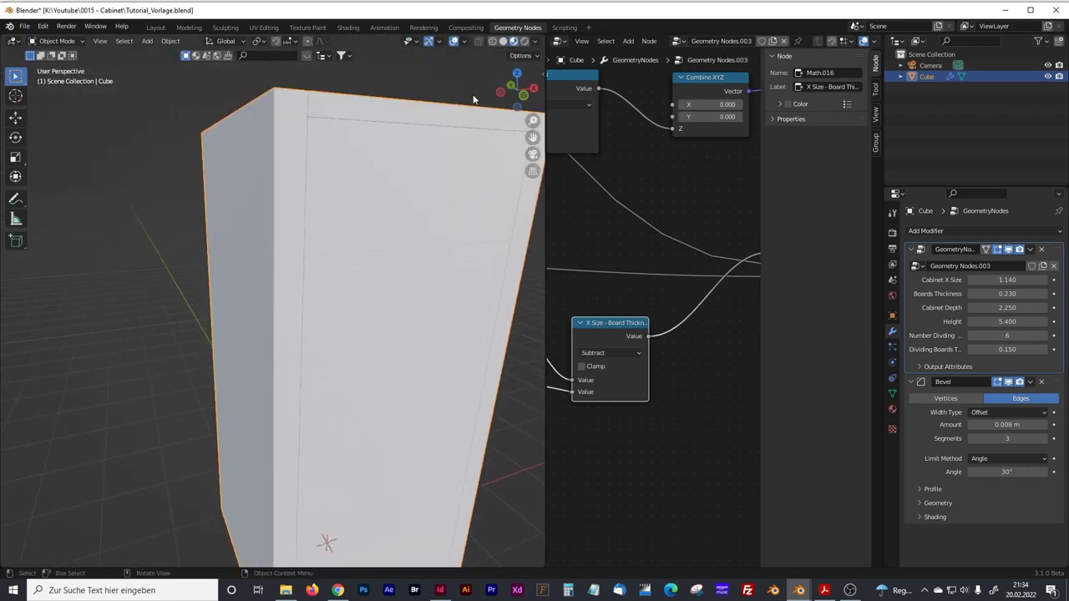
{"action": "left_click", "coordinate": [502, 43]}
{"action": "scroll", "coordinate": [376, 274], "scroll_direction": "down", "scroll_amount": 3}
{"action": "middle_click_drag", "start_coordinate": [376, 273], "coordinate": [365, 250]}
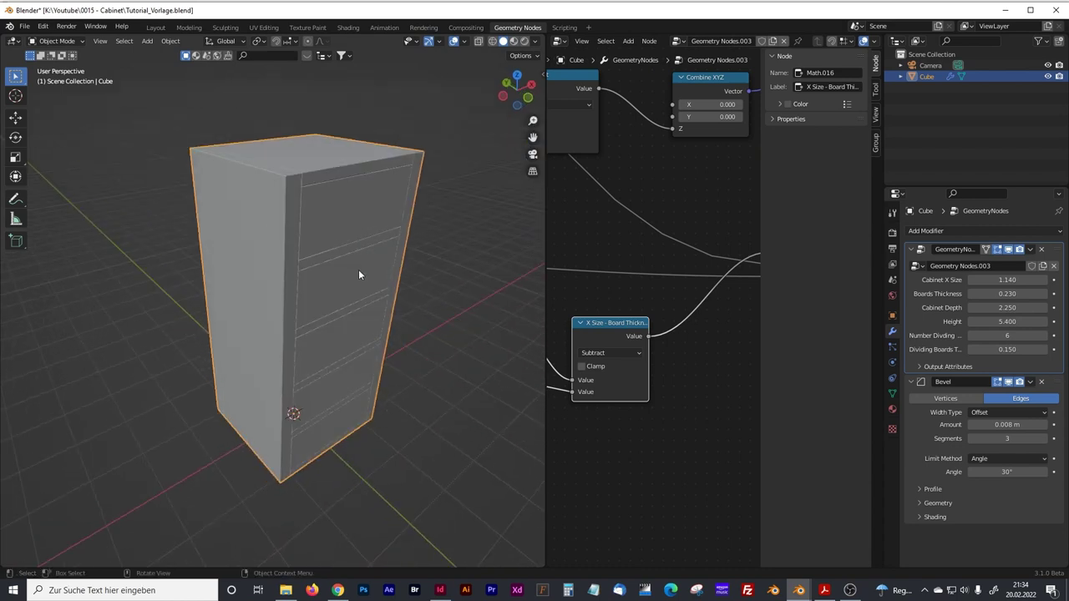
{"action": "middle_click_drag", "start_coordinate": [323, 198], "coordinate": [299, 199]}
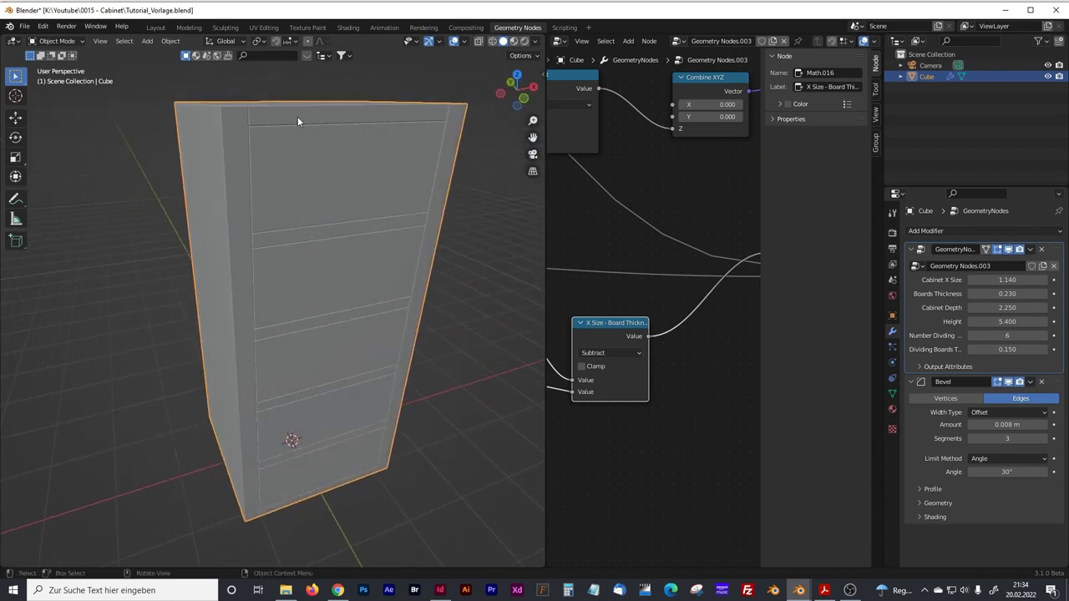
- Test the cabinet with X Size 1.300, Boards Thickness 0.210, Cabinet Depth 3.370, Height 4.690 and 9 dividing boards
{"action": "left_click_drag", "start_coordinate": [1009, 280], "coordinate": [1005, 350]}
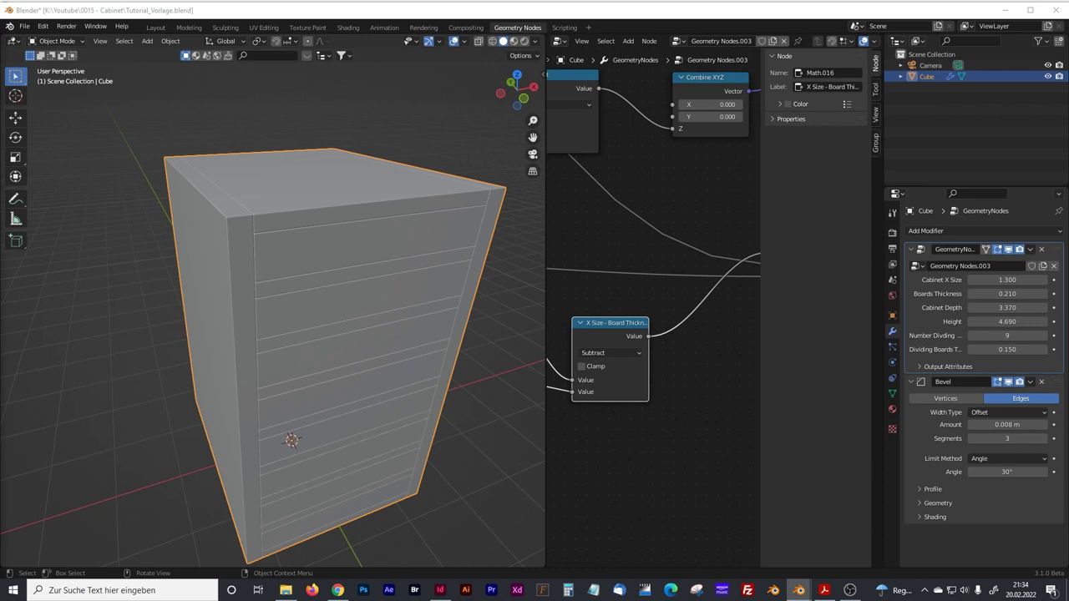
- Enlarge the node editor and add a new Cube mesh node in the free space below the drawer width nodes
{"action": "left_click_drag", "start_coordinate": [547, 240], "coordinate": [250, 238]}
{"action": "scroll", "coordinate": [422, 275], "scroll_direction": "down", "scroll_amount": 2}
{"action": "middle_click_drag", "start_coordinate": [422, 276], "coordinate": [546, 260]}
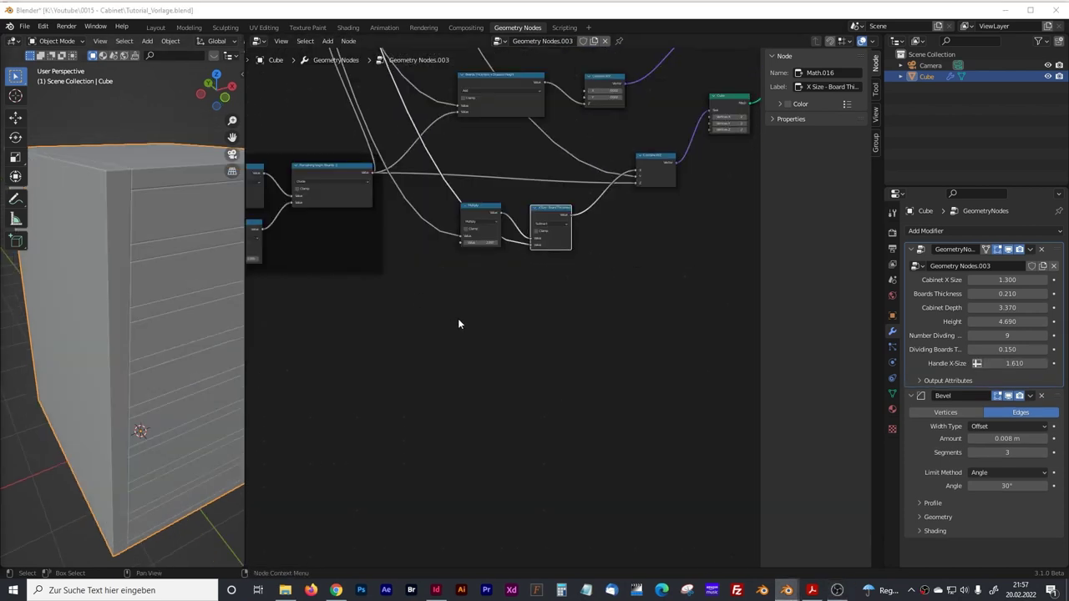
{"action": "middle_click_drag", "start_coordinate": [426, 326], "coordinate": [487, 315]}
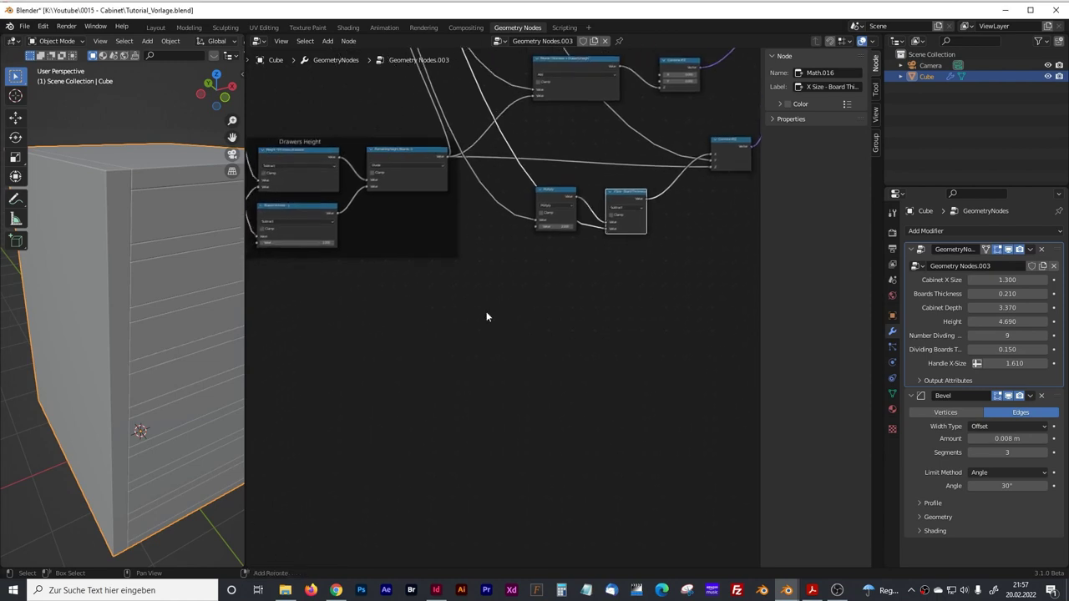
{"action": "scroll", "coordinate": [517, 336], "scroll_direction": "up", "scroll_amount": 2}
{"action": "key", "text": "shift+a"}
{"action": "left_click", "coordinate": [449, 348]}
{"action": "type", "text": "cube"}
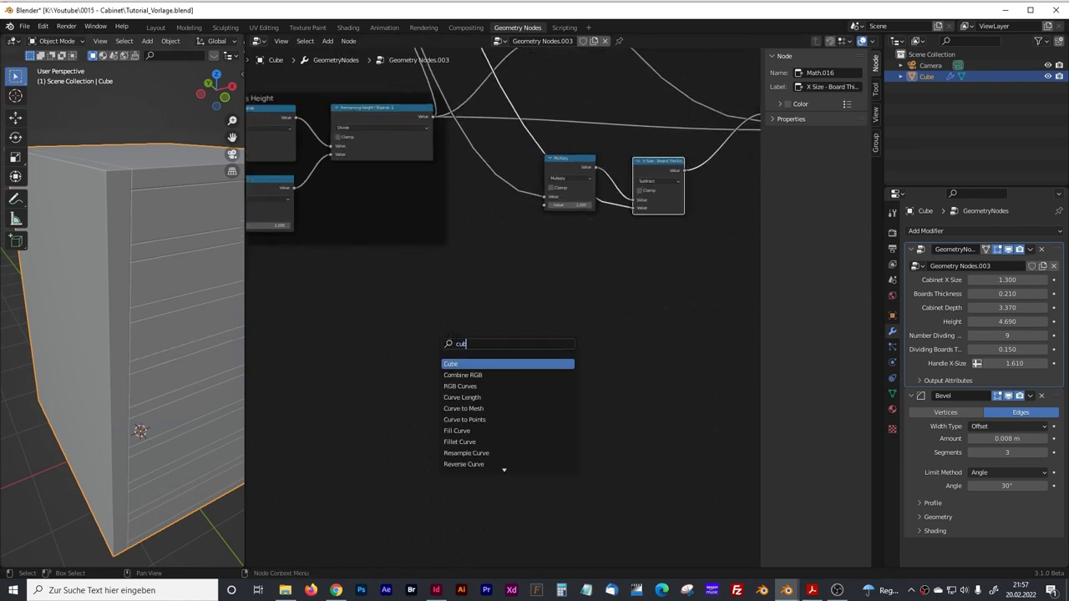
{"action": "left_click", "coordinate": [459, 365]}
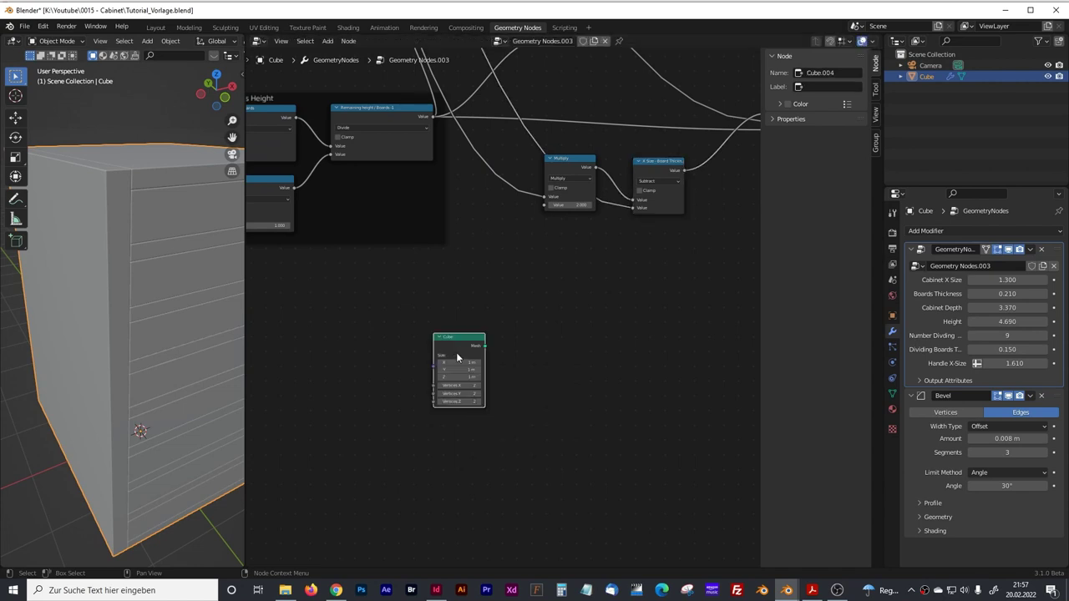
- Add a Transform node beside the new Cube node and connect the cube's mesh to its geometry input
{"action": "scroll", "coordinate": [496, 343], "scroll_direction": "up", "scroll_amount": 2}
{"action": "key", "text": "shift+a"}
{"action": "left_click", "coordinate": [506, 342]}
{"action": "type", "text": "t"}
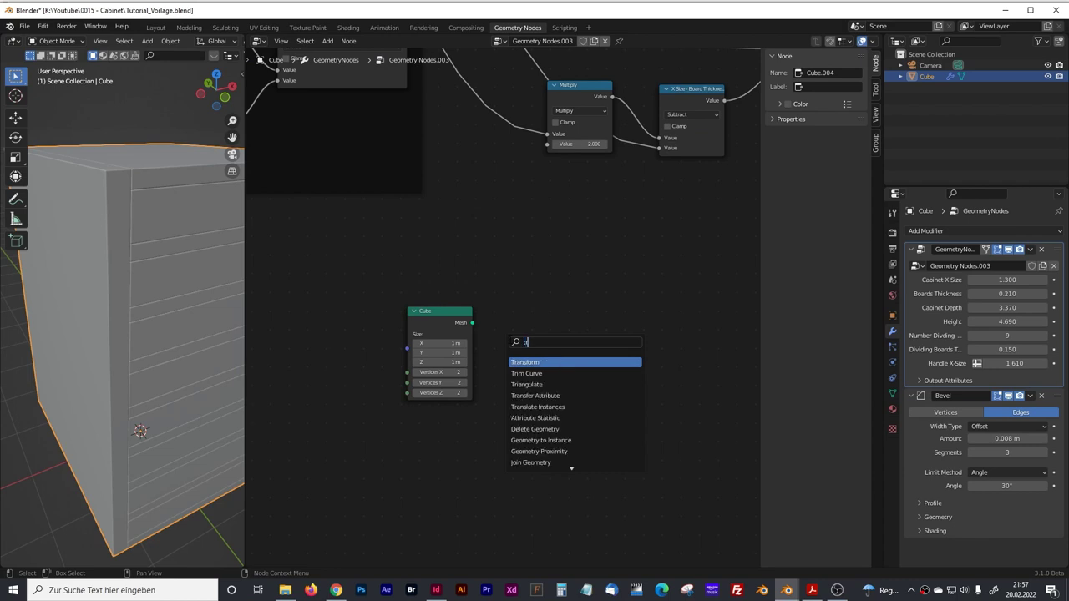
{"action": "type", "text": "rans"}
{"action": "key", "text": "Return"}
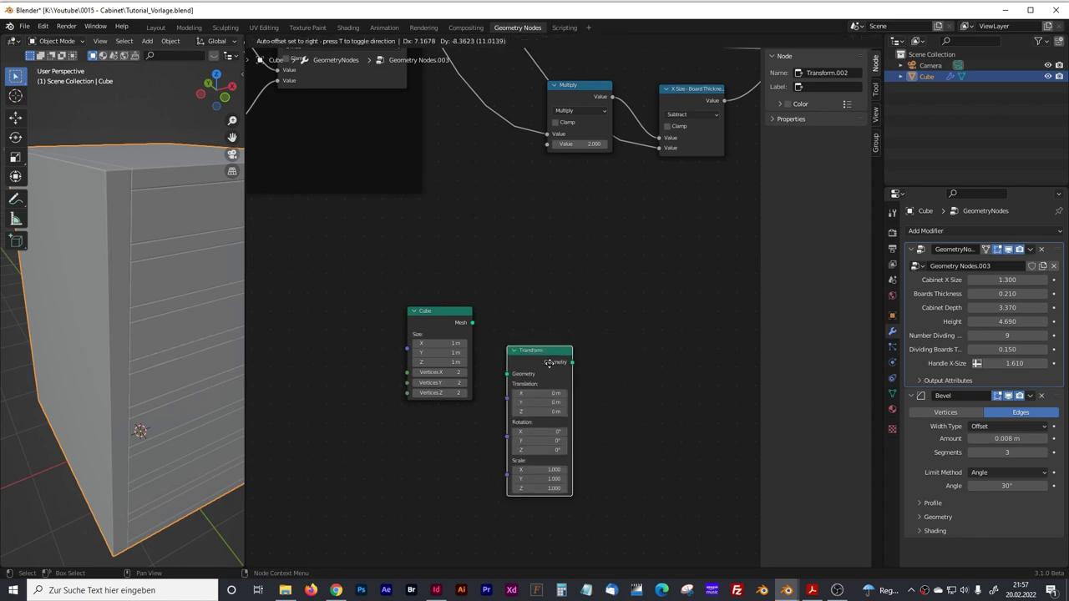
{"action": "left_click", "coordinate": [507, 314]}
{"action": "left_click_drag", "start_coordinate": [472, 322], "coordinate": [536, 342]}
- Move the drawers' Cube node lower in the node tree to make room before the Instance on Points node
{"action": "middle_click_drag", "start_coordinate": [364, 309], "coordinate": [490, 302]}
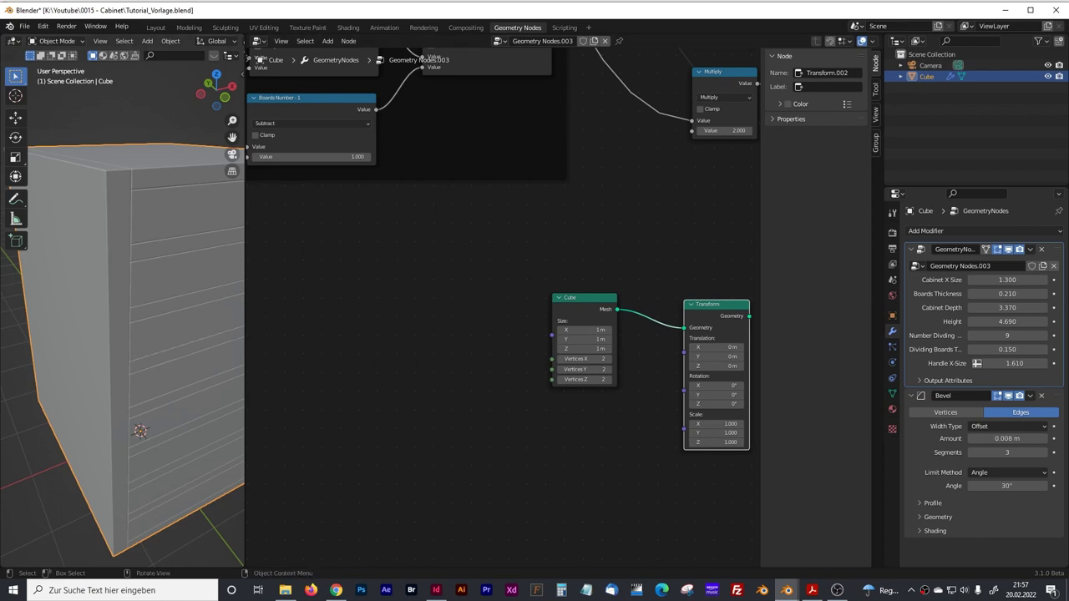
{"action": "middle_click_drag", "start_coordinate": [517, 279], "coordinate": [355, 325]}
{"action": "middle_click_drag", "start_coordinate": [637, 283], "coordinate": [544, 294]}
{"action": "scroll", "coordinate": [572, 282], "scroll_direction": "down", "scroll_amount": 2}
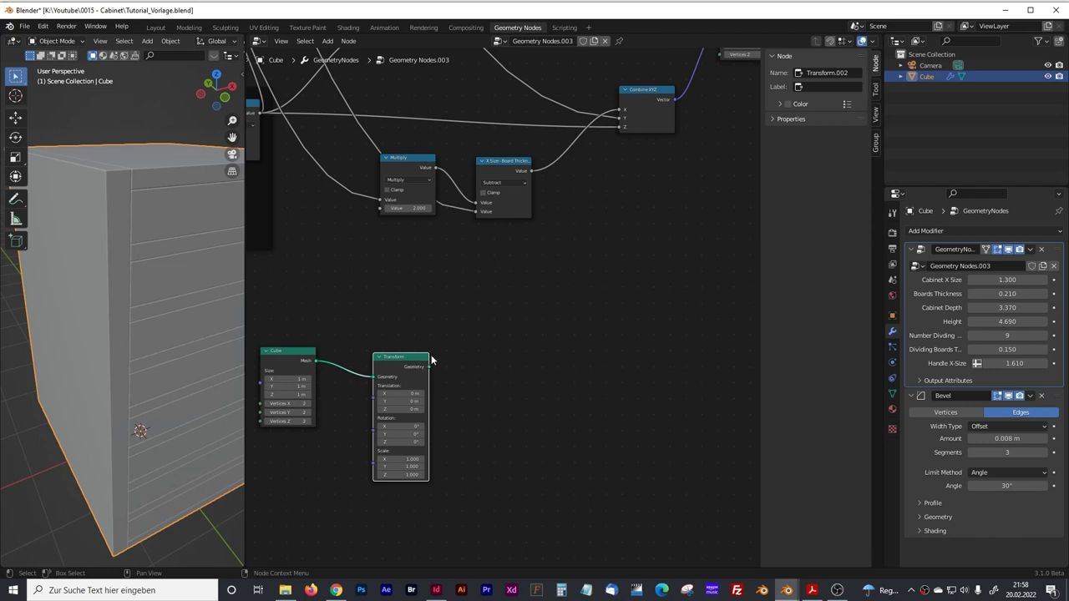
{"action": "middle_click_drag", "start_coordinate": [647, 203], "coordinate": [444, 486]}
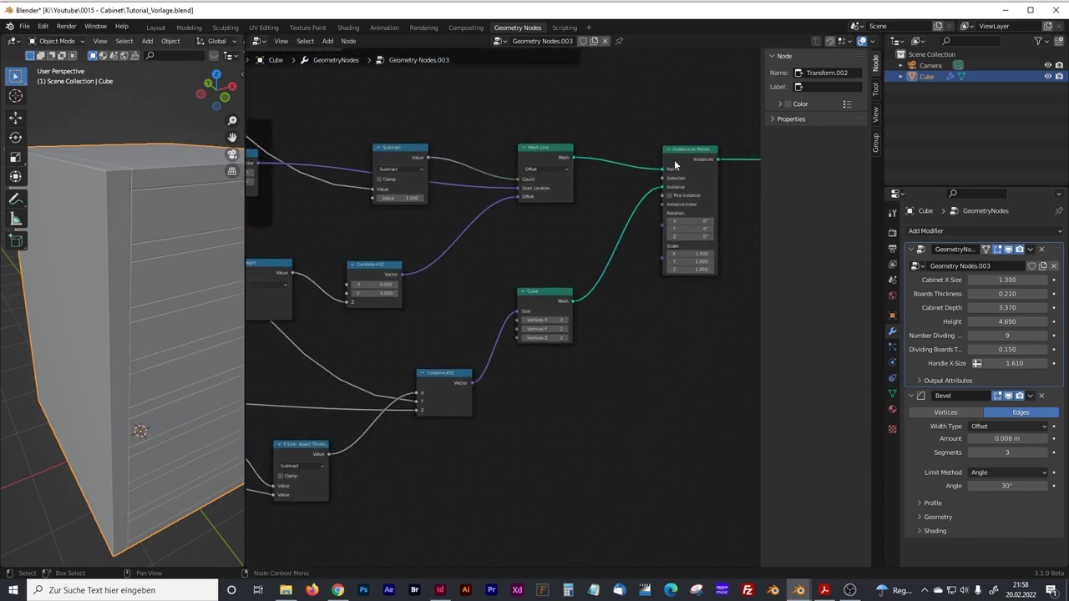
{"action": "scroll", "coordinate": [643, 158], "scroll_direction": "up", "scroll_amount": 2}
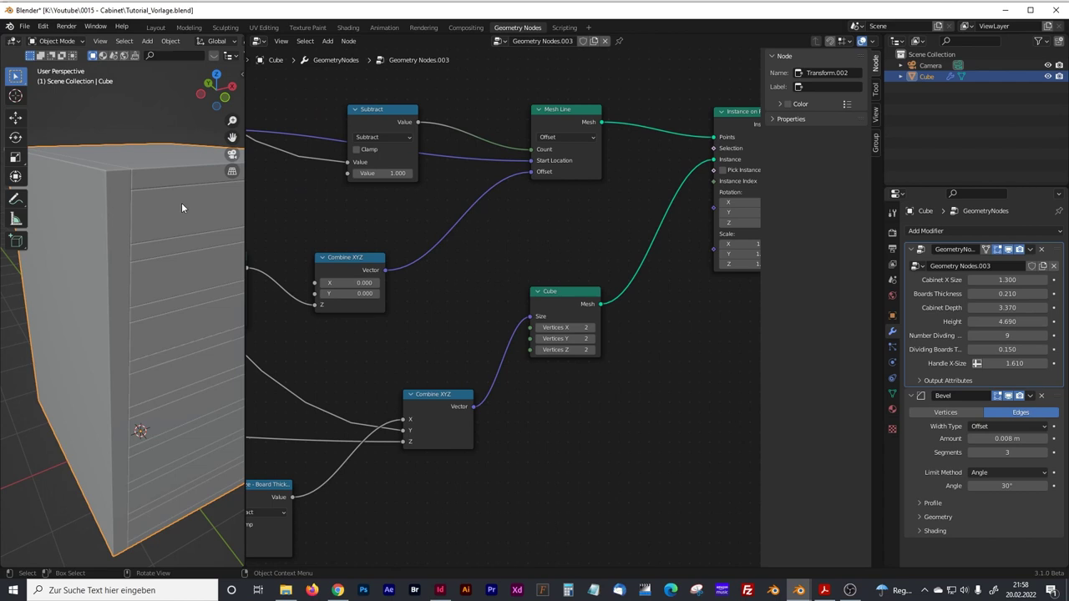
{"action": "middle_click_drag", "start_coordinate": [595, 431], "coordinate": [553, 418]}
{"action": "left_click_drag", "start_coordinate": [540, 289], "coordinate": [537, 341]}
{"action": "left_click", "coordinate": [586, 376]}
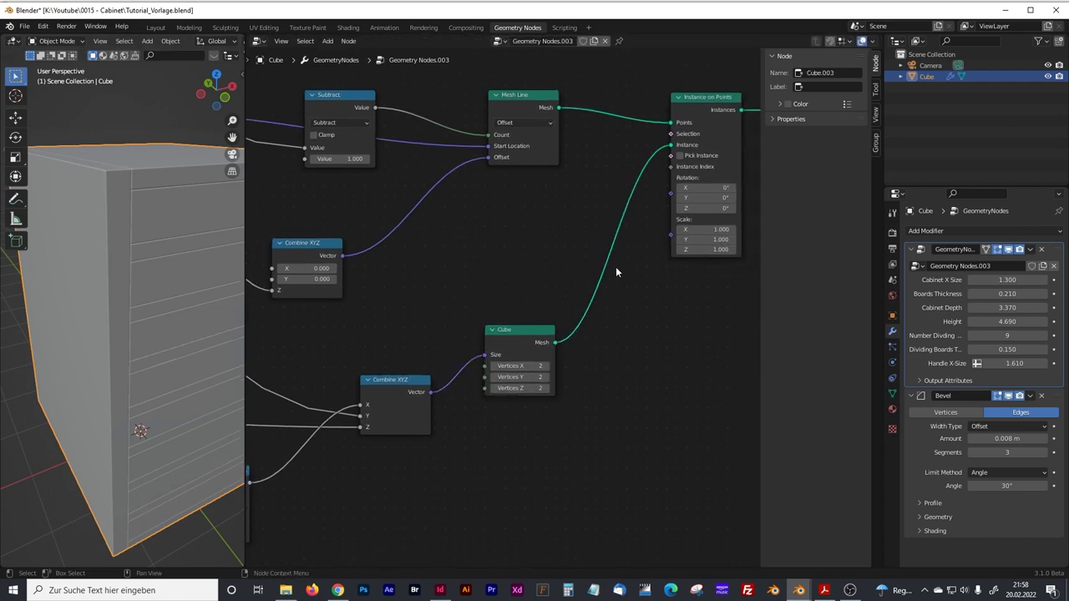
- Insert a Join Geometry node on the link between the drawers' Cube node and Instance on Points
{"action": "scroll", "coordinate": [509, 288], "scroll_direction": "down", "scroll_amount": 4}
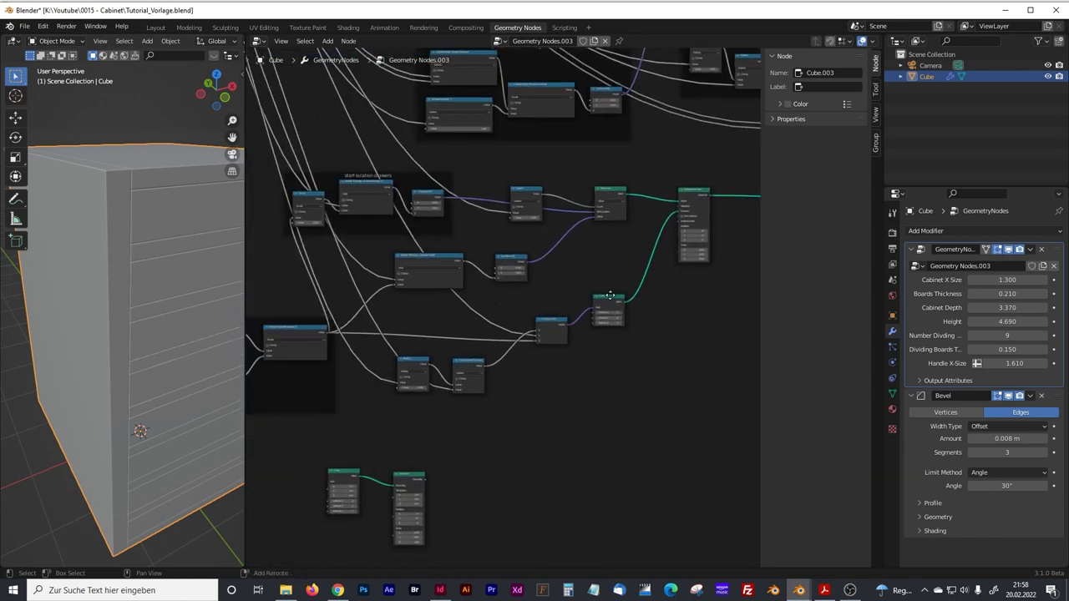
{"action": "scroll", "coordinate": [527, 314], "scroll_direction": "up", "scroll_amount": 3}
{"action": "key", "text": "shift+a"}
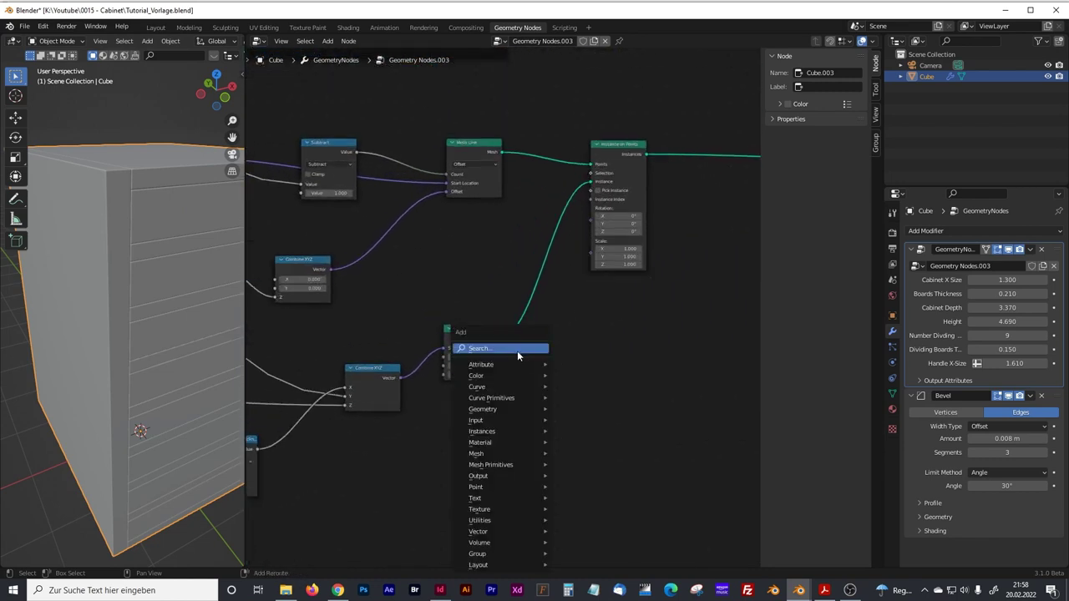
{"action": "left_click", "coordinate": [517, 350]}
{"action": "type", "text": "join"}
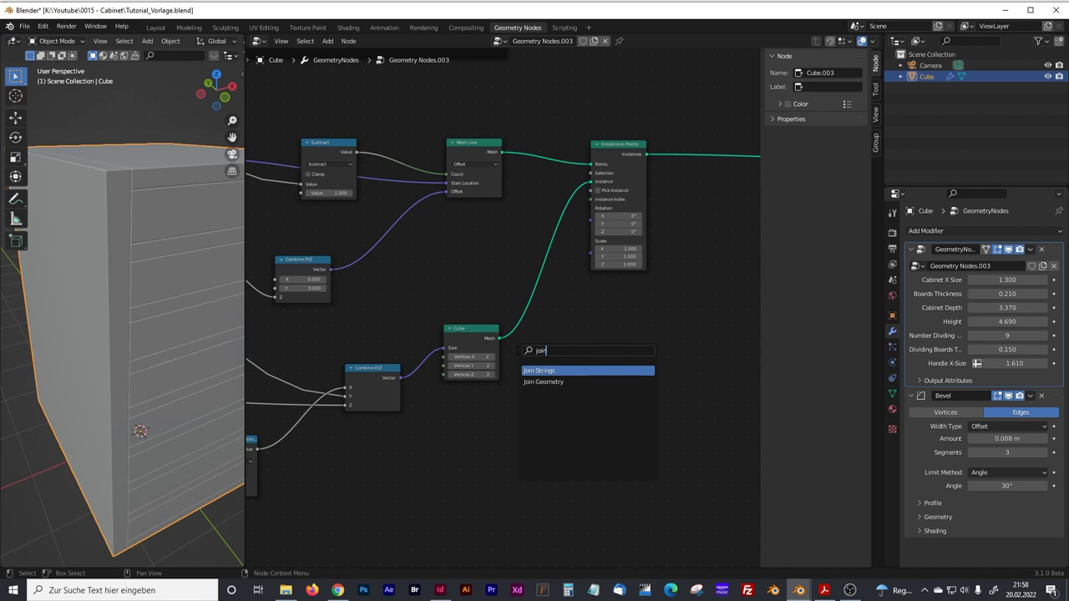
{"action": "left_click", "coordinate": [543, 382]}
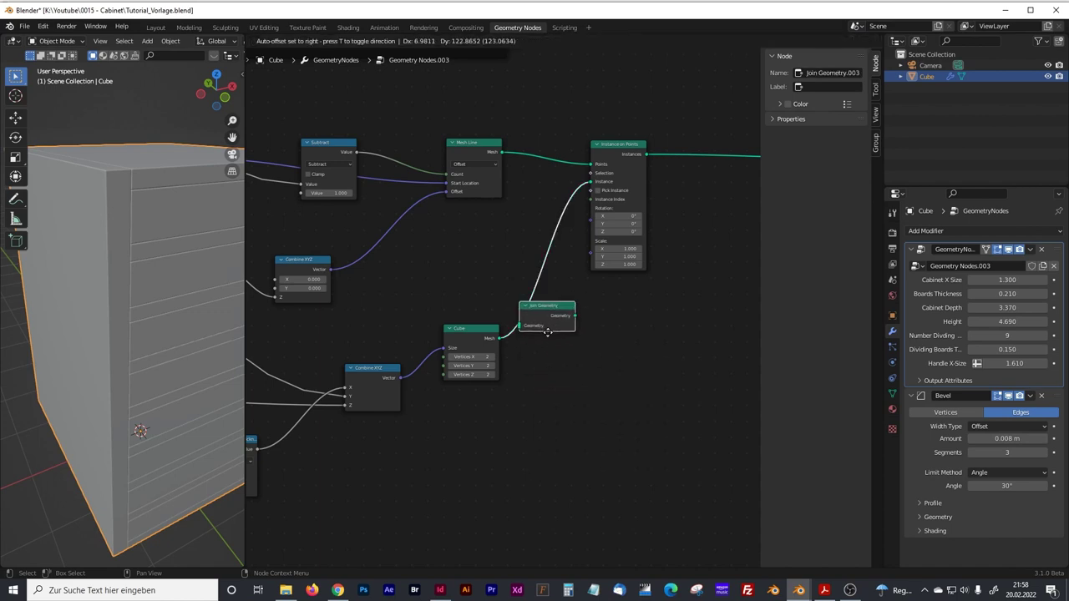
{"action": "left_click", "coordinate": [553, 313]}
{"action": "left_click_drag", "start_coordinate": [554, 313], "coordinate": [571, 356]}
- Connect the handle Transform node's geometry output to the Join Geometry node's input
{"action": "middle_click_drag", "start_coordinate": [518, 459], "coordinate": [585, 284], "text": "shift"}
{"action": "middle_click_drag", "start_coordinate": [466, 351], "coordinate": [637, 299], "text": "shift"}
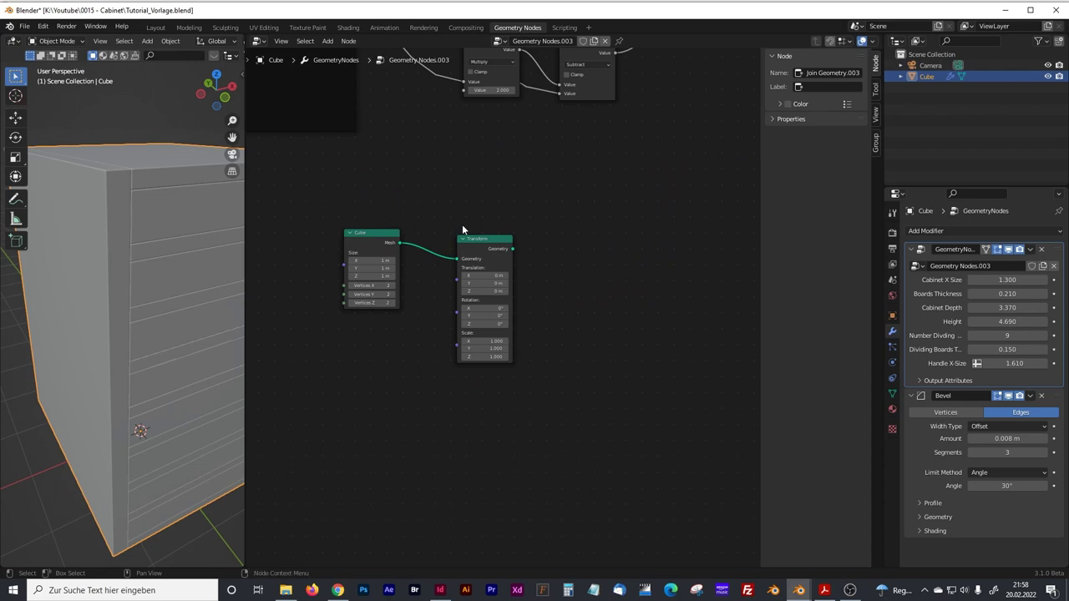
{"action": "left_click_drag", "start_coordinate": [400, 233], "coordinate": [395, 233]}
{"action": "left_click", "coordinate": [505, 222]}
{"action": "left_click", "coordinate": [505, 244]}
{"action": "left_click_drag", "start_coordinate": [513, 248], "coordinate": [573, 210]}
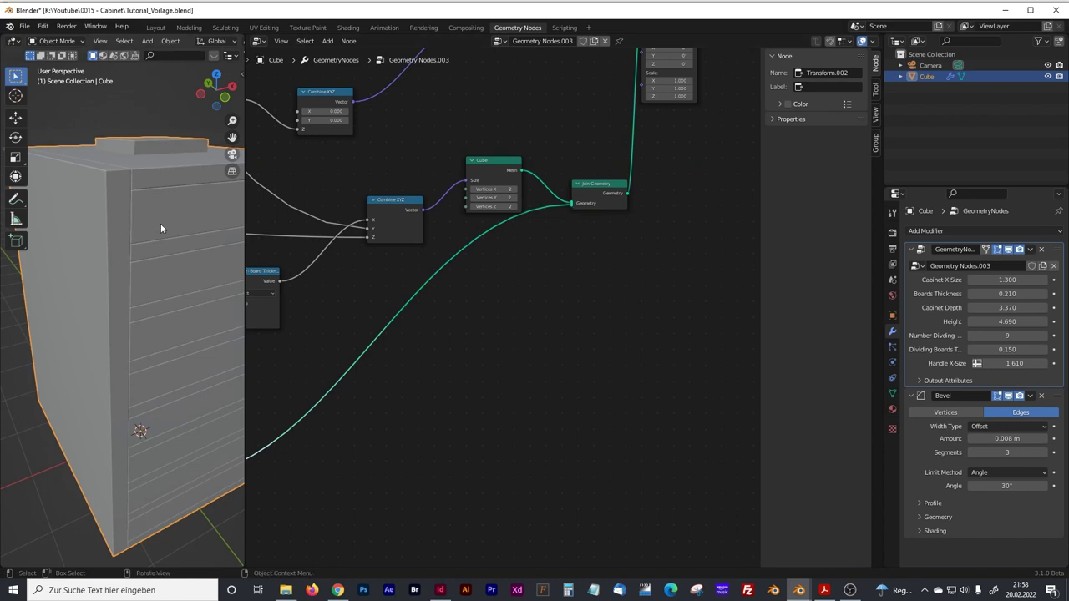
- Examine the position of the handle cubes on the drawers in wireframe from the front, and return to solid shading
{"action": "mouse_move", "coordinate": [245, 103]}
{"action": "left_mouse_down"}
{"action": "mouse_move", "coordinate": [369, 103]}
{"action": "mouse_move", "coordinate": [244, 137]}
{"action": "mouse_move", "coordinate": [347, 170]}
{"action": "mouse_move", "coordinate": [506, 176]}
{"action": "left_mouse_up"}
{"action": "left_click", "coordinate": [453, 42]}
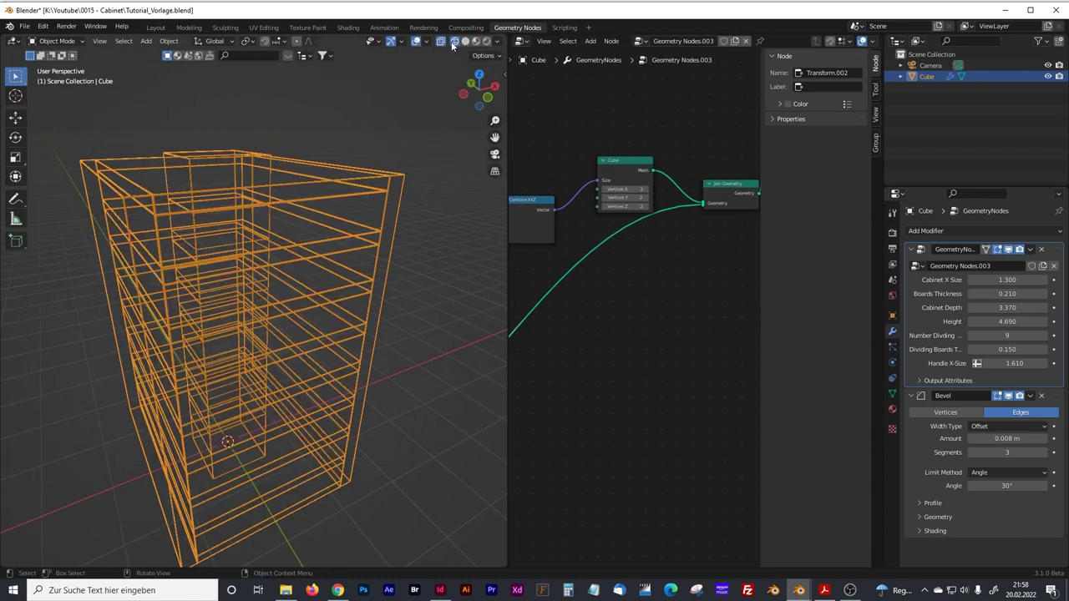
{"action": "key", "text": "KP_1"}
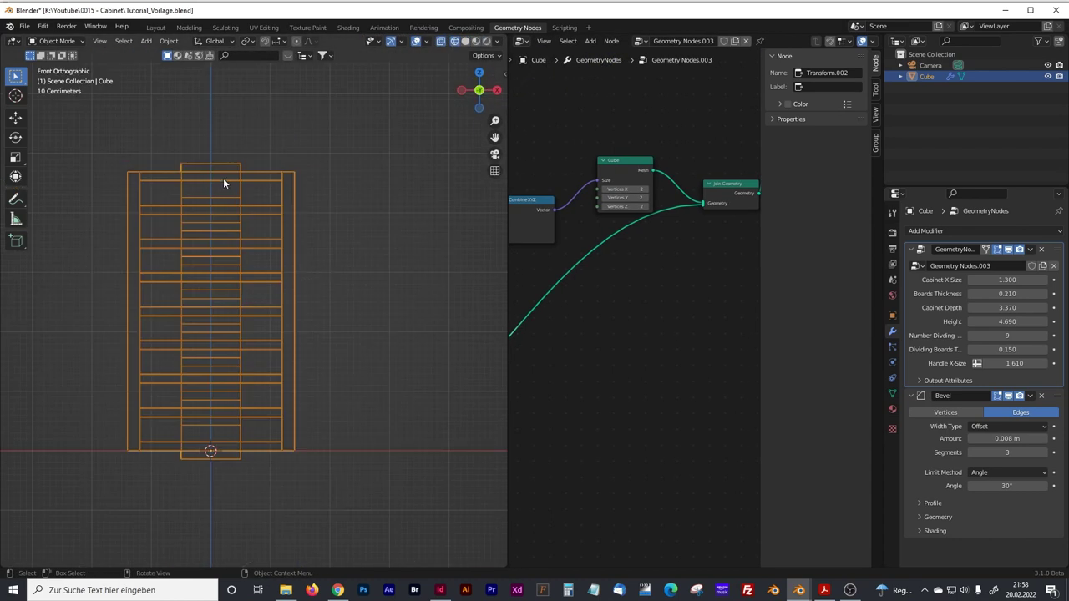
{"action": "scroll", "coordinate": [225, 241], "scroll_direction": "up", "scroll_amount": 2}
{"action": "middle_click_drag", "start_coordinate": [213, 231], "coordinate": [260, 243], "text": "shift"}
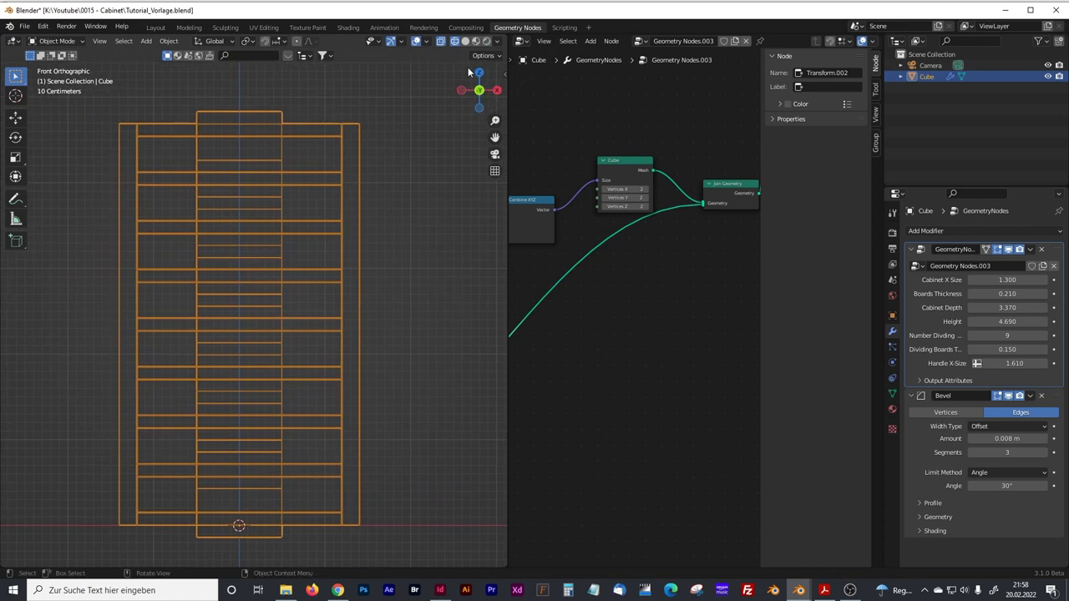
{"action": "left_click", "coordinate": [465, 41]}
- Add a Combine XYZ node below the handle Cube node and connect its vector to the Transform node's Translation
{"action": "left_click_drag", "start_coordinate": [509, 129], "coordinate": [99, 131]}
{"action": "middle_click_drag", "start_coordinate": [342, 341], "coordinate": [554, 227]}
{"action": "middle_click_drag", "start_coordinate": [315, 381], "coordinate": [537, 262]}
{"action": "scroll", "coordinate": [438, 301], "scroll_direction": "up", "scroll_amount": 3}
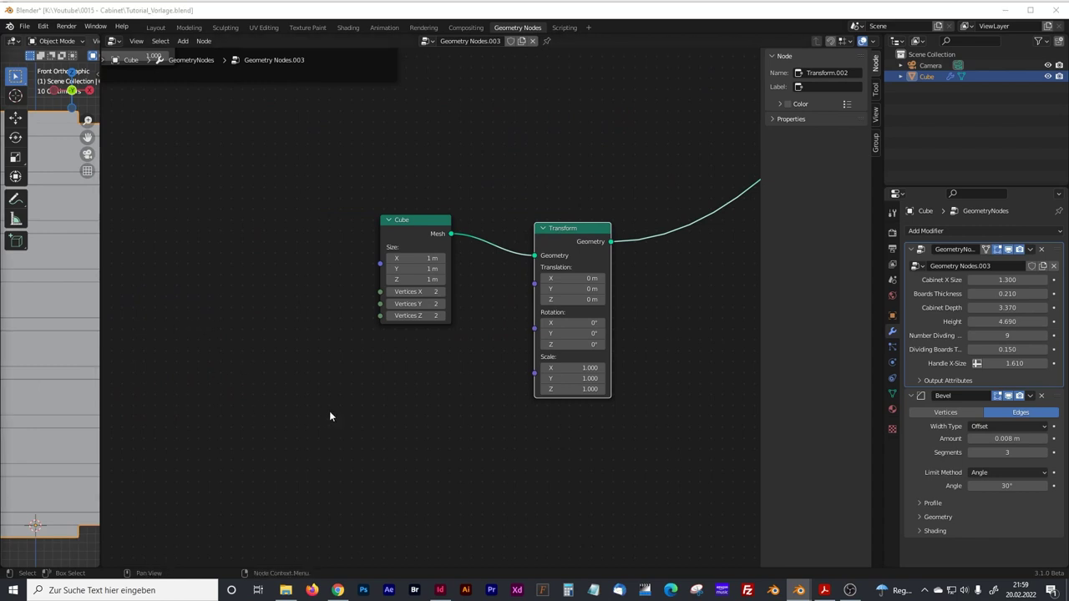
{"action": "left_click_drag", "start_coordinate": [444, 234], "coordinate": [402, 228]}
{"action": "key", "text": "shift+a"}
{"action": "left_click", "coordinate": [331, 348]}
{"action": "type", "text": "co"}
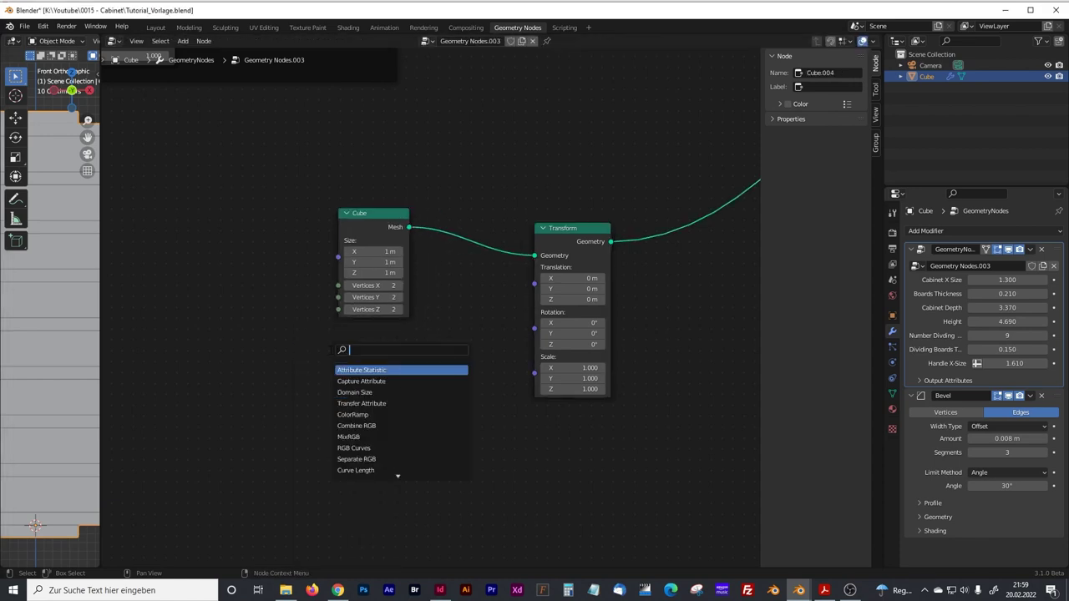
{"action": "type", "text": "mb"}
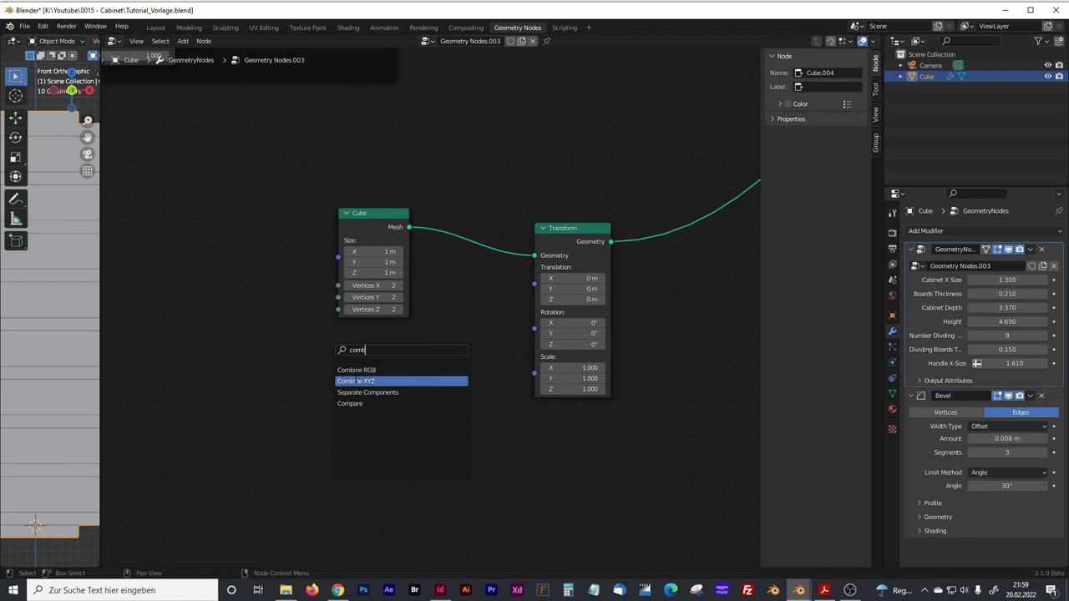
{"action": "left_click", "coordinate": [354, 381]}
{"action": "left_click", "coordinate": [359, 382]}
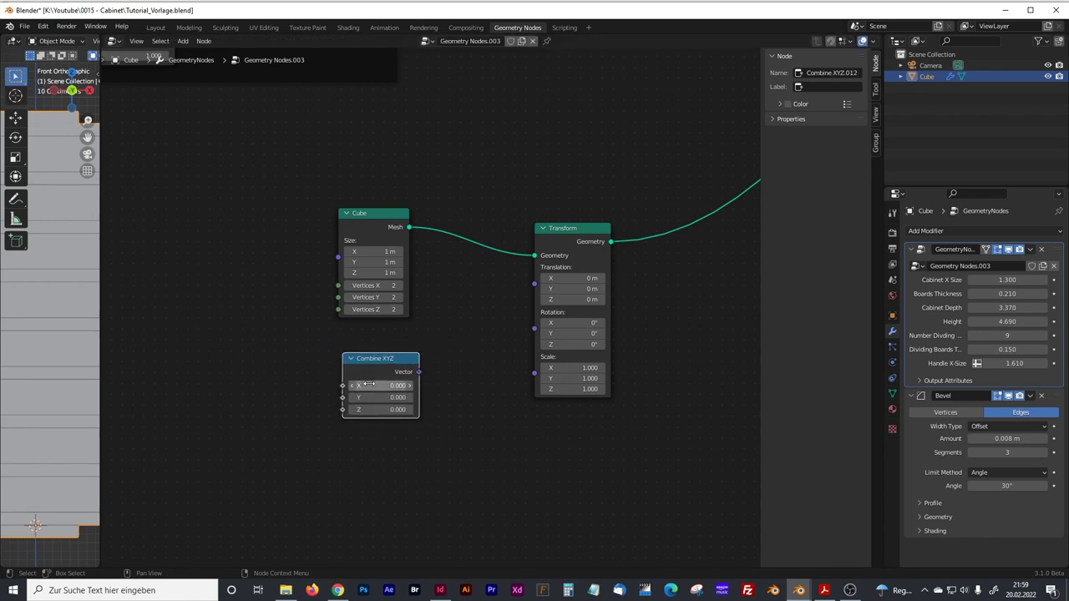
{"action": "left_click_drag", "start_coordinate": [418, 372], "coordinate": [529, 288]}
- Add a Math node in the free space before the handle's Combine XYZ node
{"action": "middle_click_drag", "start_coordinate": [217, 389], "coordinate": [292, 368]}
{"action": "left_click", "coordinate": [283, 354]}
{"action": "key", "text": "shift+a"}
{"action": "left_click", "coordinate": [278, 351]}
{"action": "type", "text": "math"}
{"action": "key", "text": "Return"}
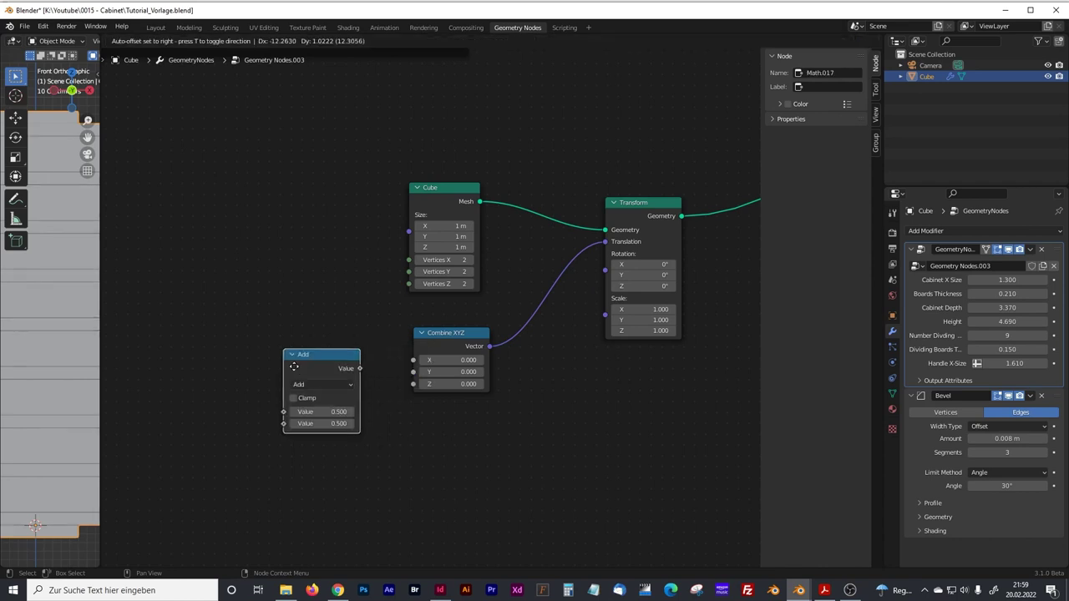
{"action": "left_click", "coordinate": [238, 326]}
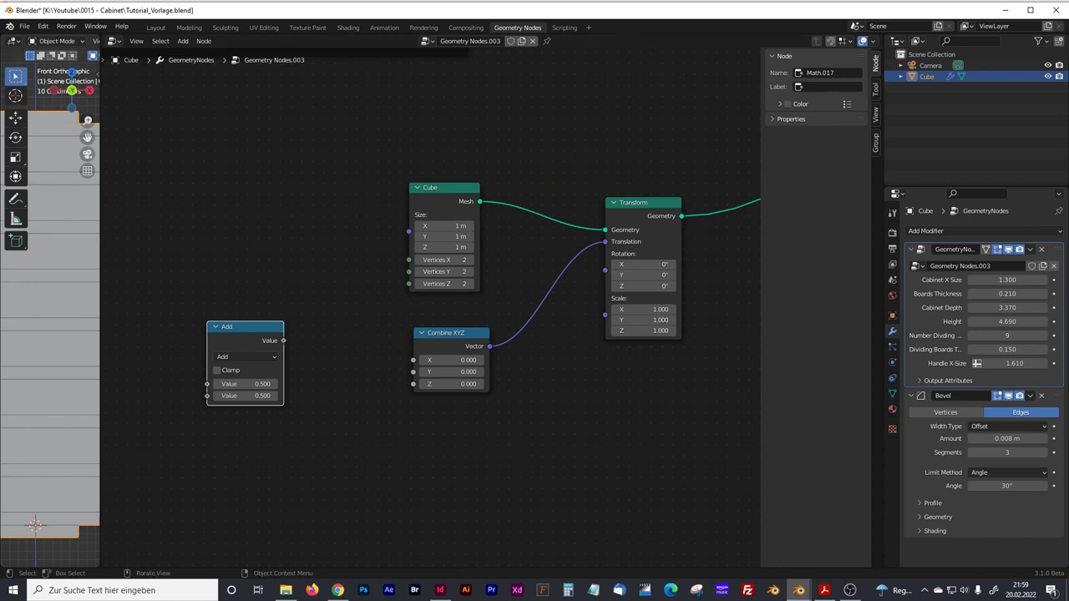
- Label the new Math node "Handles to Drawers / 5"
{"action": "left_click", "coordinate": [817, 87]}
{"action": "type", "text": "Handle"}
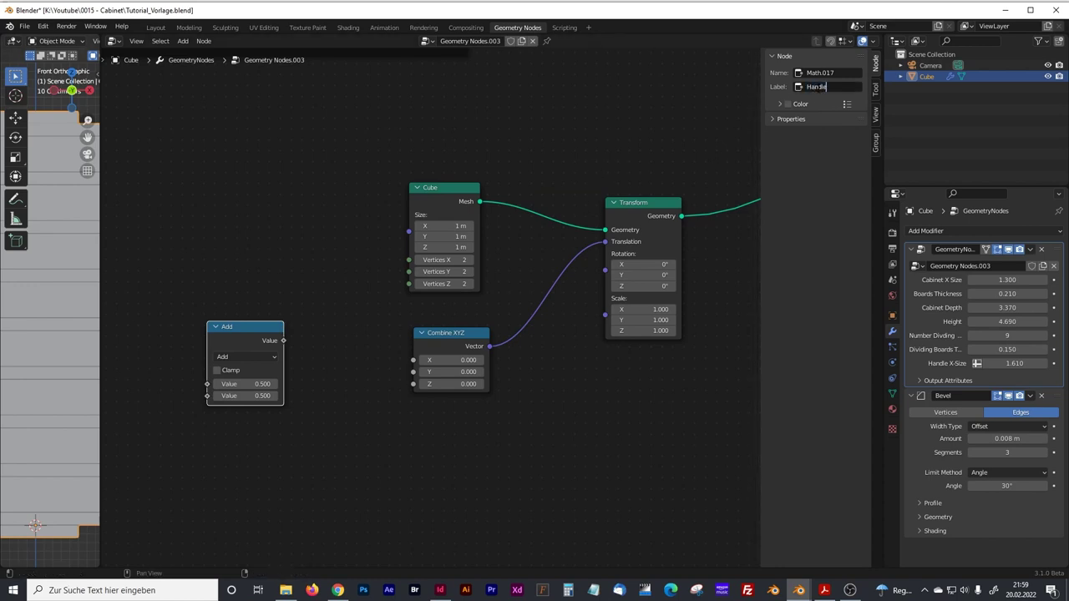
{"action": "type", "text": "s to Draw"}
{"action": "type", "text": "rs"}
{"action": "key", "text": "BackSpace"}
{"action": "key", "text": "BackSpace"}
{"action": "key", "text": "BackSpace"}
{"action": "type", "text": "wers"}
{"action": "type", "text": "/ 2"}
{"action": "key", "text": "Return"}
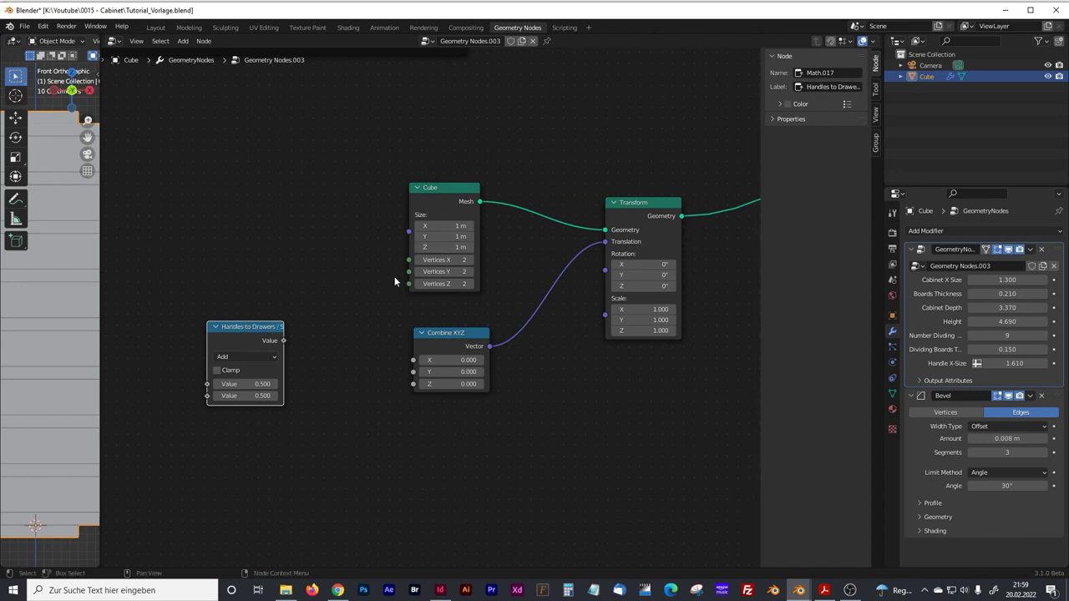
- Feed the Drawers Height frame's "Remaining height / Boards -1" result into the Handles to Drawers node and its output into Combine XYZ's Z
{"action": "middle_click_drag", "start_coordinate": [231, 265], "coordinate": [381, 339]}
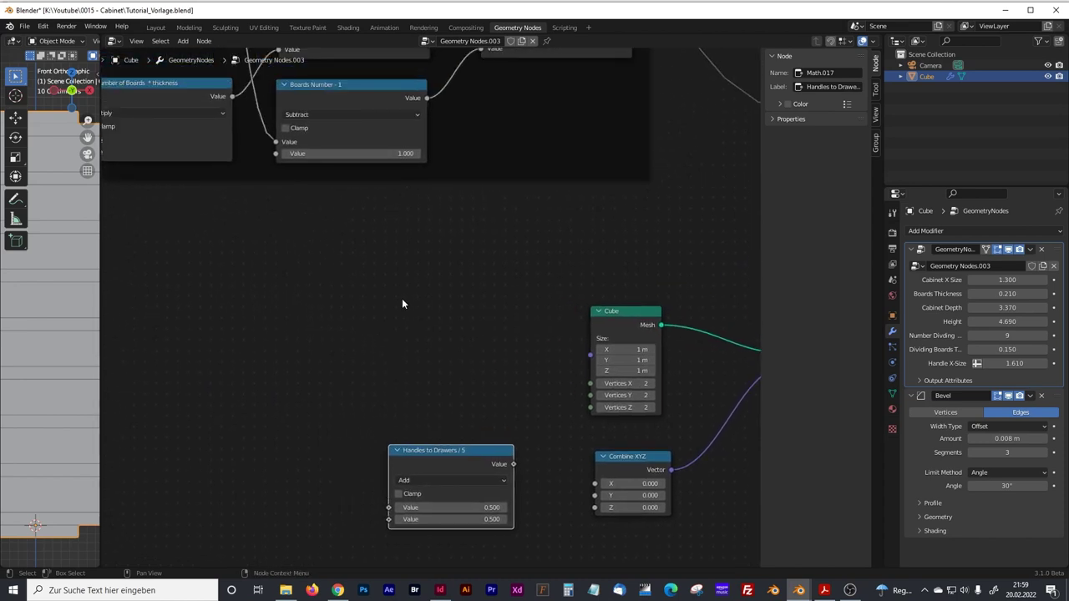
{"action": "middle_click_drag", "start_coordinate": [492, 229], "coordinate": [415, 363]}
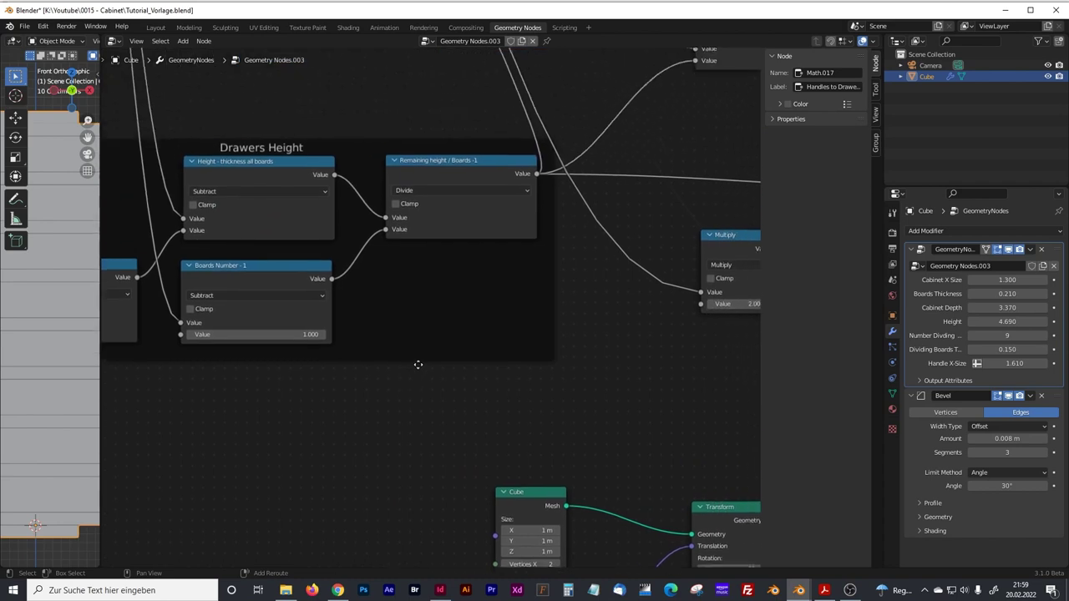
{"action": "left_click_drag", "start_coordinate": [537, 174], "coordinate": [291, 426]}
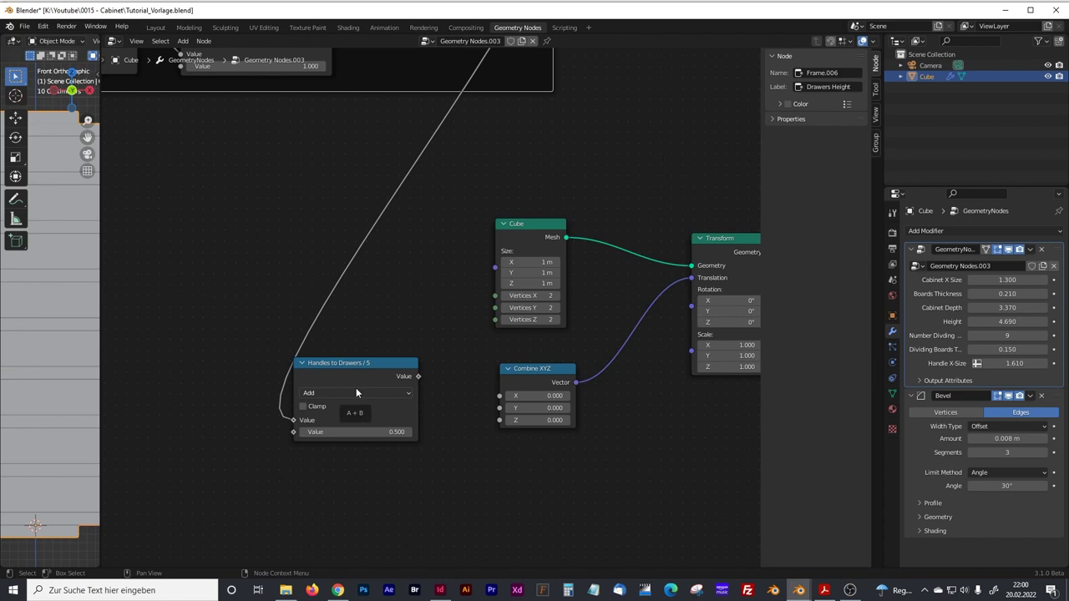
{"action": "left_click_drag", "start_coordinate": [418, 375], "coordinate": [437, 381]}
{"action": "left_click_drag", "start_coordinate": [465, 425], "coordinate": [498, 421]}
- Enlarge the 3D view in wireframe shading and set the Handles to Drawers node's second value to 2.1
{"action": "left_click_drag", "start_coordinate": [100, 301], "coordinate": [423, 305]}
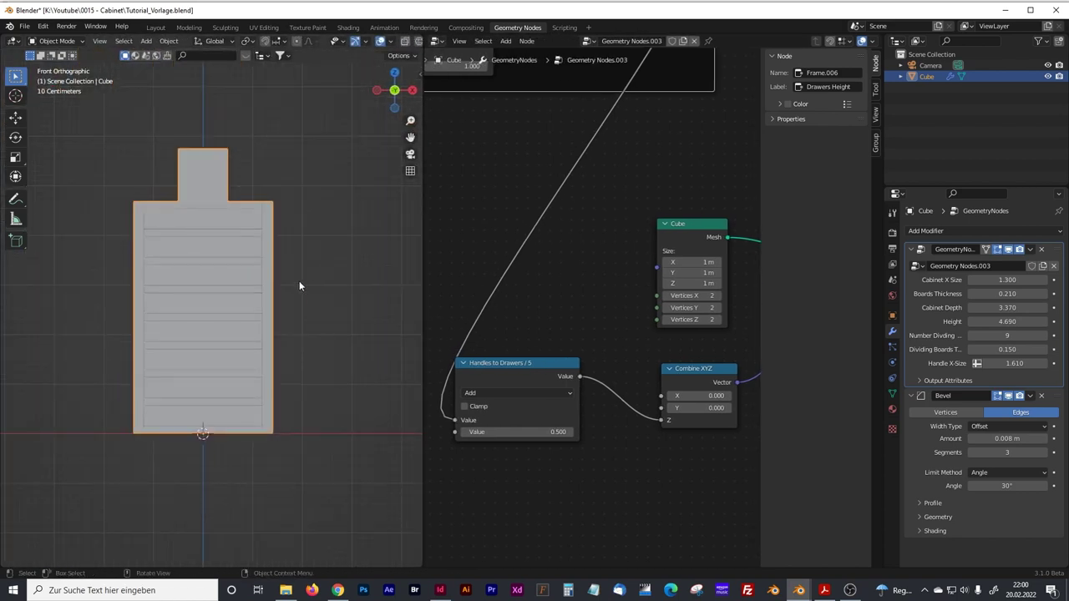
{"action": "left_click_drag", "start_coordinate": [423, 116], "coordinate": [521, 116]}
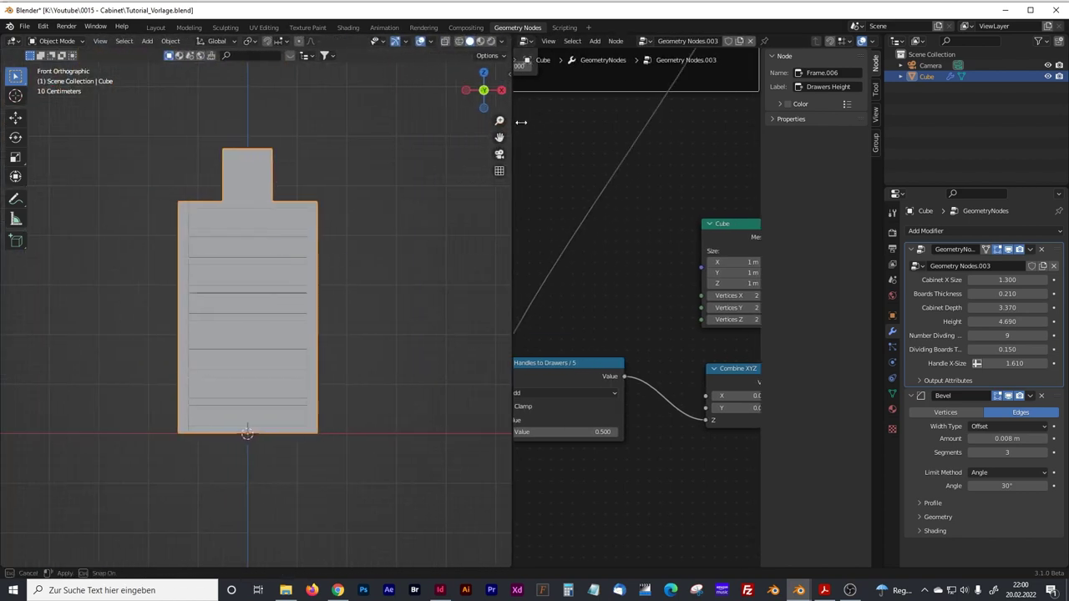
{"action": "key", "text": "shift+z"}
{"action": "left_click_drag", "start_coordinate": [562, 364], "coordinate": [584, 363]}
{"action": "double_click", "coordinate": [585, 432]}
{"action": "type", "text": "2.1"}
{"action": "key", "text": "Return"}
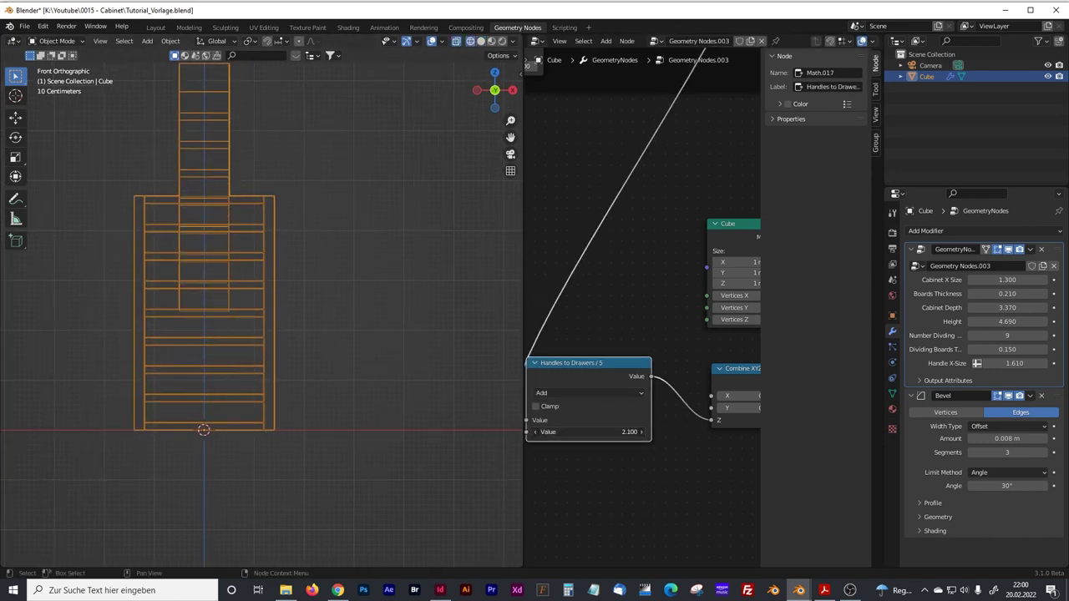
- Change the Handles to Drawers operation to Divide with a divisor of 12, and check the handle position around the cabinet
{"action": "left_click", "coordinate": [554, 393]}
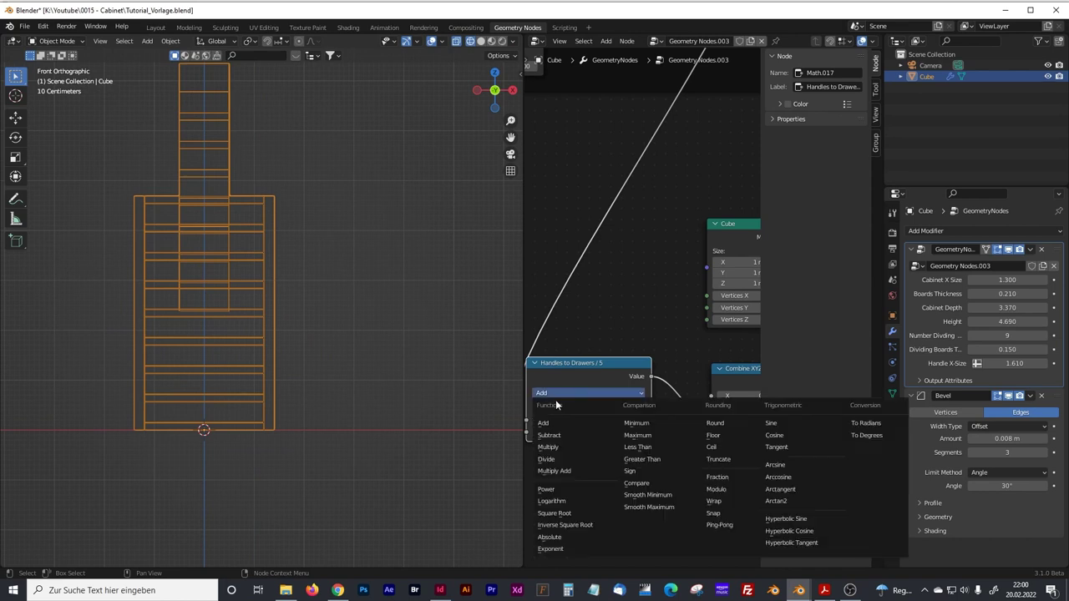
{"action": "left_click", "coordinate": [553, 458]}
{"action": "left_click_drag", "start_coordinate": [588, 432], "coordinate": [761, 432]}
{"action": "left_click_drag", "start_coordinate": [676, 432], "coordinate": [706, 432]}
{"action": "scroll", "coordinate": [210, 408], "scroll_direction": "up", "scroll_amount": 3}
{"action": "middle_click_drag", "start_coordinate": [259, 351], "coordinate": [257, 345], "text": "shift"}
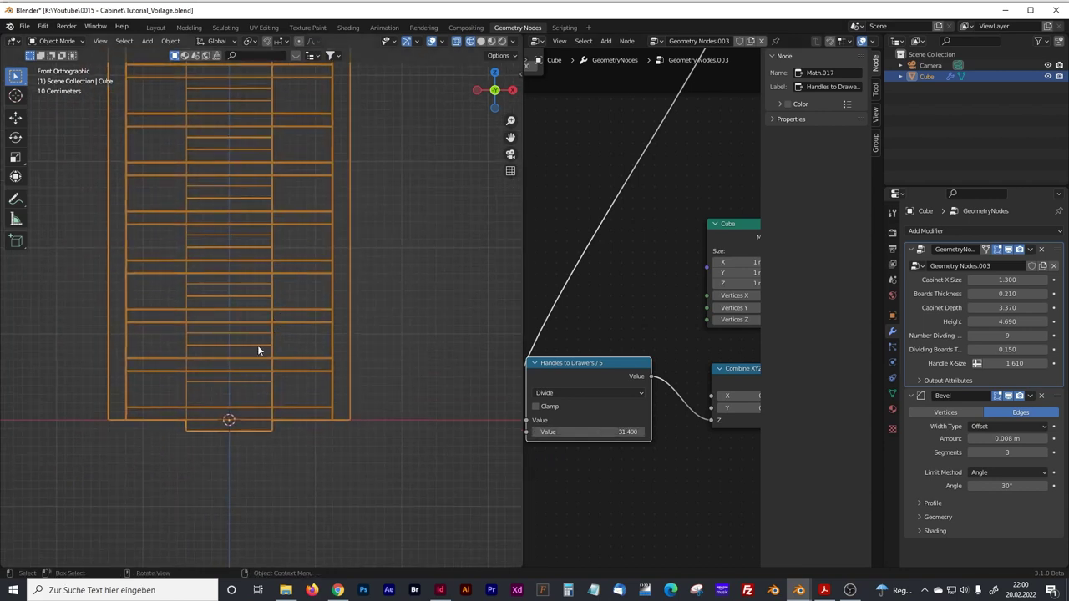
{"action": "left_click_drag", "start_coordinate": [589, 431], "coordinate": [539, 431]}
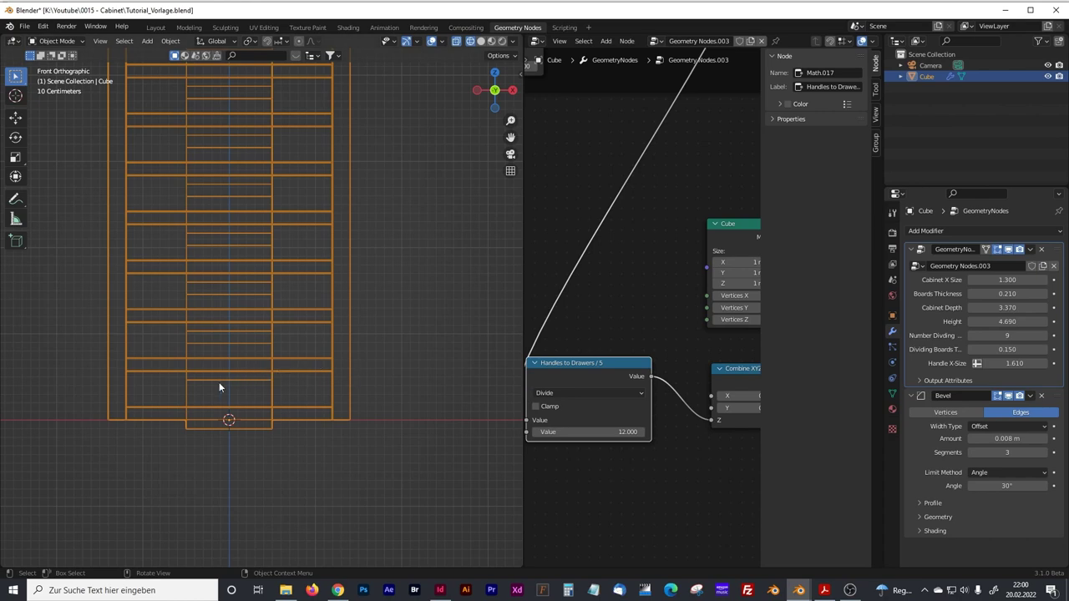
{"action": "middle_click_drag", "start_coordinate": [246, 295], "coordinate": [206, 328]}
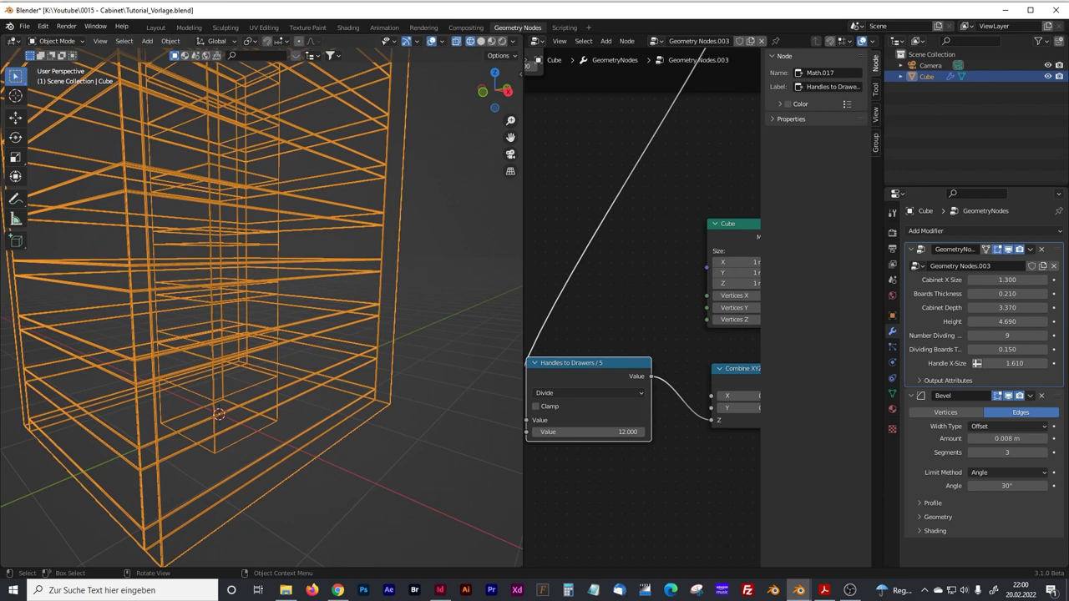
{"action": "key", "text": "KP_1"}
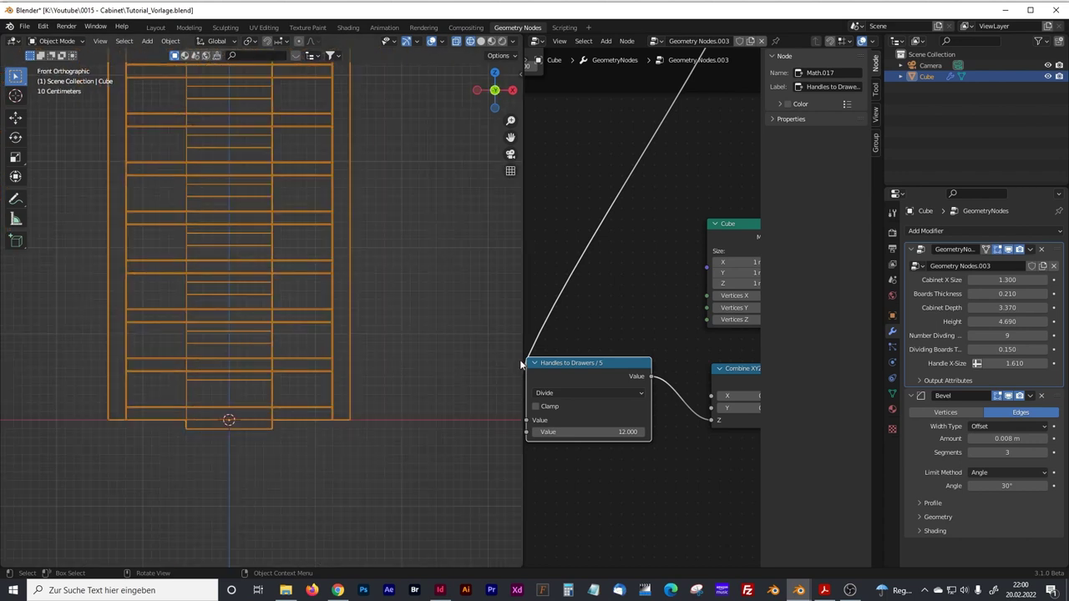
- Enlarge the node editor and move the handle Cube, Combine XYZ and Handles to Drawers nodes lower together
{"action": "left_click_drag", "start_coordinate": [524, 343], "coordinate": [159, 355]}
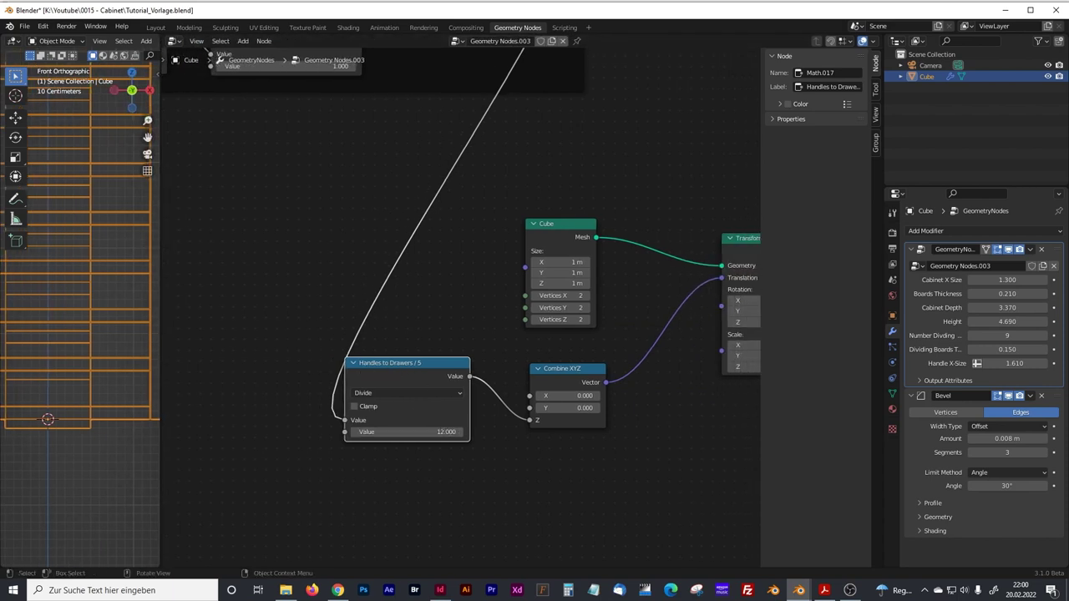
{"action": "left_click", "coordinate": [573, 240]}
{"action": "left_click", "coordinate": [556, 370], "text": "shift"}
{"action": "left_click", "coordinate": [446, 369], "text": "shift"}
{"action": "left_click_drag", "start_coordinate": [445, 369], "coordinate": [426, 456]}
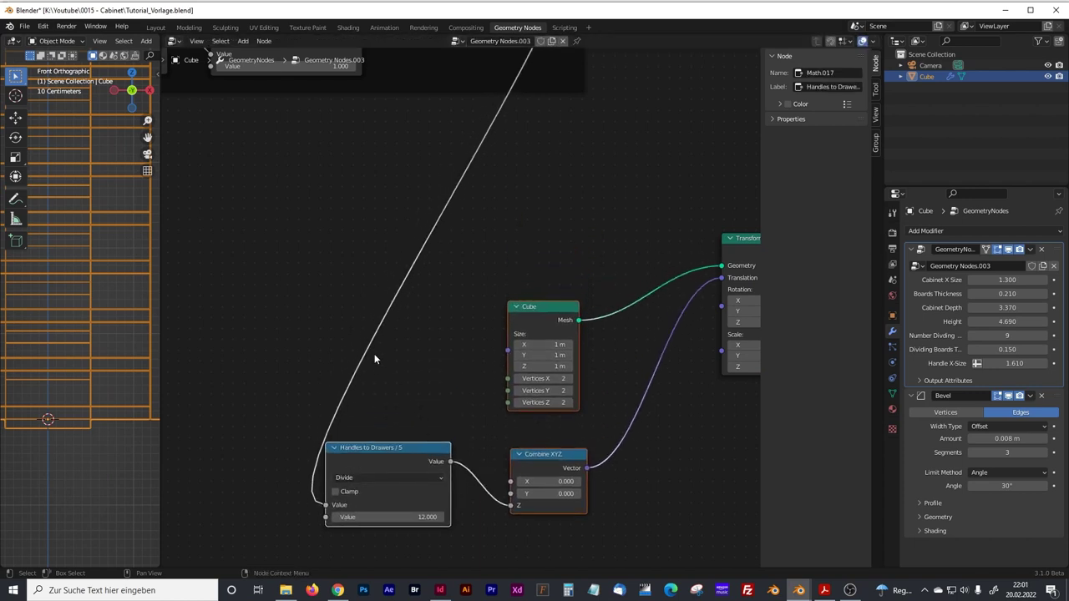
- Widen the 3D view so the full cabinet width shows beside the handle Cube node
{"action": "middle_click_drag", "start_coordinate": [521, 281], "coordinate": [501, 257]}
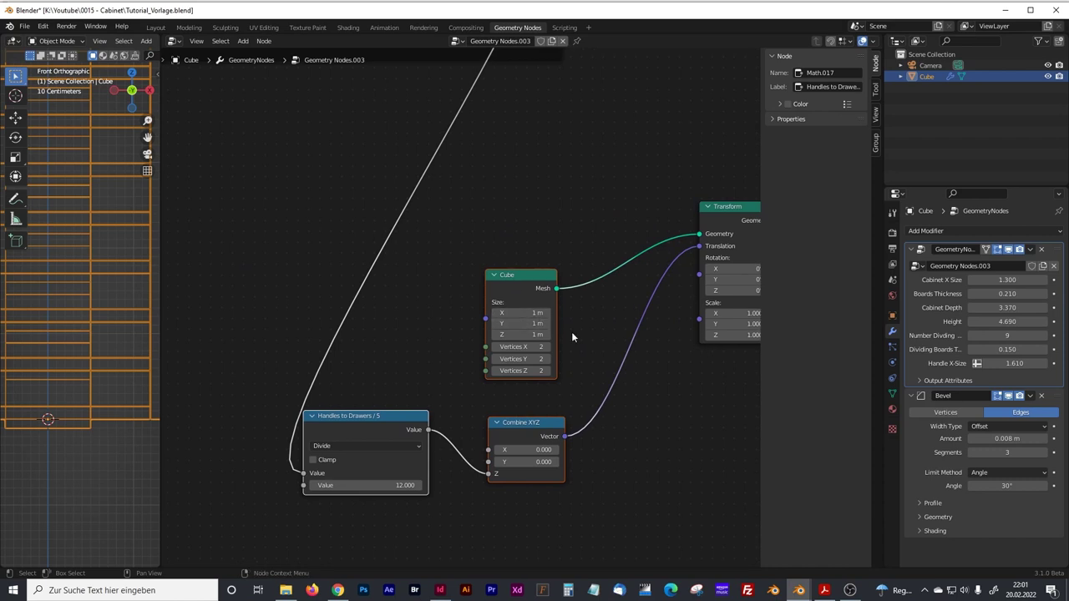
{"action": "scroll", "coordinate": [571, 331], "scroll_direction": "up", "scroll_amount": 2}
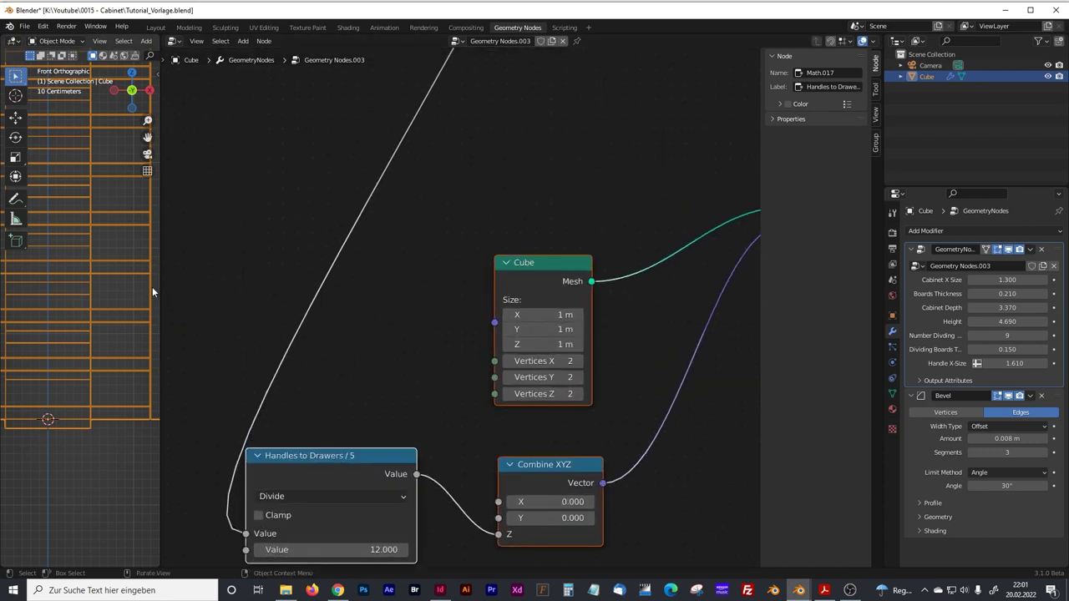
{"action": "left_click_drag", "start_coordinate": [160, 286], "coordinate": [324, 286]}
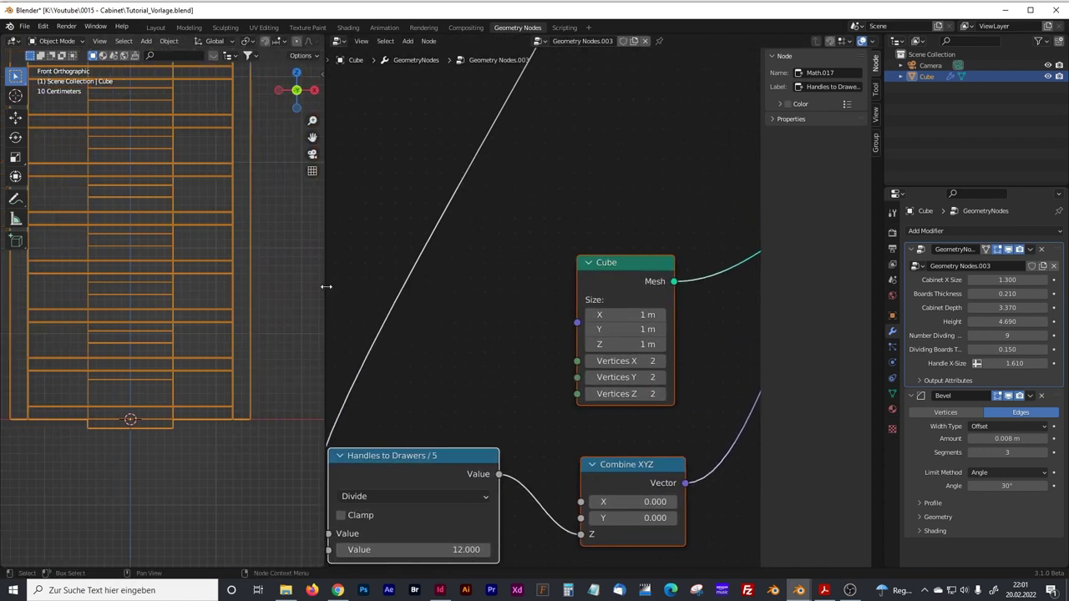
{"action": "scroll", "coordinate": [523, 289], "scroll_direction": "up", "scroll_amount": 1}
{"action": "left_click_drag", "start_coordinate": [638, 324], "coordinate": [593, 337]}
{"action": "key", "text": "ctrl+z"}
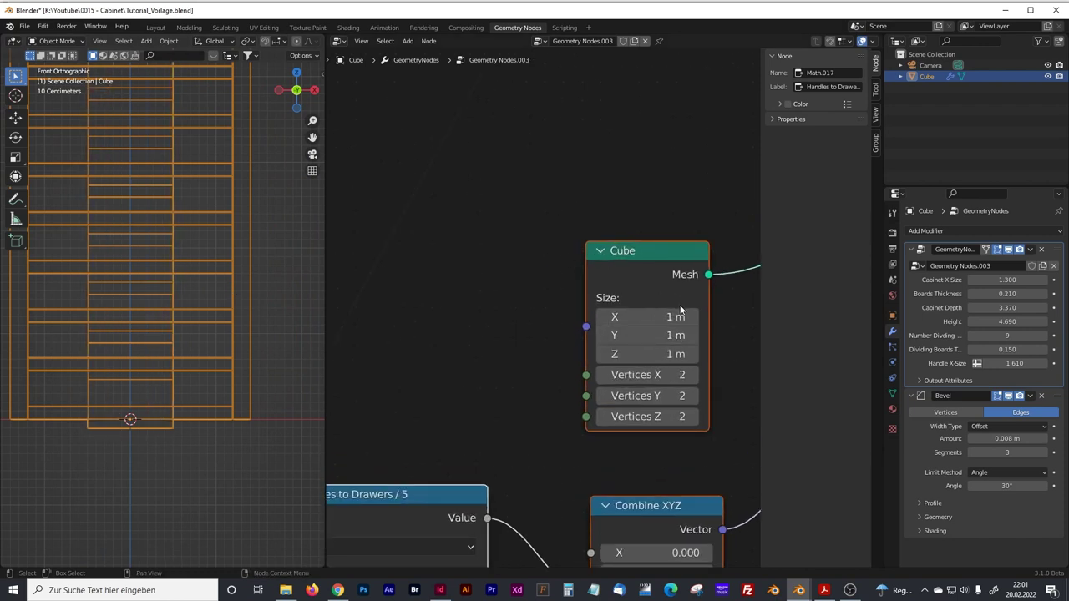
- Set the handle Cube's size to 0.4 m in X, 0.01 m in Y and 0.1 m in Z
{"action": "left_click", "coordinate": [676, 317]}
{"action": "type", "text": "0.4"}
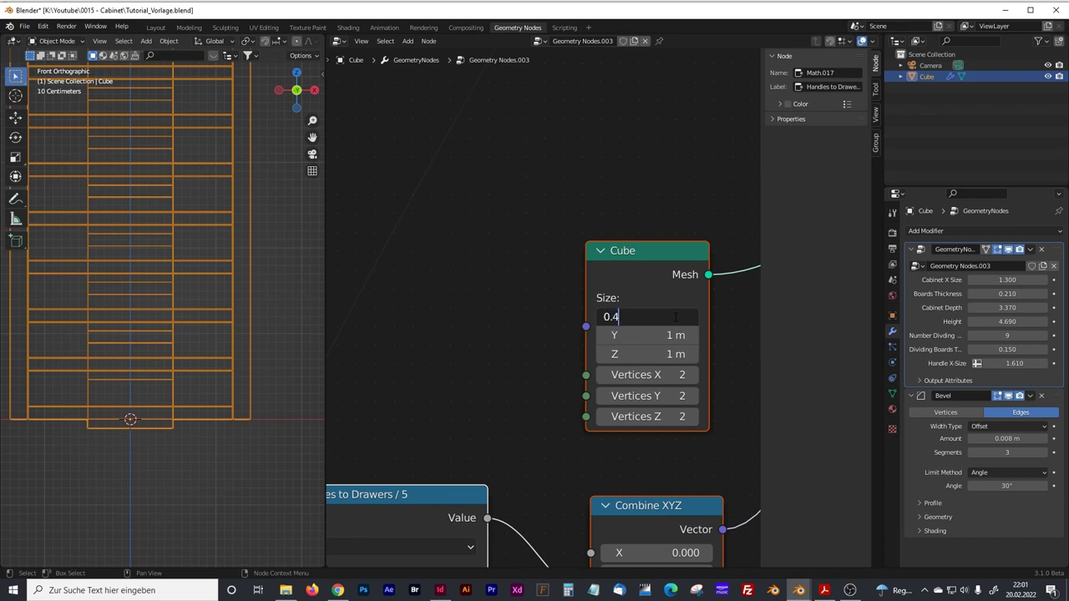
{"action": "key", "text": "Tab"}
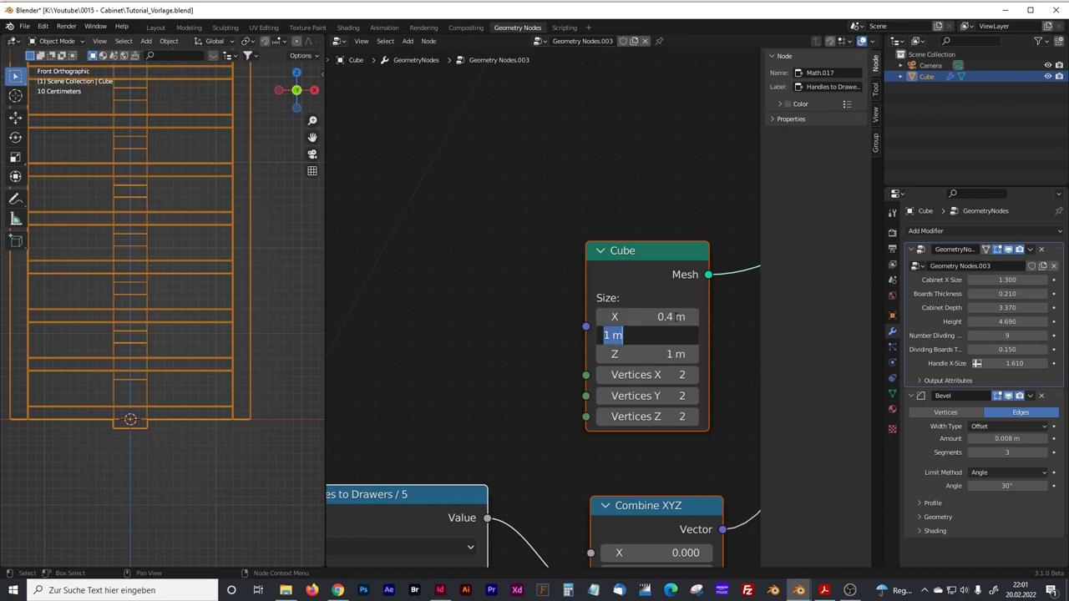
{"action": "type", "text": "0.01"}
{"action": "key", "text": "Tab"}
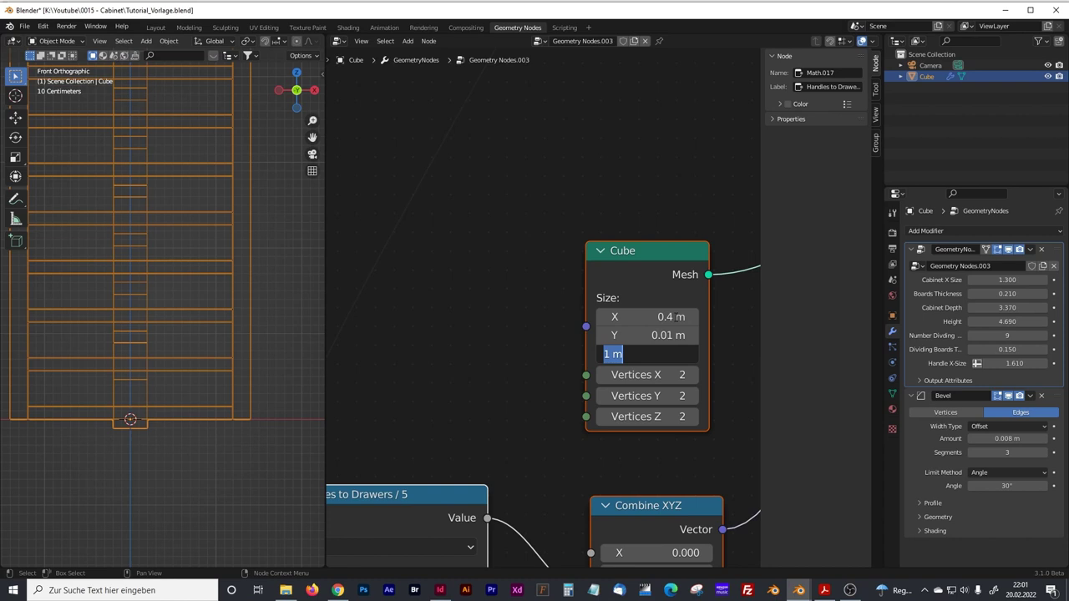
{"action": "type", "text": "0.1"}
{"action": "key", "text": "Return"}
- Show the cabinet in front view and set the Handles to Drawers divisor to 15
{"action": "mouse_move", "coordinate": [174, 264]}
{"action": "middle_mouse_down"}
{"action": "mouse_move", "coordinate": [222, 289]}
{"action": "mouse_move", "coordinate": [201, 281]}
{"action": "mouse_move", "coordinate": [213, 308]}
{"action": "mouse_move", "coordinate": [177, 284]}
{"action": "middle_mouse_up"}
{"action": "key", "text": "KP_1"}
{"action": "middle_click_drag", "start_coordinate": [443, 425], "coordinate": [550, 226]}
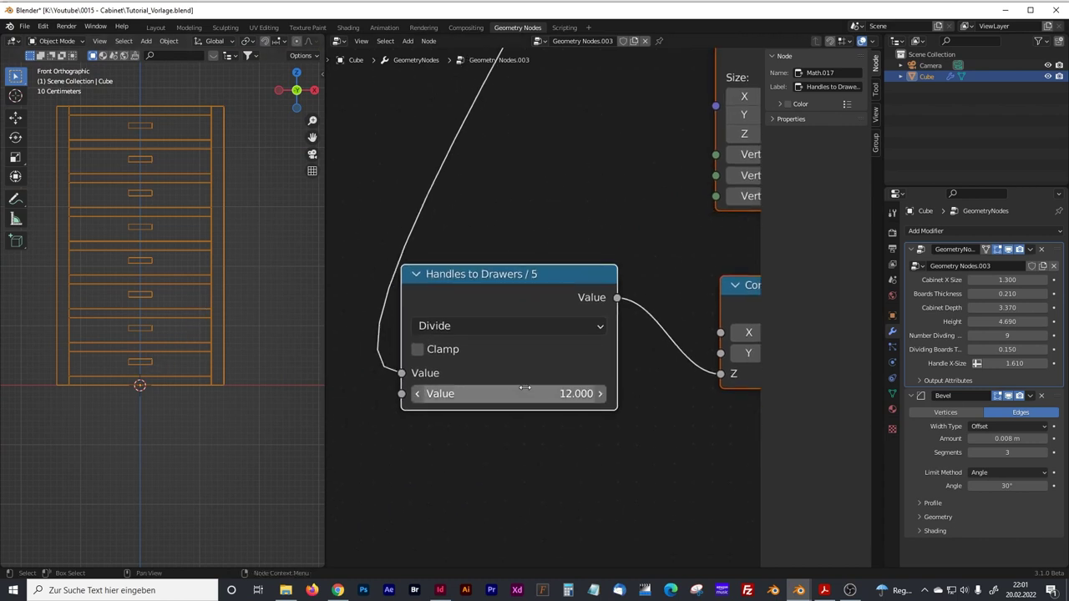
{"action": "left_click_drag", "start_coordinate": [574, 394], "coordinate": [705, 394]}
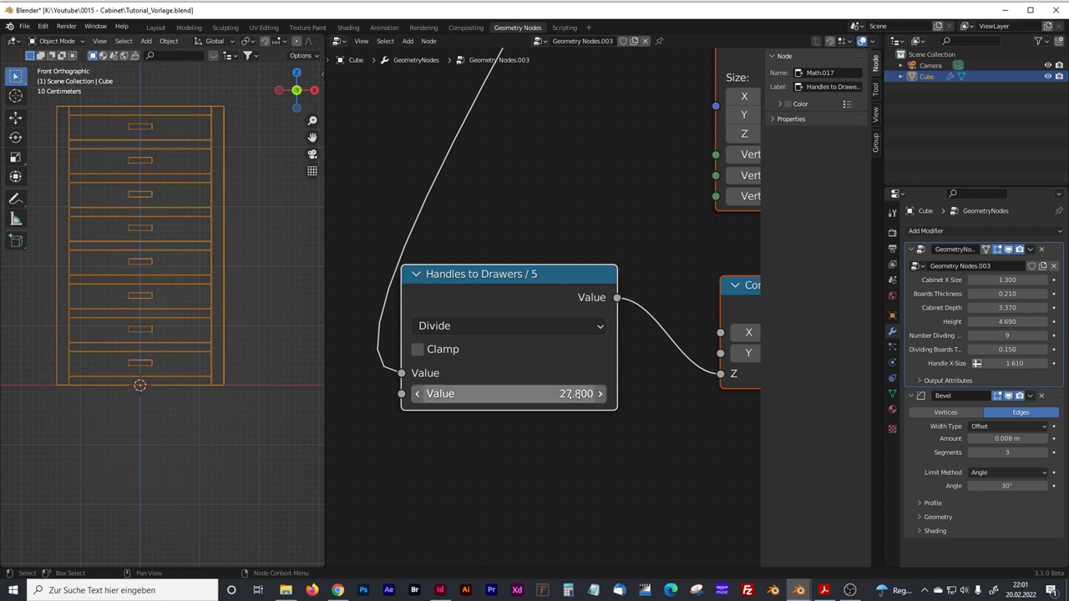
{"action": "left_click", "coordinate": [567, 398]}
{"action": "type", "text": "15"}
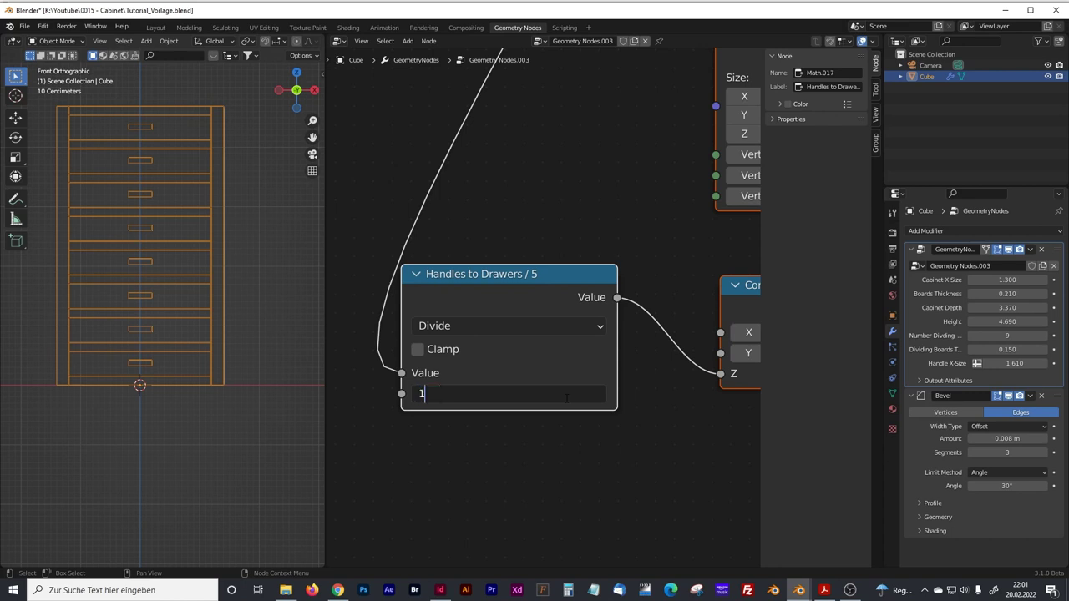
{"action": "key", "text": "Return"}
{"action": "middle_click_drag", "start_coordinate": [600, 234], "coordinate": [476, 306], "text": "shift"}
{"action": "scroll", "coordinate": [511, 279], "scroll_direction": "down", "scroll_amount": 2}
{"action": "middle_click_drag", "start_coordinate": [486, 260], "coordinate": [578, 290]}
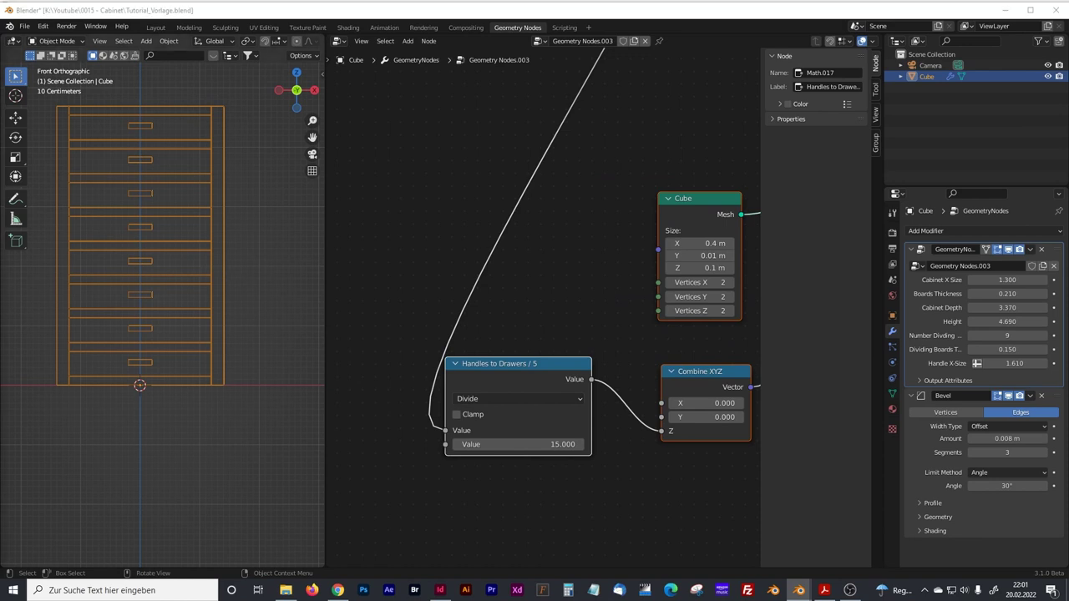
- Check the handles from above, then move their Transform node lower and set its X rotation to 90°
{"action": "key", "text": "KP_7"}
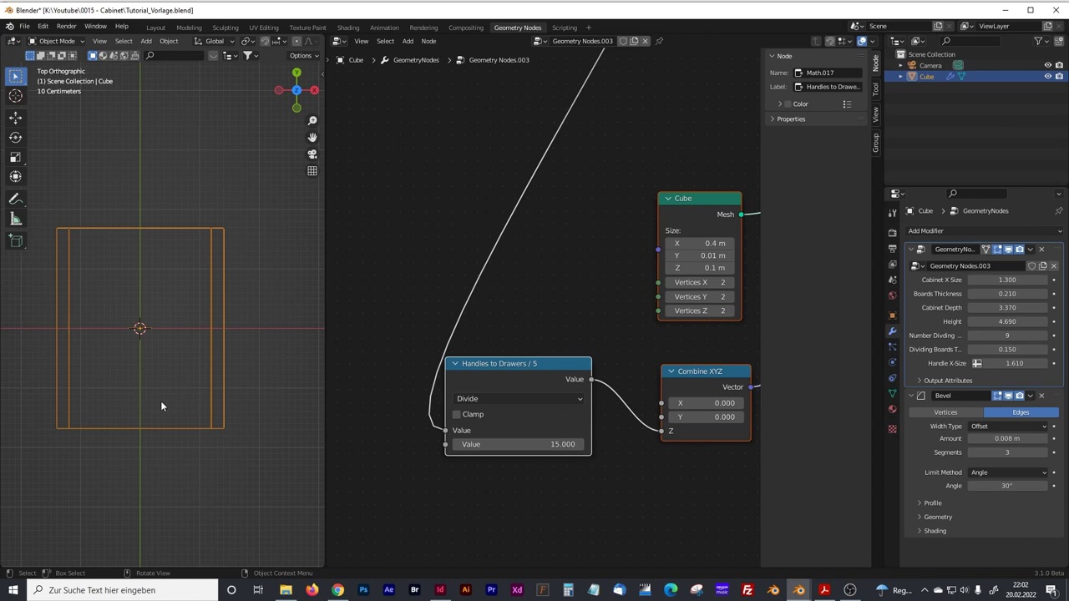
{"action": "middle_click_drag", "start_coordinate": [161, 418], "coordinate": [215, 395]}
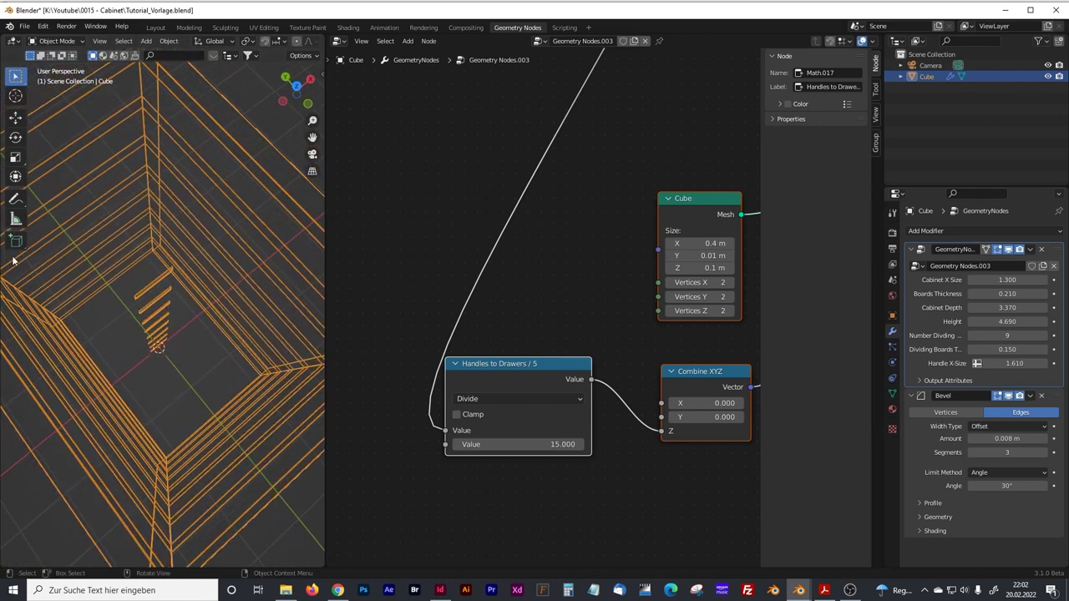
{"action": "middle_click_drag", "start_coordinate": [202, 301], "coordinate": [178, 202]}
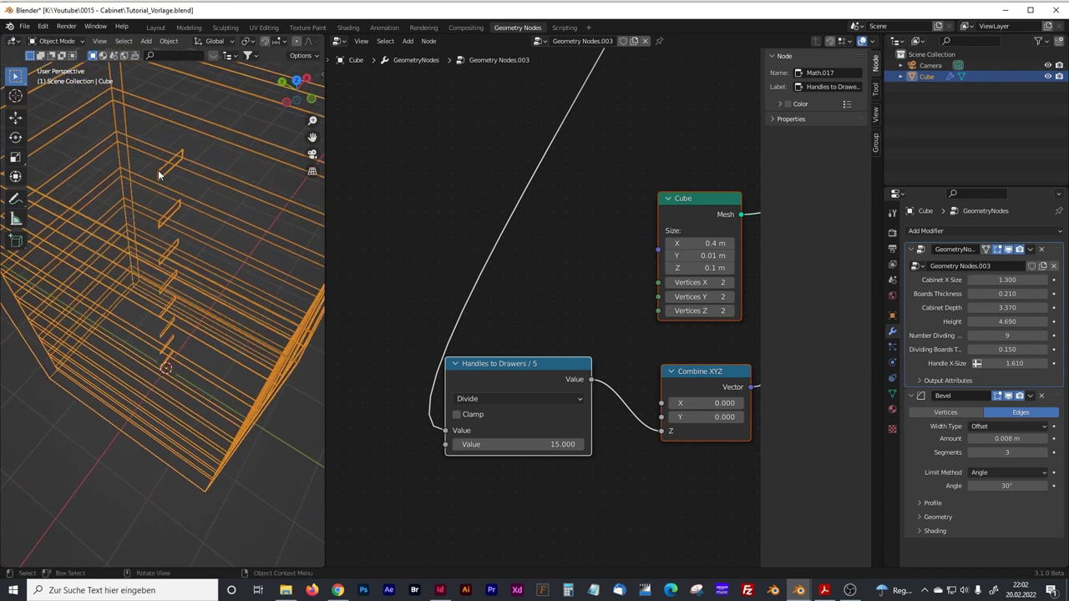
{"action": "middle_click_drag", "start_coordinate": [454, 281], "coordinate": [325, 295]}
{"action": "middle_click_drag", "start_coordinate": [582, 286], "coordinate": [397, 325]}
{"action": "middle_click_drag", "start_coordinate": [545, 328], "coordinate": [539, 254]}
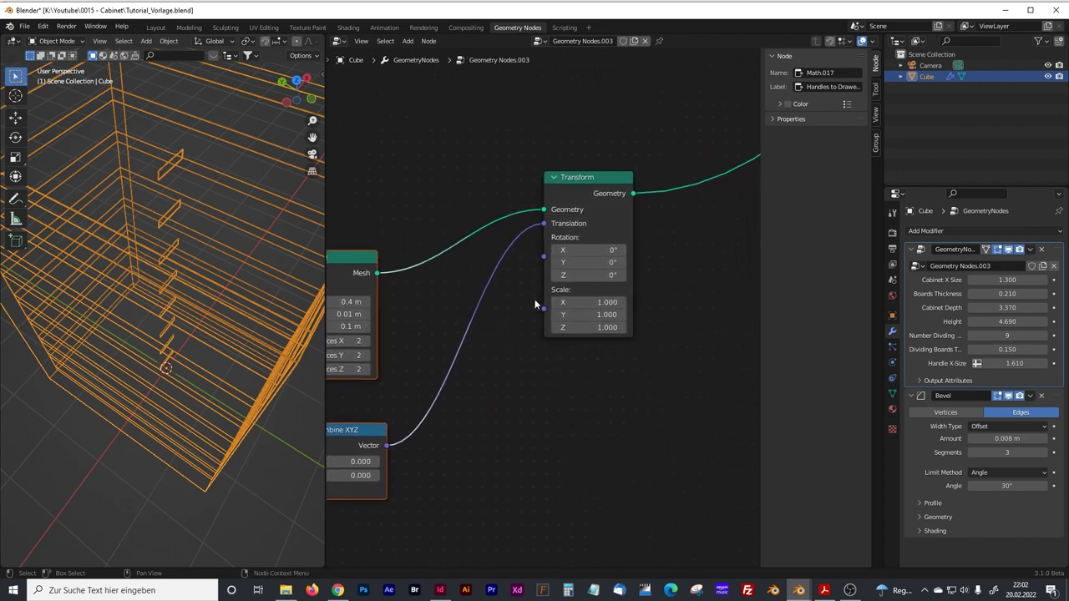
{"action": "left_click_drag", "start_coordinate": [581, 178], "coordinate": [575, 246]}
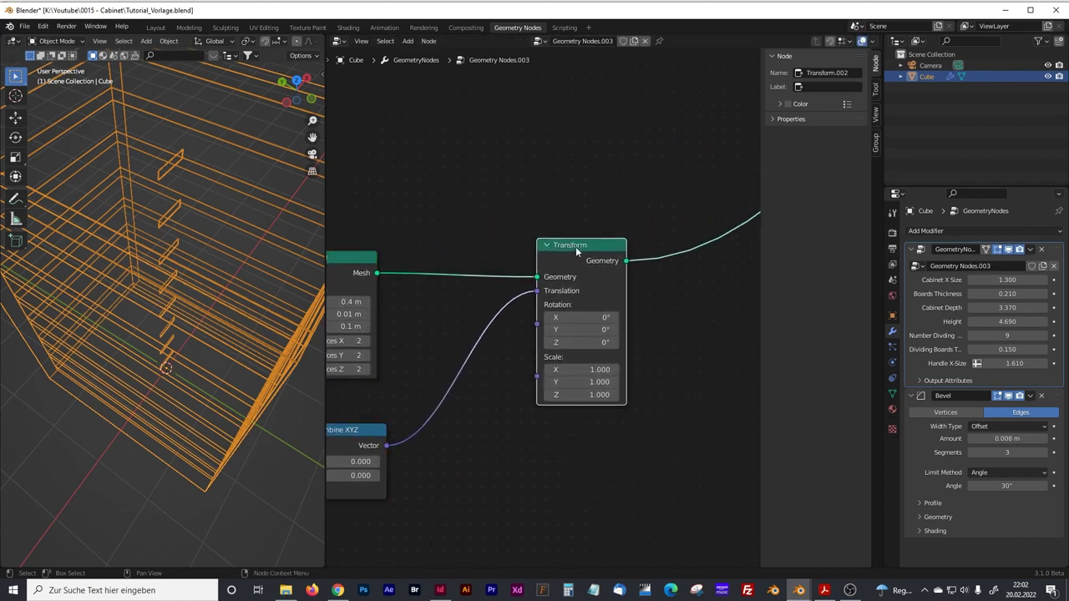
{"action": "scroll", "coordinate": [527, 337], "scroll_direction": "down", "scroll_amount": 2}
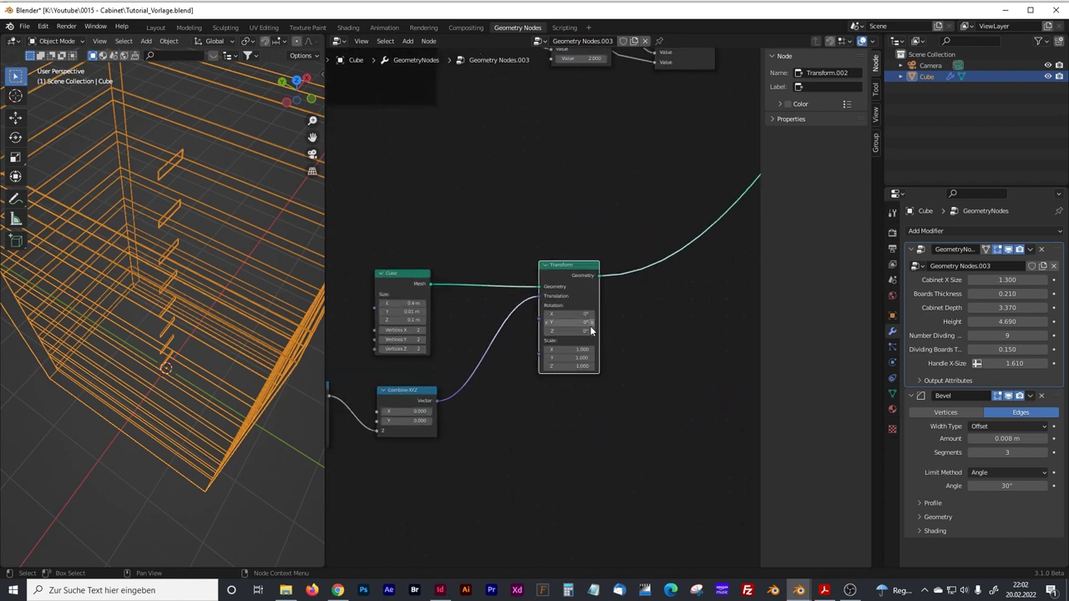
{"action": "left_click", "coordinate": [575, 314]}
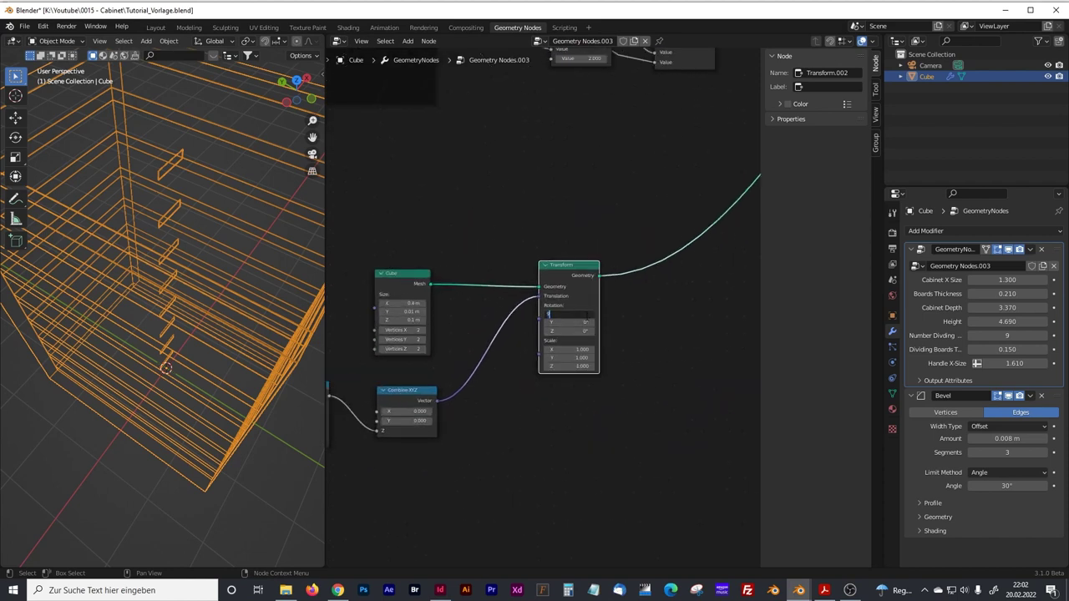
{"action": "type", "text": "90"}
{"action": "key", "text": "Return"}
{"action": "middle_click_drag", "start_coordinate": [213, 238], "coordinate": [240, 216]}
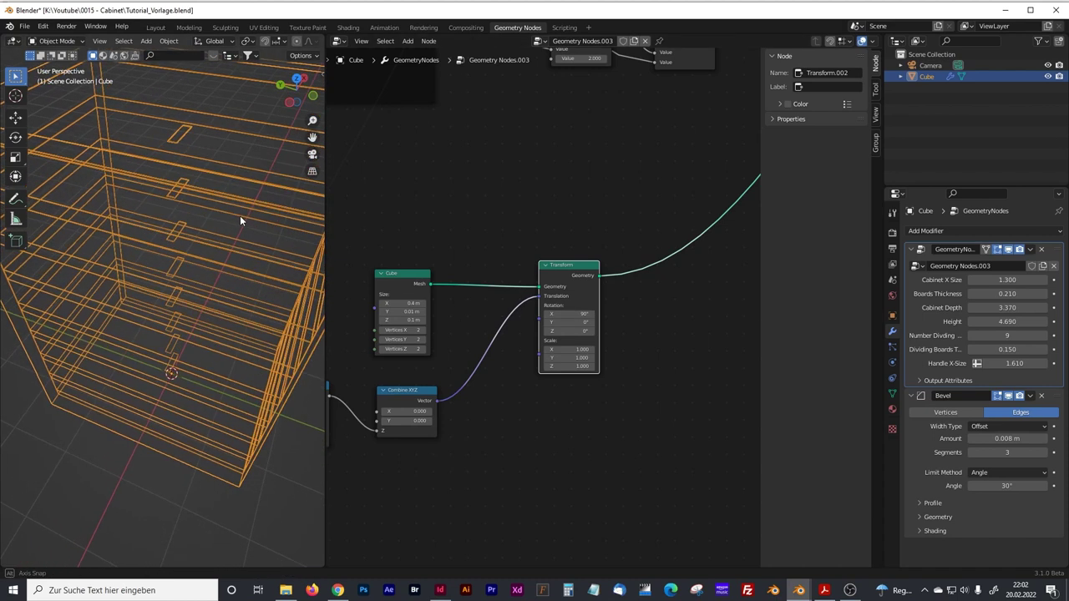
{"action": "mouse_move", "coordinate": [203, 183]}
{"action": "middle_mouse_down", "text": "shift"}
{"action": "mouse_move", "coordinate": [186, 207]}
{"action": "mouse_move", "coordinate": [198, 186]}
{"action": "mouse_move", "coordinate": [188, 193]}
{"action": "middle_mouse_up", "text": "shift"}
- Show the cabinet from the top and add a Math node in the free space beside the Handles to Drawers node
{"action": "scroll", "coordinate": [185, 208], "scroll_direction": "down", "scroll_amount": 2}
{"action": "key", "text": "KP_7"}
{"action": "scroll", "coordinate": [174, 276], "scroll_direction": "up", "scroll_amount": 5}
{"action": "middle_click_drag", "start_coordinate": [166, 297], "coordinate": [230, 237], "text": "shift"}
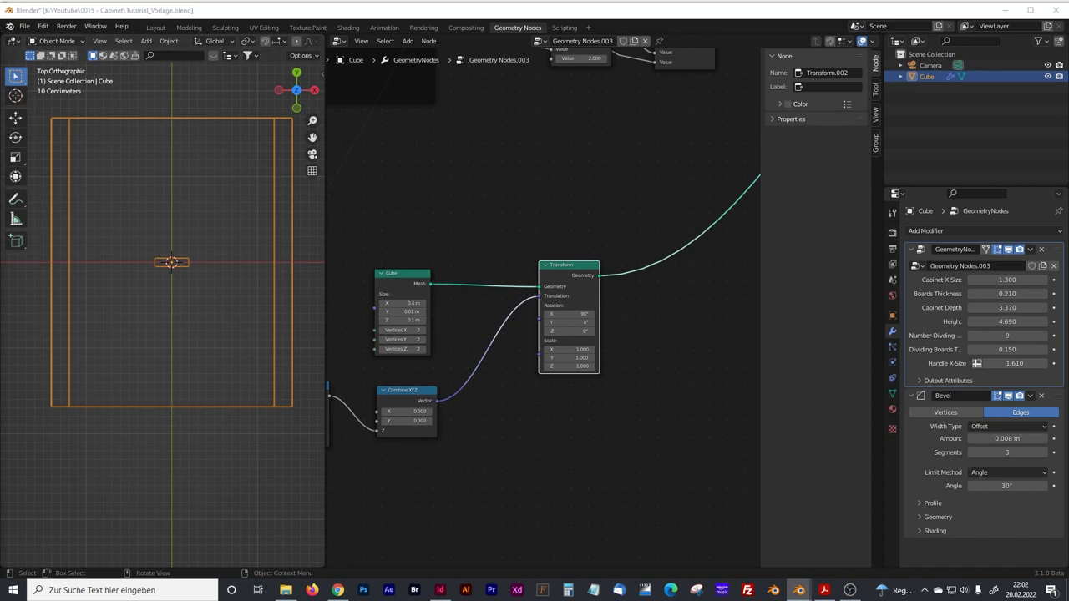
{"action": "scroll", "coordinate": [499, 317], "scroll_direction": "down", "scroll_amount": 3}
{"action": "middle_click_drag", "start_coordinate": [339, 315], "coordinate": [539, 315]}
{"action": "scroll", "coordinate": [426, 294], "scroll_direction": "up", "scroll_amount": 3}
{"action": "key", "text": "shift+a"}
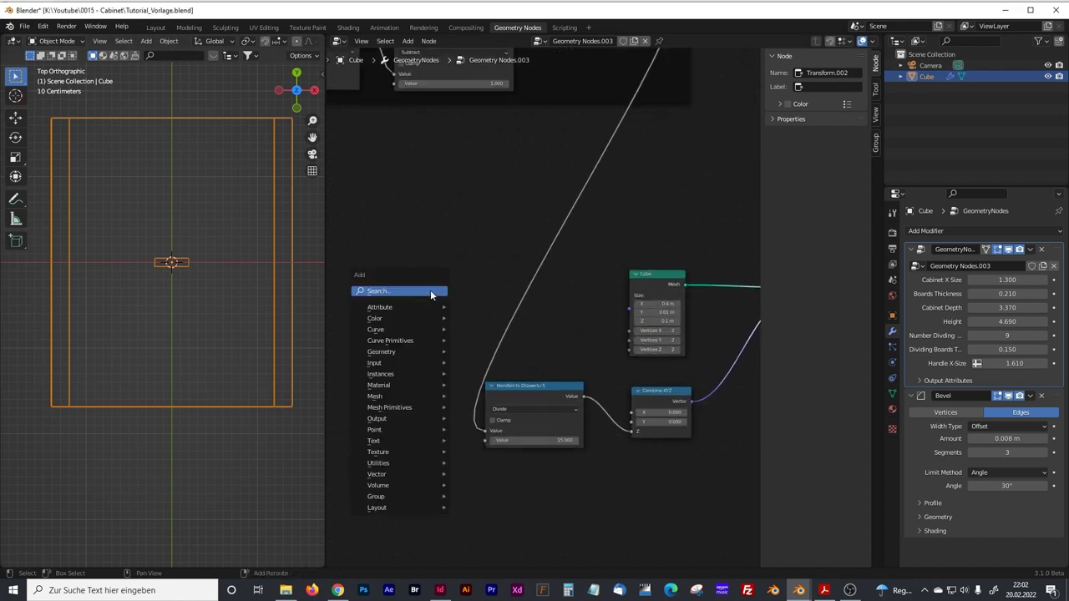
{"action": "left_click", "coordinate": [430, 290]}
{"action": "type", "text": "math"}
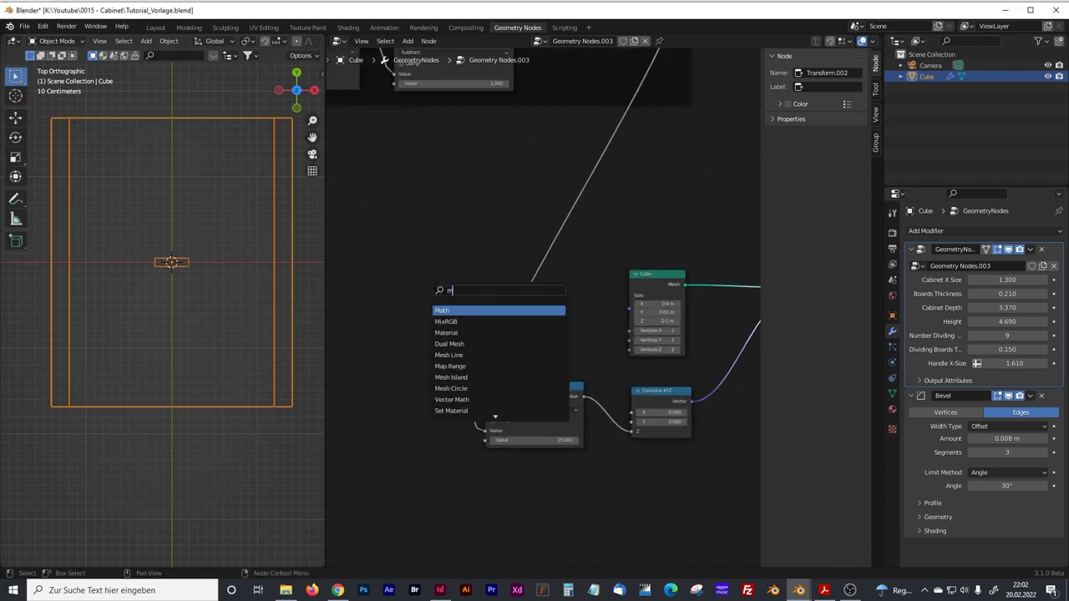
{"action": "left_click", "coordinate": [461, 309]}
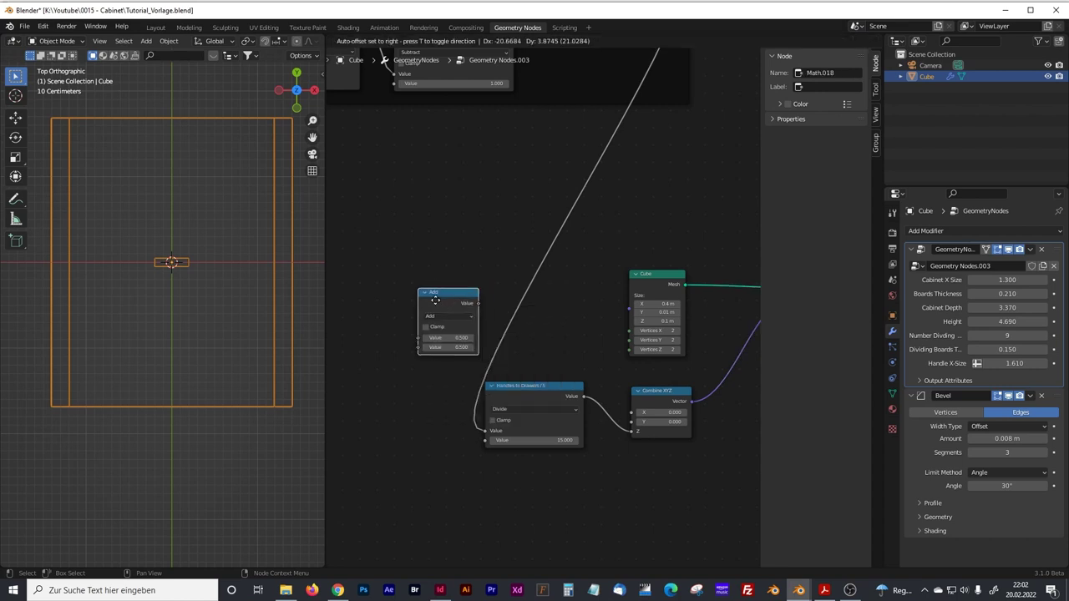
{"action": "left_click", "coordinate": [430, 277]}
- Reposition the new Add node in the empty area above and to the left of the Handles to Drawers node
{"action": "scroll", "coordinate": [562, 374], "scroll_direction": "down", "scroll_amount": 4}
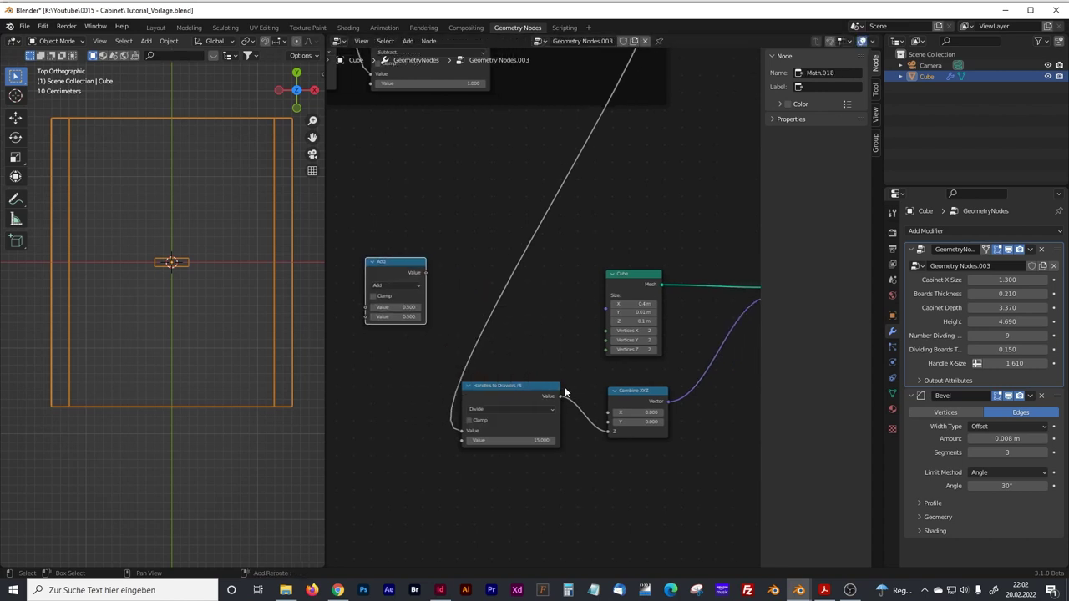
{"action": "scroll", "coordinate": [627, 429], "scroll_direction": "up", "scroll_amount": 2}
{"action": "left_click_drag", "start_coordinate": [626, 452], "coordinate": [452, 278]}
{"action": "left_click_drag", "start_coordinate": [518, 298], "coordinate": [692, 380]}
{"action": "left_click_drag", "start_coordinate": [381, 279], "coordinate": [627, 321]}
{"action": "left_click", "coordinate": [629, 319]}
{"action": "left_click_drag", "start_coordinate": [399, 286], "coordinate": [625, 311]}
{"action": "scroll", "coordinate": [625, 311], "scroll_direction": "up", "scroll_amount": 2}
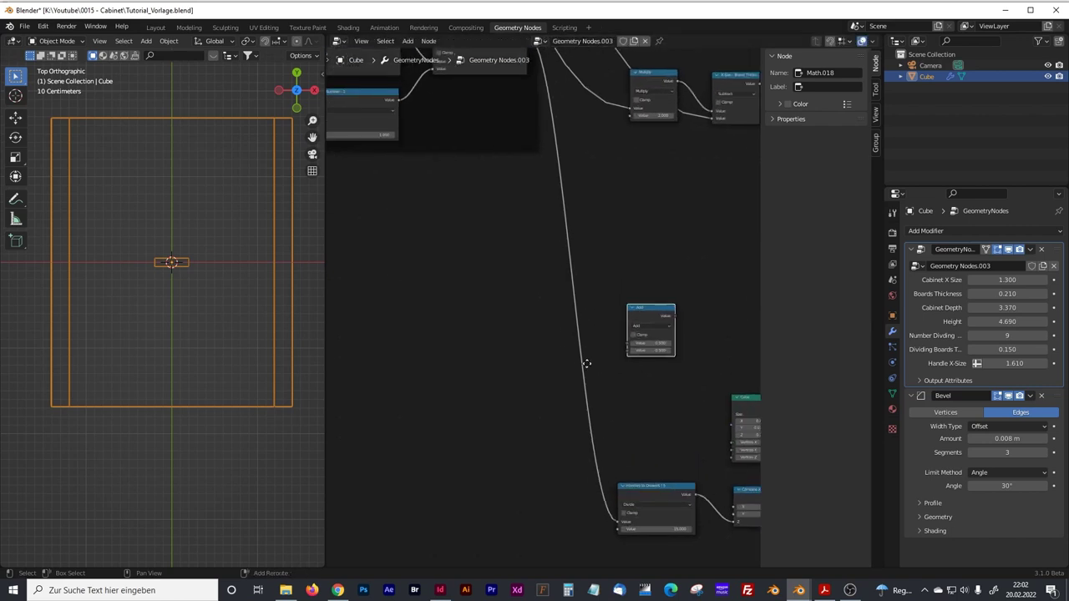
{"action": "middle_click_drag", "start_coordinate": [587, 362], "coordinate": [535, 288]}
{"action": "left_click_drag", "start_coordinate": [602, 241], "coordinate": [421, 326]}
{"action": "left_click", "coordinate": [469, 289]}
{"action": "scroll", "coordinate": [468, 289], "scroll_direction": "up", "scroll_amount": 3}
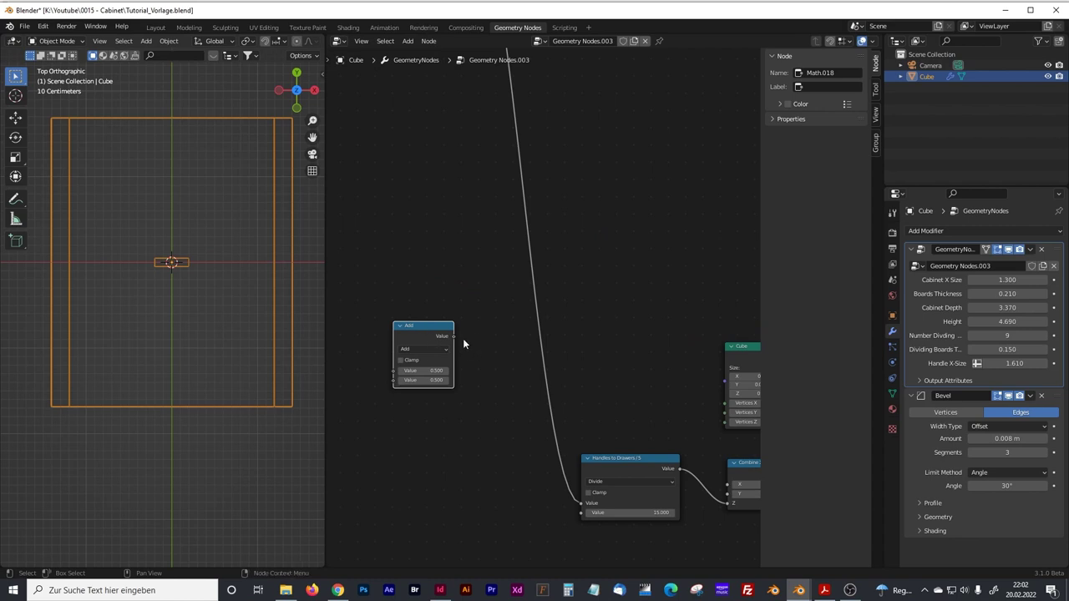
{"action": "middle_click_drag", "start_coordinate": [437, 310], "coordinate": [525, 313]}
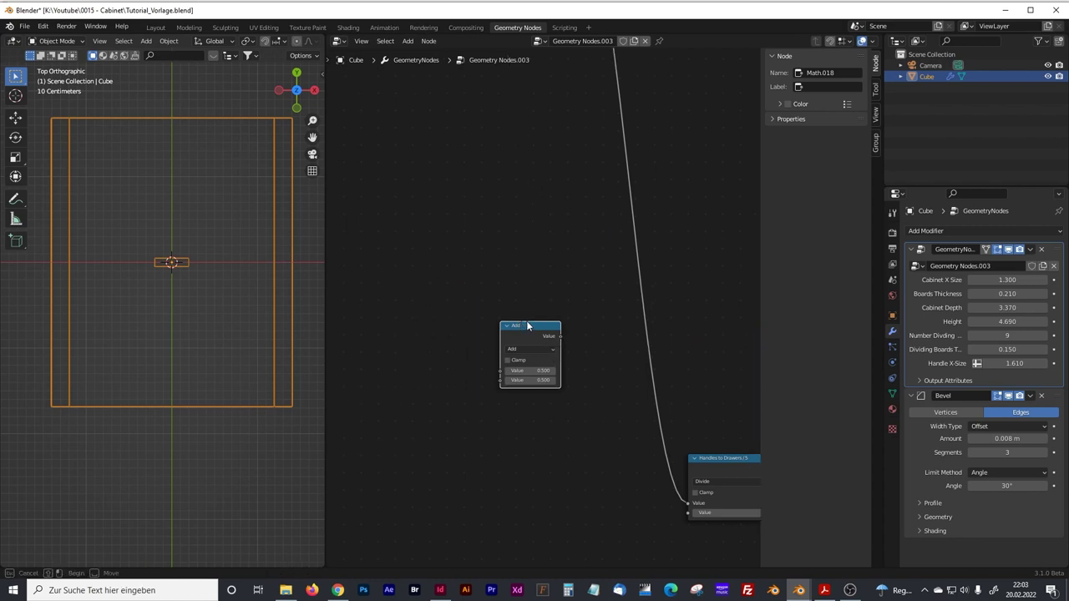
{"action": "left_click", "coordinate": [522, 336]}
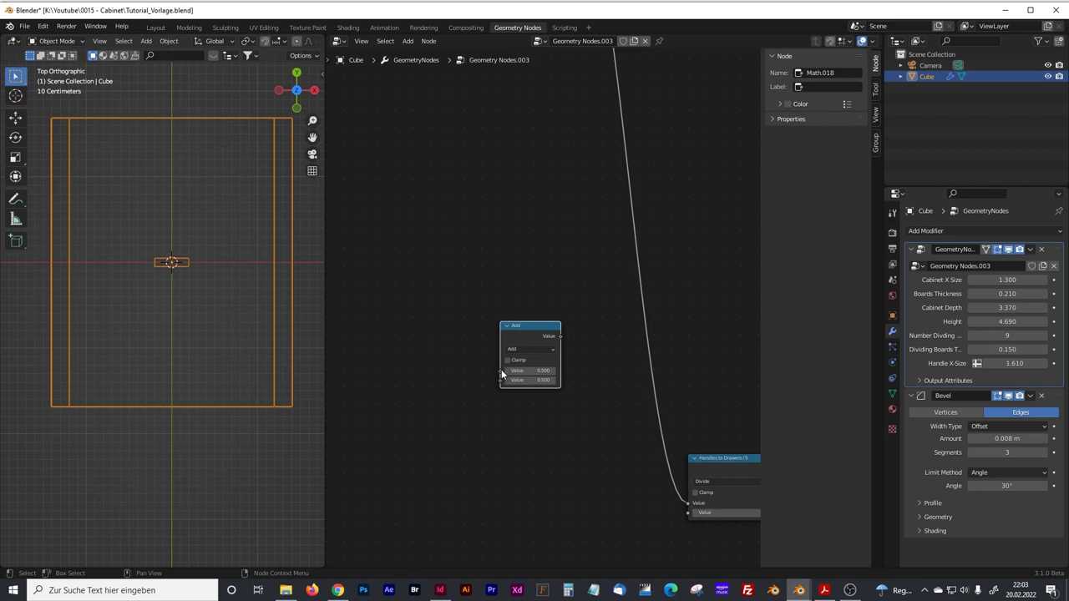
- Link the Group Input's Cabinet Depth to the Add node's first value
{"action": "left_click_drag", "start_coordinate": [501, 370], "coordinate": [677, 188]}
{"action": "scroll", "coordinate": [665, 349], "scroll_direction": "down", "scroll_amount": 3}
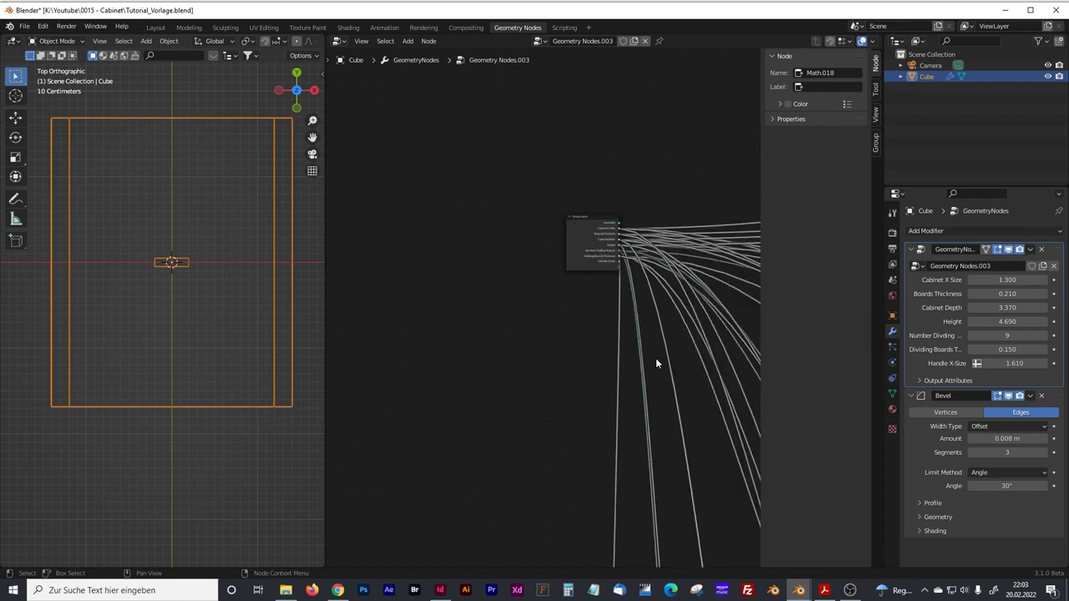
{"action": "scroll", "coordinate": [657, 359], "scroll_direction": "down", "scroll_amount": 1}
{"action": "middle_click_drag", "start_coordinate": [656, 359], "coordinate": [584, 50]}
{"action": "middle_click_drag", "start_coordinate": [618, 515], "coordinate": [434, 50]}
{"action": "middle_click_drag", "start_coordinate": [525, 303], "coordinate": [488, 392]}
{"action": "scroll", "coordinate": [518, 298], "scroll_direction": "up", "scroll_amount": 3}
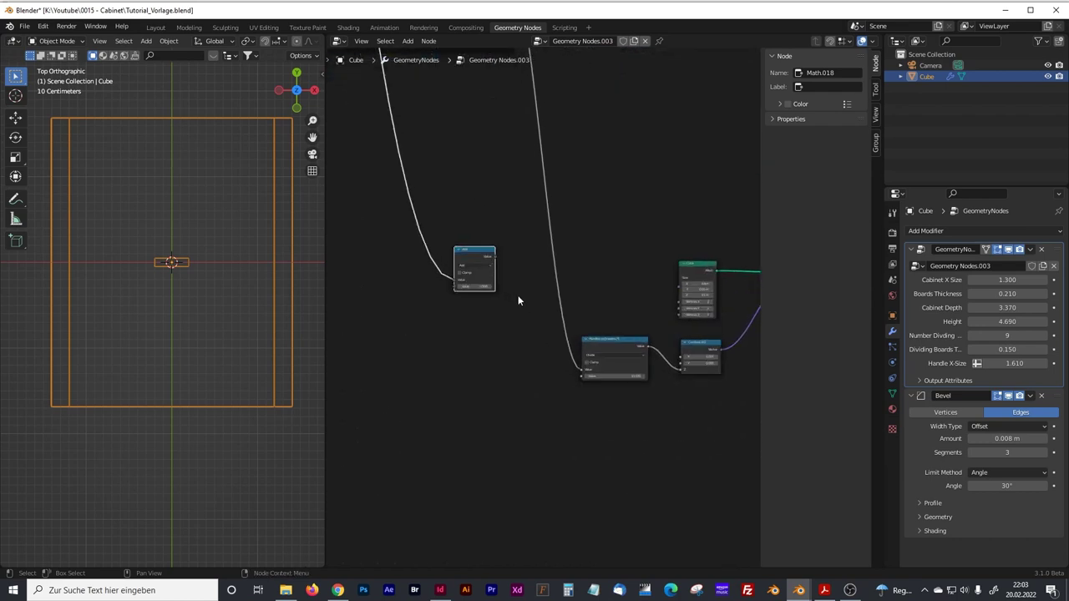
{"action": "scroll", "coordinate": [518, 296], "scroll_direction": "up", "scroll_amount": 3}
{"action": "middle_click_drag", "start_coordinate": [530, 263], "coordinate": [540, 292]}
{"action": "middle_click_drag", "start_coordinate": [595, 322], "coordinate": [509, 277]}
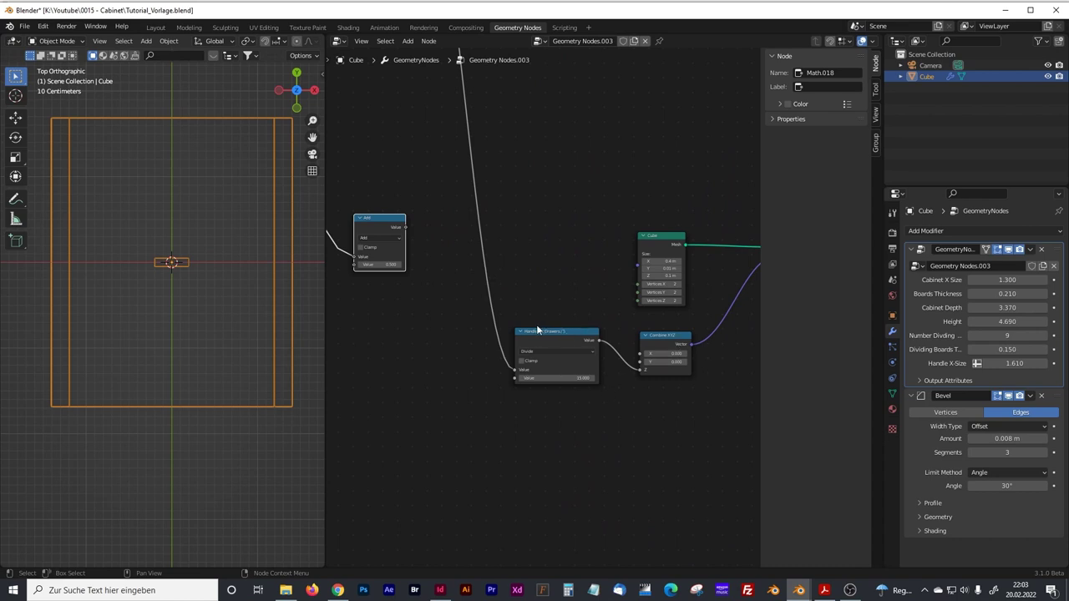
- Move the Add node closer, feed its result into Combine XYZ's Y, and check the handles' position around the cabinet
{"action": "left_click_drag", "start_coordinate": [388, 220], "coordinate": [409, 233]}
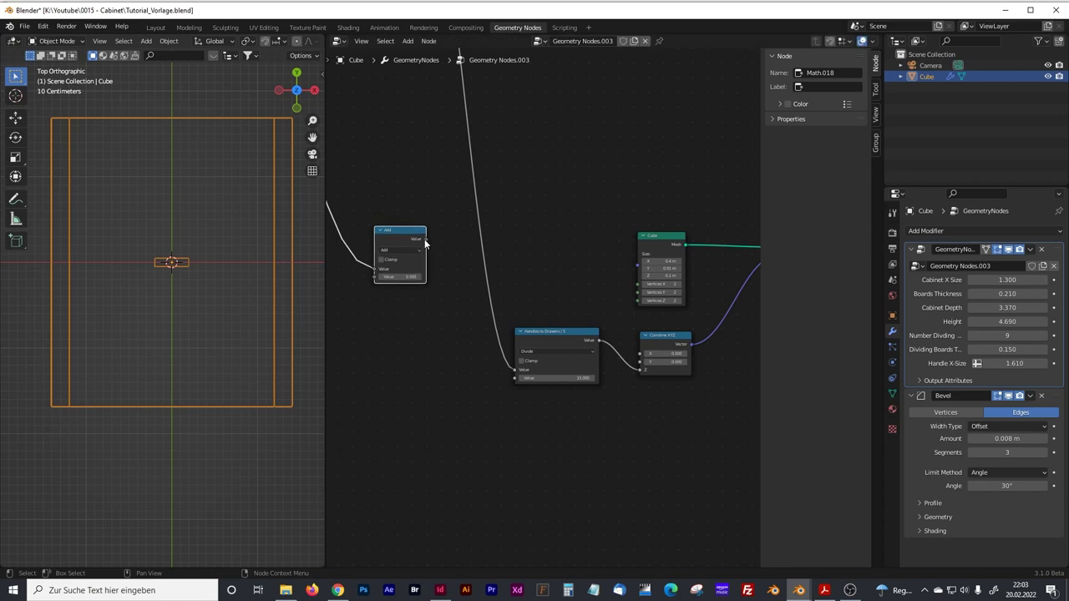
{"action": "middle_click_drag", "start_coordinate": [571, 293], "coordinate": [520, 291], "text": "shift"}
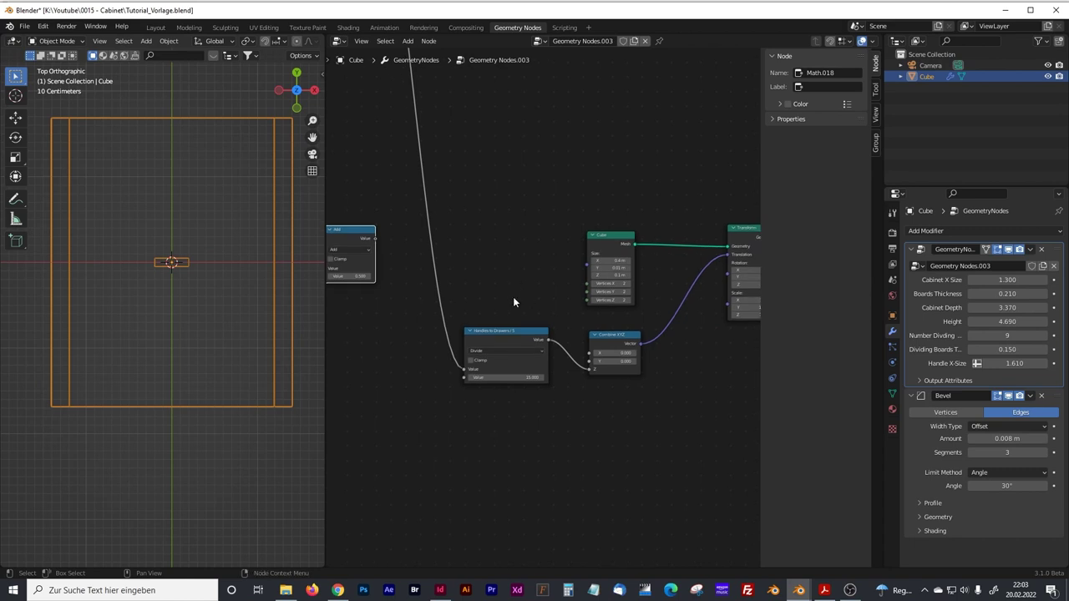
{"action": "left_click_drag", "start_coordinate": [374, 241], "coordinate": [418, 246]}
{"action": "left_click_drag", "start_coordinate": [495, 269], "coordinate": [589, 366]}
{"action": "scroll", "coordinate": [187, 353], "scroll_direction": "down", "scroll_amount": 4}
{"action": "middle_click_drag", "start_coordinate": [192, 341], "coordinate": [246, 226]}
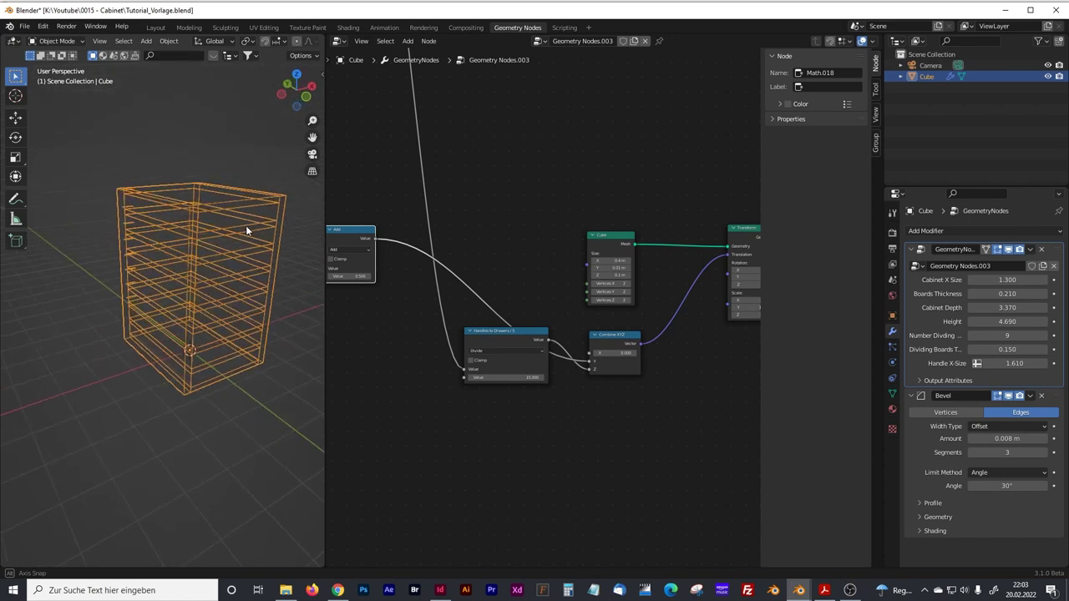
{"action": "middle_click_drag", "start_coordinate": [157, 211], "coordinate": [183, 236]}
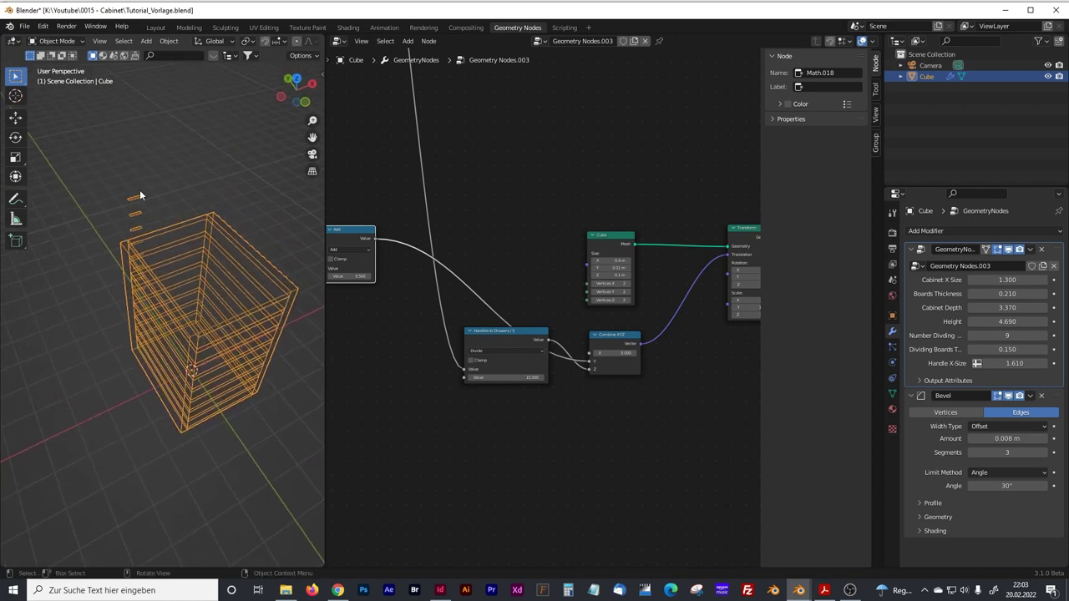
- Change the Add node fed by Cabinet Depth to Divide and set its second value to 2
{"action": "middle_click_drag", "start_coordinate": [379, 319], "coordinate": [442, 319]}
{"action": "scroll", "coordinate": [442, 318], "scroll_direction": "up", "scroll_amount": 5}
{"action": "middle_click_drag", "start_coordinate": [379, 303], "coordinate": [444, 295]}
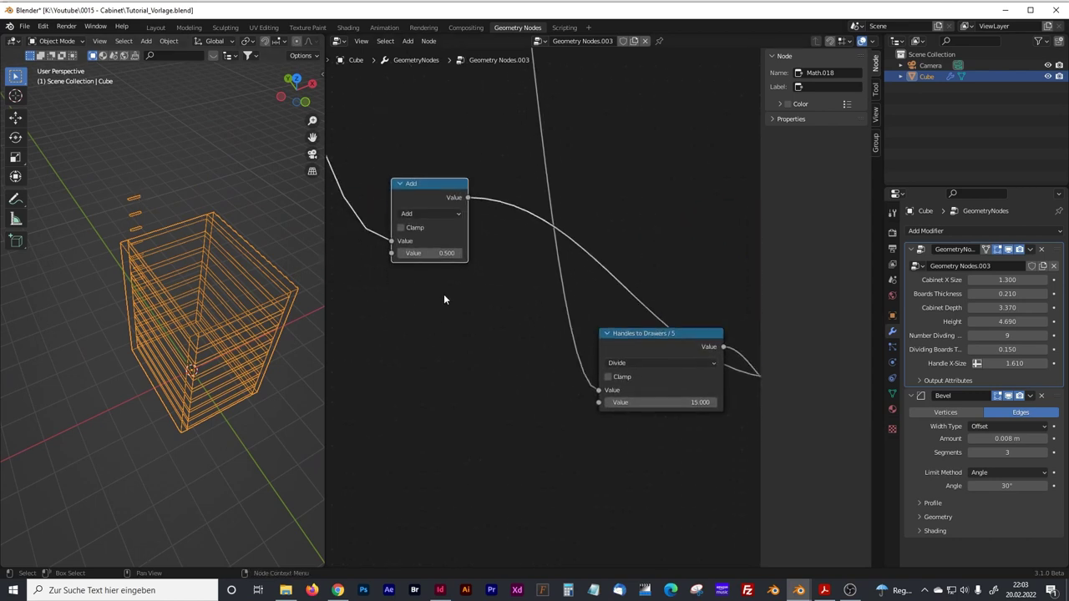
{"action": "left_click", "coordinate": [414, 213]}
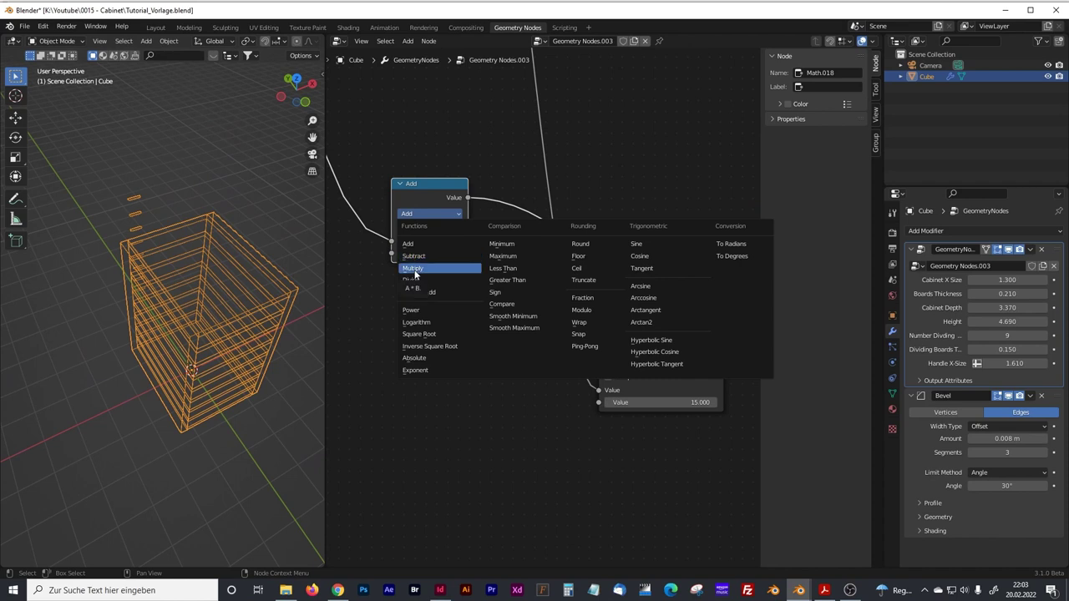
{"action": "left_click", "coordinate": [412, 281]}
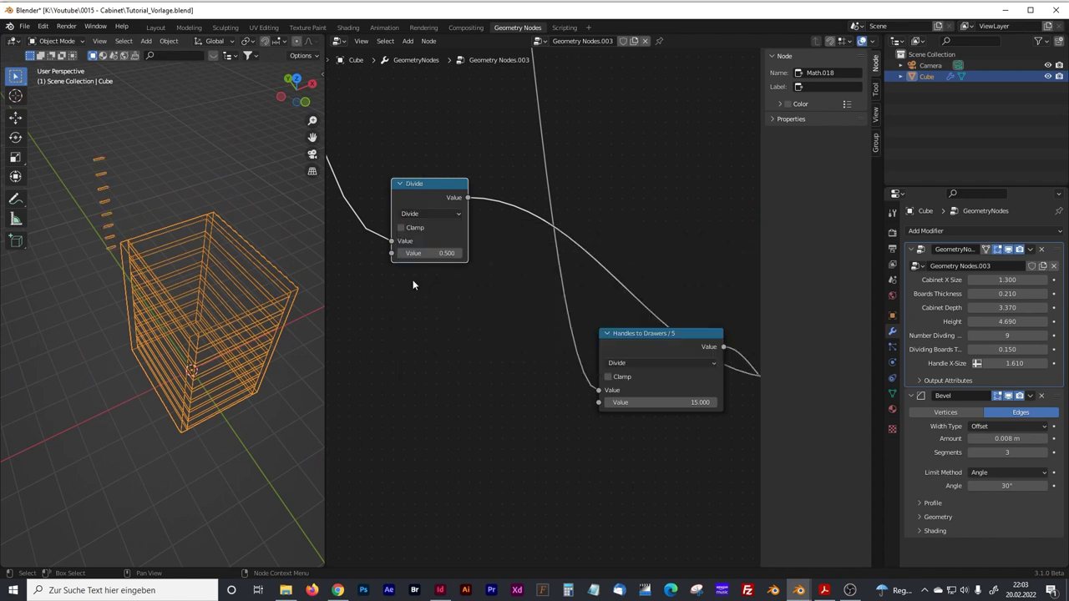
{"action": "left_click", "coordinate": [443, 253]}
{"action": "type", "text": "2"}
{"action": "key", "text": "Return"}
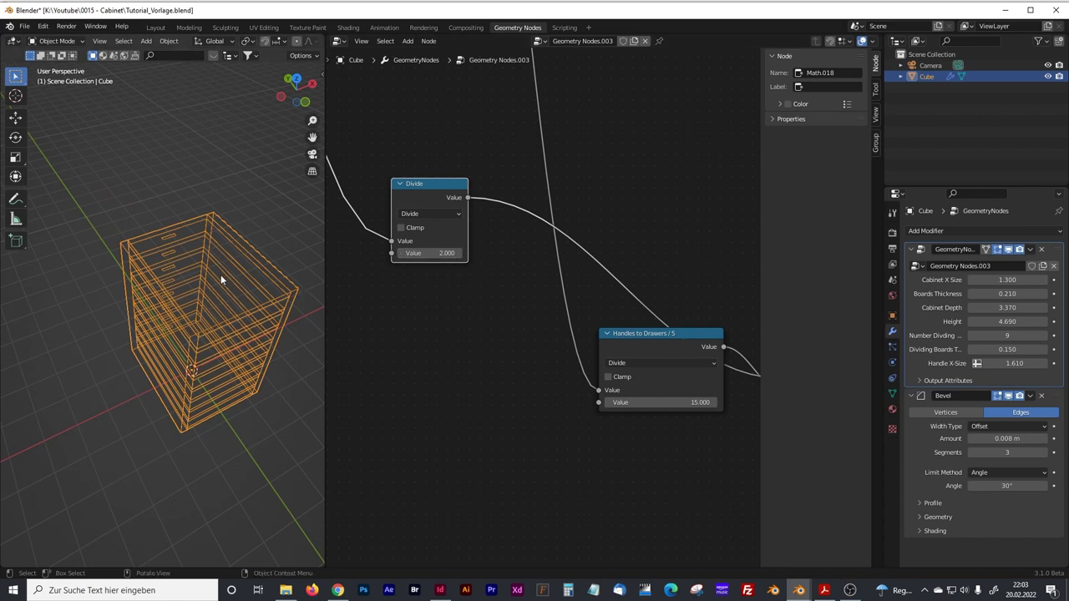
- From the top view, duplicate the Divide node onto its output link and make the copy Multiply by -1
{"action": "key", "text": "KP_1"}
{"action": "key", "text": "KP_7"}
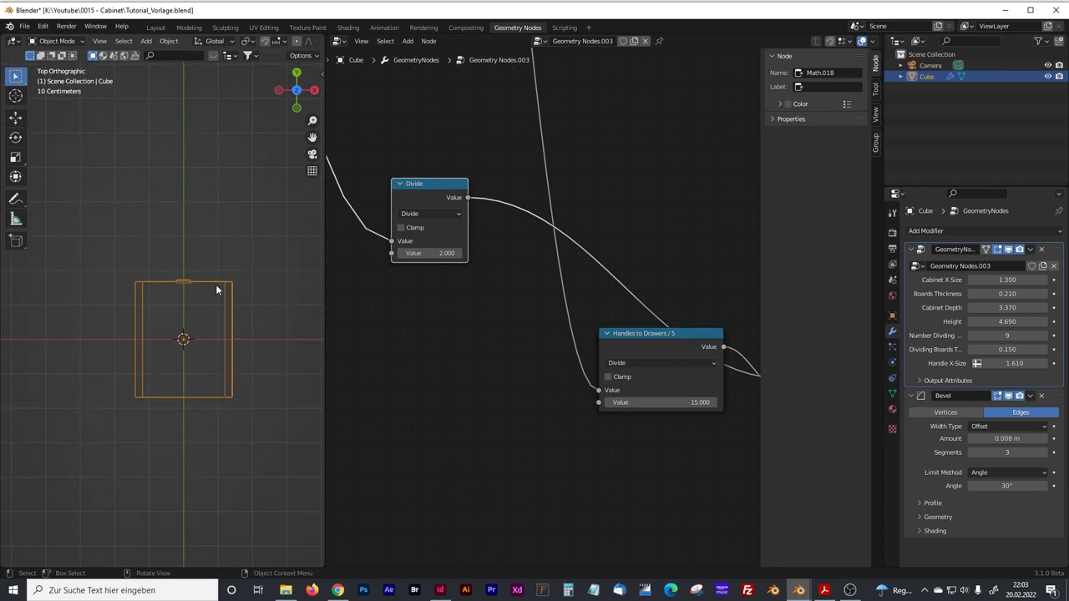
{"action": "scroll", "coordinate": [212, 291], "scroll_direction": "up", "scroll_amount": 2}
{"action": "middle_click_drag", "start_coordinate": [212, 295], "coordinate": [211, 242], "text": "shift"}
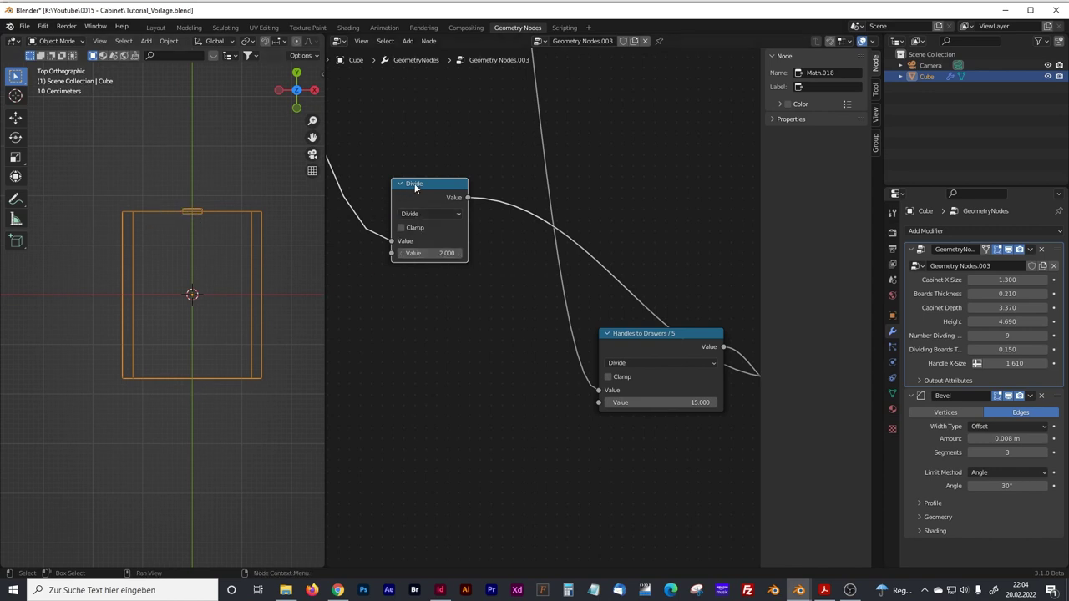
{"action": "key", "text": "shift+d"}
{"action": "left_click", "coordinate": [549, 182]}
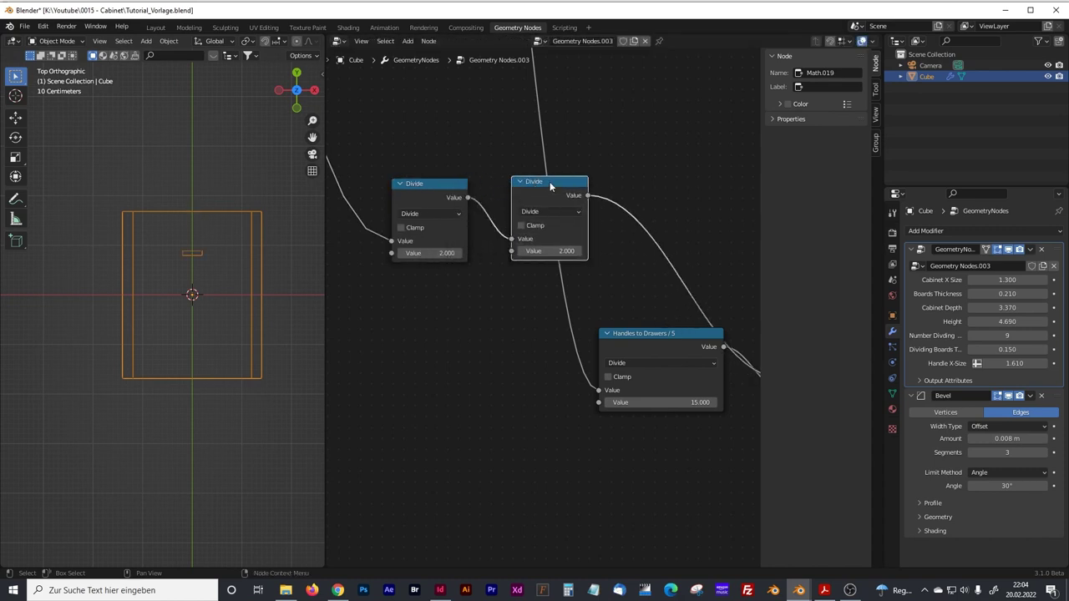
{"action": "left_click", "coordinate": [540, 211]}
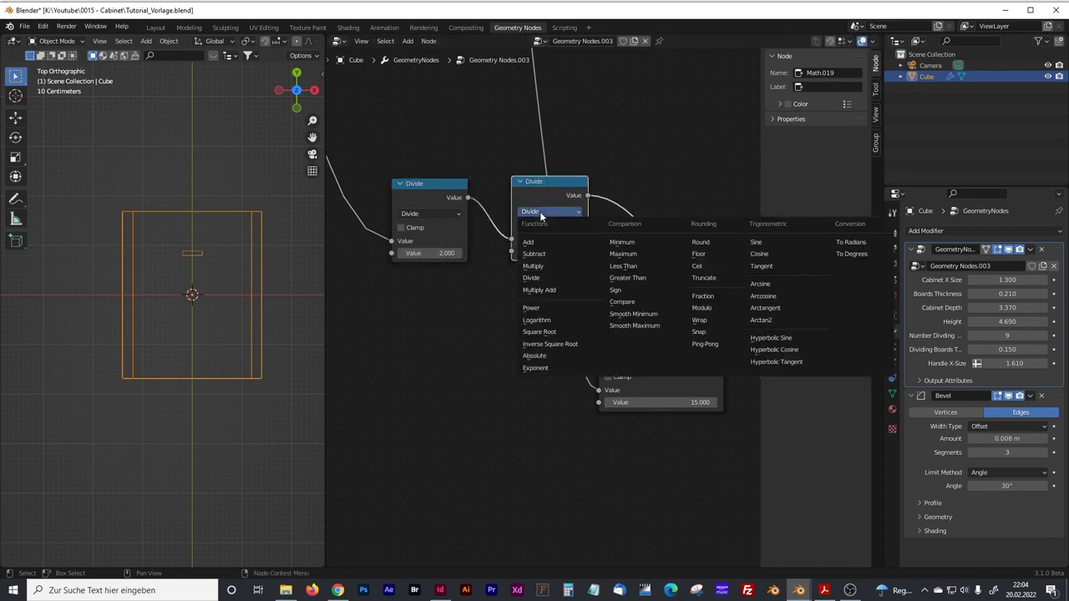
{"action": "left_click", "coordinate": [537, 260]}
{"action": "left_click", "coordinate": [561, 249]}
{"action": "type", "text": "-1"}
{"action": "key", "text": "Return"}
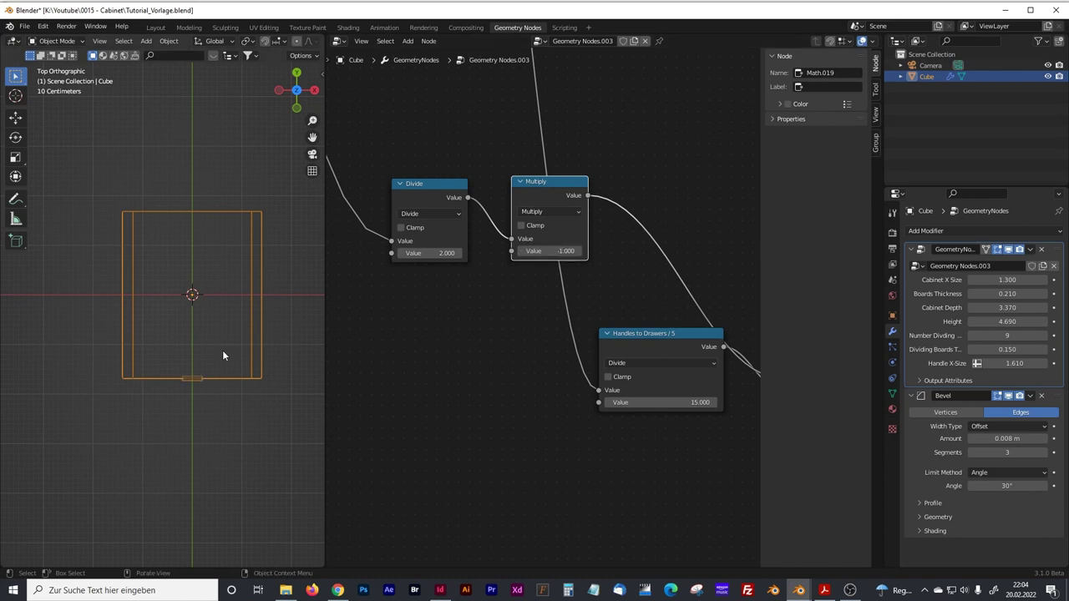
- Enlarge the viewport, switch it to rendered shading, deselect the cabinet and inspect the handles on its front up close
{"action": "middle_click_drag", "start_coordinate": [246, 372], "coordinate": [266, 255]}
{"action": "left_click_drag", "start_coordinate": [324, 108], "coordinate": [397, 108]}
{"action": "middle_click_drag", "start_coordinate": [261, 220], "coordinate": [272, 260]}
{"action": "scroll", "coordinate": [273, 259], "scroll_direction": "up", "scroll_amount": 2}
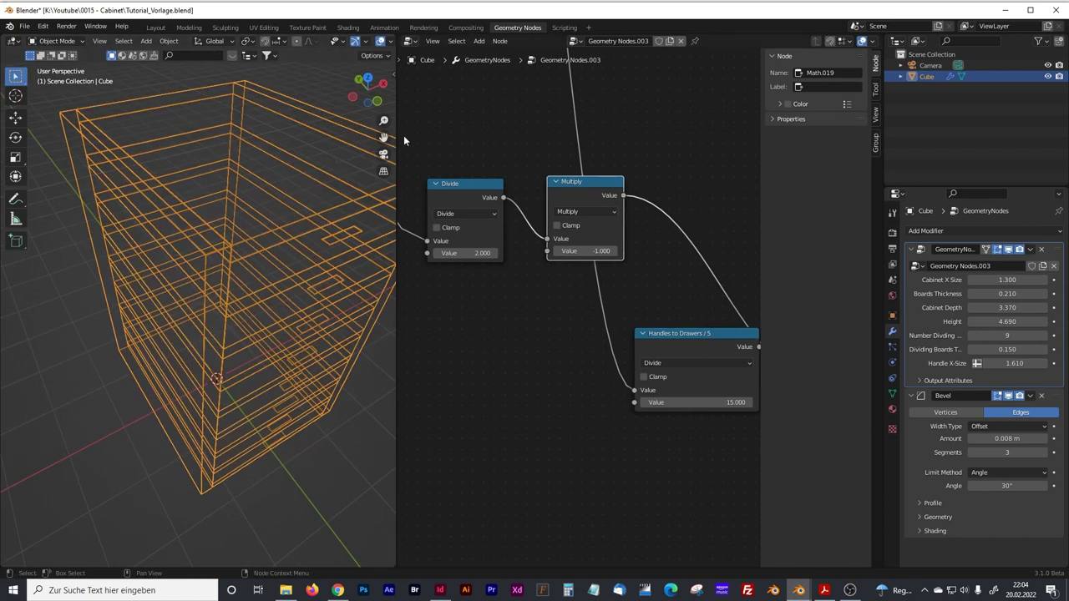
{"action": "left_click_drag", "start_coordinate": [400, 133], "coordinate": [520, 133]}
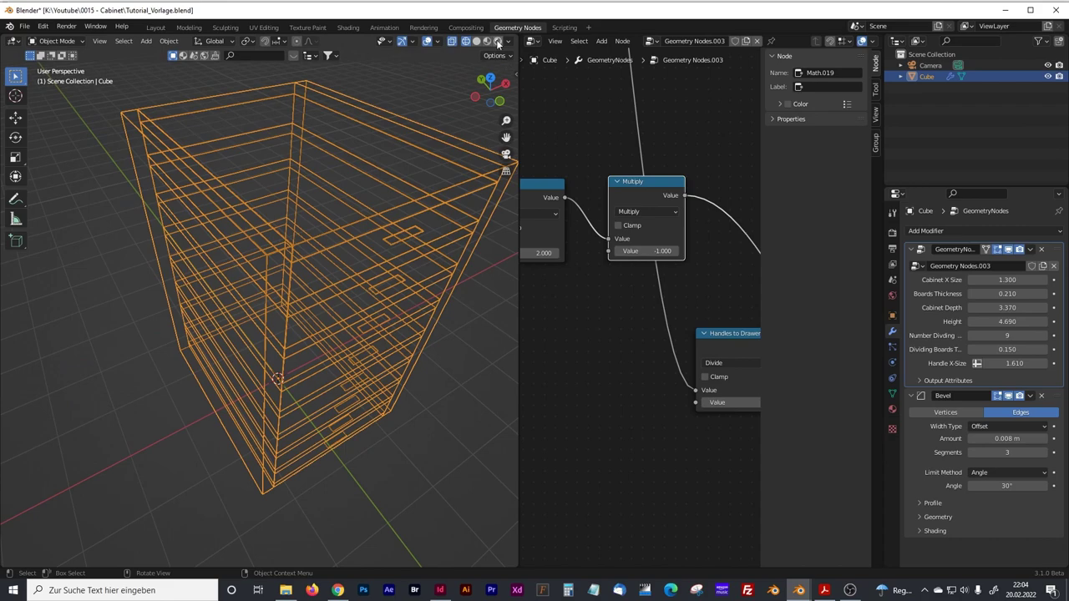
{"action": "left_click", "coordinate": [484, 41]}
{"action": "middle_click_drag", "start_coordinate": [380, 198], "coordinate": [311, 209], "text": "shift"}
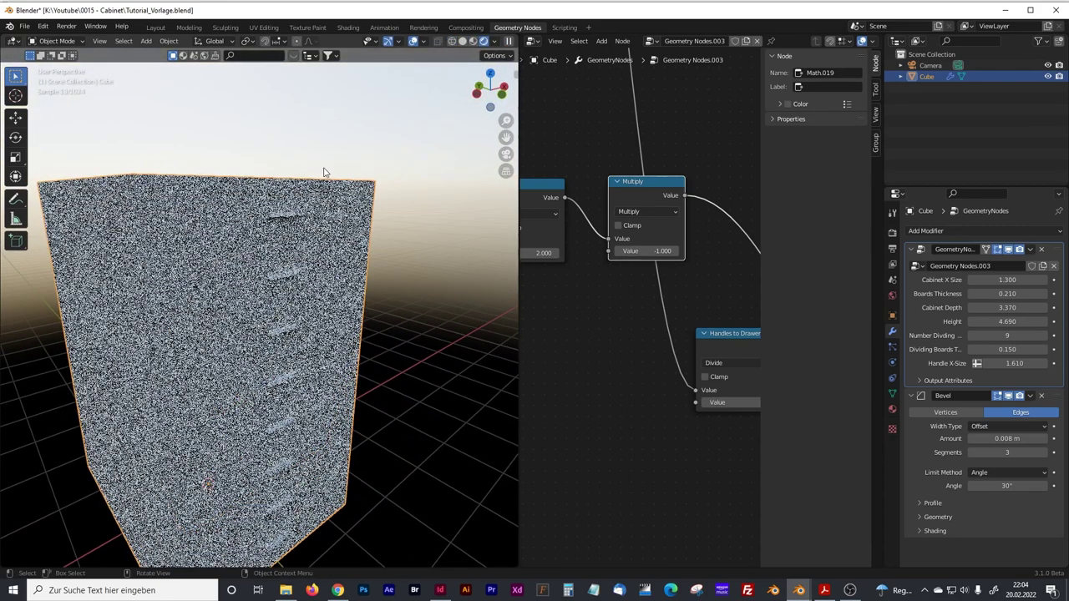
{"action": "left_click", "coordinate": [329, 152]}
{"action": "middle_click_drag", "start_coordinate": [294, 264], "coordinate": [326, 220]}
{"action": "scroll", "coordinate": [325, 196], "scroll_direction": "up", "scroll_amount": 4}
{"action": "middle_click_drag", "start_coordinate": [338, 174], "coordinate": [351, 217]}
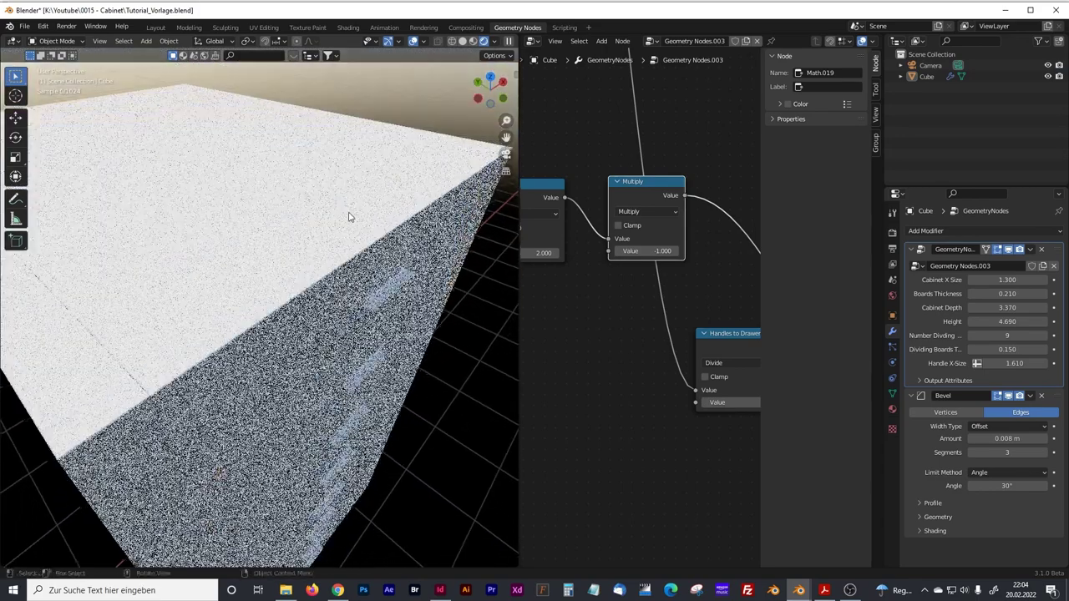
{"action": "middle_click_drag", "start_coordinate": [388, 302], "coordinate": [500, 305]}
- Move the Multiply node closer to Divide and insert a Math node on the link from Multiply to Combine XYZ's Y
{"action": "left_click_drag", "start_coordinate": [519, 292], "coordinate": [267, 292]}
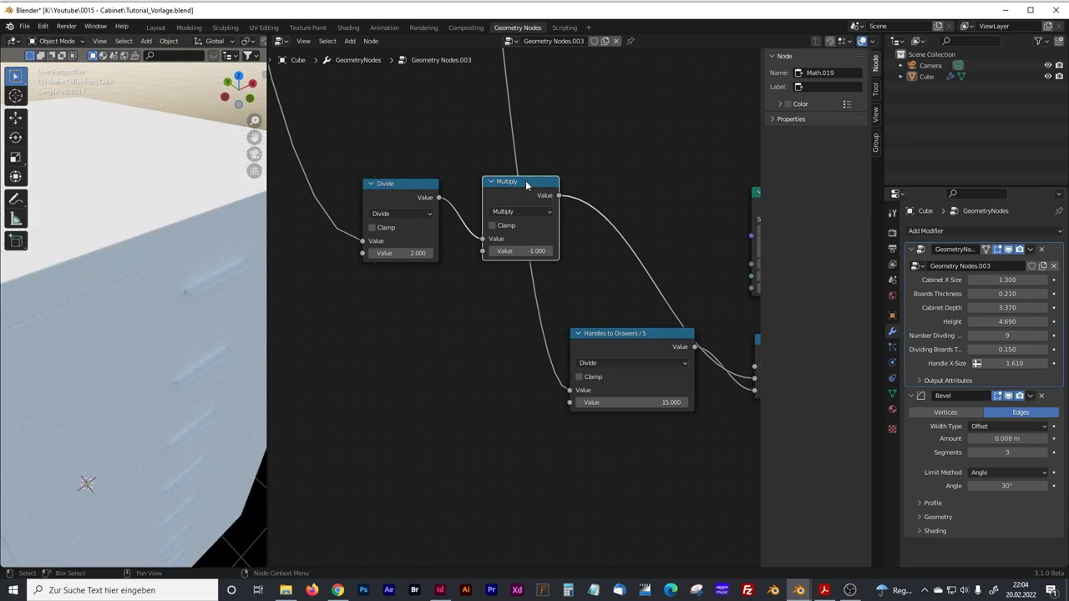
{"action": "left_click_drag", "start_coordinate": [525, 180], "coordinate": [506, 185]}
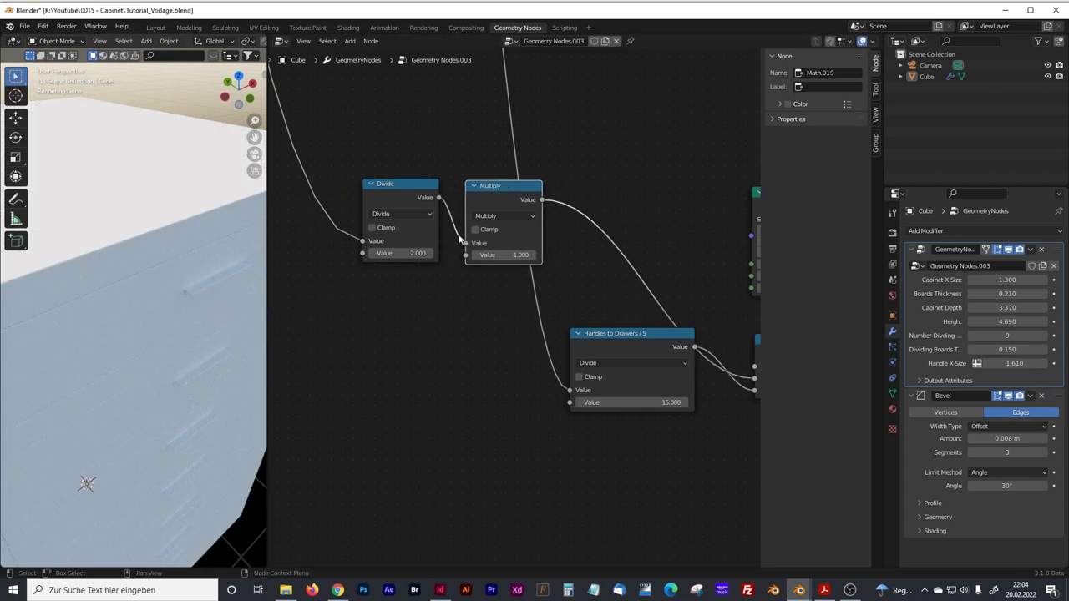
{"action": "key", "text": "shift+a"}
{"action": "type", "text": "math"}
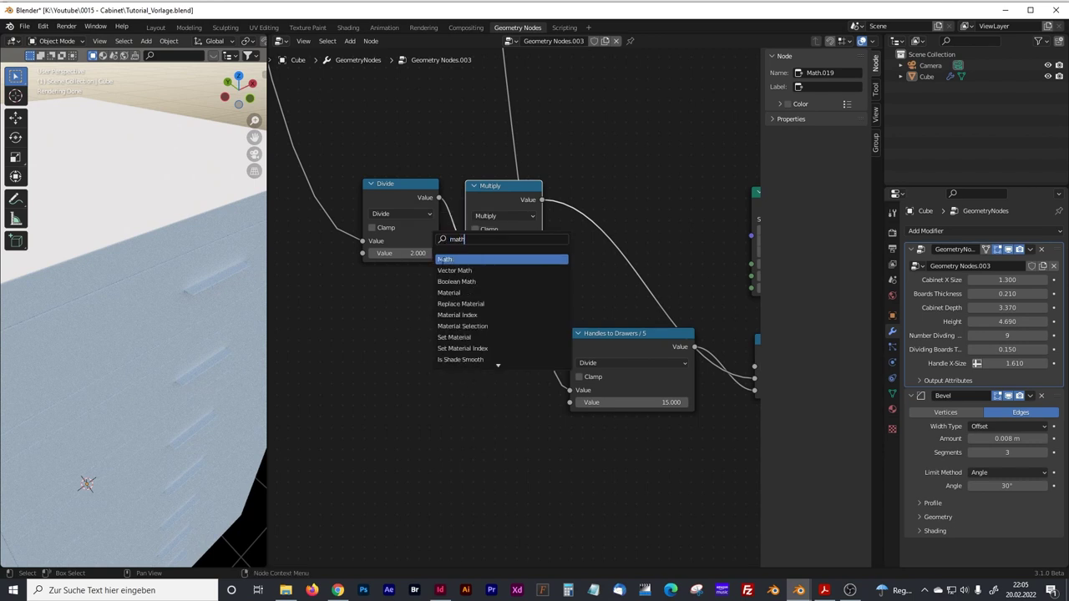
{"action": "key", "text": "Return"}
{"action": "left_click", "coordinate": [628, 229]}
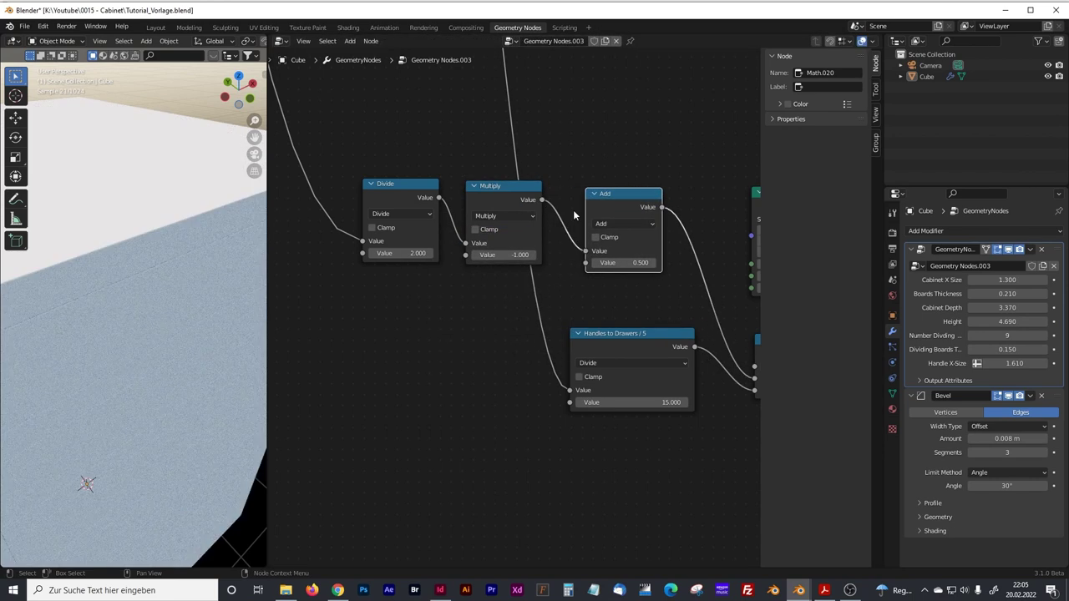
- Keep the new Math node on Add and try 0.01 and 0.02 as its second value
{"action": "left_click", "coordinate": [632, 224]}
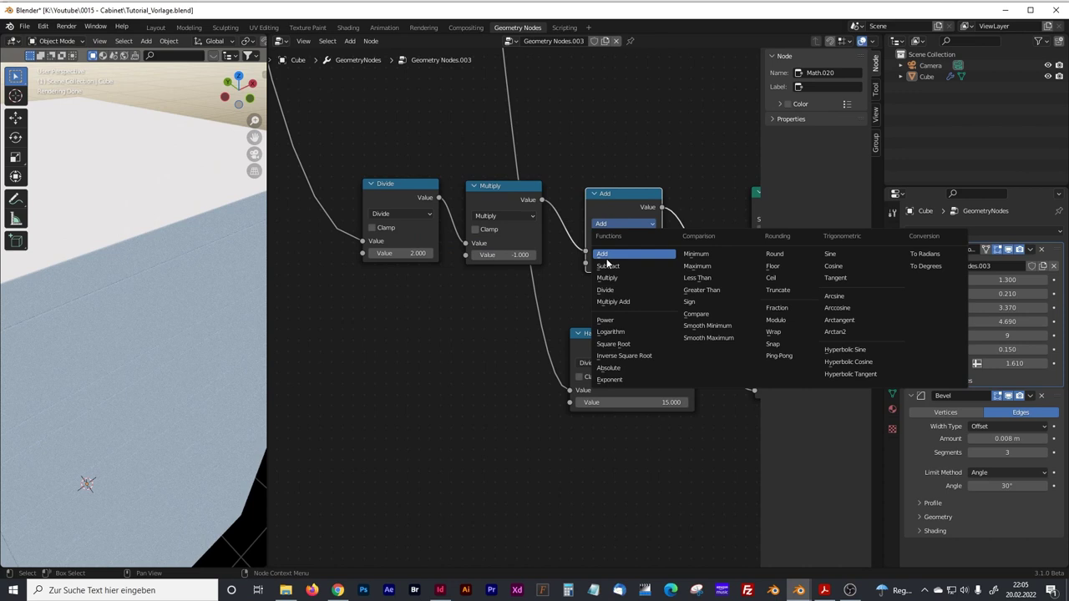
{"action": "left_click", "coordinate": [606, 259]}
{"action": "left_click", "coordinate": [633, 262]}
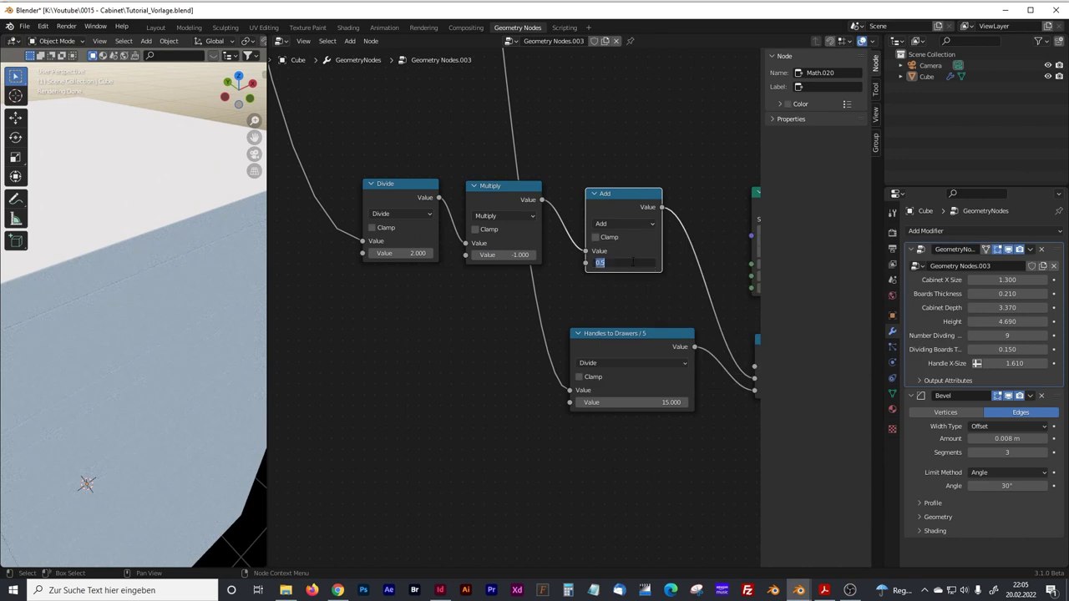
{"action": "type", "text": "0.01"}
{"action": "key", "text": "Return"}
{"action": "left_click", "coordinate": [631, 262]}
{"action": "left_click", "coordinate": [628, 263]}
{"action": "key", "text": "BackSpace"}
{"action": "type", "text": "2"}
{"action": "key", "text": "Return"}
- Give the Add node a negative second value, trying -0.2 and adjusting it so the handles protrude only slightly
{"action": "middle_click_drag", "start_coordinate": [197, 302], "coordinate": [158, 296]}
{"action": "double_click", "coordinate": [624, 262]}
{"action": "left_click", "coordinate": [632, 263]}
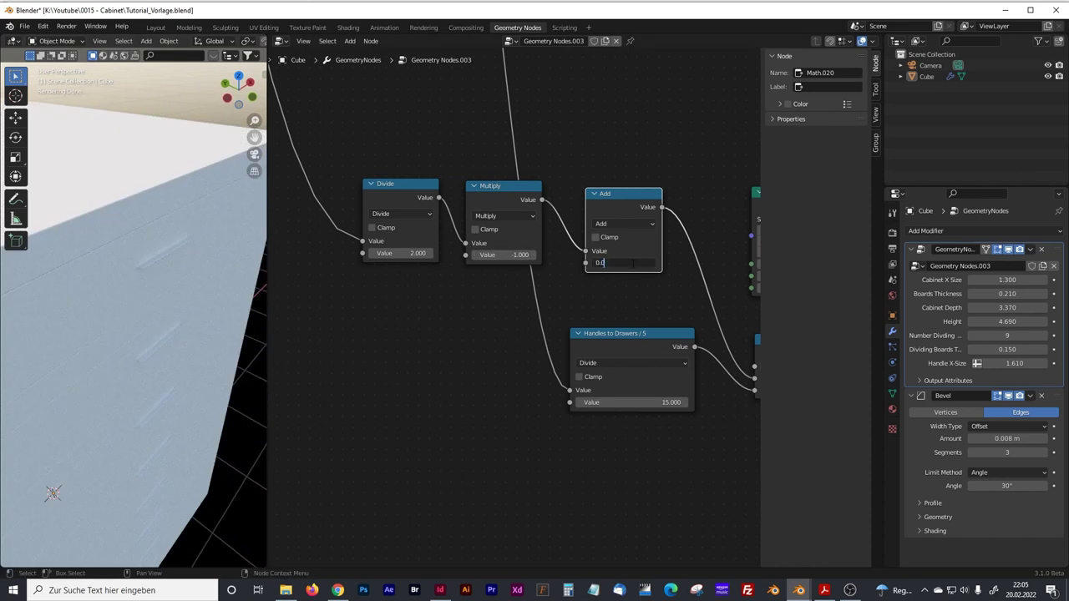
{"action": "key", "text": "Return"}
{"action": "left_click", "coordinate": [622, 224]}
{"action": "left_click", "coordinate": [640, 262]}
{"action": "left_click", "coordinate": [640, 262]}
{"action": "type", "text": "-0.2"}
{"action": "key", "text": "Return"}
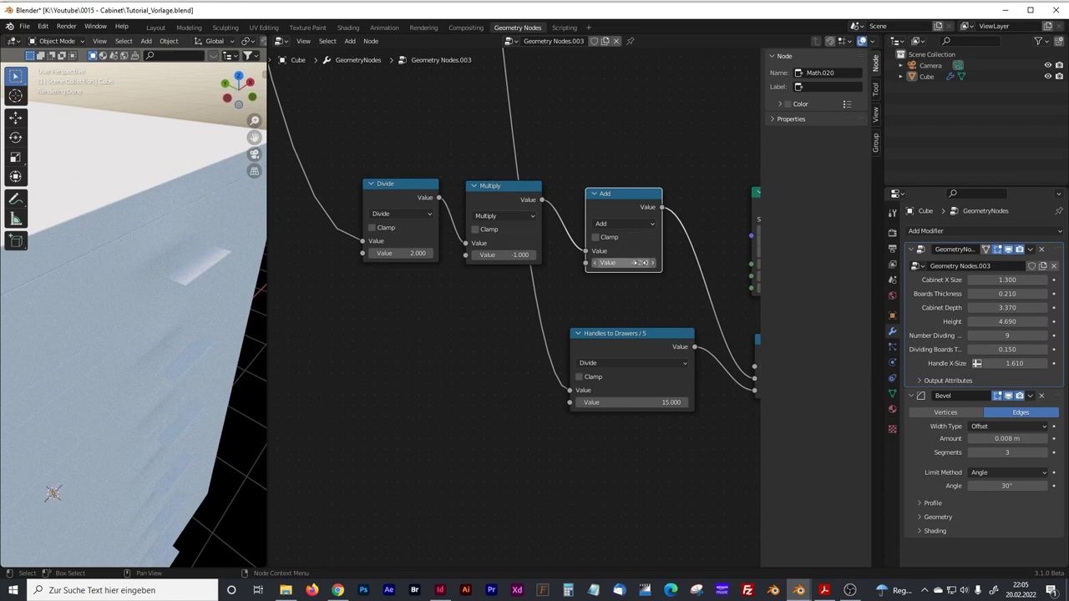
{"action": "left_click_drag", "start_coordinate": [268, 294], "coordinate": [390, 301]}
{"action": "left_click_drag", "start_coordinate": [677, 262], "coordinate": [690, 262]}
- Set the handle Cube node's Y size to 0.03 m
{"action": "middle_click_drag", "start_coordinate": [273, 358], "coordinate": [243, 244]}
{"action": "middle_click_drag", "start_coordinate": [609, 273], "coordinate": [356, 322]}
{"action": "scroll", "coordinate": [609, 325], "scroll_direction": "up", "scroll_amount": 2}
{"action": "scroll", "coordinate": [626, 315], "scroll_direction": "up", "scroll_amount": 1}
{"action": "left_click", "coordinate": [617, 280]}
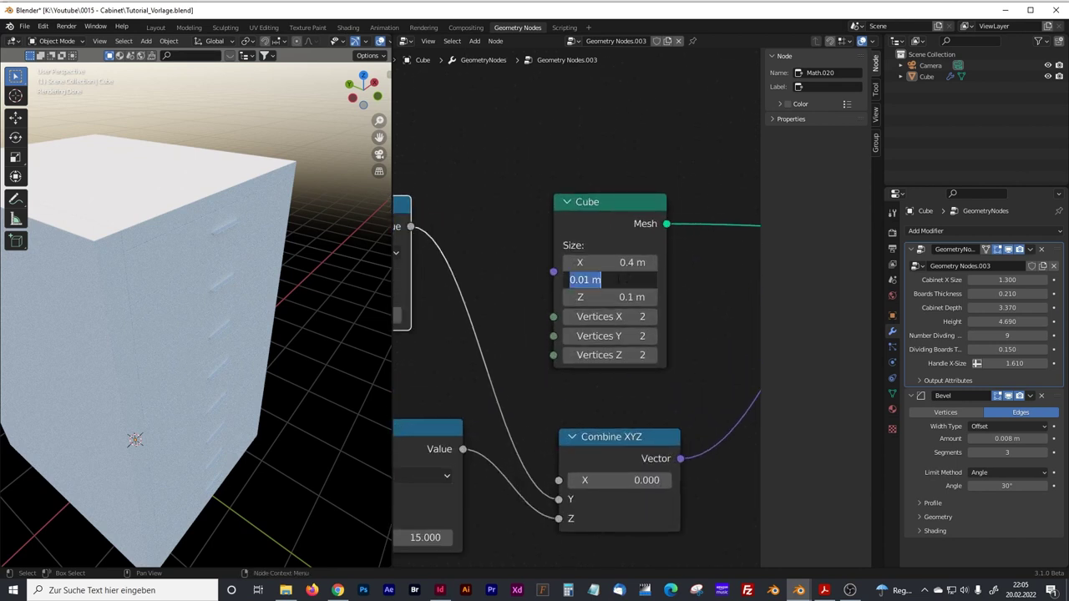
{"action": "left_click", "coordinate": [584, 280]}
{"action": "key", "text": "Return"}
{"action": "left_click", "coordinate": [627, 280]}
{"action": "left_click", "coordinate": [583, 280]}
{"action": "key", "text": "Delete"}
{"action": "type", "text": "3"}
{"action": "key", "text": "Return"}
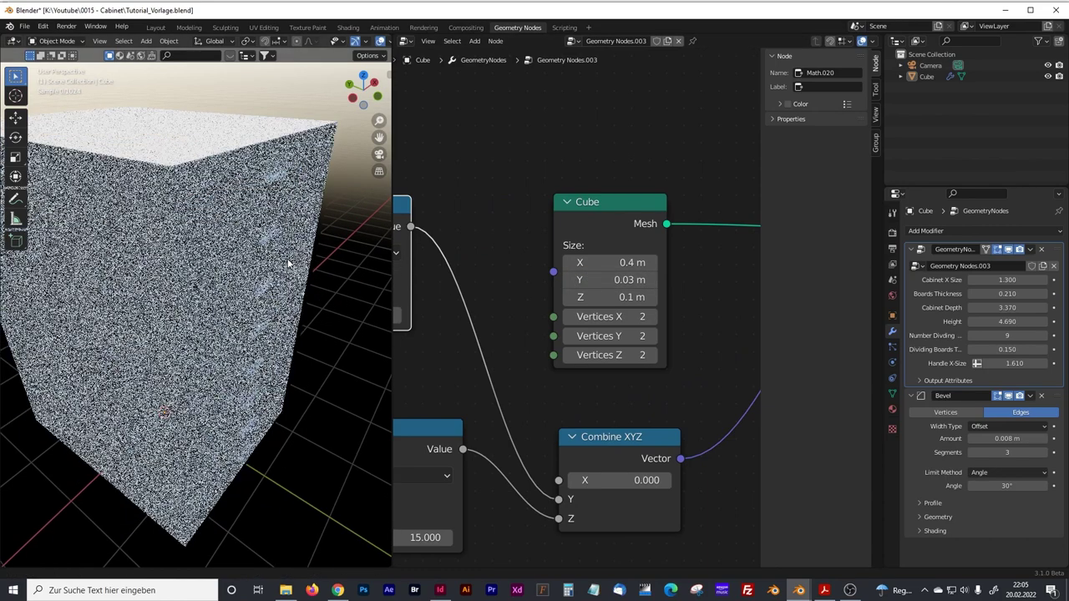
- Examine the thicker handles on the drawer fronts and the Divide, Multiply and Add chain that positions them
{"action": "middle_click_drag", "start_coordinate": [270, 279], "coordinate": [295, 280]}
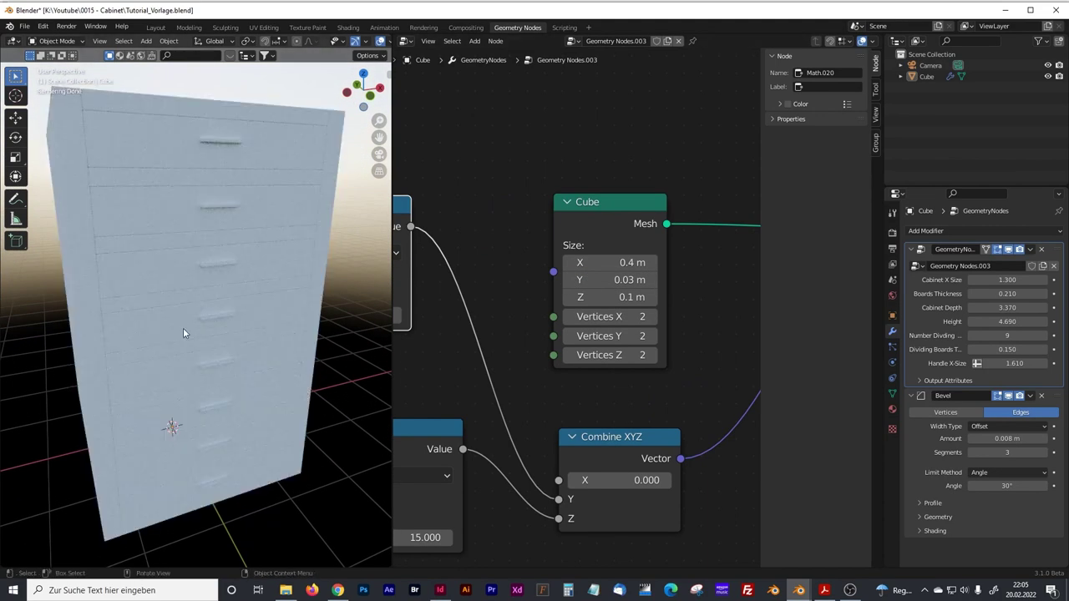
{"action": "scroll", "coordinate": [246, 266], "scroll_direction": "down", "scroll_amount": 1}
{"action": "scroll", "coordinate": [217, 247], "scroll_direction": "up", "scroll_amount": 1}
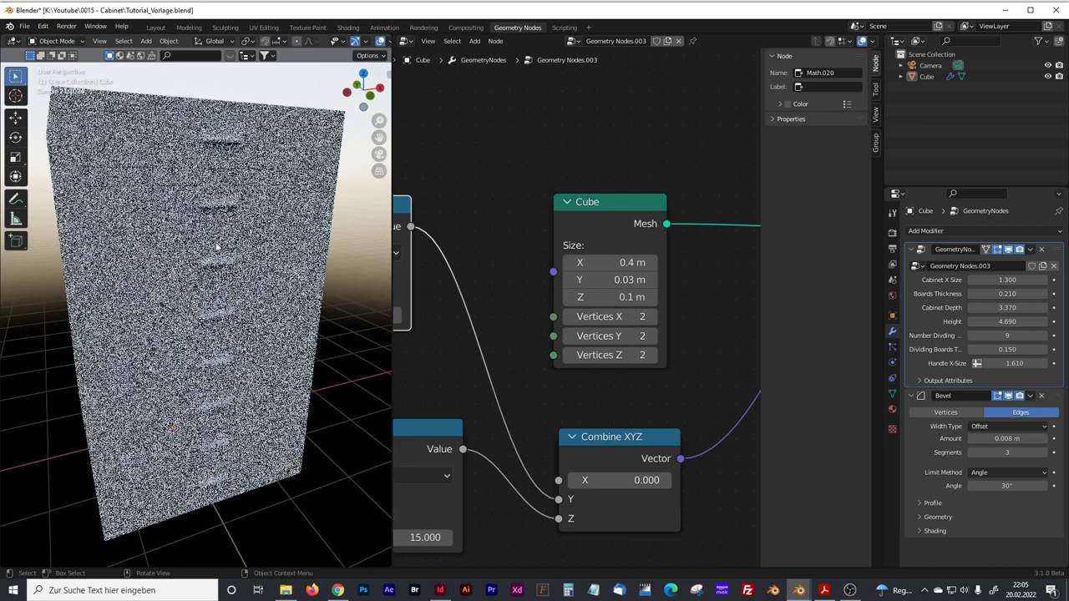
{"action": "left_click_drag", "start_coordinate": [392, 251], "coordinate": [278, 267]}
{"action": "scroll", "coordinate": [335, 273], "scroll_direction": "down", "scroll_amount": 8}
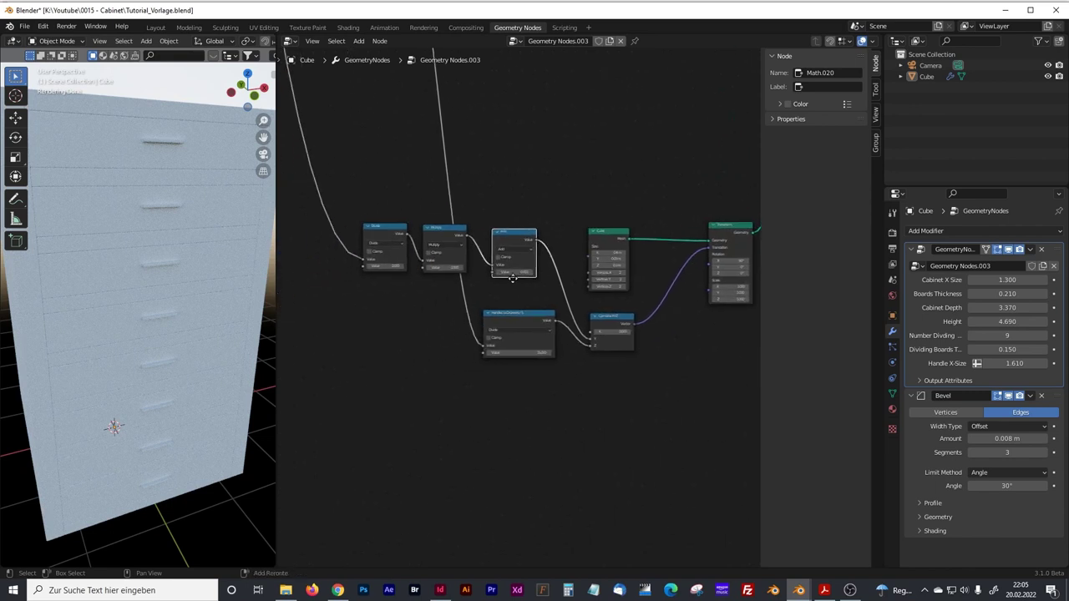
{"action": "left_click", "coordinate": [401, 232]}
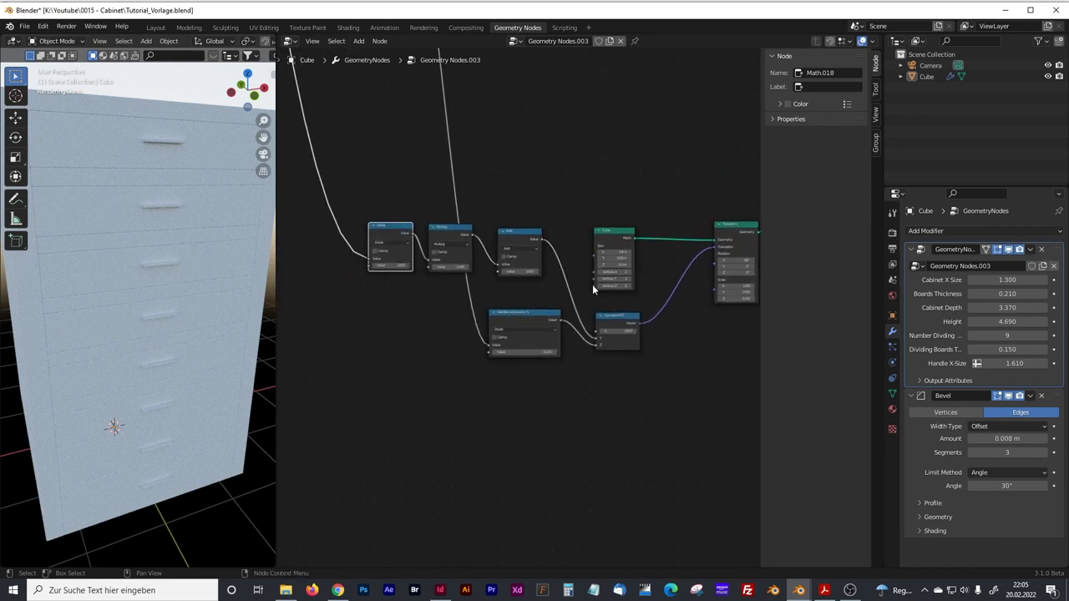
{"action": "scroll", "coordinate": [592, 284], "scroll_direction": "down", "scroll_amount": 1}
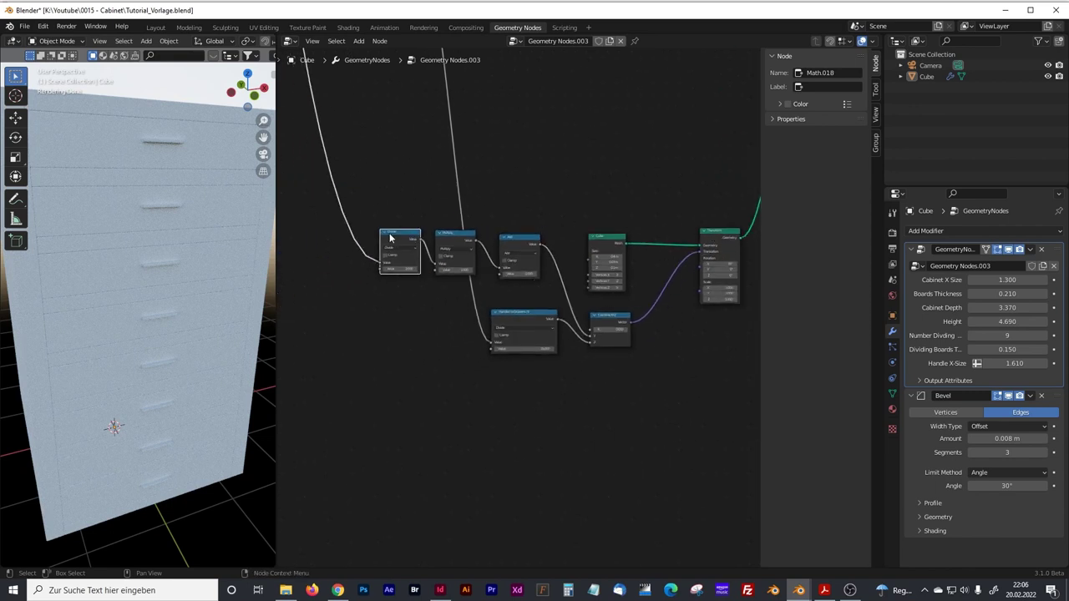
- Examine how far the handles stand out from the cabinet front, using the front view and a close-up side view
{"action": "middle_click_drag", "start_coordinate": [165, 144], "coordinate": [231, 262]}
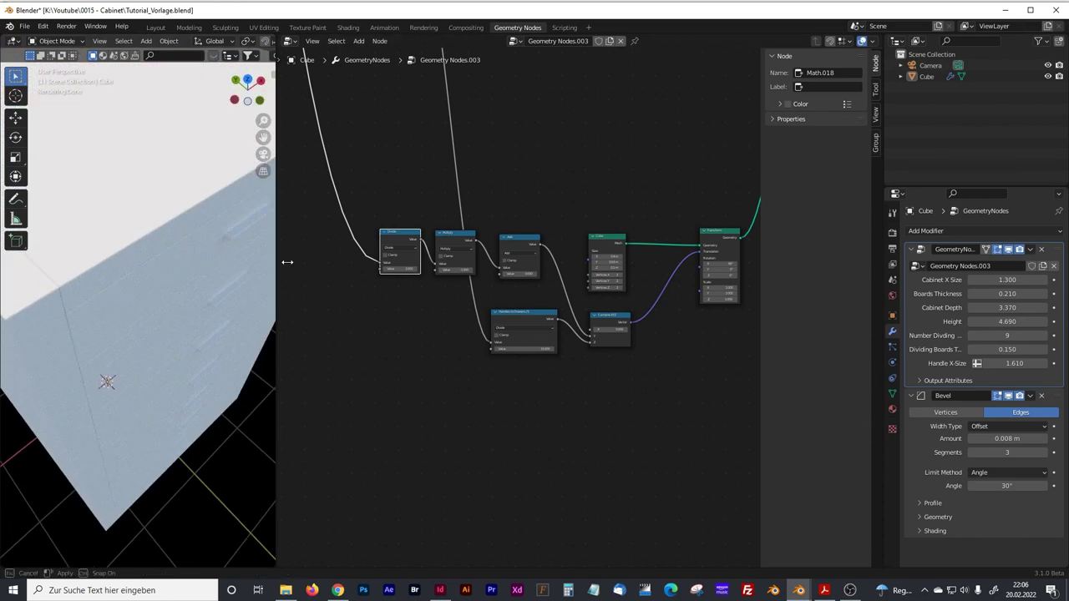
{"action": "left_click_drag", "start_coordinate": [276, 265], "coordinate": [394, 243]}
{"action": "middle_click_drag", "start_coordinate": [307, 238], "coordinate": [258, 277]}
{"action": "key", "text": "KP_1"}
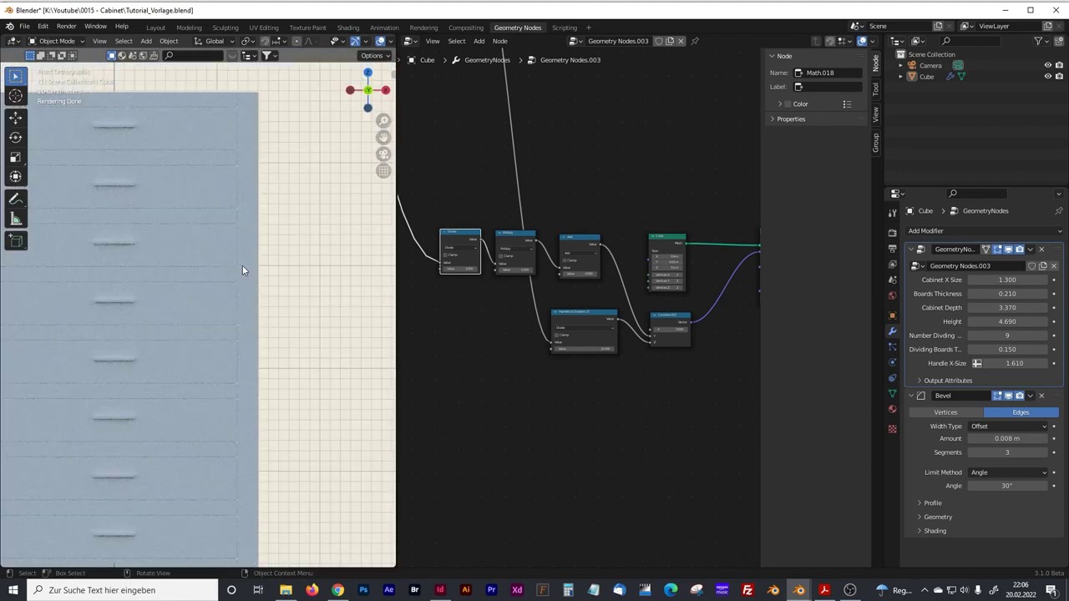
{"action": "key", "text": "KP_3"}
{"action": "middle_click_drag", "start_coordinate": [153, 201], "coordinate": [292, 189], "text": "shift"}
{"action": "scroll", "coordinate": [222, 178], "scroll_direction": "up", "scroll_amount": 7}
{"action": "middle_click_drag", "start_coordinate": [225, 193], "coordinate": [191, 267], "text": "shift"}
{"action": "scroll", "coordinate": [195, 306], "scroll_direction": "up", "scroll_amount": 2}
{"action": "middle_click_drag", "start_coordinate": [195, 307], "coordinate": [200, 476], "text": "shift"}
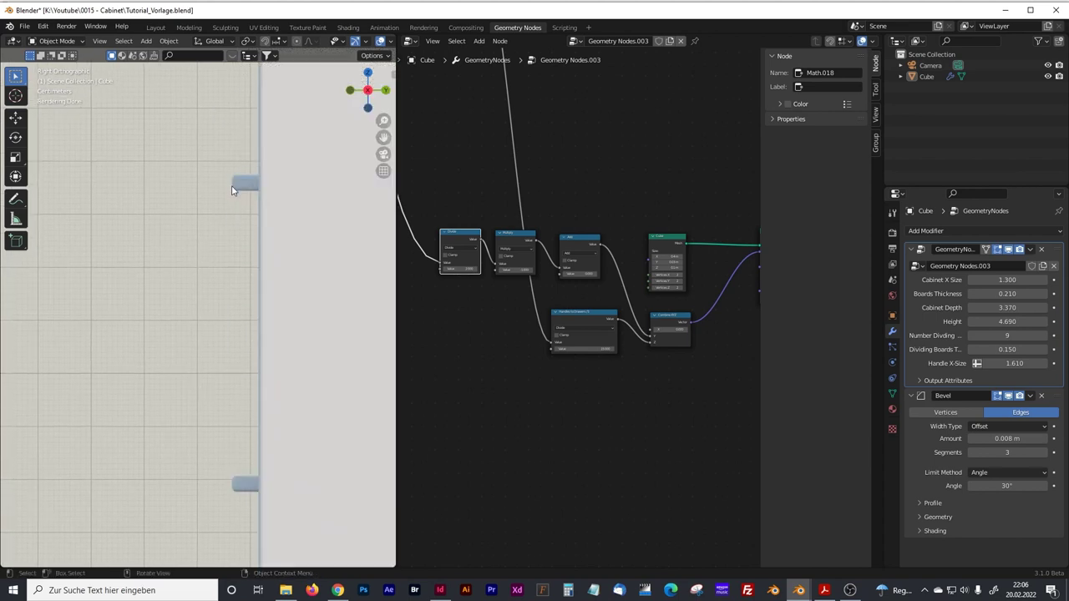
- Widen the gap between the drawer Cube node and the Join Geometry node that merges drawers and handles
{"action": "middle_click_drag", "start_coordinate": [705, 334], "coordinate": [538, 340]}
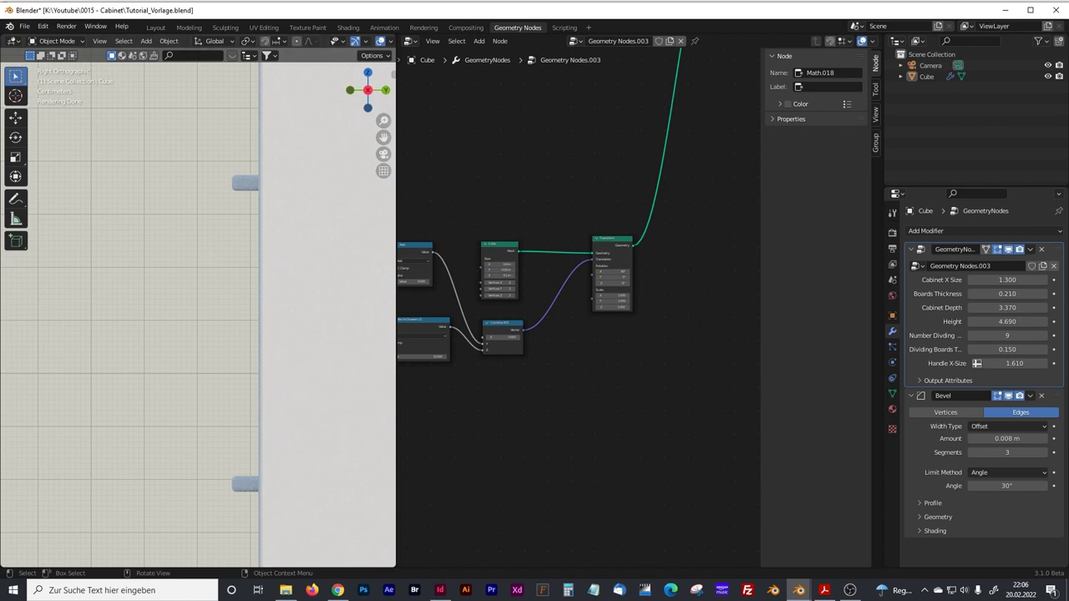
{"action": "middle_click_drag", "start_coordinate": [206, 253], "coordinate": [358, 200]}
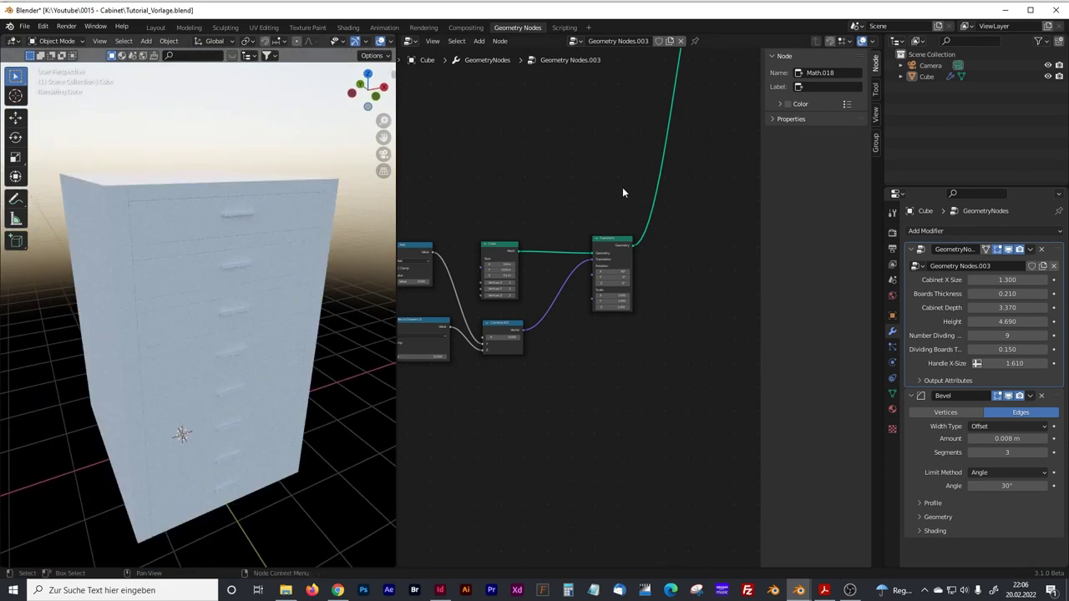
{"action": "middle_click_drag", "start_coordinate": [635, 228], "coordinate": [562, 272]}
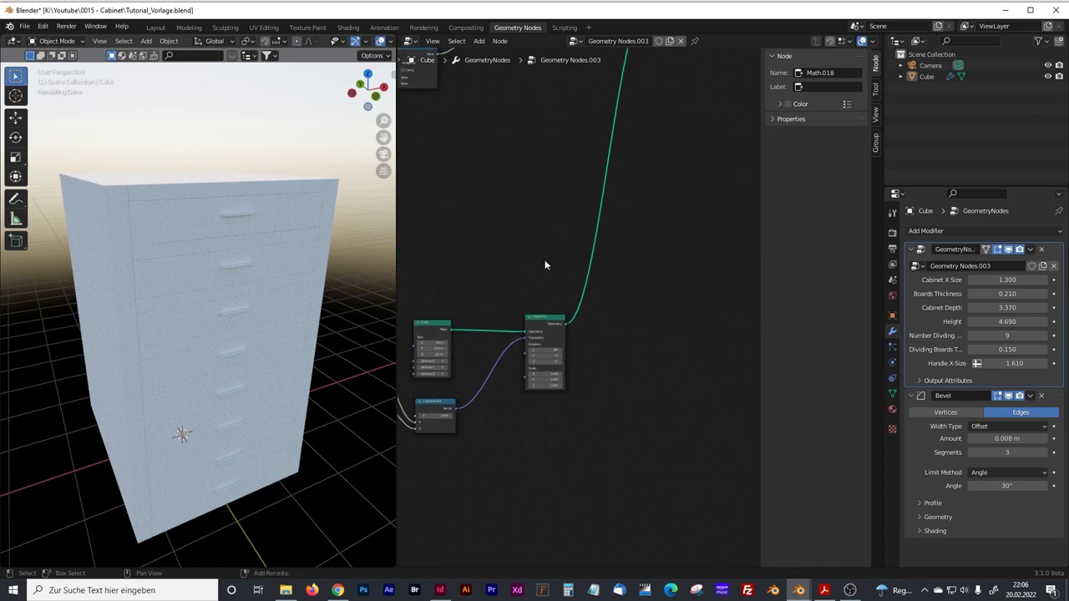
{"action": "scroll", "coordinate": [539, 200], "scroll_direction": "down", "scroll_amount": 3}
{"action": "middle_click_drag", "start_coordinate": [559, 198], "coordinate": [564, 421]}
{"action": "scroll", "coordinate": [567, 350], "scroll_direction": "up", "scroll_amount": 6}
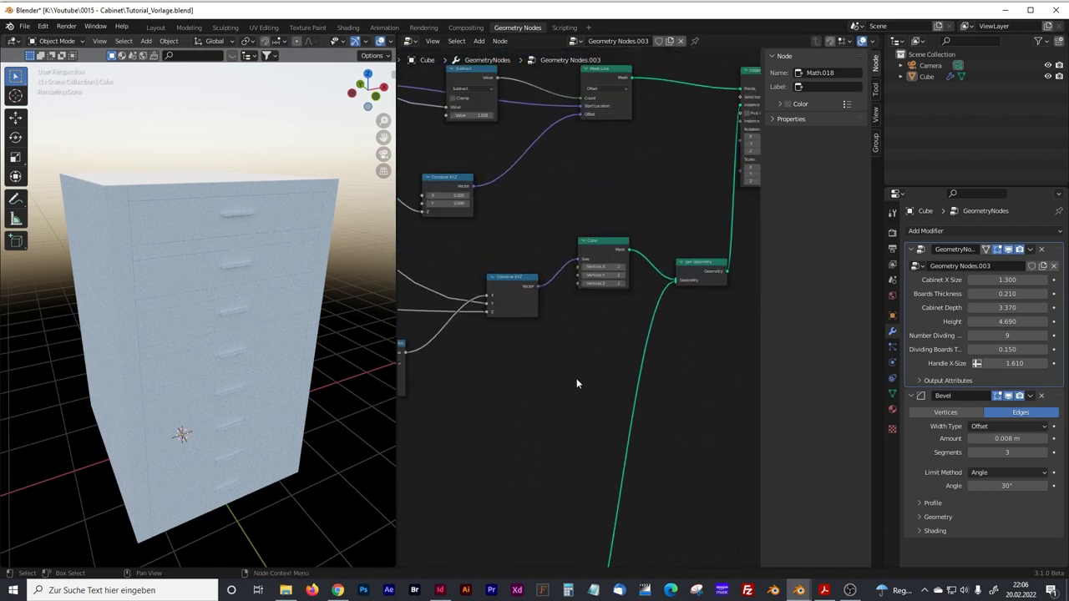
{"action": "middle_click_drag", "start_coordinate": [558, 545], "coordinate": [596, 375], "text": "shift"}
{"action": "middle_click_drag", "start_coordinate": [583, 427], "coordinate": [582, 329], "text": "shift"}
{"action": "middle_click_drag", "start_coordinate": [605, 279], "coordinate": [534, 432], "text": "shift"}
{"action": "middle_click_drag", "start_coordinate": [554, 316], "coordinate": [529, 421], "text": "shift"}
{"action": "left_click_drag", "start_coordinate": [643, 265], "coordinate": [694, 264]}
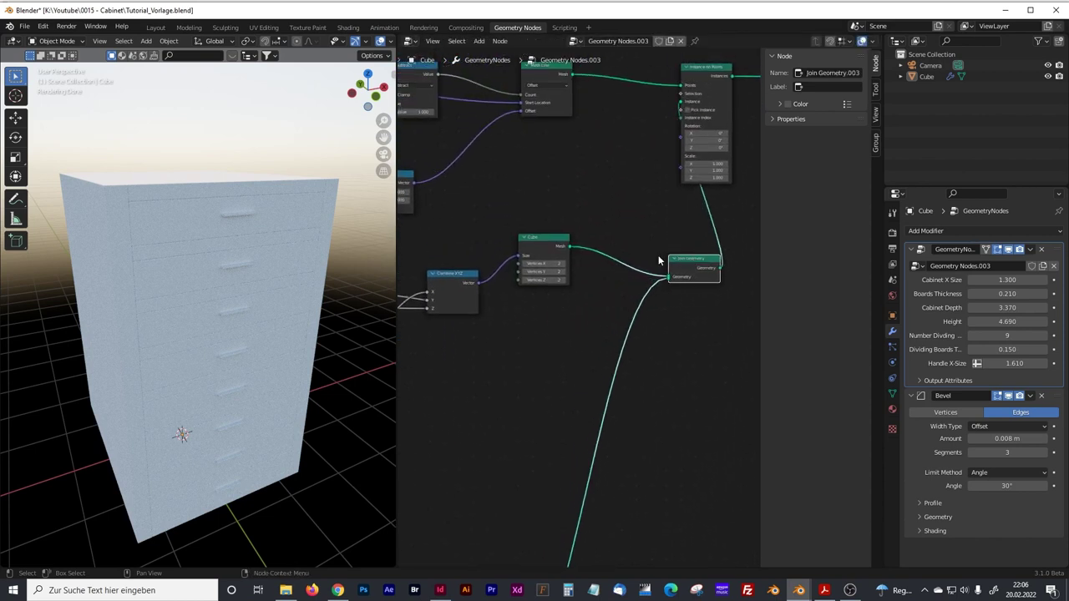
{"action": "left_click_drag", "start_coordinate": [544, 240], "coordinate": [538, 240]}
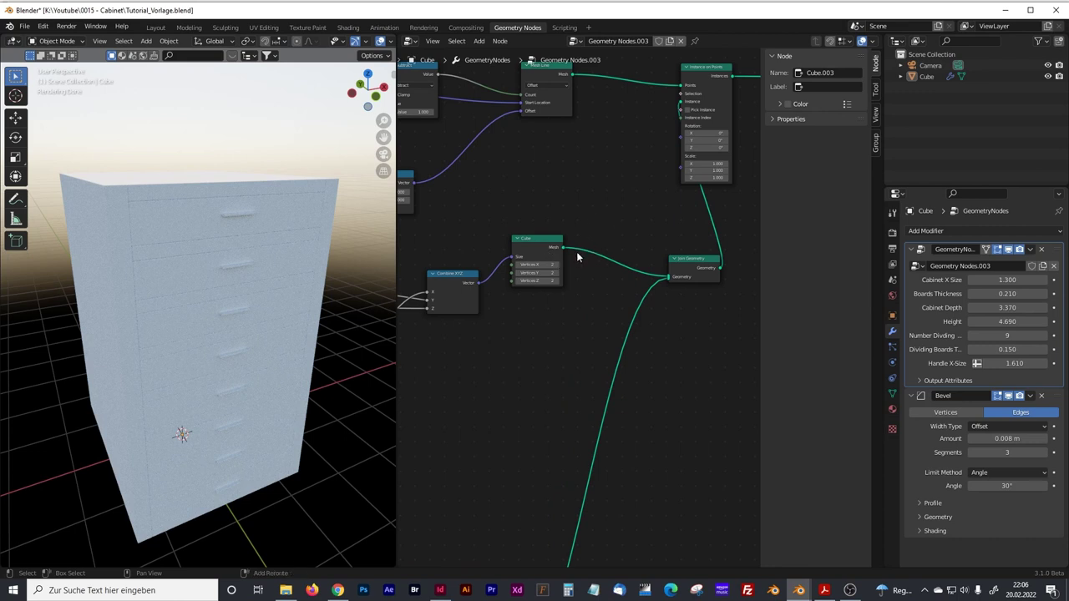
- Insert a Set Material node between the drawer Cube node and the Join Geometry node
{"action": "key", "text": "shift+a"}
{"action": "left_click", "coordinate": [550, 237]}
{"action": "type", "text": "se"}
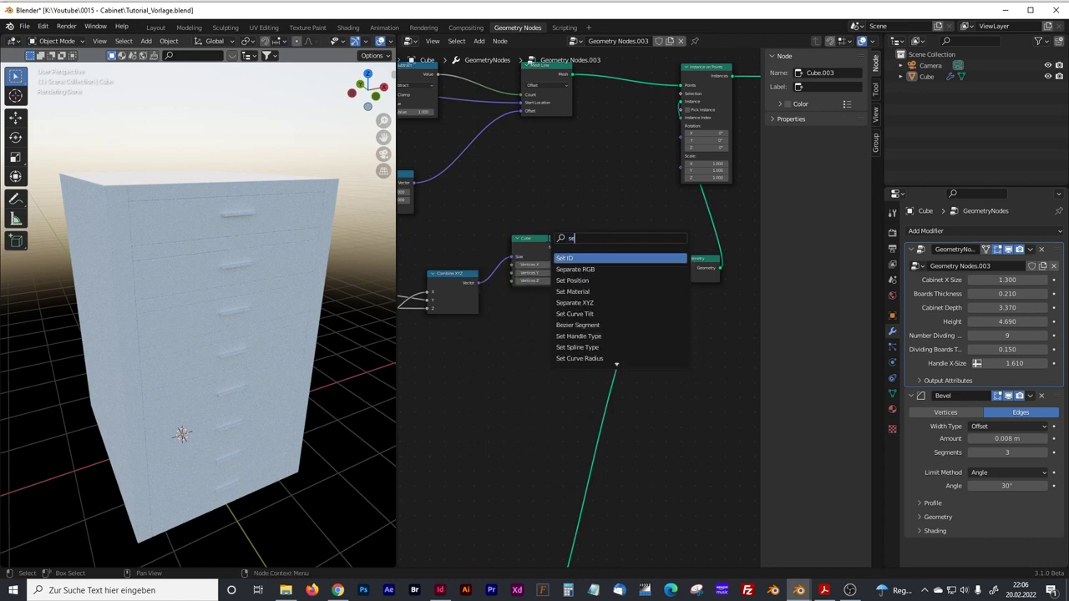
{"action": "type", "text": "t mat"}
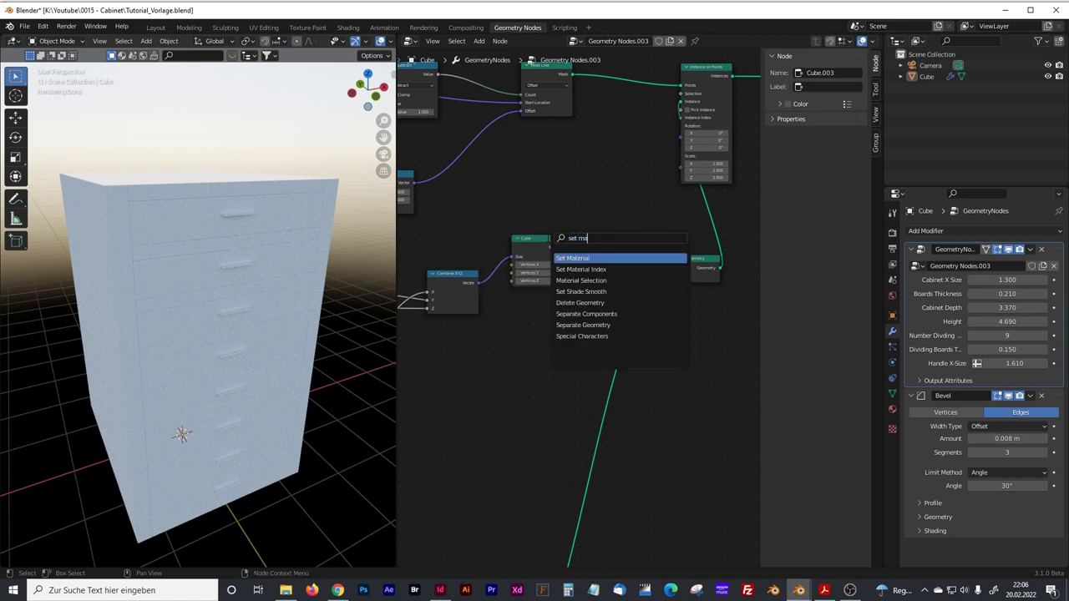
{"action": "left_click_drag", "start_coordinate": [581, 257], "coordinate": [585, 259]}
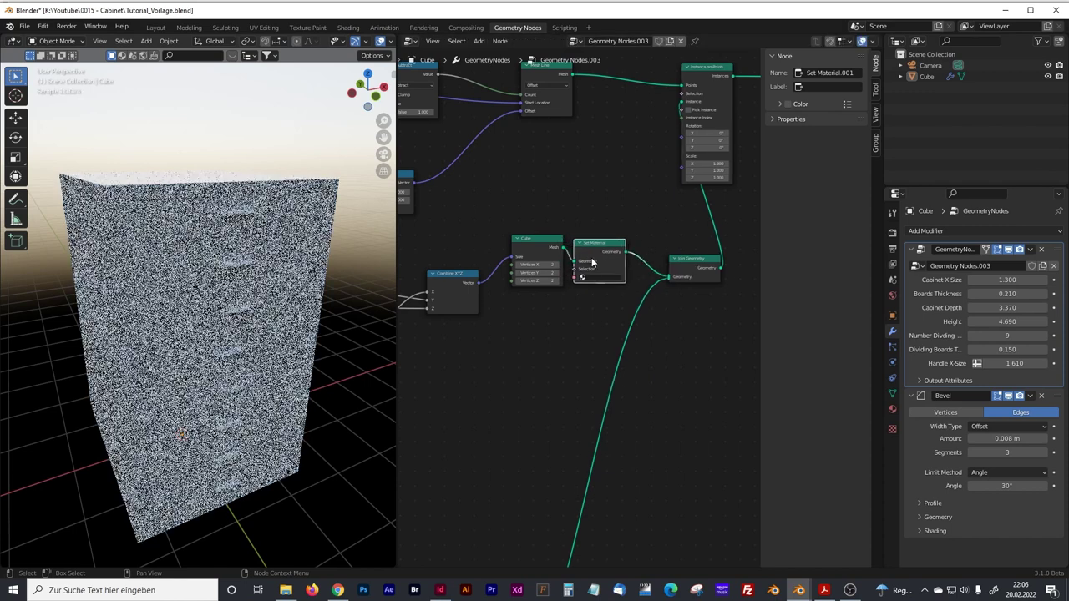
- Assign the Drawers Material to the drawer branch's Set Material node
{"action": "scroll", "coordinate": [633, 277], "scroll_direction": "up", "scroll_amount": 3}
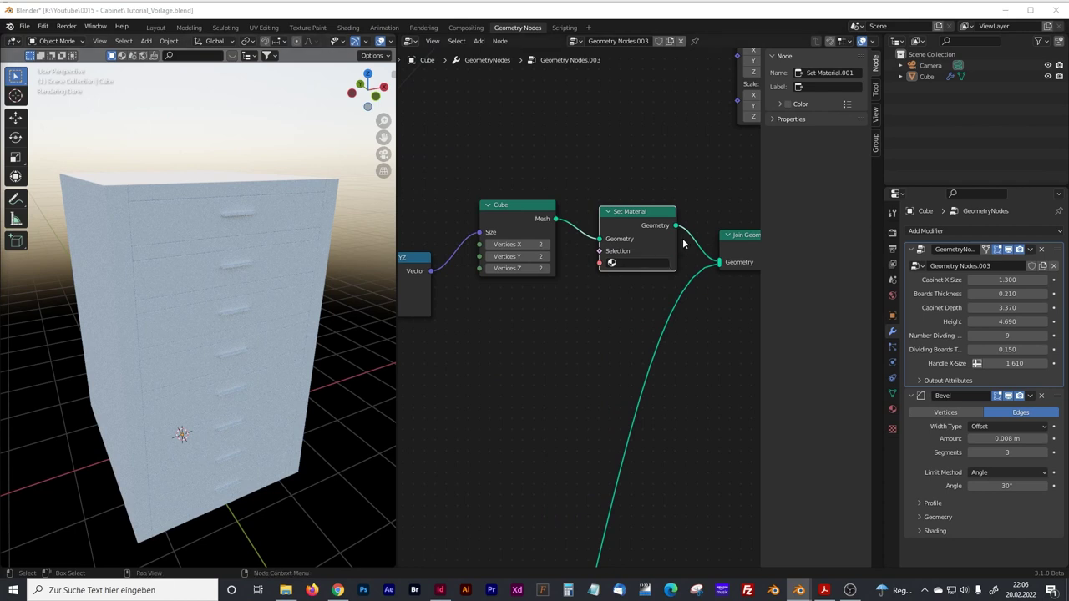
{"action": "left_click", "coordinate": [614, 264]}
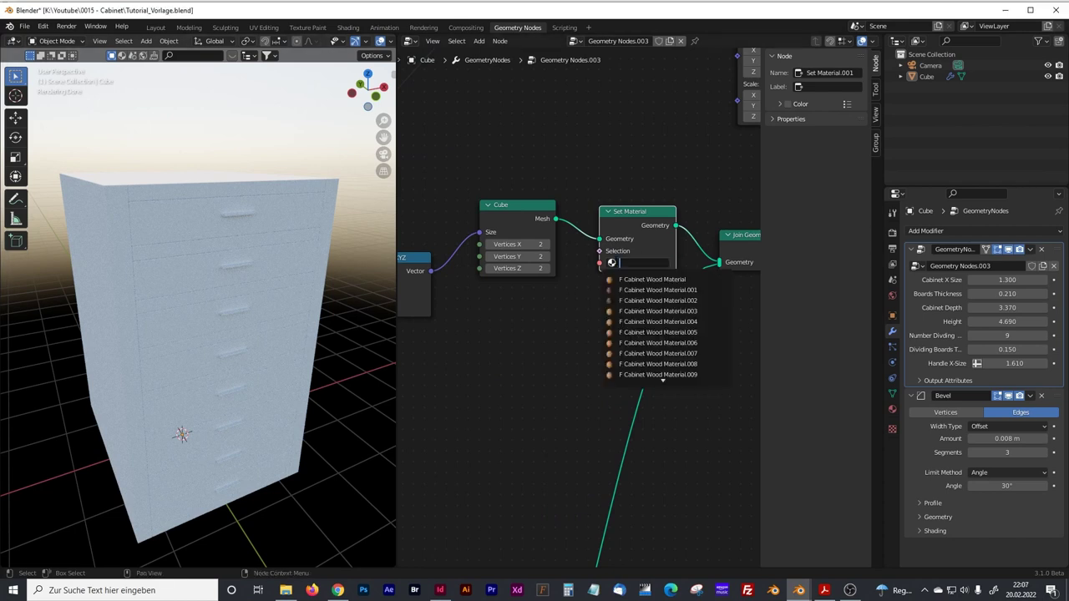
{"action": "scroll", "coordinate": [660, 342], "scroll_direction": "down", "scroll_amount": 5}
{"action": "left_click", "coordinate": [655, 321]}
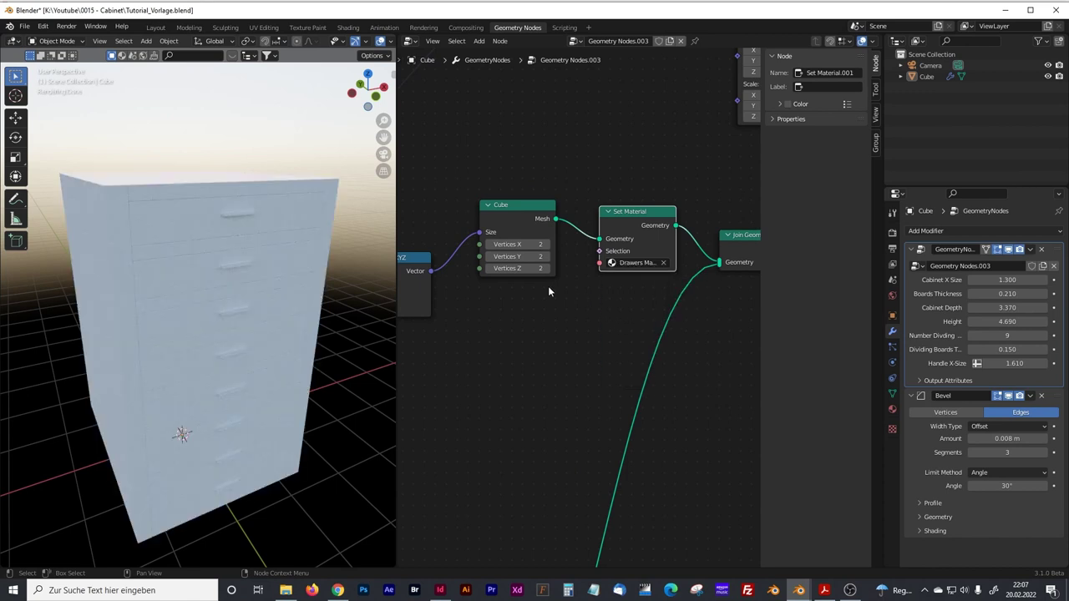
- Look over the node branches of the cabinet boards, dividing boards and drawers and how they reach their Join Geometry nodes
{"action": "scroll", "coordinate": [514, 192], "scroll_direction": "down", "scroll_amount": 10}
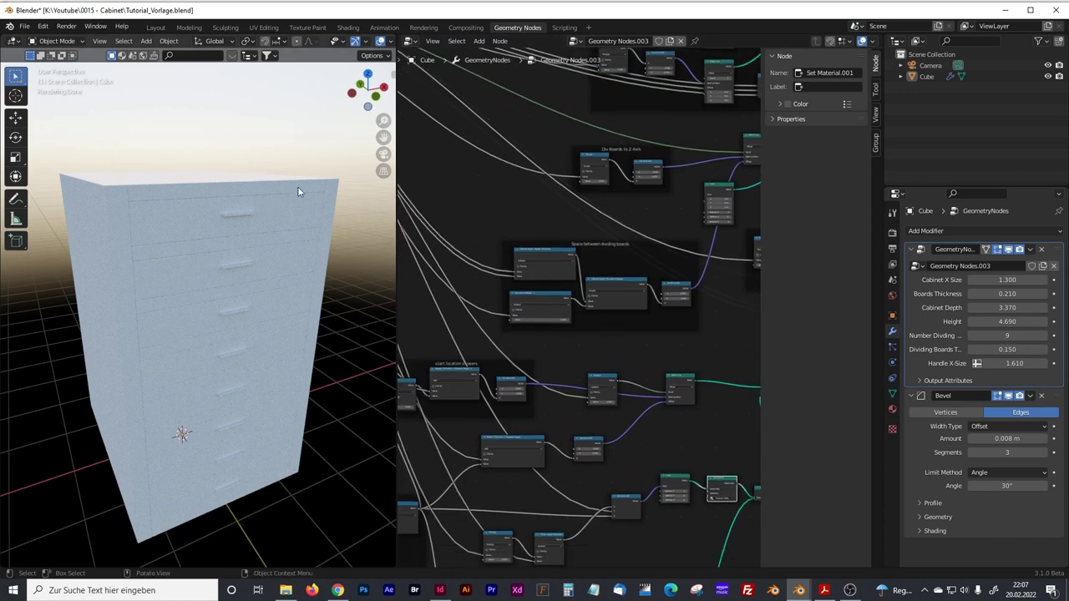
{"action": "left_click_drag", "start_coordinate": [395, 202], "coordinate": [209, 209]}
{"action": "middle_click_drag", "start_coordinate": [606, 318], "coordinate": [444, 294], "text": "shift"}
{"action": "mouse_move", "coordinate": [577, 208]}
{"action": "middle_mouse_down"}
{"action": "mouse_move", "coordinate": [553, 329]}
{"action": "mouse_move", "coordinate": [484, 381]}
{"action": "middle_mouse_up"}
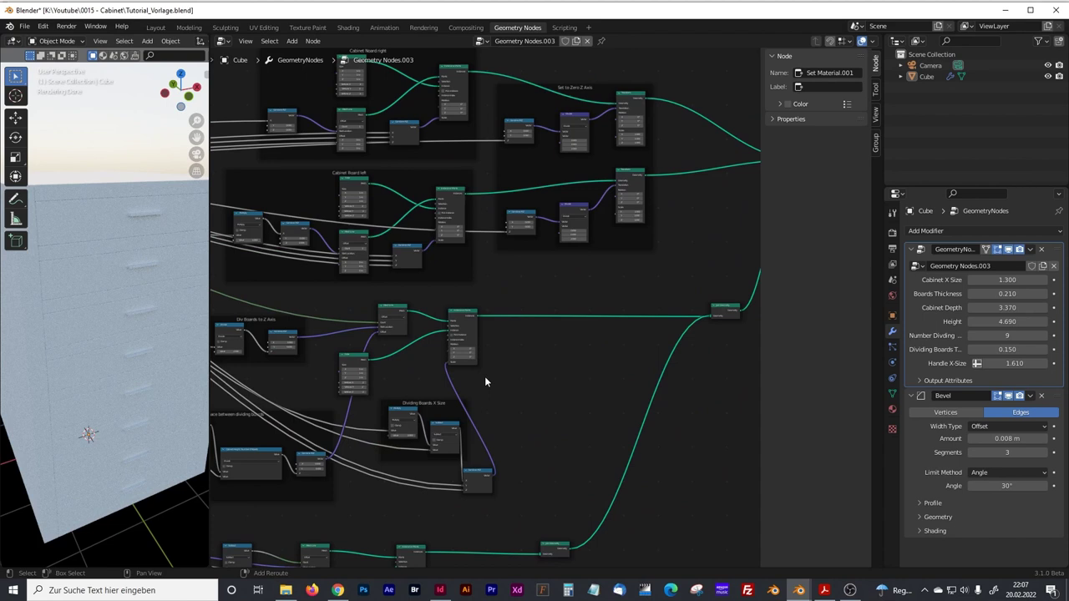
{"action": "middle_click_drag", "start_coordinate": [528, 303], "coordinate": [423, 384]}
{"action": "scroll", "coordinate": [500, 203], "scroll_direction": "up", "scroll_amount": 2}
{"action": "middle_click_drag", "start_coordinate": [387, 469], "coordinate": [615, 263], "text": "shift"}
{"action": "mouse_move", "coordinate": [437, 315]}
{"action": "middle_mouse_down", "text": "shift"}
{"action": "mouse_move", "coordinate": [526, 286]}
{"action": "mouse_move", "coordinate": [420, 313]}
{"action": "middle_mouse_up", "text": "shift"}
{"action": "mouse_move", "coordinate": [588, 283]}
{"action": "middle_mouse_down", "text": "shift"}
{"action": "mouse_move", "coordinate": [498, 245]}
{"action": "mouse_move", "coordinate": [534, 208]}
{"action": "middle_mouse_up", "text": "shift"}
{"action": "middle_click_drag", "start_coordinate": [490, 365], "coordinate": [574, 264], "text": "shift"}
{"action": "scroll", "coordinate": [574, 264], "scroll_direction": "down", "scroll_amount": 1, "text": "shift"}
{"action": "scroll", "coordinate": [584, 276], "scroll_direction": "up", "scroll_amount": 5, "text": "ctrl"}
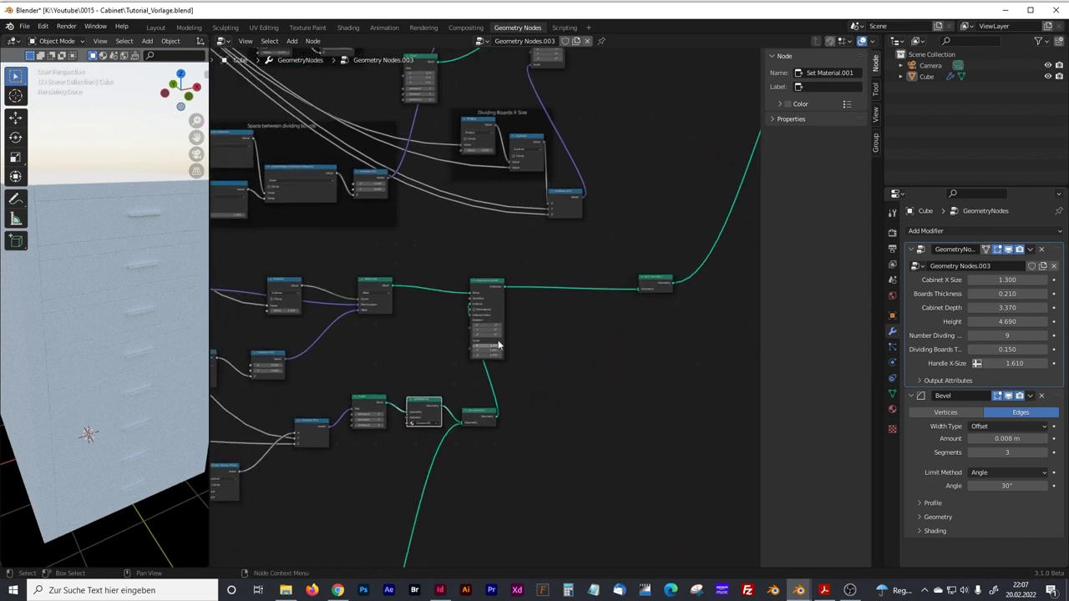
{"action": "scroll", "coordinate": [627, 305], "scroll_direction": "down", "scroll_amount": 2, "text": "ctrl"}
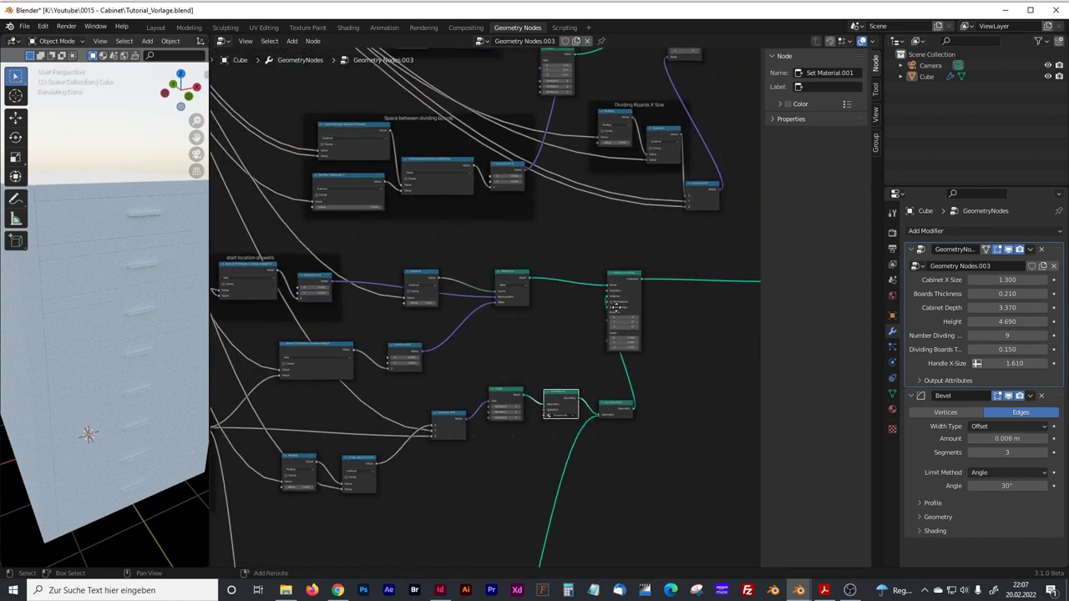
{"action": "scroll", "coordinate": [569, 310], "scroll_direction": "up", "scroll_amount": 4}
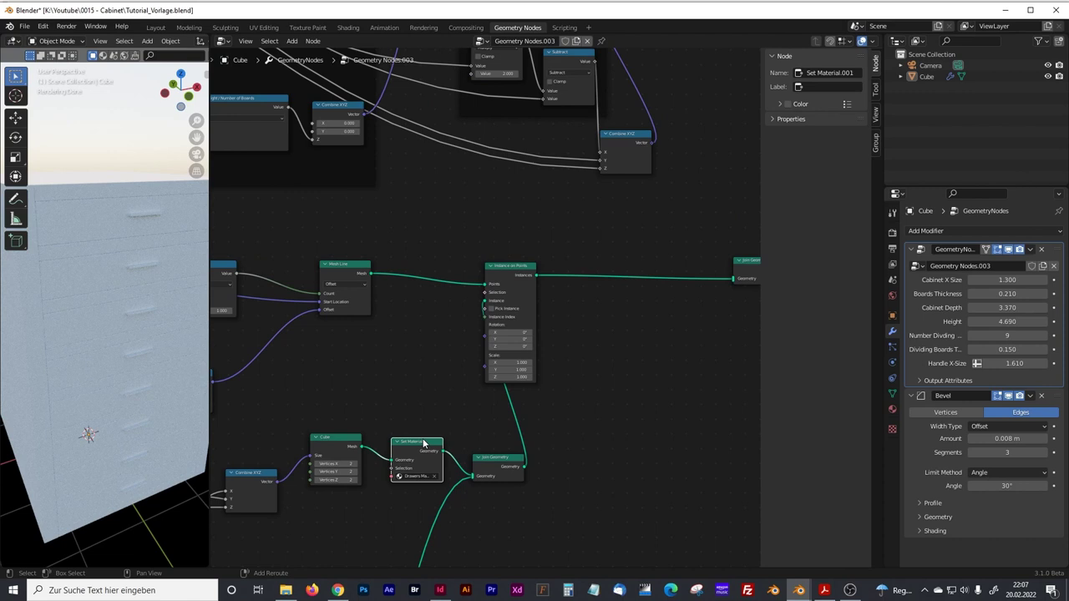
- Duplicate the drawers' Set Material node and insert the copy after the upper Transform node of the Set to Zero Z Axis frame
{"action": "key", "text": "shift+d"}
{"action": "left_click", "coordinate": [701, 91]}
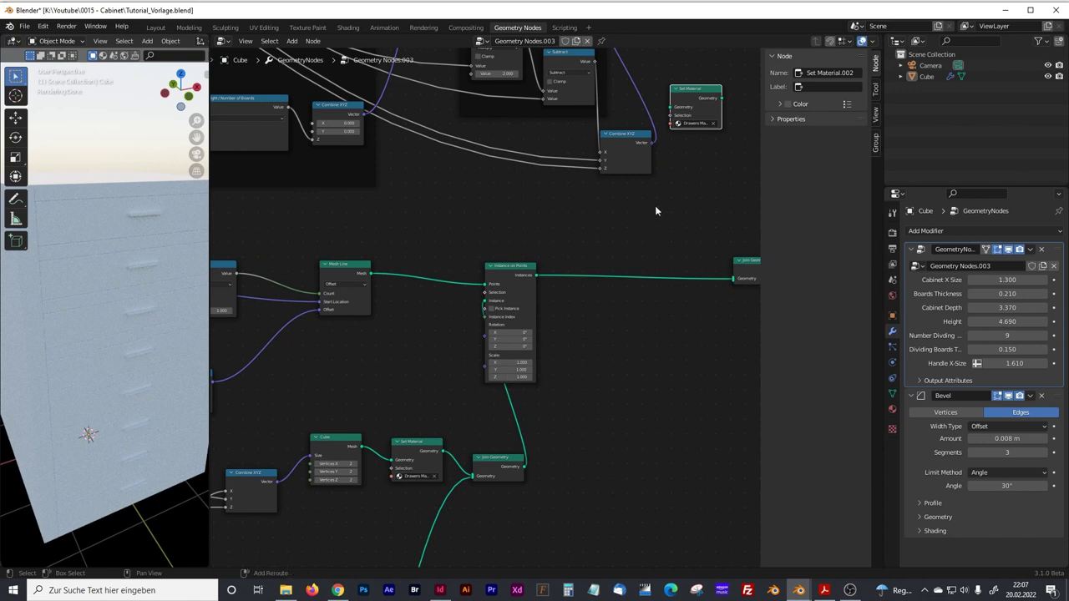
{"action": "middle_click_drag", "start_coordinate": [641, 205], "coordinate": [553, 380]}
{"action": "middle_click_drag", "start_coordinate": [547, 141], "coordinate": [416, 386]}
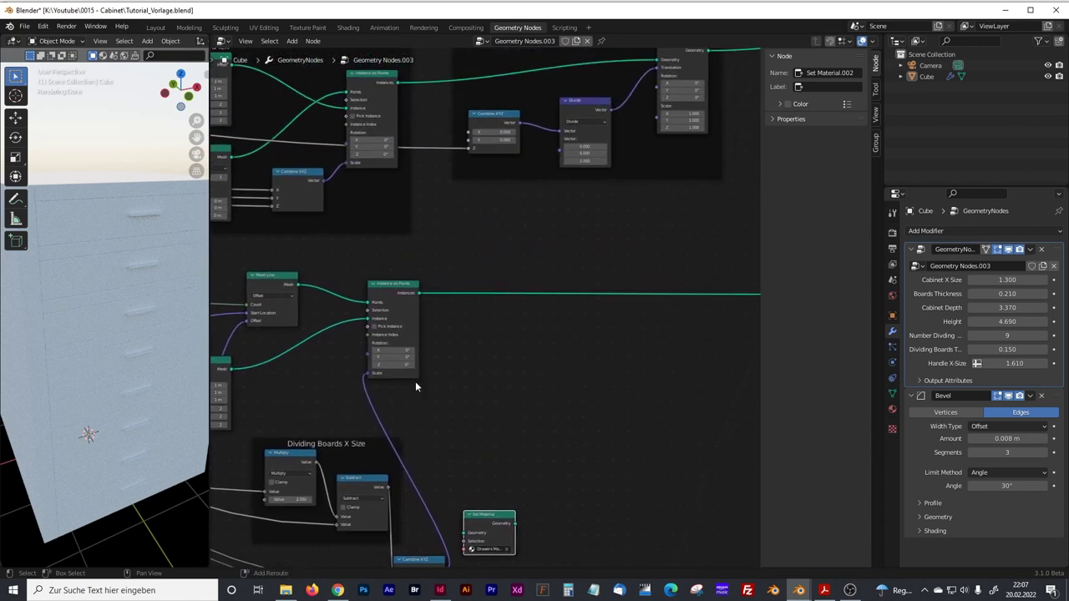
{"action": "left_click_drag", "start_coordinate": [488, 520], "coordinate": [638, 192]}
{"action": "middle_click_drag", "start_coordinate": [647, 201], "coordinate": [472, 407]}
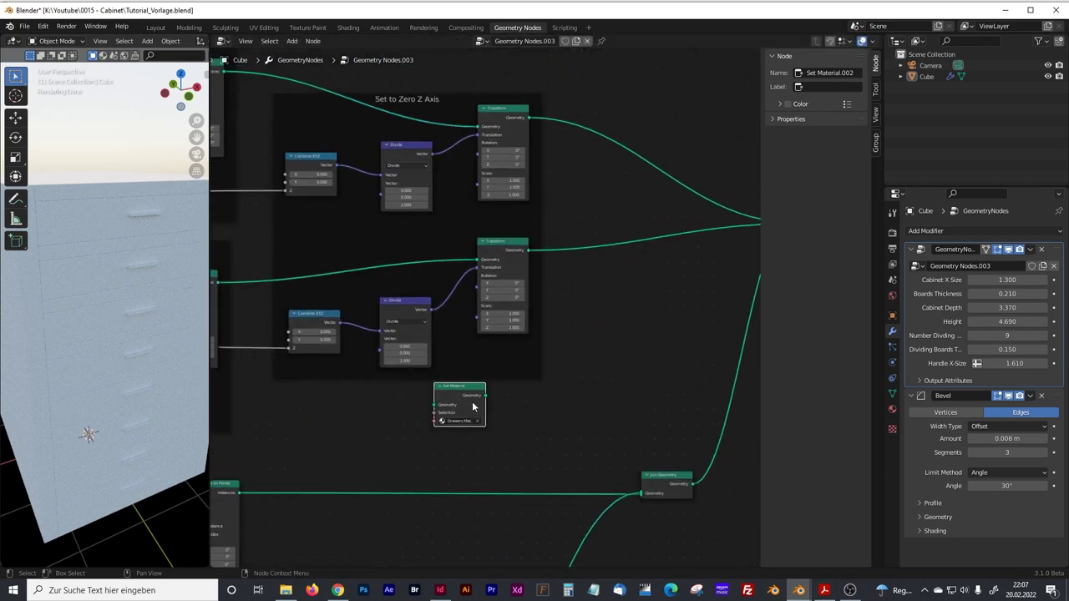
{"action": "left_click_drag", "start_coordinate": [466, 393], "coordinate": [642, 322]}
{"action": "middle_click_drag", "start_coordinate": [685, 309], "coordinate": [483, 352]}
{"action": "left_click_drag", "start_coordinate": [441, 359], "coordinate": [434, 193]}
- Duplicate that Set Material node and insert the copy between the lower Transform node and the final Join Geometry node
{"action": "key", "text": "shift+d"}
{"action": "left_click", "coordinate": [432, 266]}
{"action": "left_click", "coordinate": [441, 354]}
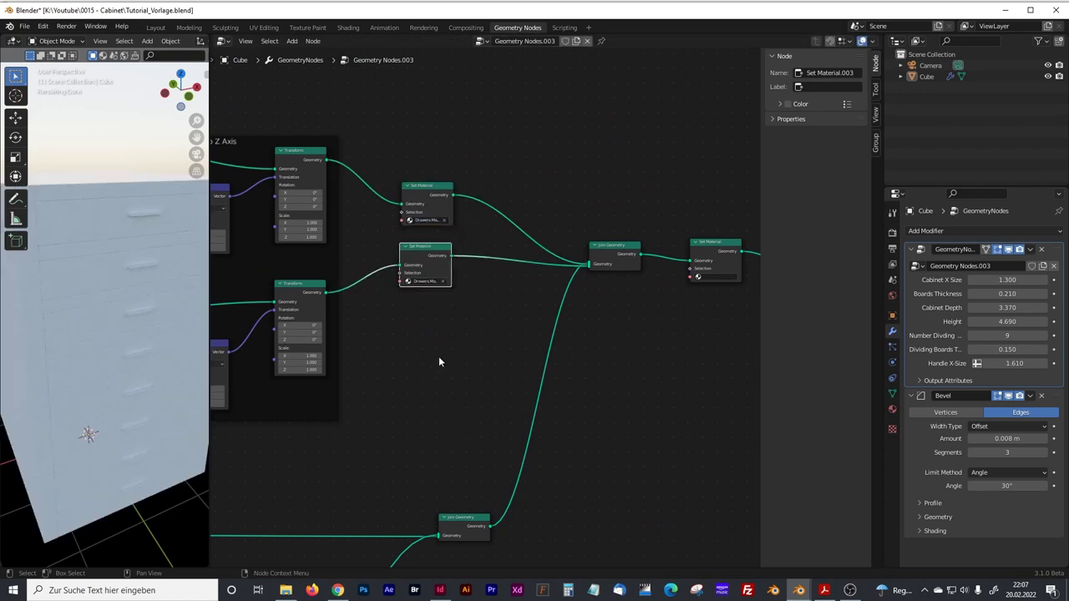
- Assign a Cabinet Wood Material to both Set Material nodes of the right and left cabinet boards
{"action": "scroll", "coordinate": [467, 275], "scroll_direction": "up", "scroll_amount": 8}
{"action": "middle_click_drag", "start_coordinate": [473, 257], "coordinate": [561, 381]}
{"action": "scroll", "coordinate": [463, 271], "scroll_direction": "up", "scroll_amount": 3}
{"action": "left_click", "coordinate": [459, 263]}
{"action": "left_click", "coordinate": [434, 337]}
{"action": "left_click", "coordinate": [451, 403]}
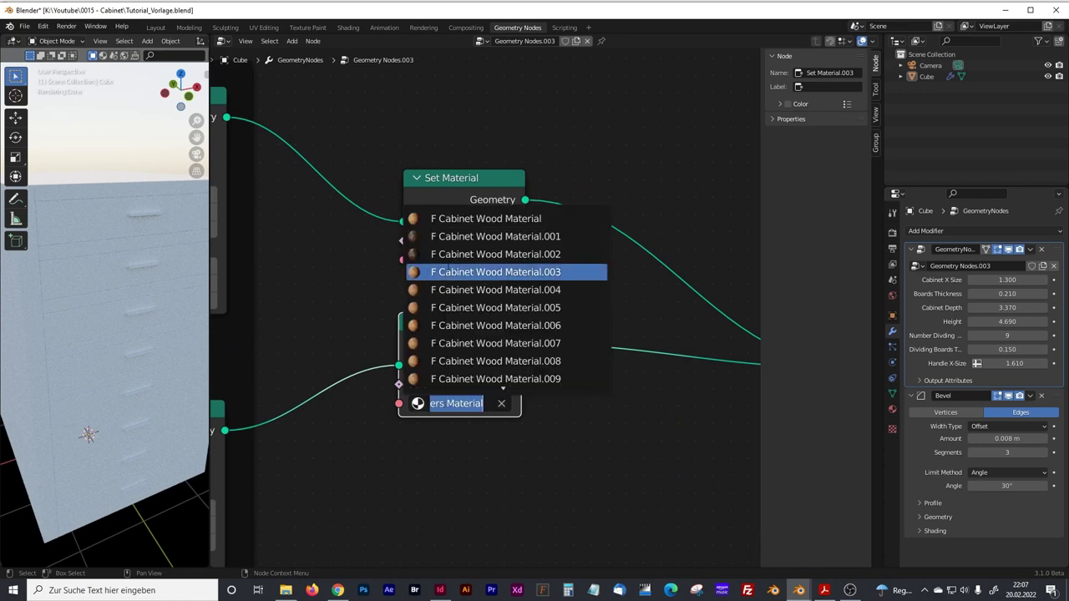
{"action": "left_click", "coordinate": [436, 218]}
- Trace the cabinet board branches through the final Join Geometry to the empty Set Material node before Realize Instances
{"action": "left_click_drag", "start_coordinate": [208, 224], "coordinate": [364, 226]}
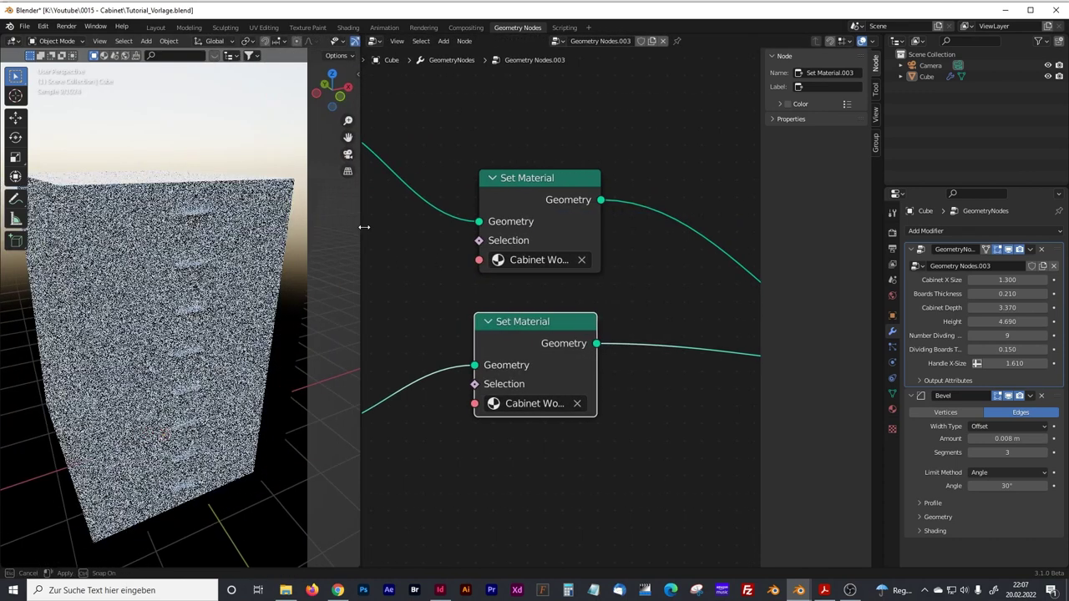
{"action": "scroll", "coordinate": [446, 233], "scroll_direction": "down", "scroll_amount": 3}
{"action": "middle_click_drag", "start_coordinate": [446, 238], "coordinate": [688, 246]}
{"action": "middle_click_drag", "start_coordinate": [544, 248], "coordinate": [695, 187], "text": "shift"}
{"action": "scroll", "coordinate": [630, 221], "scroll_direction": "down", "scroll_amount": 11}
{"action": "scroll", "coordinate": [495, 163], "scroll_direction": "up", "scroll_amount": 1}
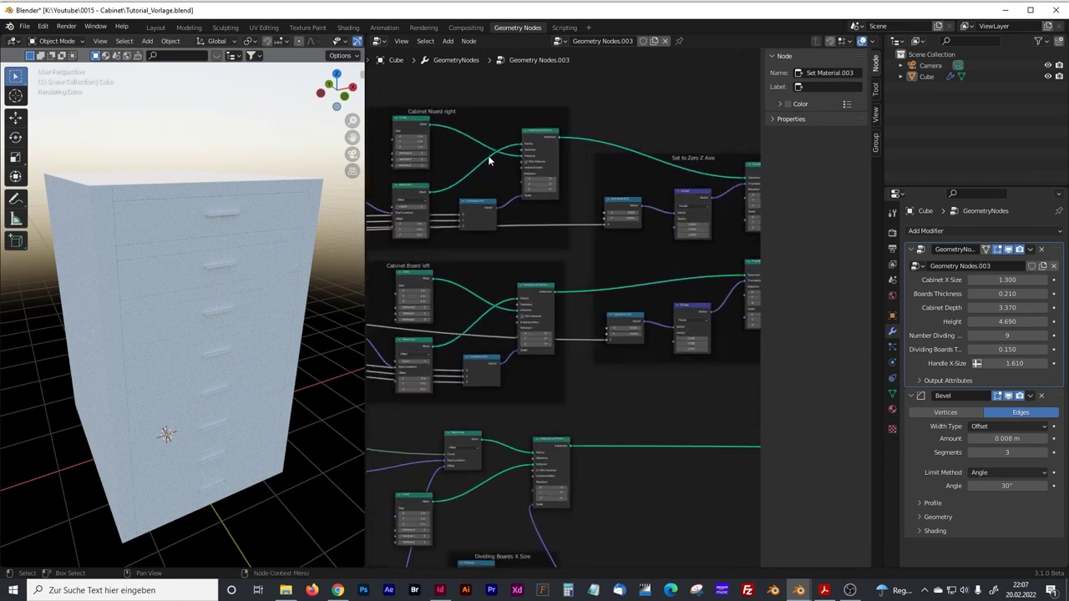
{"action": "middle_click_drag", "start_coordinate": [596, 277], "coordinate": [486, 266]}
{"action": "middle_click_drag", "start_coordinate": [646, 281], "coordinate": [392, 314]}
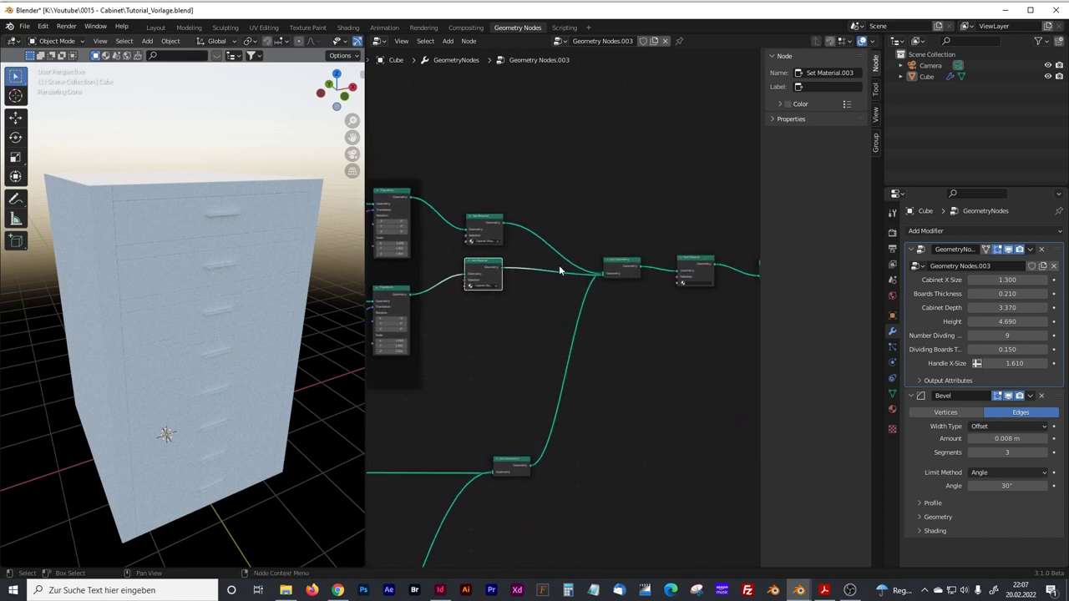
{"action": "middle_click_drag", "start_coordinate": [653, 284], "coordinate": [582, 299]}
{"action": "scroll", "coordinate": [558, 297], "scroll_direction": "up", "scroll_amount": 3}
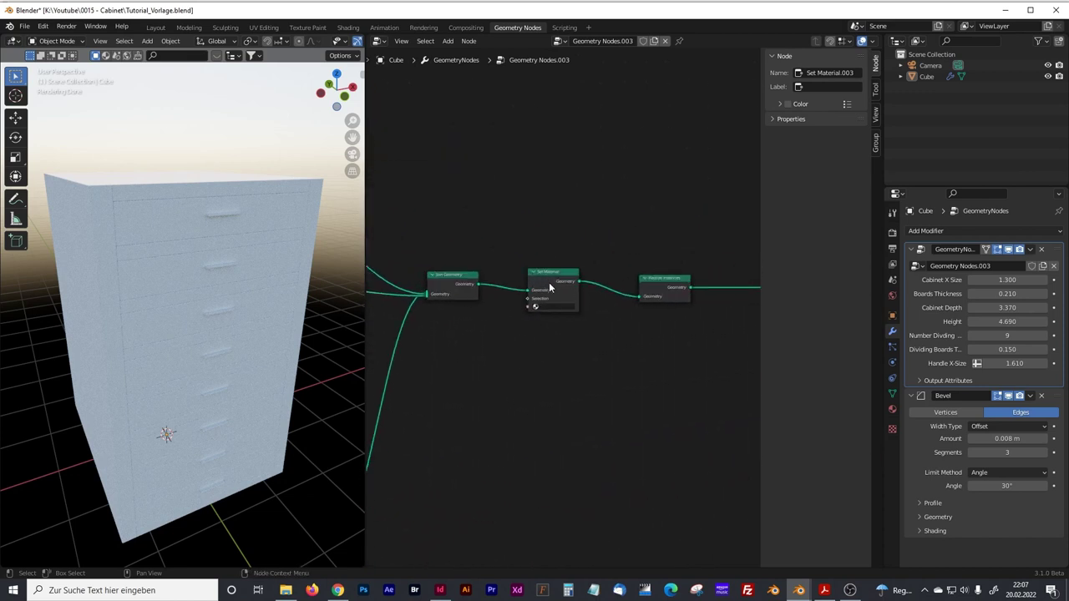
{"action": "left_click_drag", "start_coordinate": [365, 240], "coordinate": [354, 241]}
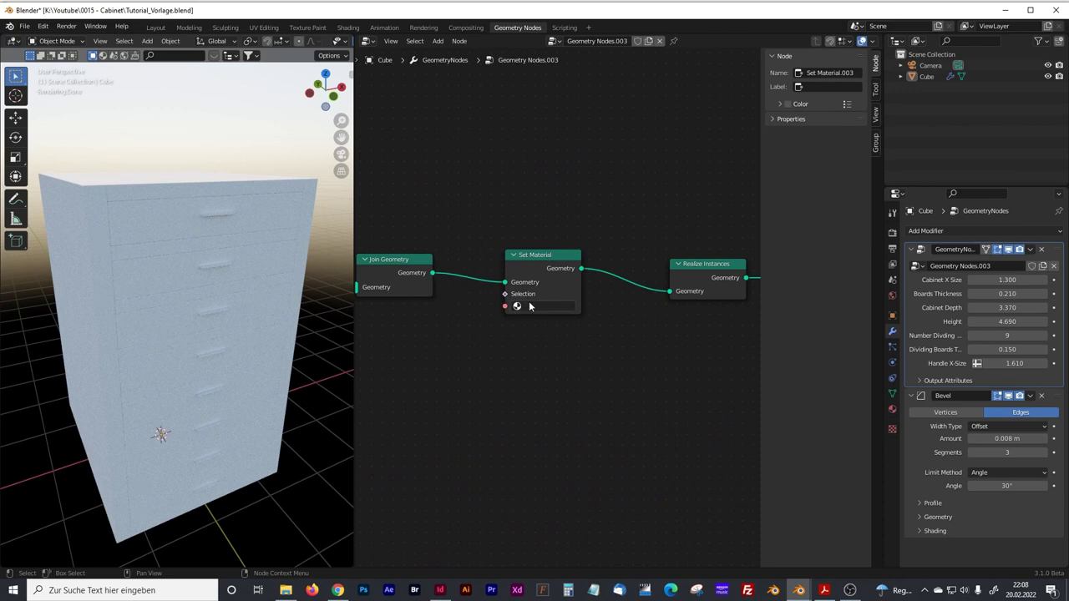
- Connect the final Join Geometry directly to Realize Instances and delete the empty Set Material node
{"action": "left_click", "coordinate": [431, 274]}
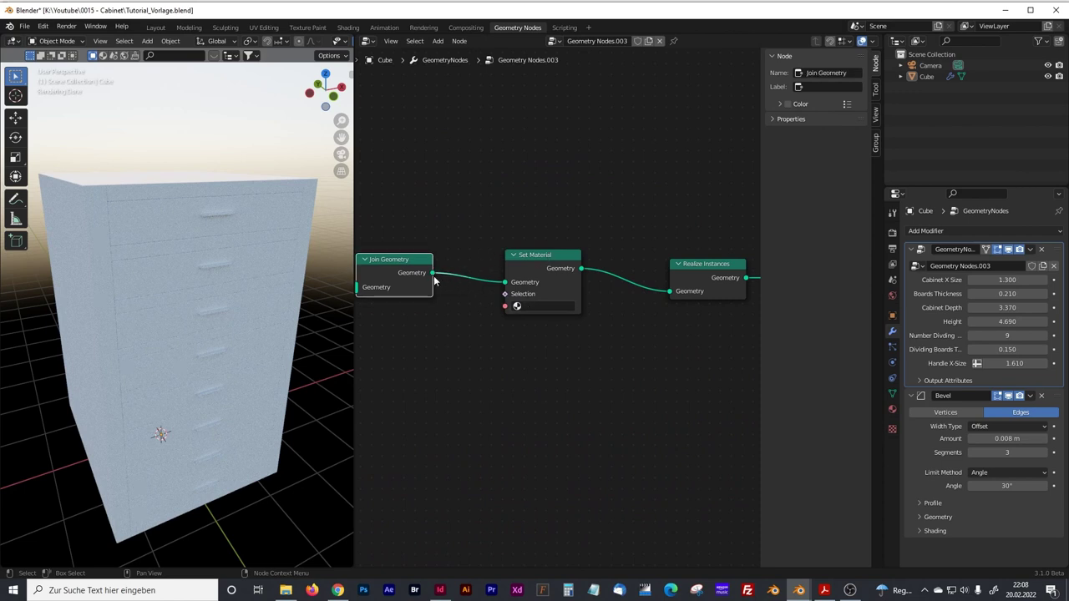
{"action": "left_click_drag", "start_coordinate": [667, 296], "coordinate": [669, 292]}
{"action": "left_click", "coordinate": [554, 255]}
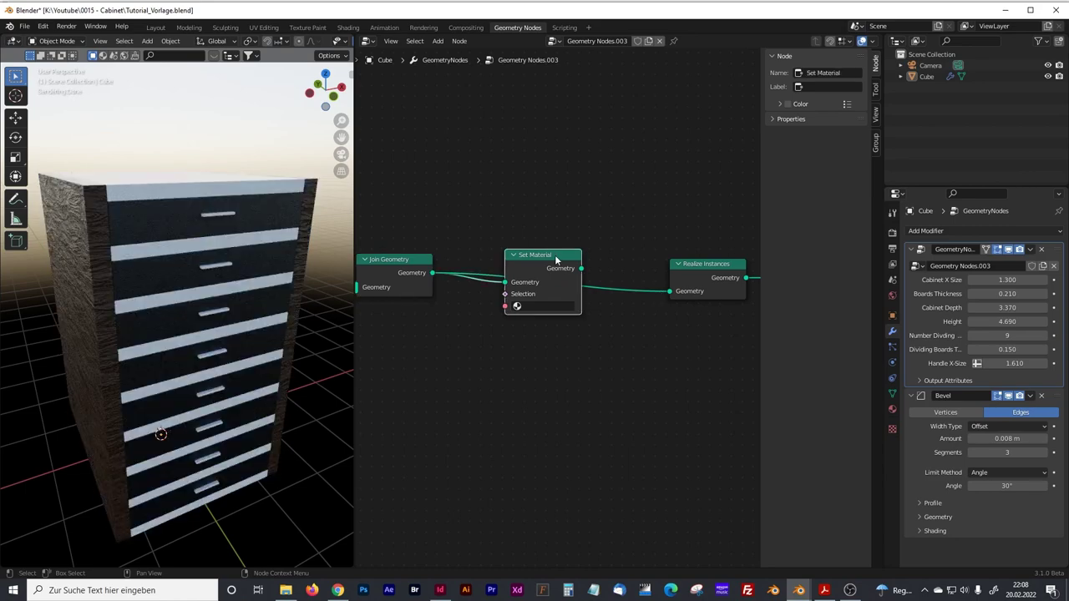
{"action": "key", "text": "x"}
- Examine the materials on the cabinet's side boards, drawer fronts and dividing boards in an enlarged 3D view
{"action": "left_click_drag", "start_coordinate": [353, 208], "coordinate": [508, 218]}
{"action": "middle_click_drag", "start_coordinate": [332, 240], "coordinate": [202, 242]}
{"action": "scroll", "coordinate": [325, 227], "scroll_direction": "up", "scroll_amount": 2}
{"action": "middle_click_drag", "start_coordinate": [282, 247], "coordinate": [262, 196]}
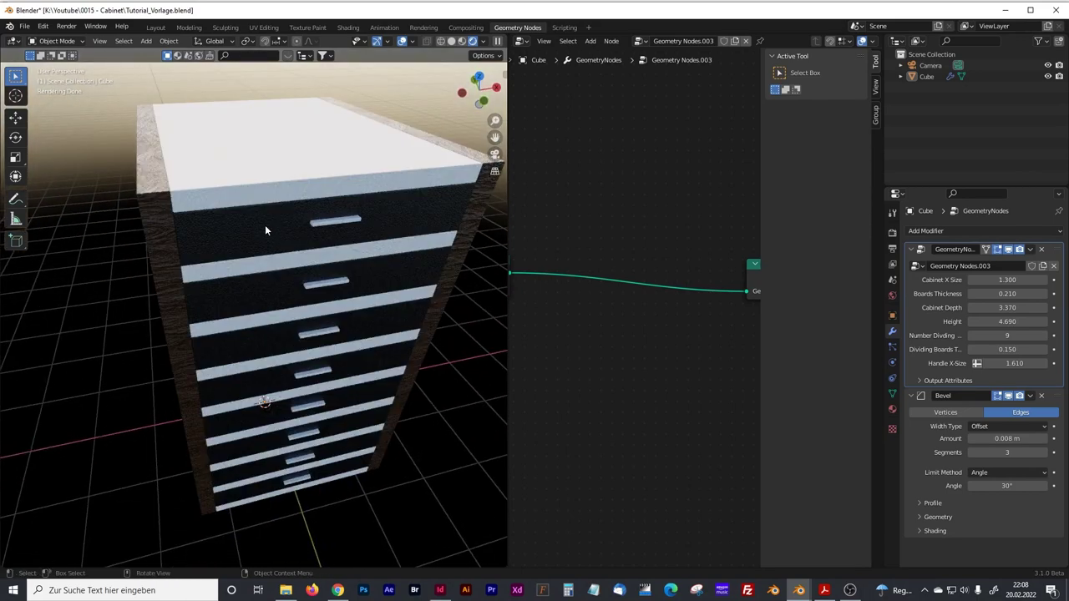
{"action": "middle_click_drag", "start_coordinate": [305, 283], "coordinate": [266, 237]}
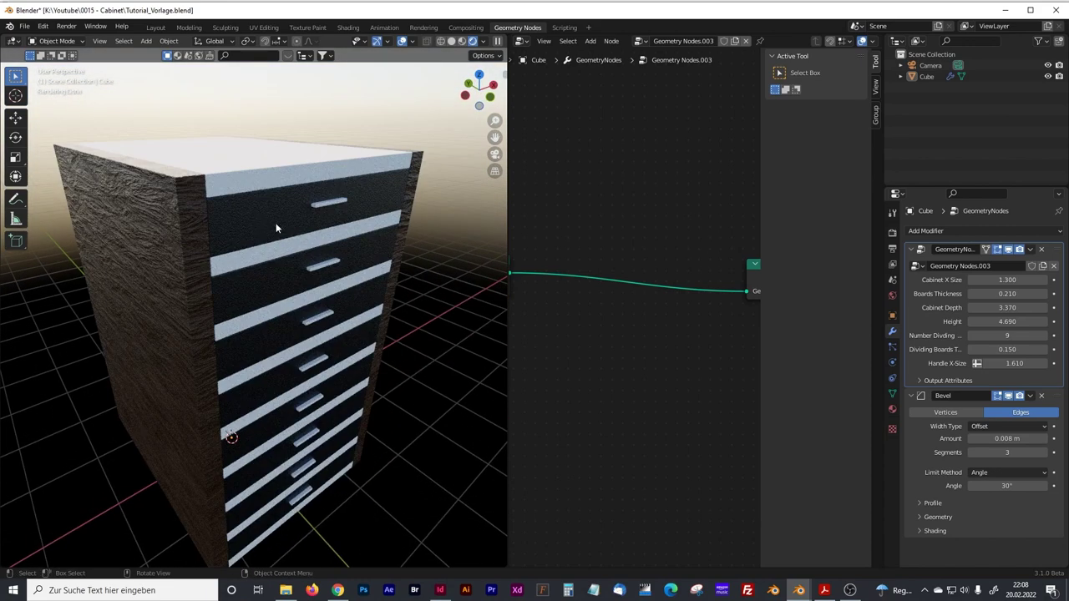
{"action": "scroll", "coordinate": [266, 224], "scroll_direction": "down", "scroll_amount": 5}
- Move the drawers' Instance on Points node nearer to the Join Geometry node it feeds
{"action": "left_click_drag", "start_coordinate": [509, 305], "coordinate": [363, 304]}
{"action": "scroll", "coordinate": [434, 319], "scroll_direction": "down", "scroll_amount": 4}
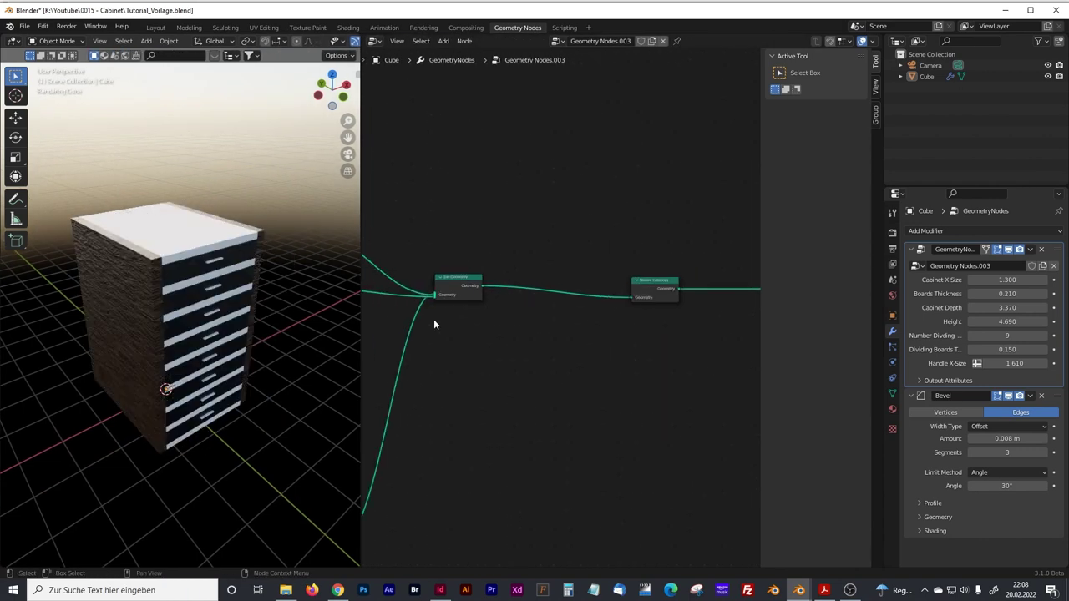
{"action": "middle_click_drag", "start_coordinate": [433, 322], "coordinate": [569, 317]}
{"action": "left_click_drag", "start_coordinate": [582, 346], "coordinate": [614, 350]}
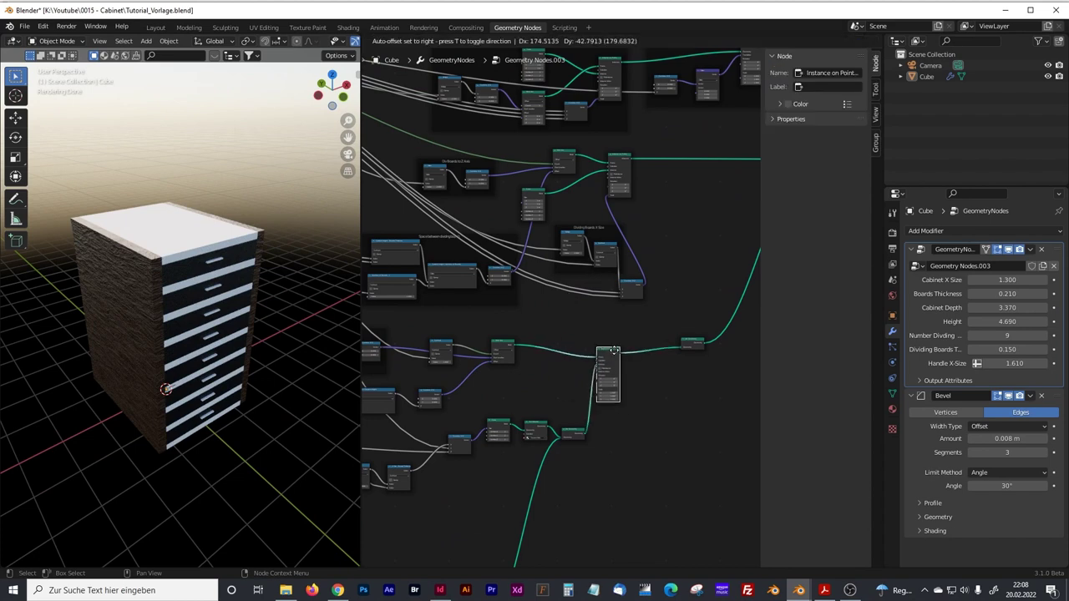
- Set the cabinet's dividing boards thickness to 0.110 in the Geometry Nodes modifier
{"action": "middle_click_drag", "start_coordinate": [212, 260], "coordinate": [326, 272]}
{"action": "left_click_drag", "start_coordinate": [999, 349], "coordinate": [972, 349]}
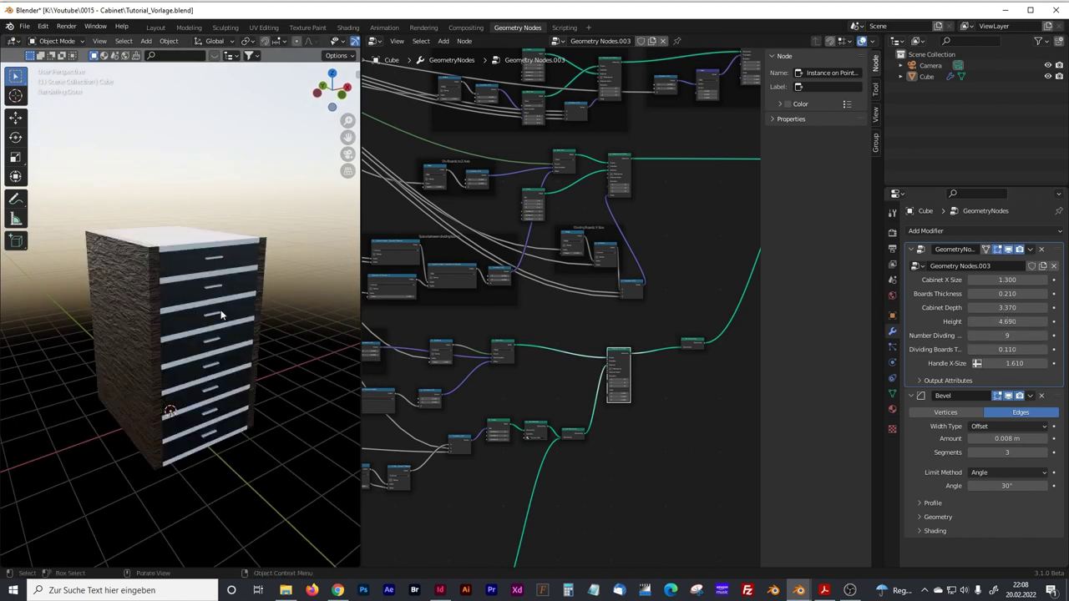
{"action": "left_click_drag", "start_coordinate": [361, 232], "coordinate": [308, 232]}
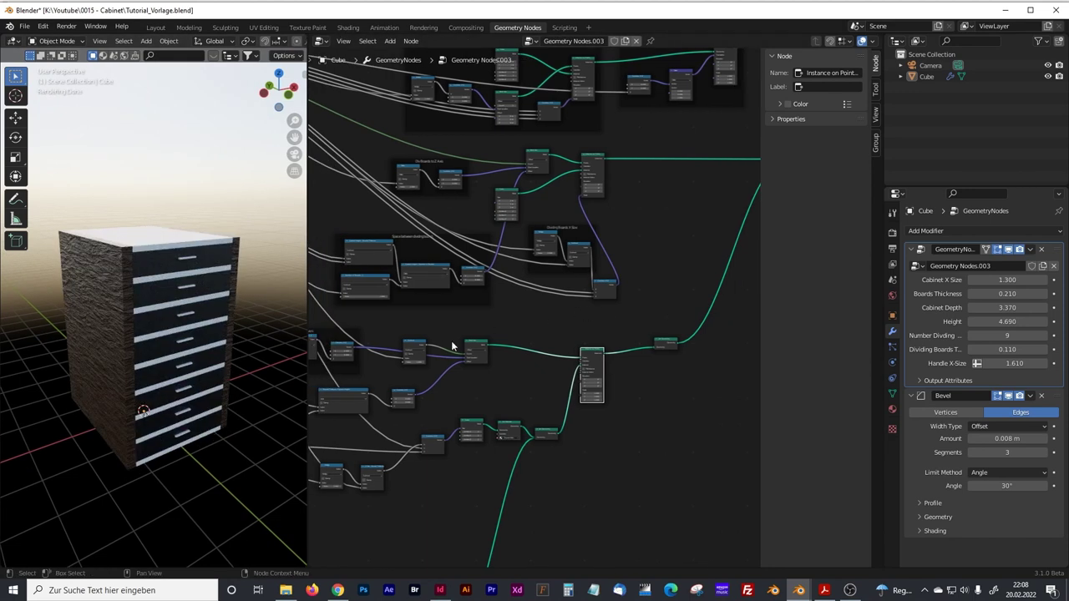